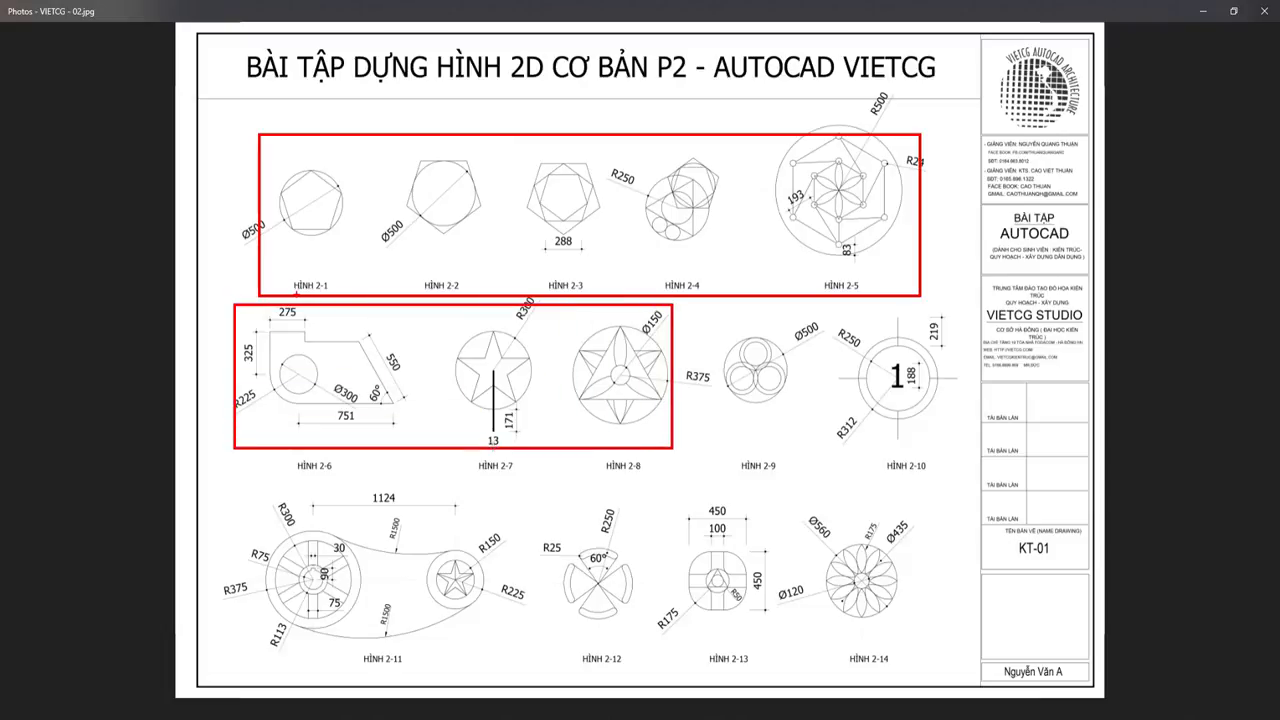
# Clear the screen annotations and preview VIETCG - 01.jpg from the 1. BT SO 1 folder.
pyautogui.moveTo(607, 477); pyautogui.dragTo(659, 479)
pyautogui.press('Escape')
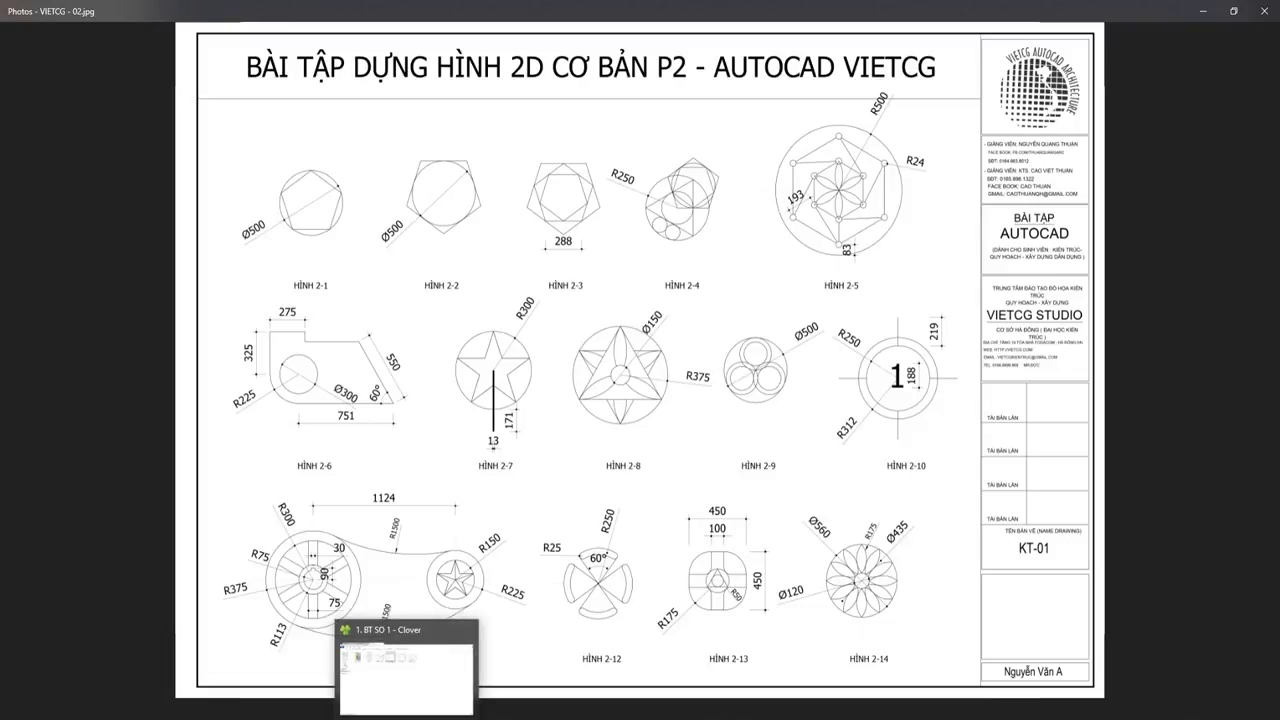
pyautogui.click(405, 665)
pyautogui.click(390, 183)
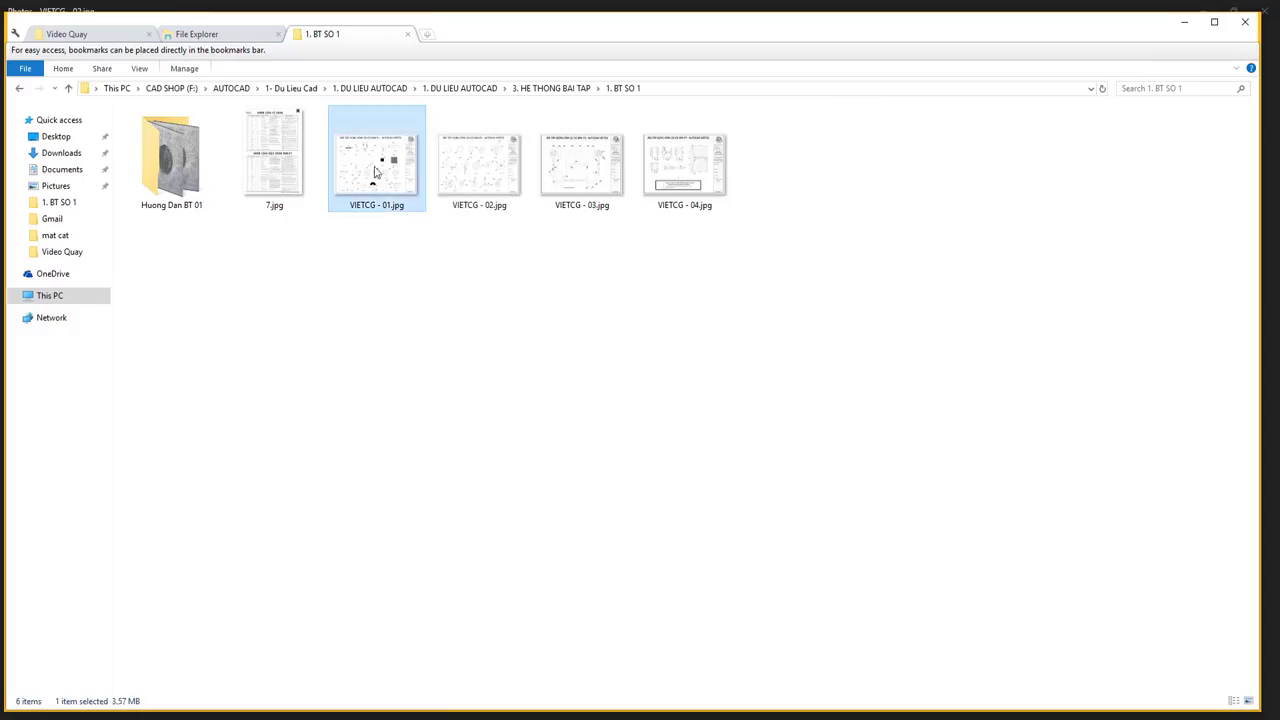
pyautogui.doubleClick(378, 192)
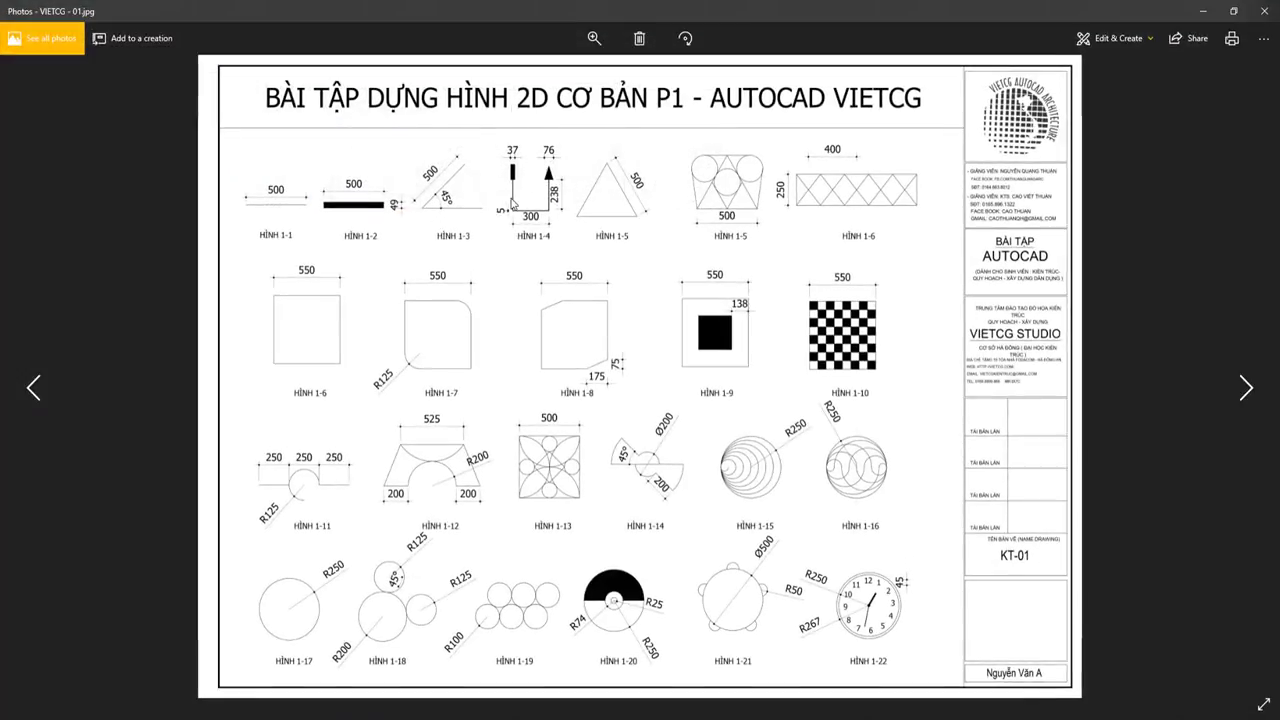
pyautogui.click(1263, 11)
# Preview 7.jpg, then box-select and deselect the four VIETCG images.
pyautogui.click(281, 183)
pyautogui.doubleClick(281, 183)
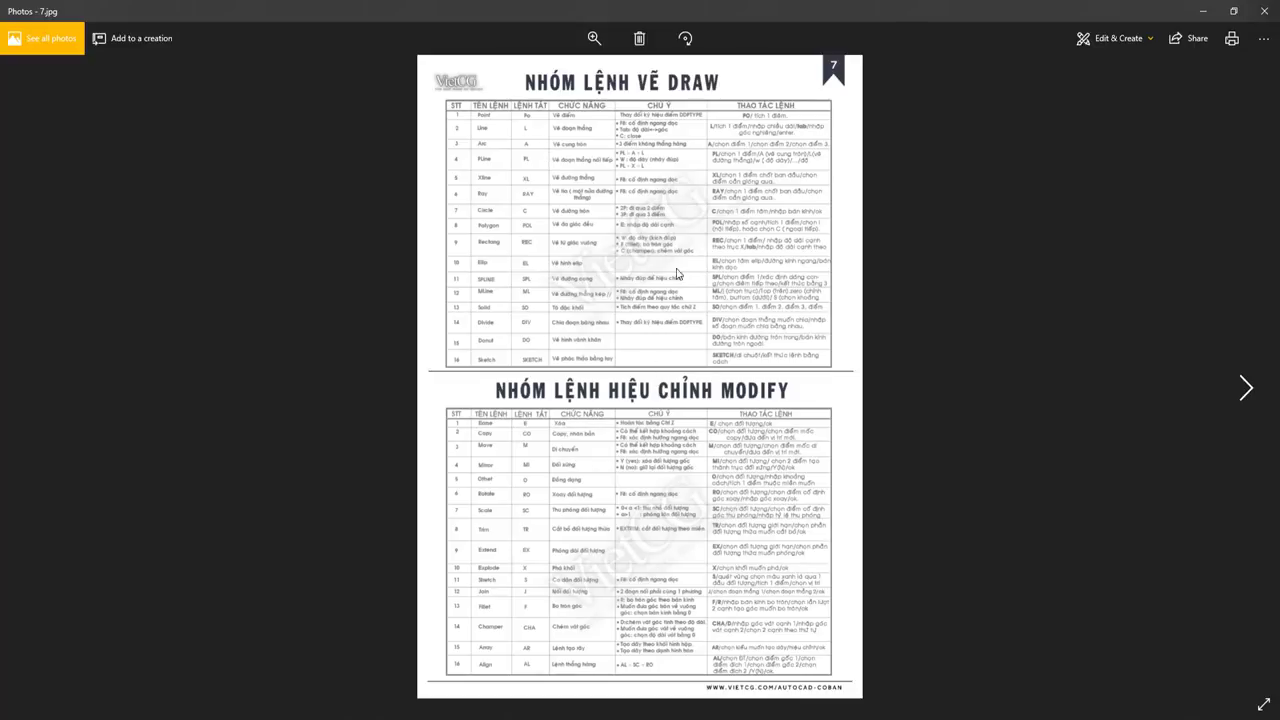
pyautogui.click(1263, 11)
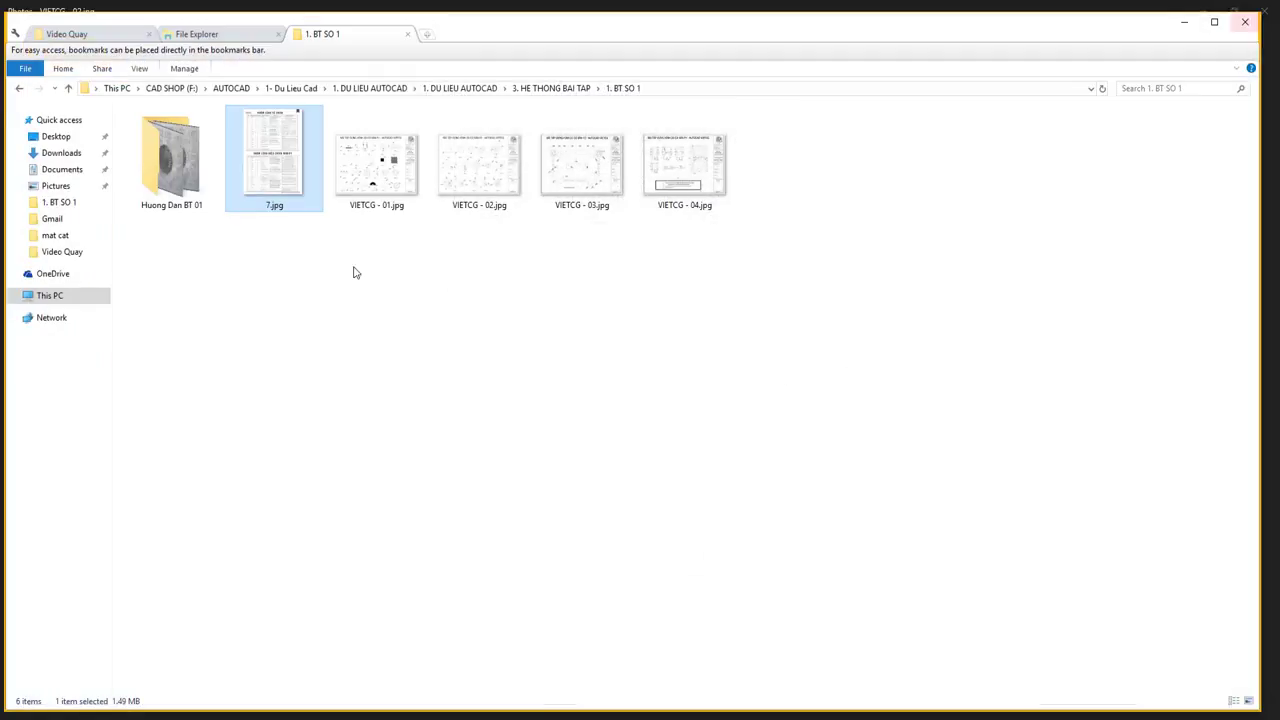
pyautogui.moveTo(800, 205); pyautogui.dragTo(382, 156)
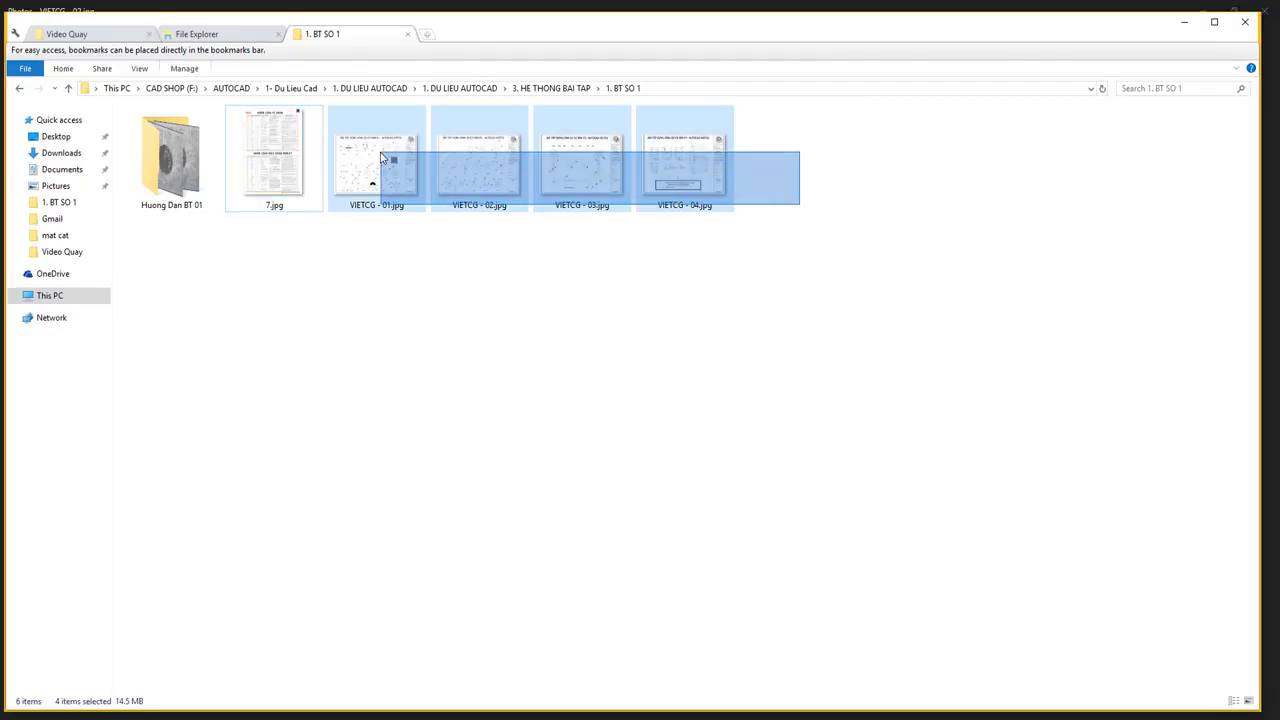
pyautogui.moveTo(766, 225); pyautogui.dragTo(423, 219)
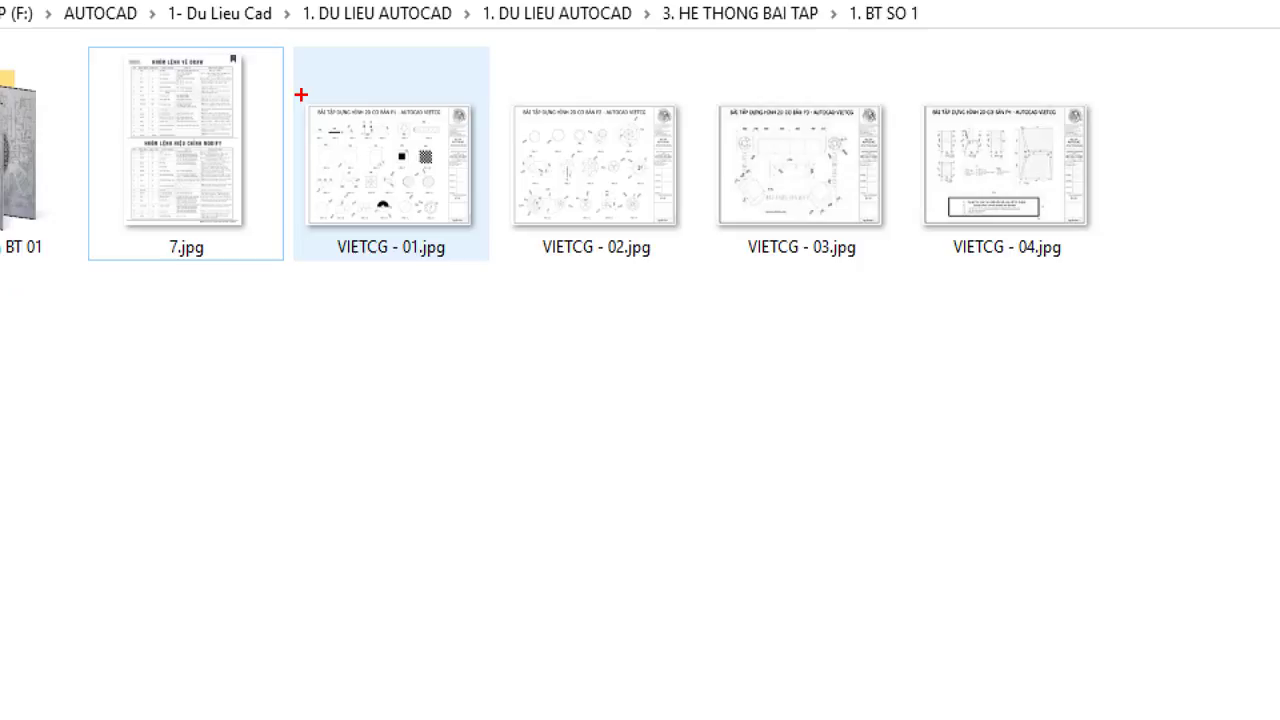
# Mark the VIETCG - 01.jpg thumbnail and its label, then clear the annotations.
pyautogui.keyDown('ctrl'); pyautogui.moveTo(300, 94); pyautogui.dragTo(488, 273); pyautogui.keyUp('ctrl')
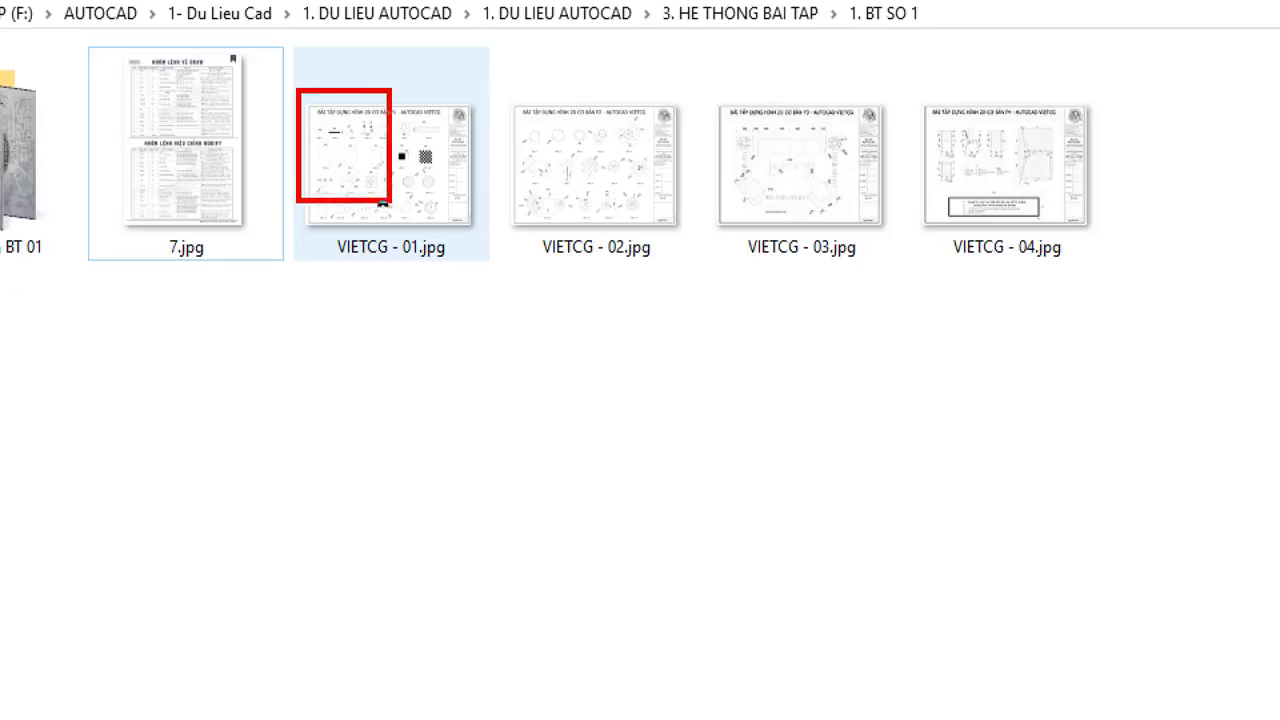
pyautogui.keyDown('ctrl'); pyautogui.keyDown('shift'); pyautogui.moveTo(367, 265); pyautogui.dragTo(214, 418); pyautogui.keyUp('shift'); pyautogui.keyUp('ctrl')
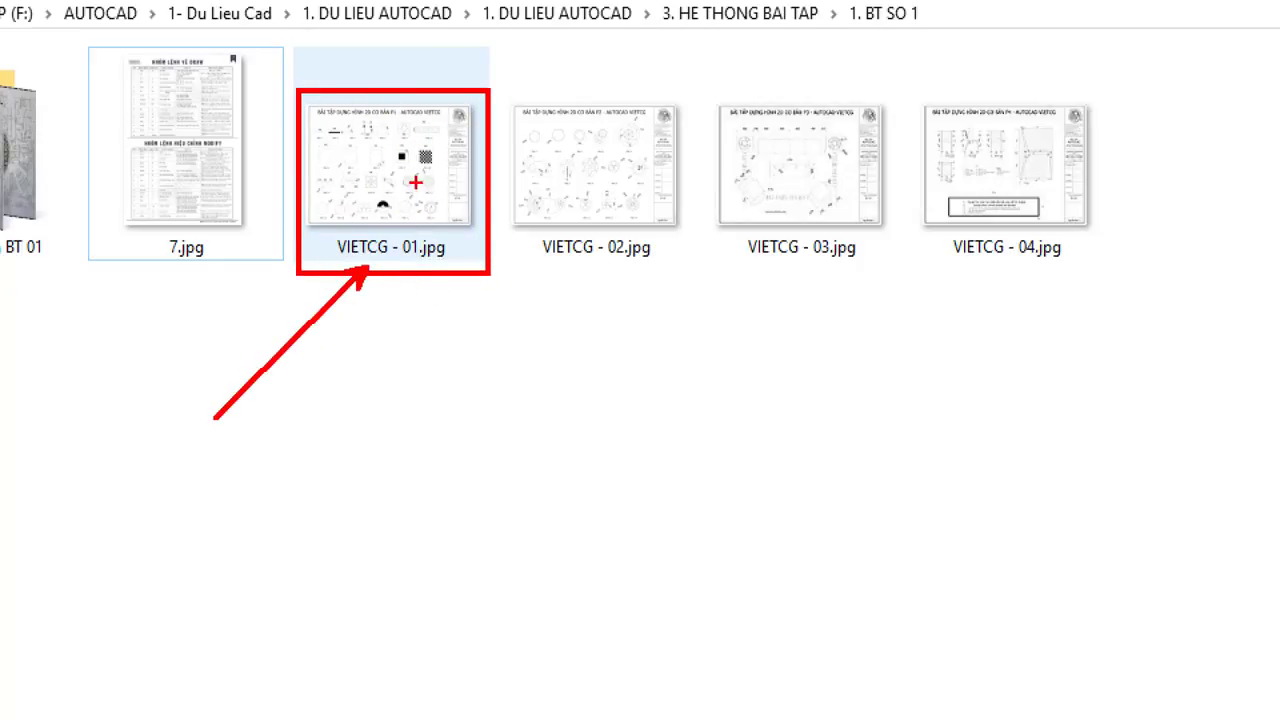
pyautogui.press('Escape')
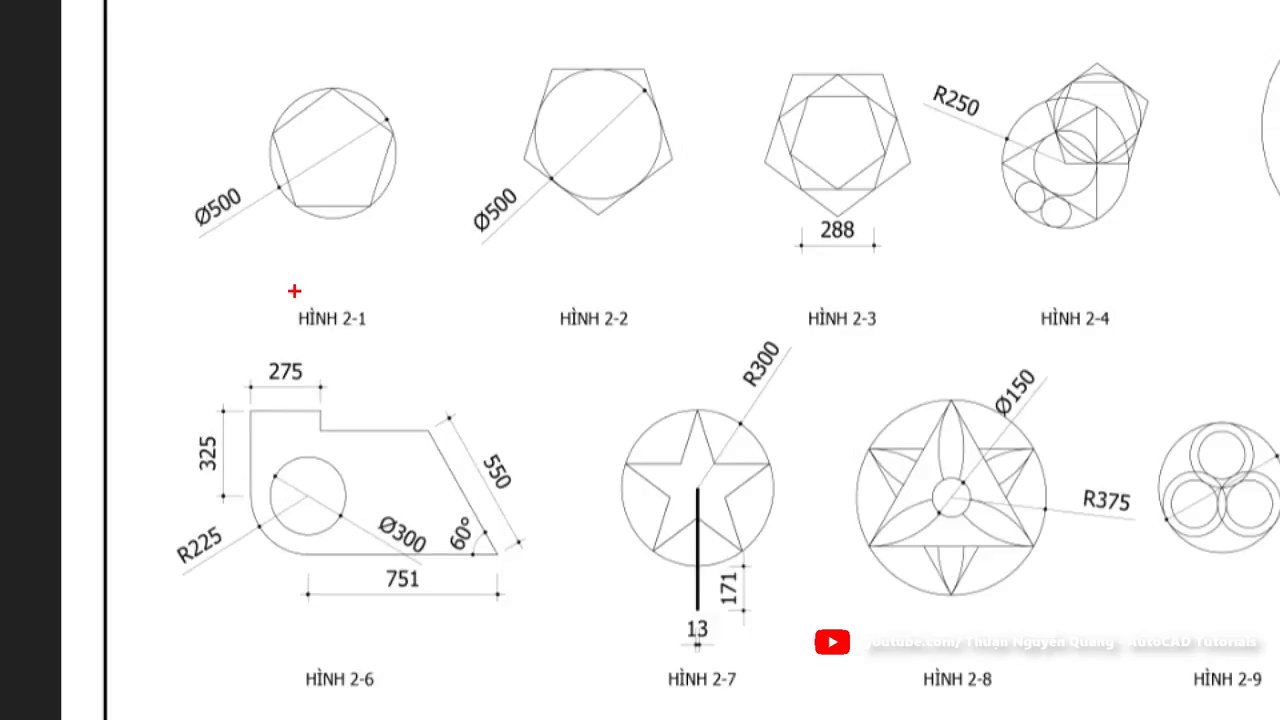
# Mark the HÌNH 2-1 label and the pentagon inside that figure.
pyautogui.moveTo(294, 291); pyautogui.dragTo(382, 355)
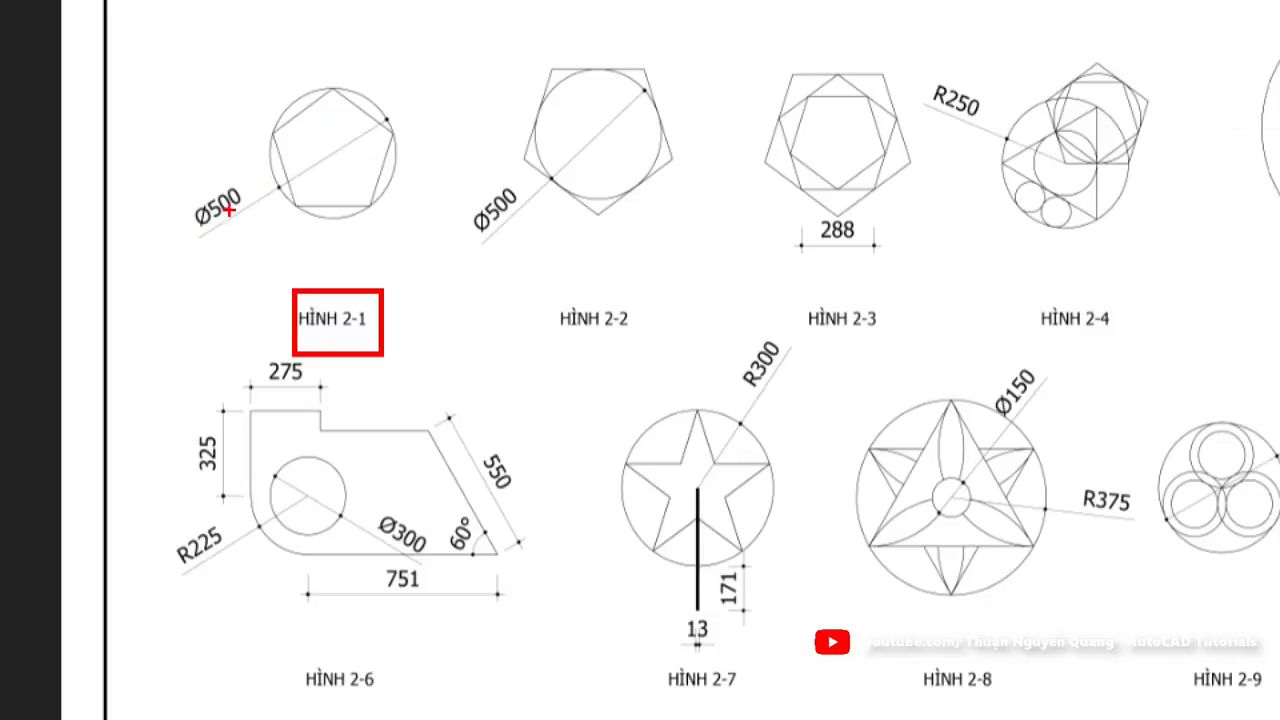
pyautogui.moveTo(331, 152); pyautogui.dragTo(366, 136)
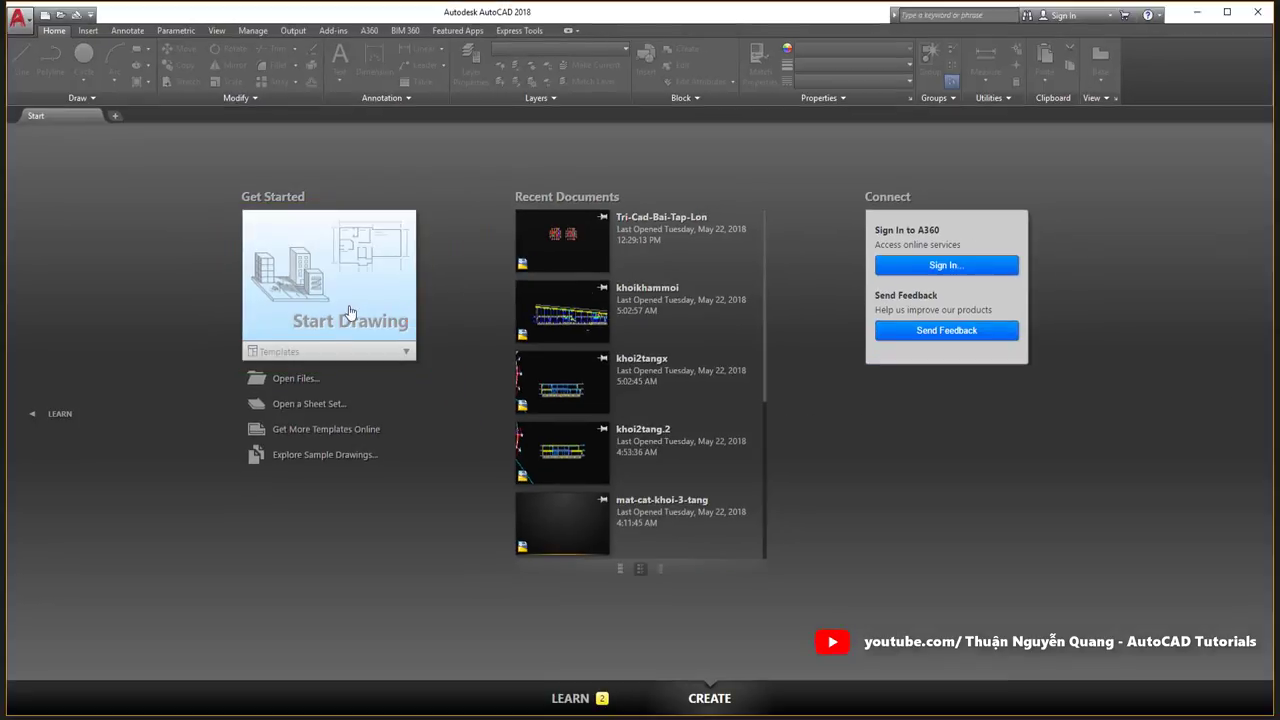
# Create the blank Drawing3 from Start Drawing and pan its view.
pyautogui.click(345, 310)
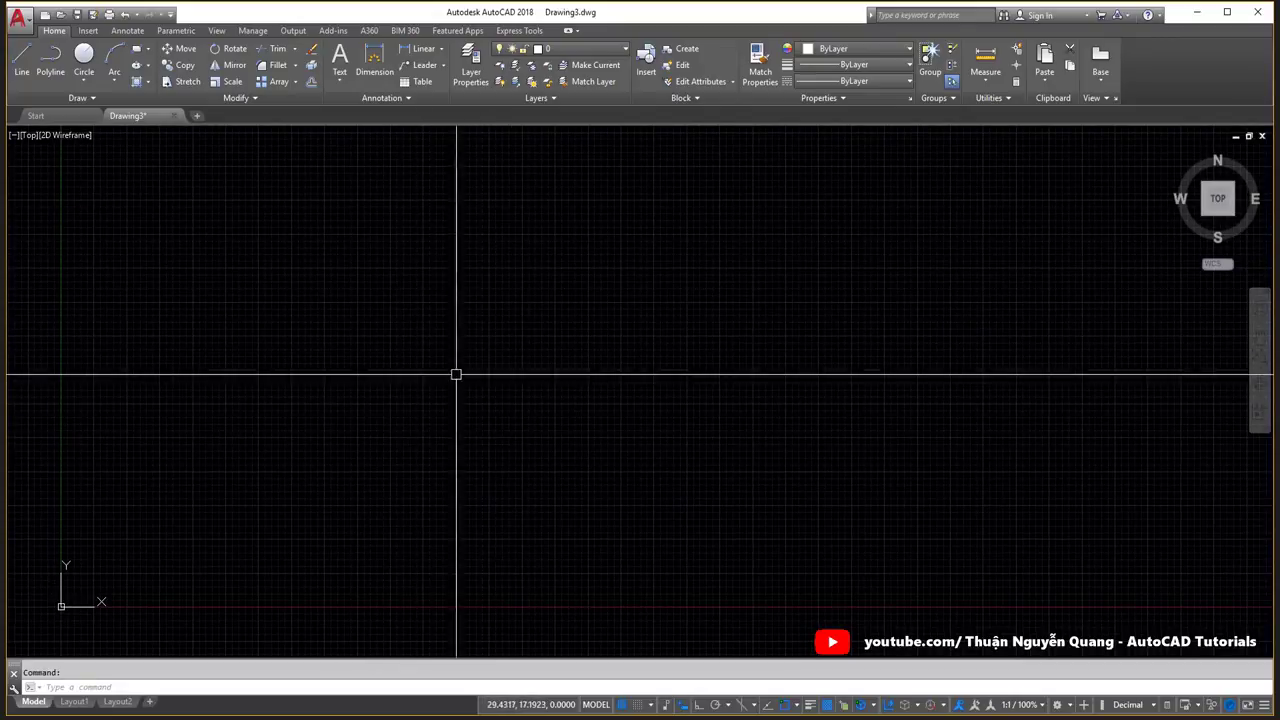
pyautogui.moveTo(466, 374)
pyautogui.mouseDown(button='middle')
pyautogui.moveTo(546, 335)
pyautogui.moveTo(520, 335)
pyautogui.mouseUp(button='middle')
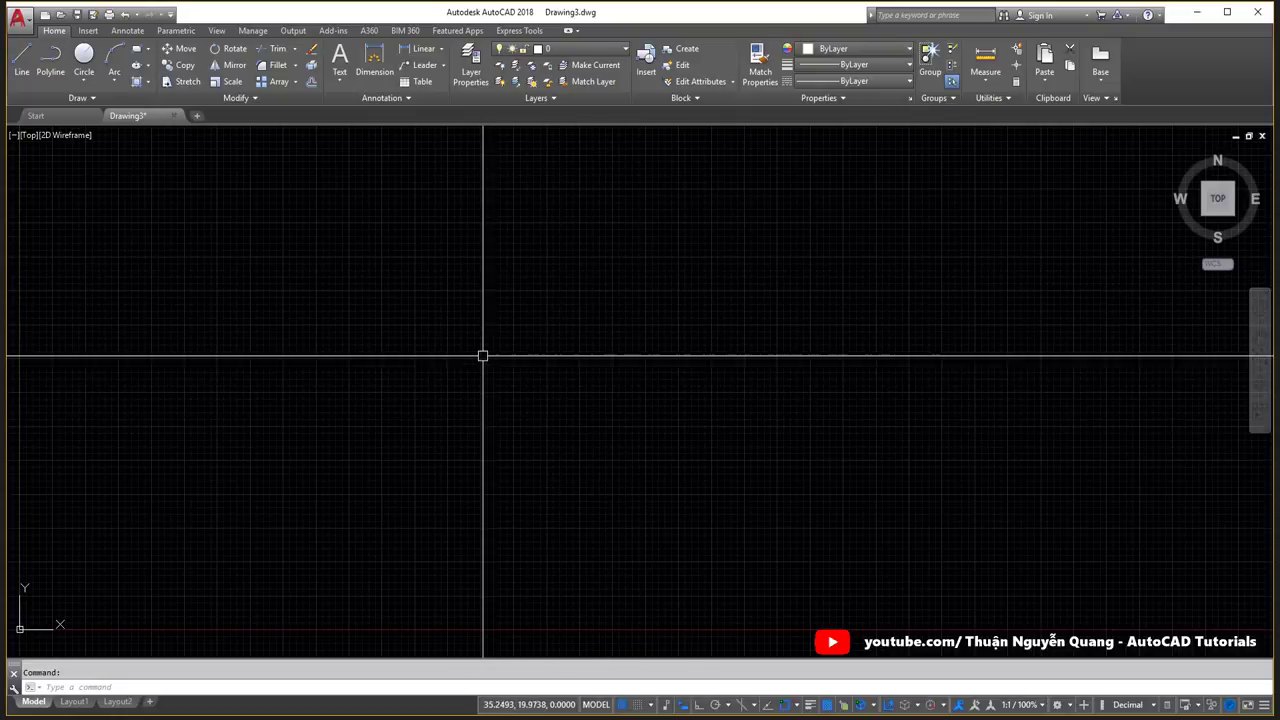
# Turn off the grid, dismiss the UCS settings, and confirm the object snap settings.
pyautogui.press('F7')
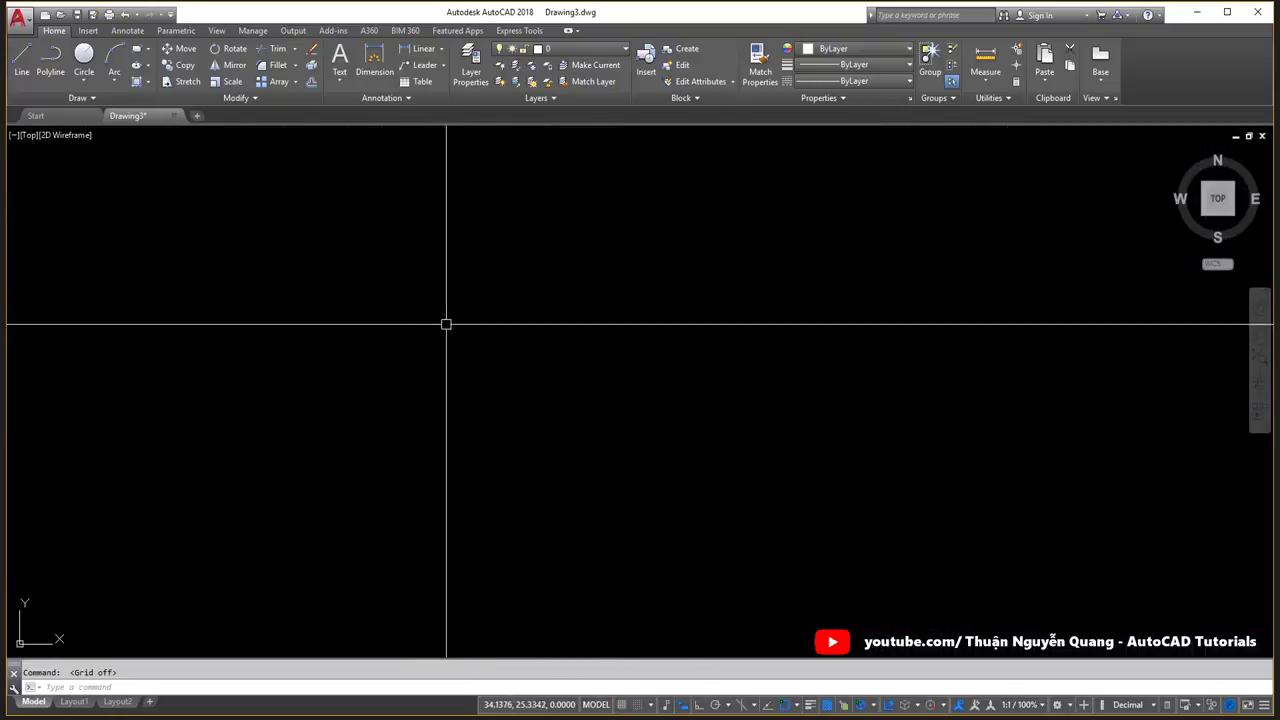
pyautogui.write('uc')
pyautogui.press('Return')
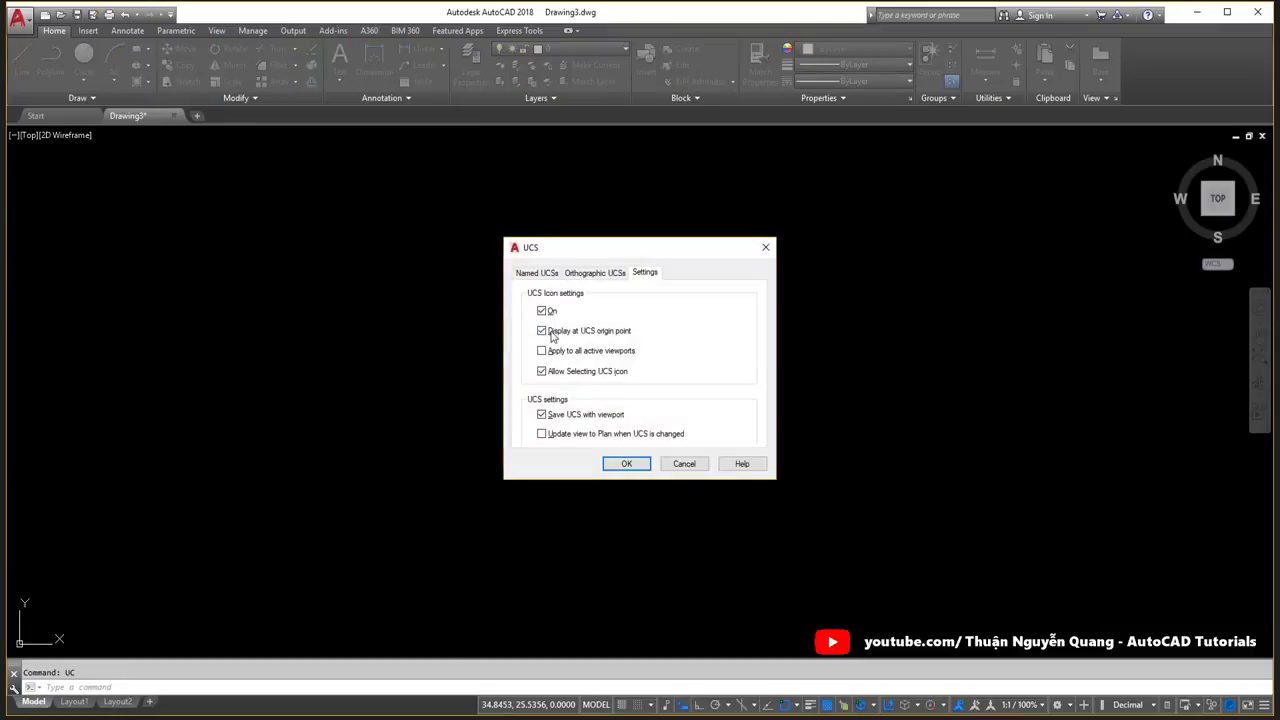
pyautogui.press('Escape')
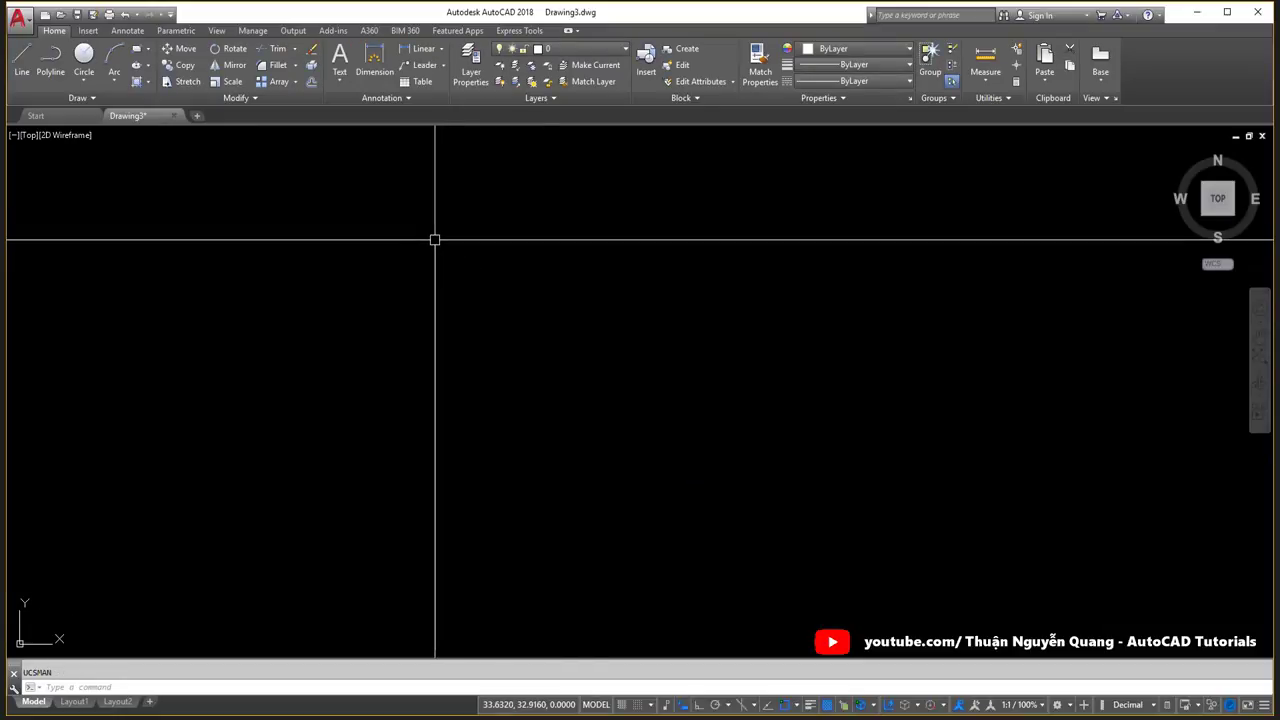
pyautogui.write('6')
pyautogui.write('s')
pyautogui.press('Return')
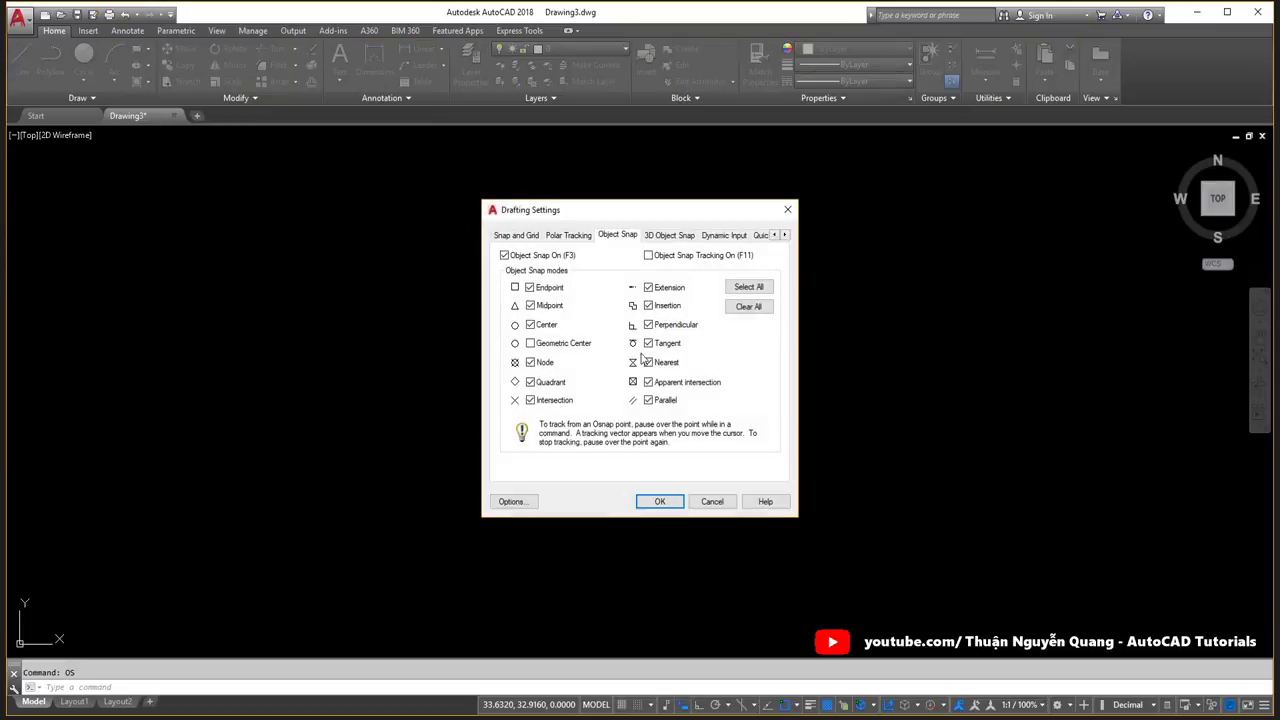
pyautogui.click(660, 501)
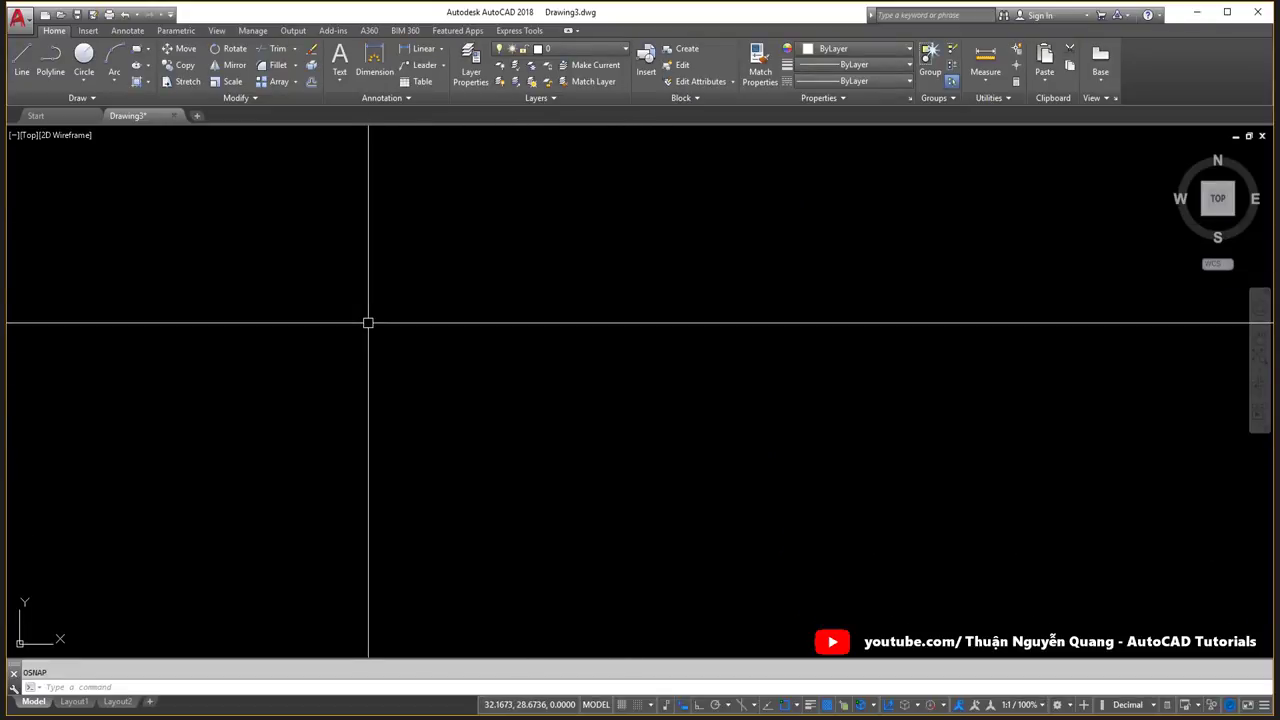
# Set drawing units to length precision 0 with Millimeters as the insertion scale.
pyautogui.write('un')
pyautogui.press('Return')
pyautogui.click(576, 297)
pyautogui.click(565, 307)
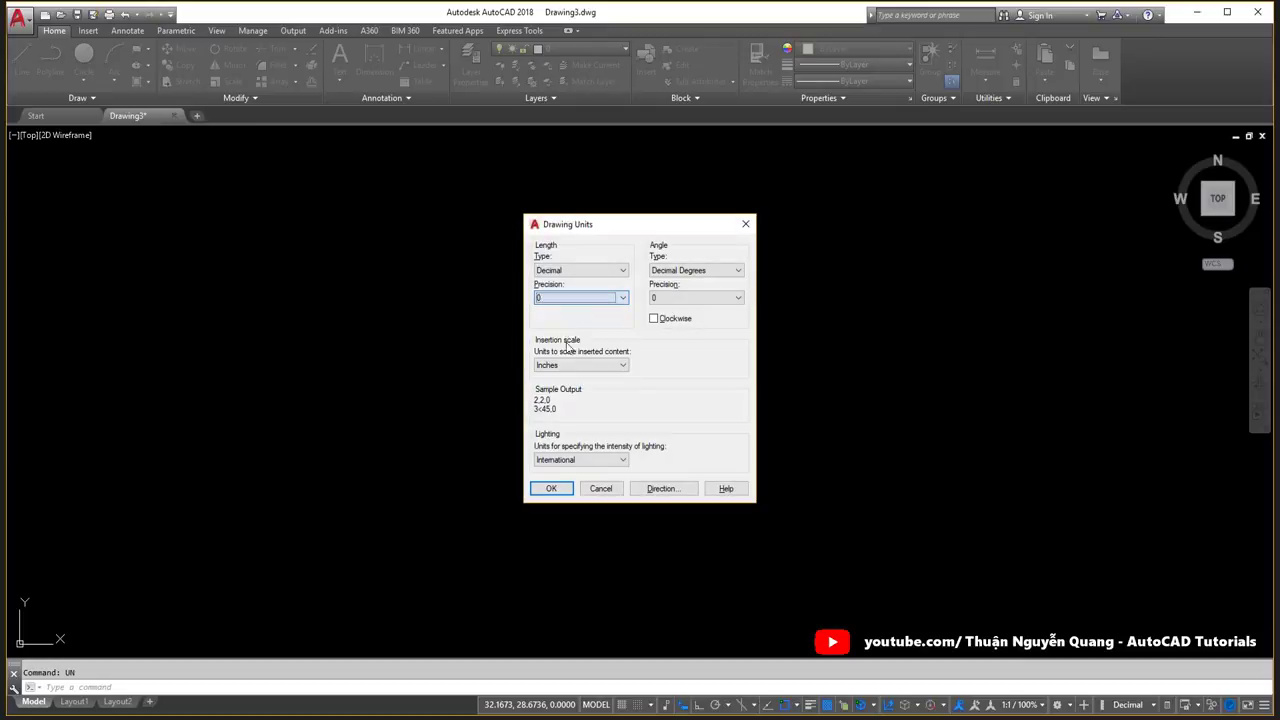
pyautogui.click(580, 365)
pyautogui.click(553, 424)
pyautogui.click(552, 489)
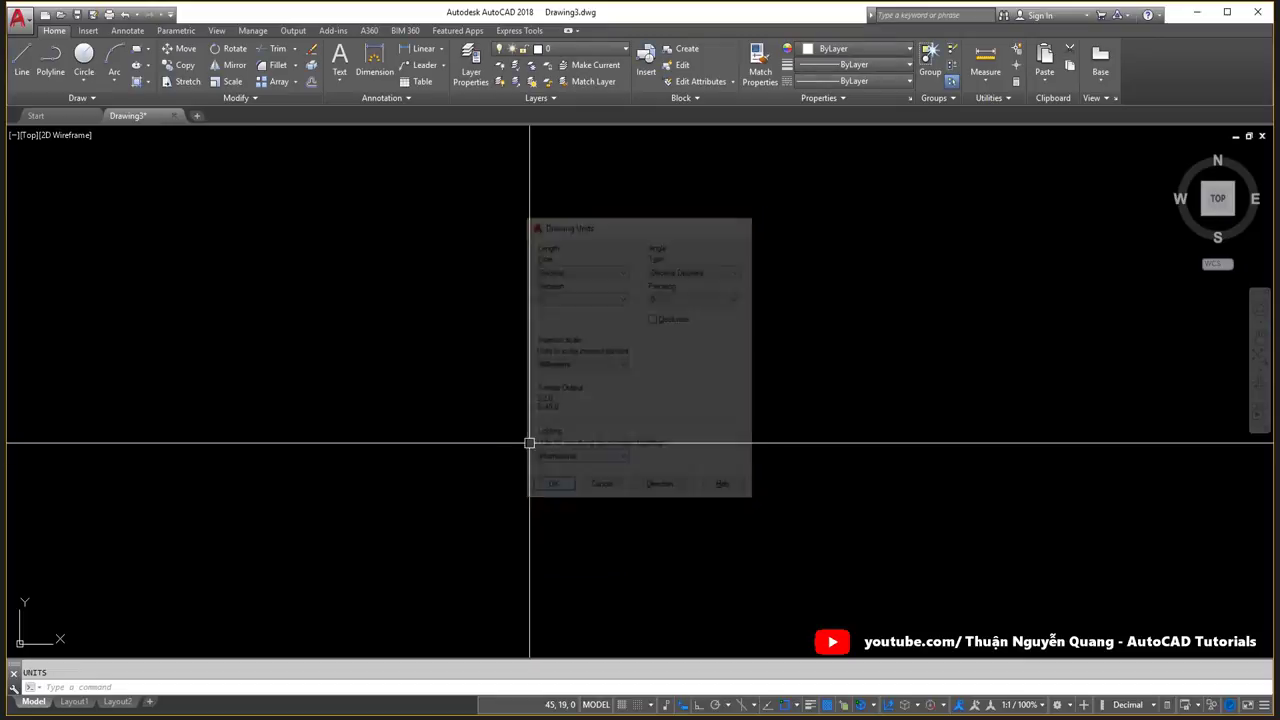
# Bring the exercise sheet back up in Photos.
pyautogui.click(183, 206)
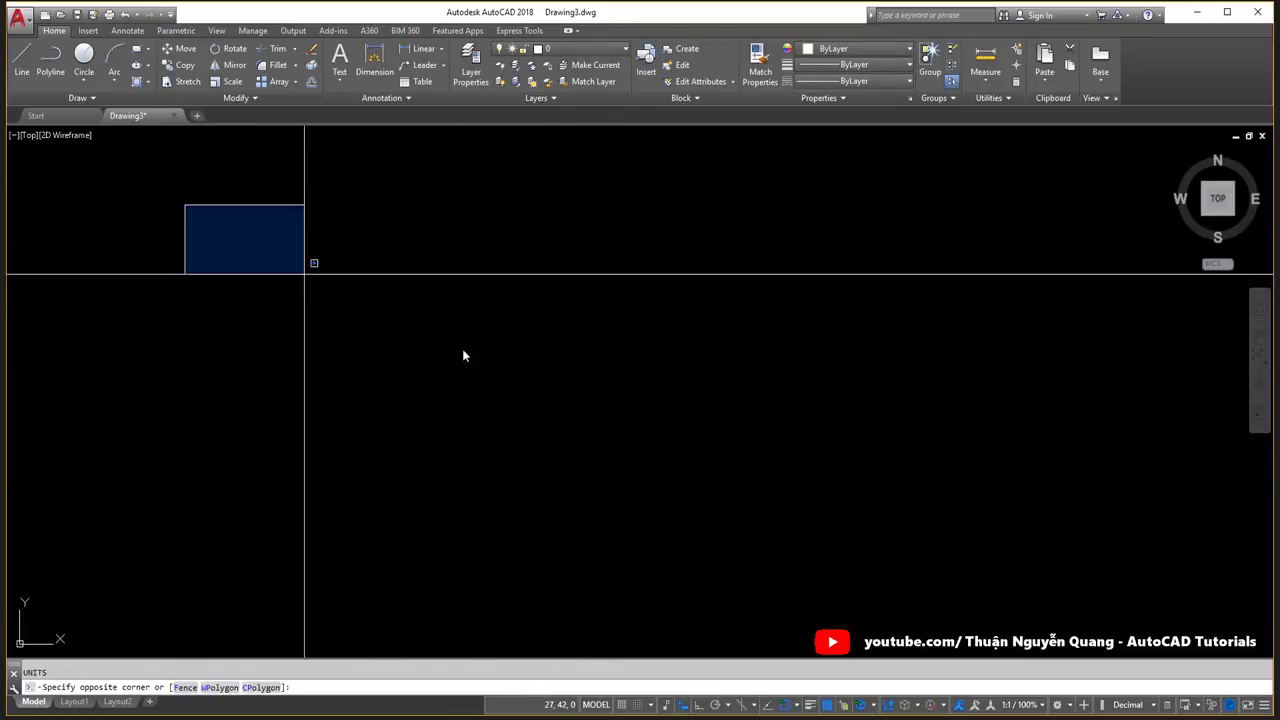
pyautogui.click(1123, 591)
pyautogui.click(204, 227)
pyautogui.click(449, 360)
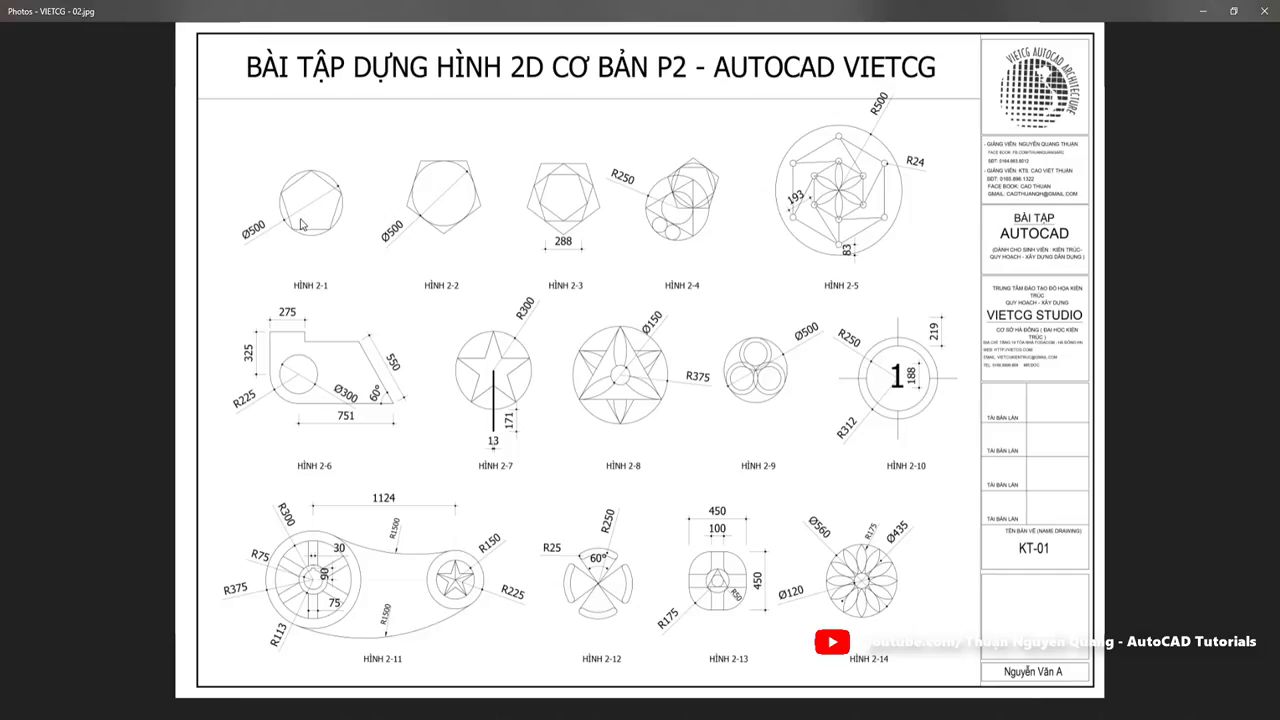
# Zoom into HÌNH 2-1 and point out its Ø500 circle dimension.
pyautogui.scroll(3, 300, 224)
pyautogui.moveTo(197, 272); pyautogui.dragTo(241, 238)
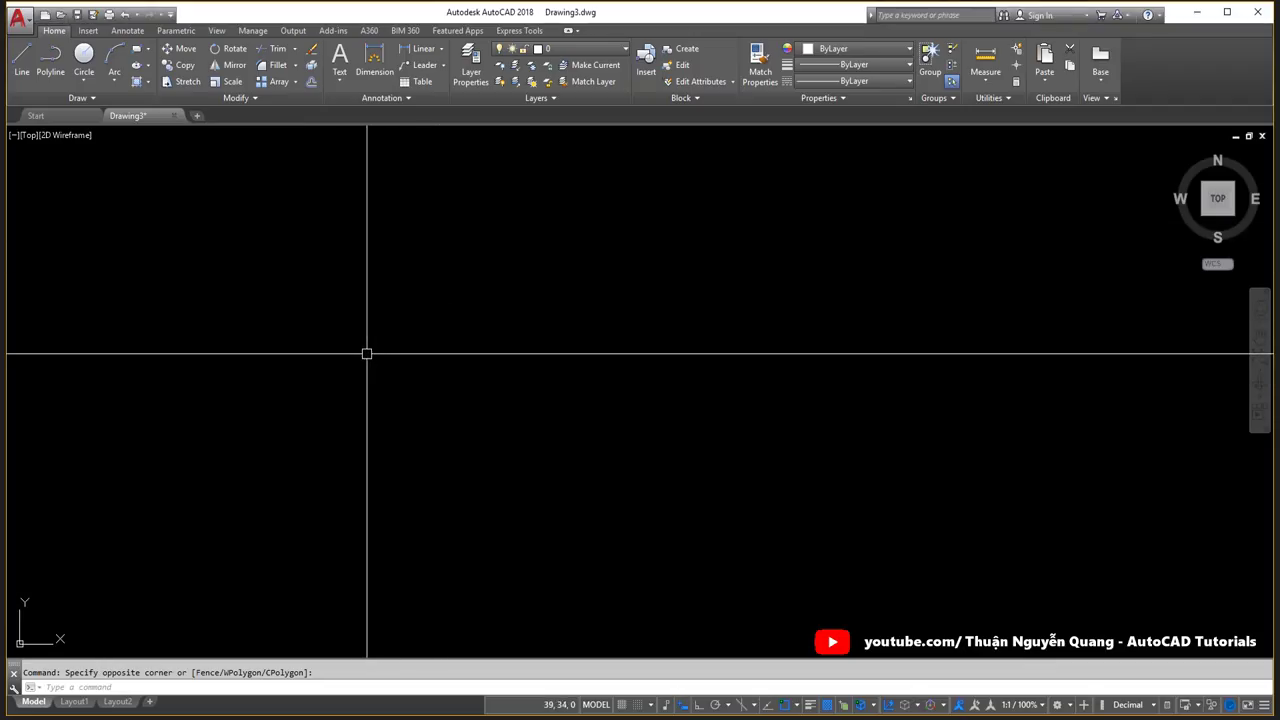
# Draw a centre-radius circle of radius 250 on the canvas.
pyautogui.write('c')
pyautogui.press('Return')
pyautogui.click(84, 78)
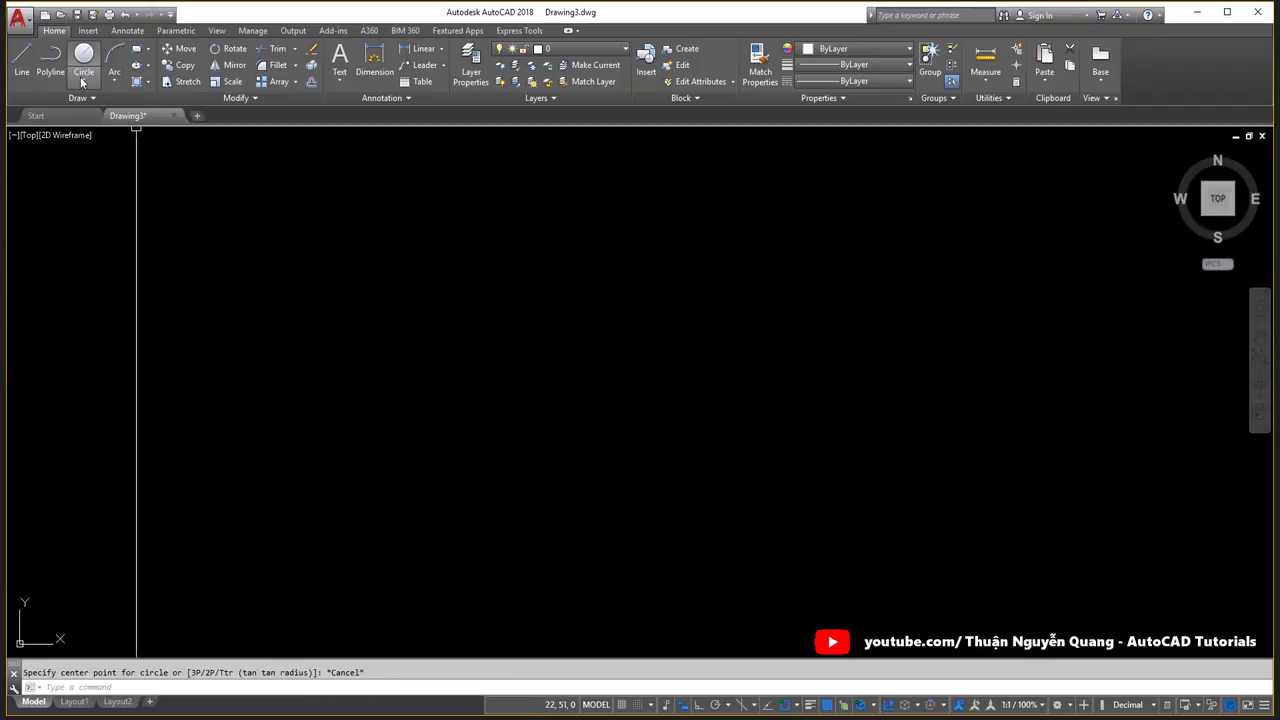
pyautogui.click(96, 110)
pyautogui.click(262, 353)
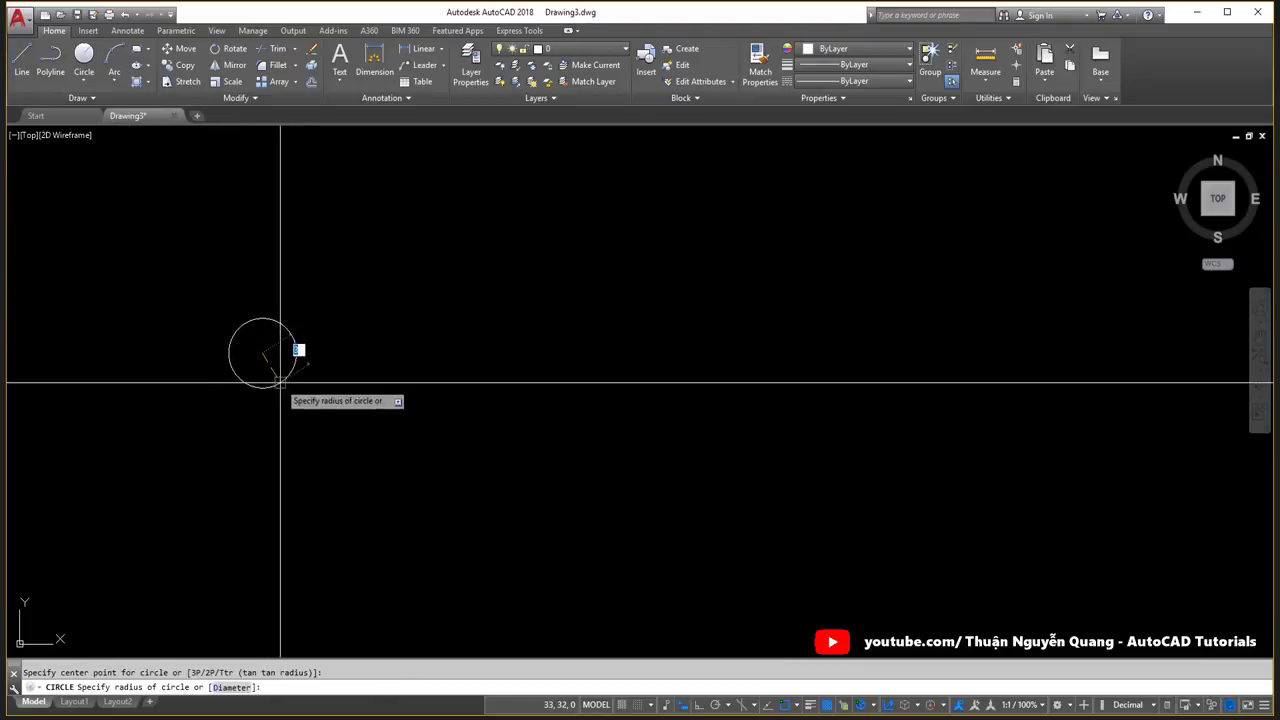
pyautogui.write('250')
pyautogui.press('Return')
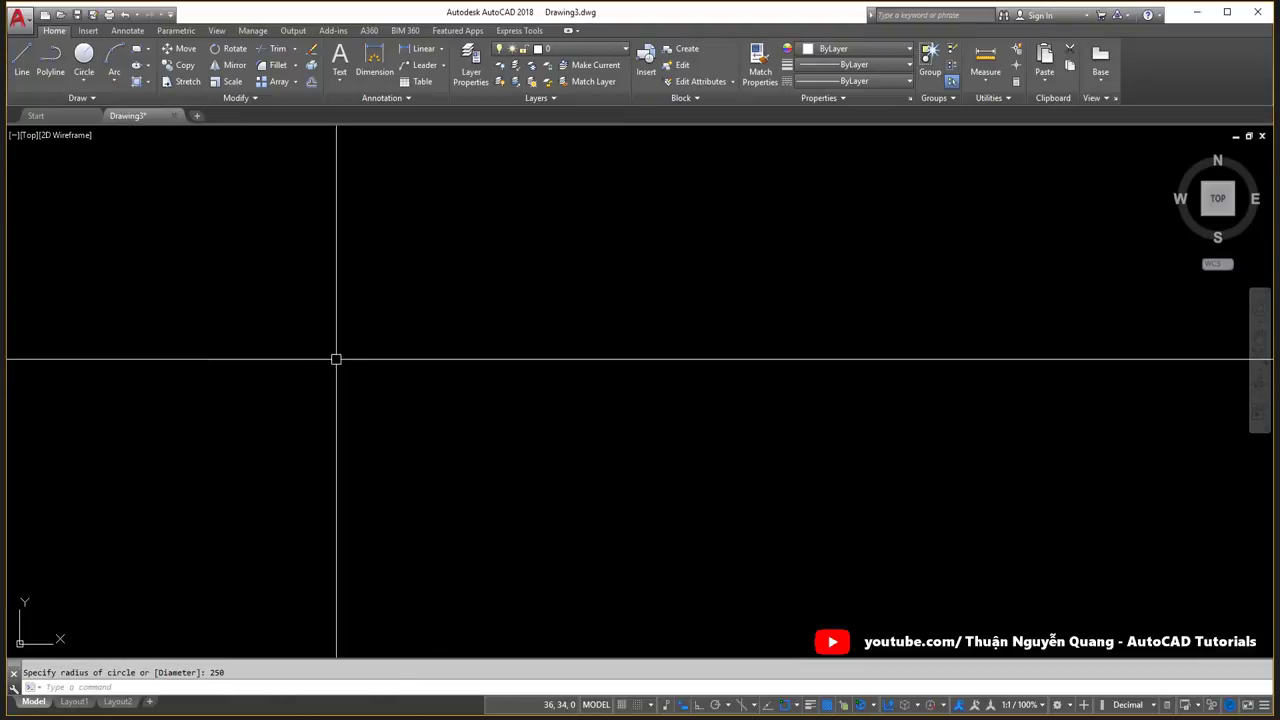
pyautogui.scroll(-5, 340, 355)
pyautogui.scroll(4, 345, 355)
pyautogui.scroll(-6, 345, 354)
pyautogui.scroll(-1, 345, 354)
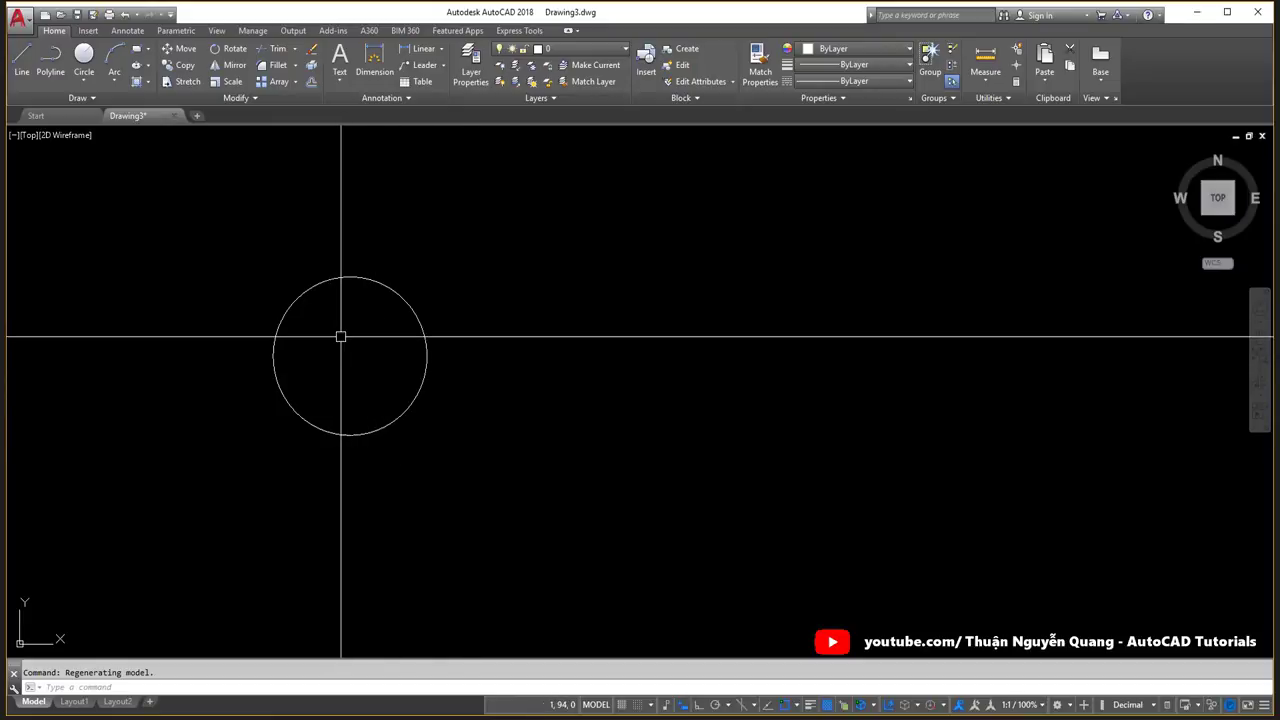
pyautogui.scroll(-3, 340, 337)
pyautogui.scroll(4, 333, 351)
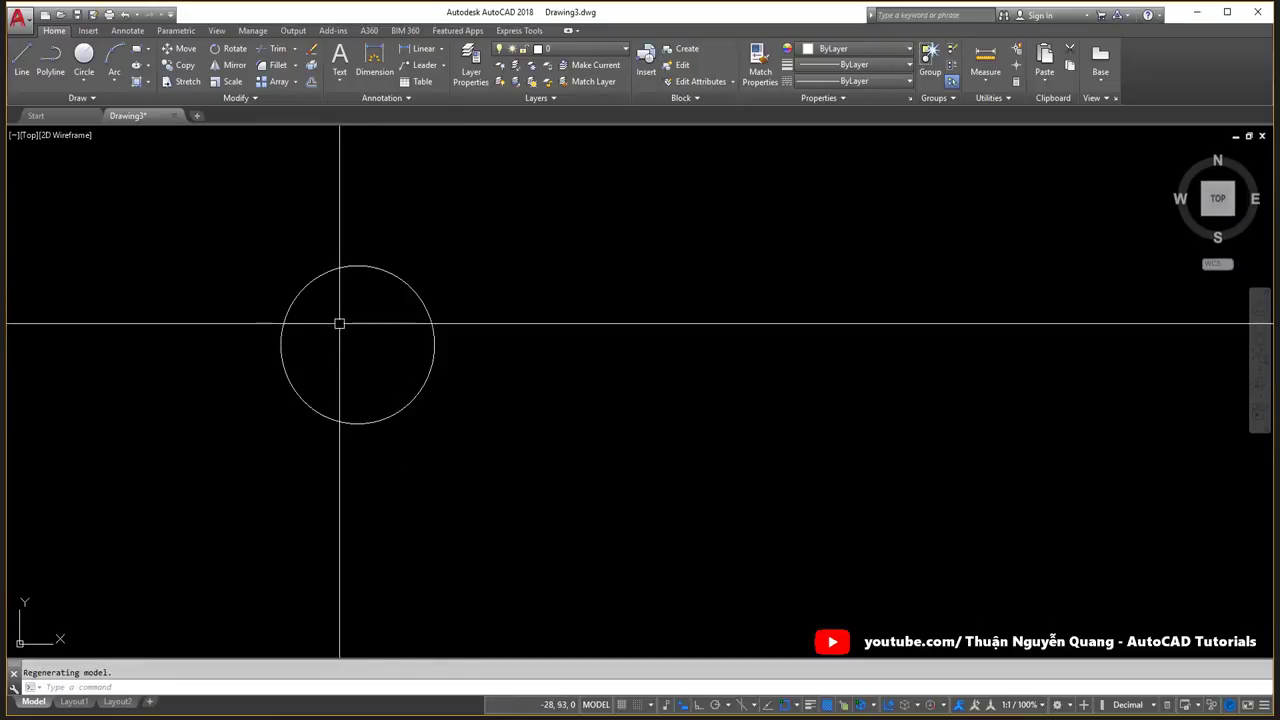
# Draw a five-sided polygon inscribed in the circle, with a corner at its top quadrant.
pyautogui.write('po')
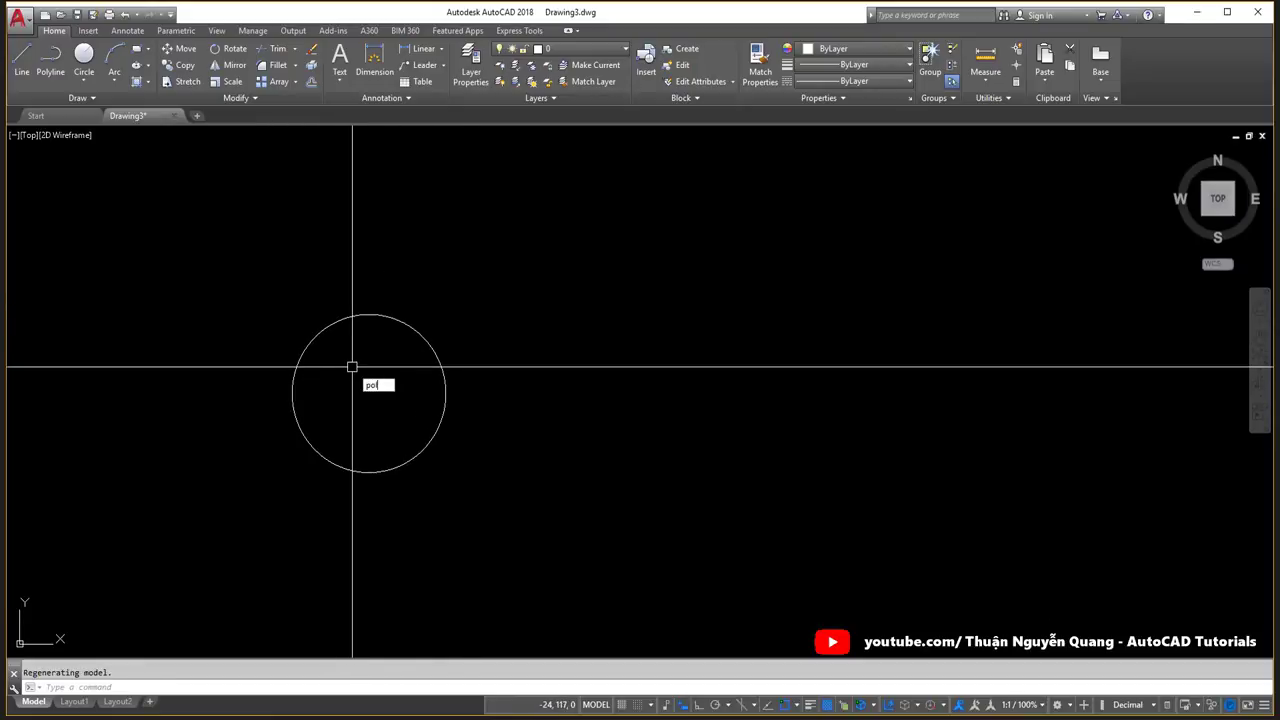
pyautogui.write('l')
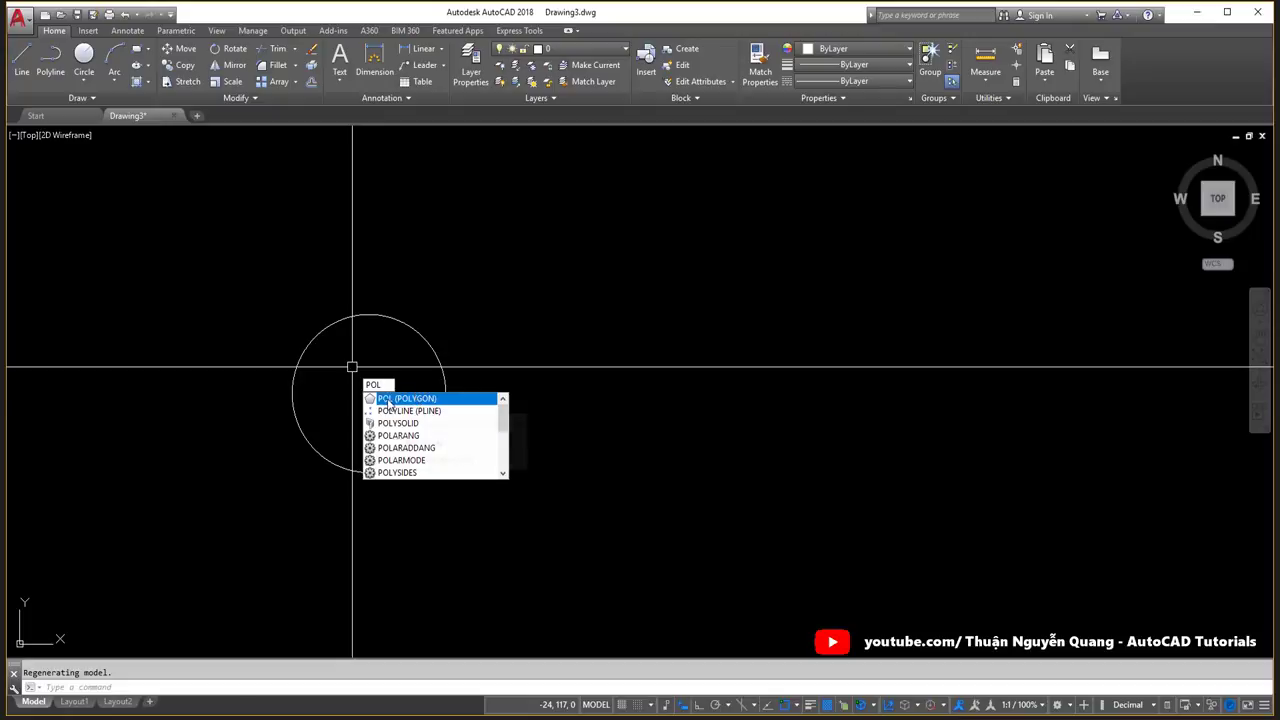
pyautogui.press('Return')
pyautogui.write('5')
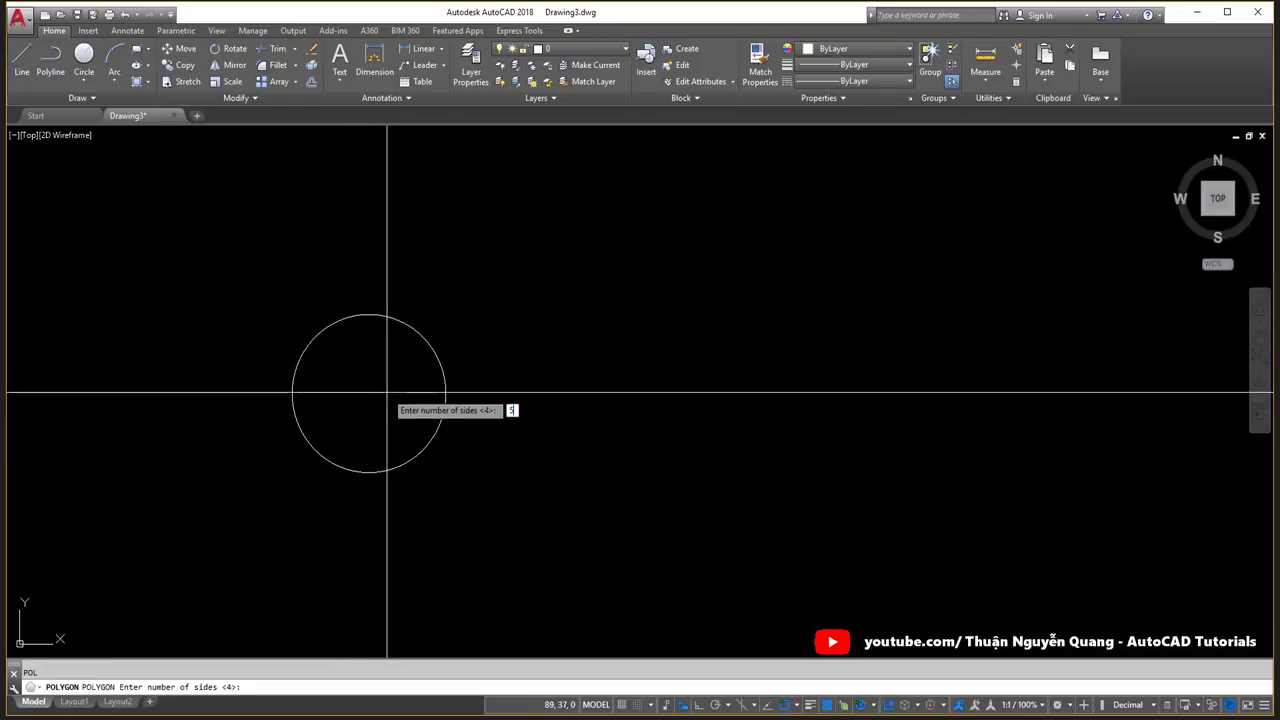
pyautogui.press('Return')
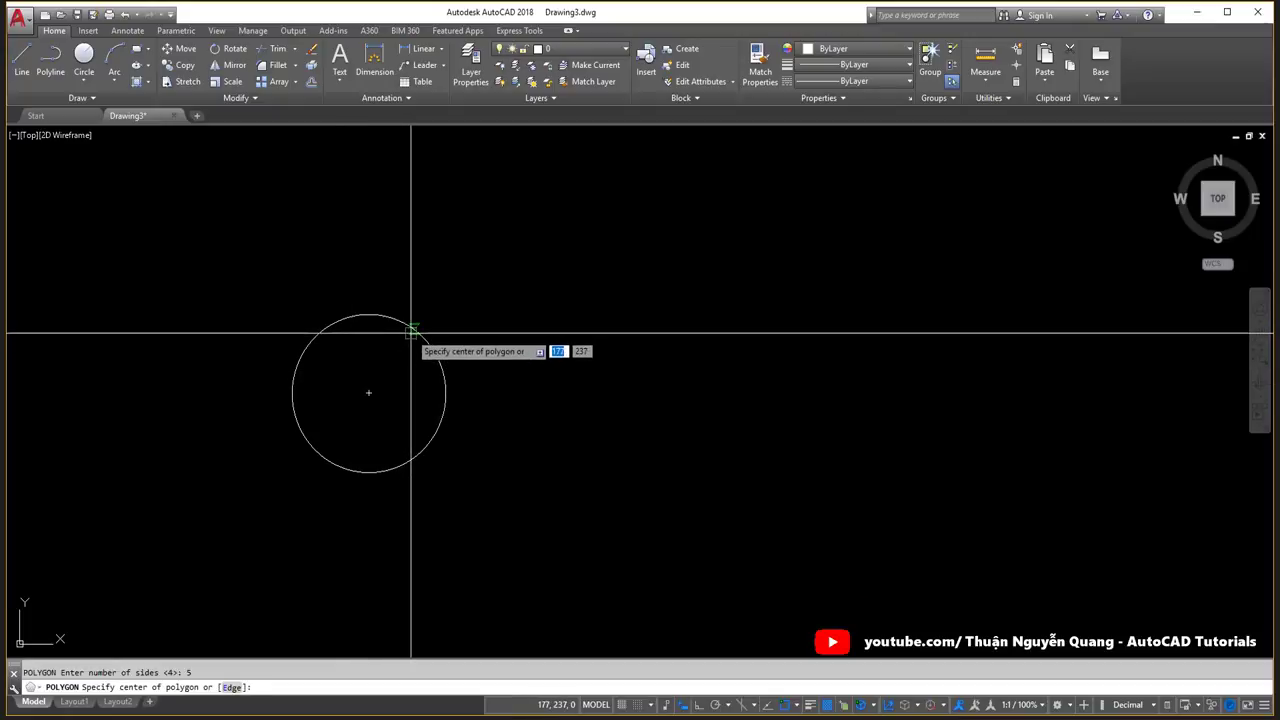
pyautogui.scroll(2, 411, 331)
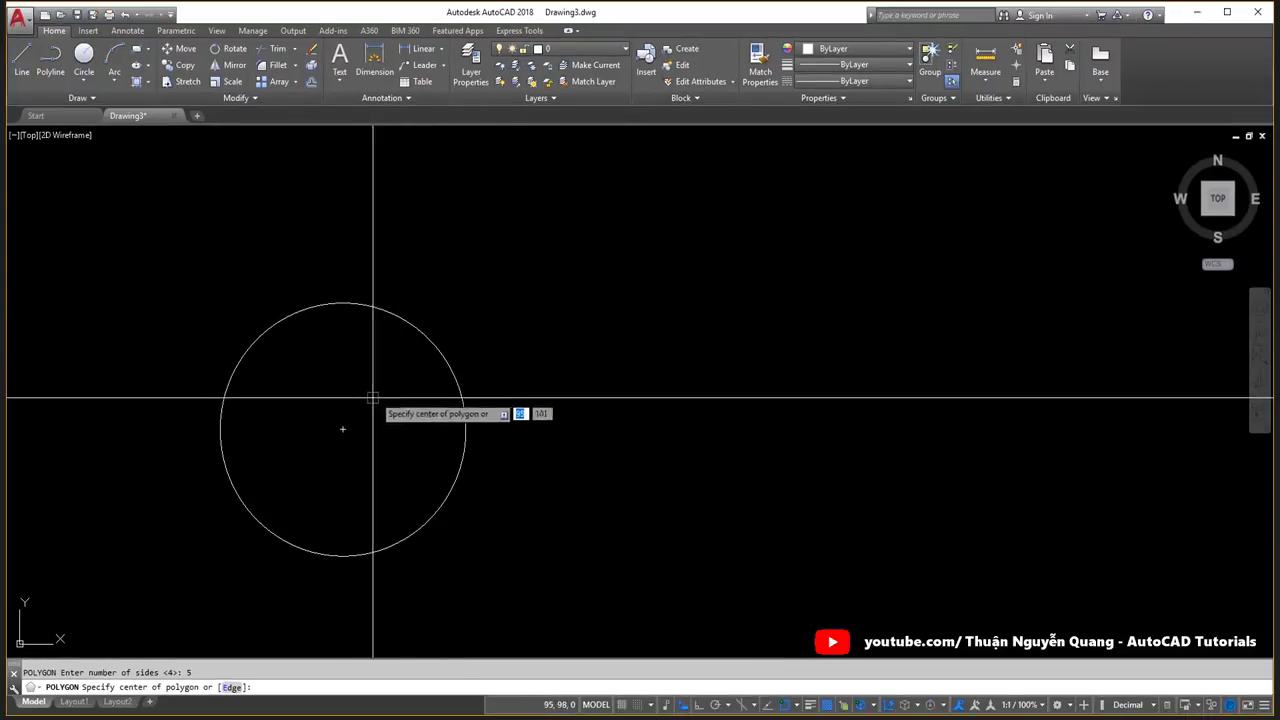
pyautogui.click(343, 428)
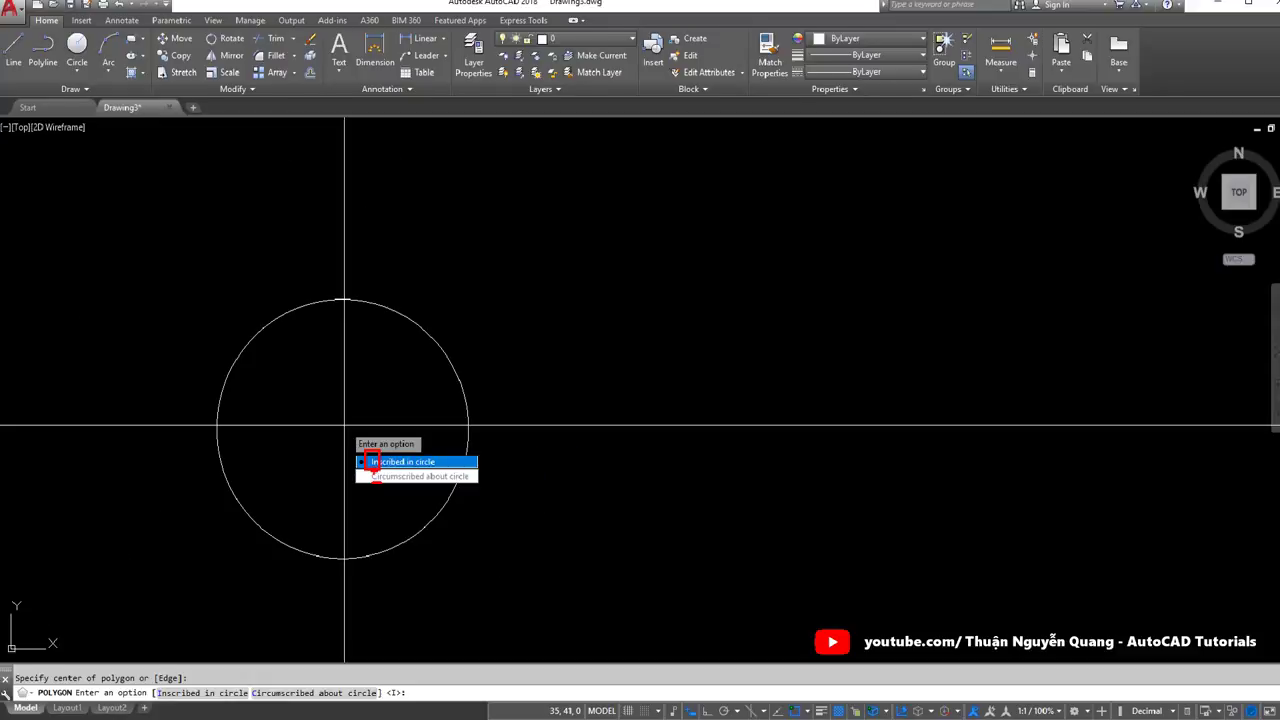
pyautogui.click(371, 467)
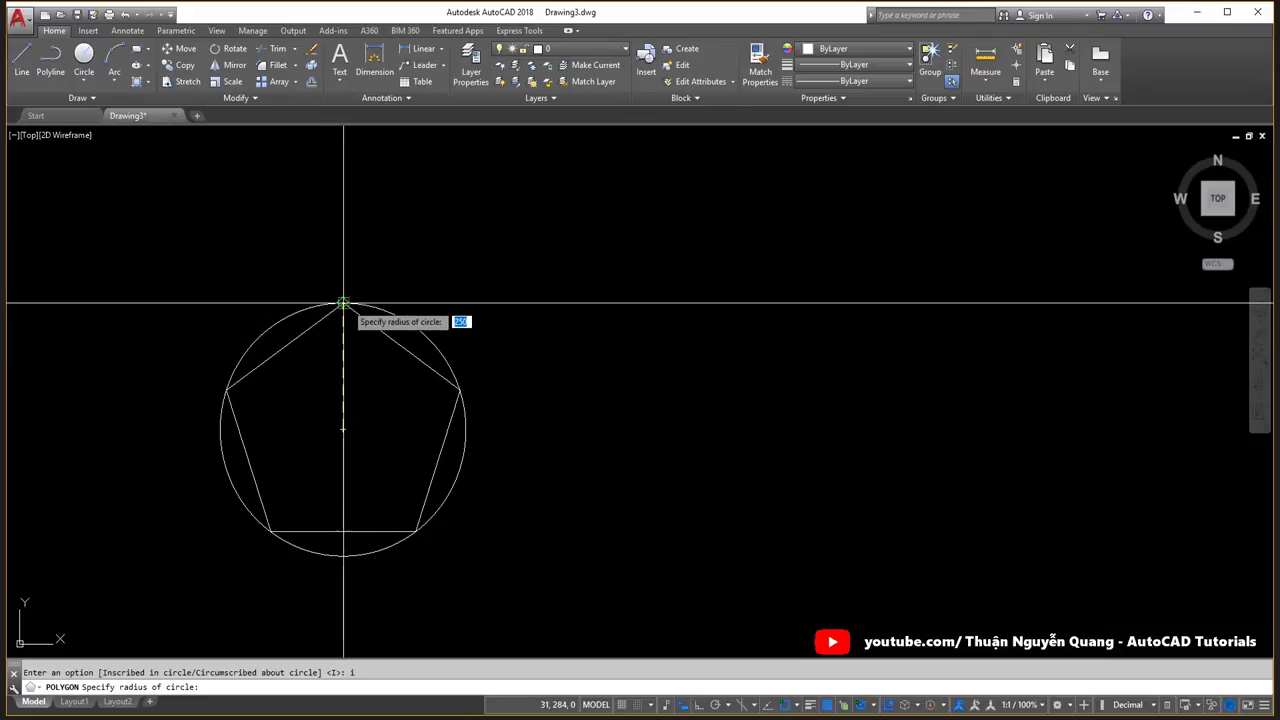
pyautogui.click(343, 302)
pyautogui.scroll(-4, 421, 440)
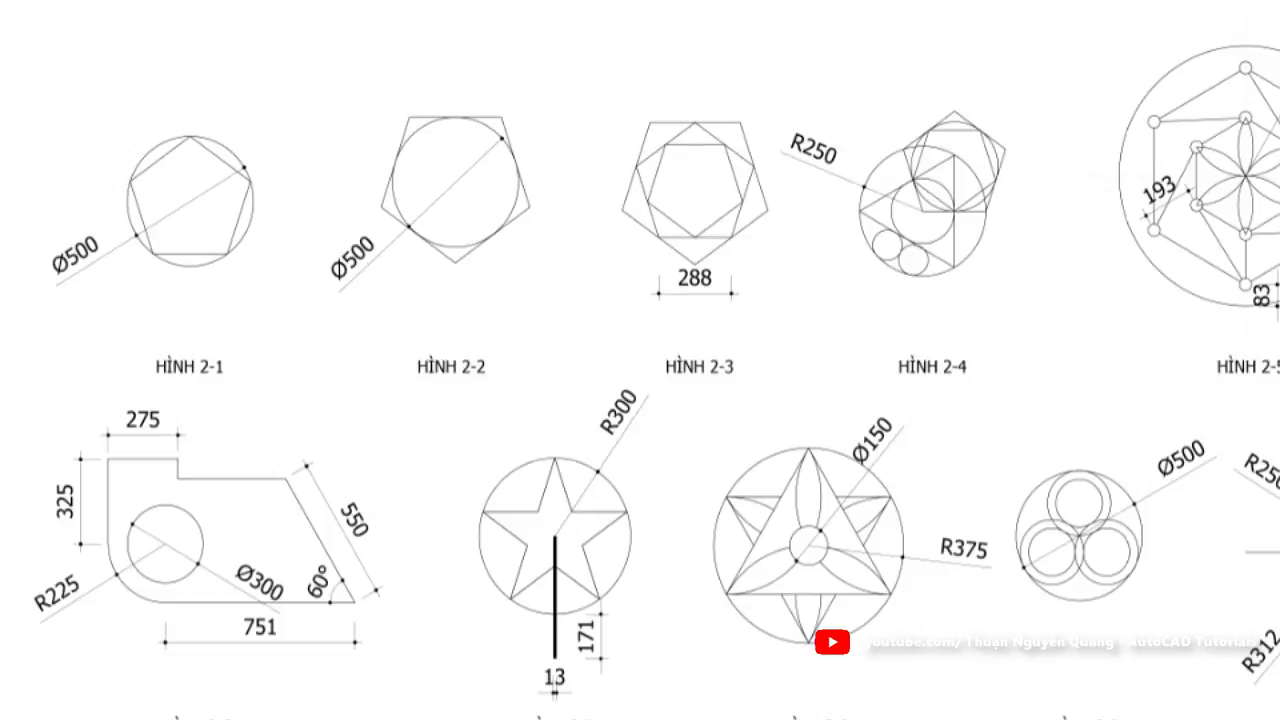
# Review HÌNH 2-2, then start a circle centred to the right of the pentagon.
pyautogui.moveTo(399, 332); pyautogui.dragTo(500, 385)
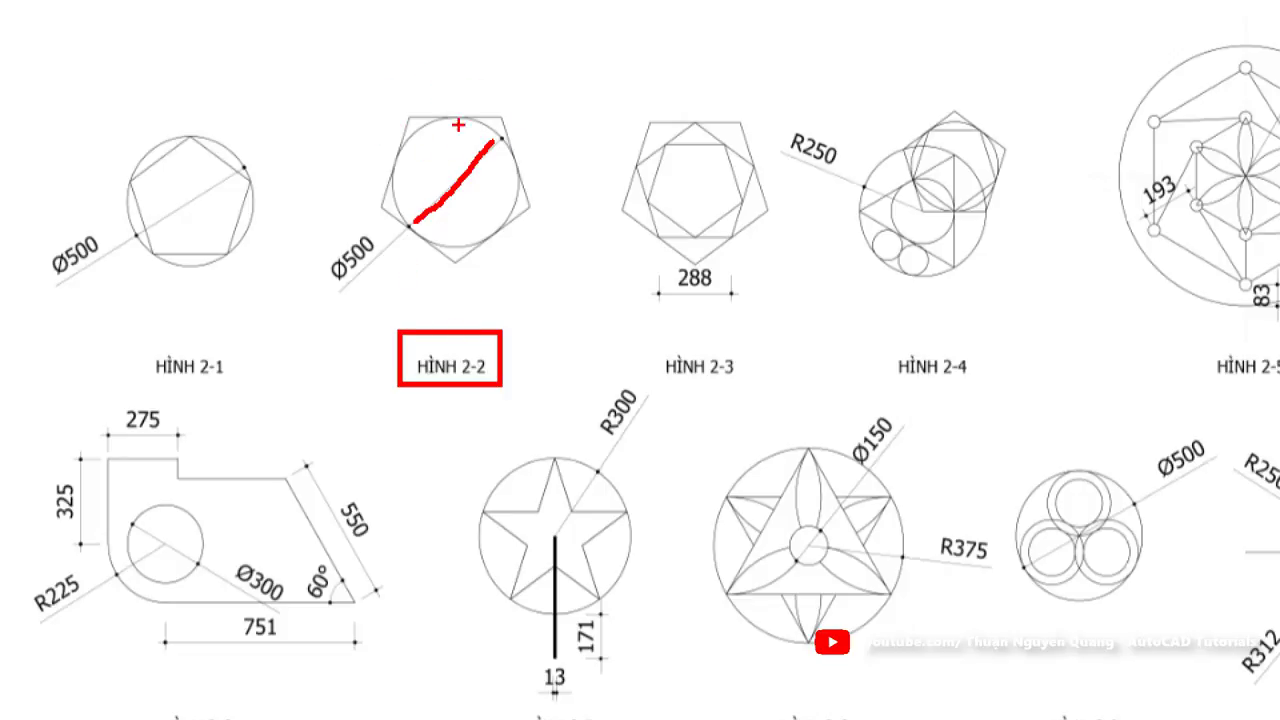
pyautogui.press('Escape')
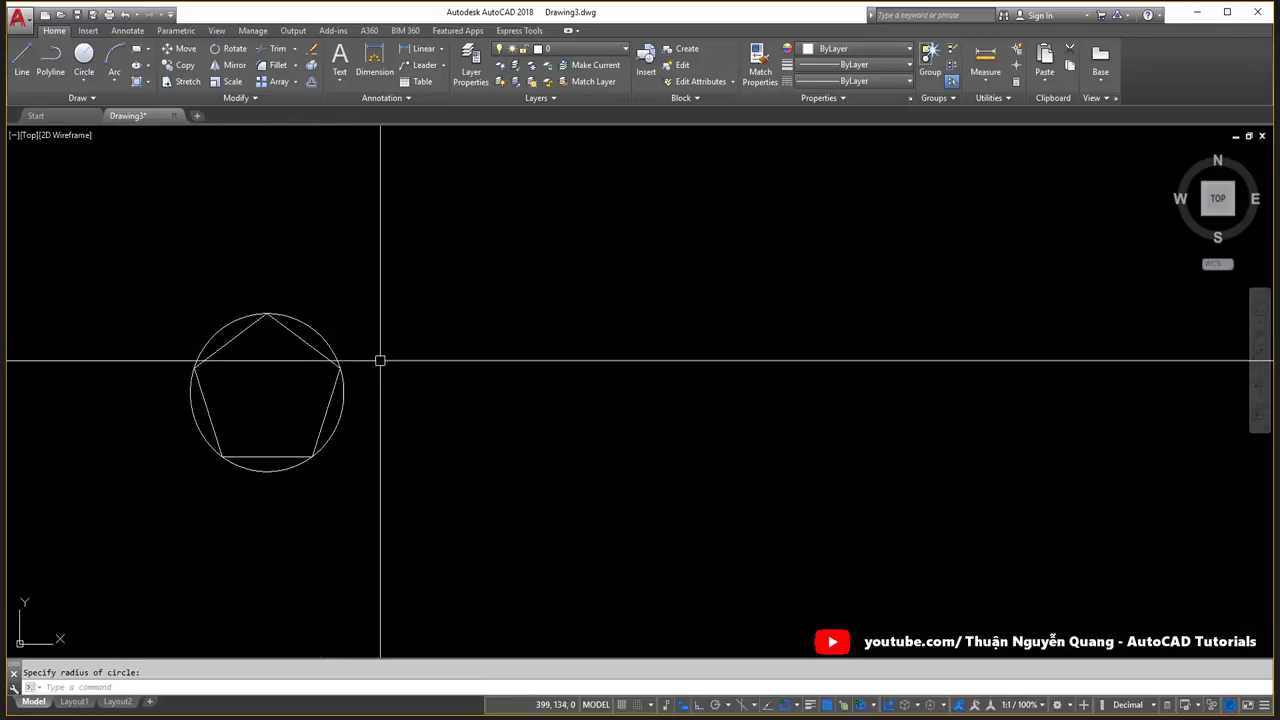
pyautogui.click(84, 82)
pyautogui.click(75, 105)
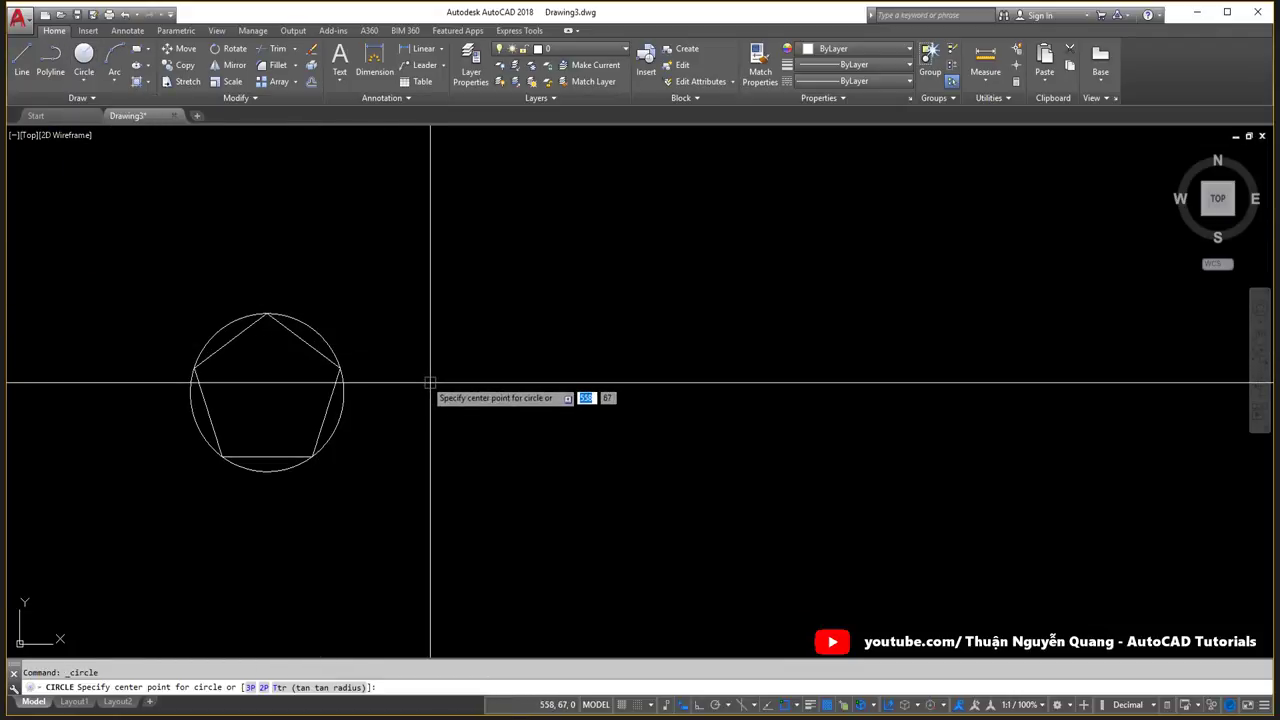
pyautogui.click(481, 388)
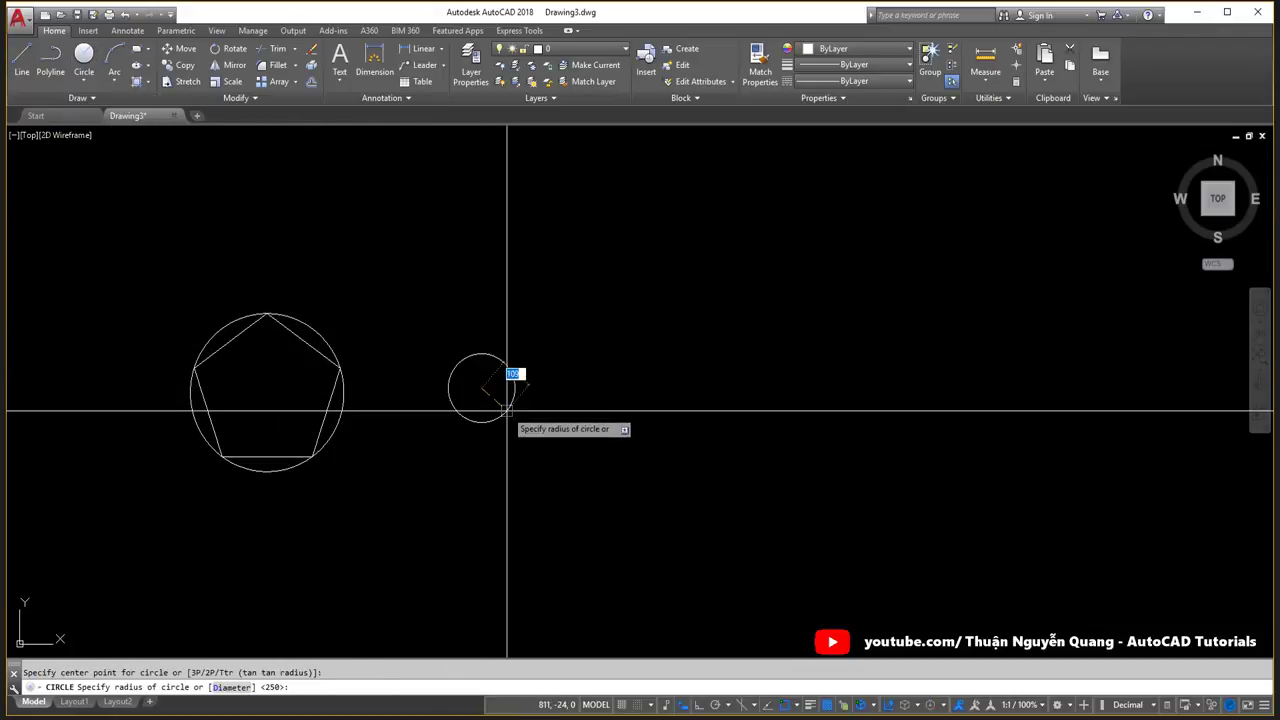
# Give the new circle radius 50 and move it into position beside the first figure.
pyautogui.press('BackSpace')
pyautogui.press('BackSpace')
pyautogui.press('BackSpace')
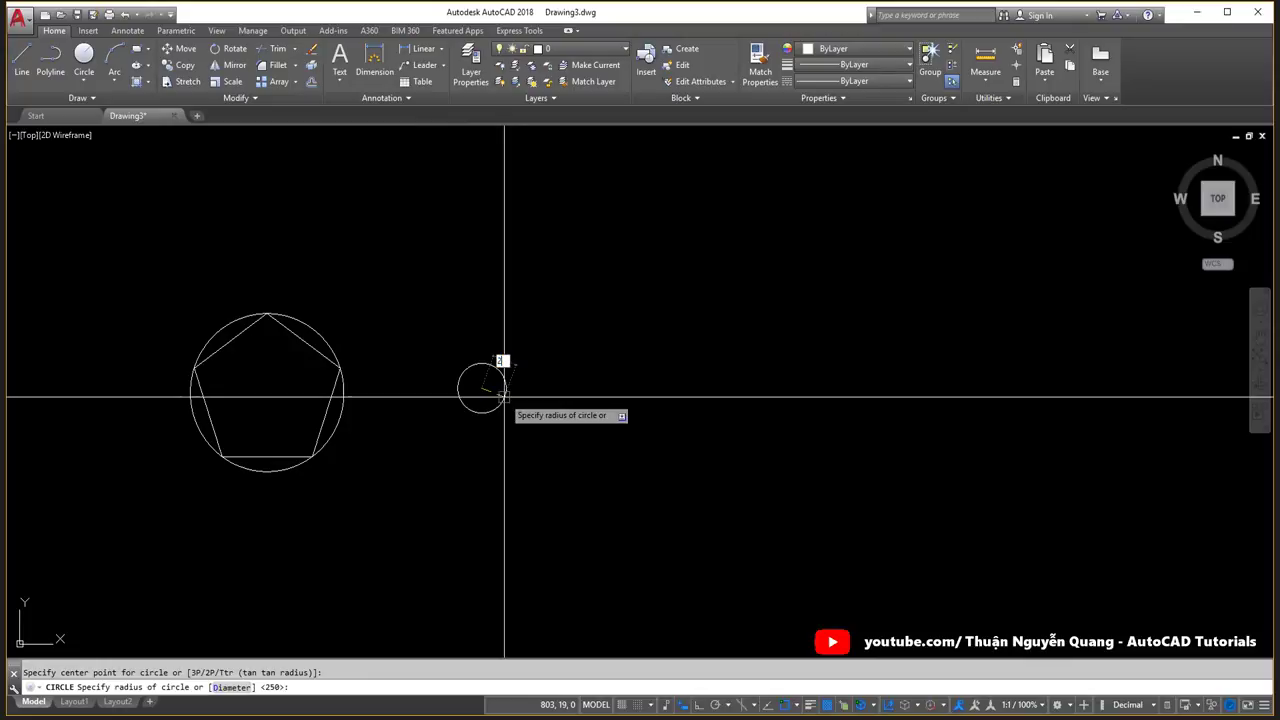
pyautogui.write('50')
pyautogui.press('Return')
pyautogui.click(563, 314)
pyautogui.click(529, 371)
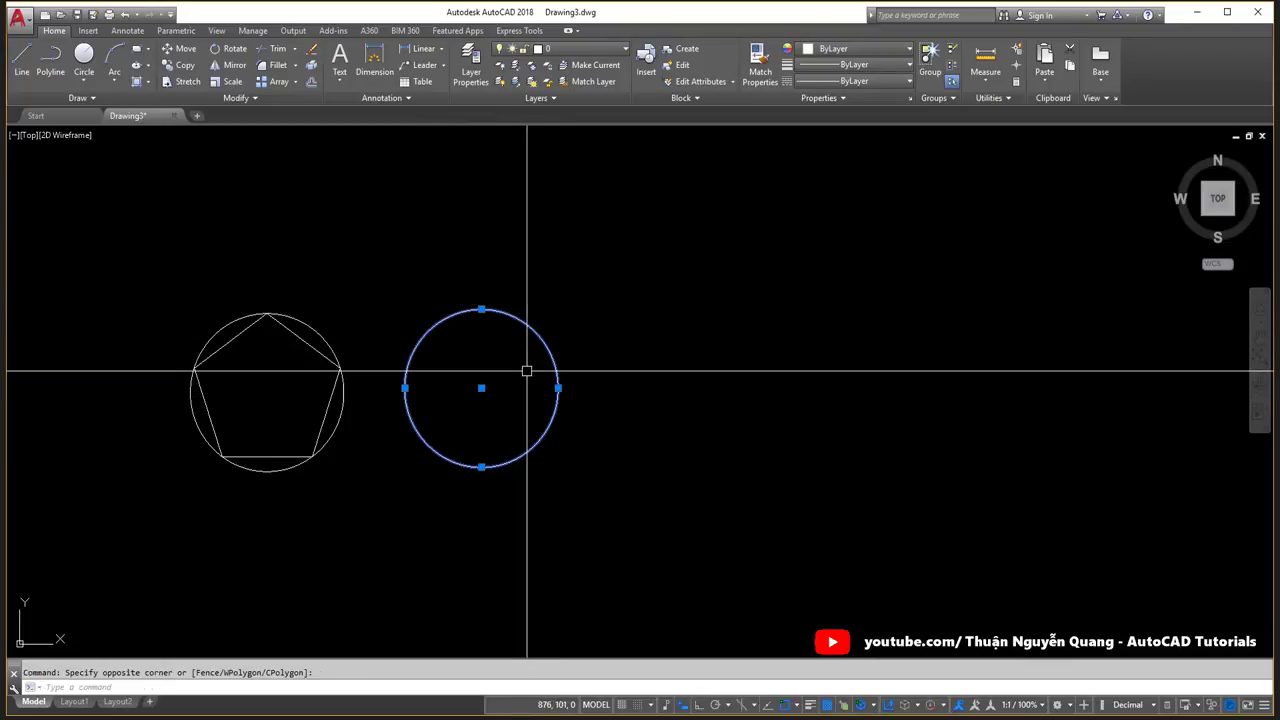
pyautogui.press('m')
pyautogui.press('Return')
pyautogui.click(512, 400)
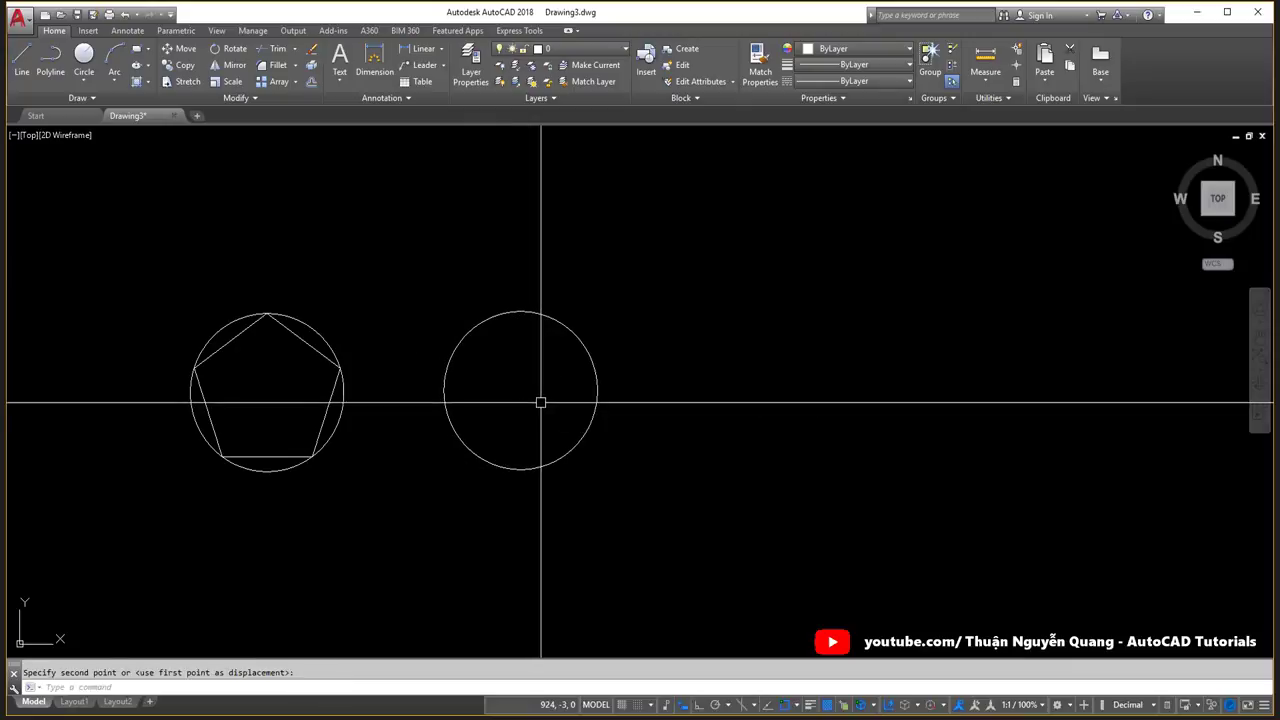
pyautogui.click(539, 398)
# Draw a five-sided polygon circumscribed about the second circle, touching its top.
pyautogui.write('pol')
pyautogui.press('Return')
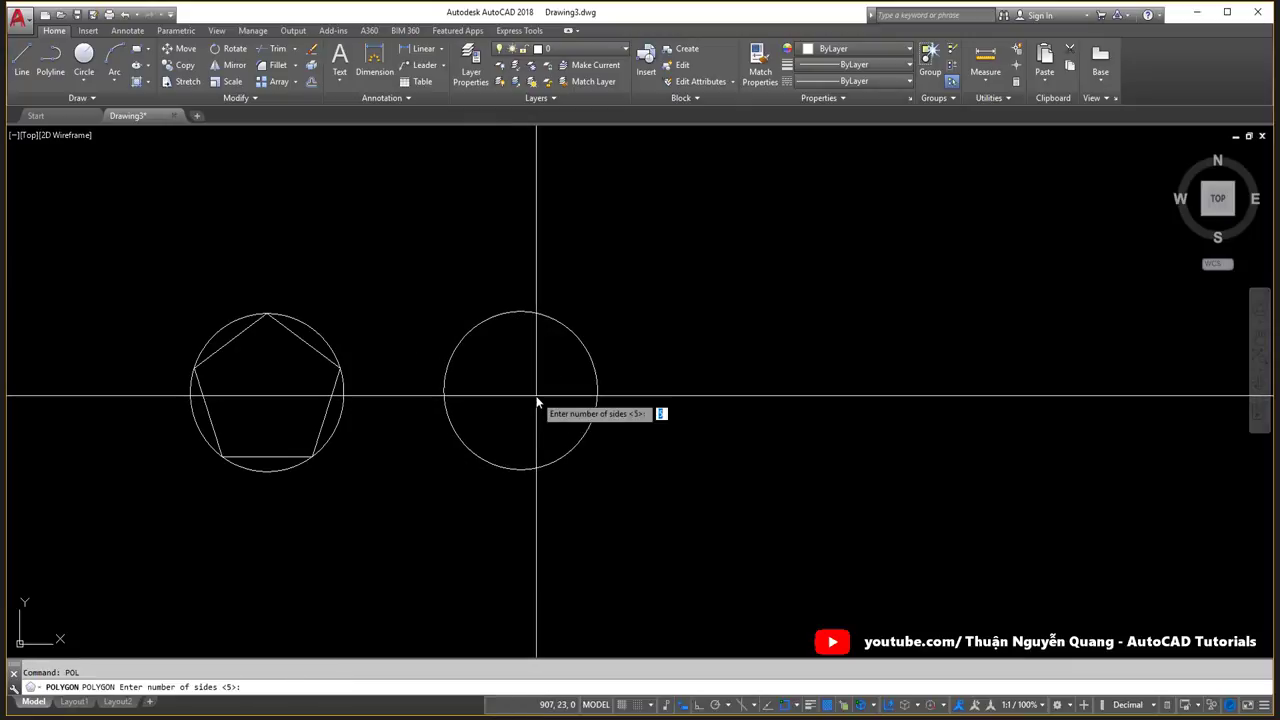
pyautogui.write('5')
pyautogui.press('Return')
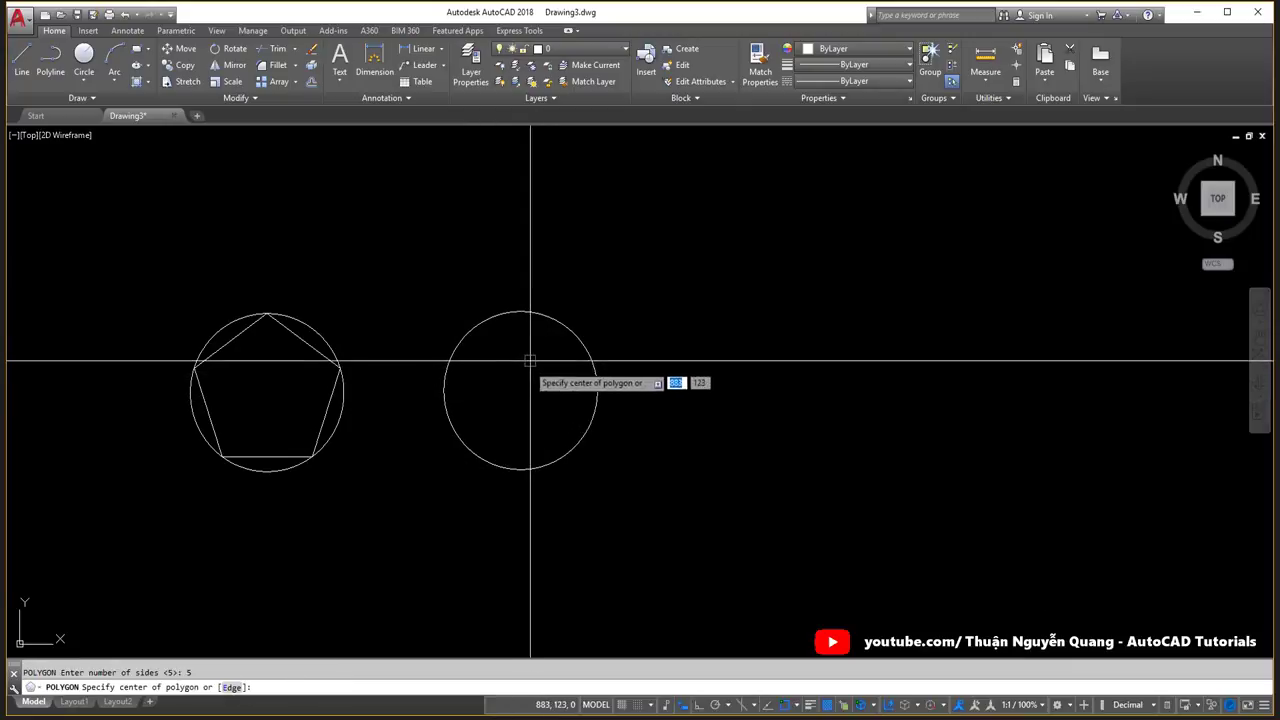
pyautogui.click(520, 389)
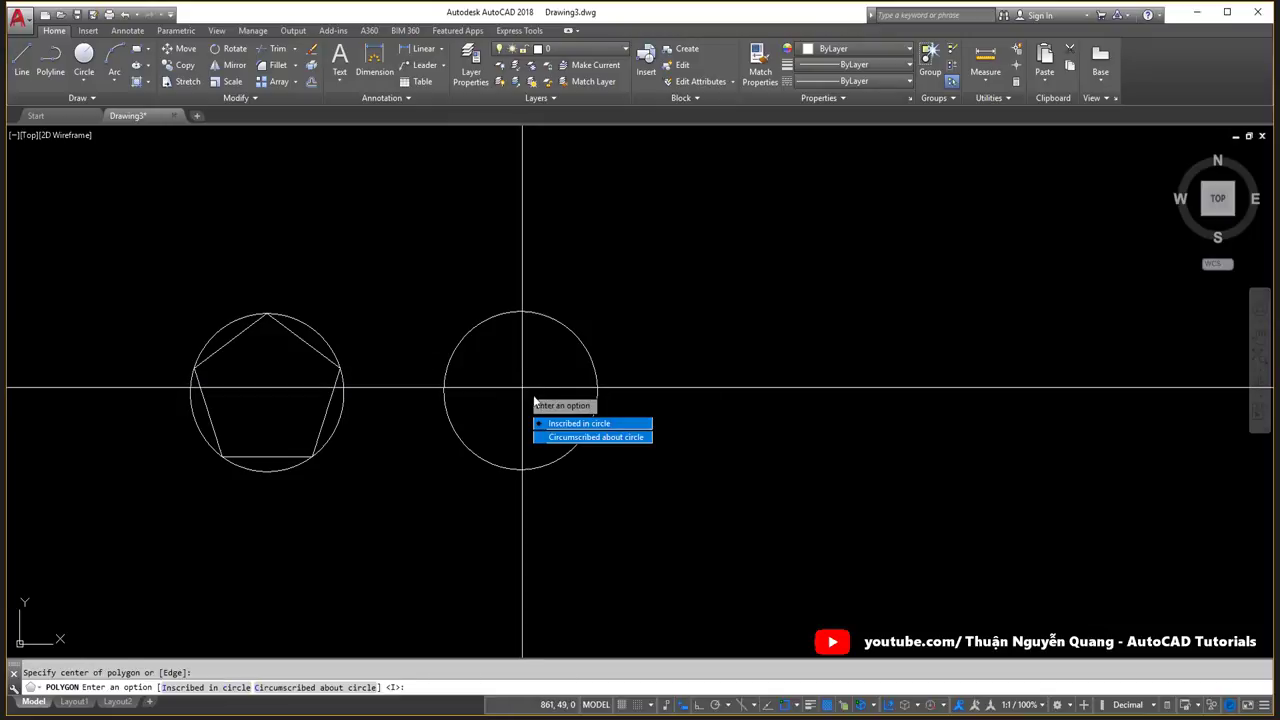
pyautogui.write('c')
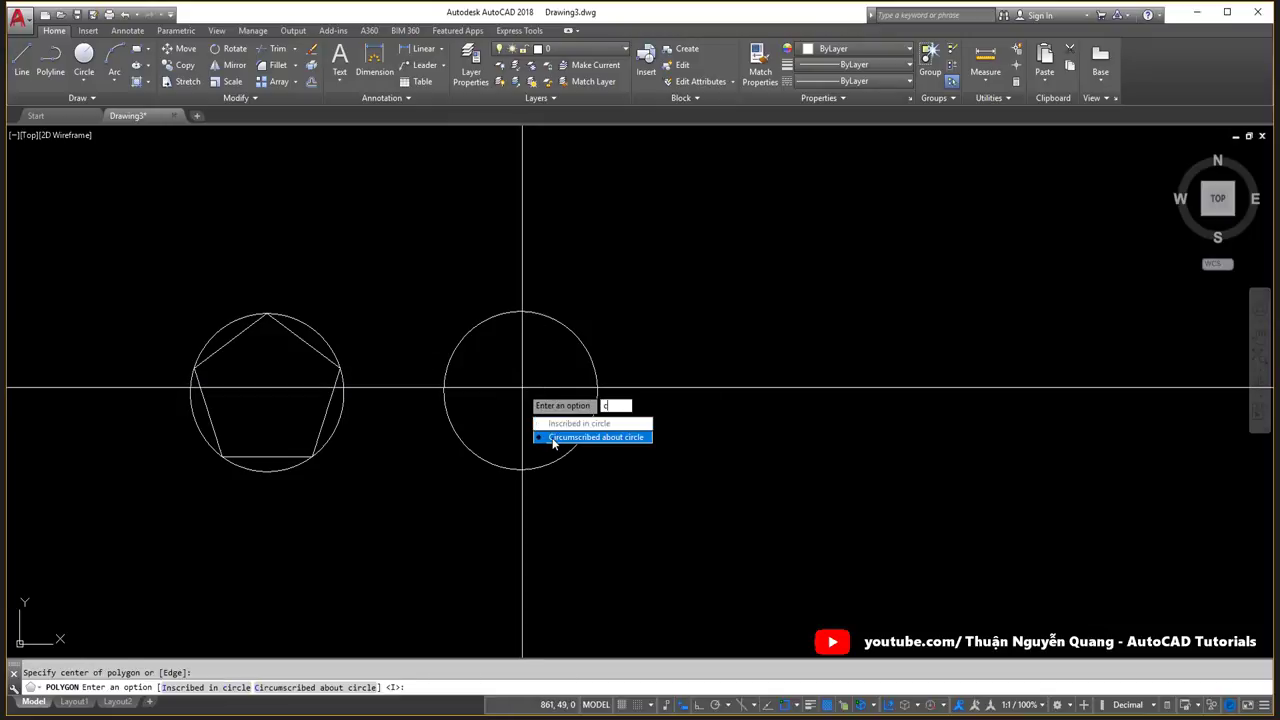
pyautogui.press('Return')
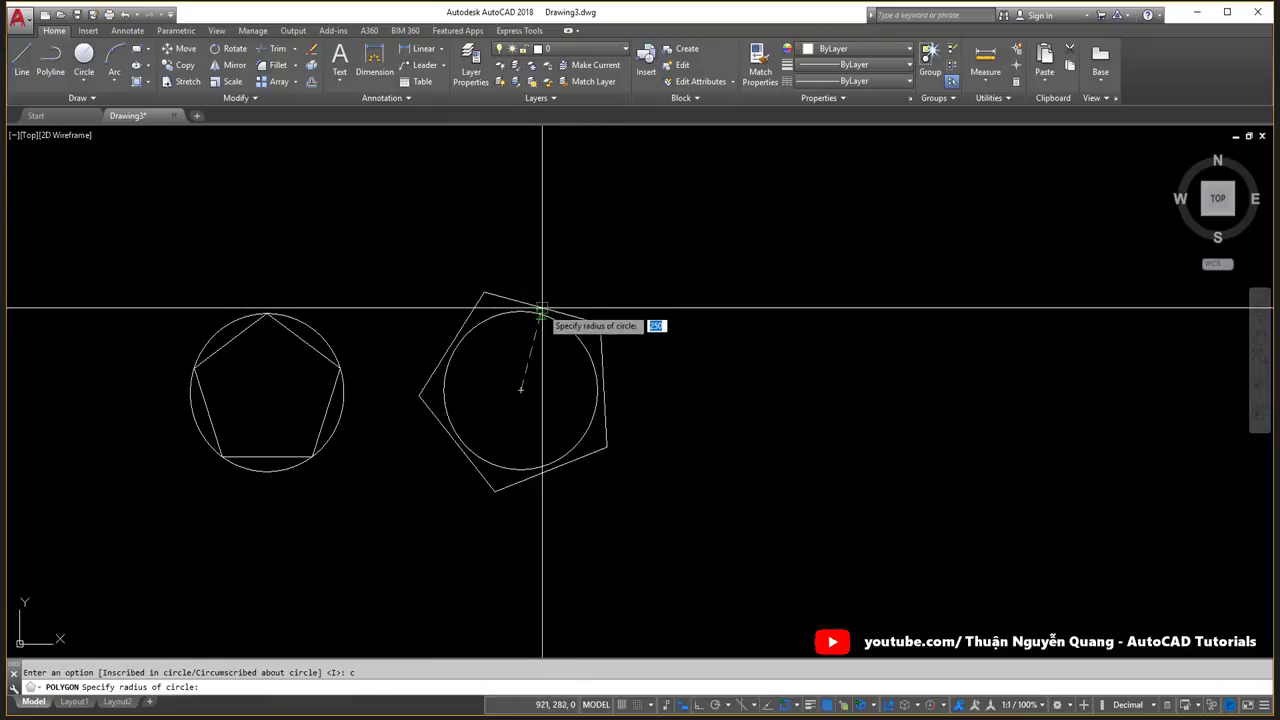
pyautogui.click(524, 310)
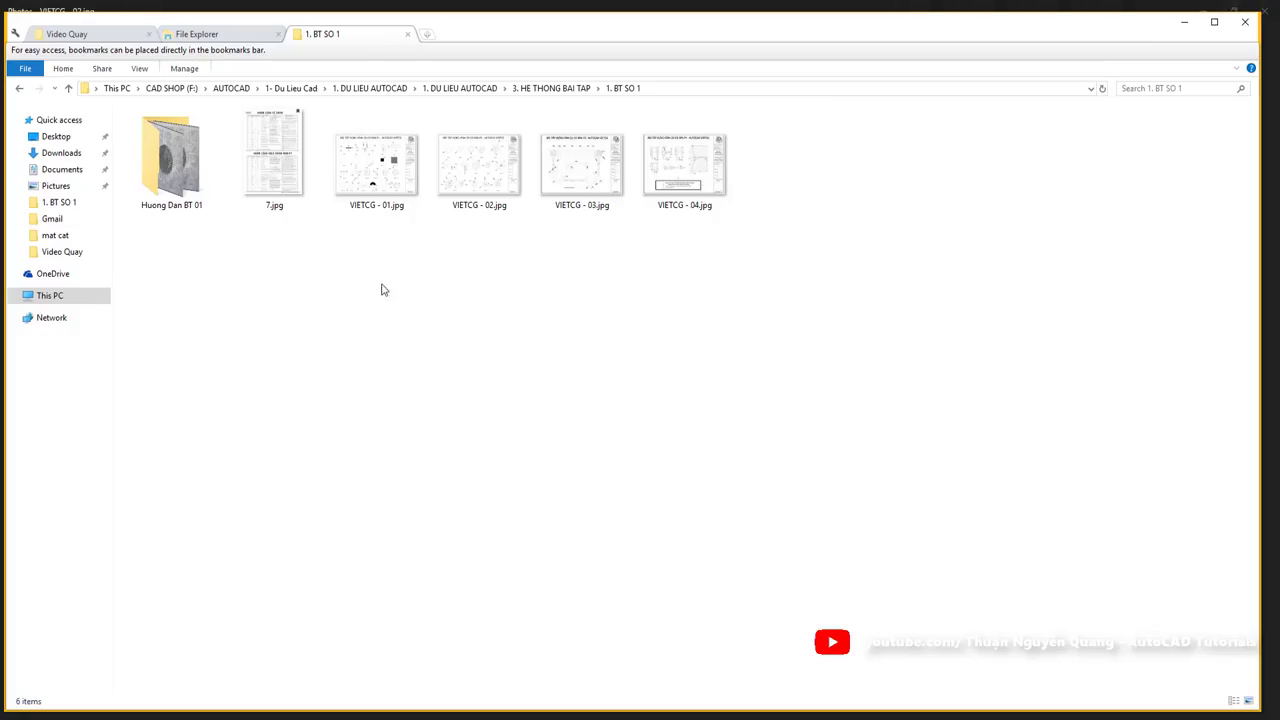
# Check the command reference sheet and HÌNH 2-3's 288 edge, then pan the drawing left.
pyautogui.doubleClick(268, 180)
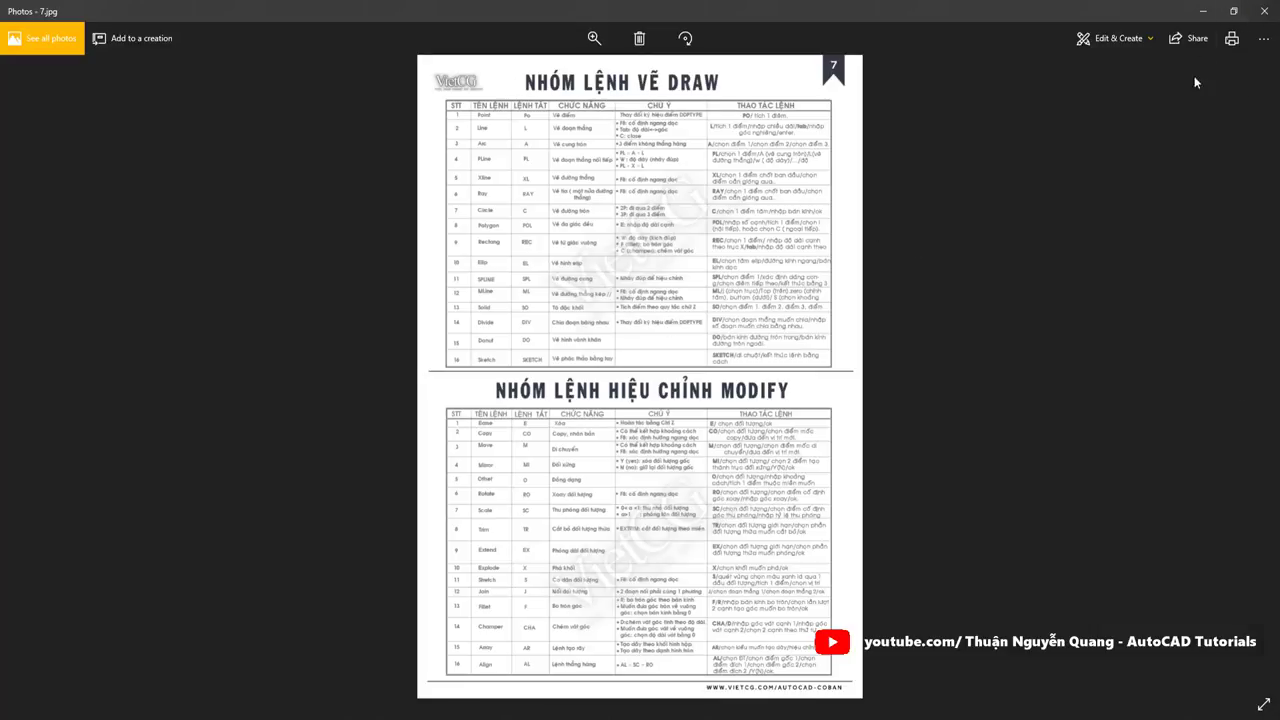
pyautogui.click(1264, 11)
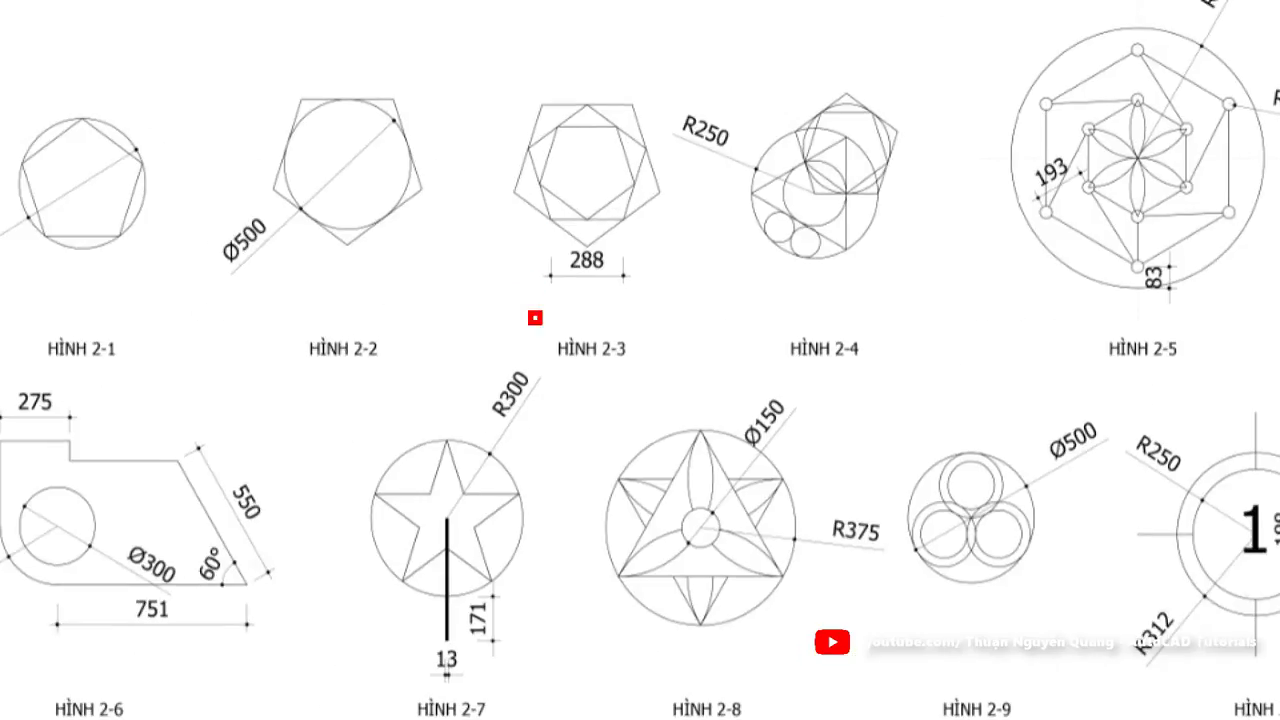
pyautogui.moveTo(535, 318); pyautogui.dragTo(662, 367)
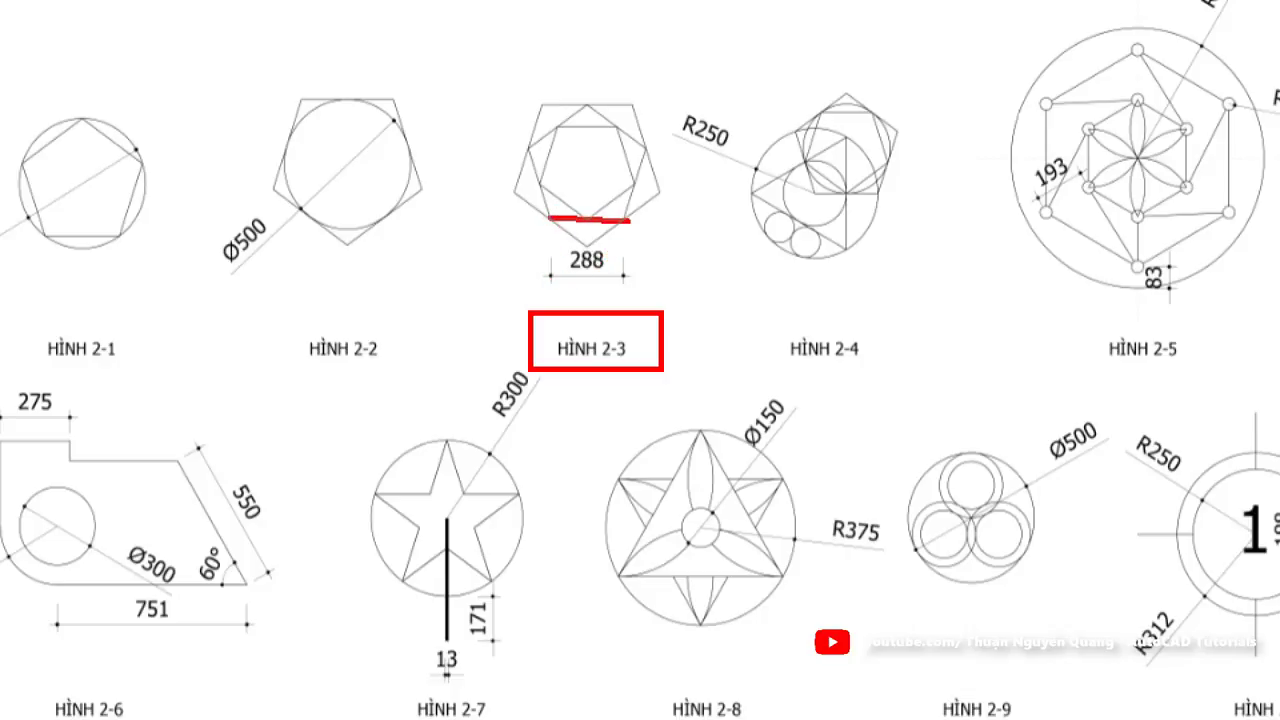
pyautogui.moveTo(628, 219); pyautogui.dragTo(626, 216)
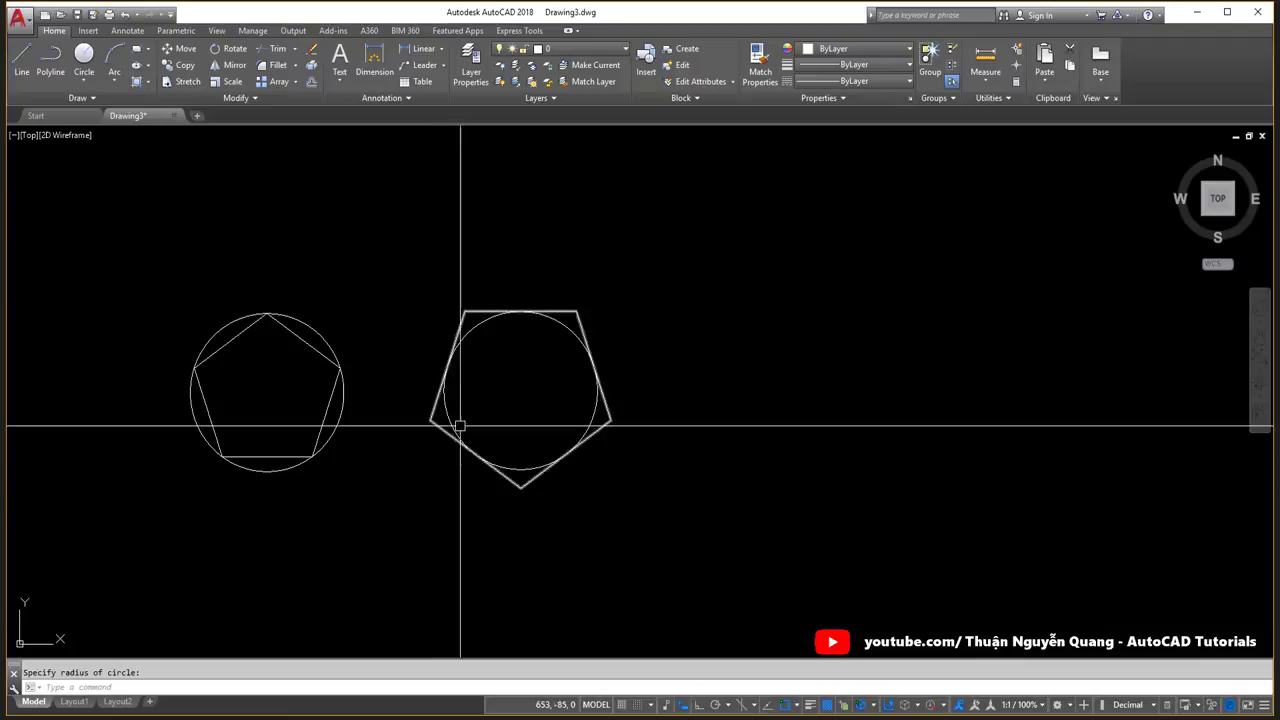
pyautogui.moveTo(516, 395); pyautogui.dragTo(306, 391, button='middle')
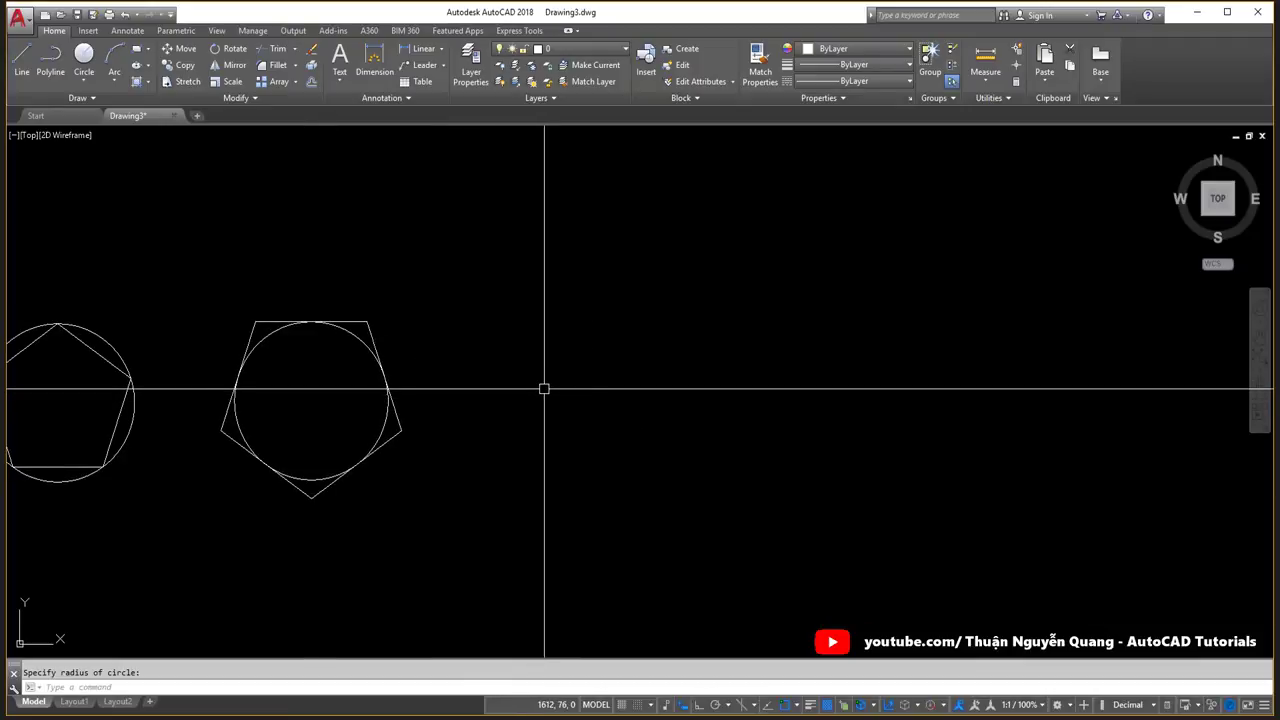
# Draw a regular pentagon by its edge, with Ortho on and a 288 edge length.
pyautogui.write('pol')
pyautogui.press('Return')
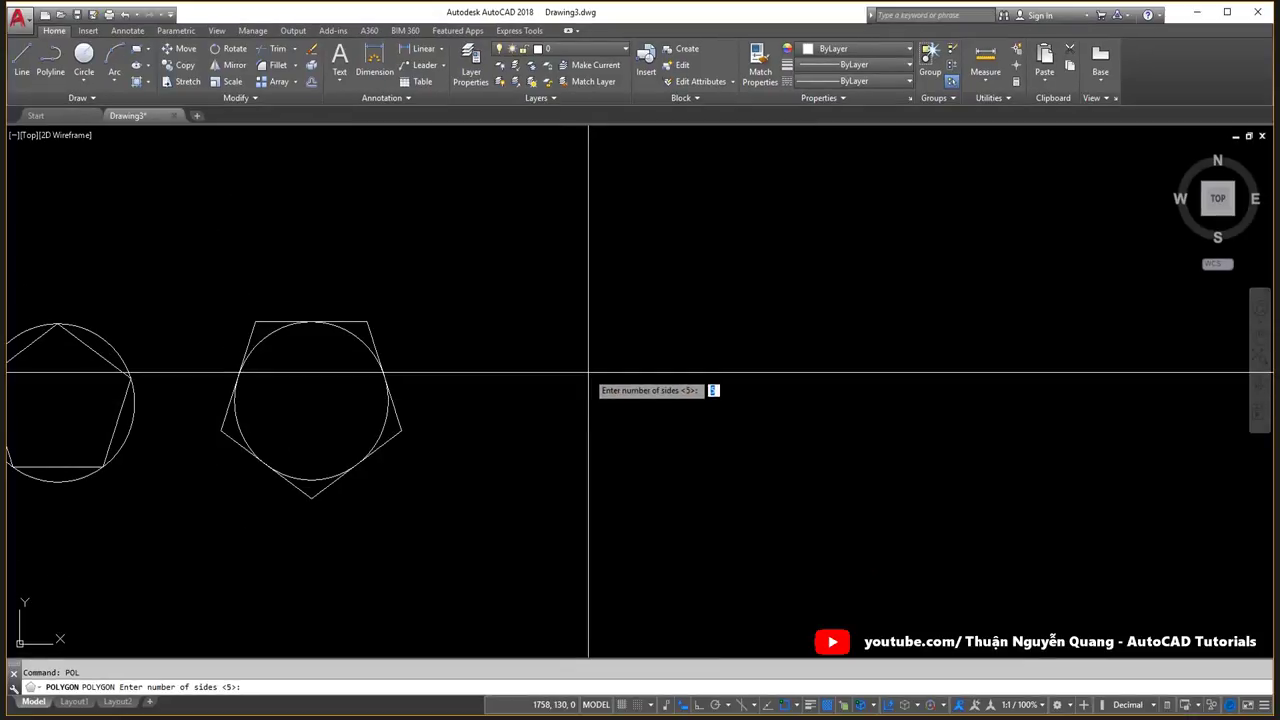
pyautogui.press('Return')
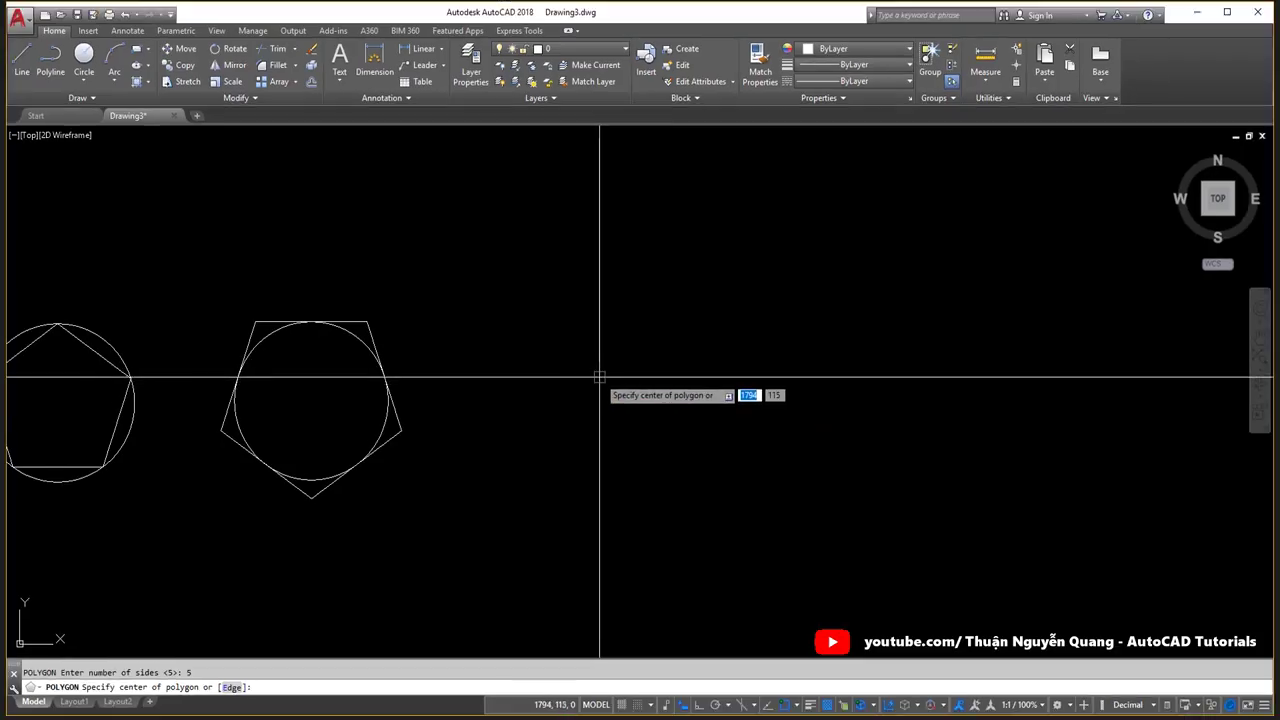
pyautogui.press('Down')
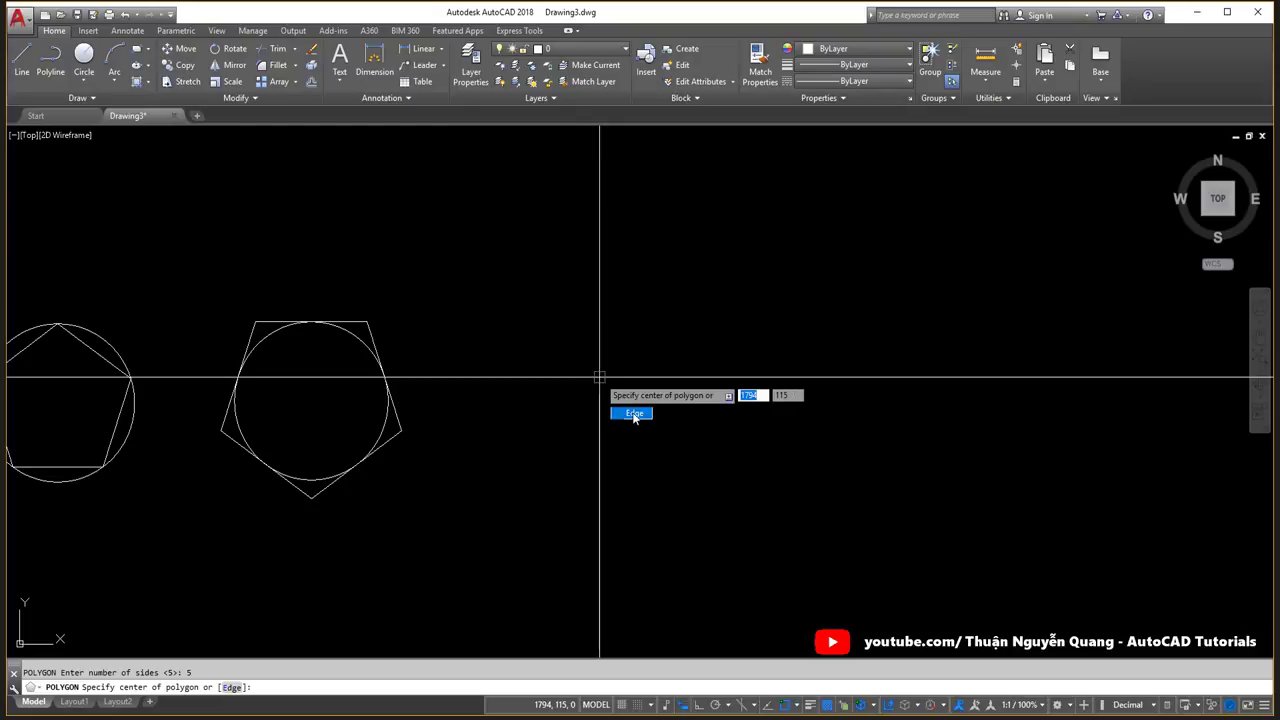
pyautogui.write('e')
pyautogui.press('Return')
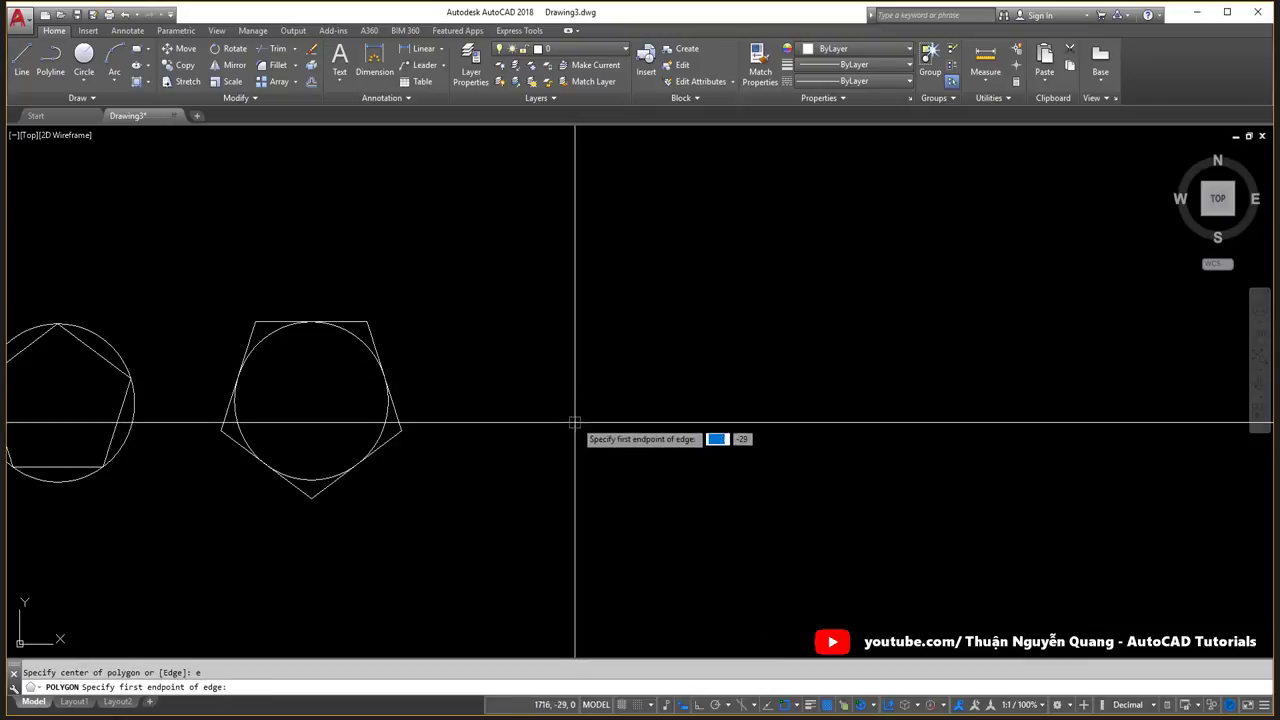
pyautogui.click(600, 478)
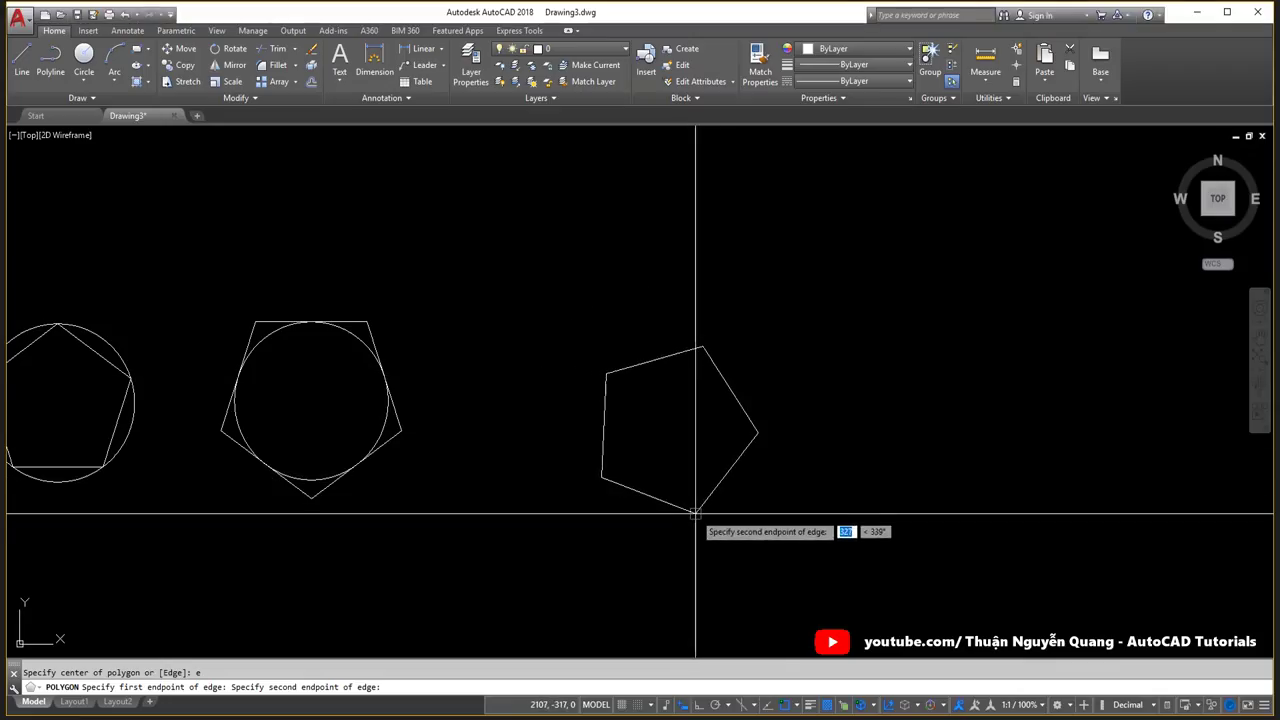
pyautogui.press('F8')
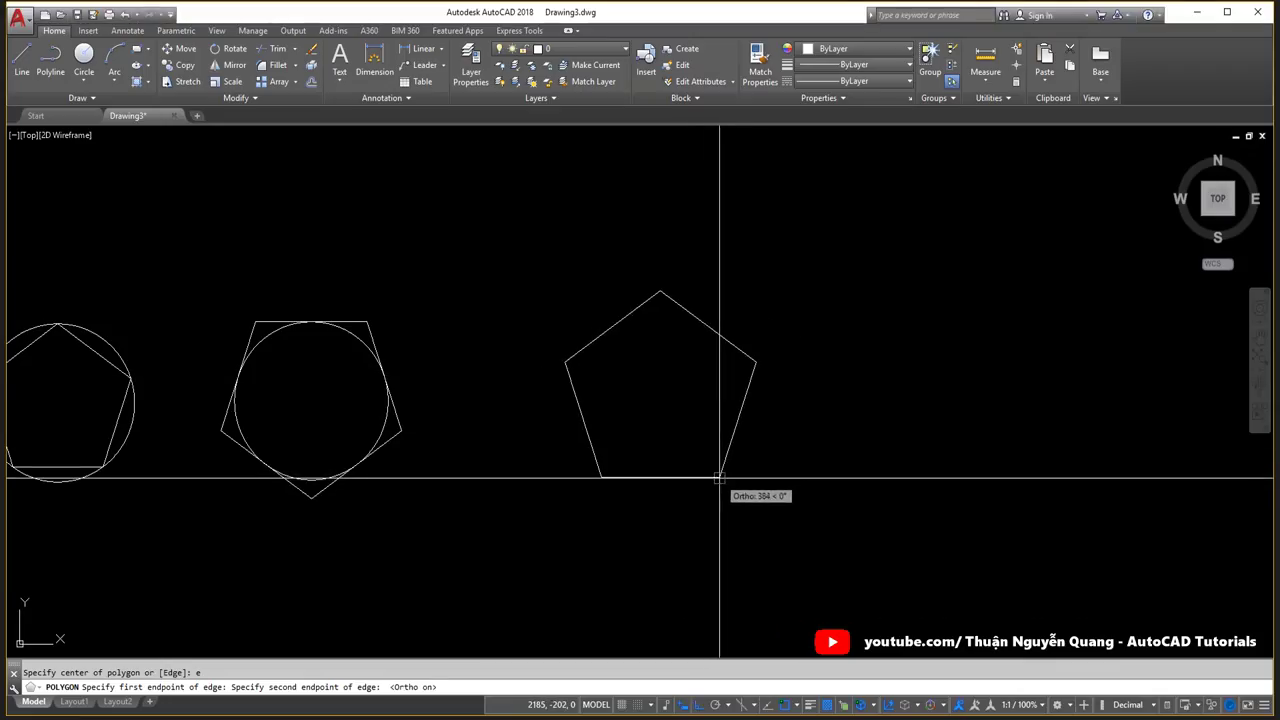
pyautogui.write('288')
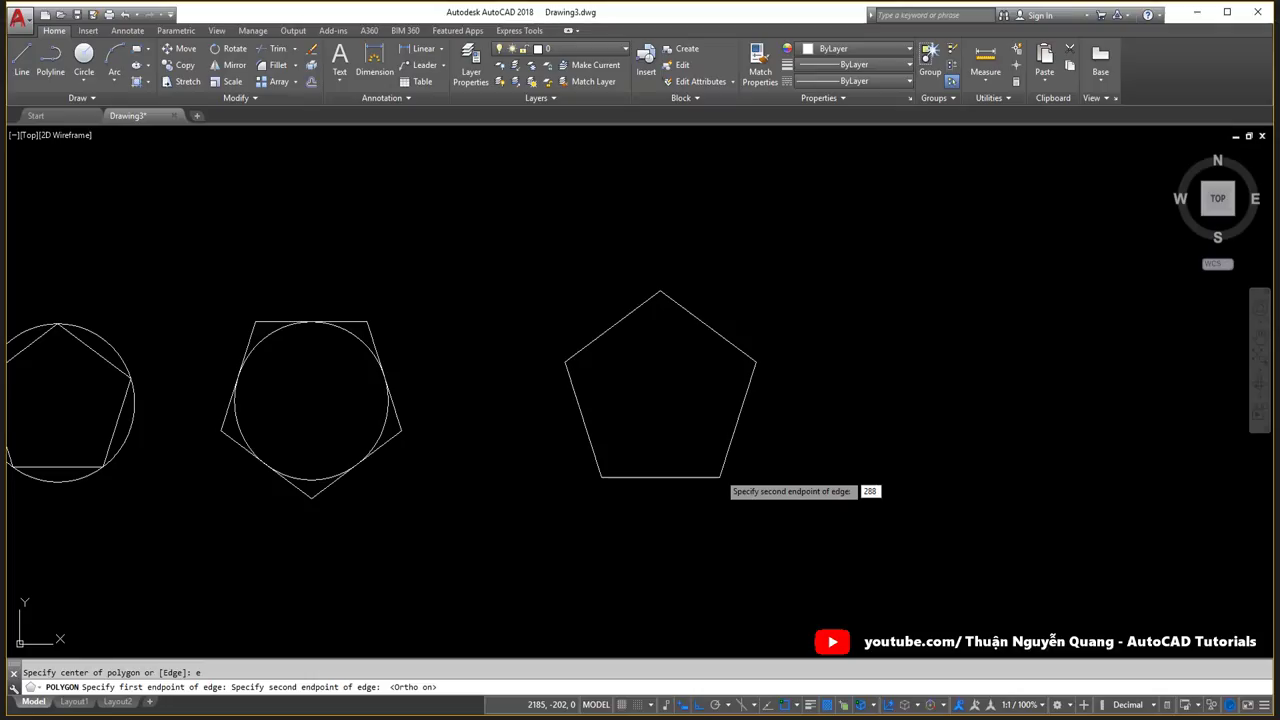
pyautogui.press('Return')
# Move the new pentagon into place beside the earlier figures.
pyautogui.click(714, 473)
pyautogui.write('m')
pyautogui.press('Return')
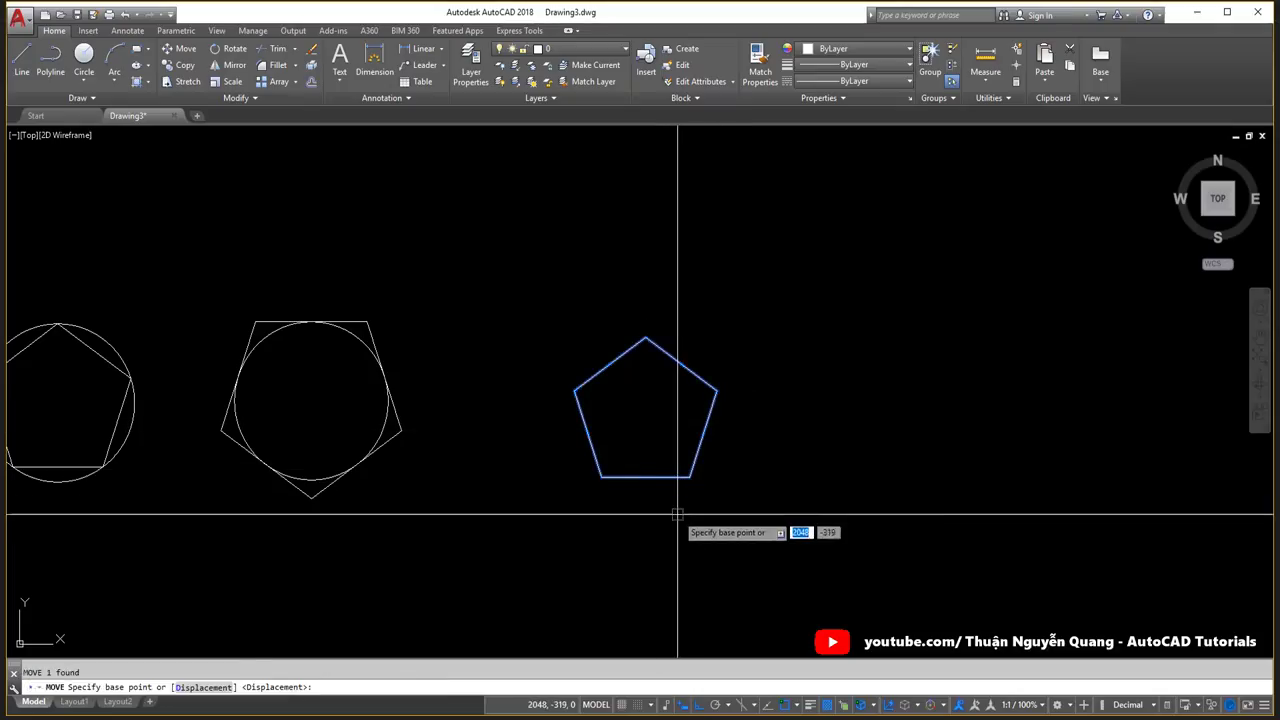
pyautogui.click(678, 514)
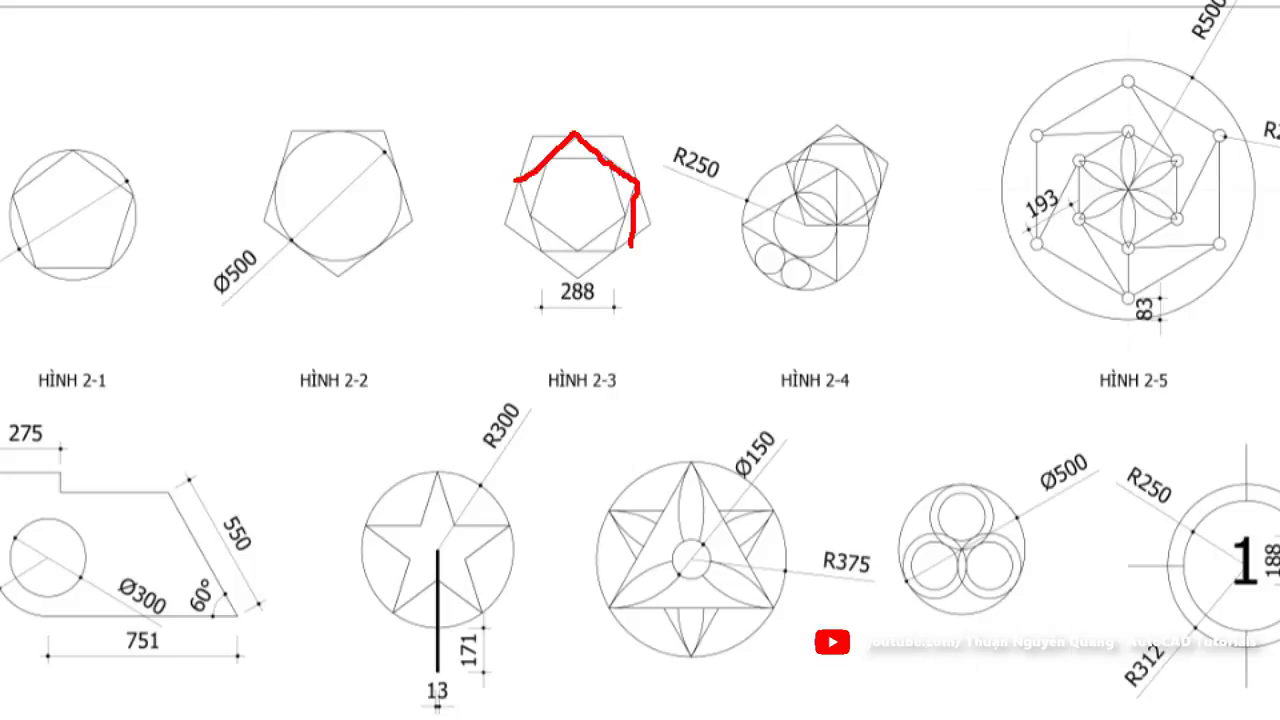
pyautogui.press('Escape')
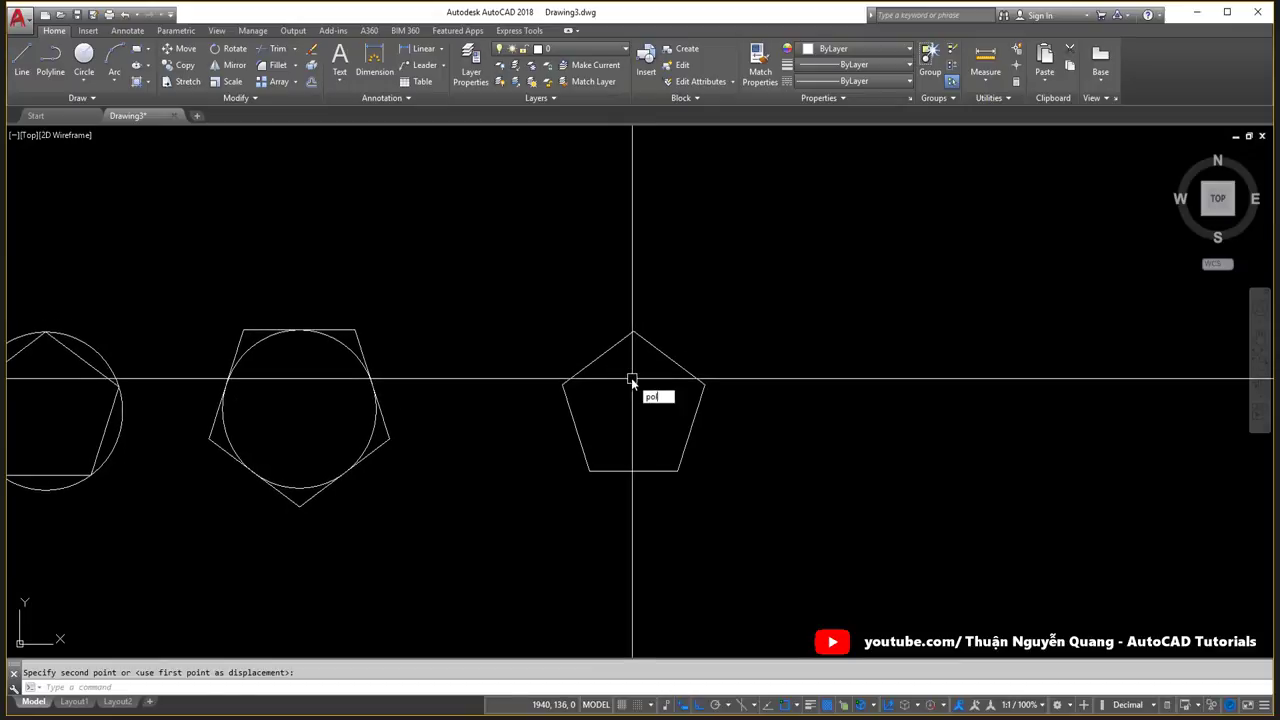
# Draw a circumscribed pentagon at the first pentagon's centre, with its radius set to that pentagon's top vertex.
pyautogui.press('Return')
pyautogui.press('Return')
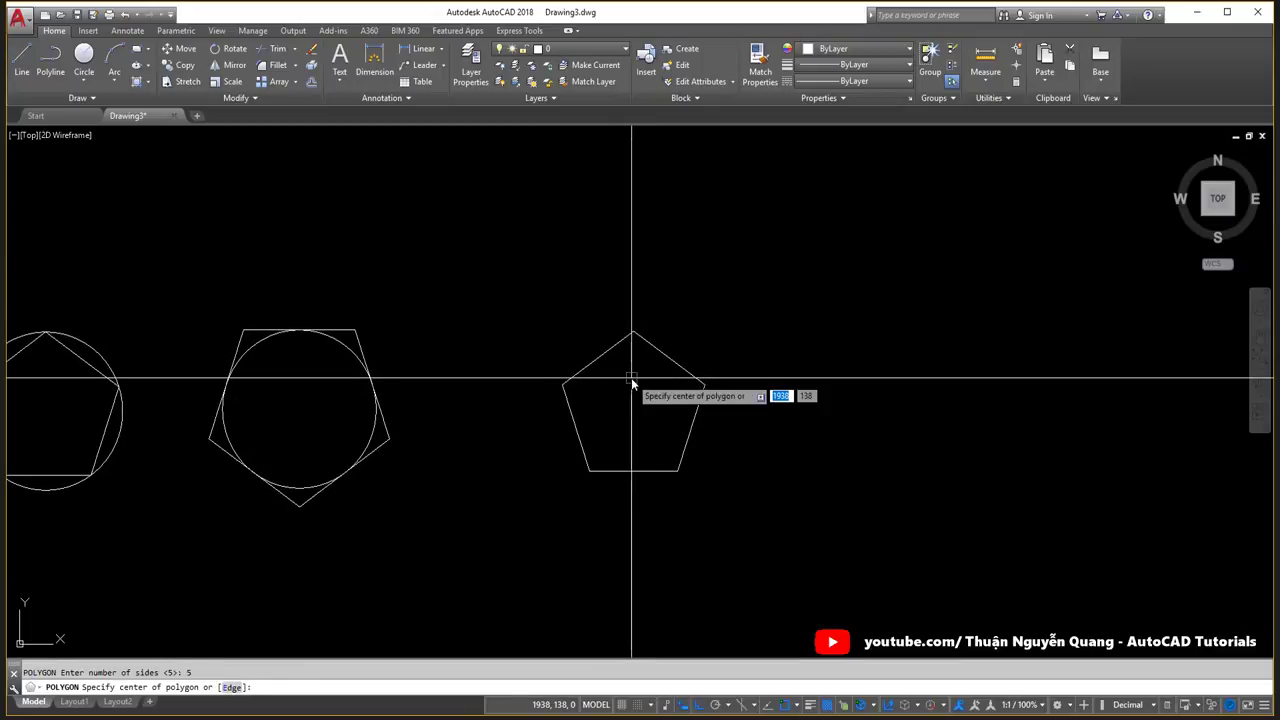
pyautogui.scroll(4, 632, 378)
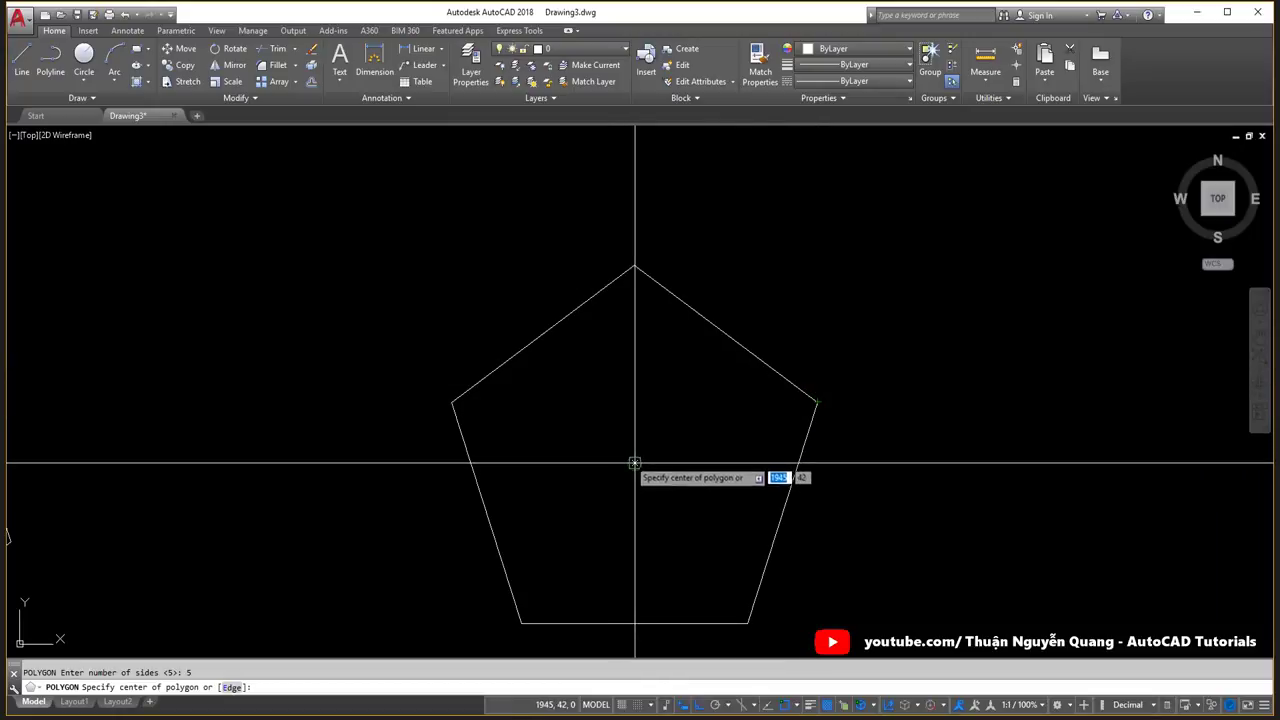
pyautogui.click(633, 463)
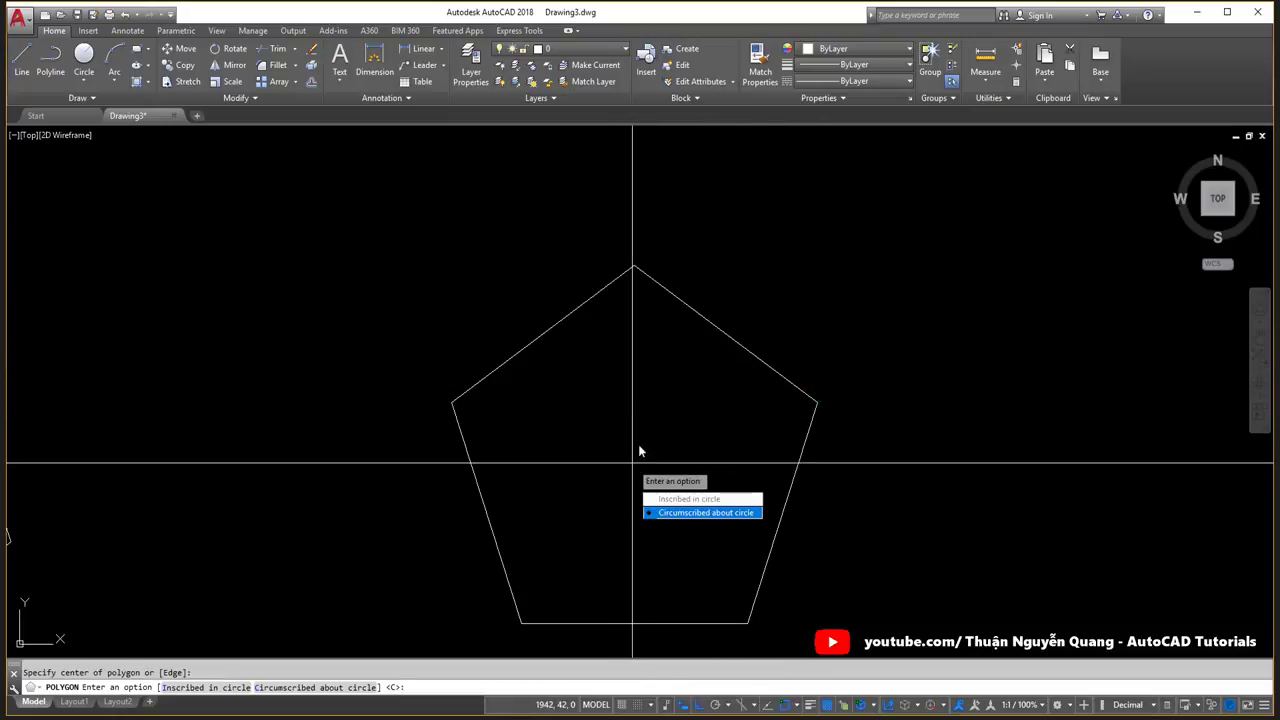
pyautogui.click(662, 516)
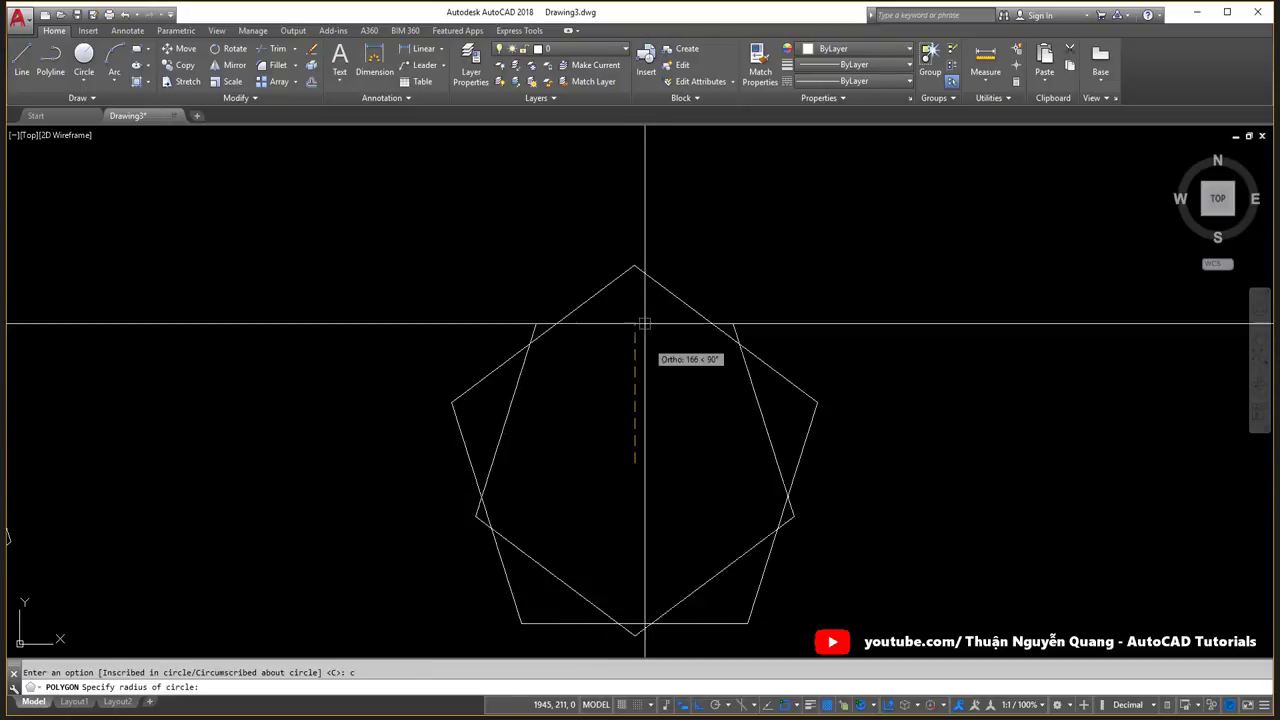
pyautogui.click(635, 268)
pyautogui.scroll(-2, 720, 434)
pyautogui.click(783, 311)
pyautogui.click(708, 289)
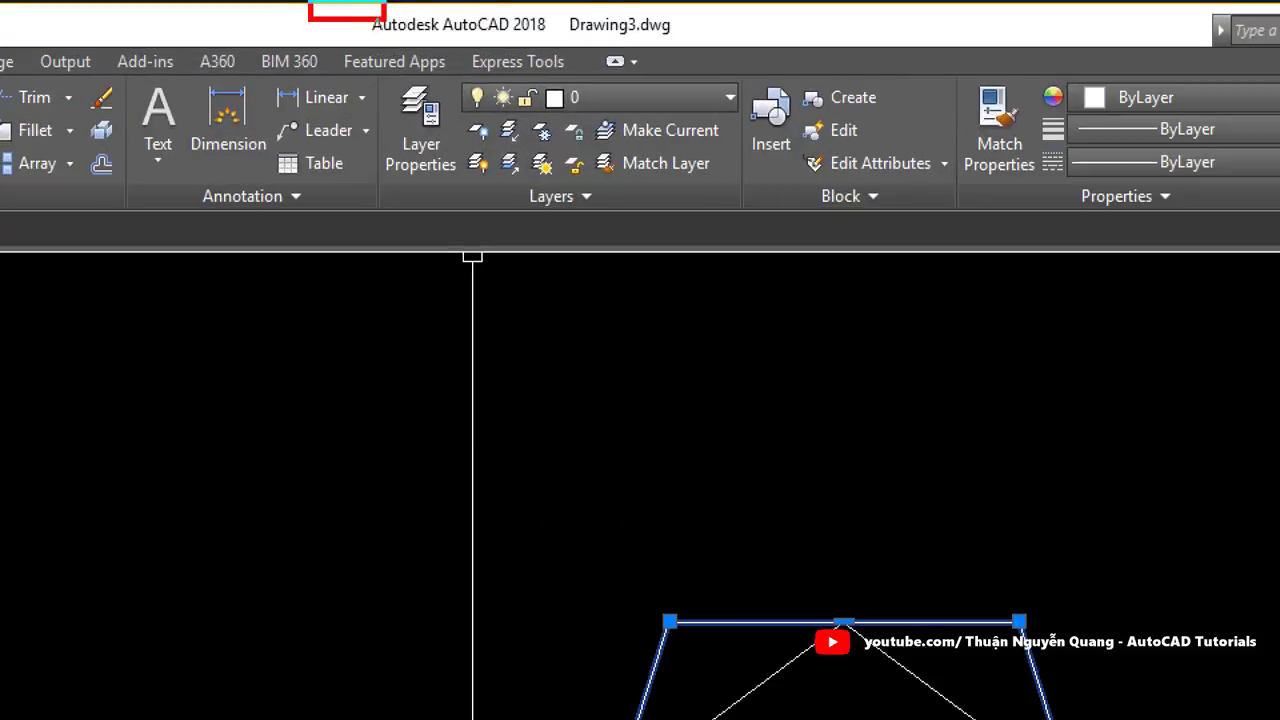
pyautogui.press('Escape')
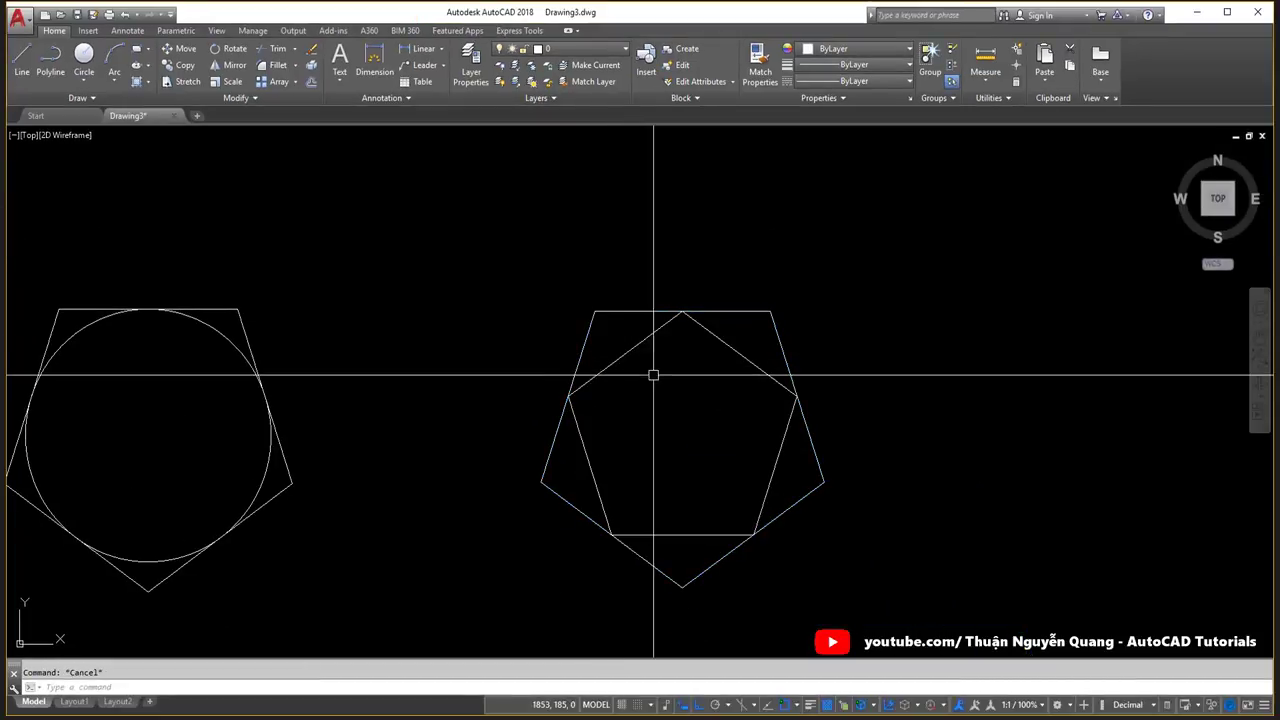
pyautogui.write('pl')
pyautogui.press('Return')
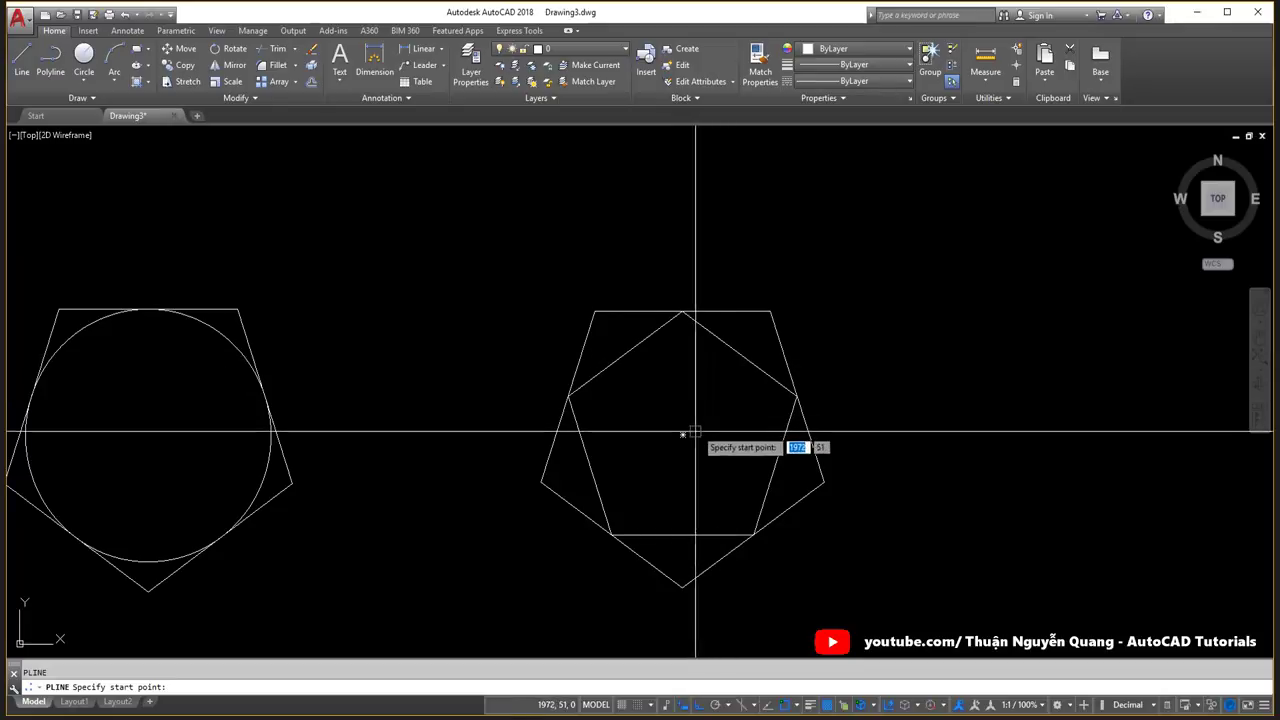
pyautogui.press('Escape')
pyautogui.moveTo(809, 380); pyautogui.dragTo(534, 458, button='middle')
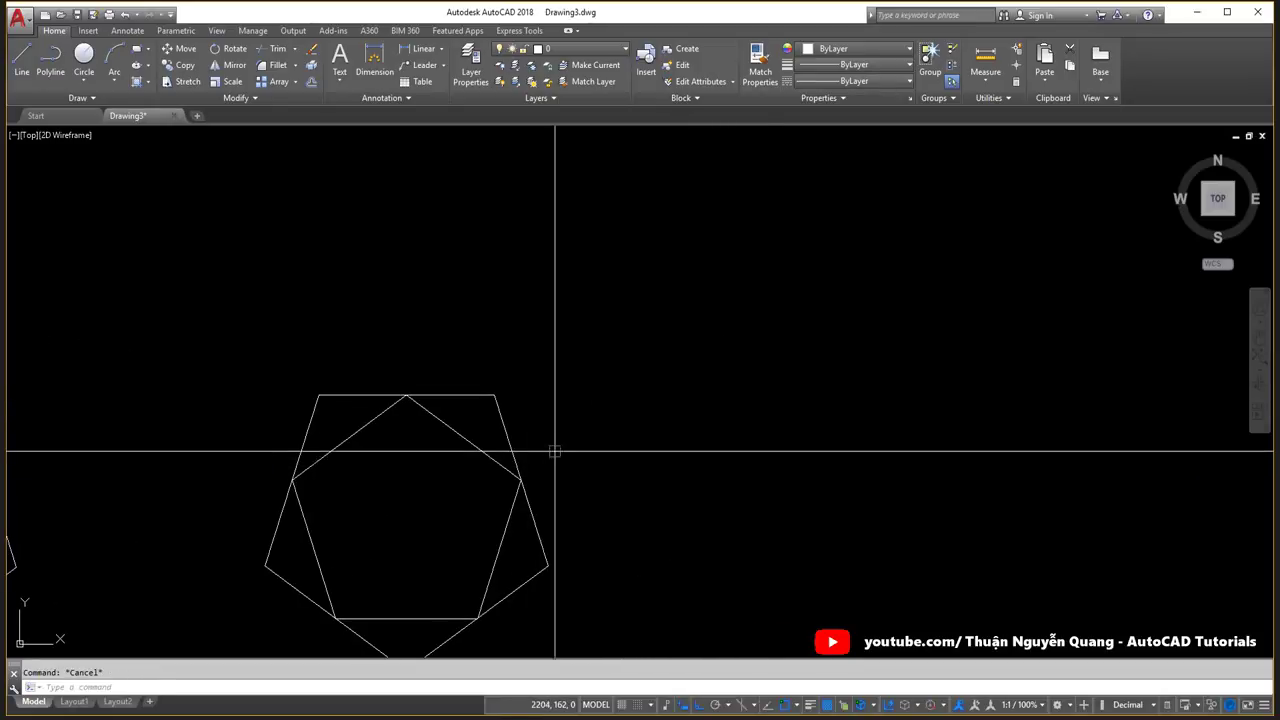
pyautogui.press('Return')
pyautogui.click(730, 288)
pyautogui.click(855, 226)
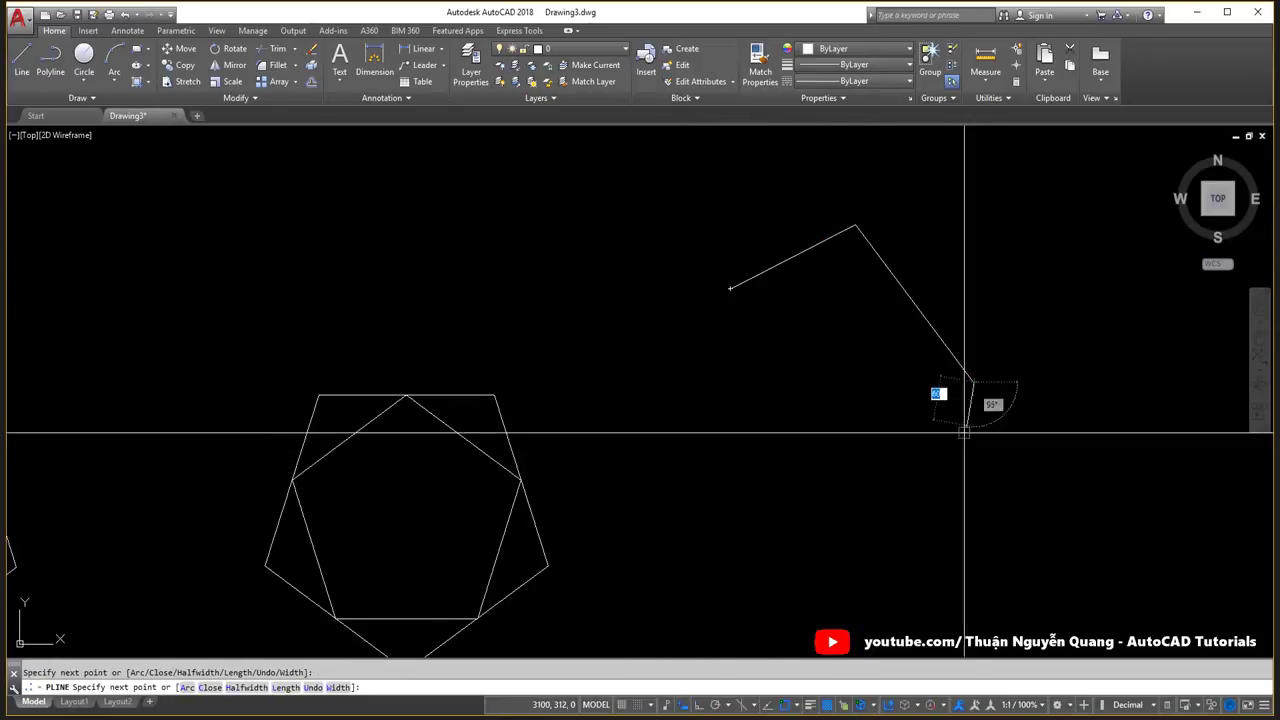
pyautogui.click(973, 383)
pyautogui.click(921, 494)
pyautogui.click(790, 550)
pyautogui.click(707, 409)
pyautogui.write('c')
pyautogui.press('Return')
pyautogui.click(748, 423)
pyautogui.click(860, 363)
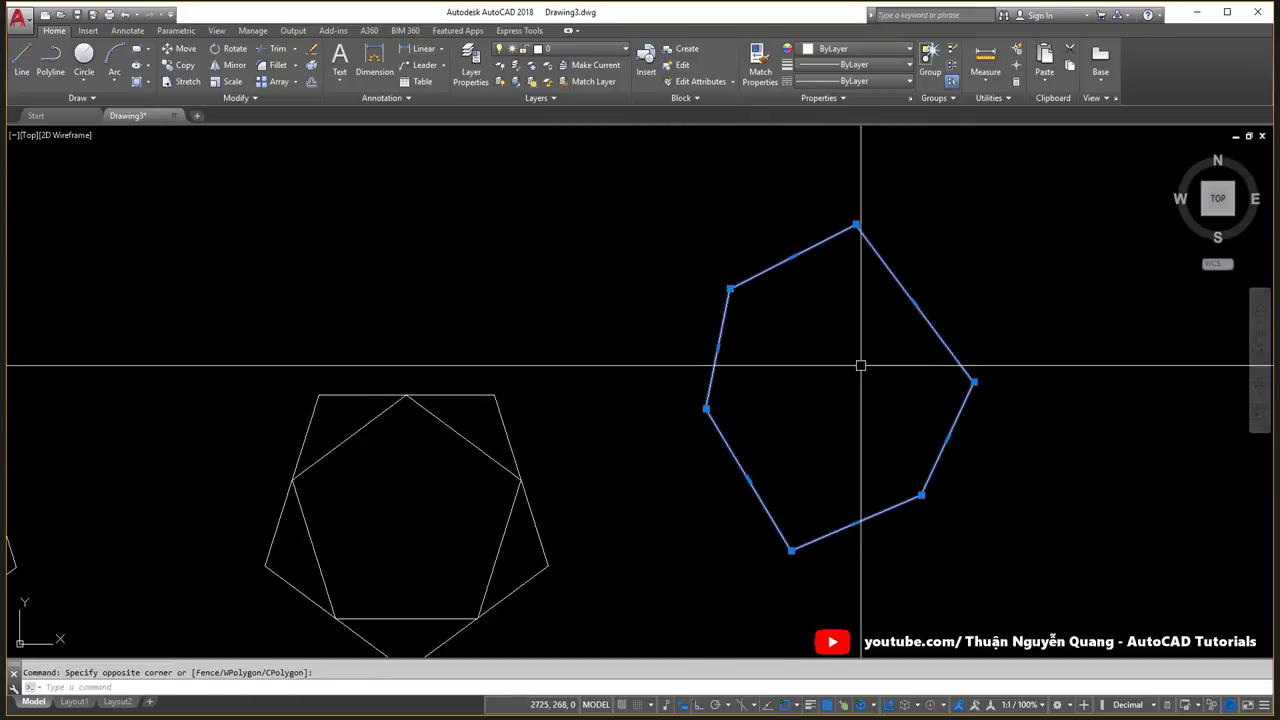
pyautogui.press('Escape')
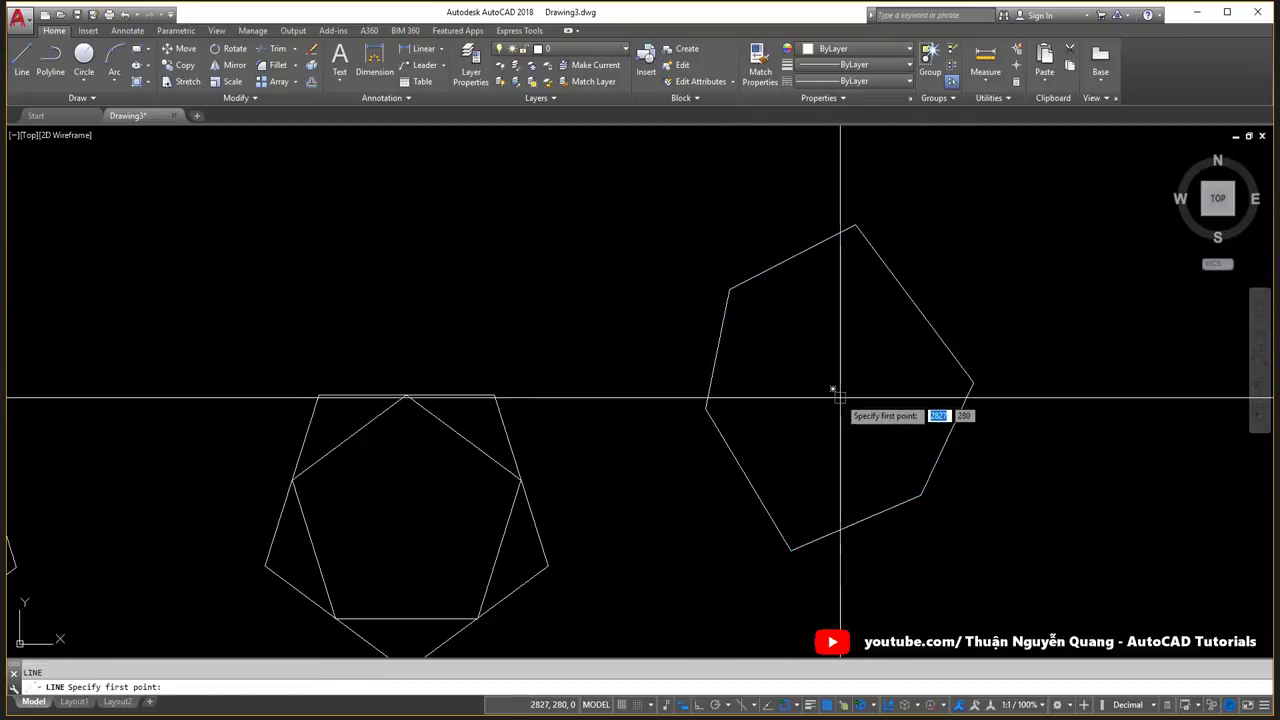
pyautogui.press('Escape')
pyautogui.click(825, 375)
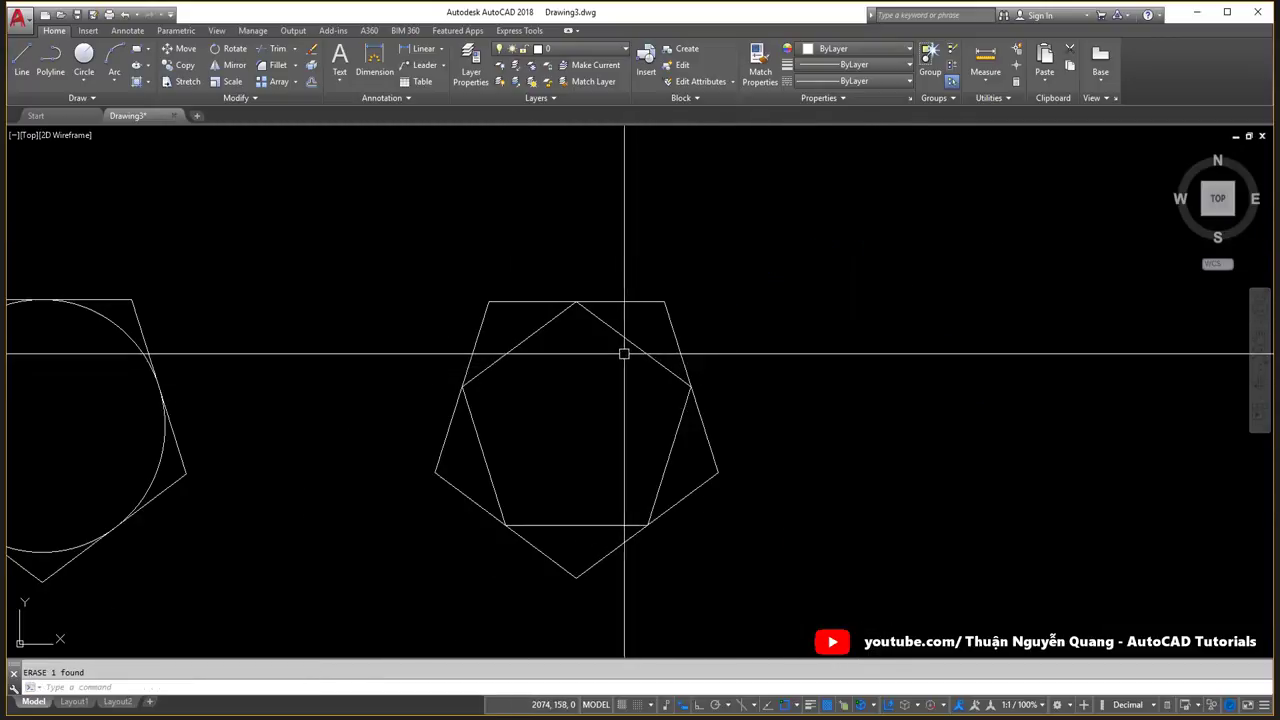
pyautogui.press('Escape')
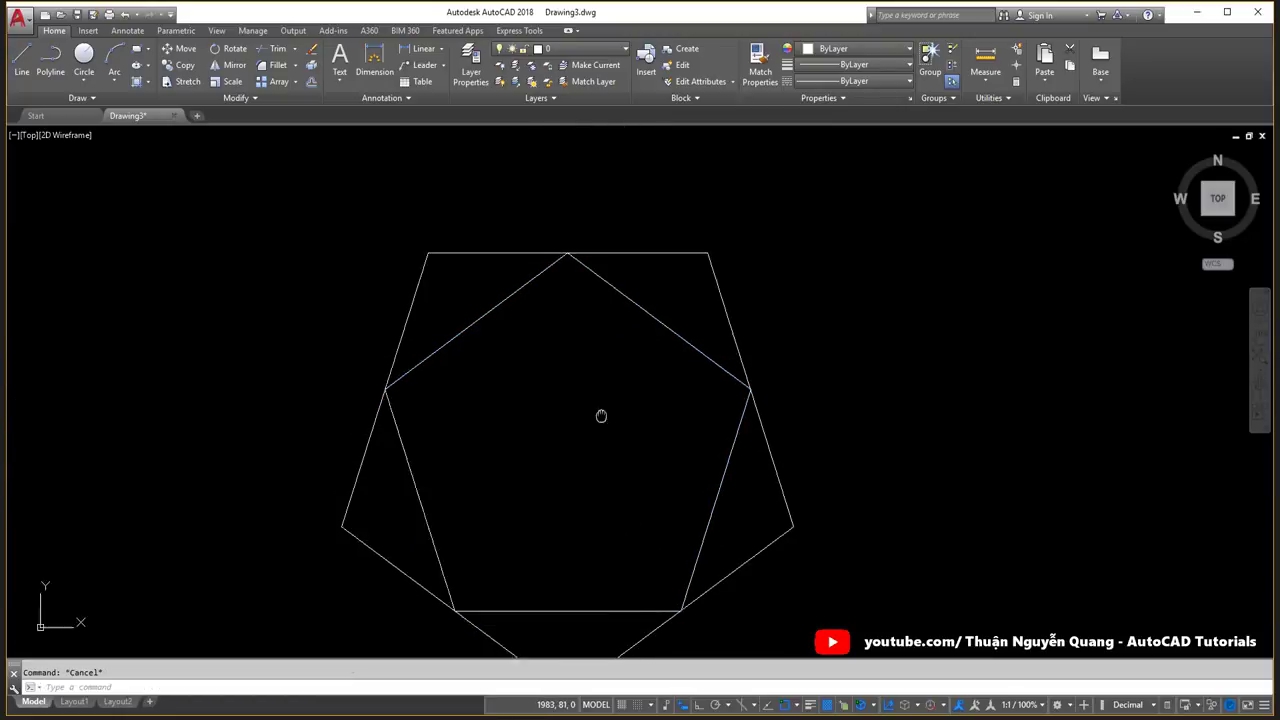
pyautogui.moveTo(590, 430); pyautogui.dragTo(641, 386, button='middle')
pyautogui.write('L')
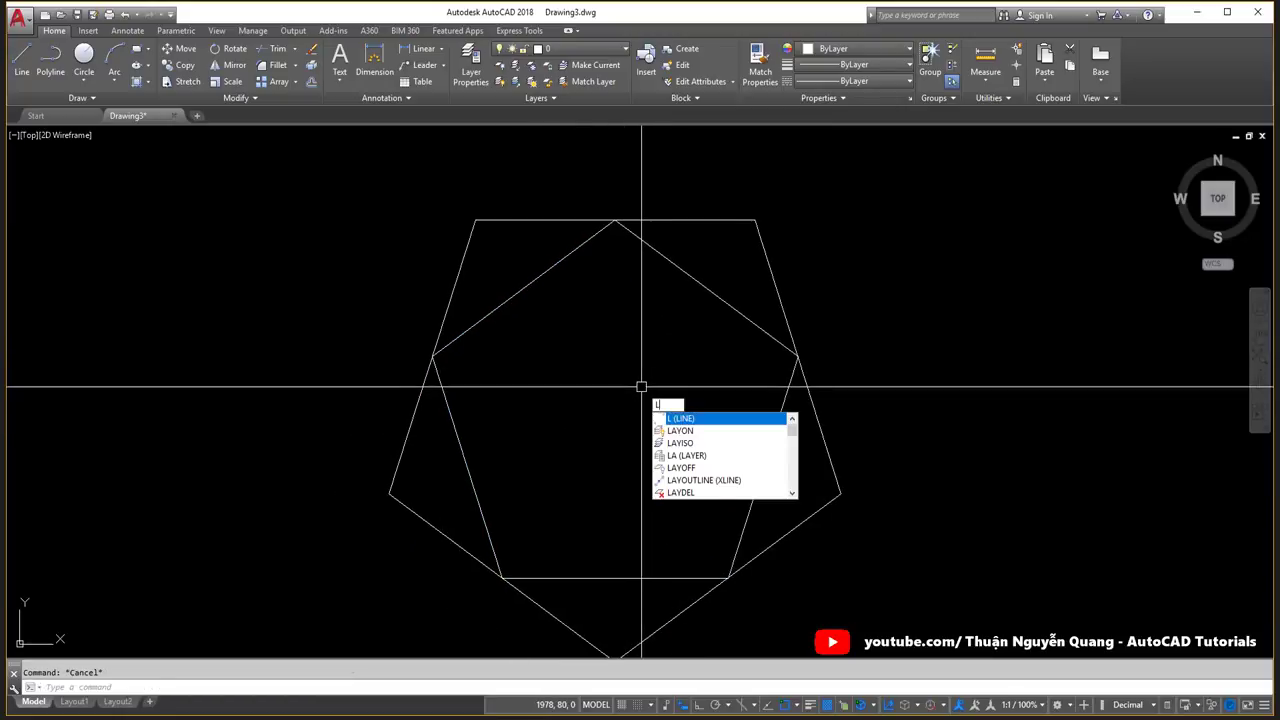
pyautogui.press('Return')
pyautogui.click(614, 220)
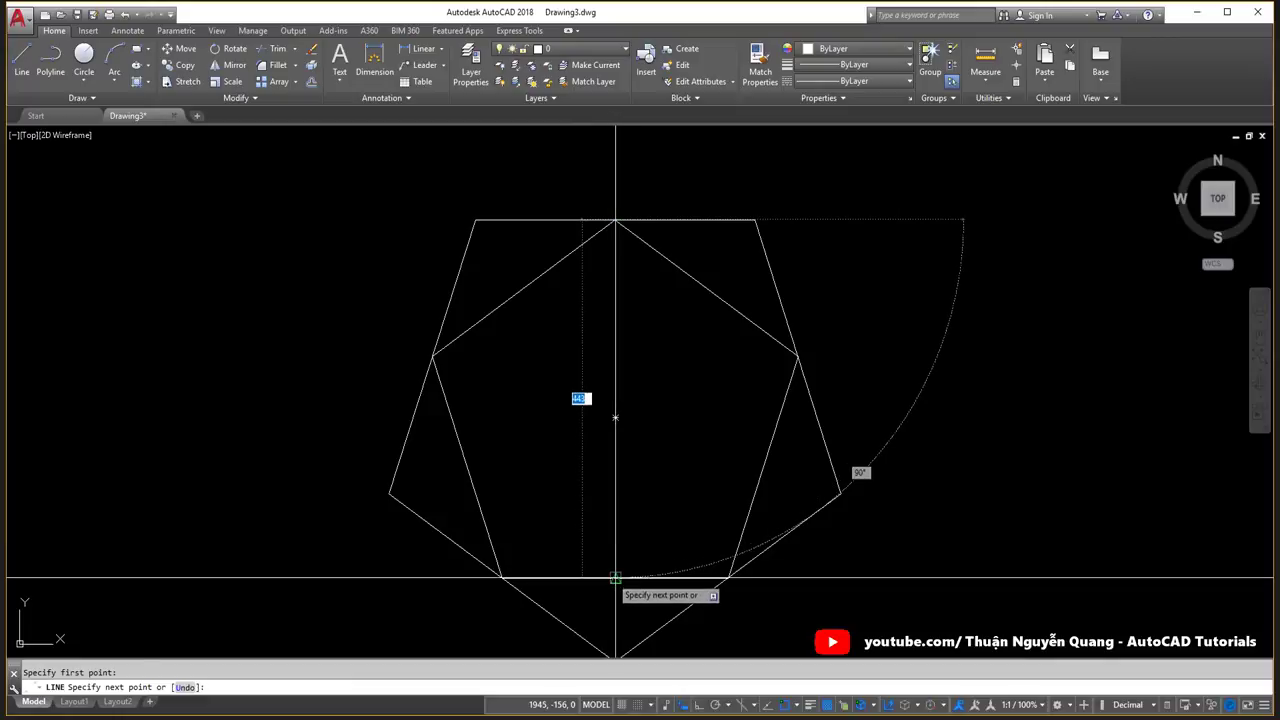
pyautogui.click(614, 578)
pyautogui.press('Return')
pyautogui.press('Return')
pyautogui.click(432, 355)
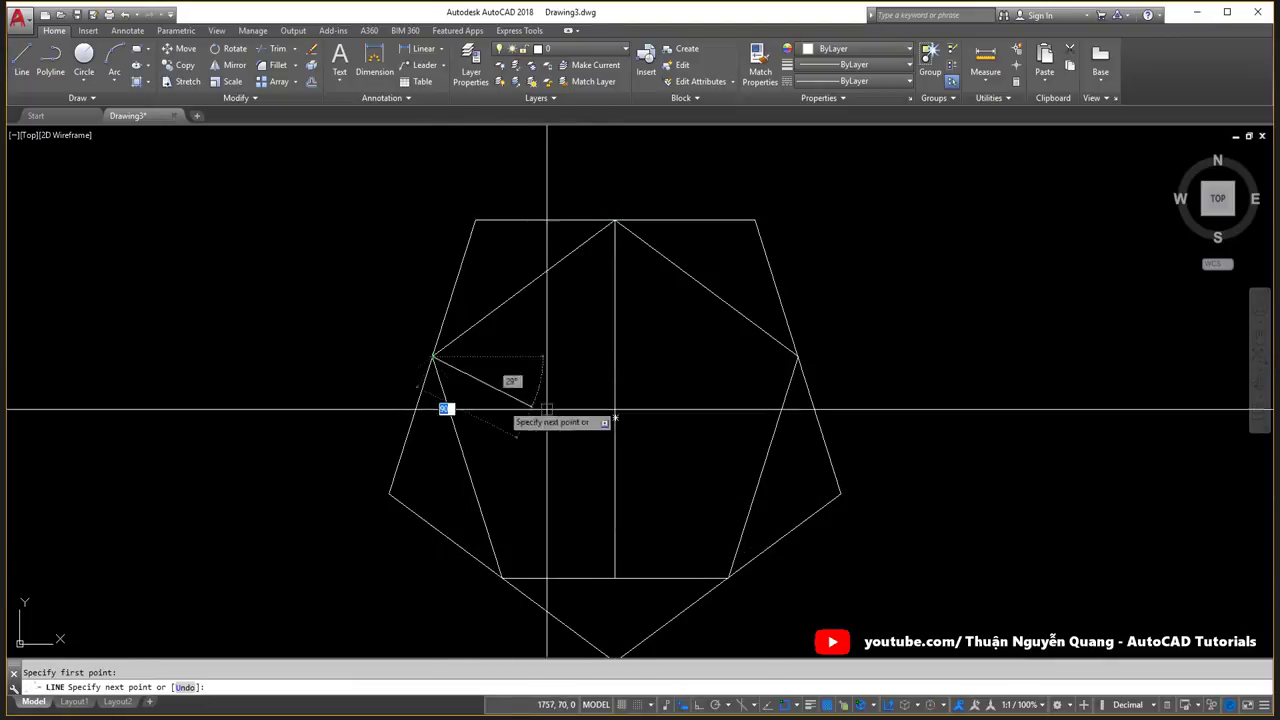
pyautogui.click(763, 467)
pyautogui.press('Escape')
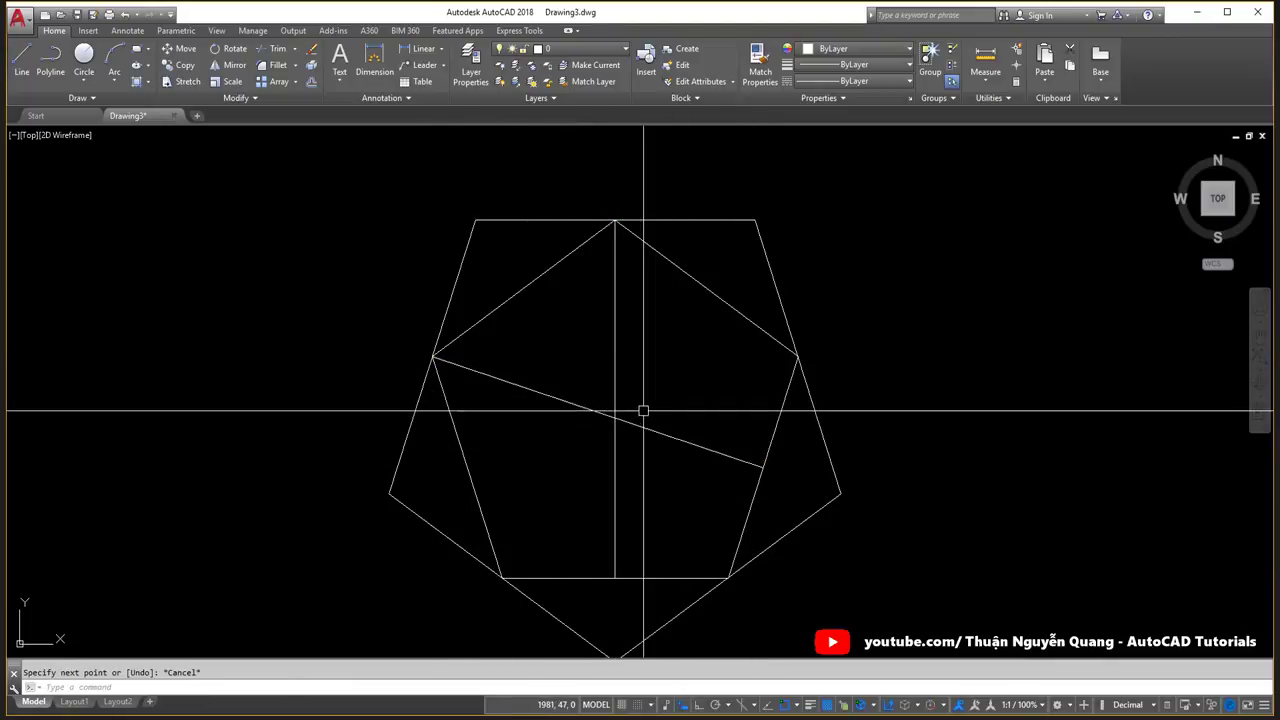
pyautogui.moveTo(643, 409); pyautogui.dragTo(580, 440)
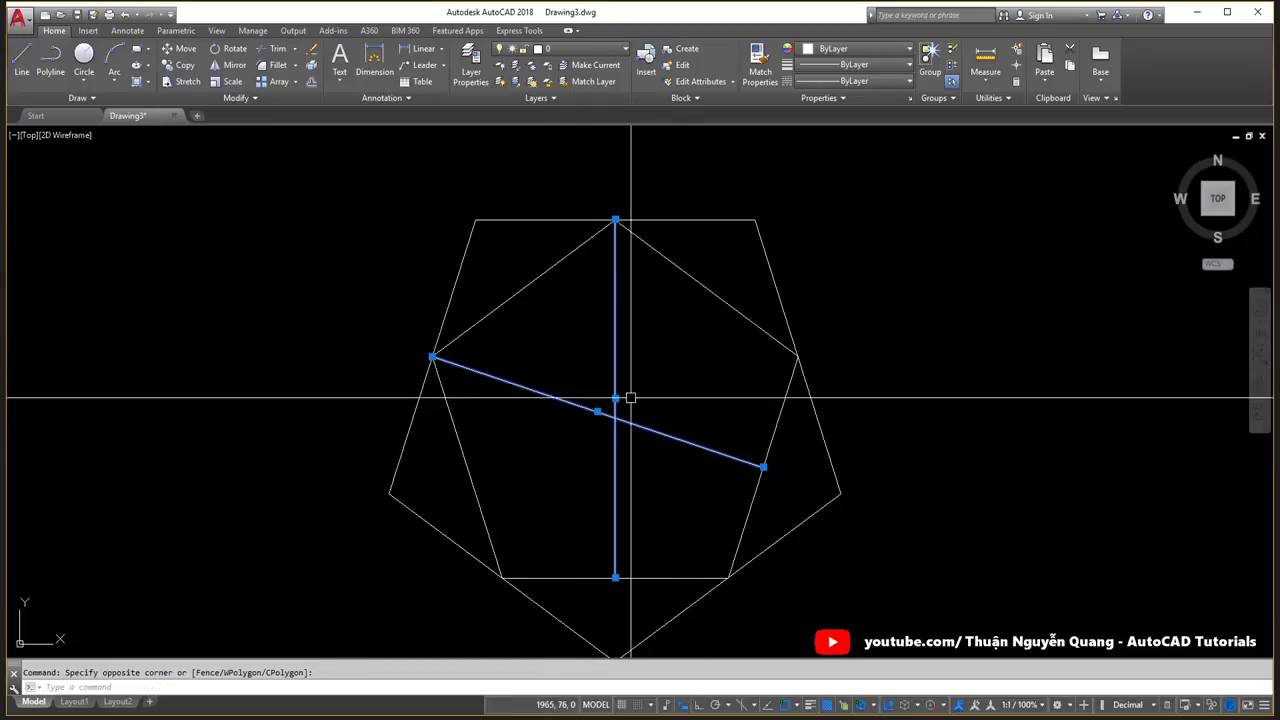
pyautogui.write('e')
# Delete the two construction lines and check HÌNH 2-3 on the exercise sheet.
pyautogui.press('Return')
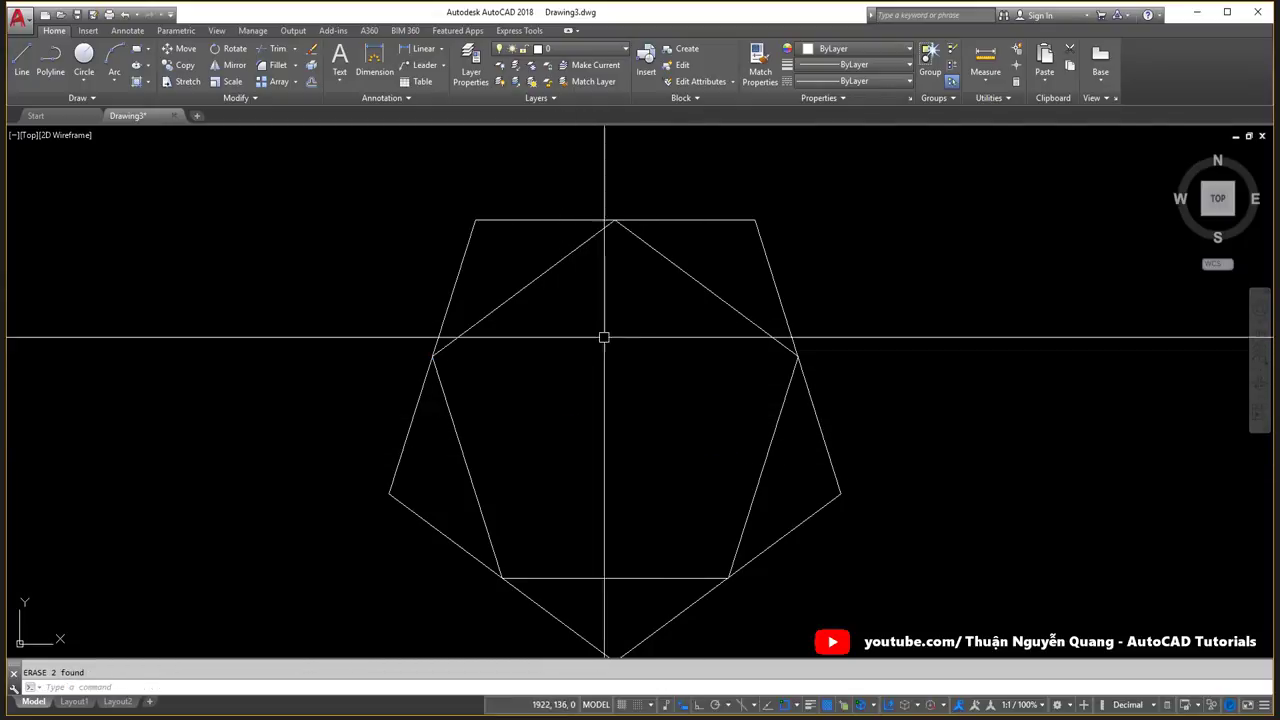
pyautogui.click(700, 268)
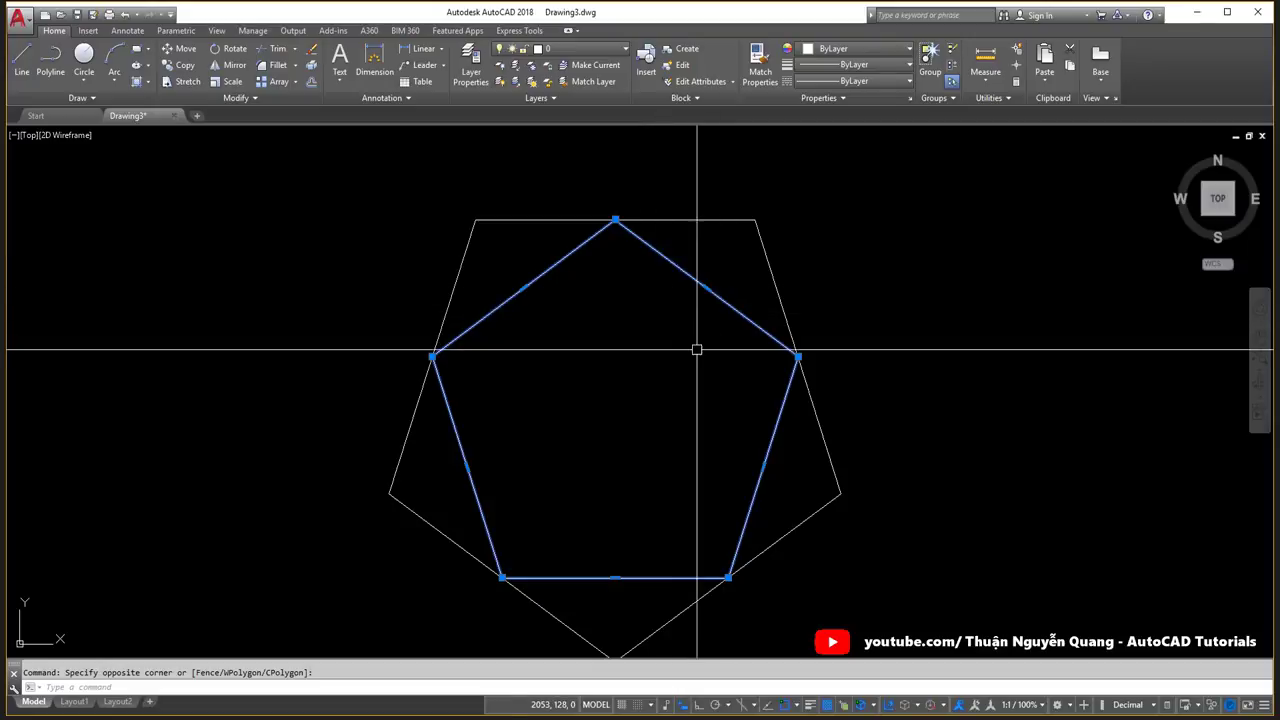
pyautogui.press('Escape')
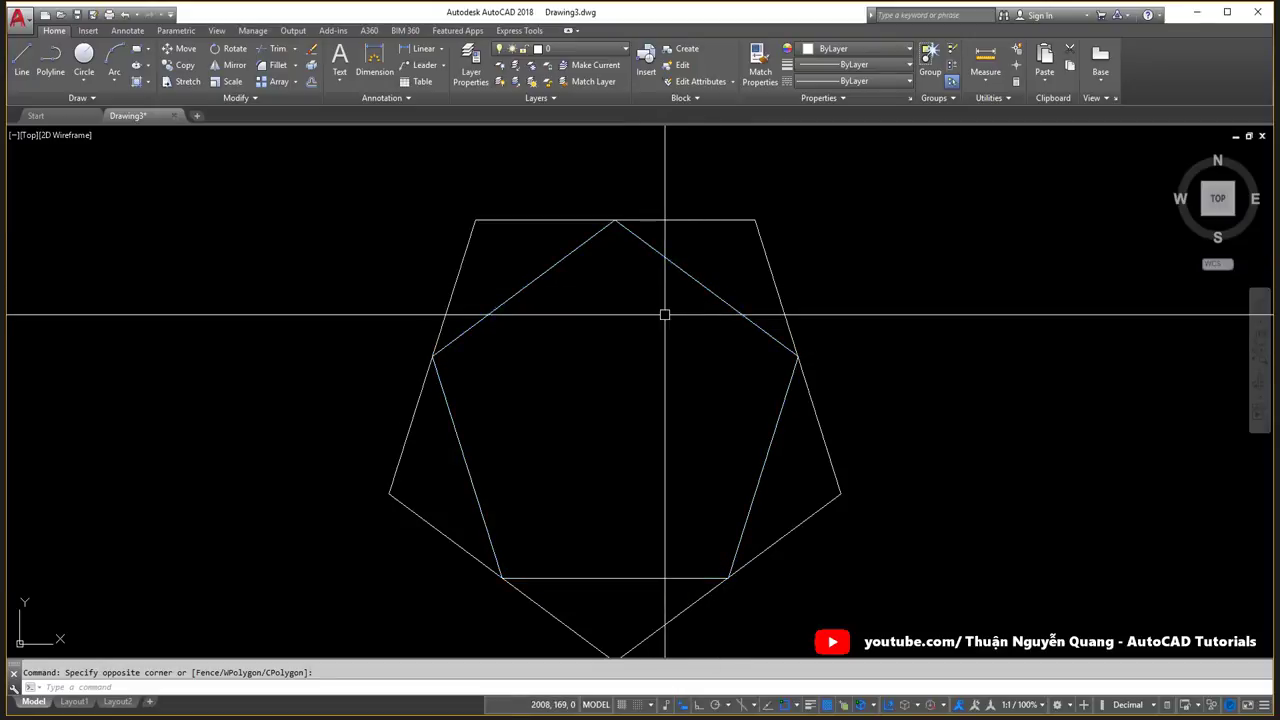
pyautogui.scroll(-4, 655, 350)
pyautogui.scroll(2, 630, 400)
pyautogui.write('po')
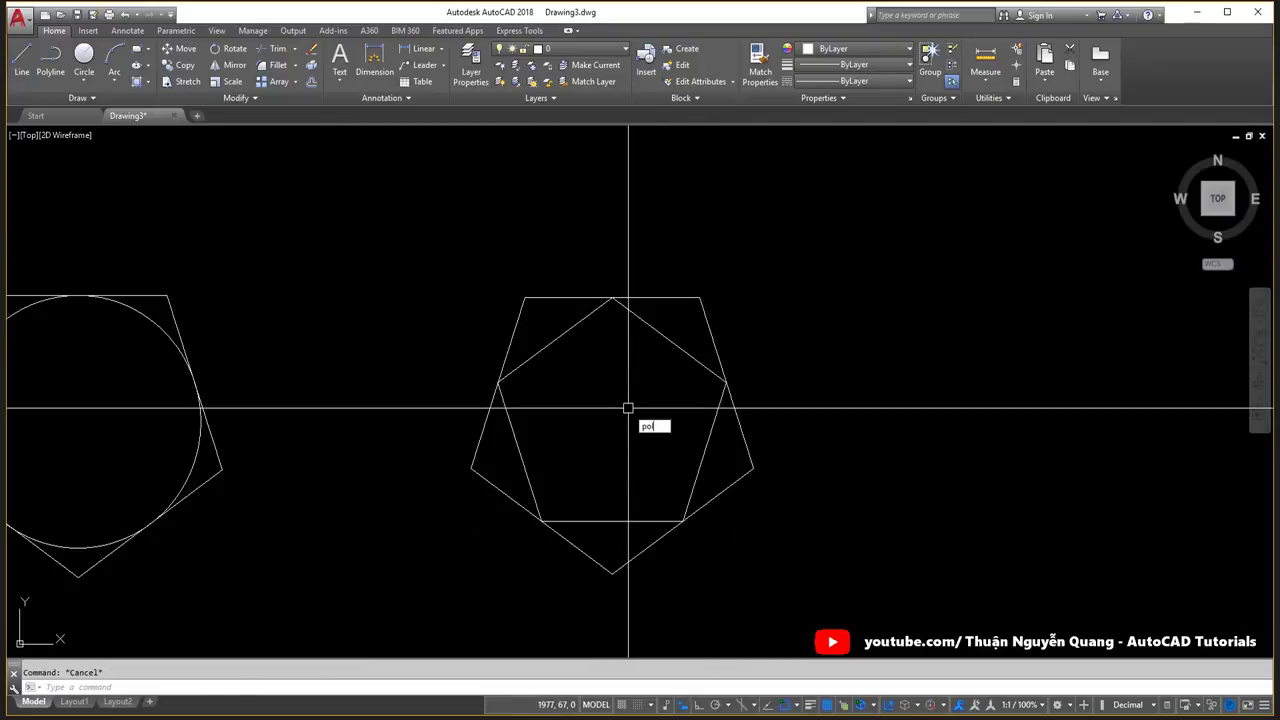
pyautogui.press('Return')
pyautogui.press('Return')
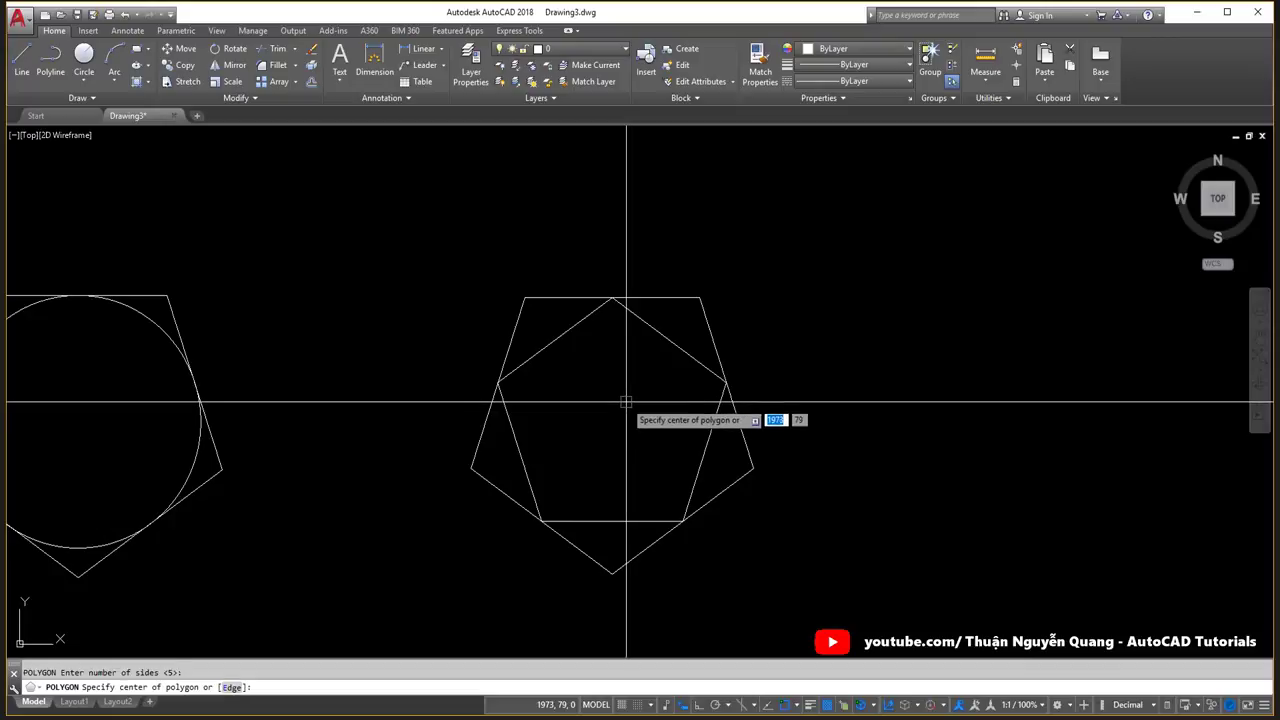
pyautogui.click(612, 421)
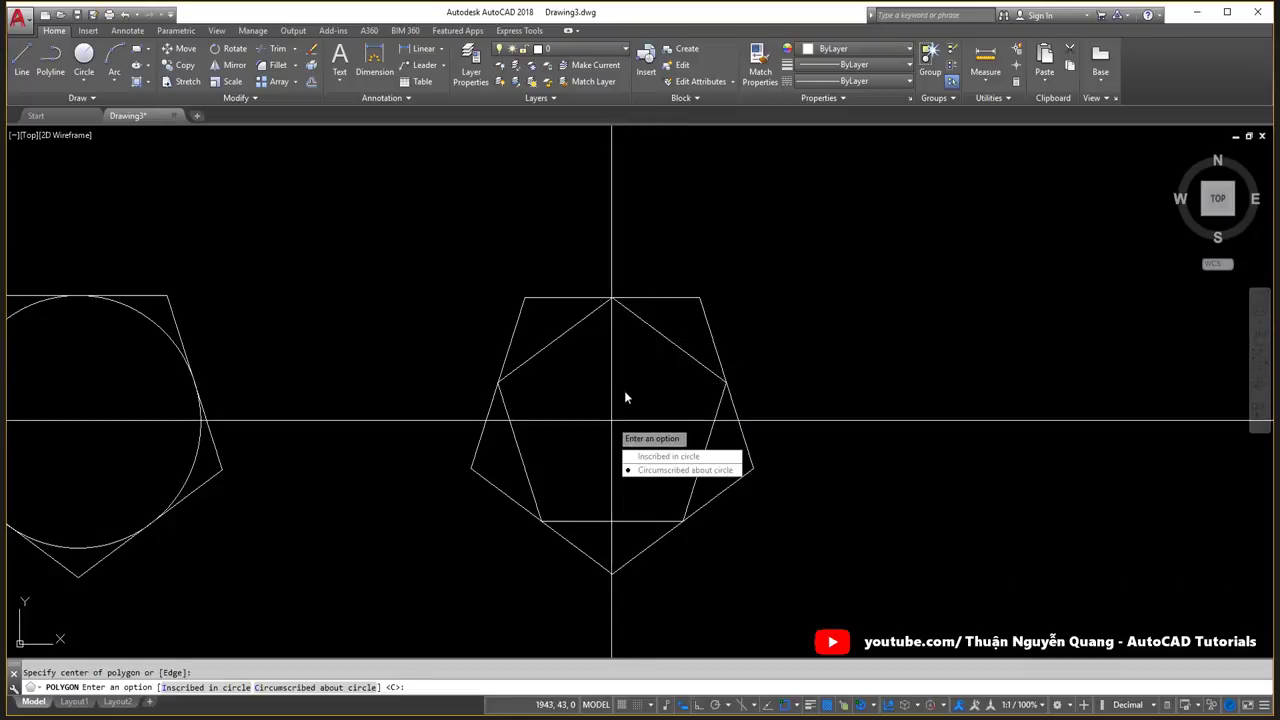
pyautogui.click(639, 469)
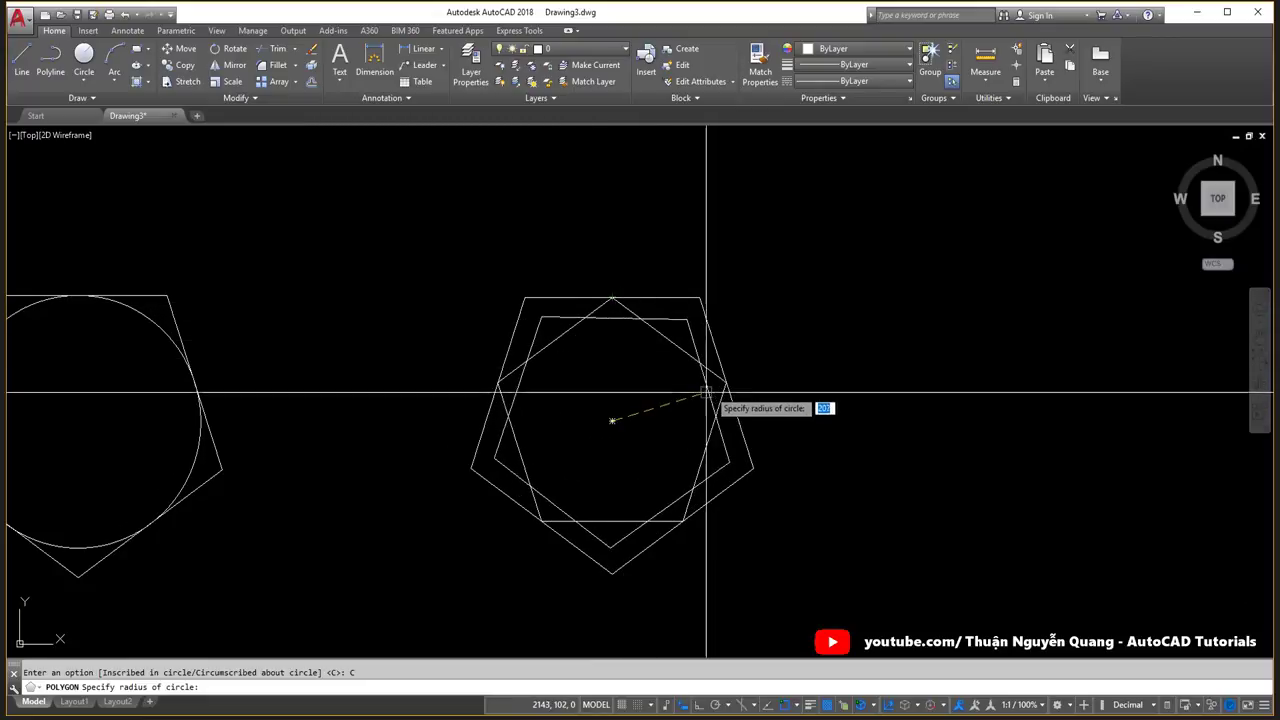
pyautogui.hotkey('alt', 'Tab')
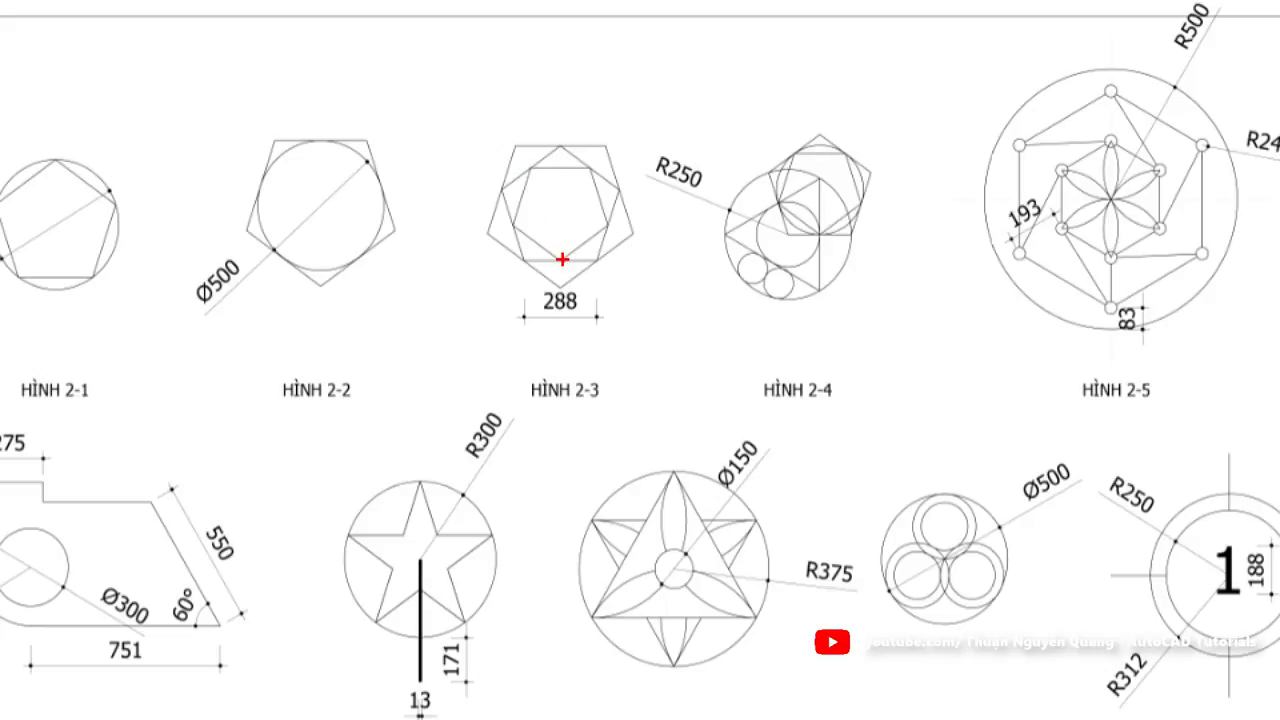
pyautogui.click(611, 228)
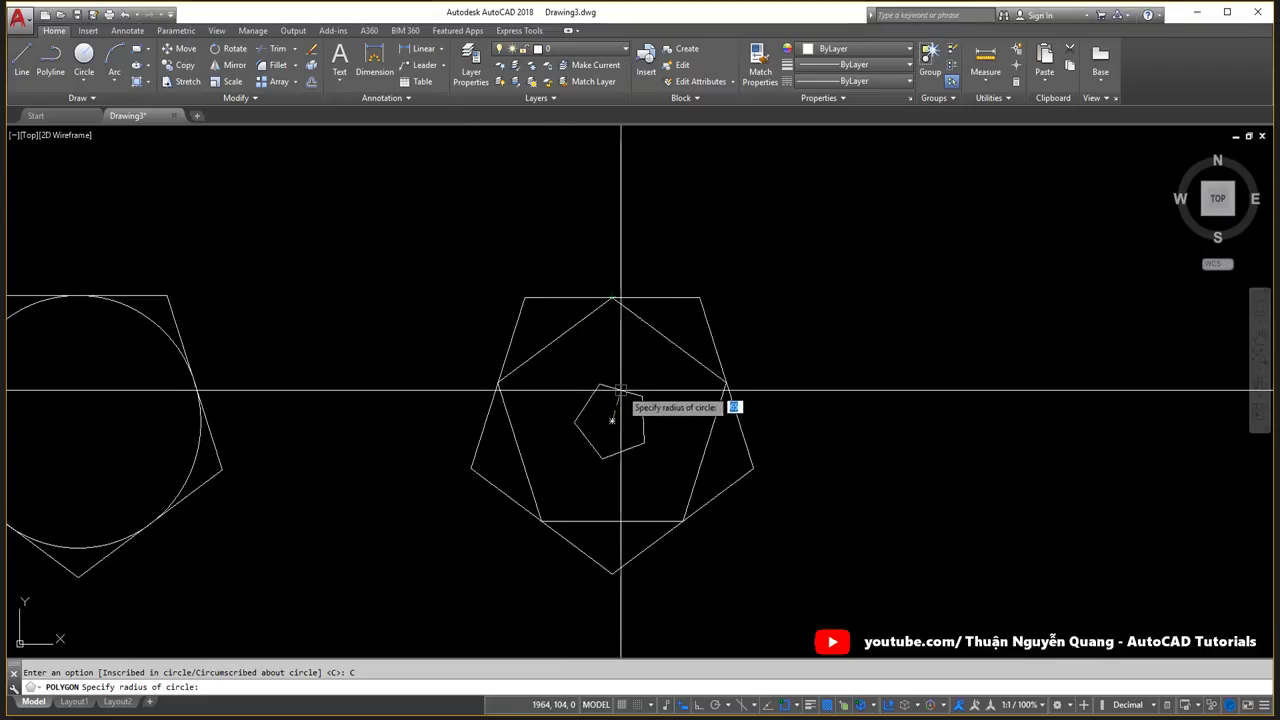
# Draw a five-sided polygon inscribed in a circle at the two pentagons' shared centre.
pyautogui.write('pol')
pyautogui.press('Return')
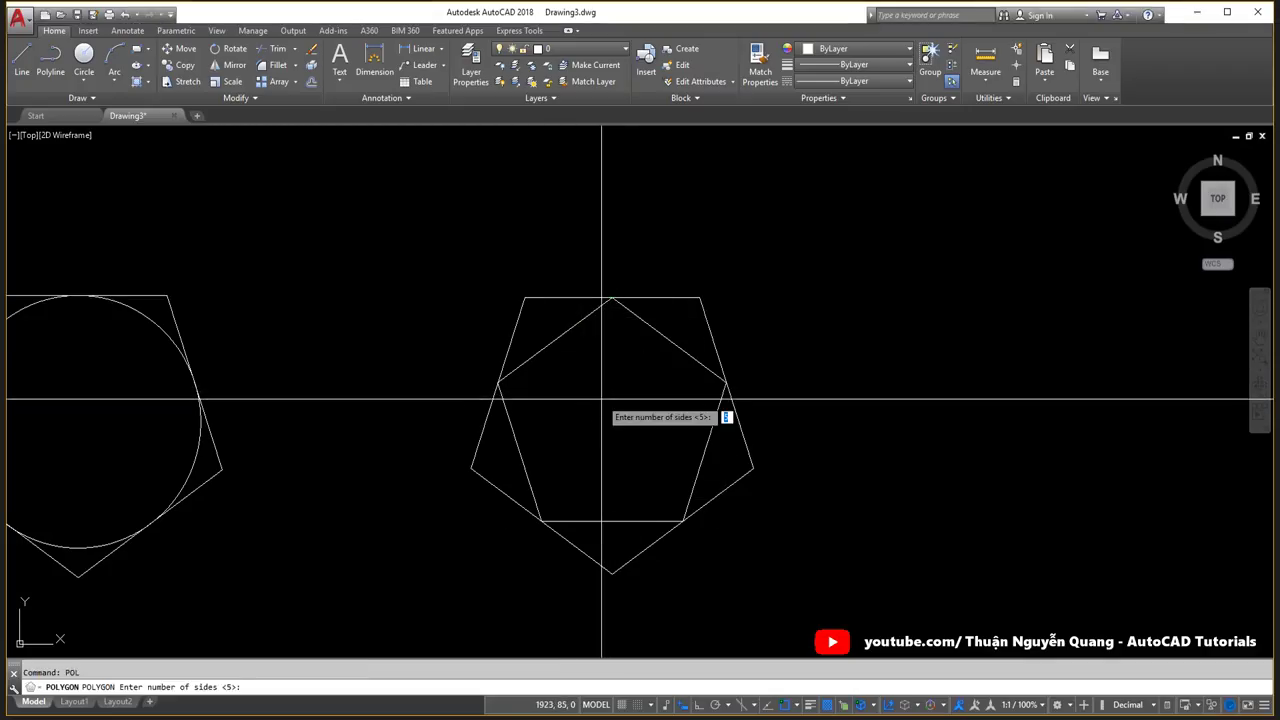
pyautogui.press('Return')
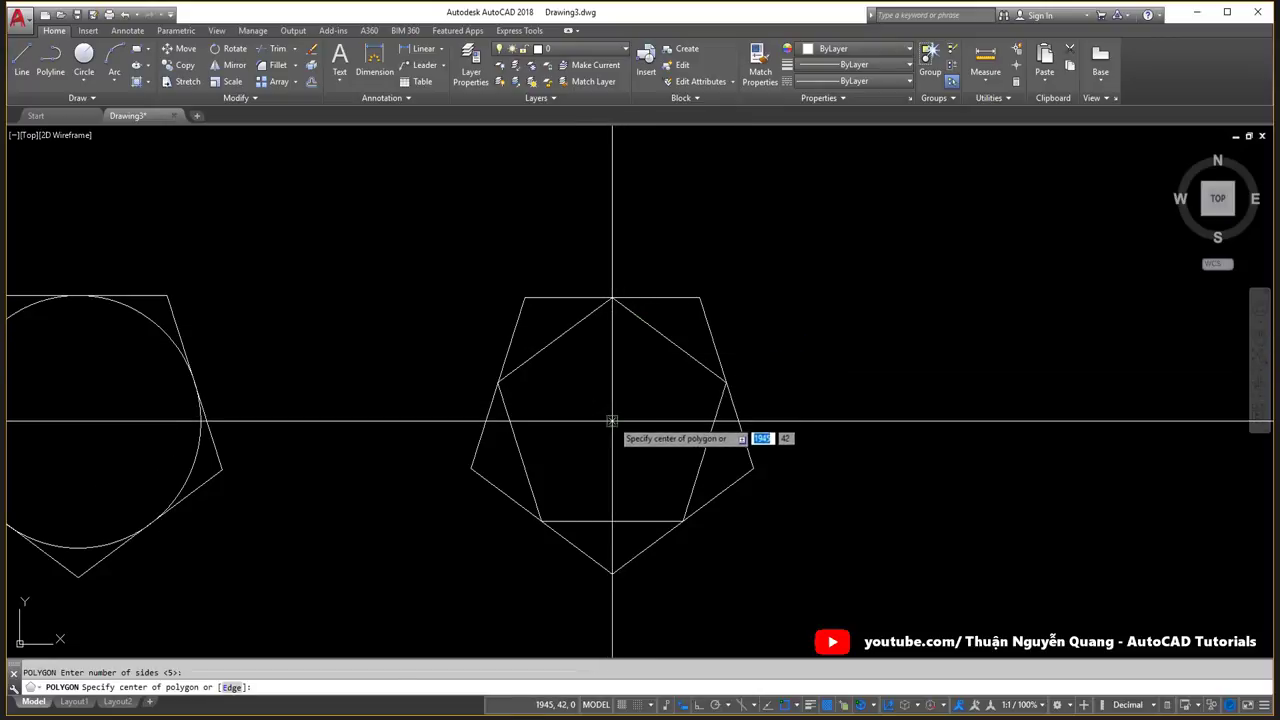
pyautogui.click(613, 420)
pyautogui.write('i')
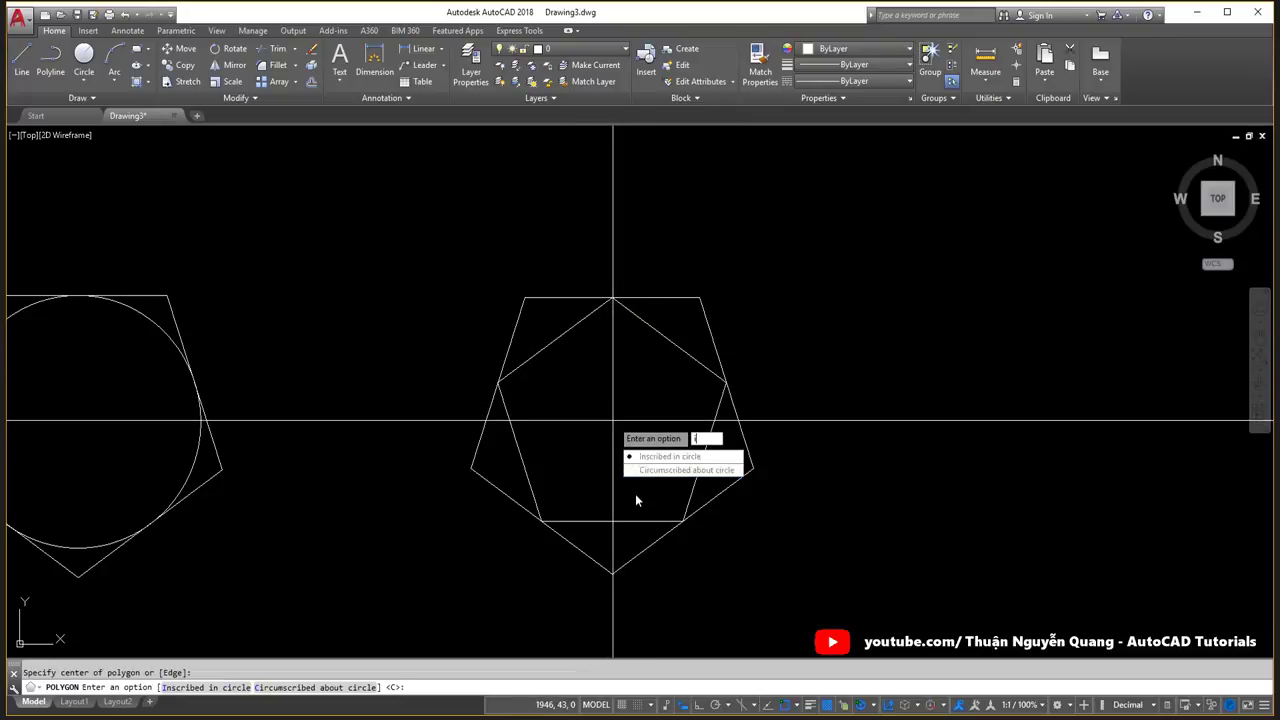
pyautogui.press('Return')
pyautogui.click(609, 517)
pyautogui.scroll(-3, 709, 423)
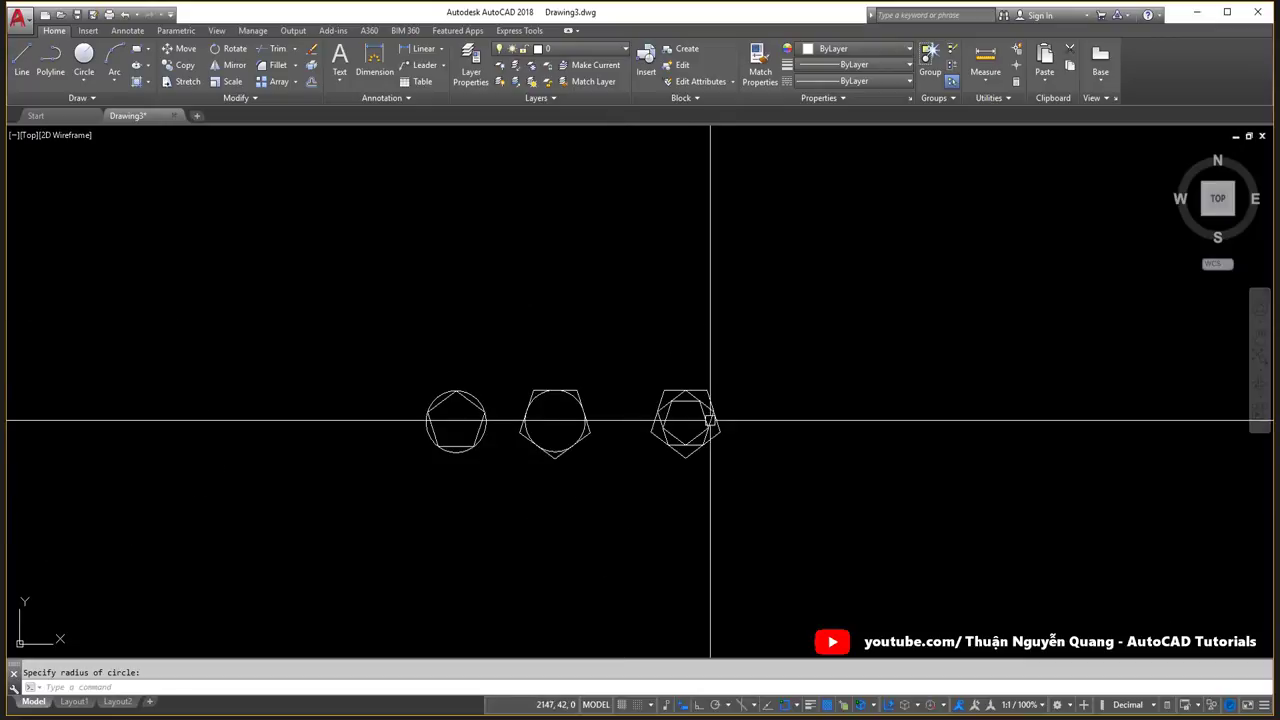
pyautogui.hotkey('alt', 'Tab')
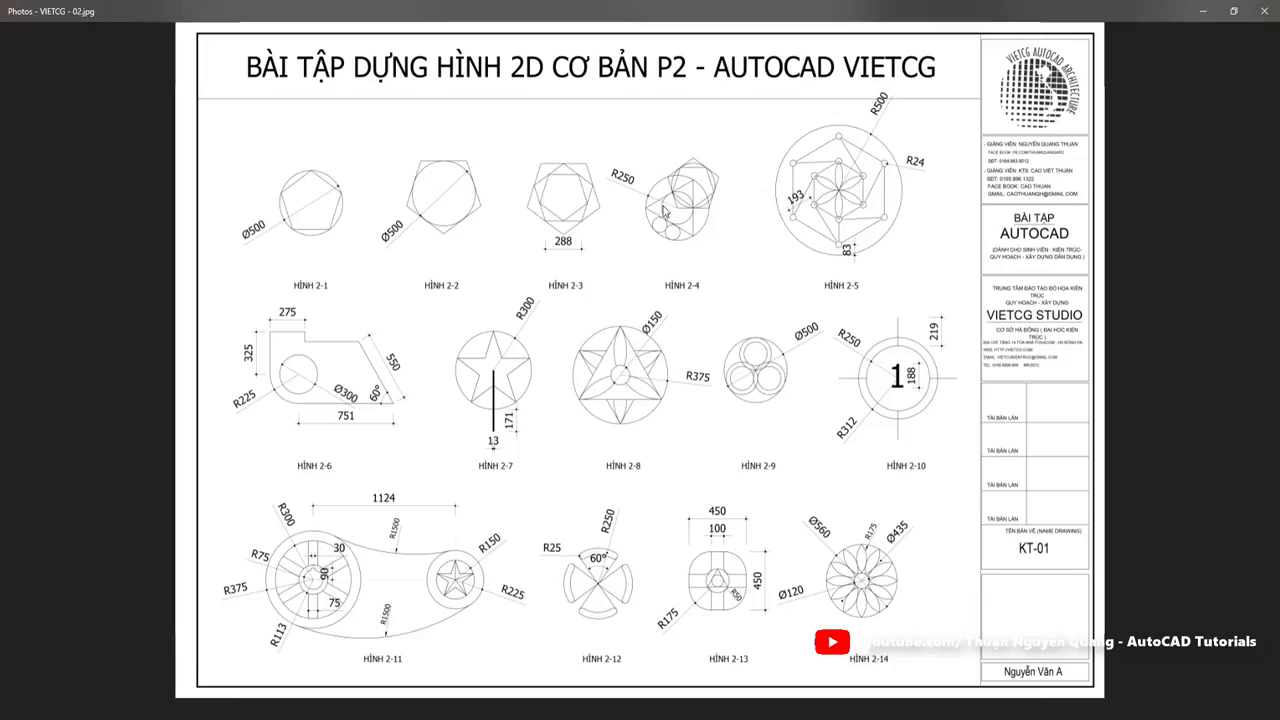
pyautogui.scroll(2, 665, 205)
pyautogui.moveTo(608, 126); pyautogui.dragTo(797, 357)
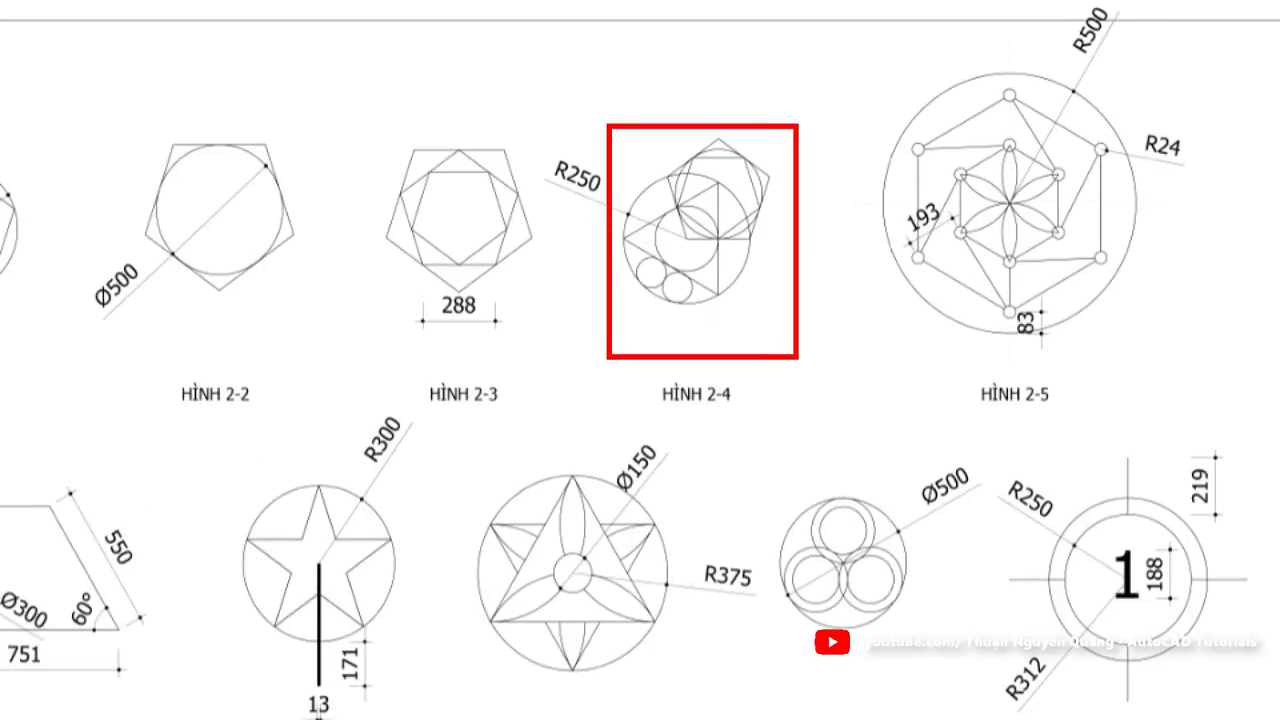
pyautogui.moveTo(771, 306); pyautogui.dragTo(850, 462)
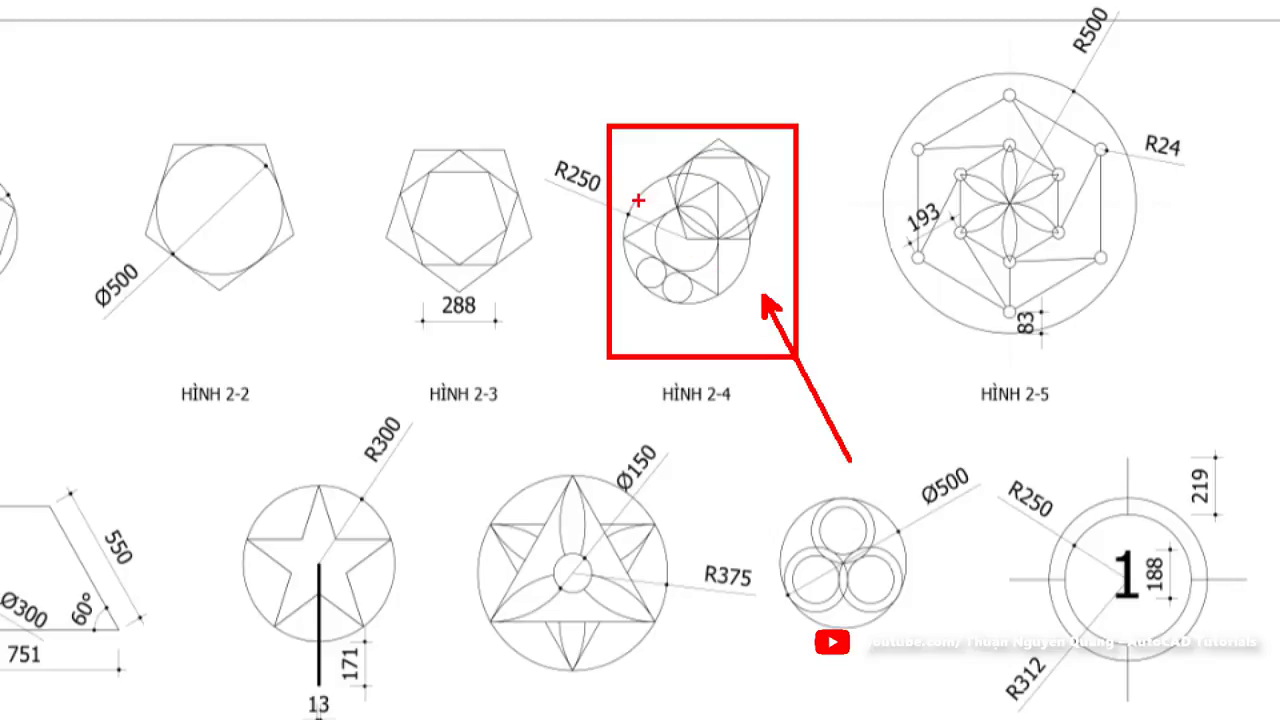
pyautogui.moveTo(655, 180); pyautogui.dragTo(622, 228)
pyautogui.moveTo(639, 283)
pyautogui.mouseDown()
pyautogui.moveTo(698, 307)
pyautogui.moveTo(746, 276)
pyautogui.moveTo(758, 216)
pyautogui.moveTo(654, 170)
pyautogui.mouseUp()
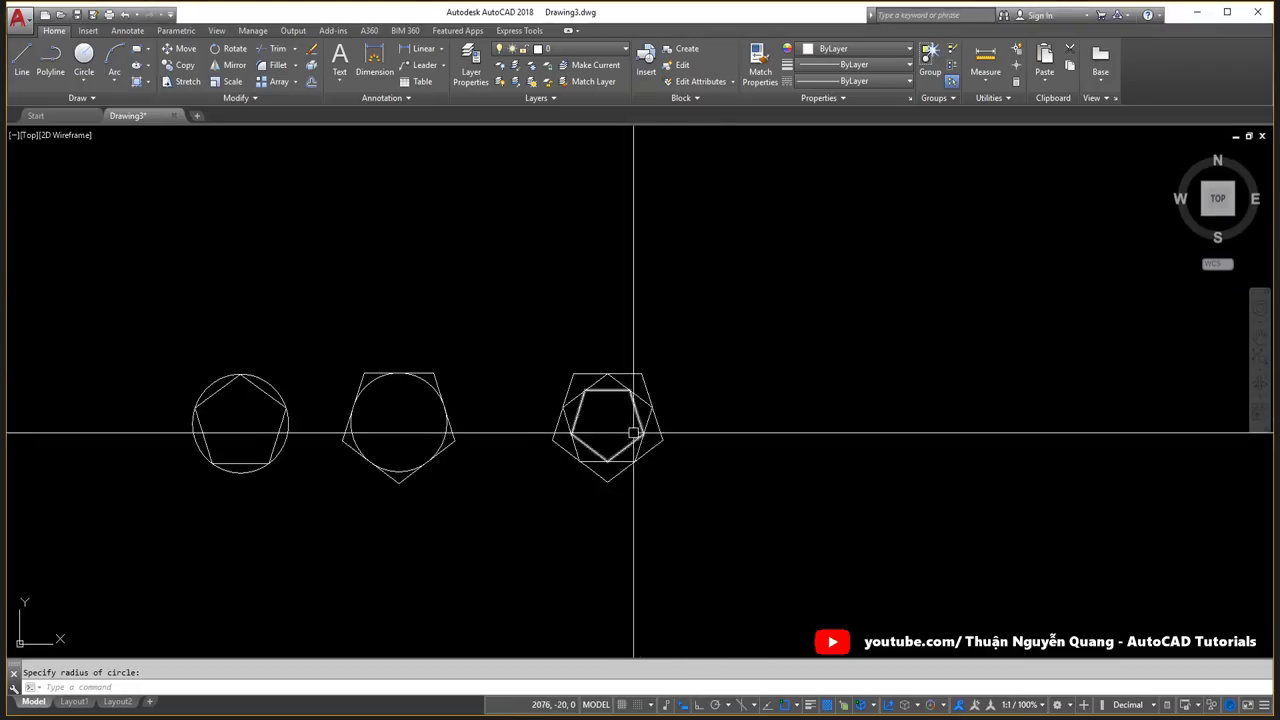
pyautogui.write('C')
# Draw a 250-radius circle by centre and radius to the right of the pentagon figures.
pyautogui.press('Return')
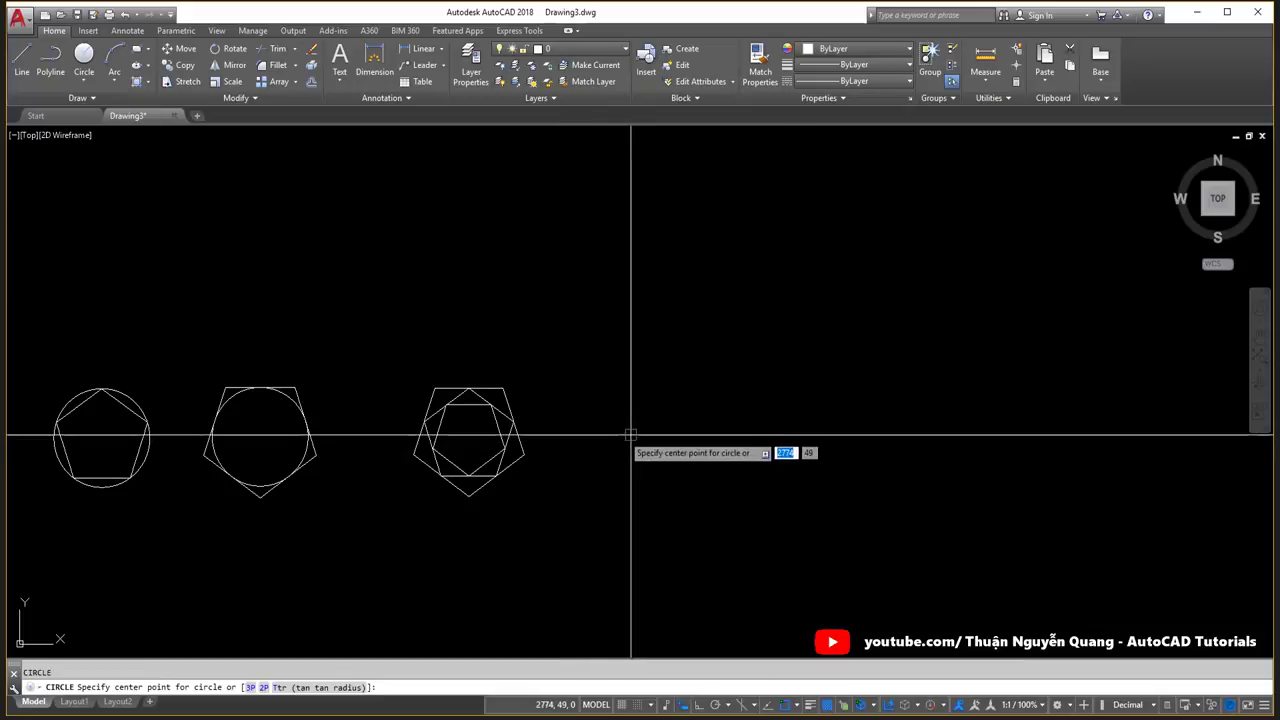
pyautogui.press('Escape')
pyautogui.write('cc')
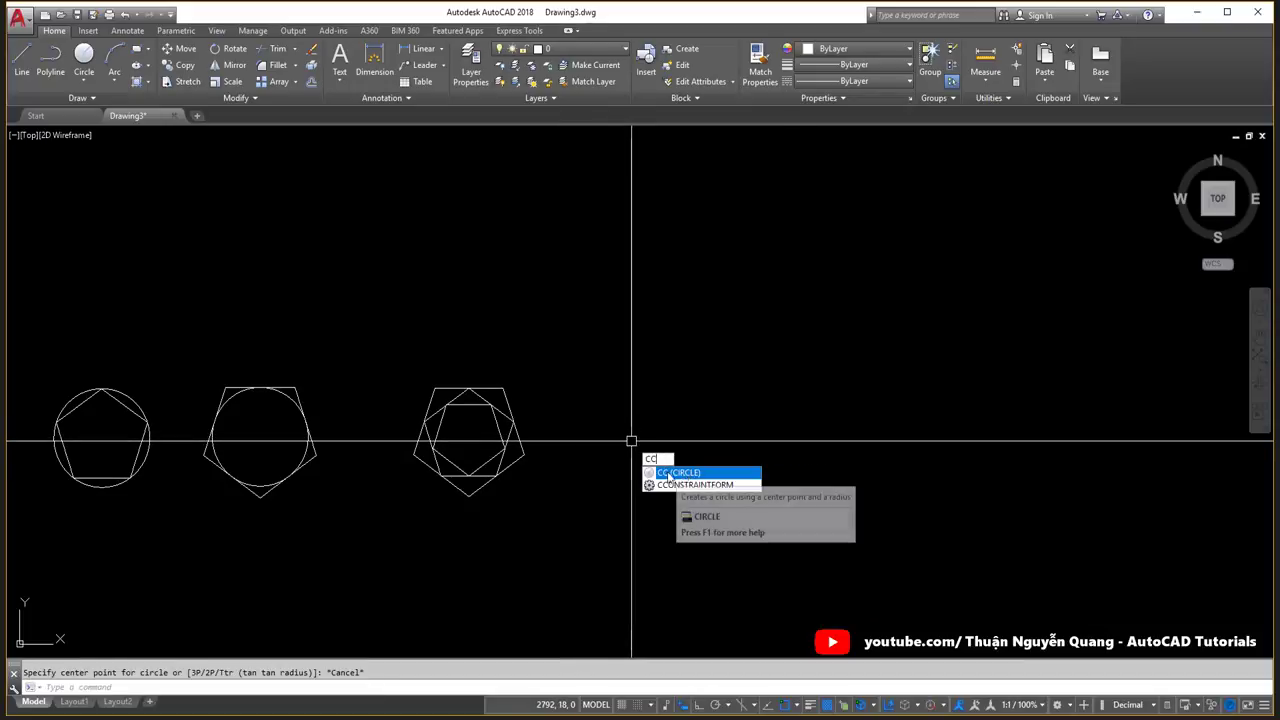
pyautogui.press('Escape')
pyautogui.click(84, 81)
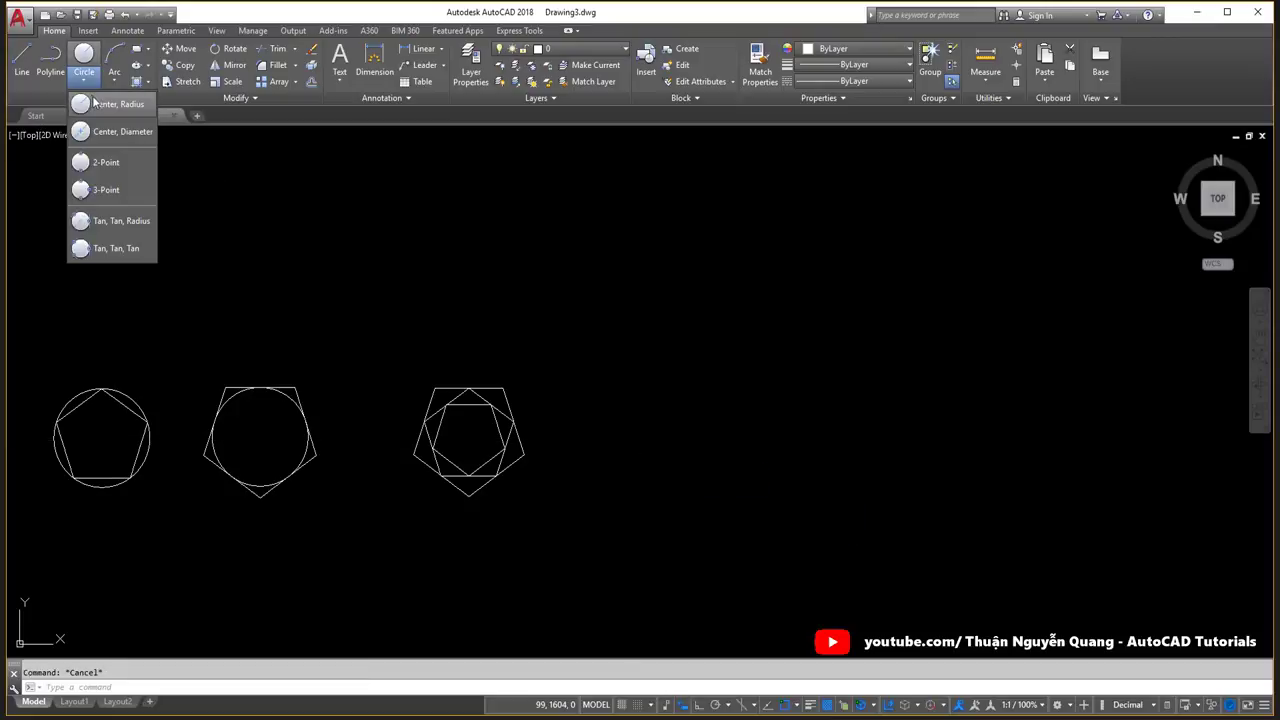
pyautogui.click(95, 106)
pyautogui.click(656, 441)
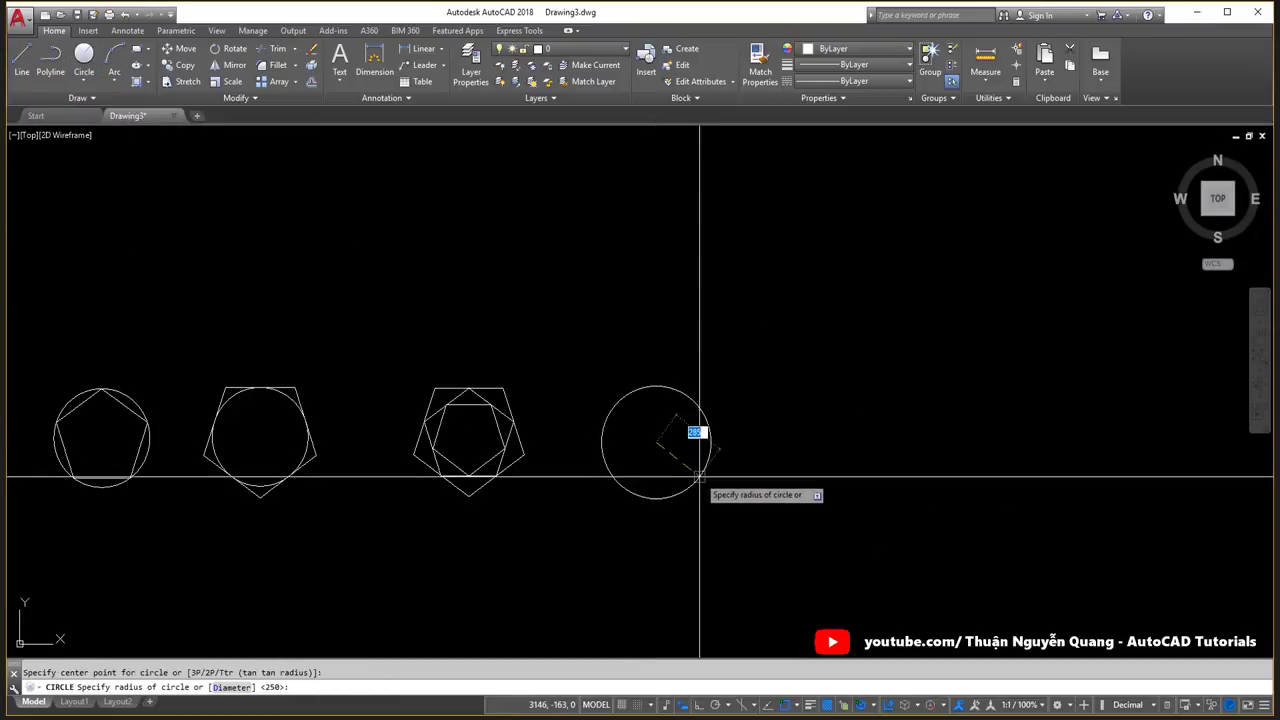
pyautogui.write('250')
pyautogui.click(701, 463)
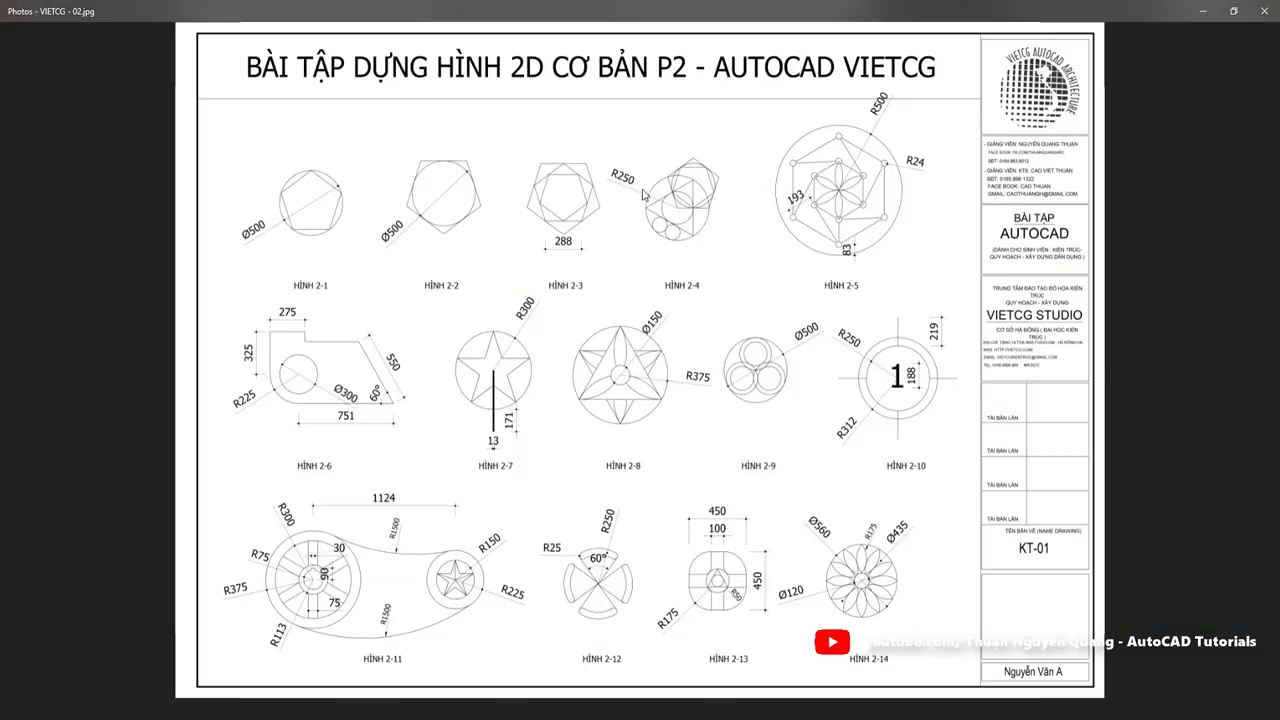
# Mark the pentagon's base line inside HÌNH 2-4's R250 circle on the exercise sheet.
pyautogui.scroll(2, 656, 197)
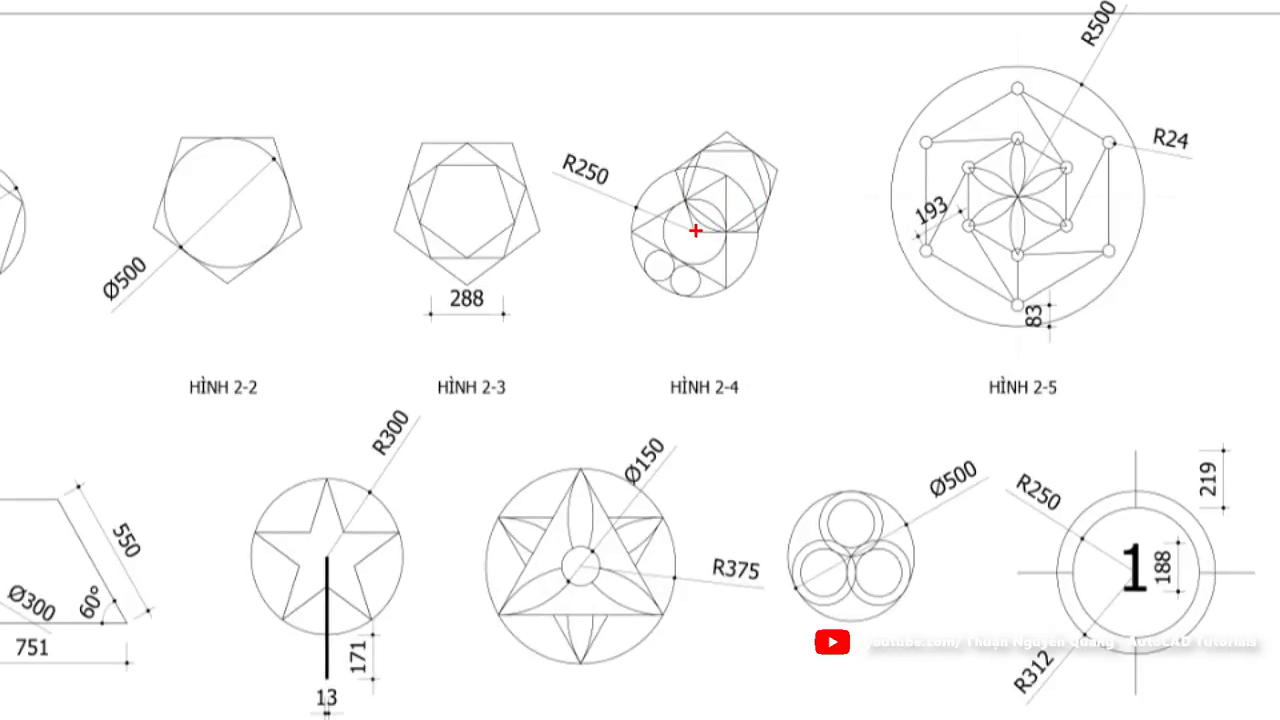
pyautogui.moveTo(698, 232); pyautogui.dragTo(757, 236)
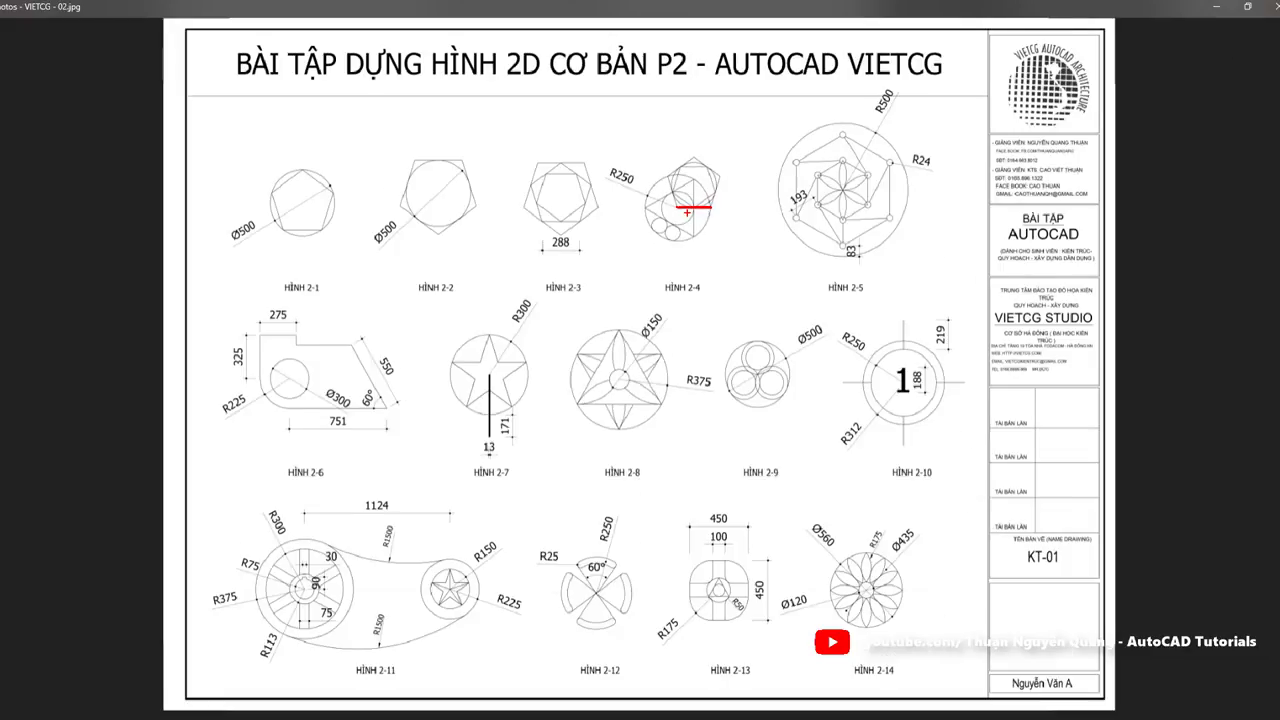
# Draw a five-sided polygon by edge, from the circle's centre to its right quadrant.
pyautogui.write('pol')
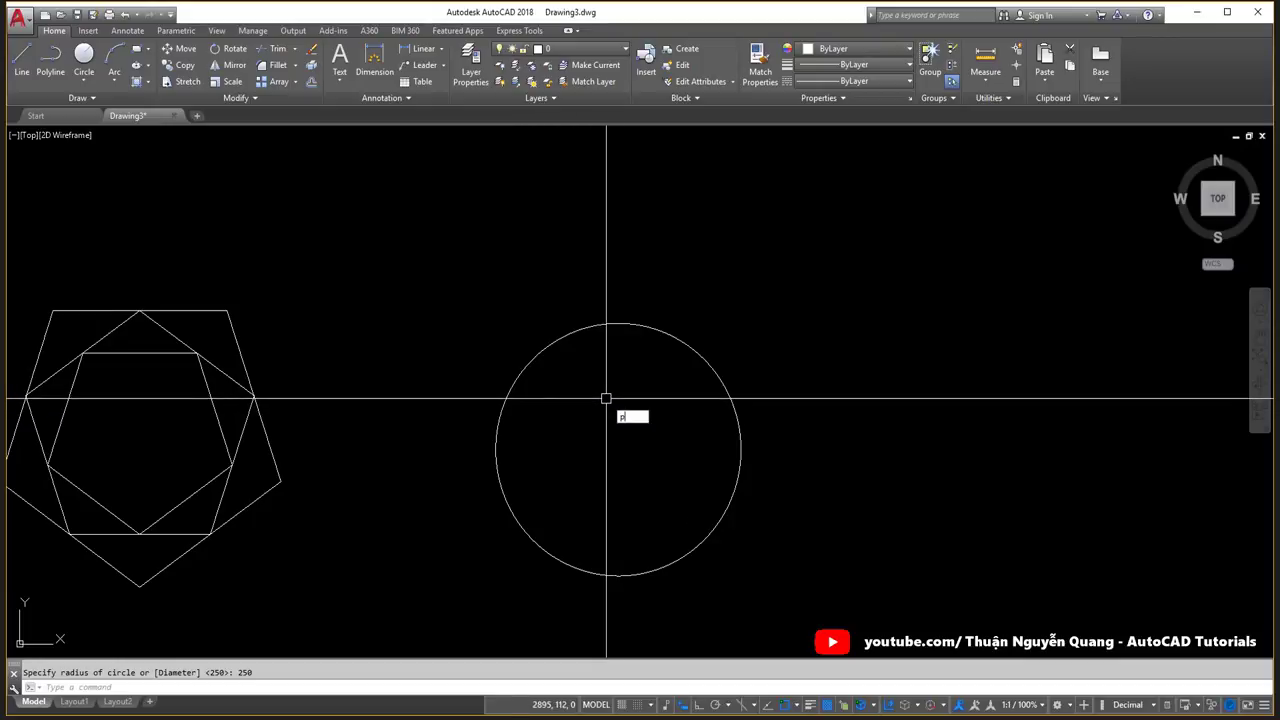
pyautogui.press('Return')
pyautogui.press('Return')
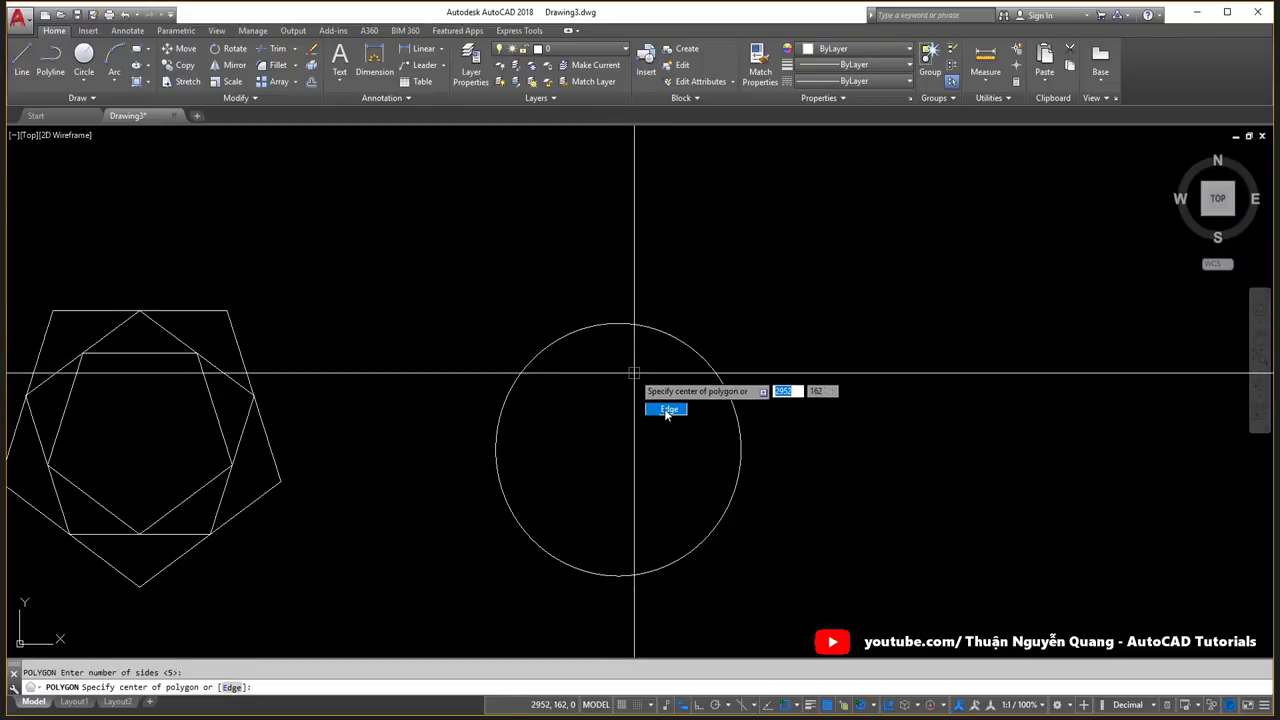
pyautogui.click(668, 409)
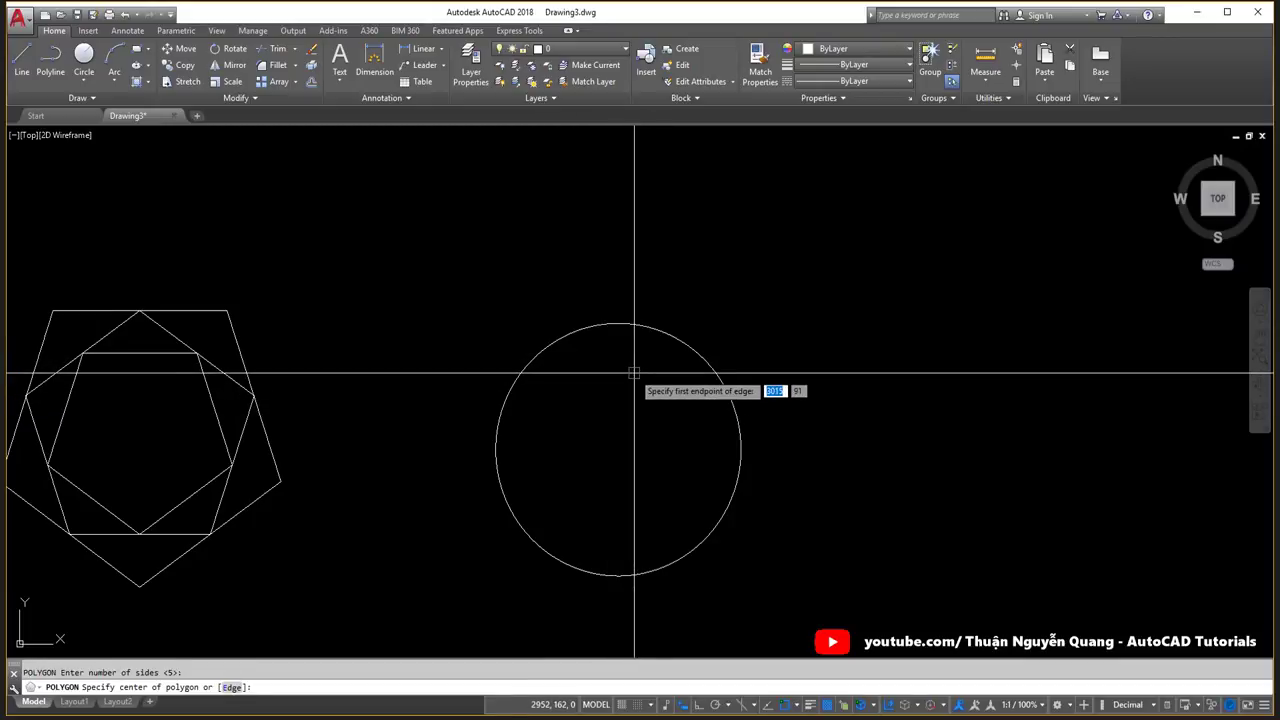
pyautogui.click(618, 449)
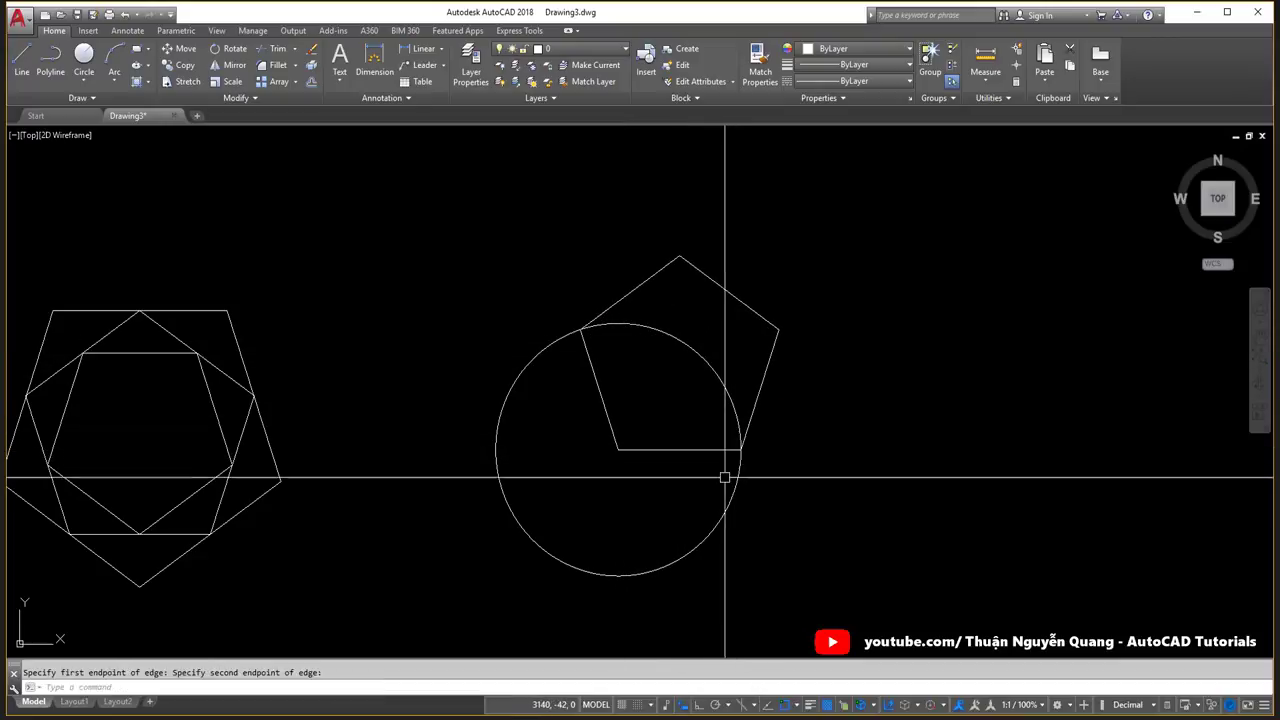
pyautogui.click(741, 449)
pyautogui.click(623, 443)
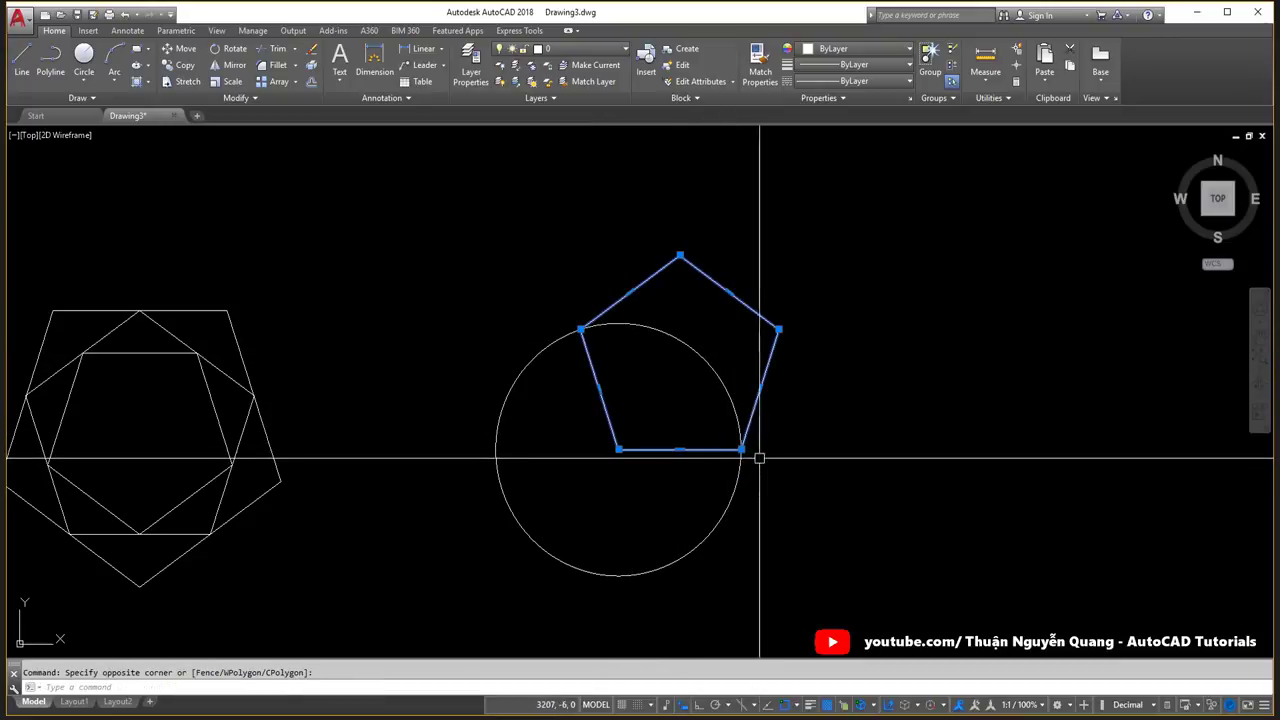
pyautogui.hotkey('alt', 'Tab')
pyautogui.scroll(2, 703, 189)
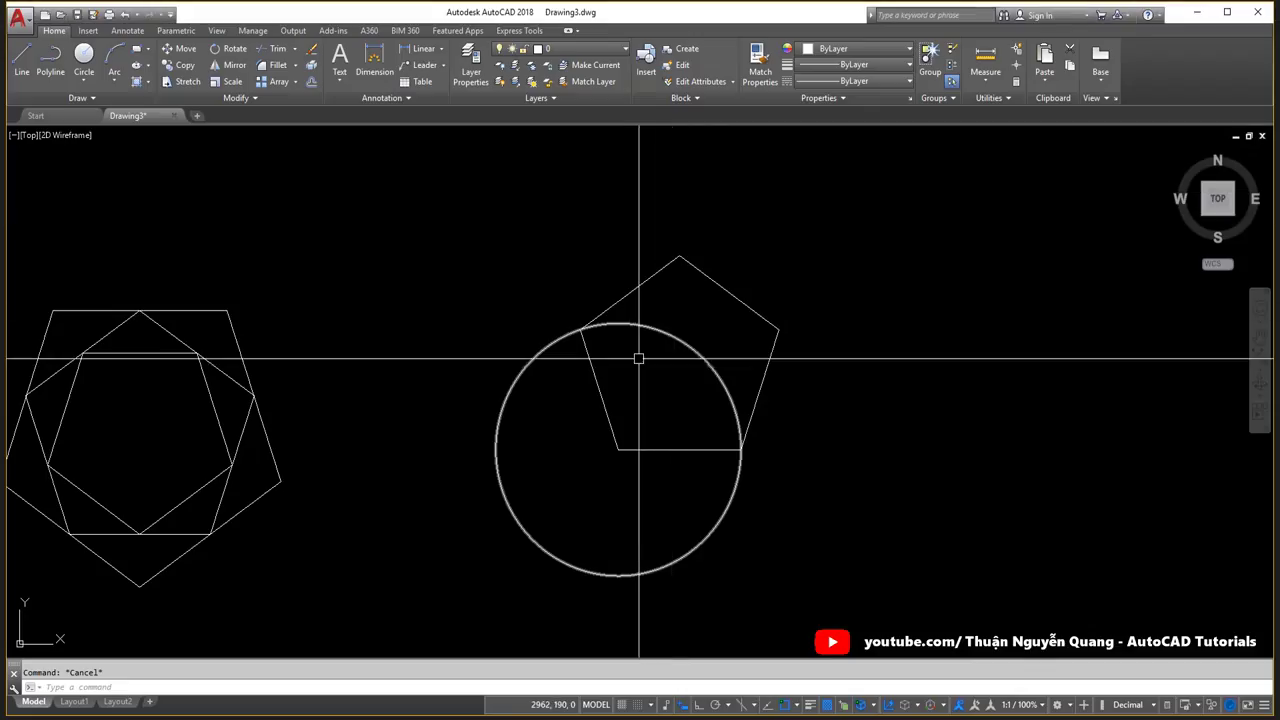
# Draw a circle centred inside the pentagon, sized to fit within it.
pyautogui.scroll(3, 640, 360)
pyautogui.write('c')
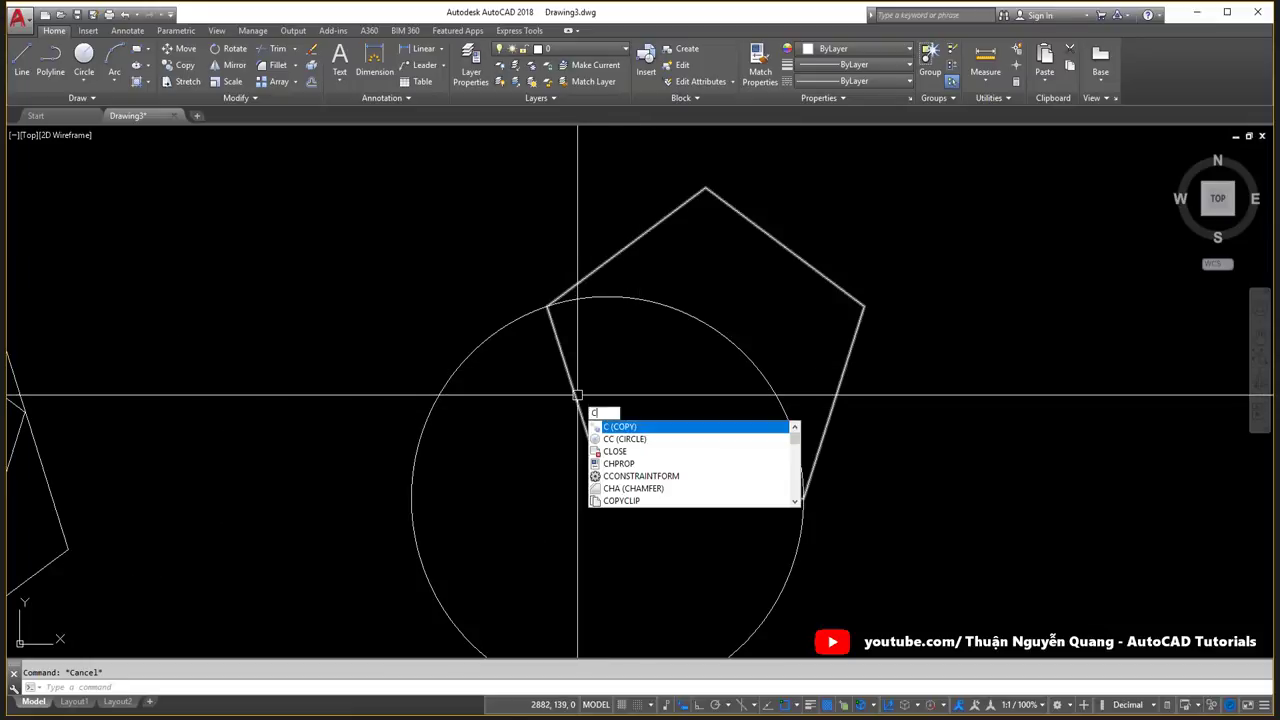
pyautogui.write('i')
pyautogui.press('Return')
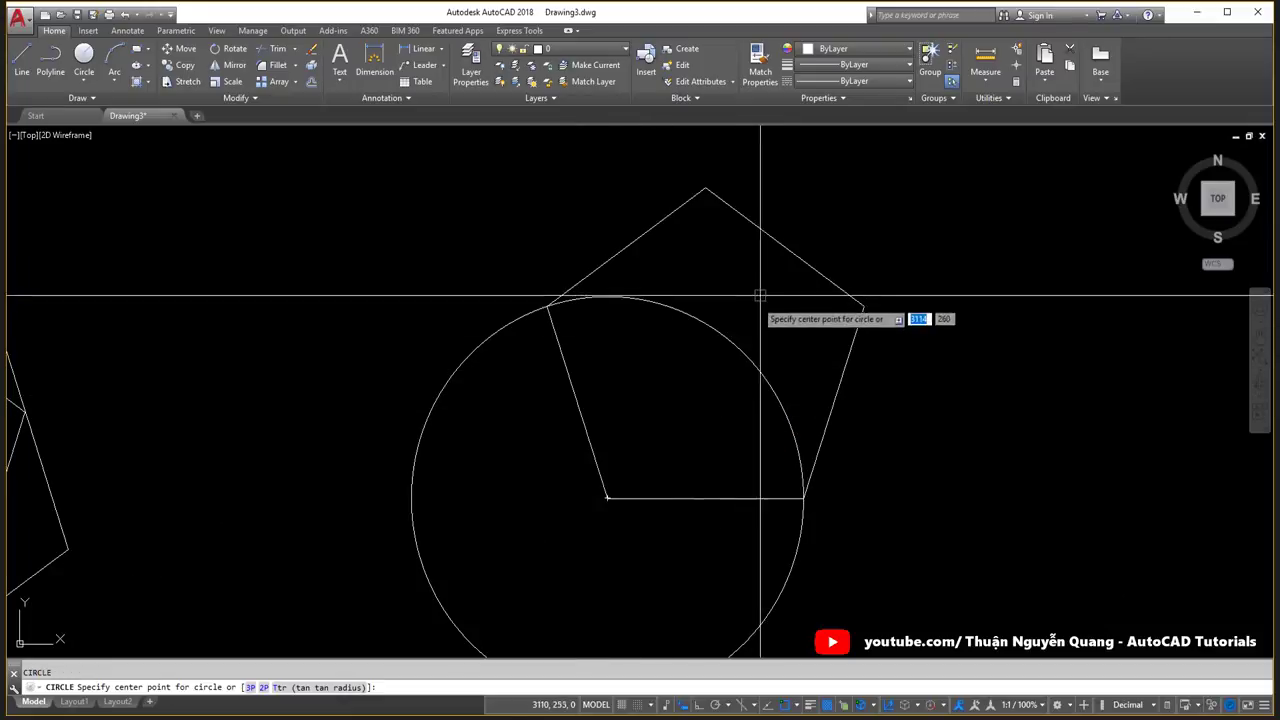
pyautogui.click(705, 358)
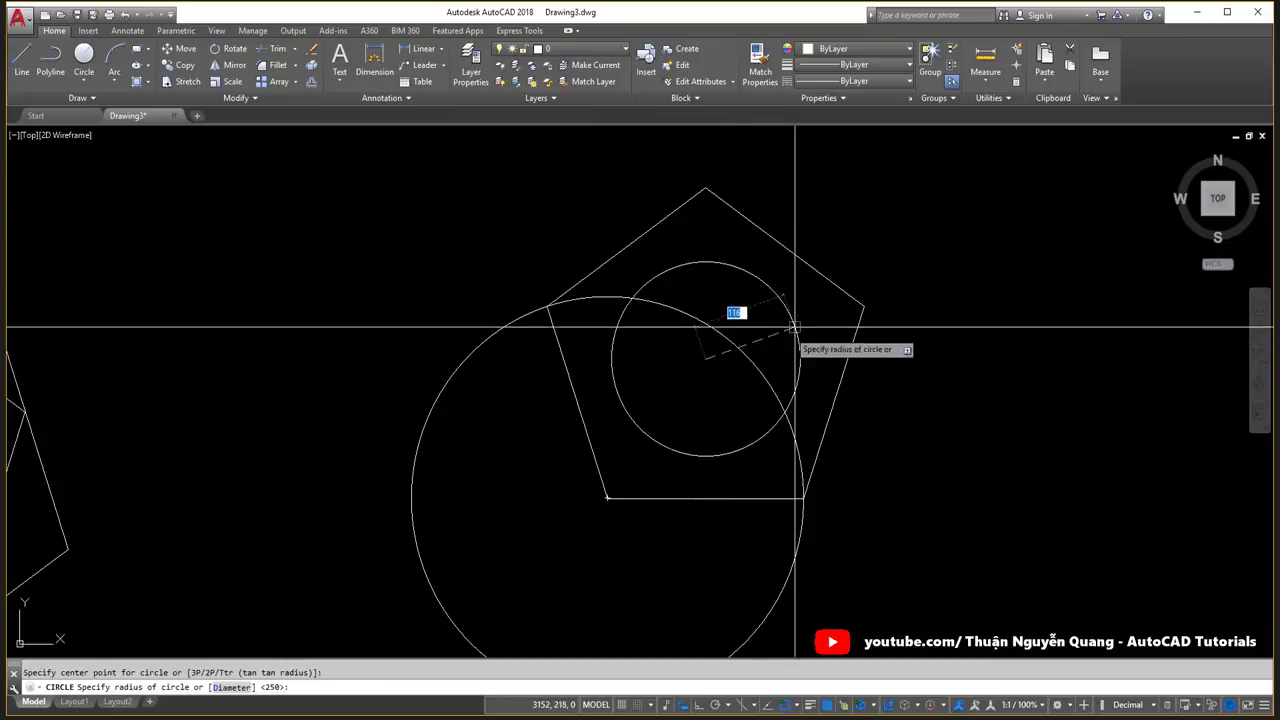
pyautogui.click(786, 252)
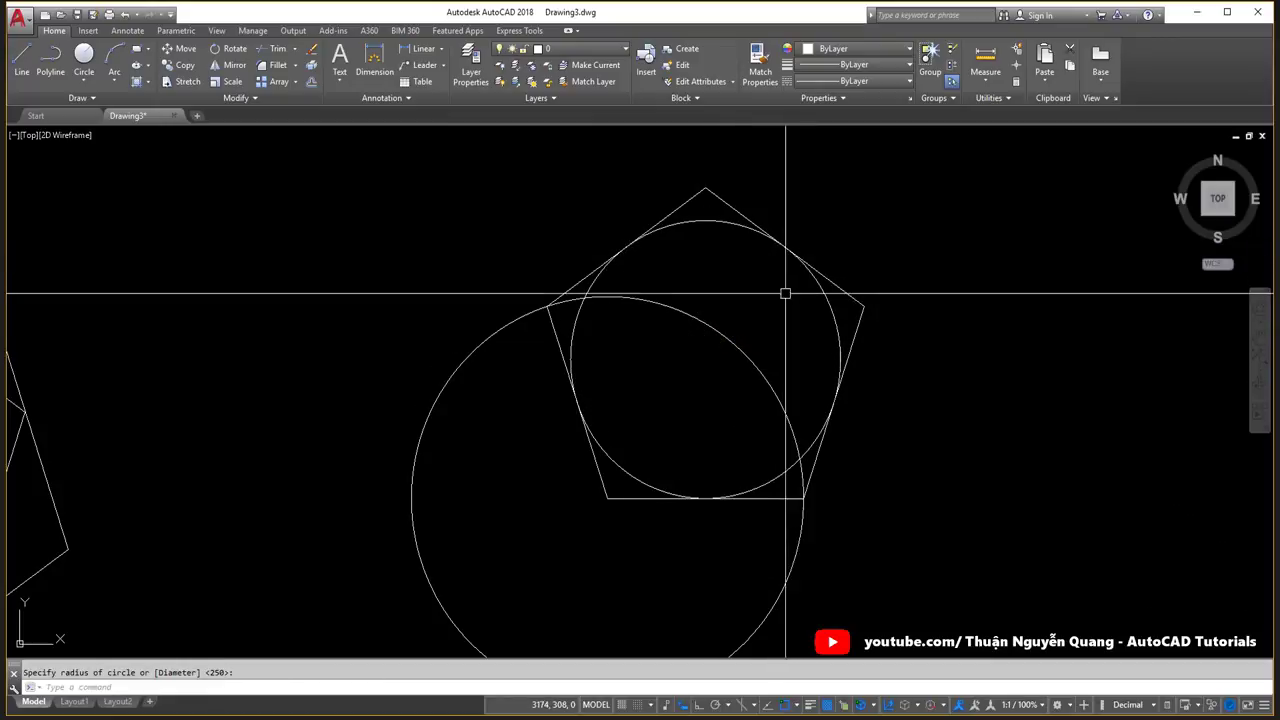
pyautogui.moveTo(725, 270); pyautogui.dragTo(675, 303, button='middle')
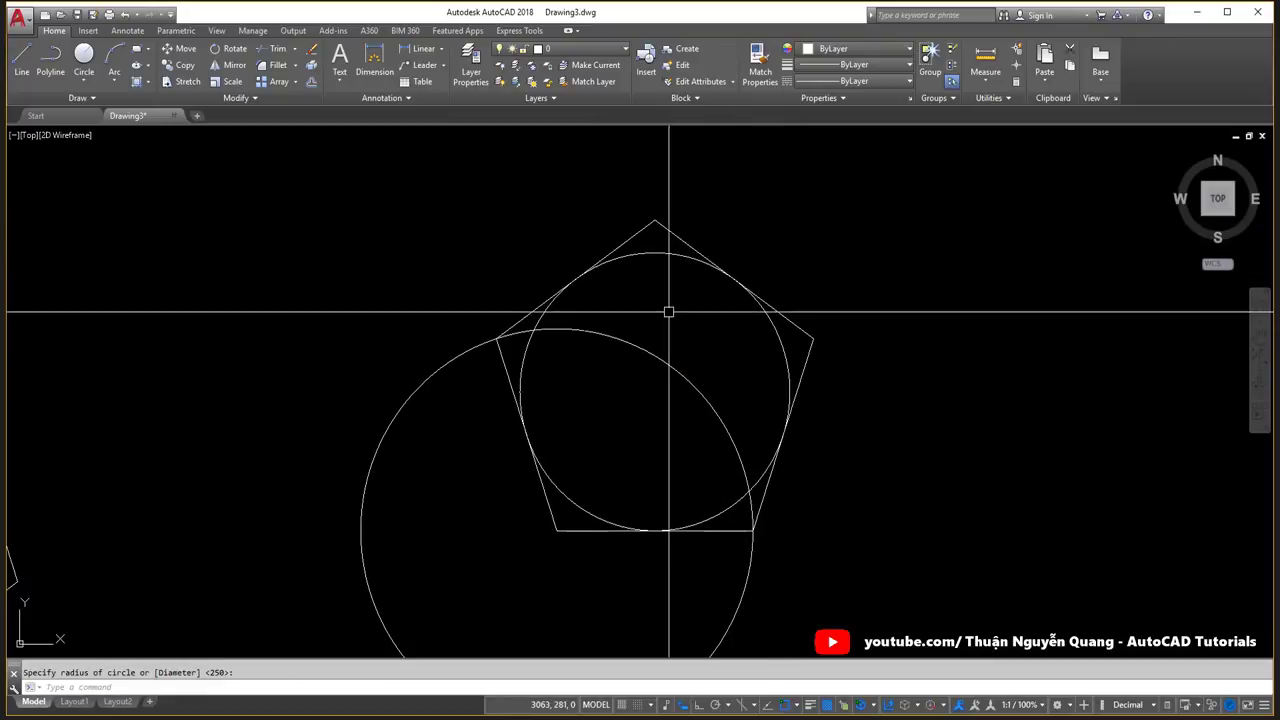
# Start a five-sided polygon inscribed in a circle at the small circle's centre.
pyautogui.write('pol')
pyautogui.press('Return')
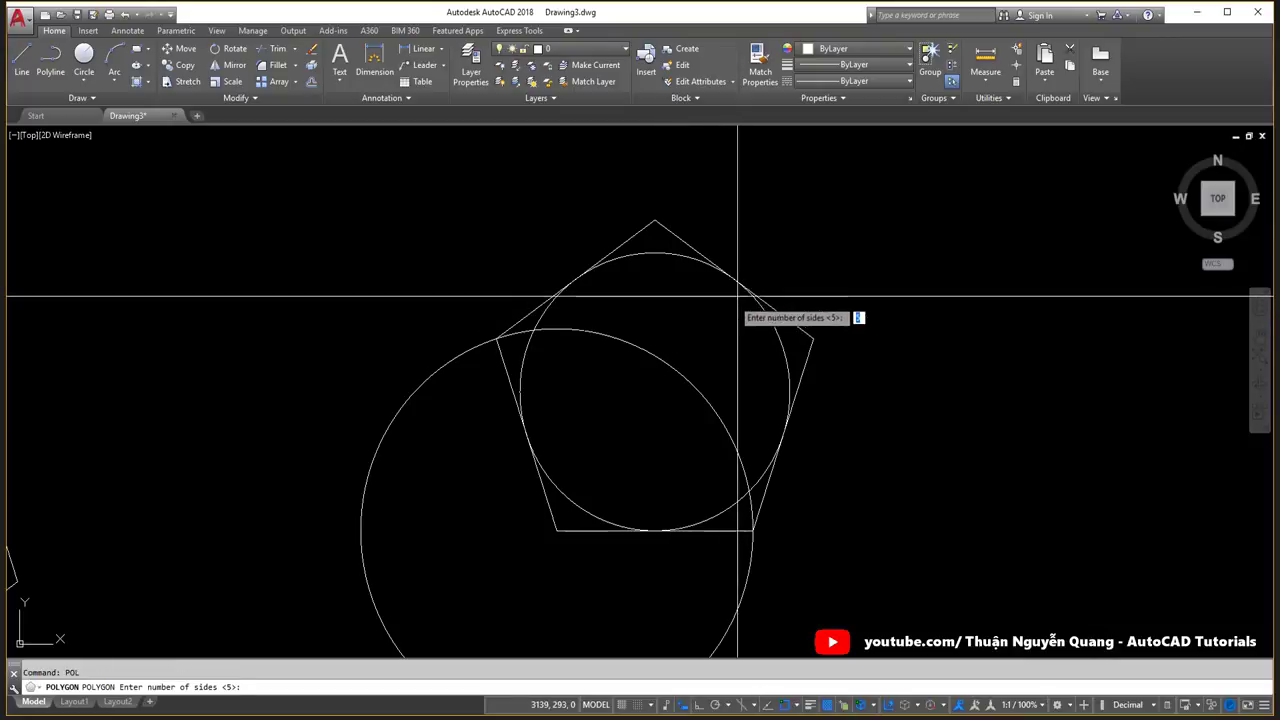
pyautogui.press('Return')
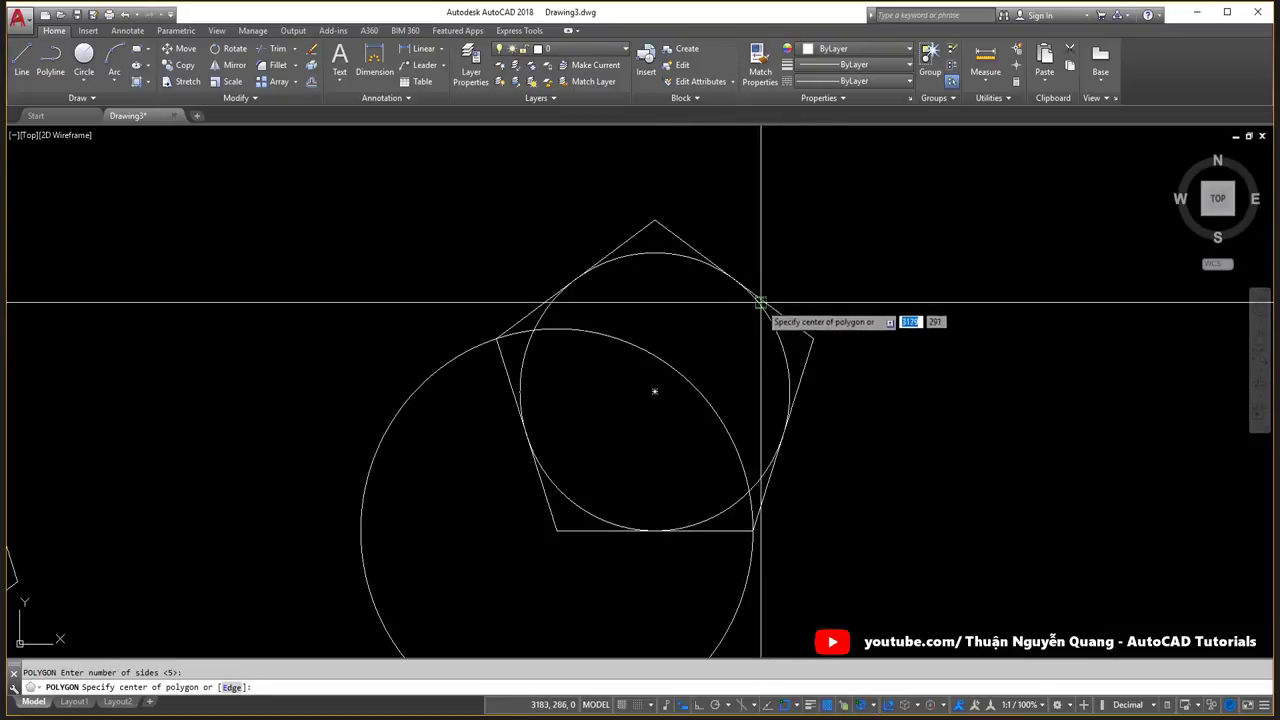
pyautogui.click(657, 392)
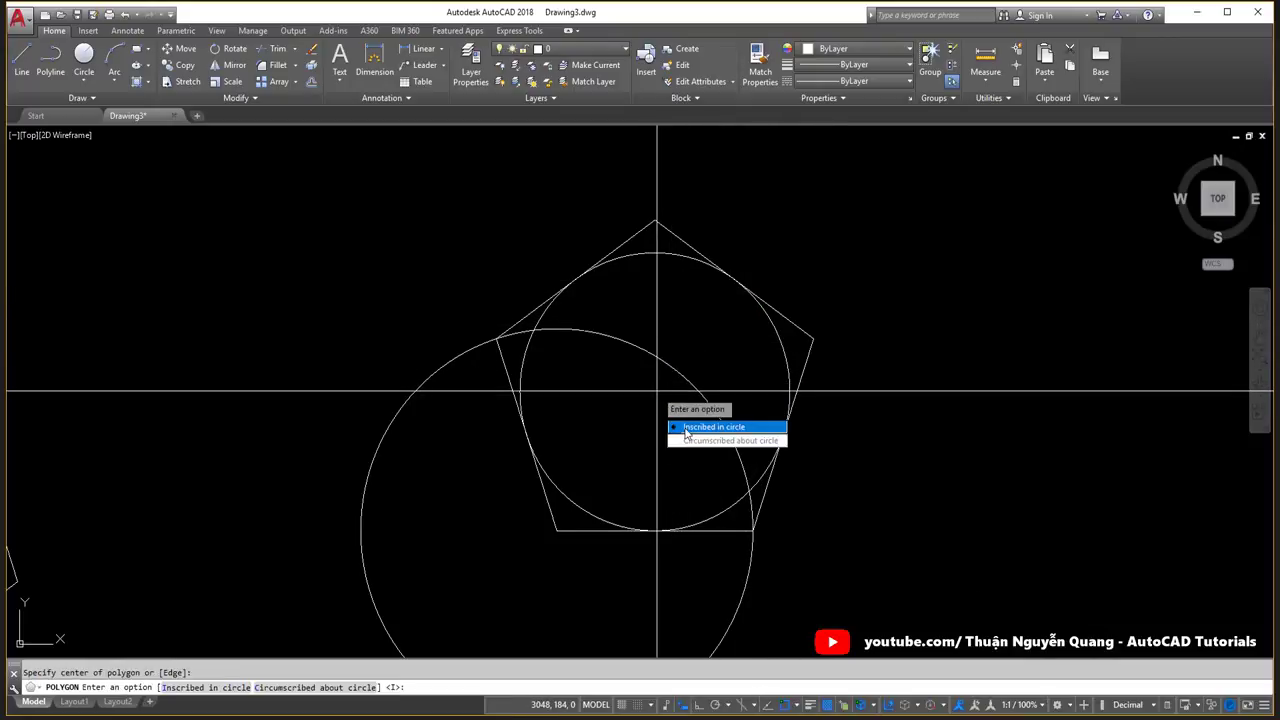
pyautogui.write('i')
pyautogui.press('Return')
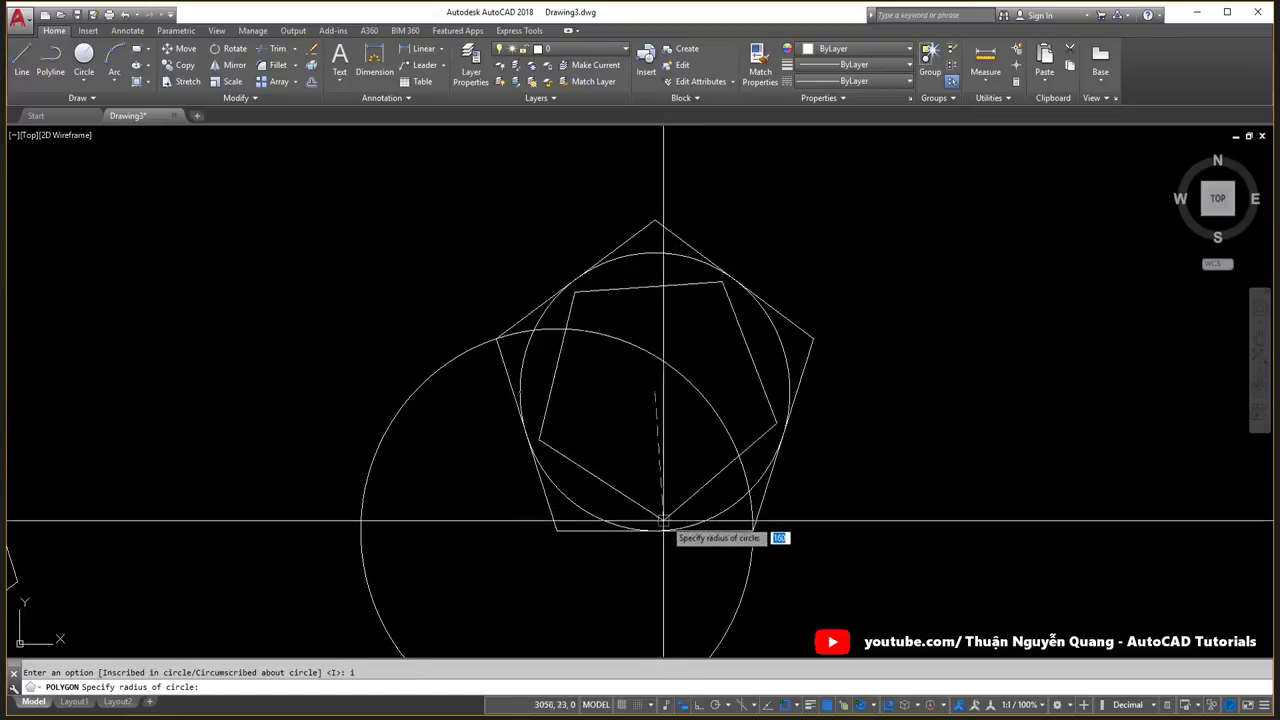
pyautogui.scroll(-3, 743, 399)
pyautogui.hotkey('alt', 'Tab')
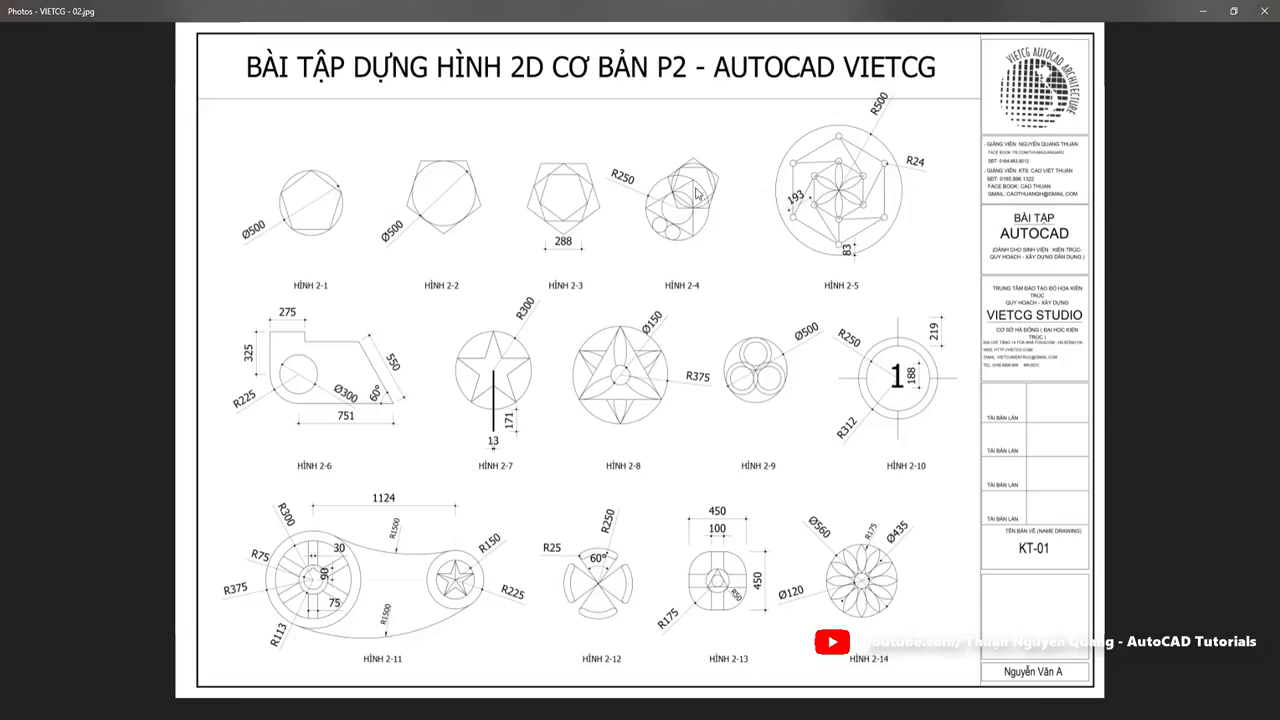
# Mark up HÌNH 2-4 on the sheet with a red box and a vertical line, then clear the marks.
pyautogui.scroll(2, 675, 173)
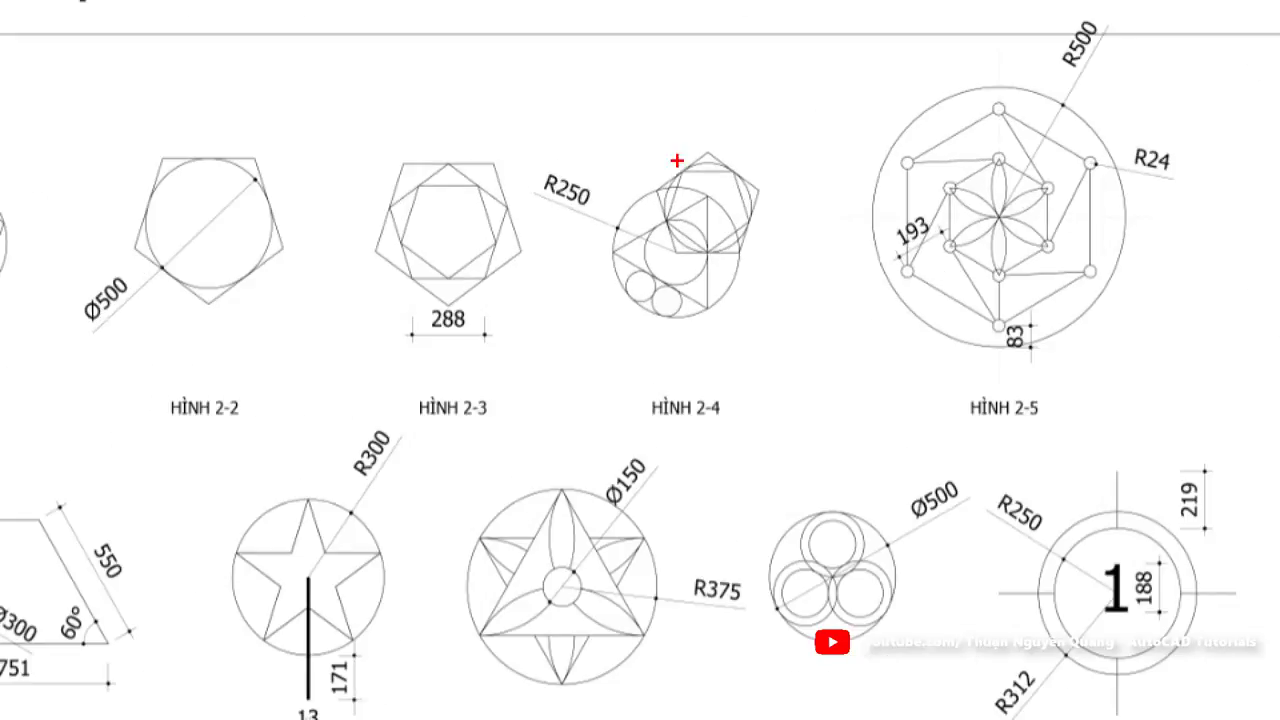
pyautogui.moveTo(652, 144)
pyautogui.mouseDown()
pyautogui.moveTo(769, 261)
pyautogui.moveTo(856, 272)
pyautogui.moveTo(876, 288)
pyautogui.mouseUp()
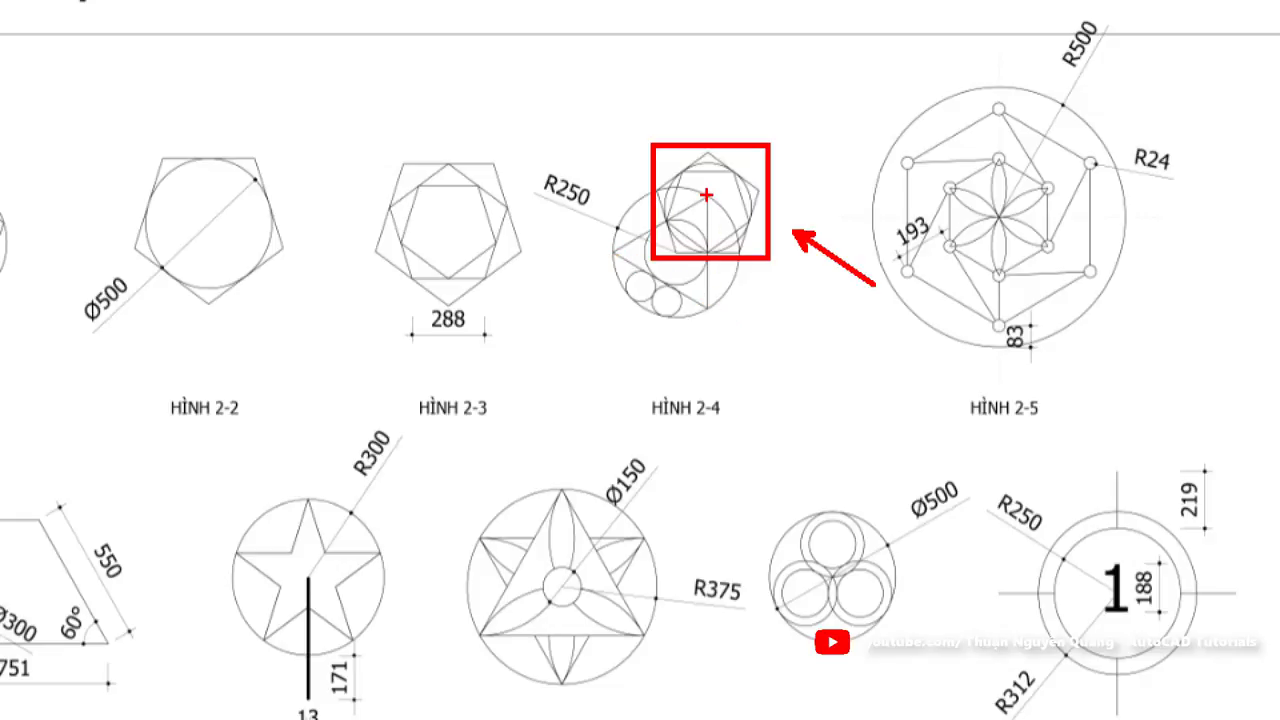
pyautogui.press('Escape')
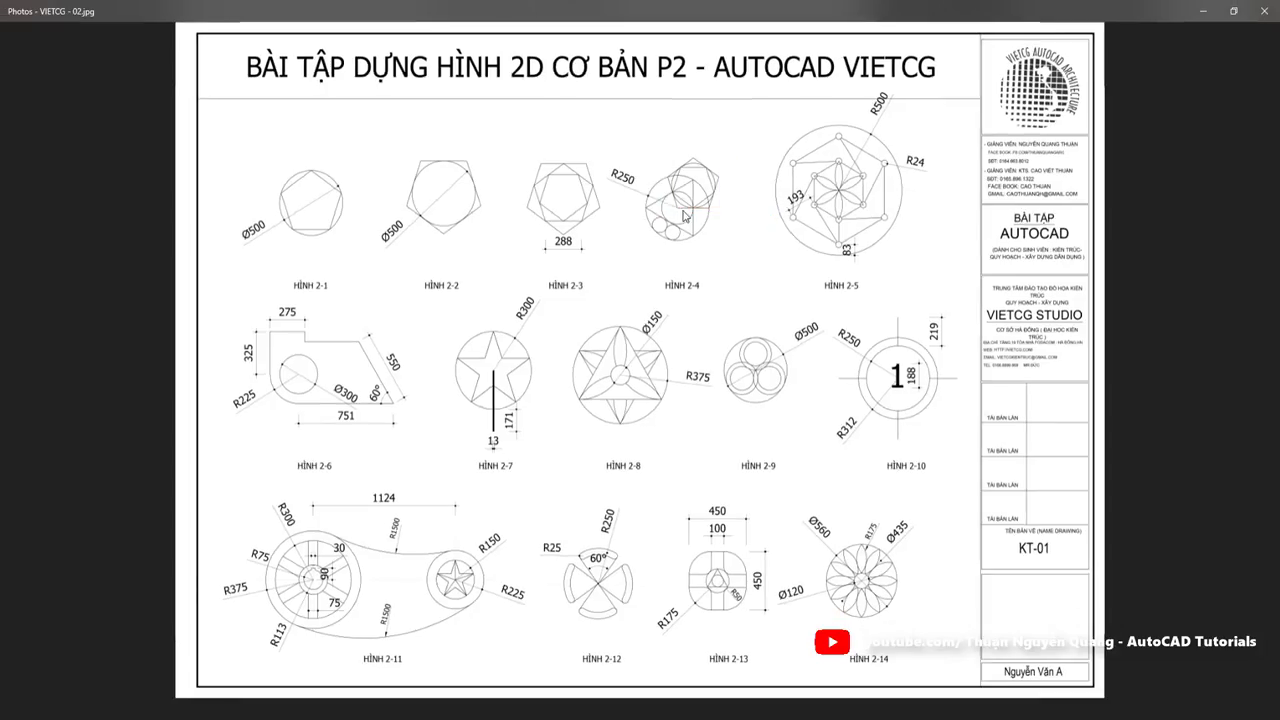
pyautogui.hotkey('ctrl', '1')
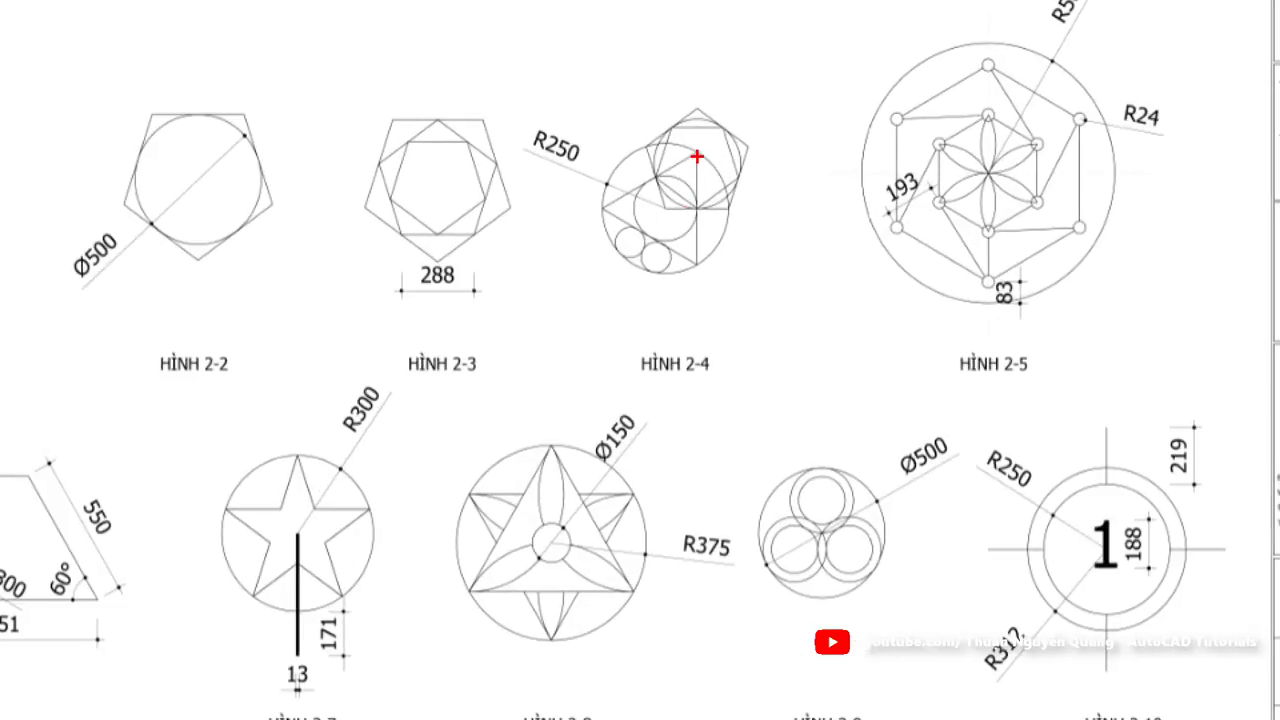
pyautogui.keyDown('shift'); pyautogui.moveTo(697, 157); pyautogui.dragTo(697, 268); pyautogui.keyUp('shift')
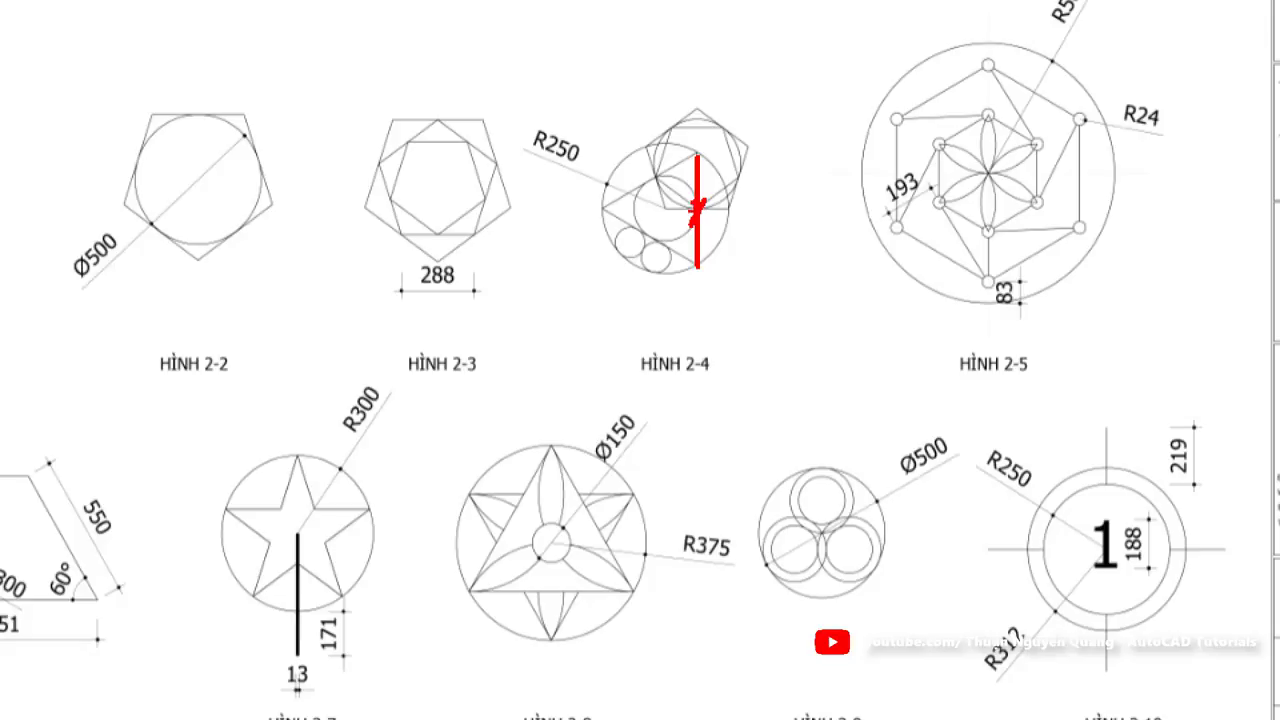
pyautogui.press('Escape')
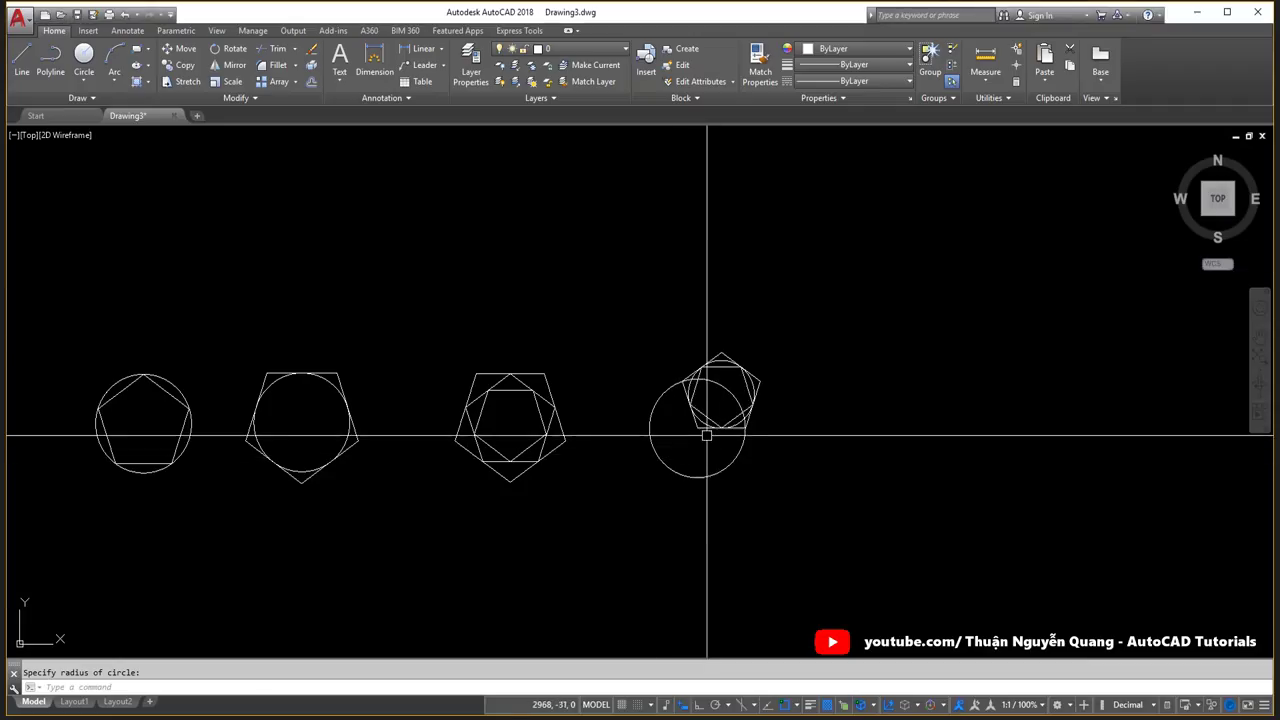
pyautogui.scroll(4, 707, 435)
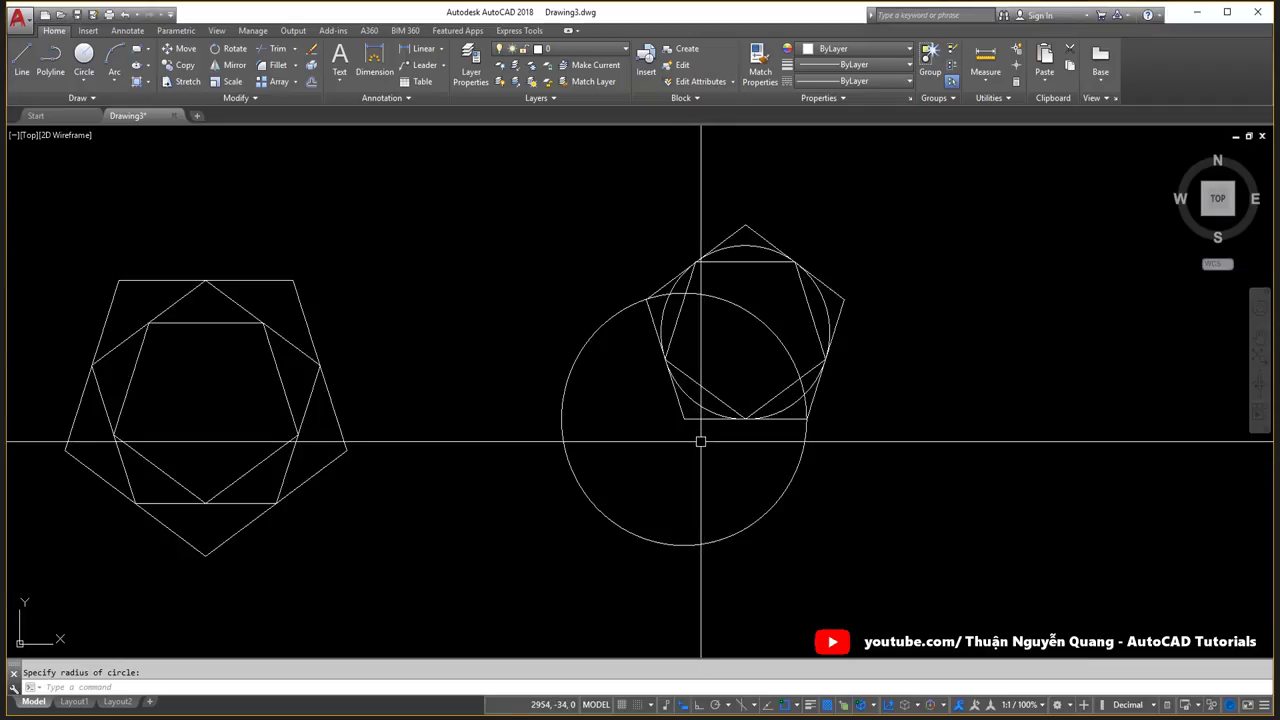
# Draw a three-sided polygon circumscribed at the large circle's centre.
pyautogui.write('pol')
pyautogui.press('Return')
pyautogui.write('3')
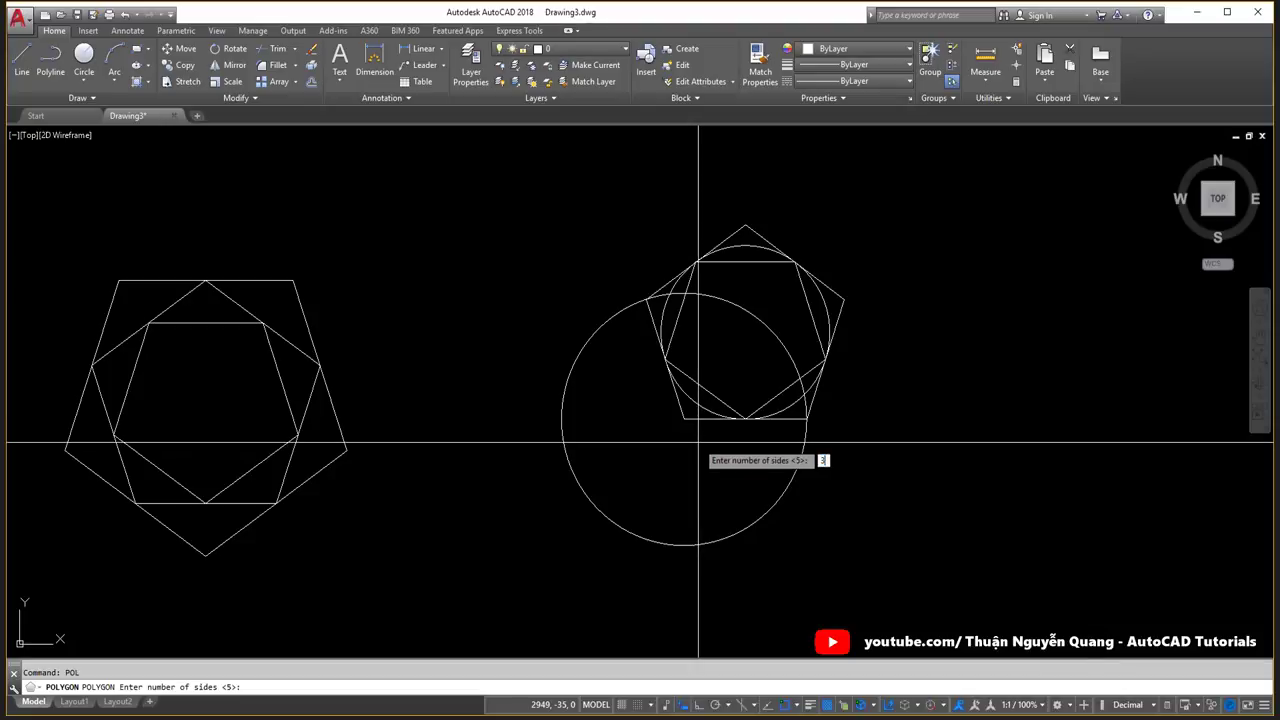
pyautogui.press('Return')
pyautogui.click(683, 416)
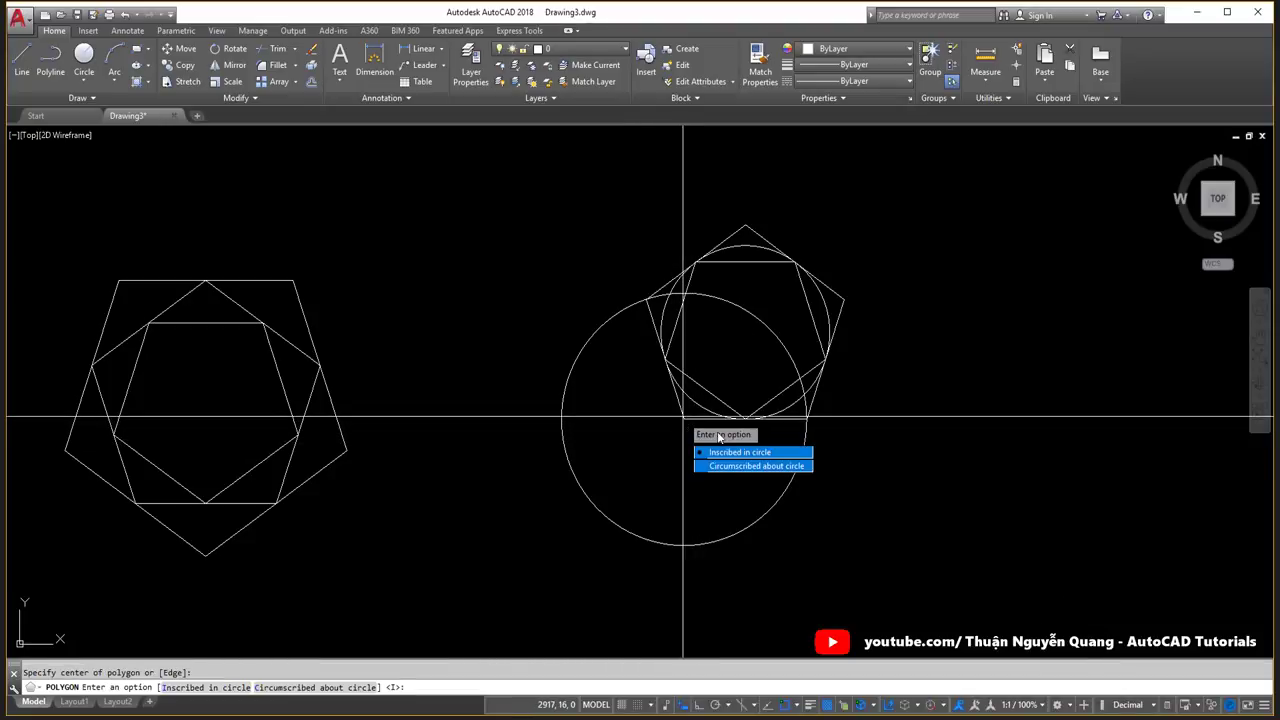
pyautogui.write('c')
pyautogui.click(713, 466)
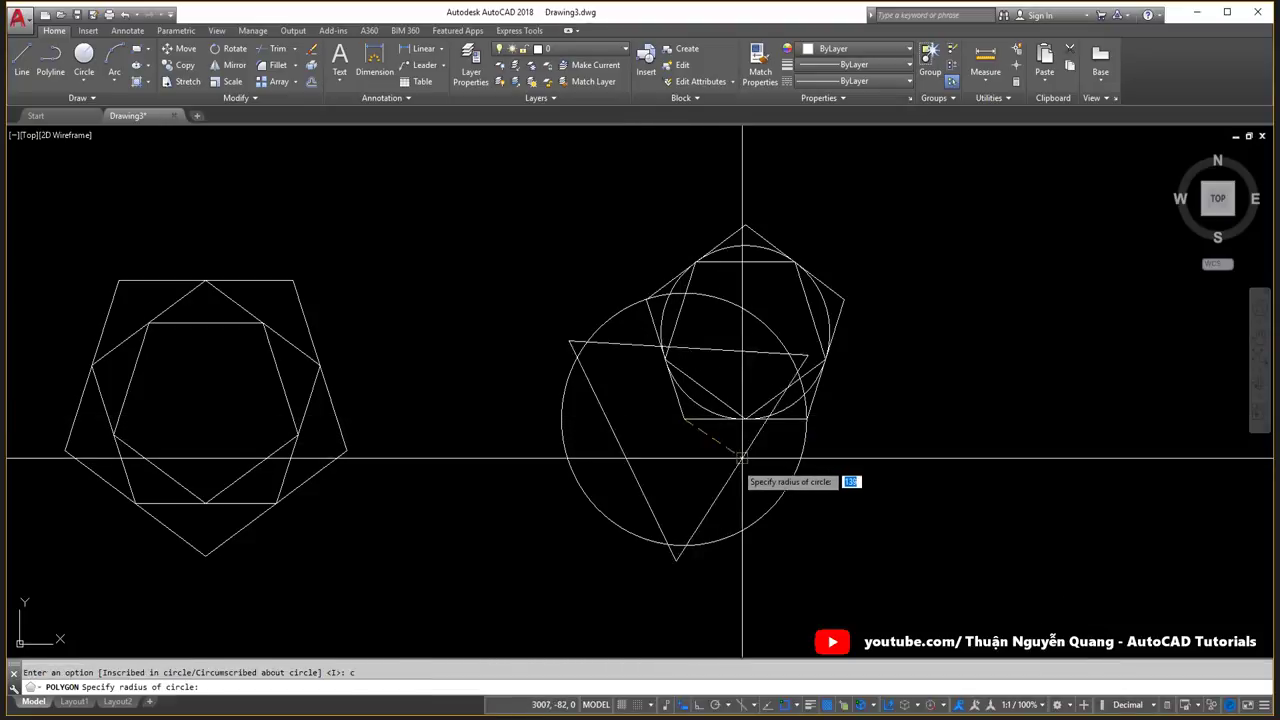
pyautogui.hotkey('alt', 'Tab')
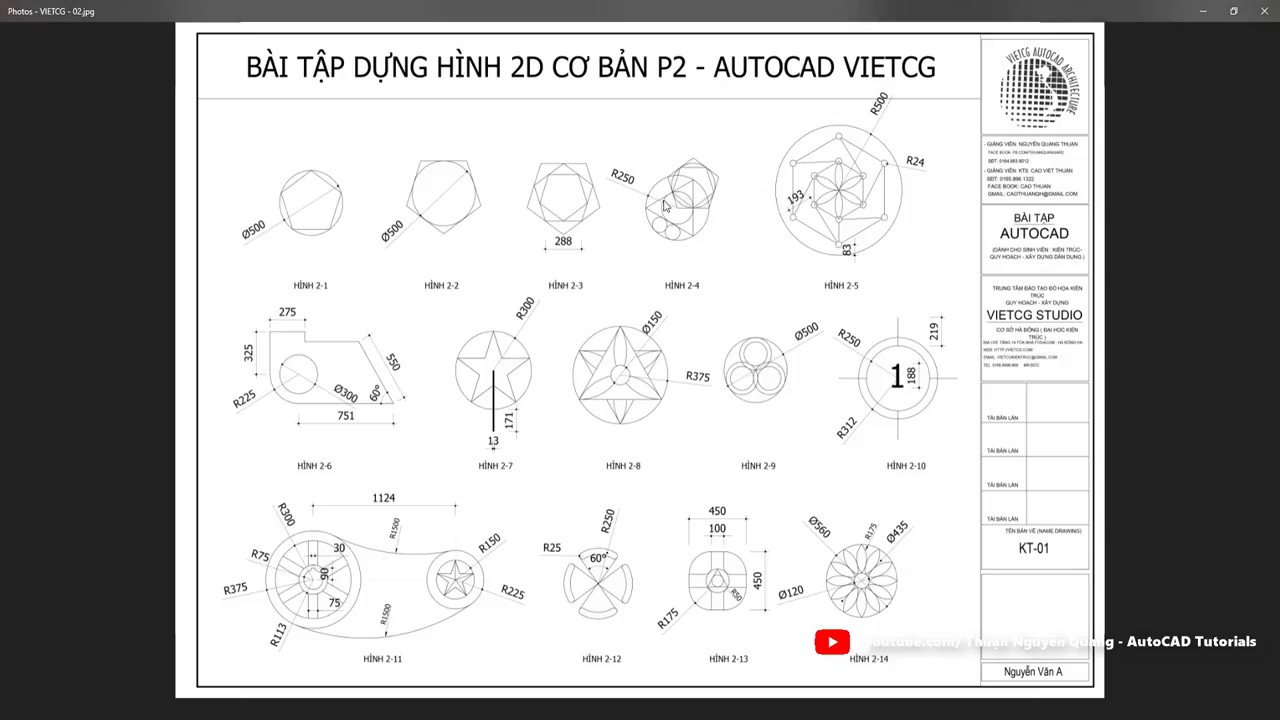
pyautogui.hotkey('alt', 'Tab')
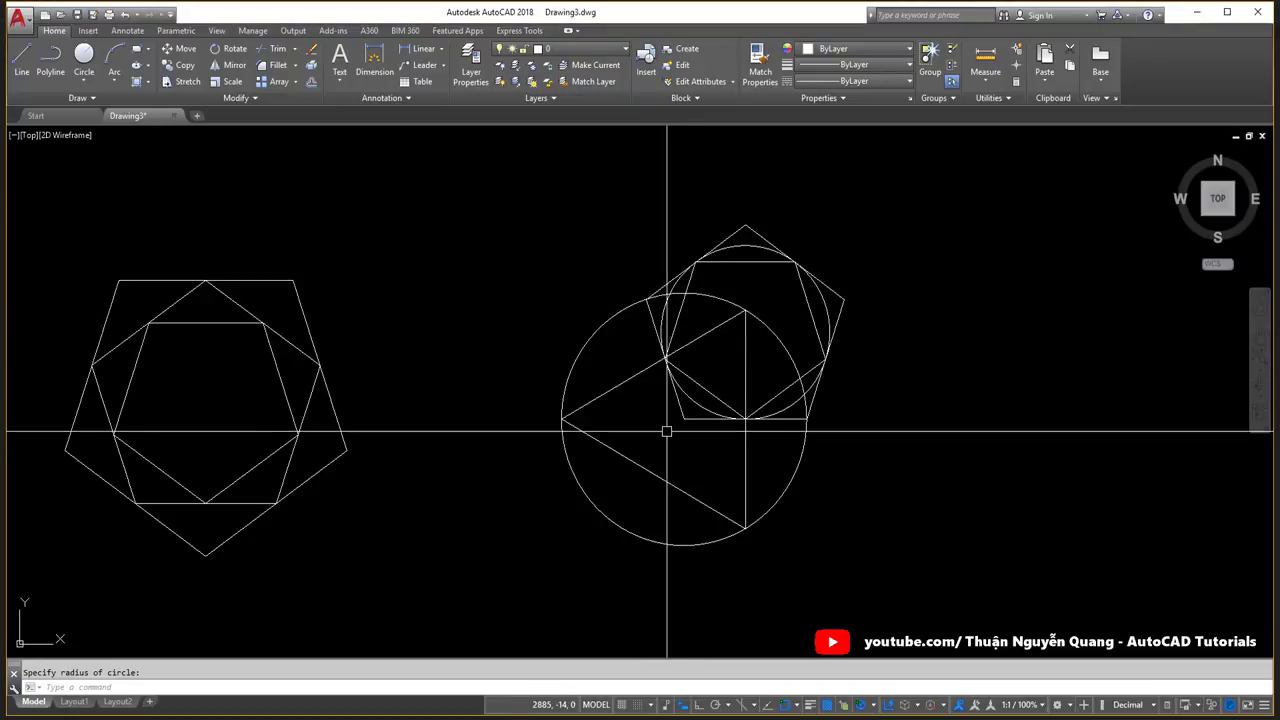
# Draw a smaller circle centred inside the triangle.
pyautogui.press('Return')
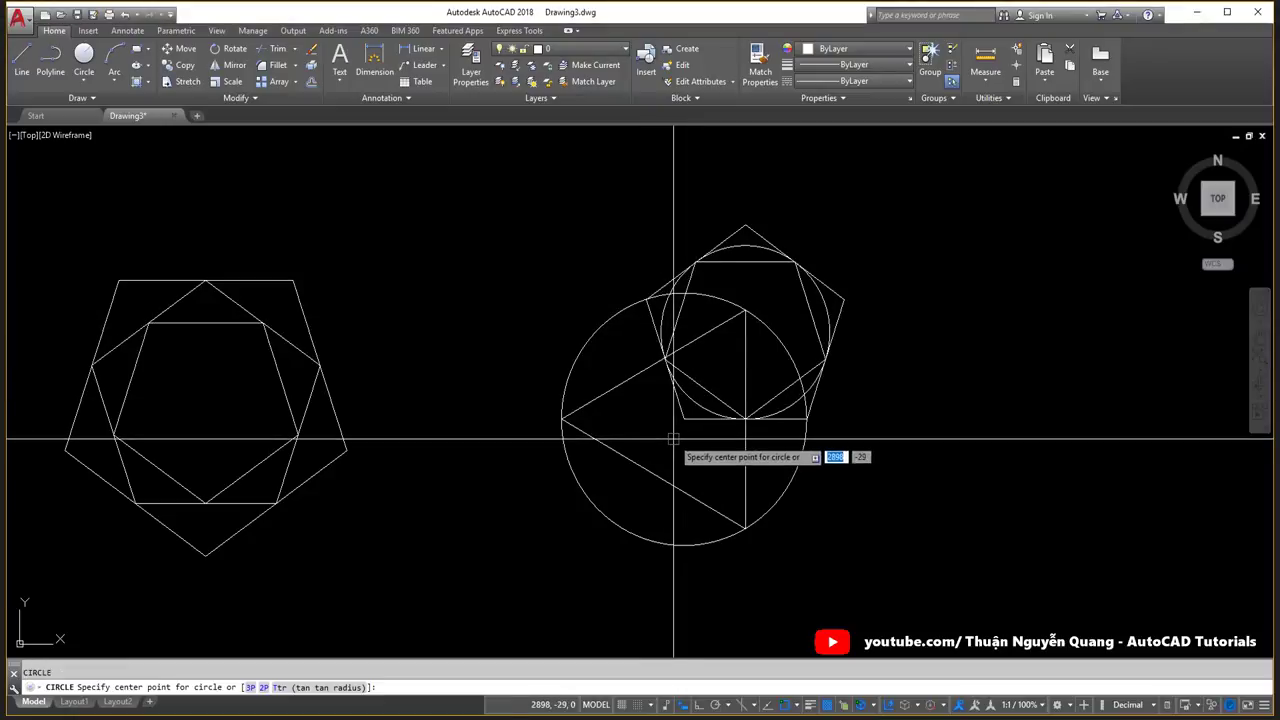
pyautogui.click(684, 420)
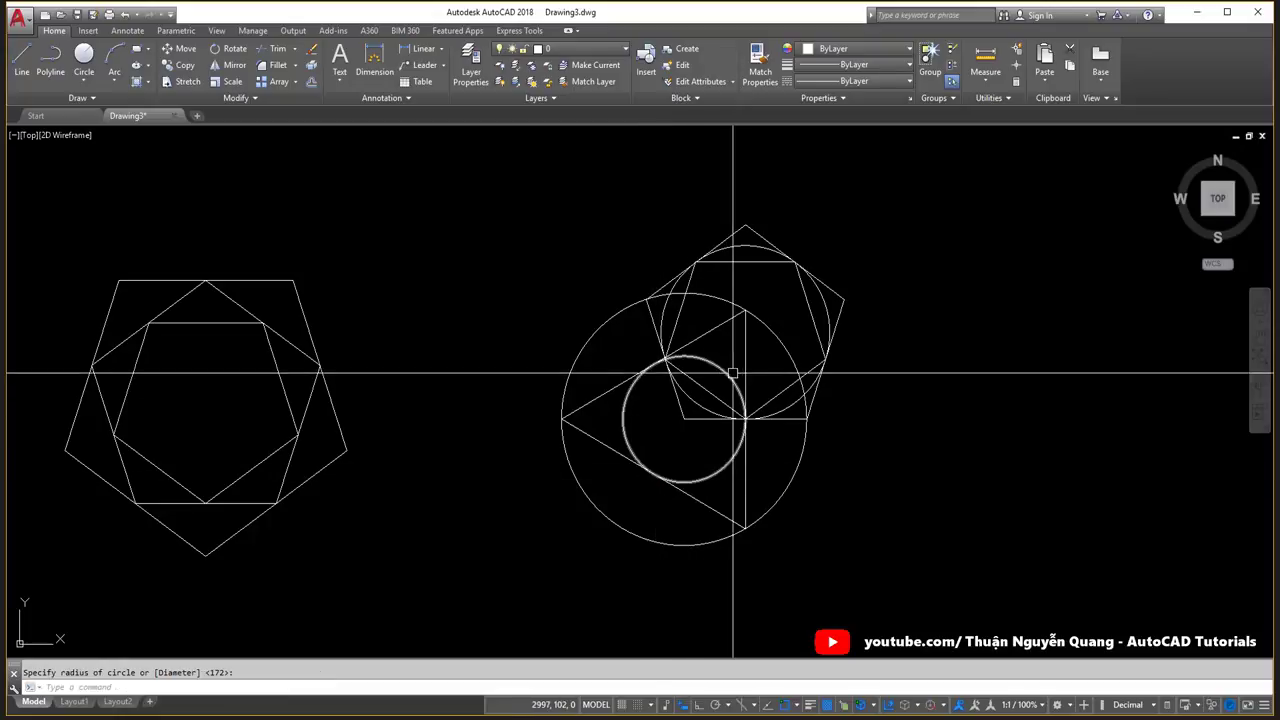
pyautogui.hotkey('alt', 'Tab')
pyautogui.scroll(2, 671, 229)
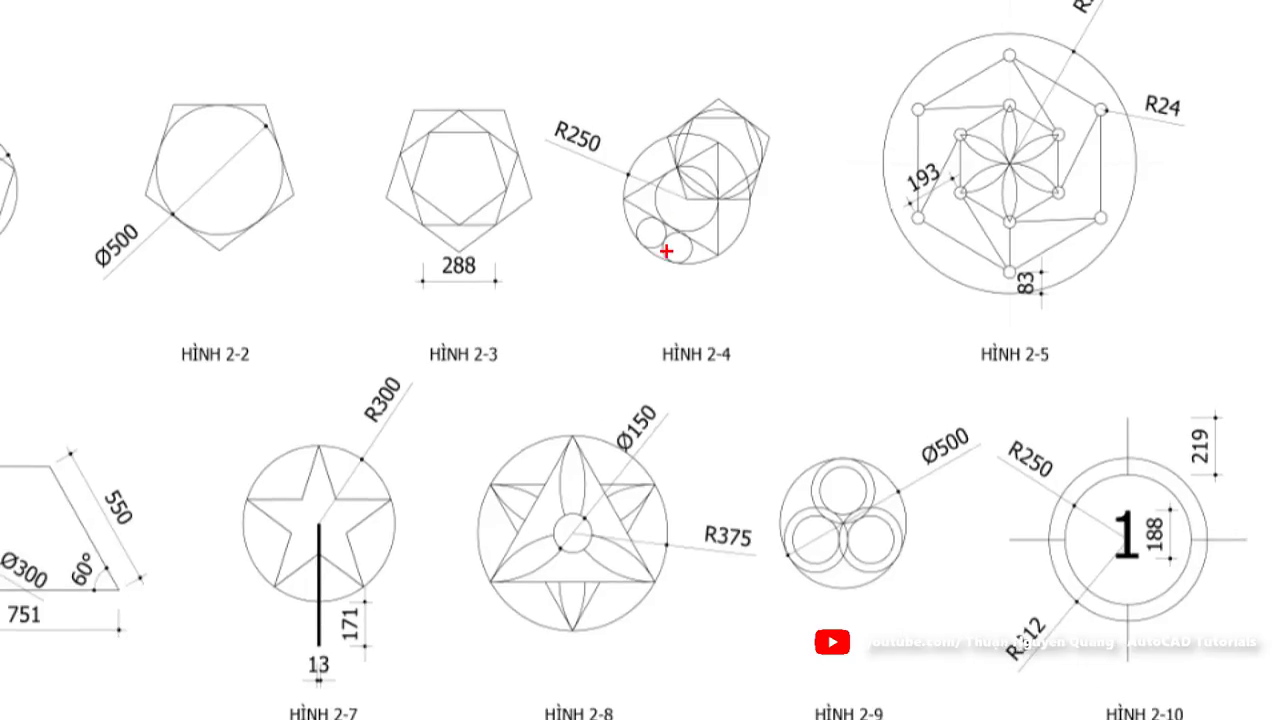
# Mark HÌNH 2-4's small circles and inner triangle in red on the exercise sheet.
pyautogui.moveTo(650, 216)
pyautogui.mouseDown()
pyautogui.moveTo(634, 247)
pyautogui.moveTo(691, 233)
pyautogui.mouseUp()
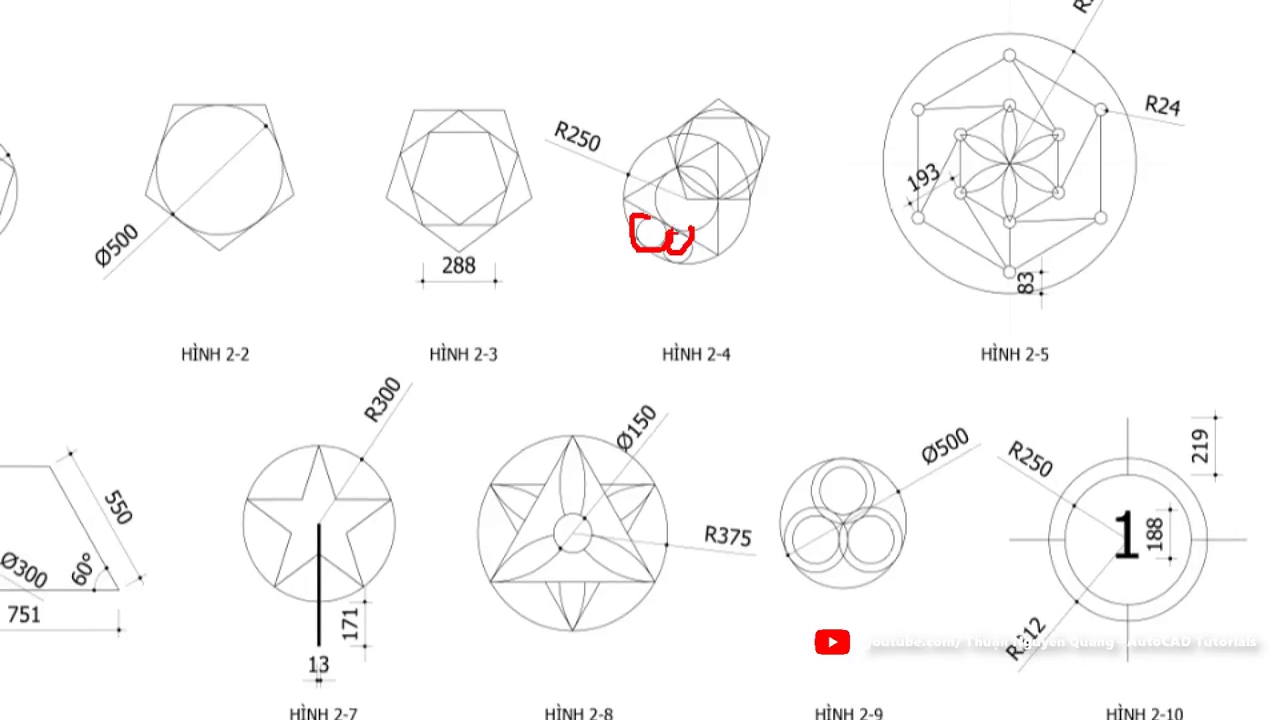
pyautogui.press('Escape')
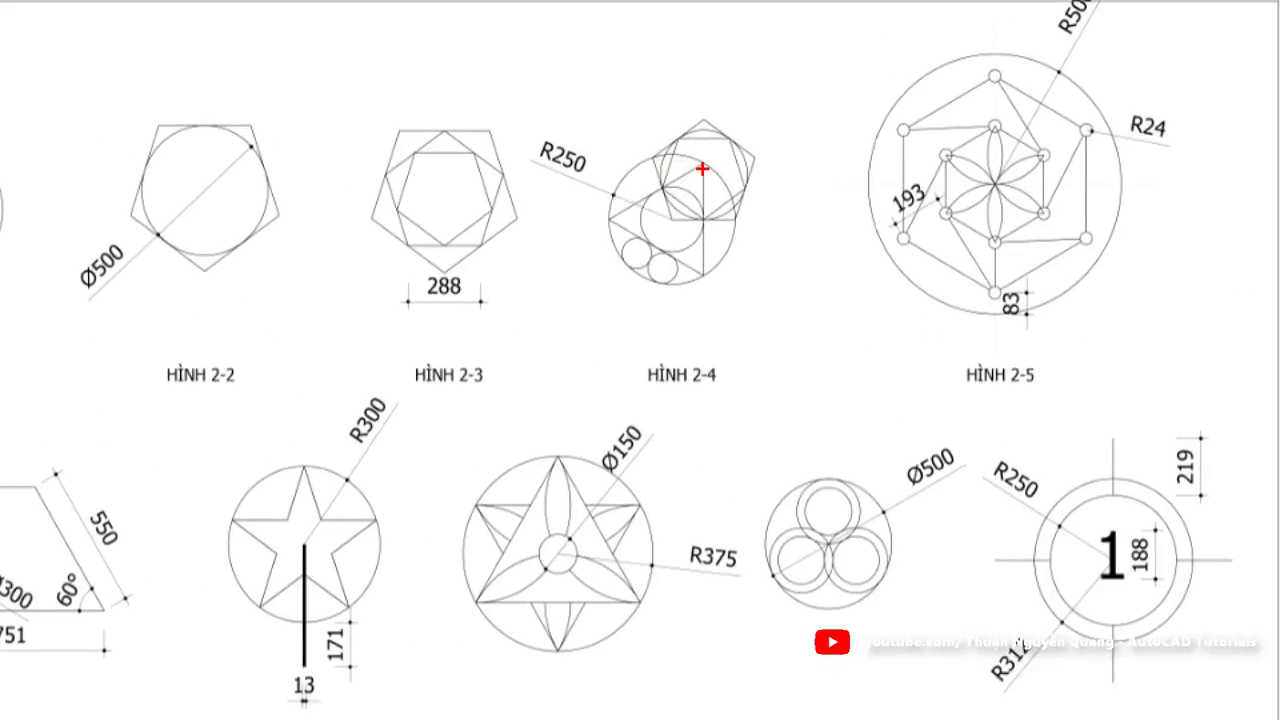
pyautogui.moveTo(703, 163)
pyautogui.keyDown('shift'); pyautogui.mouseDown()
pyautogui.moveTo(607, 226)
pyautogui.moveTo(698, 274)
pyautogui.moveTo(703, 160)
pyautogui.mouseUp(); pyautogui.keyUp('shift')
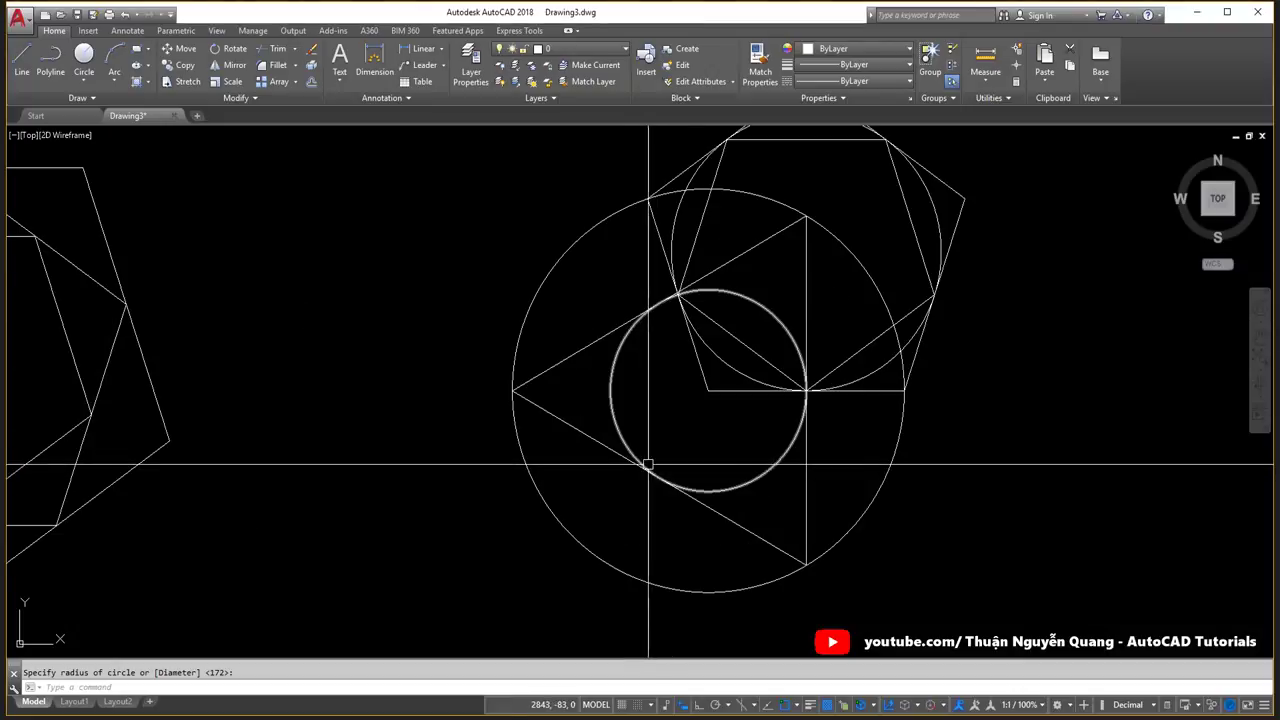
# Draw a line from the small circle's centre to the large circle.
pyautogui.click(648, 464)
pyautogui.write('l')
pyautogui.press('Return')
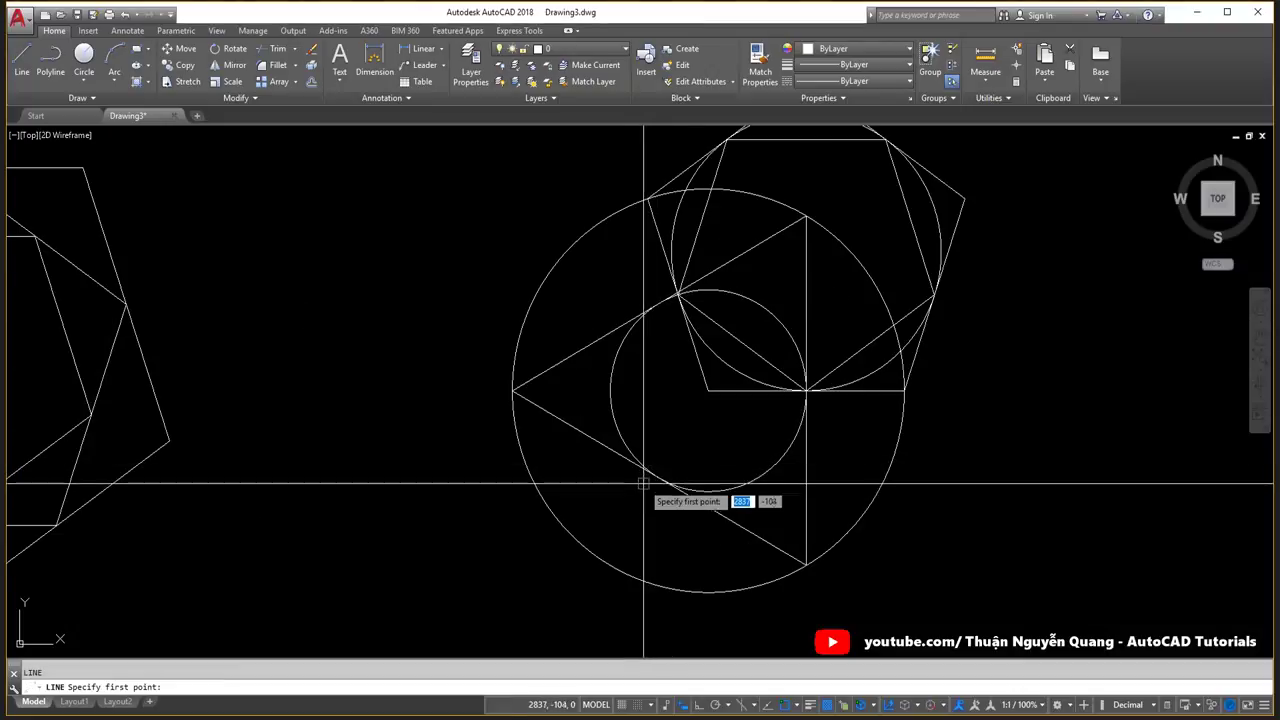
pyautogui.click(660, 478)
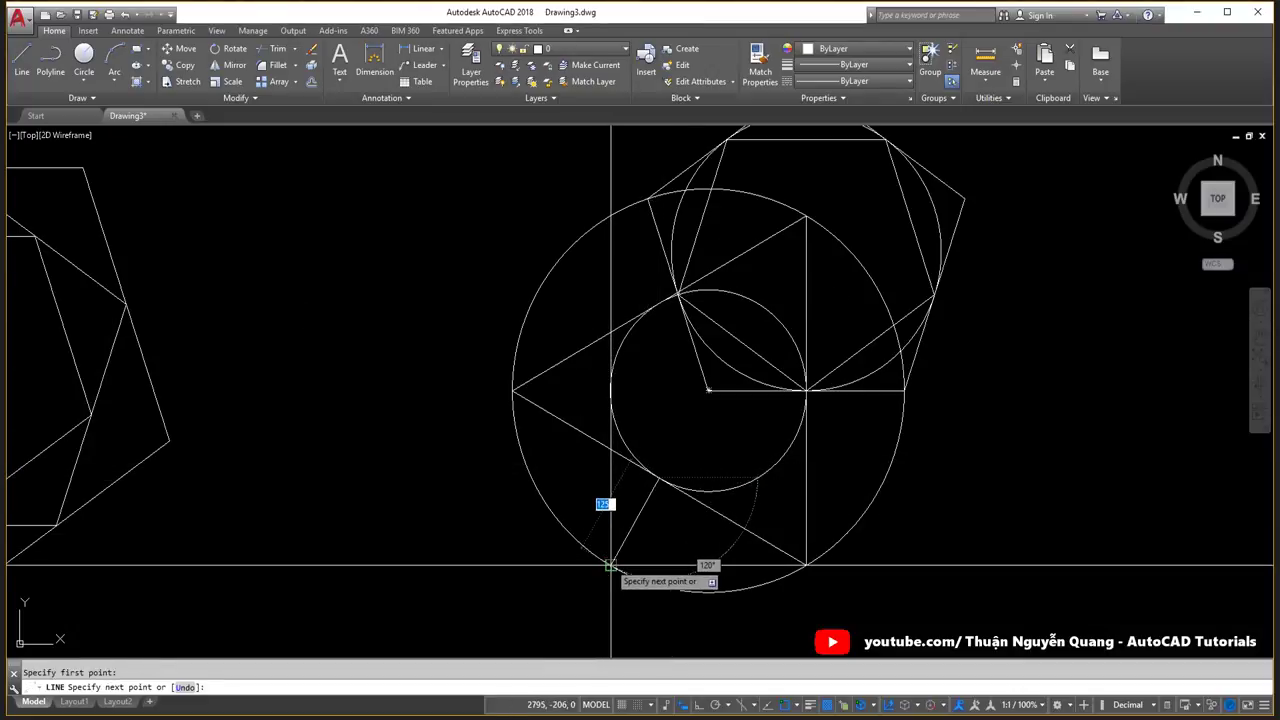
pyautogui.click(610, 566)
pyautogui.press('Escape')
# Replace that line with a slanted line from the circle's triangle contact point to the large circle.
pyautogui.scroll(2, 616, 552)
pyautogui.click(619, 549)
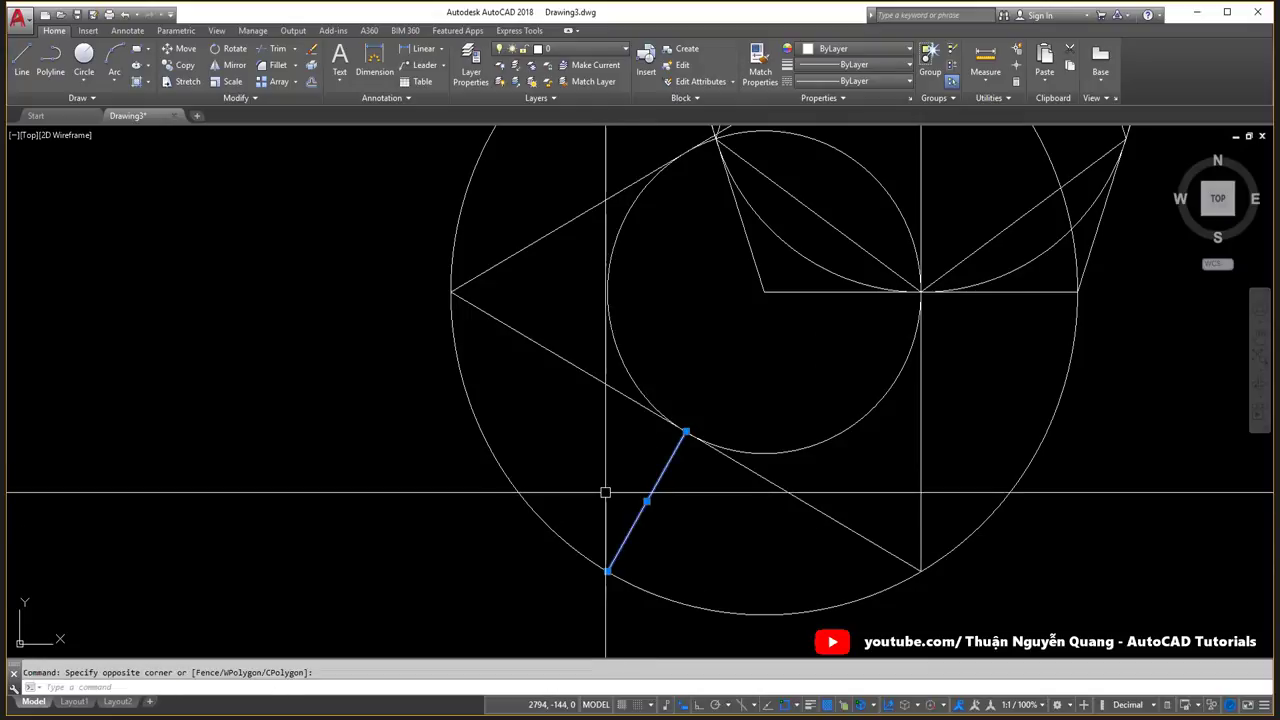
pyautogui.press('Delete')
pyautogui.write('l')
pyautogui.press('Return')
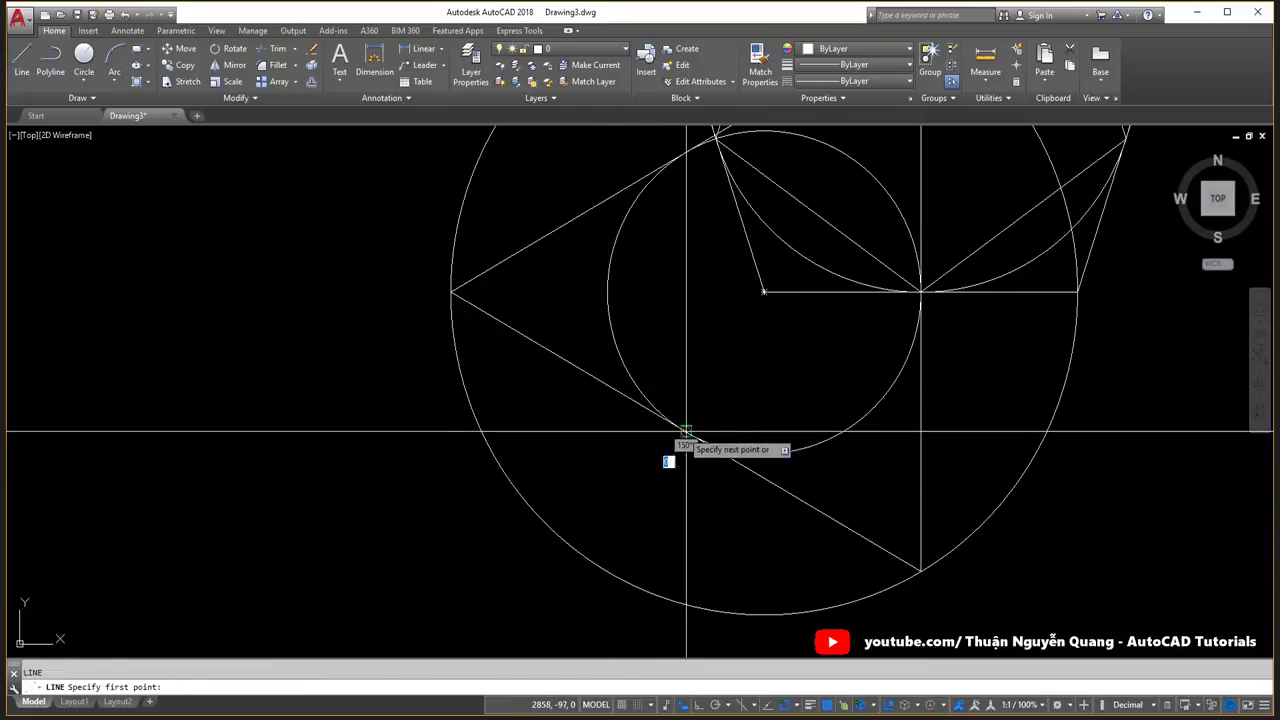
pyautogui.click(685, 433)
pyautogui.scroll(2, 608, 572)
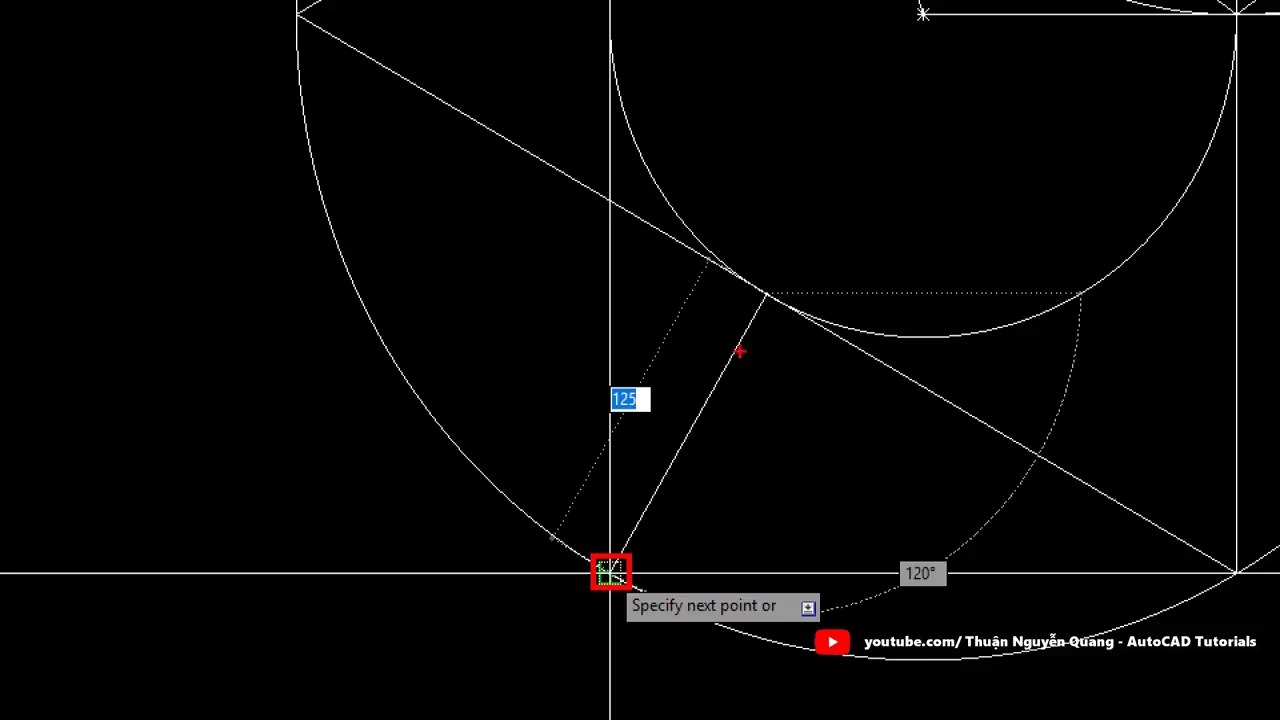
pyautogui.scroll(-2, 610, 572)
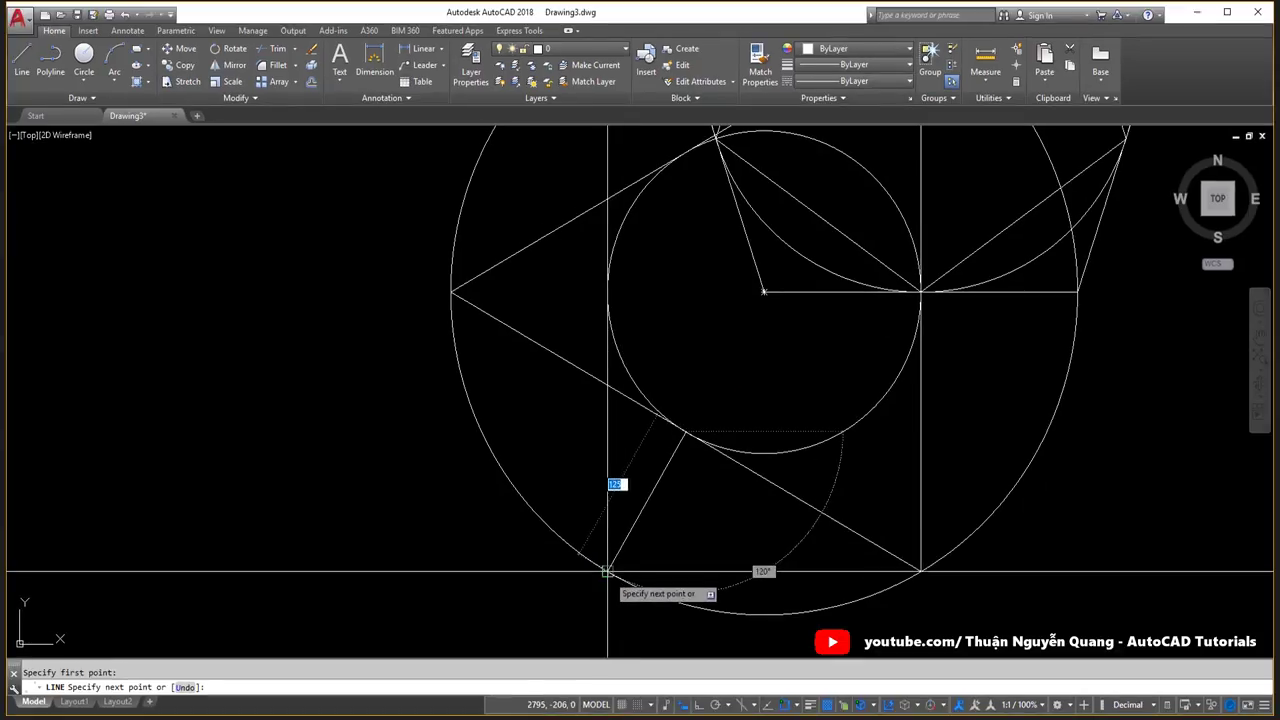
pyautogui.click(608, 572)
pyautogui.press('Escape')
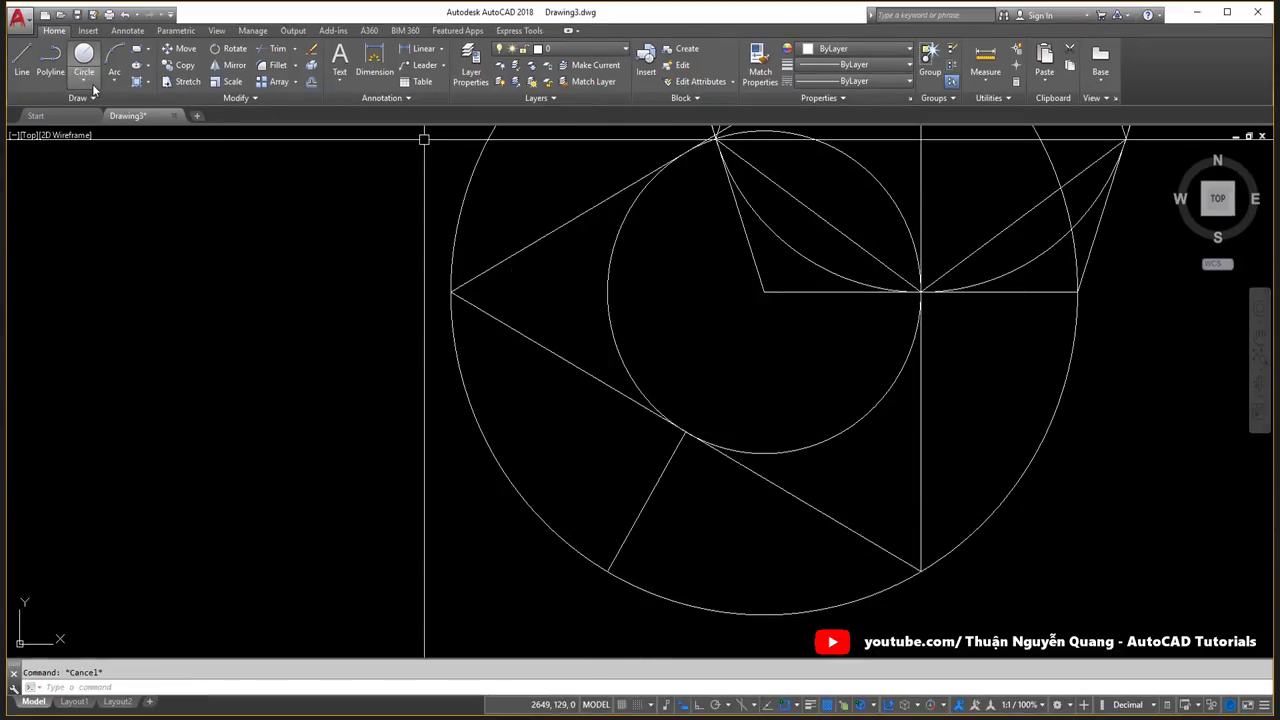
# Draw a small circle tangent to the two lines and the outer circle (Tan, Tan, Tan).
pyautogui.click(84, 80)
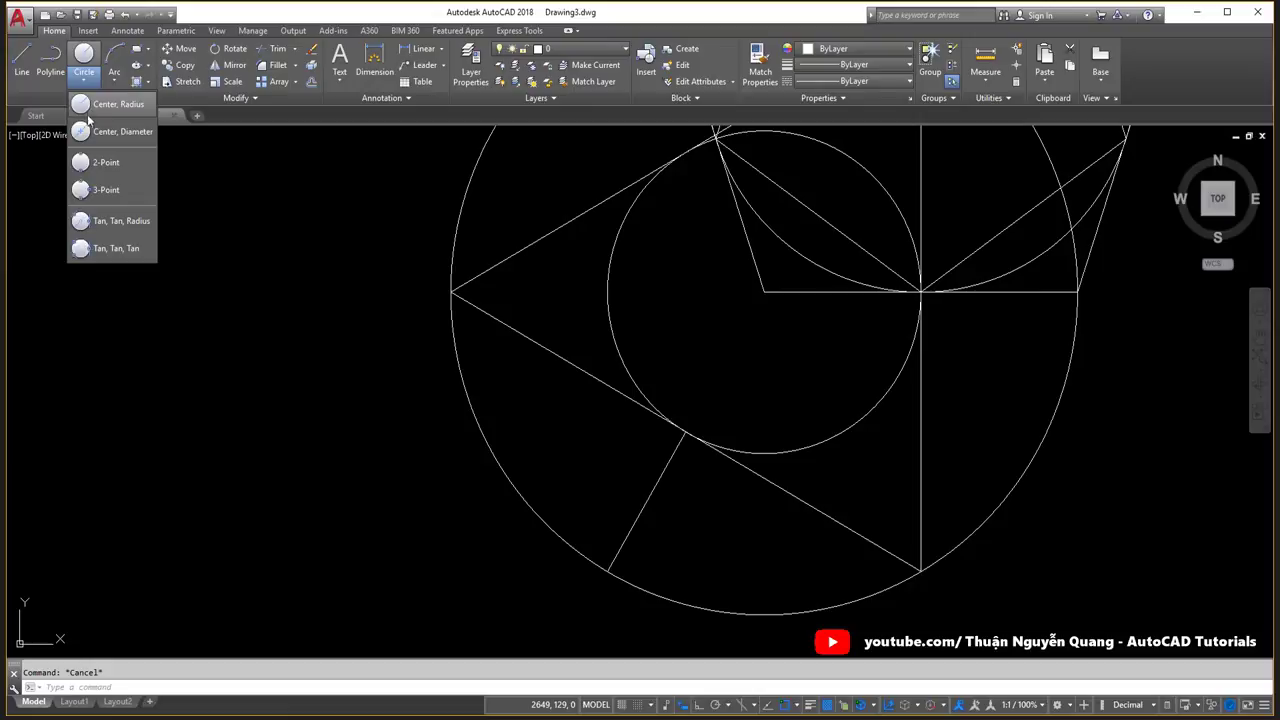
pyautogui.click(110, 248)
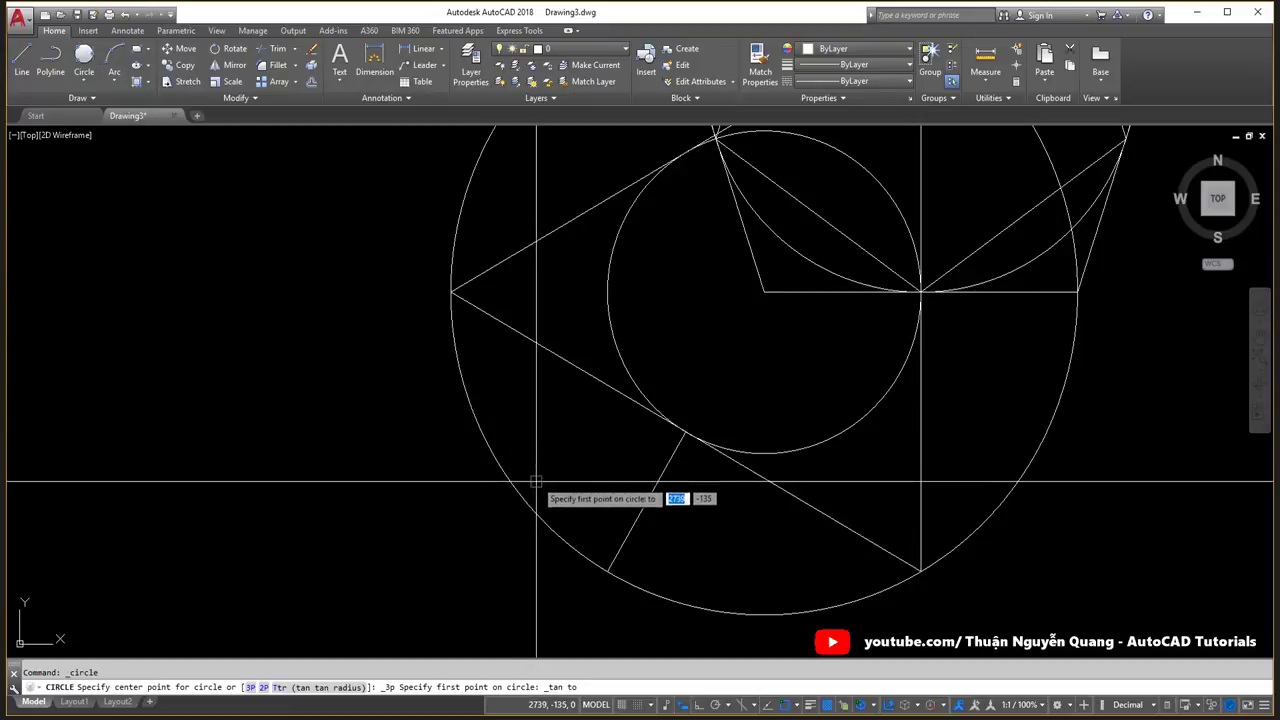
pyautogui.click(524, 486)
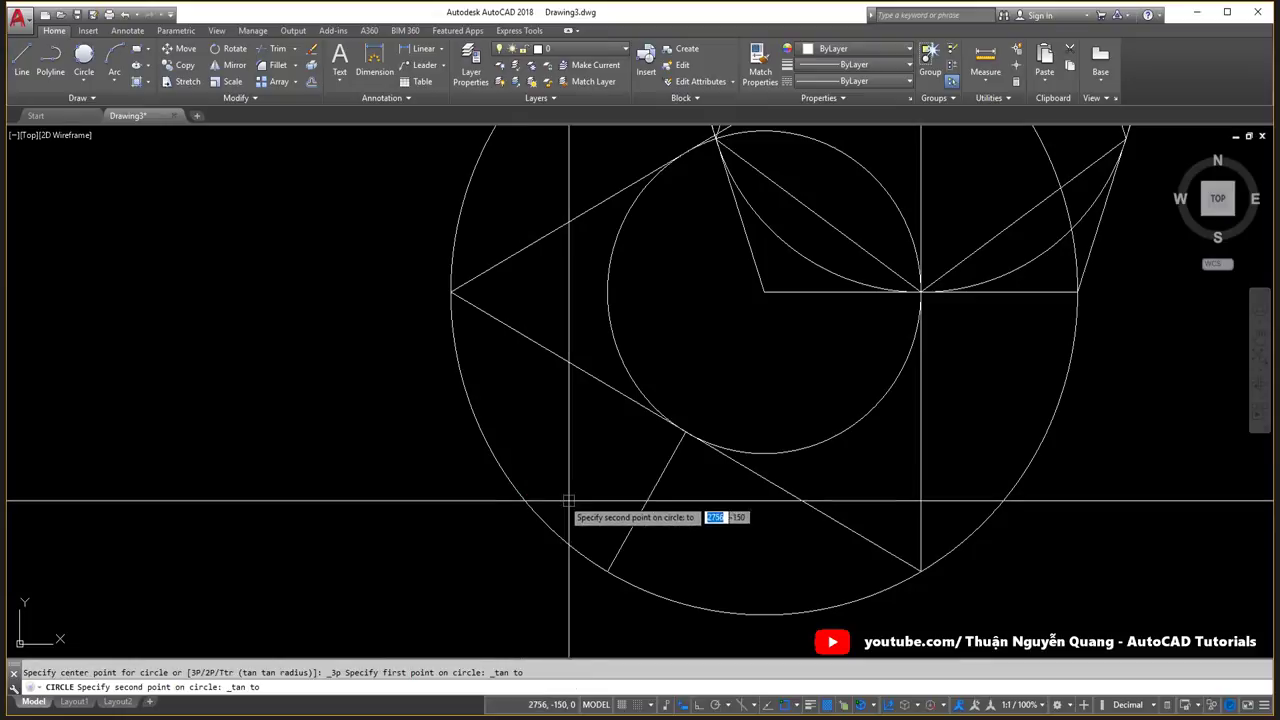
pyautogui.click(645, 503)
pyautogui.click(614, 405)
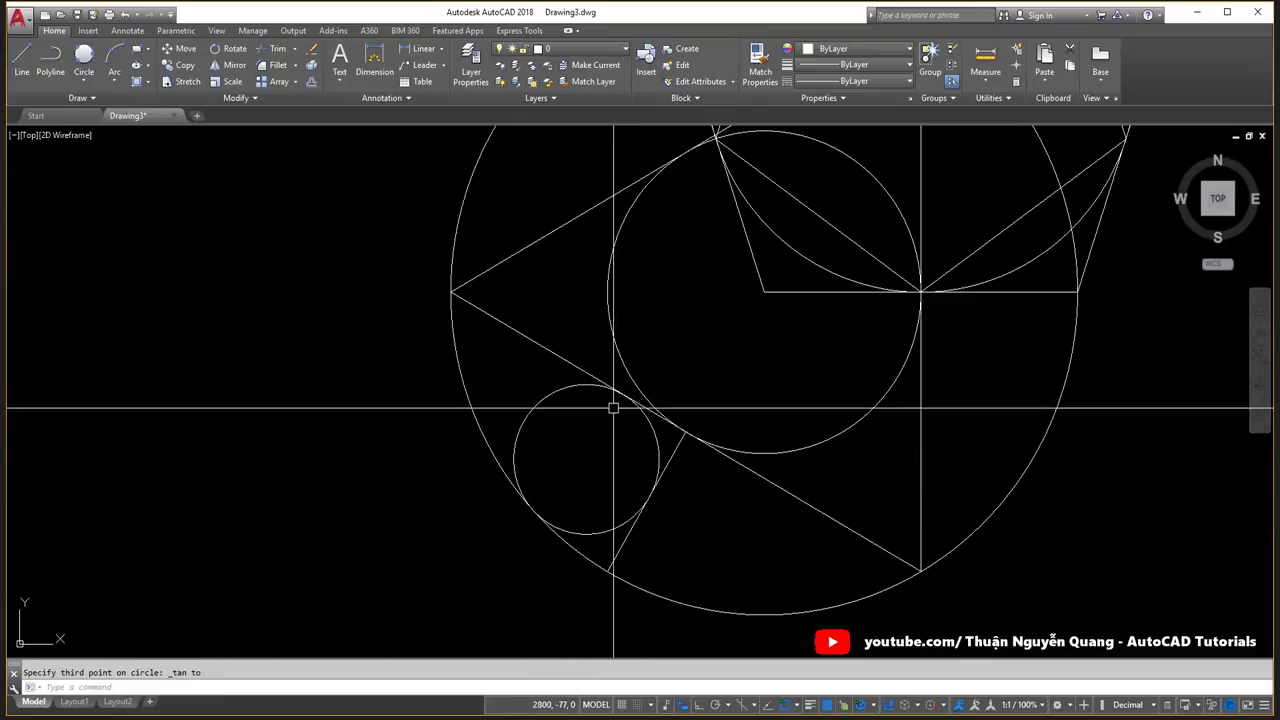
# Mirror the new small circle about the short line, keeping the original.
pyautogui.click(652, 453)
pyautogui.write('M')
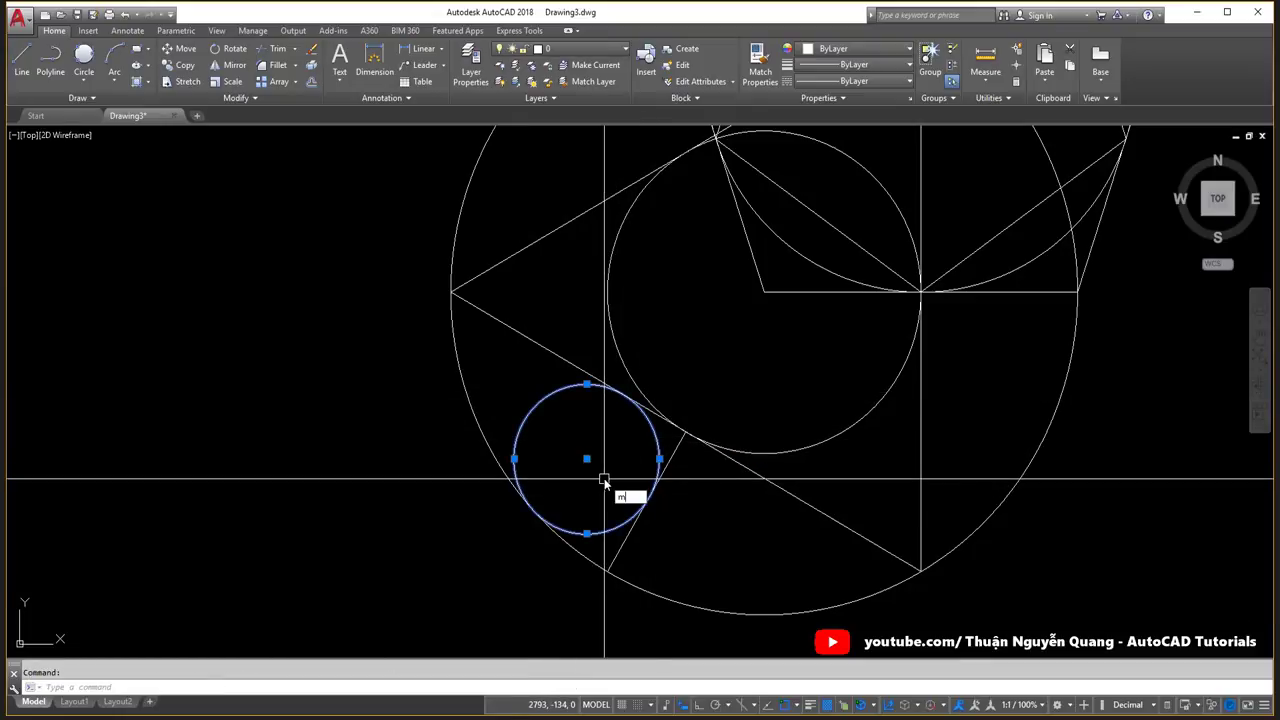
pyautogui.write('I')
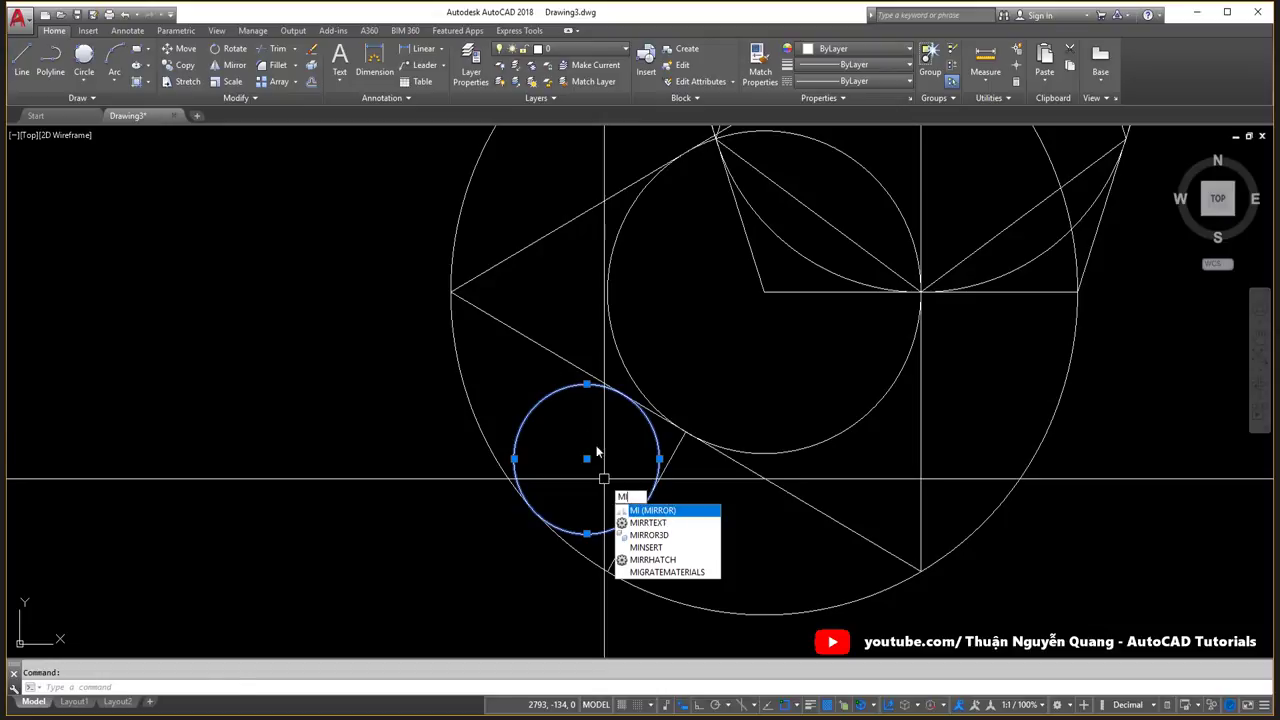
pyautogui.press('Return')
pyautogui.click(630, 530)
pyautogui.click(672, 456)
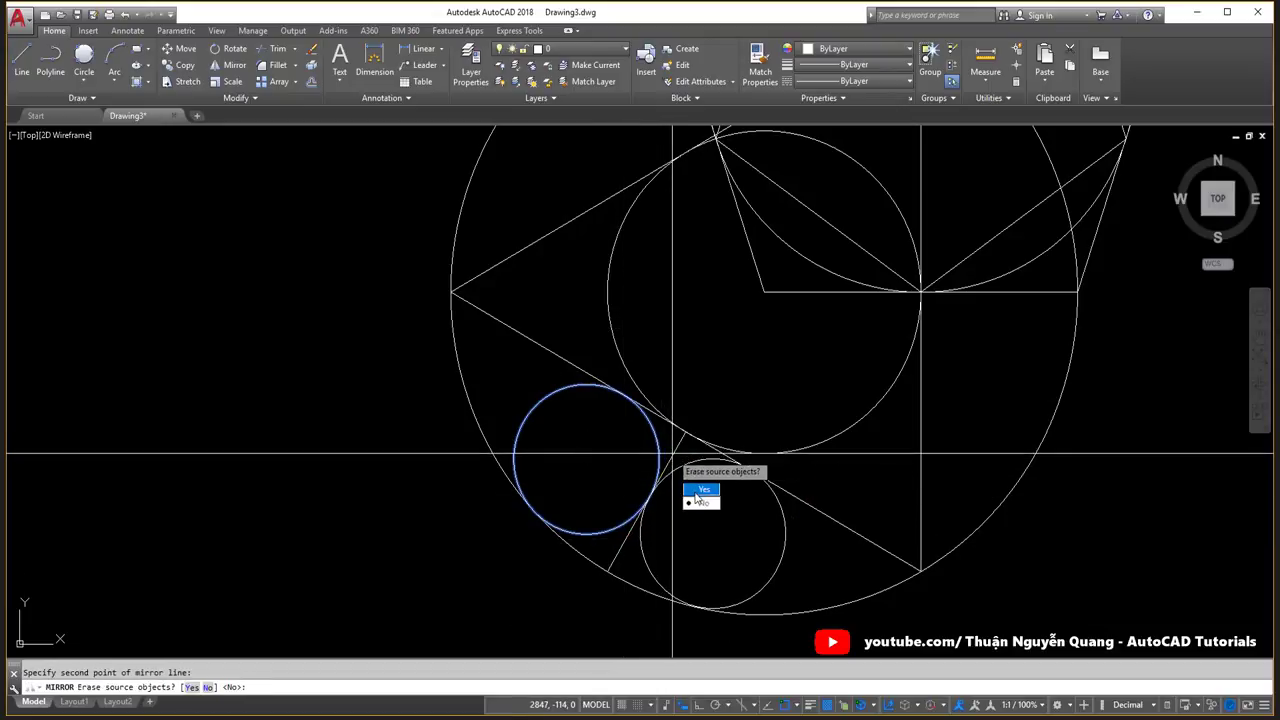
pyautogui.write('n')
pyautogui.press('Return')
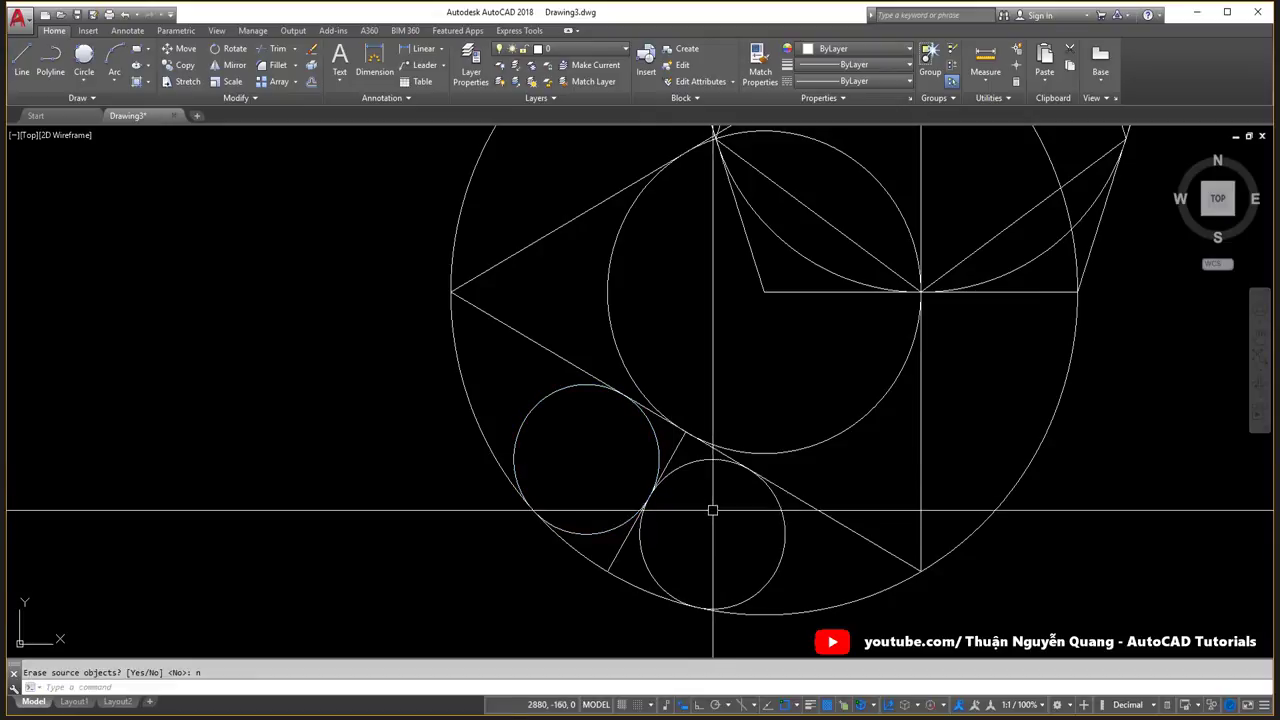
# Delete a stray object and switch to the exercise sheet in Photos.
pyautogui.click(84, 82)
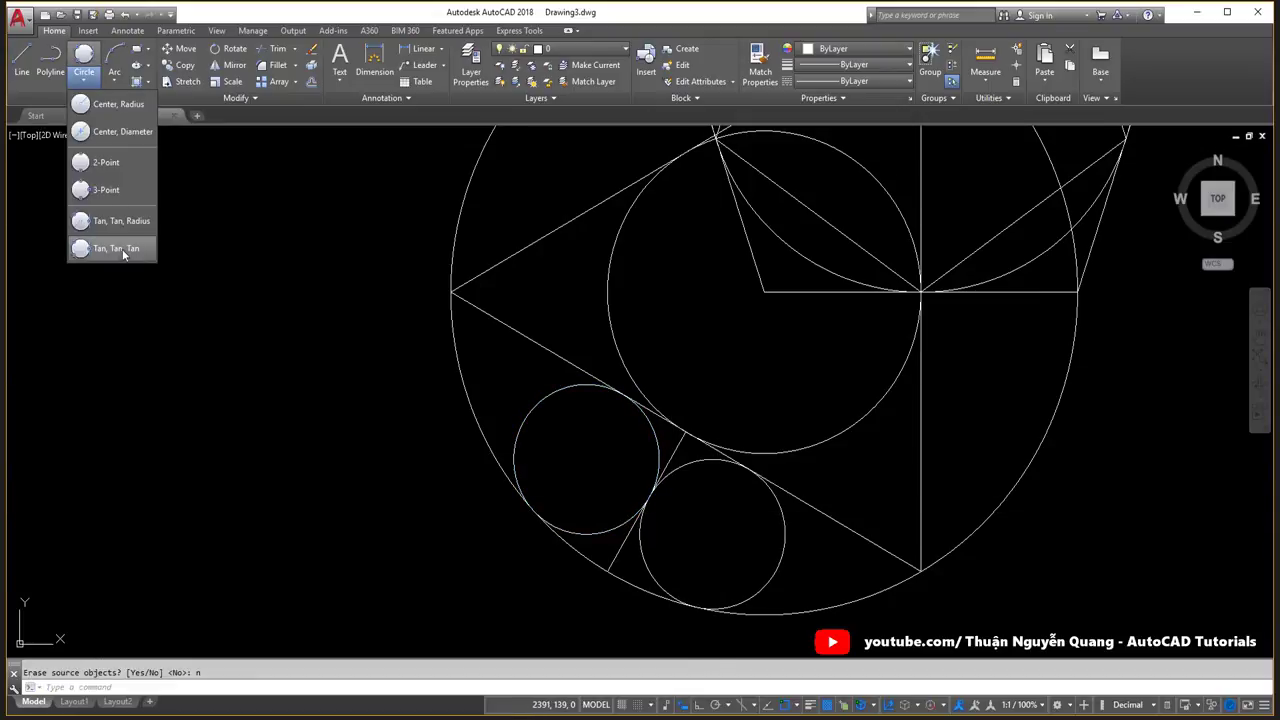
pyautogui.click(623, 534)
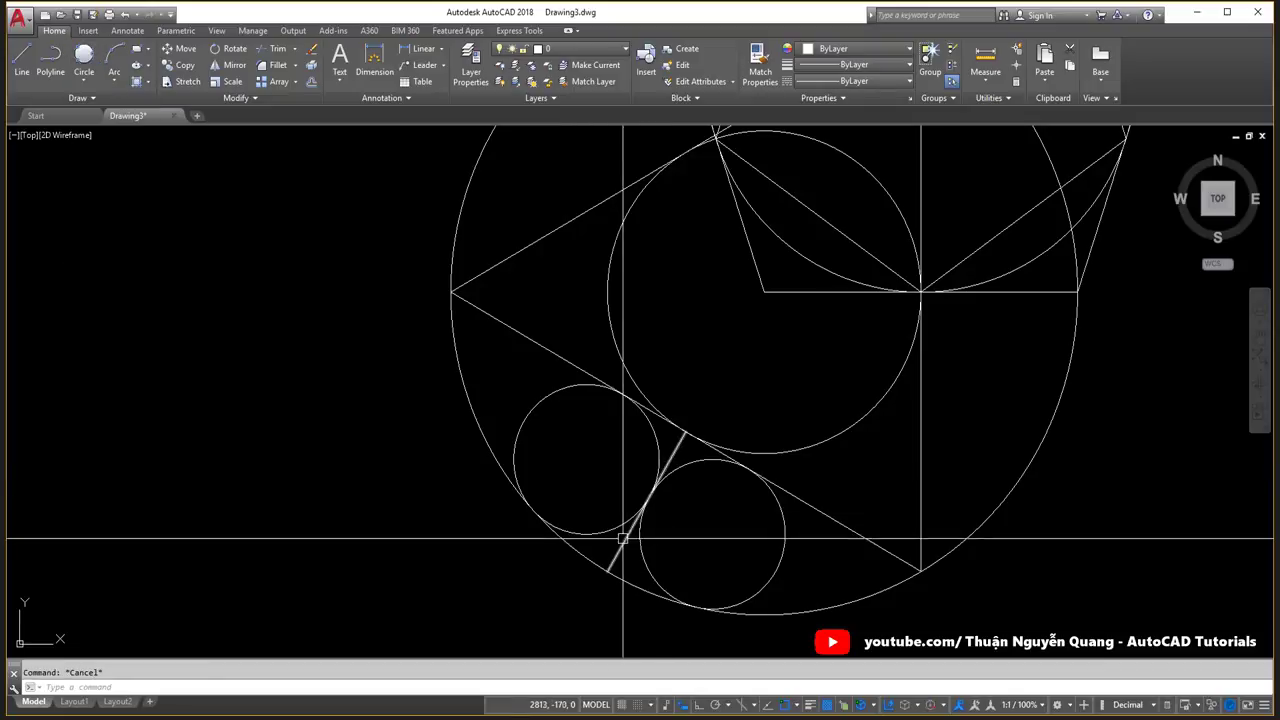
pyautogui.click(629, 534)
pyautogui.press('Delete')
pyautogui.scroll(-6, 686, 420)
pyautogui.scroll(-2, 686, 420)
pyautogui.hotkey('alt', 'Tab')
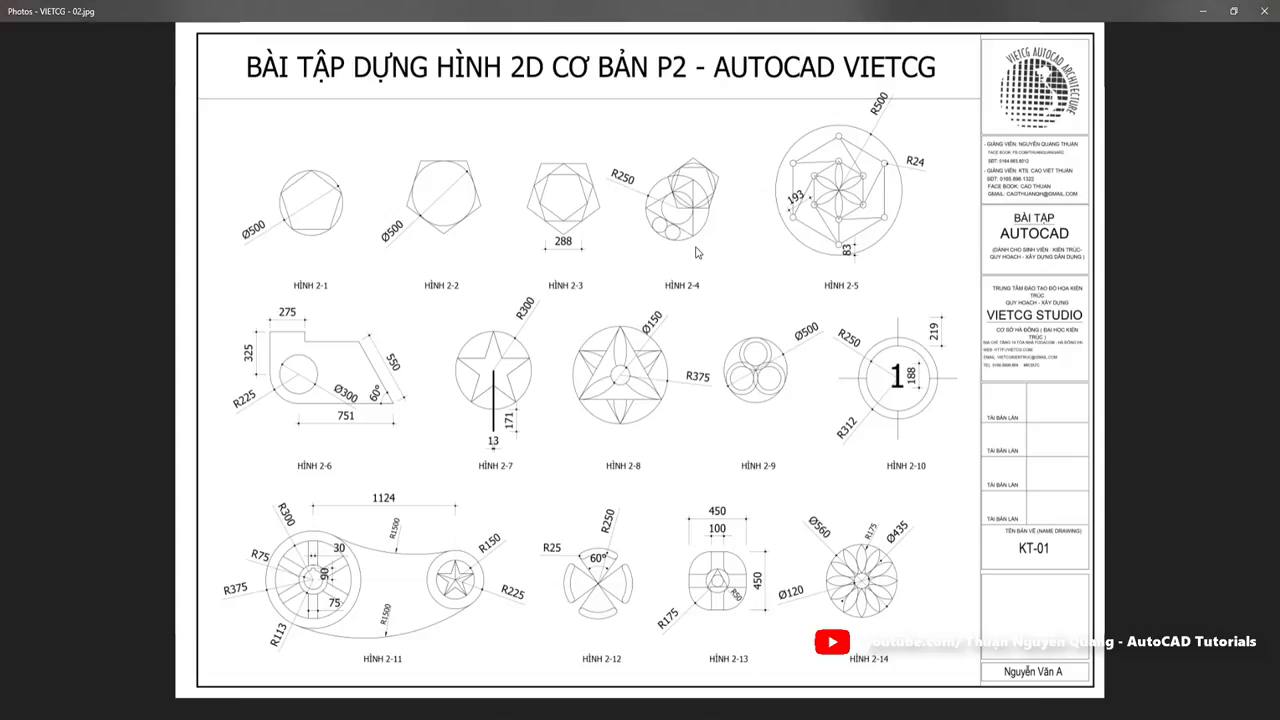
# Magnify the sheet and mark the HÌNH 2-4 label and drawing in red.
pyautogui.hotkey('ctrl', '1')
pyautogui.keyDown('ctrl'); pyautogui.moveTo(617, 301); pyautogui.dragTo(716, 338); pyautogui.keyUp('ctrl')
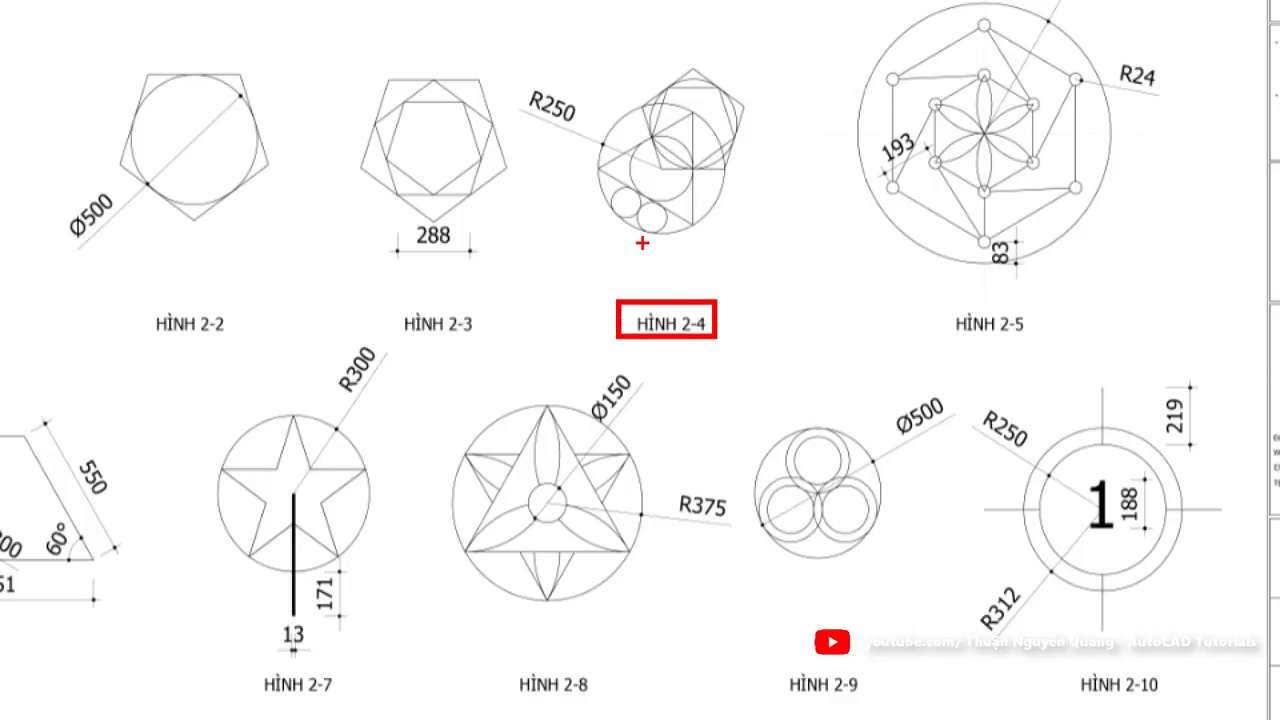
pyautogui.keyDown('shift'); pyautogui.moveTo(642, 242); pyautogui.dragTo(698, 242); pyautogui.keyUp('shift')
pyautogui.press('Escape')
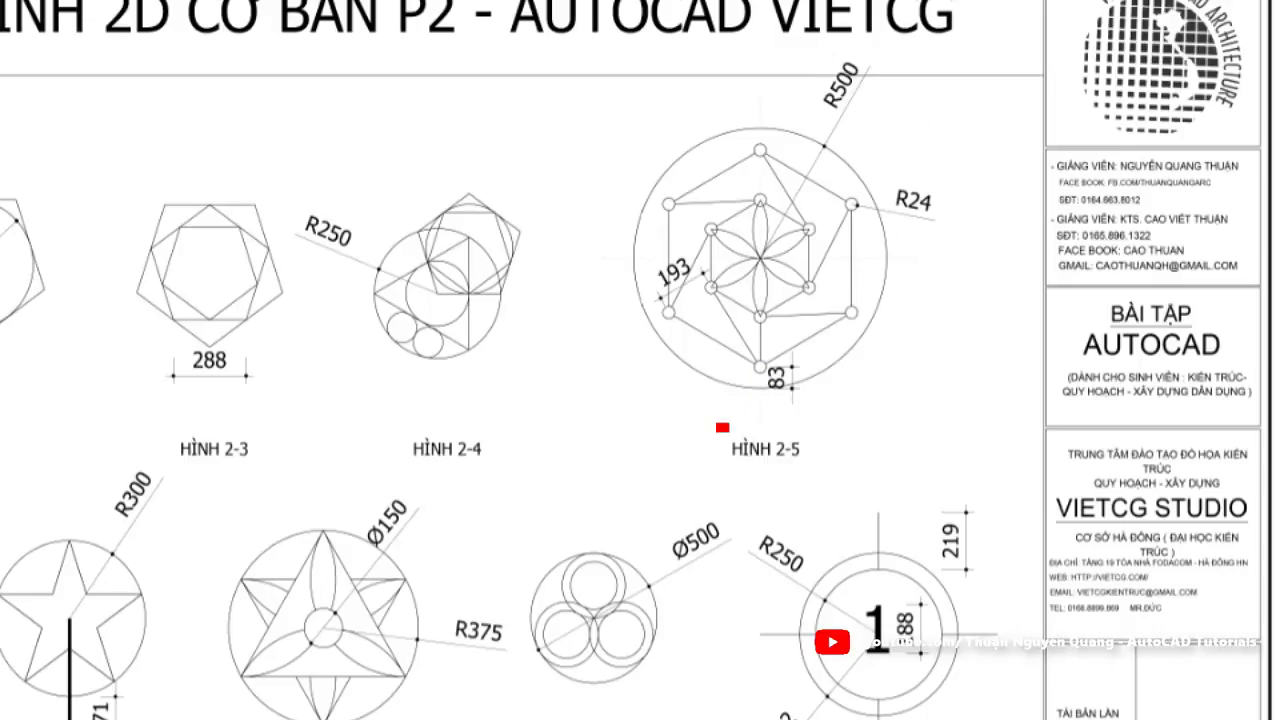
# Mark the HÌNH 2-5 label and its R500 radius, then clear the marks.
pyautogui.keyDown('ctrl'); pyautogui.moveTo(722, 427); pyautogui.dragTo(838, 483); pyautogui.keyUp('ctrl')
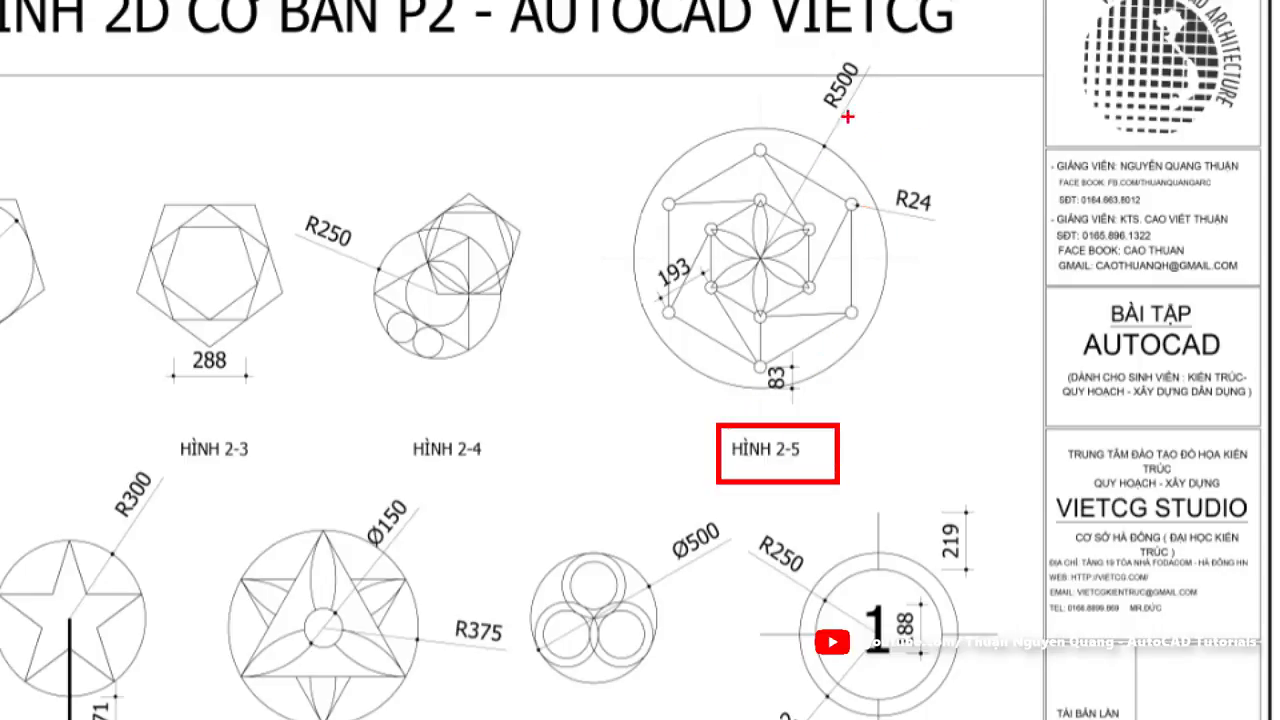
pyautogui.keyDown('shift'); pyautogui.moveTo(760, 260); pyautogui.dragTo(825, 148); pyautogui.keyUp('shift')
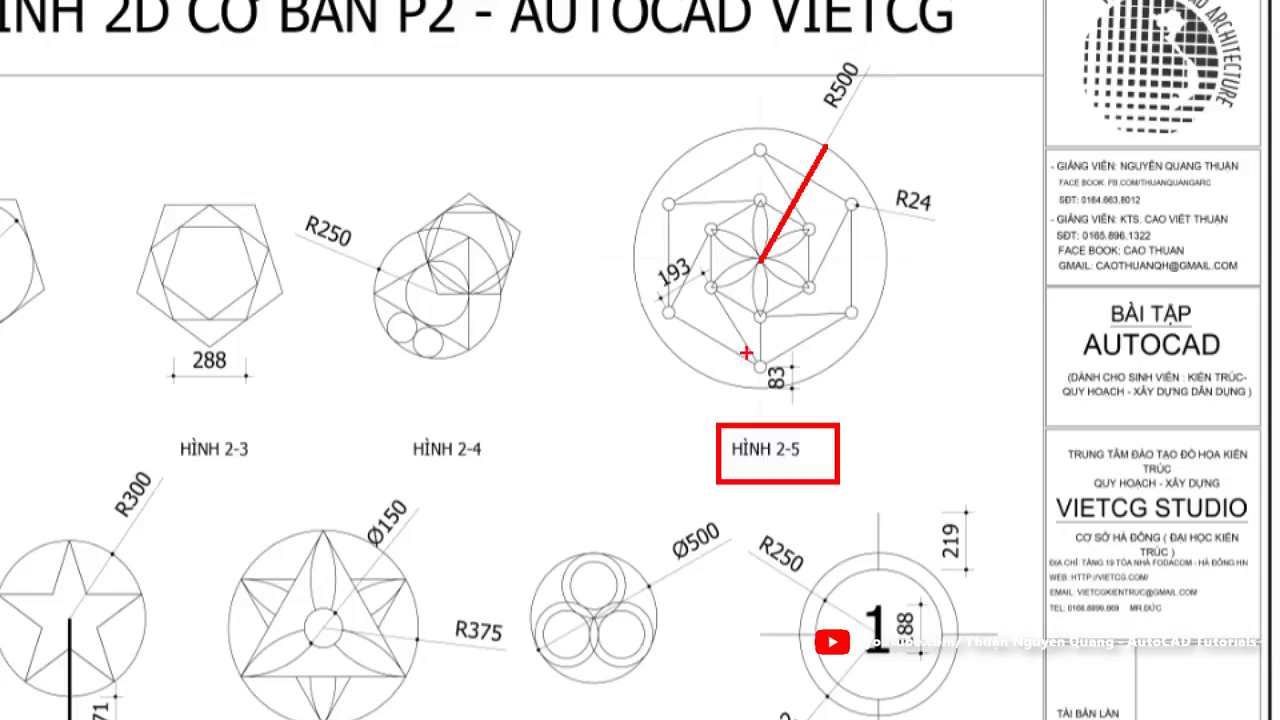
pyautogui.press('Escape')
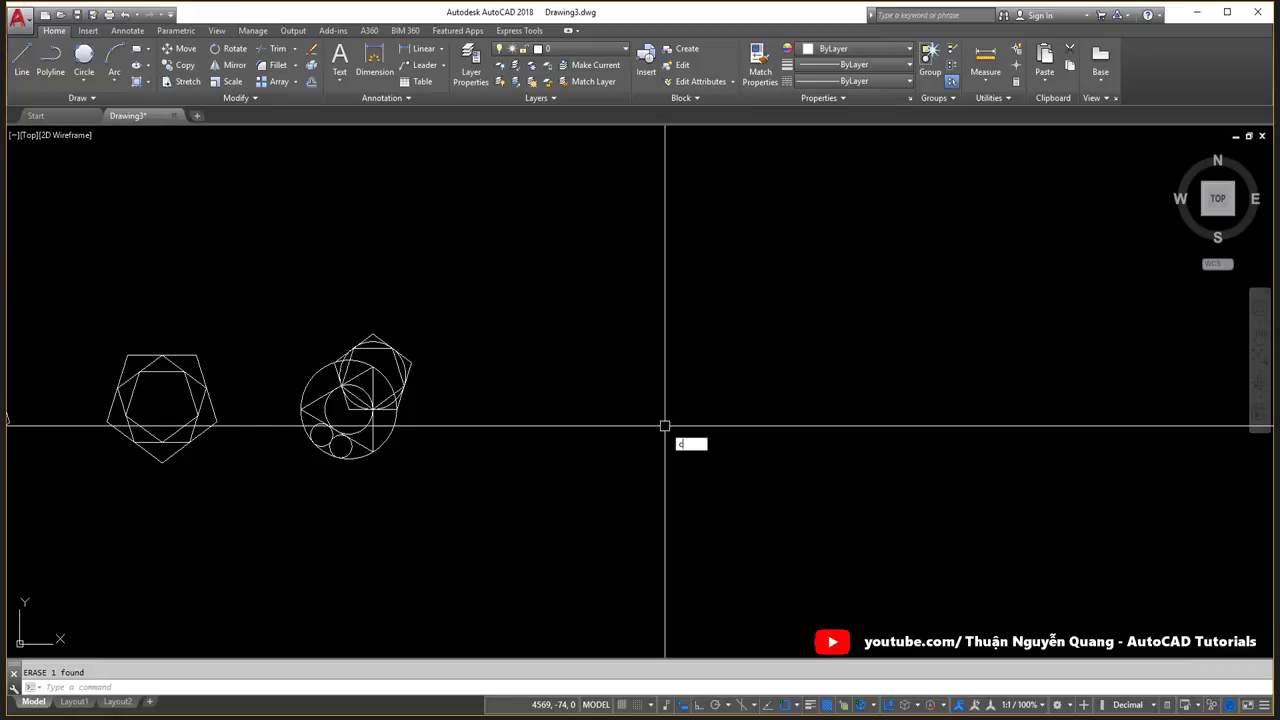
# Draw HÌNH 2-5's outer circle with radius 500.
pyautogui.write('c')
pyautogui.press('Return')
pyautogui.click(594, 408)
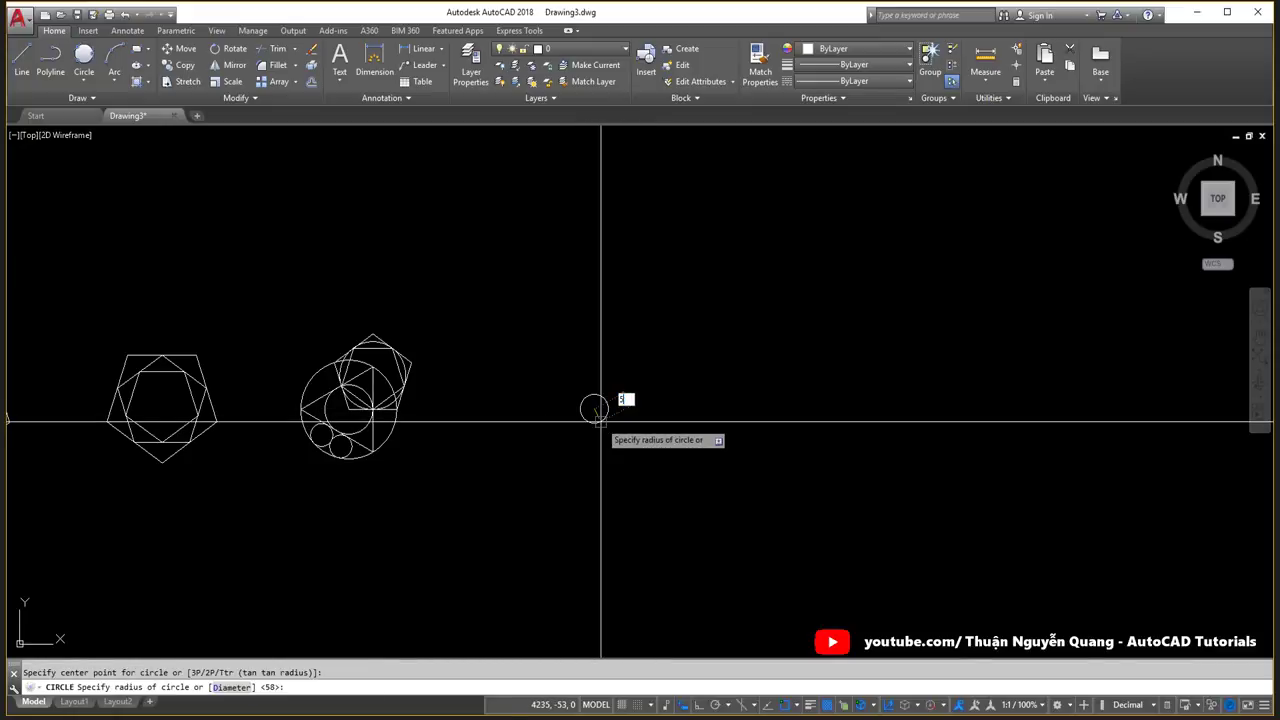
pyautogui.write('500')
pyautogui.press('Return')
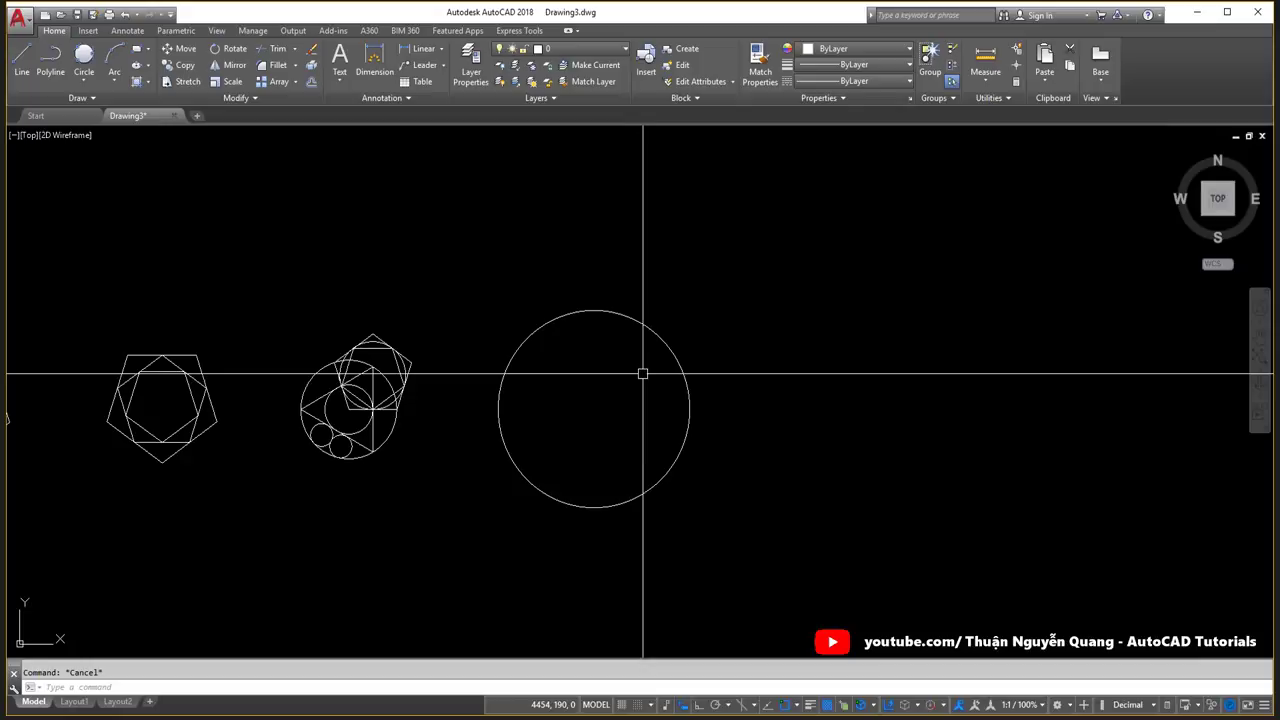
# Offset the outer circle 83 inward to create a concentric inner circle.
pyautogui.write('c')
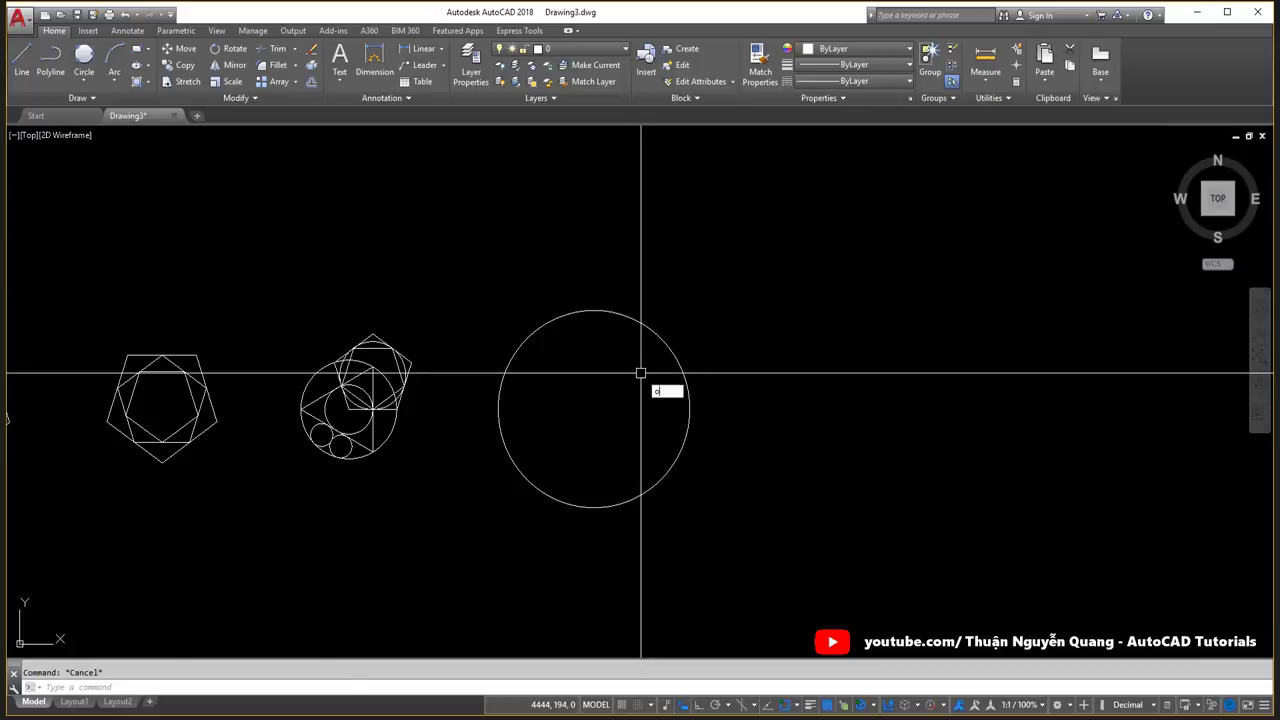
pyautogui.press('Return')
pyautogui.write('80')
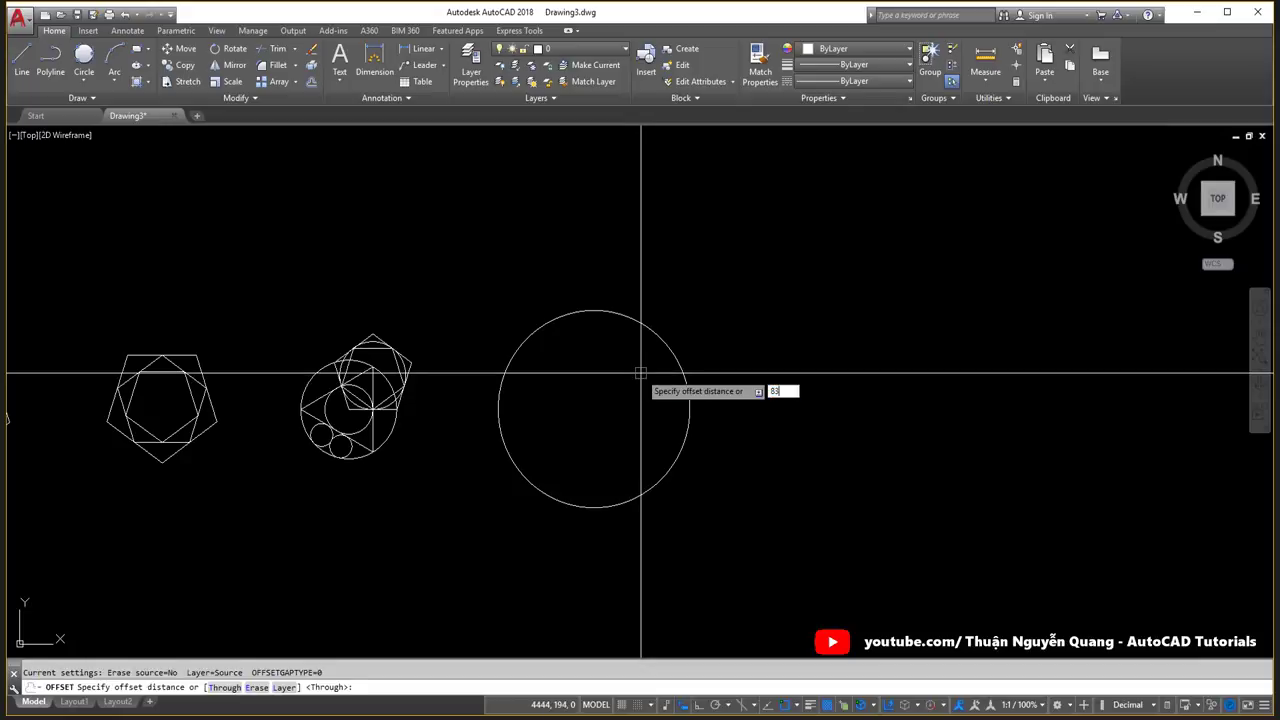
pyautogui.press('Return')
pyautogui.click(660, 334)
pyautogui.click(620, 360)
pyautogui.scroll(2, 620, 353)
pyautogui.press('Escape')
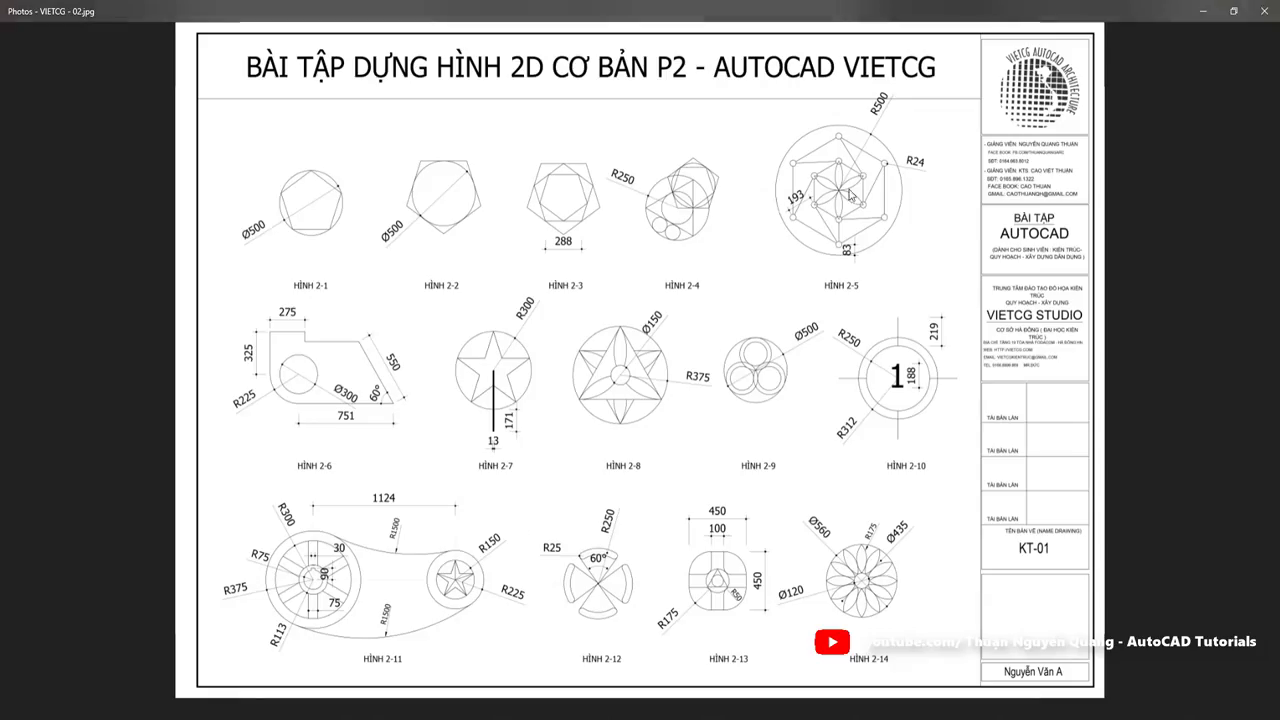
# Magnify HÌNH 2-5 and outline its hexagon in red, then clear the mark.
pyautogui.hotkey('ctrl', '1')
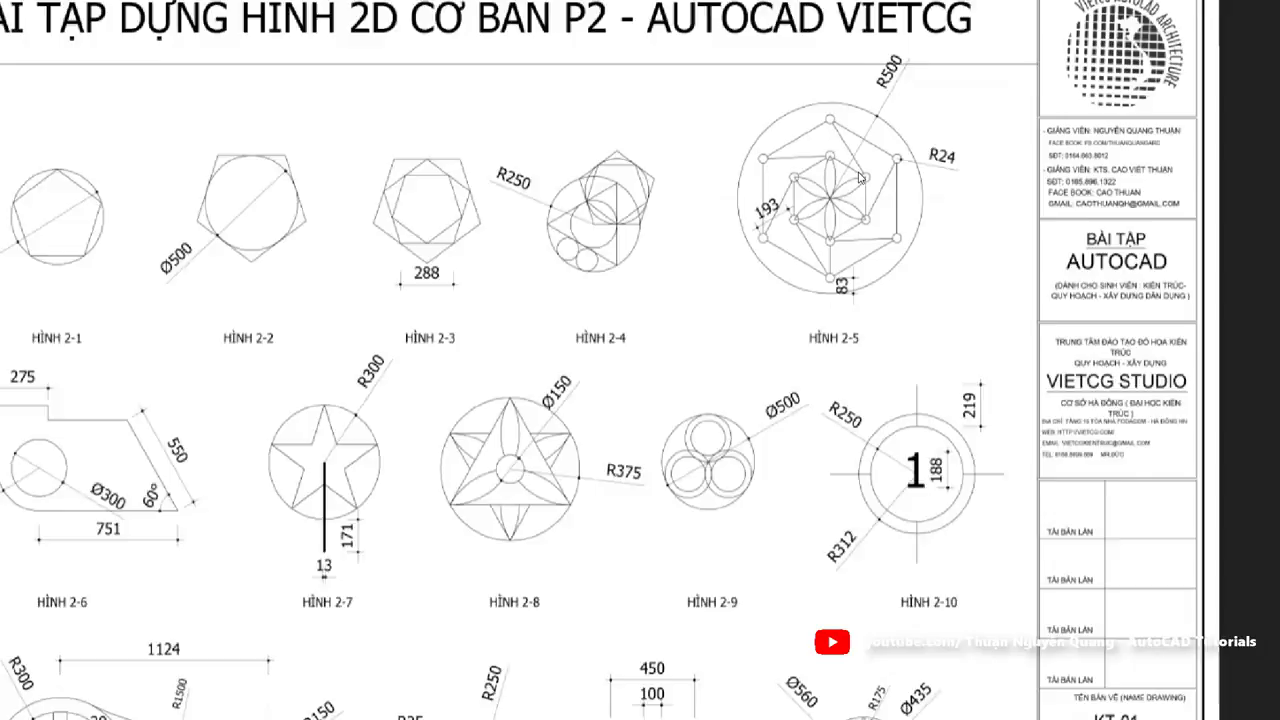
pyautogui.click(836, 122)
pyautogui.moveTo(836, 120)
pyautogui.mouseDown()
pyautogui.moveTo(770, 149)
pyautogui.moveTo(736, 224)
pyautogui.moveTo(805, 326)
pyautogui.moveTo(918, 310)
pyautogui.moveTo(943, 208)
pyautogui.moveTo(832, 118)
pyautogui.mouseUp()
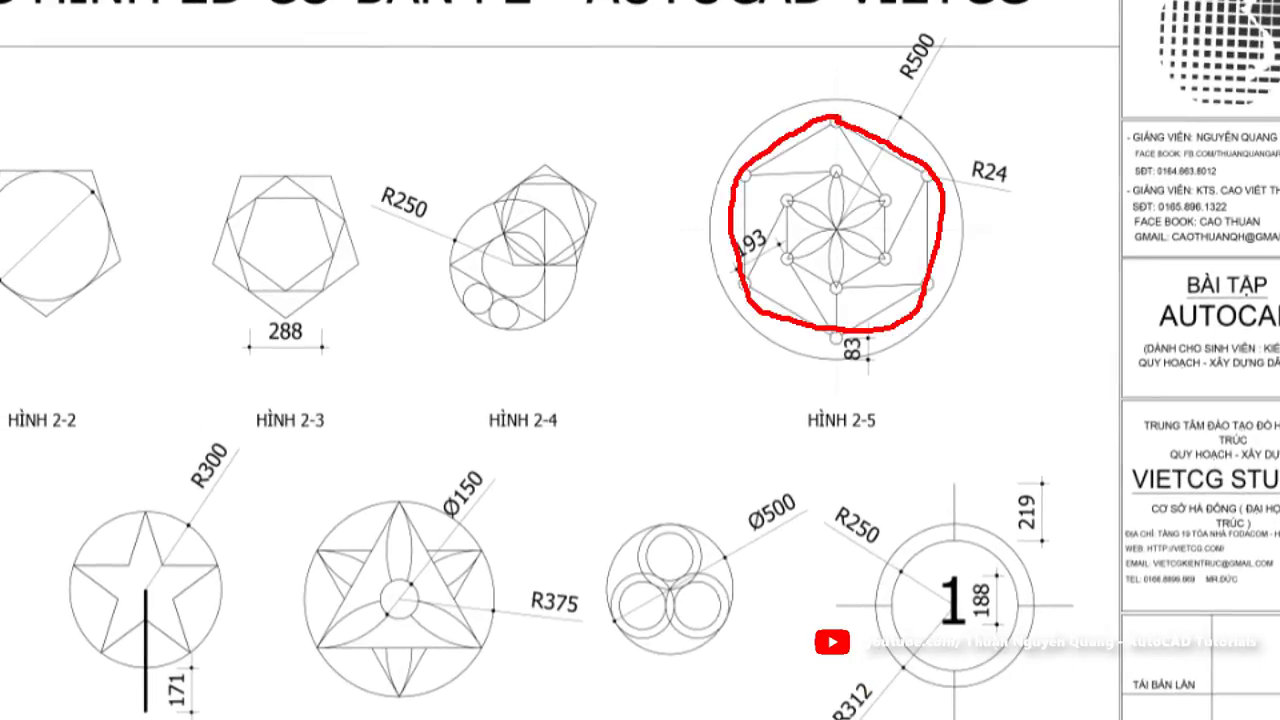
pyautogui.press('Escape')
# Magnify again and mark the small R24 node circles on the hexagon.
pyautogui.hotkey('ctrl', '1')
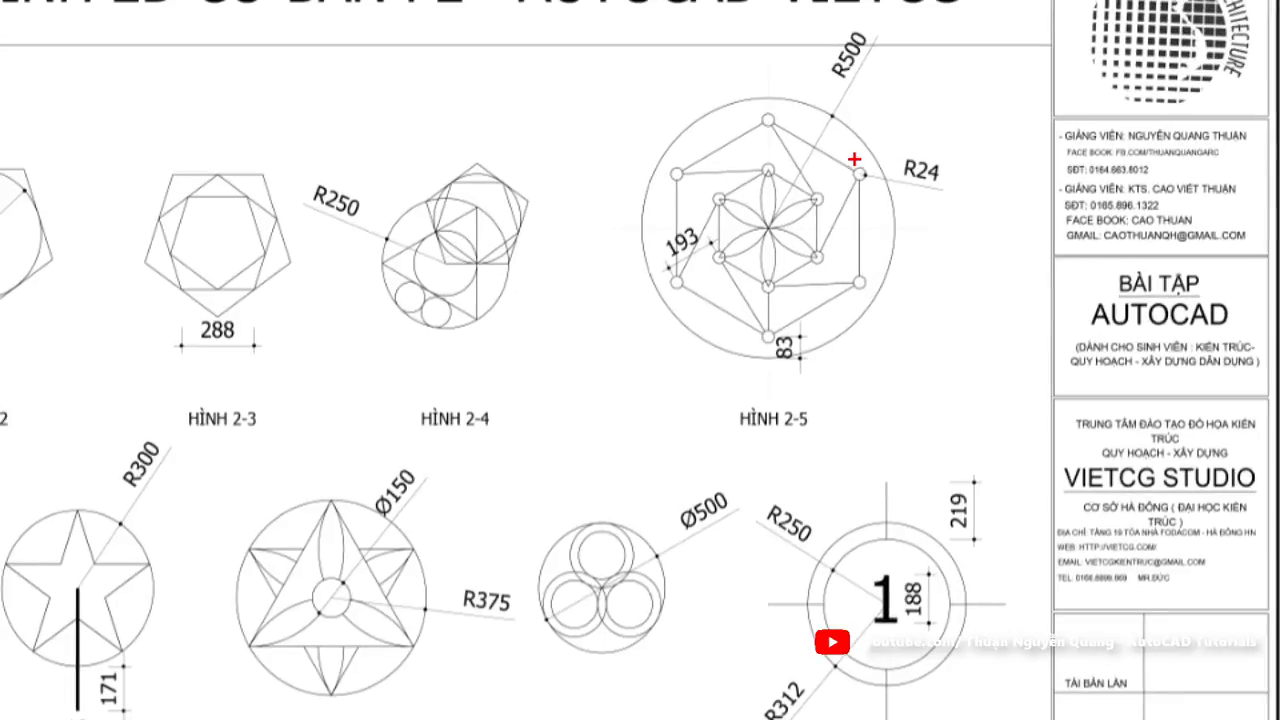
pyautogui.keyDown('ctrl'); pyautogui.moveTo(849, 160); pyautogui.dragTo(869, 195); pyautogui.keyUp('ctrl')
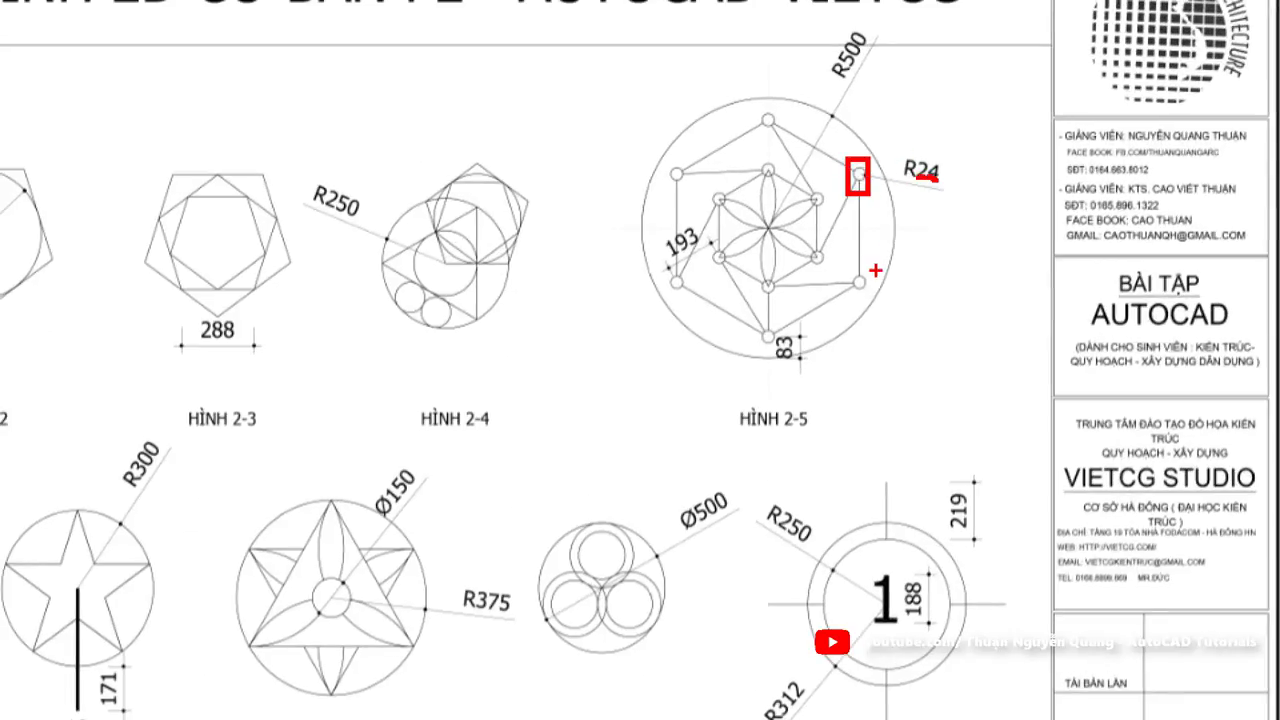
pyautogui.moveTo(813, 258); pyautogui.dragTo(829, 244)
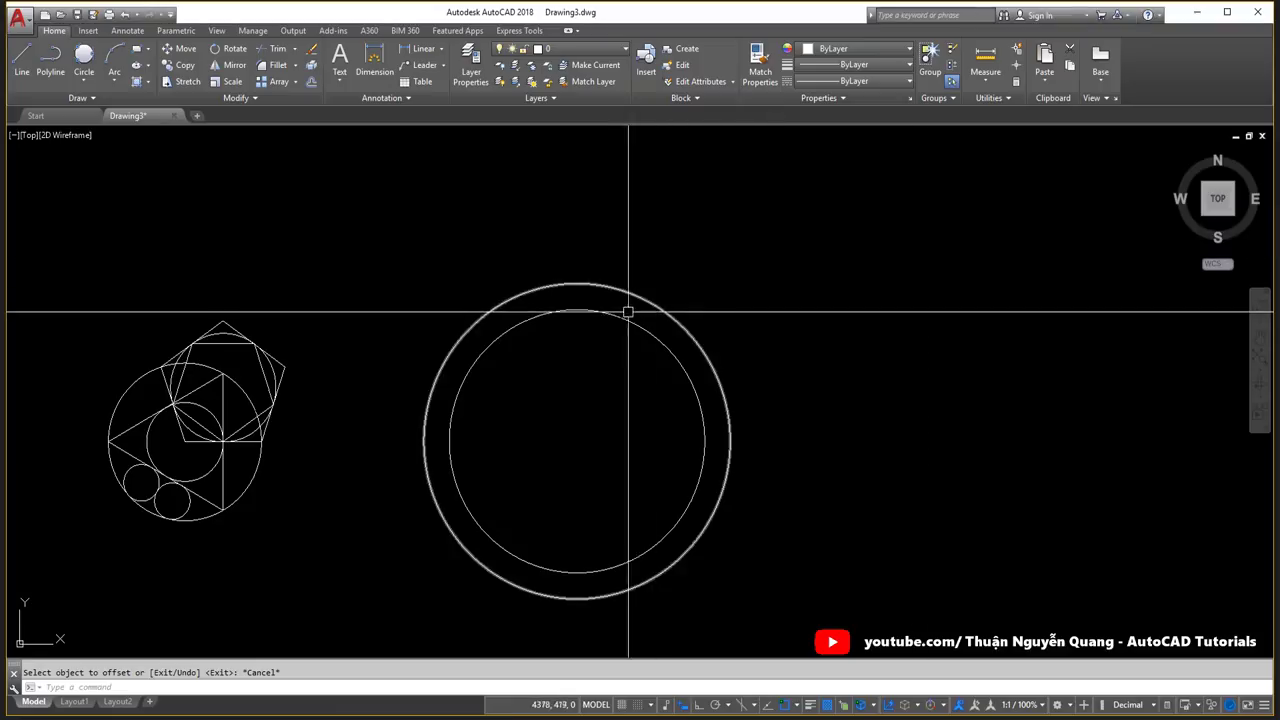
# Draw a small circle and move it onto the top of the inner ring.
pyautogui.scroll(2, 720, 283)
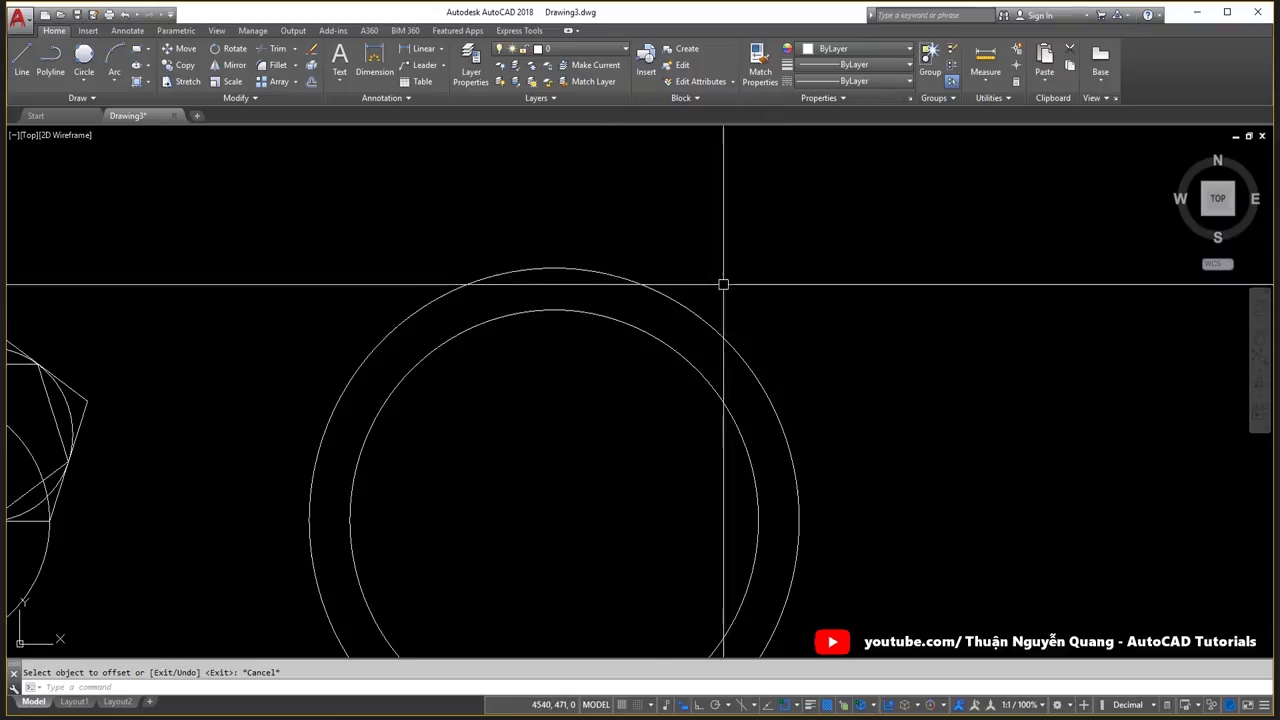
pyautogui.write('c')
pyautogui.press('Return')
pyautogui.click(797, 251)
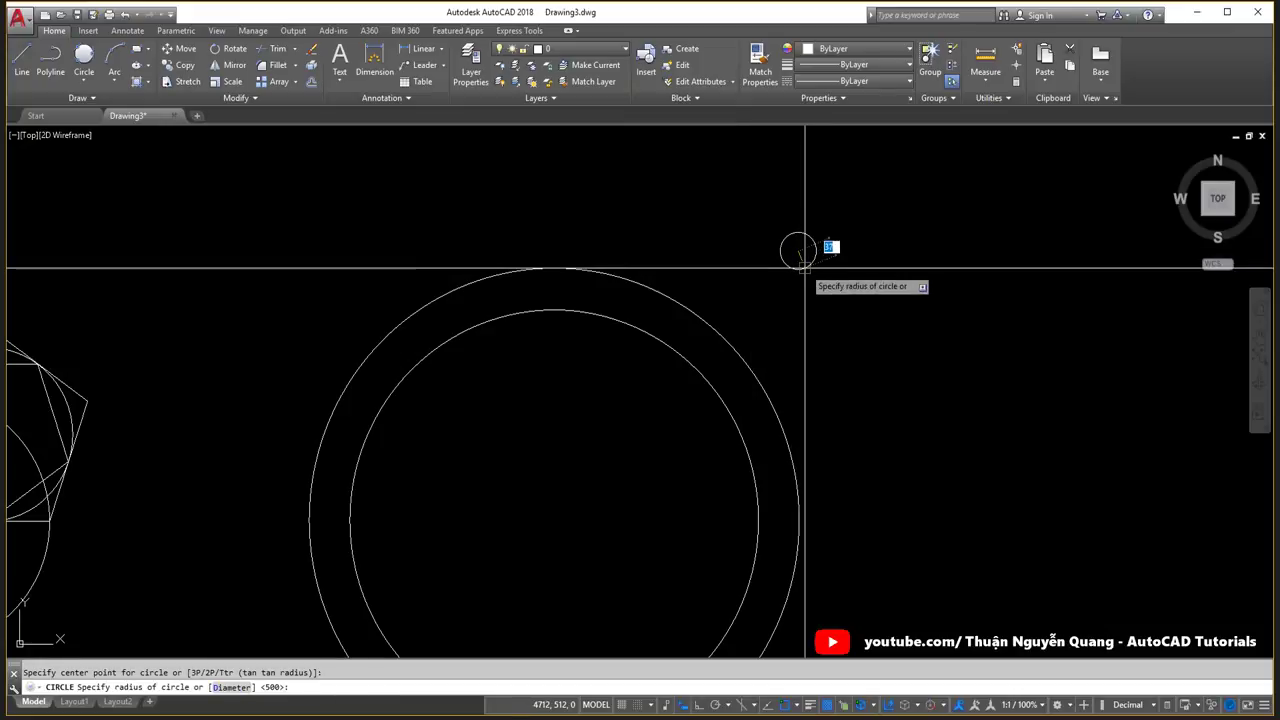
pyautogui.click(800, 251)
pyautogui.click(797, 252)
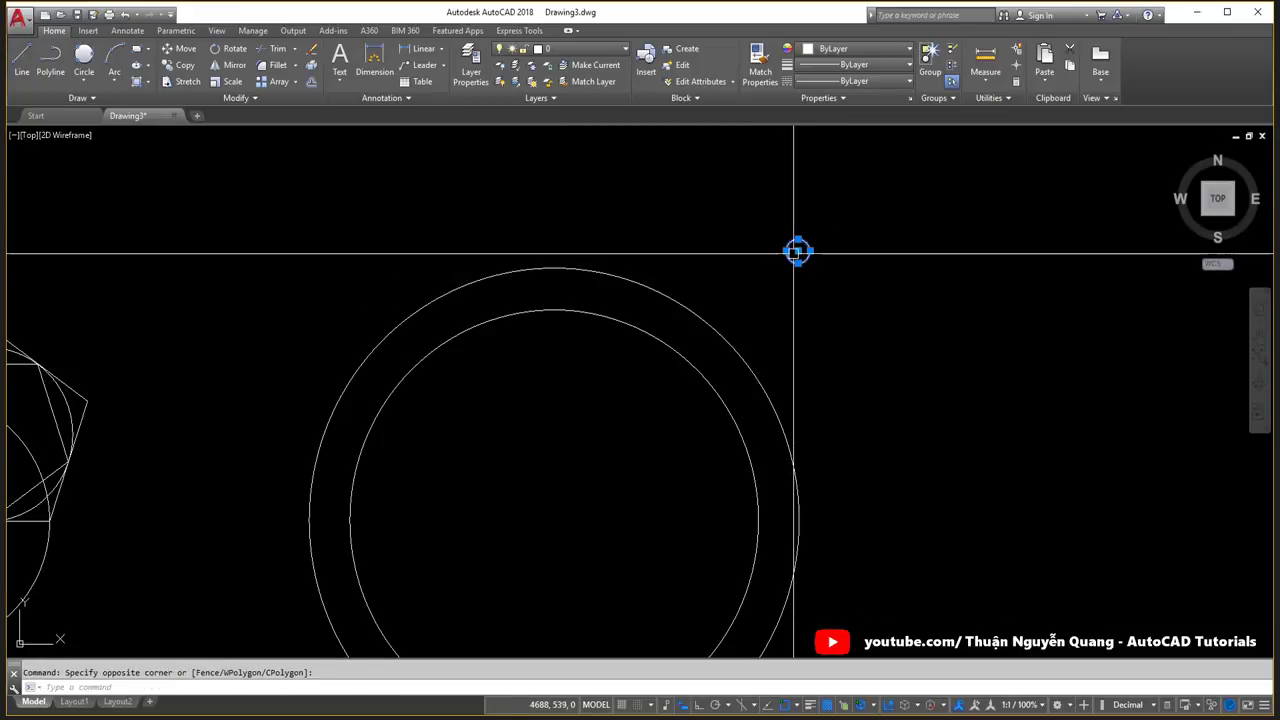
pyautogui.click(797, 251)
pyautogui.write('m')
pyautogui.press('Return')
pyautogui.click(797, 251)
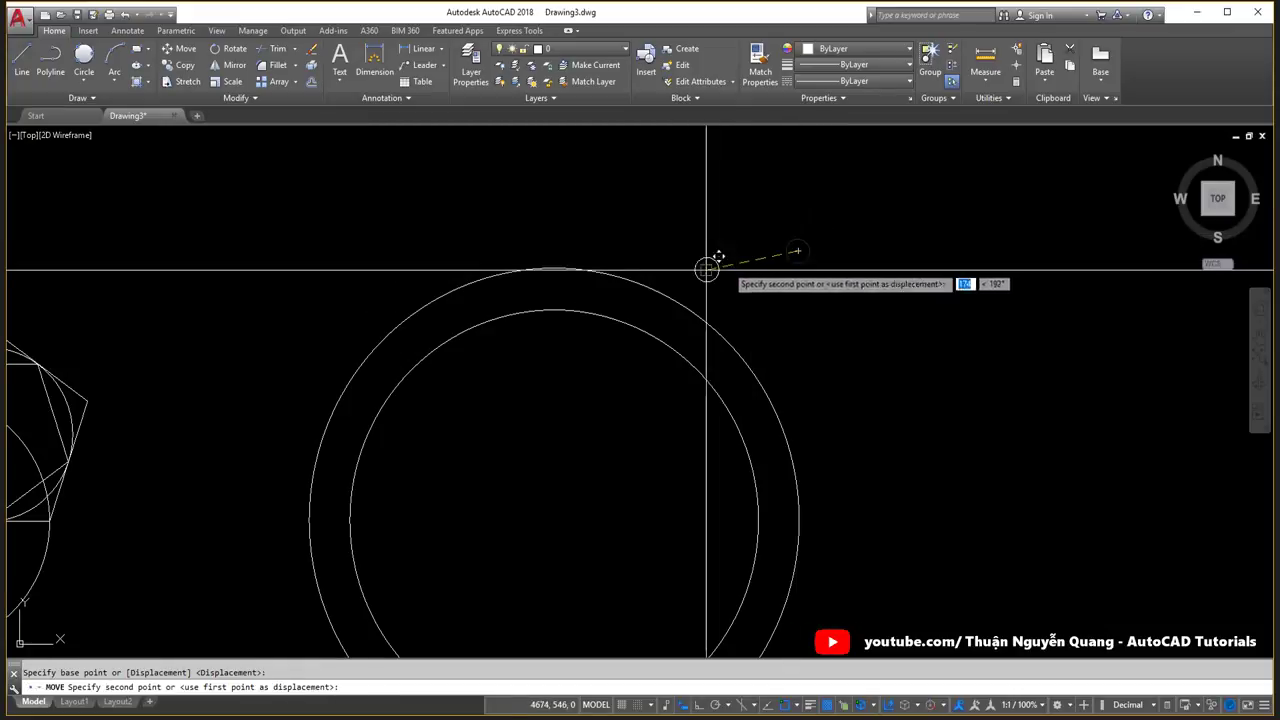
pyautogui.click(556, 308)
# Select then deselect the inner circle and switch to the exercise sheet.
pyautogui.moveTo(643, 306); pyautogui.dragTo(667, 269, button='middle')
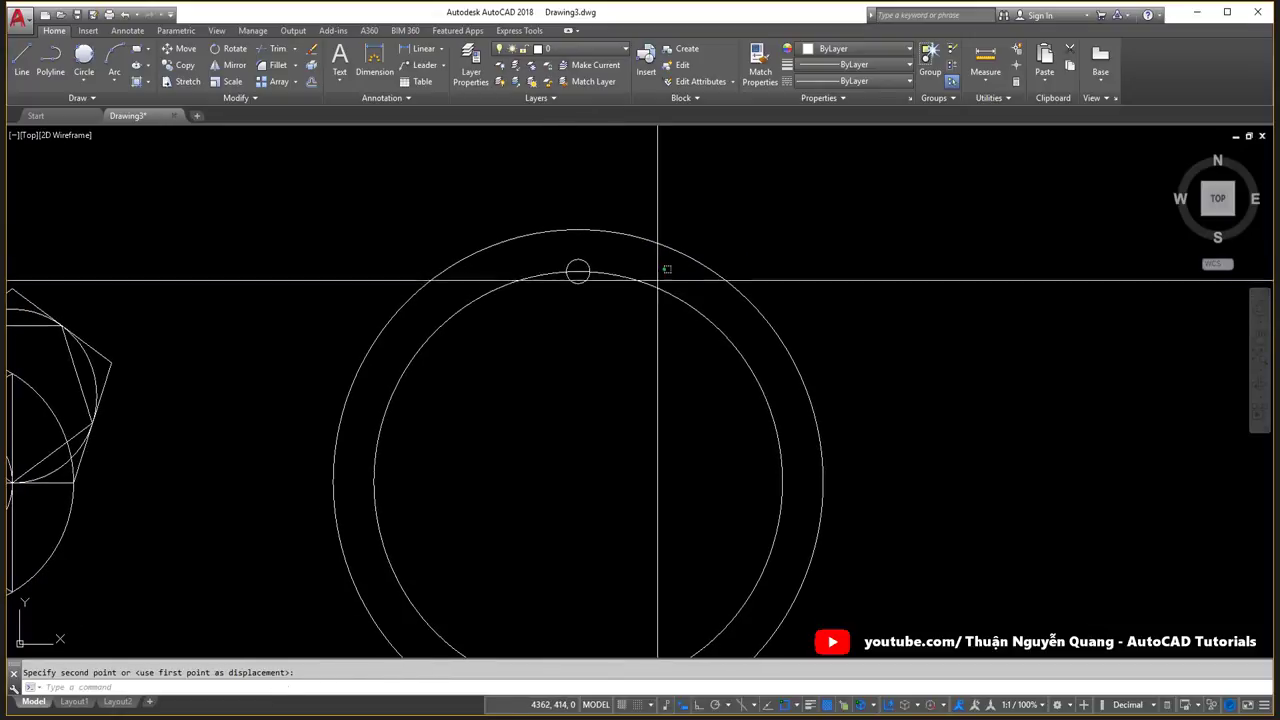
pyautogui.click(657, 280)
pyautogui.click(632, 349)
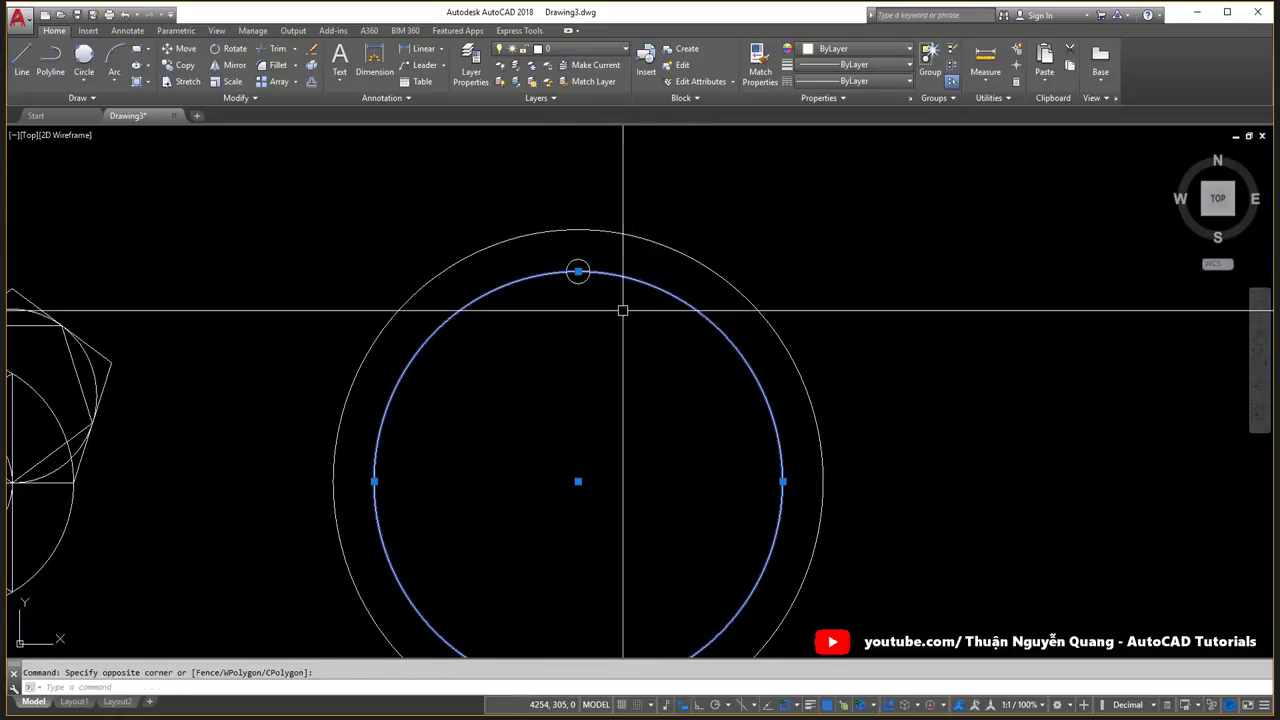
pyautogui.press('Escape')
pyautogui.hotkey('alt', 'Tab')
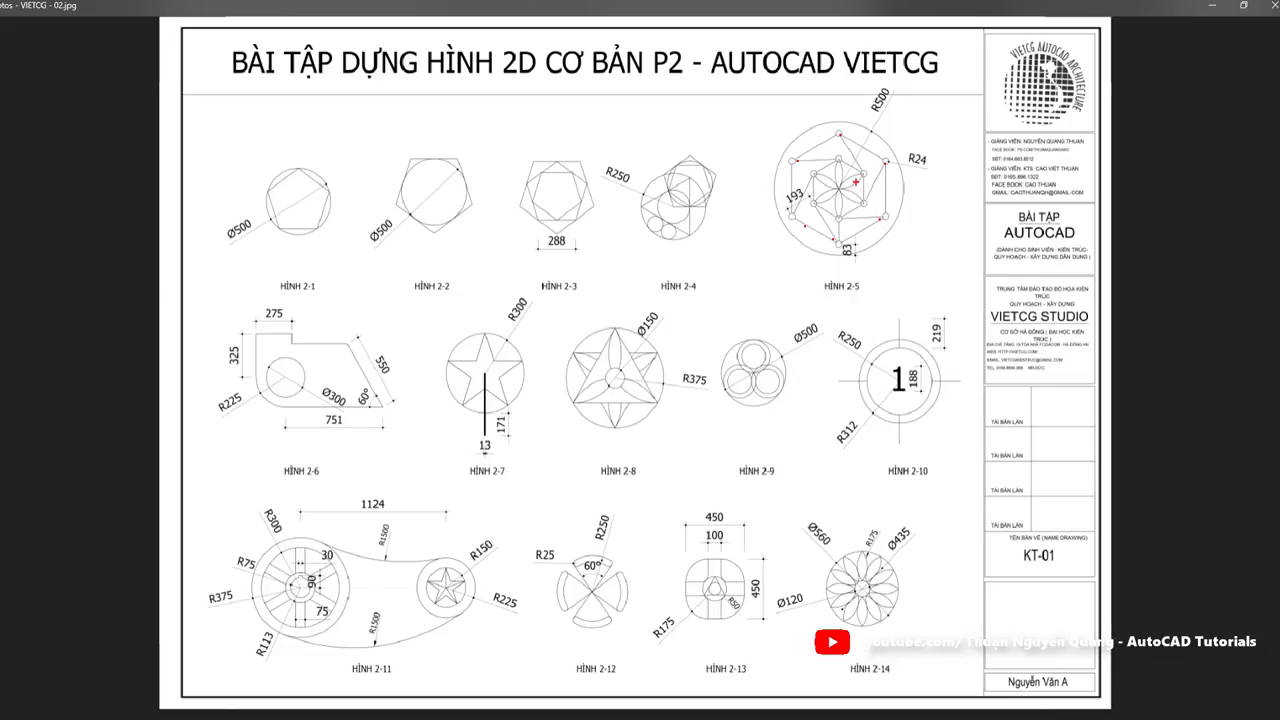
# Window-select the small circle atop the ring and launch ARRAYCLASSIC via ARR.
pyautogui.hotkey('alt', 'Tab')
pyautogui.scroll(-2, 686, 371)
pyautogui.click(648, 247)
pyautogui.press('Escape')
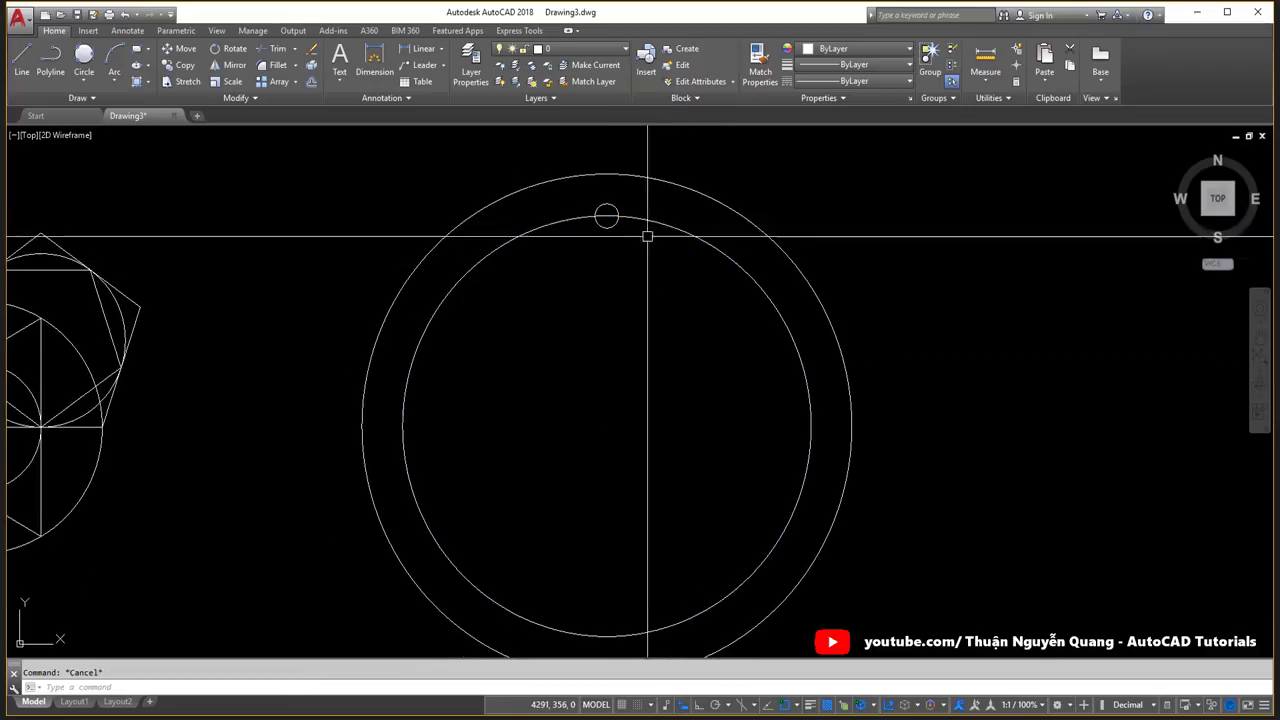
pyautogui.click(586, 194)
pyautogui.click(645, 255)
pyautogui.write('AR')
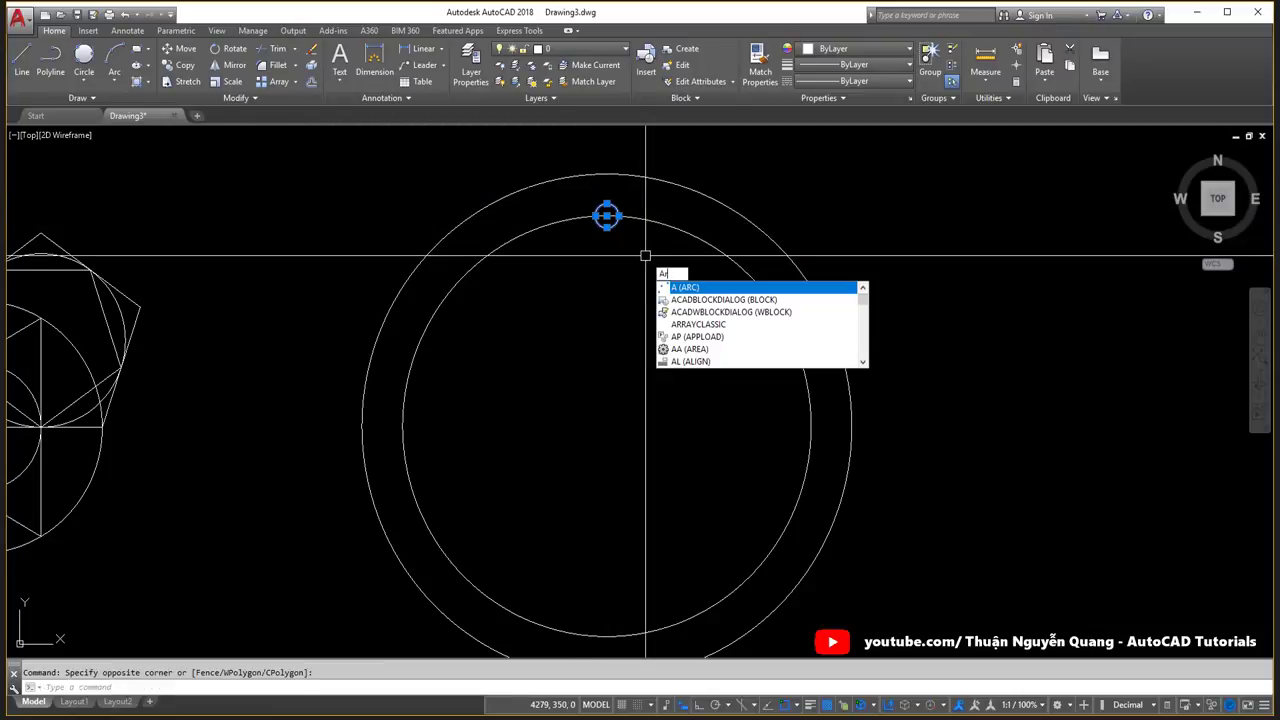
pyautogui.write('R')
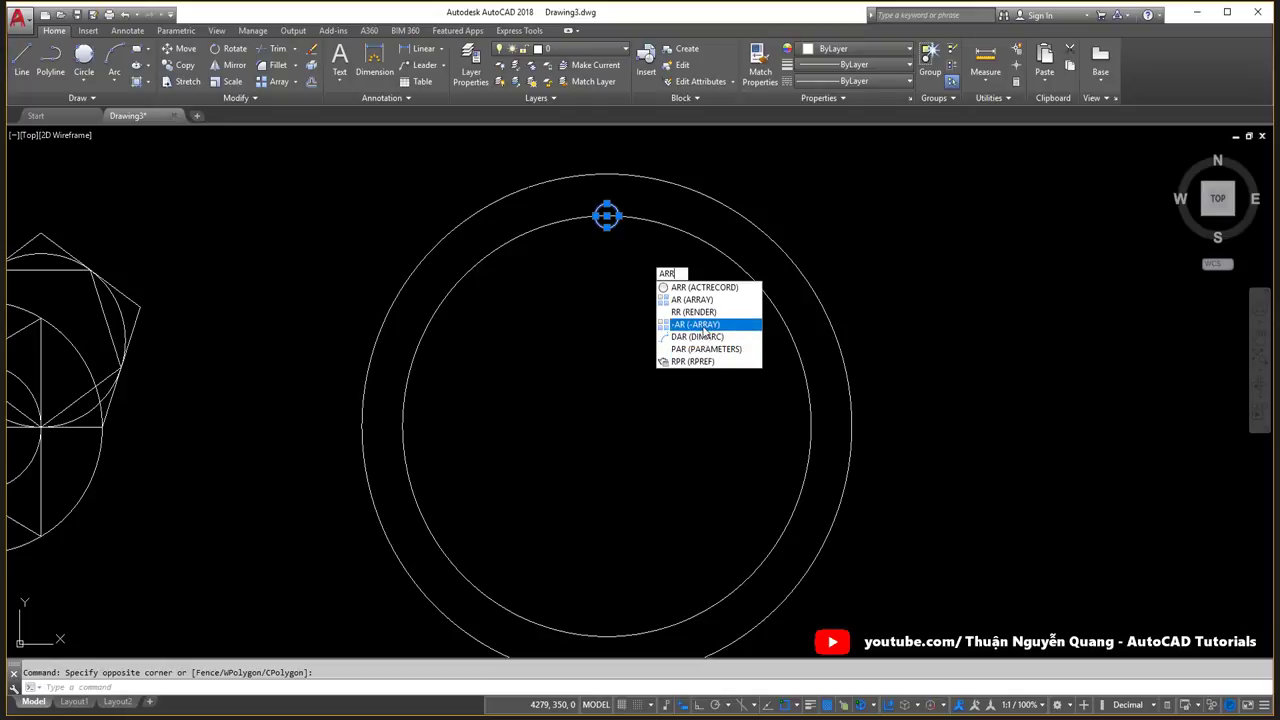
pyautogui.click(692, 299)
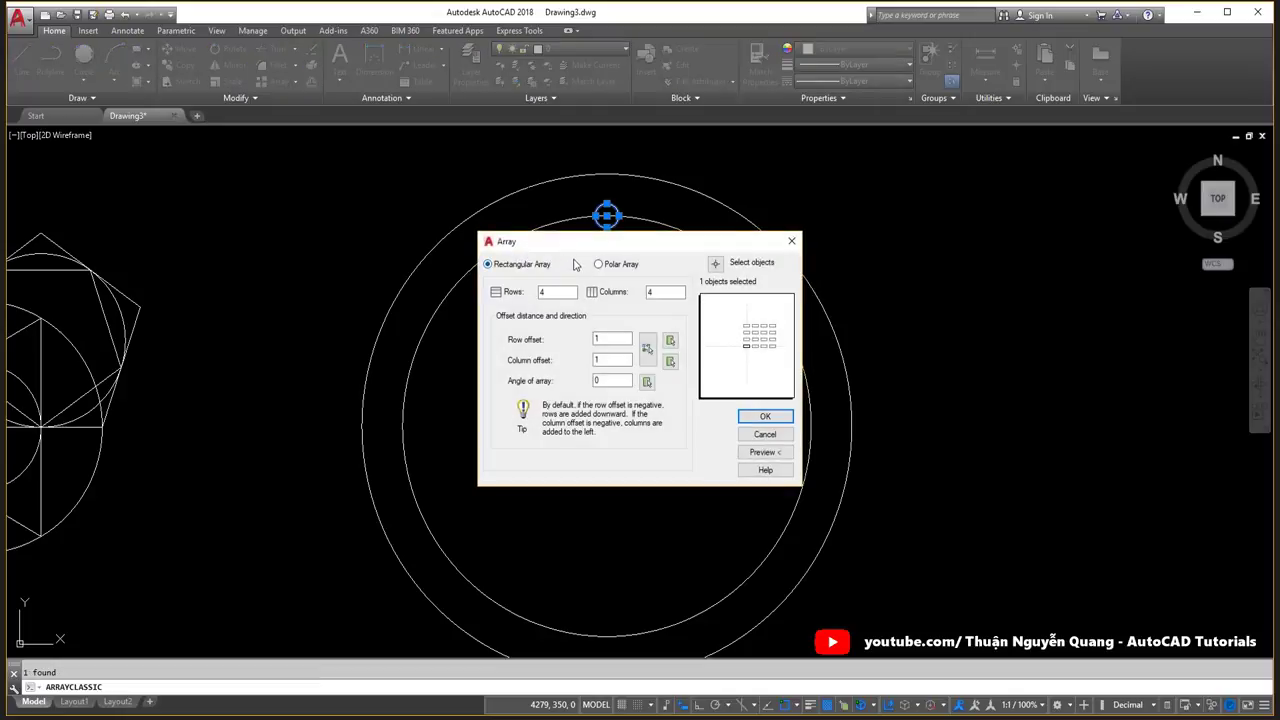
# Polar-array the small circle into 6 copies over 360° around the ring centre.
pyautogui.moveTo(560, 241); pyautogui.dragTo(260, 234)
pyautogui.click(316, 260)
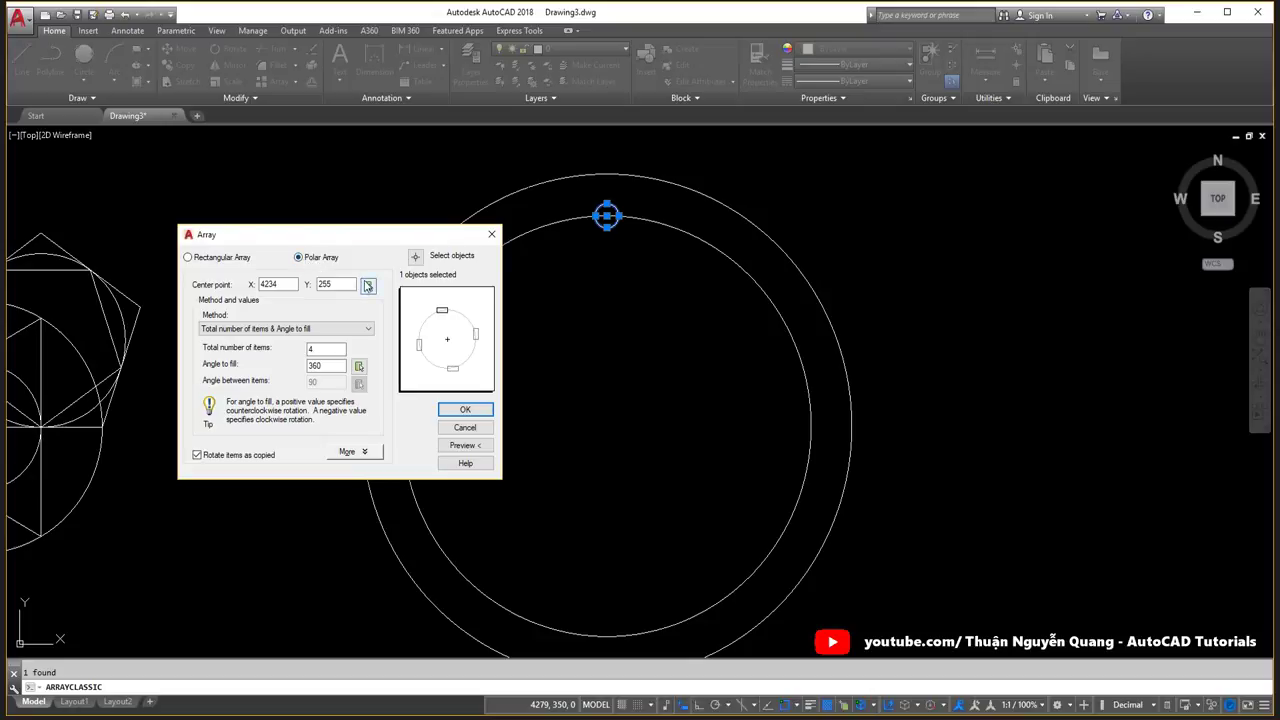
pyautogui.click(368, 287)
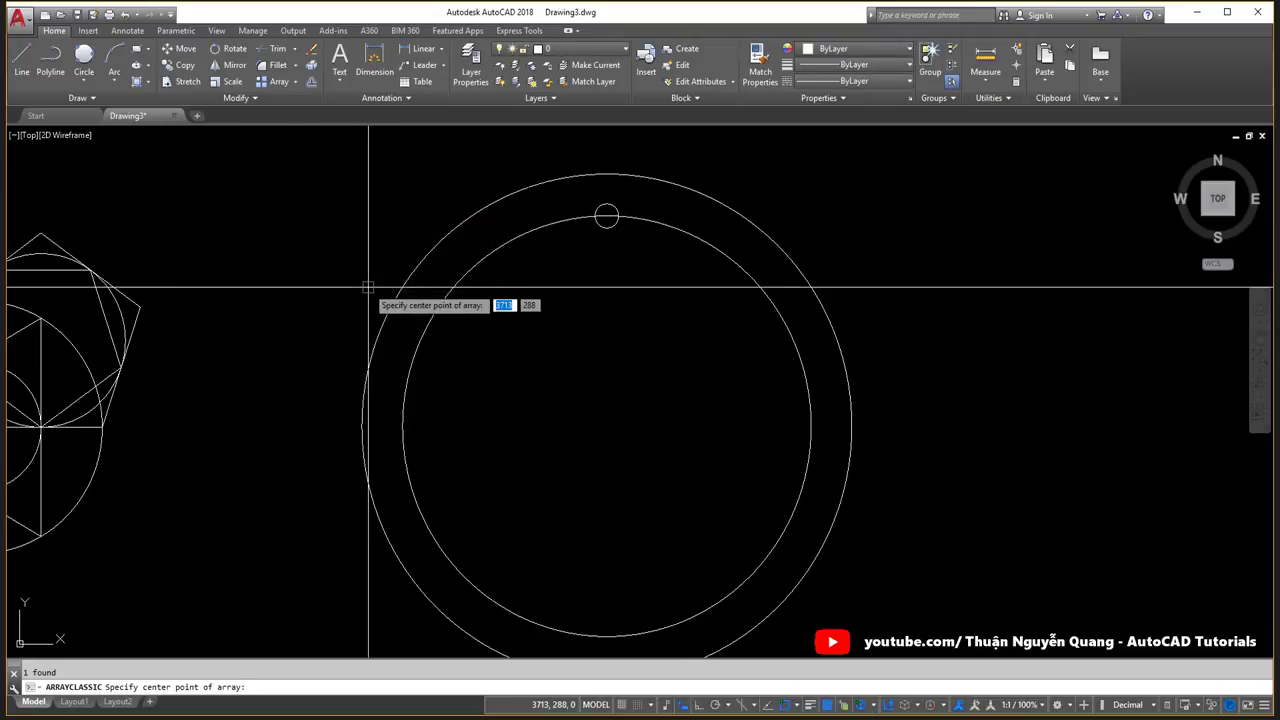
pyautogui.click(607, 426)
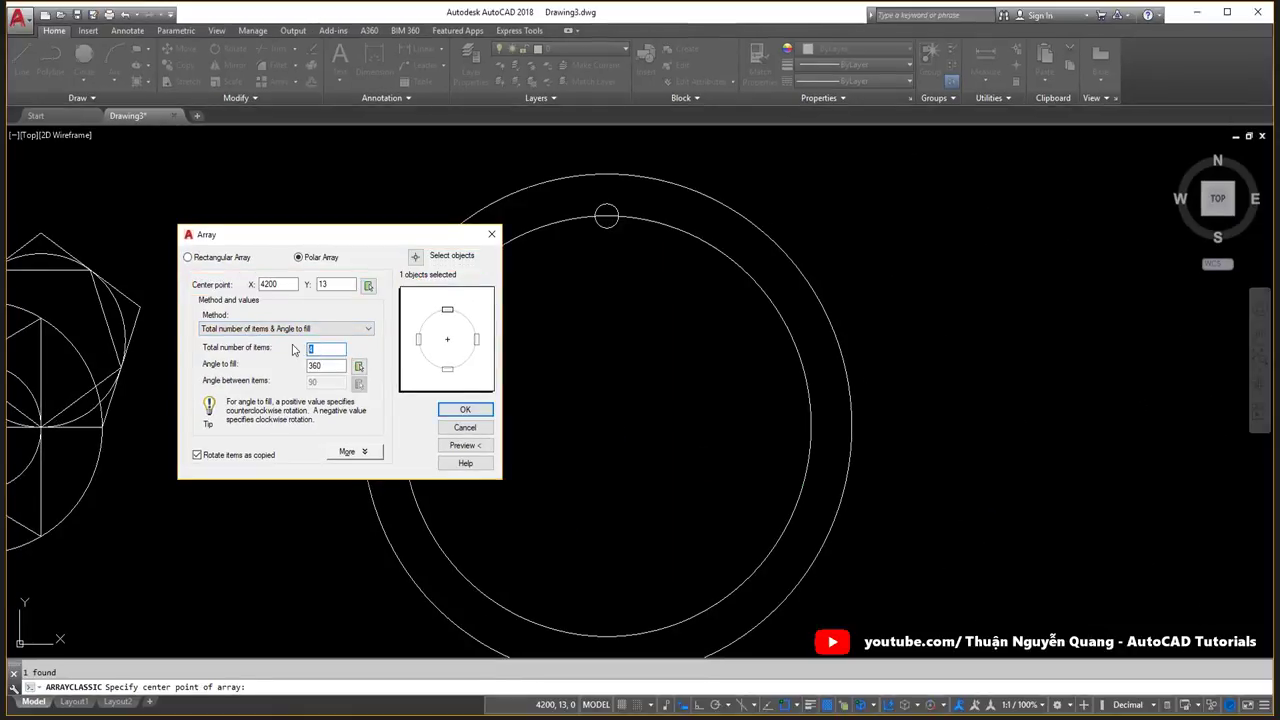
pyautogui.write('6')
pyautogui.press('Tab')
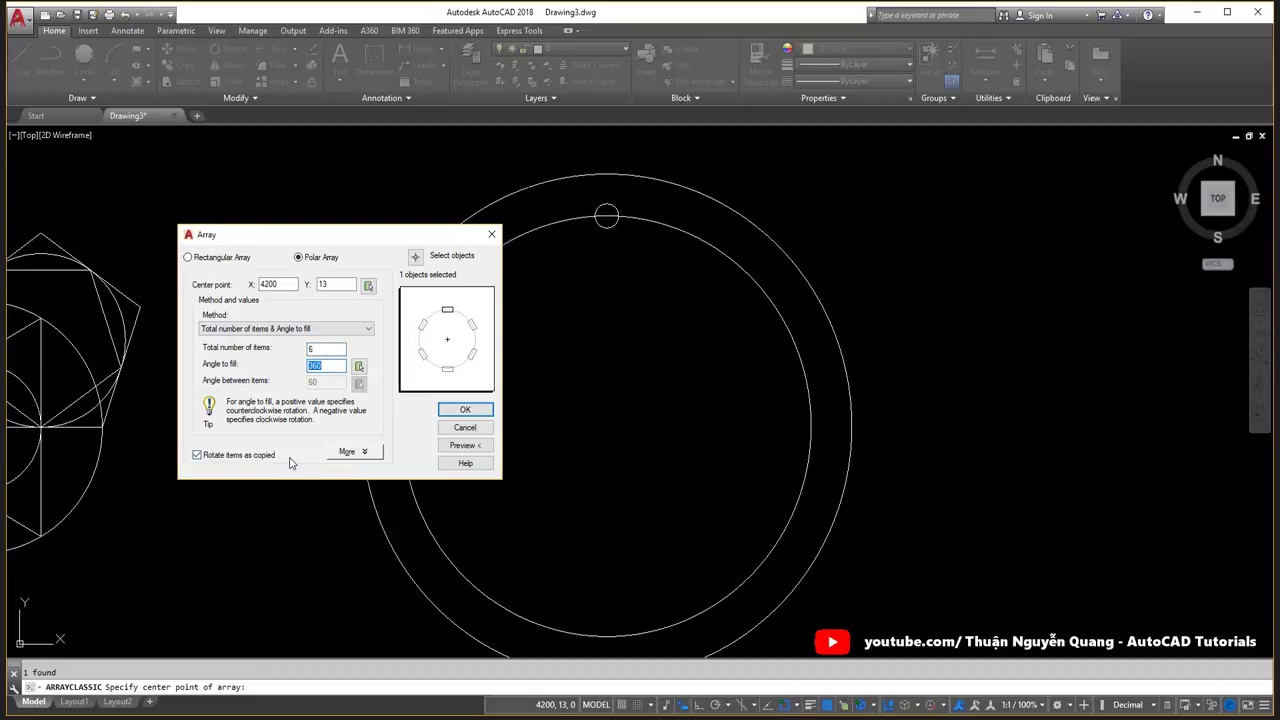
pyautogui.click(219, 459)
pyautogui.click(218, 457)
pyautogui.click(465, 410)
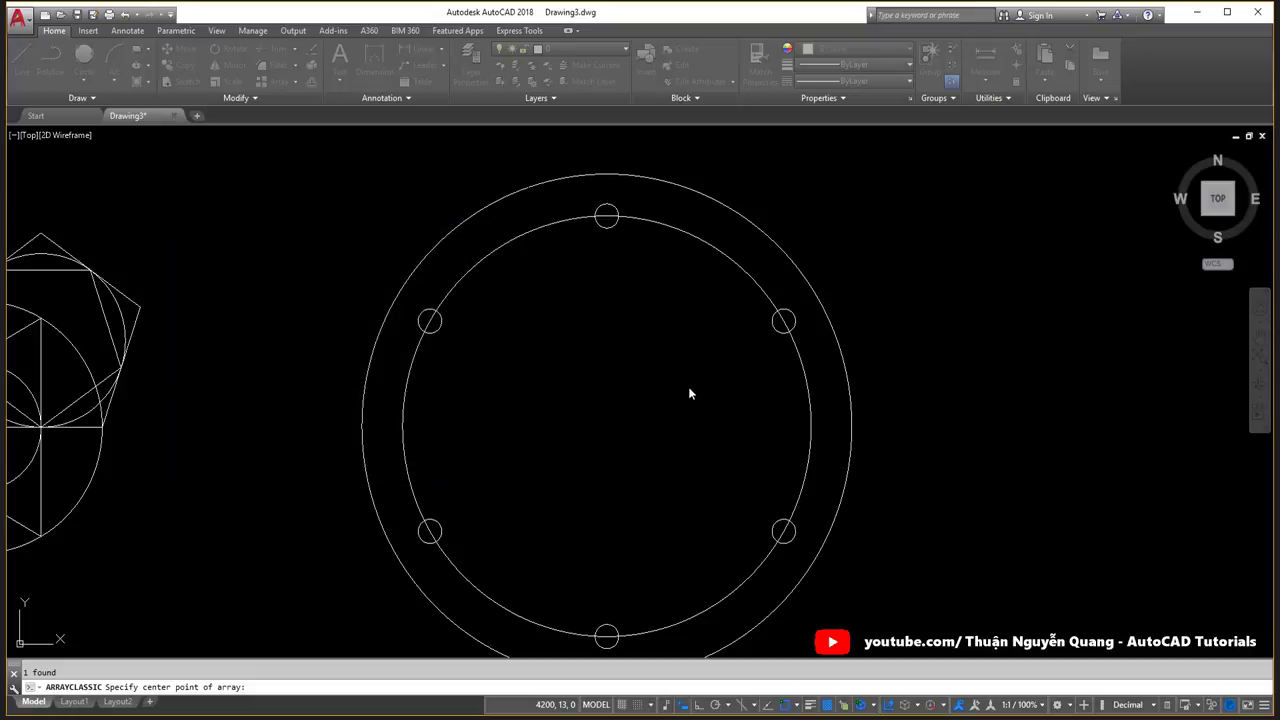
pyautogui.scroll(-1, 666, 206)
pyautogui.scroll(-1, 626, 251)
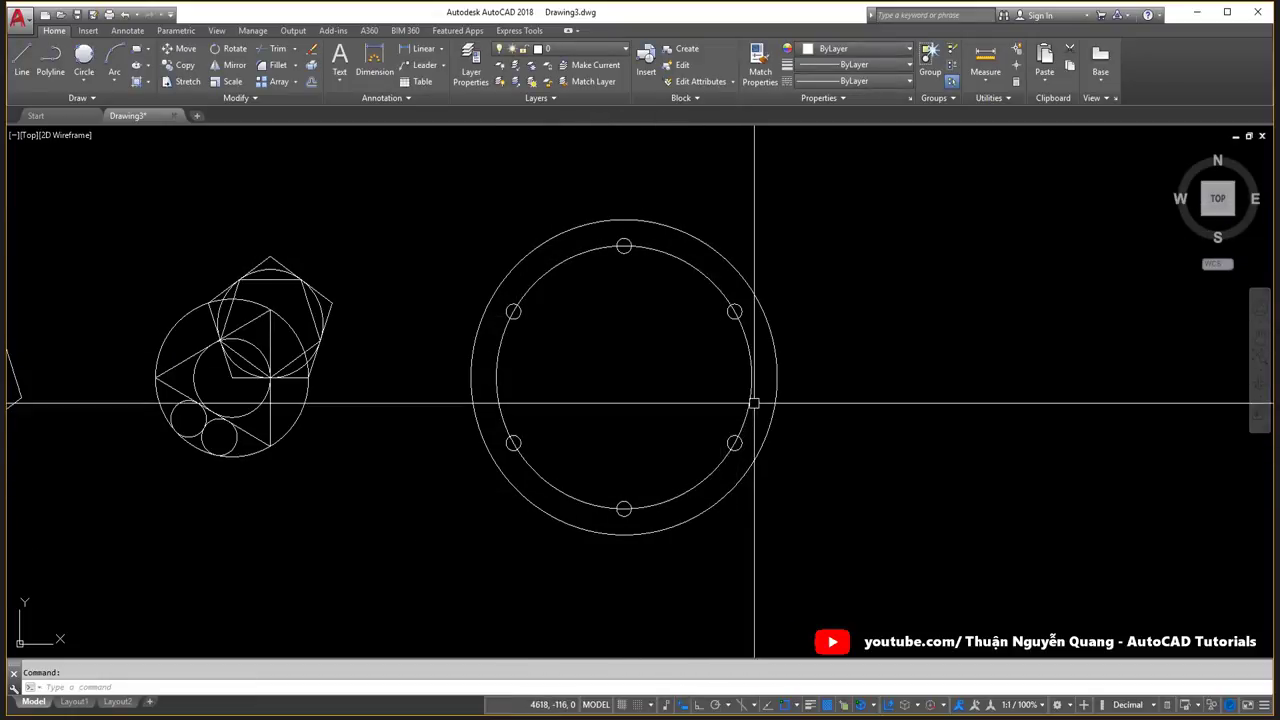
pyautogui.click(751, 363)
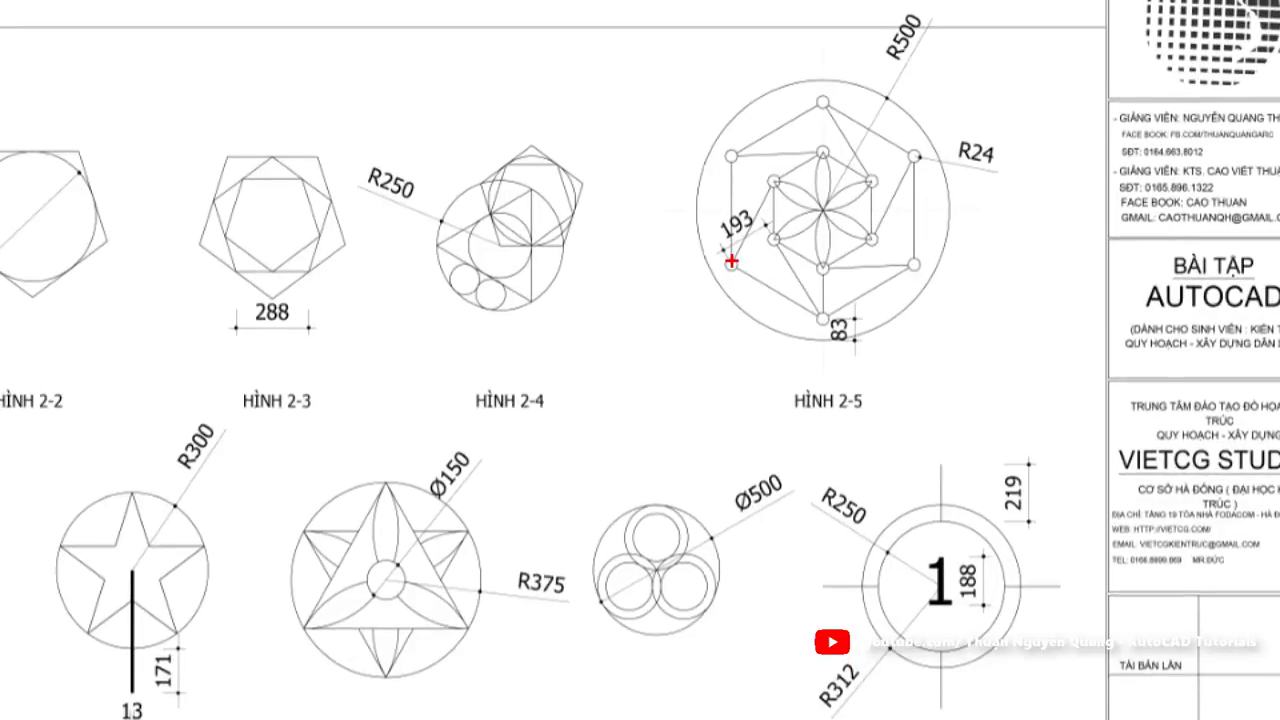
pyautogui.moveTo(822, 146); pyautogui.dragTo(775, 201)
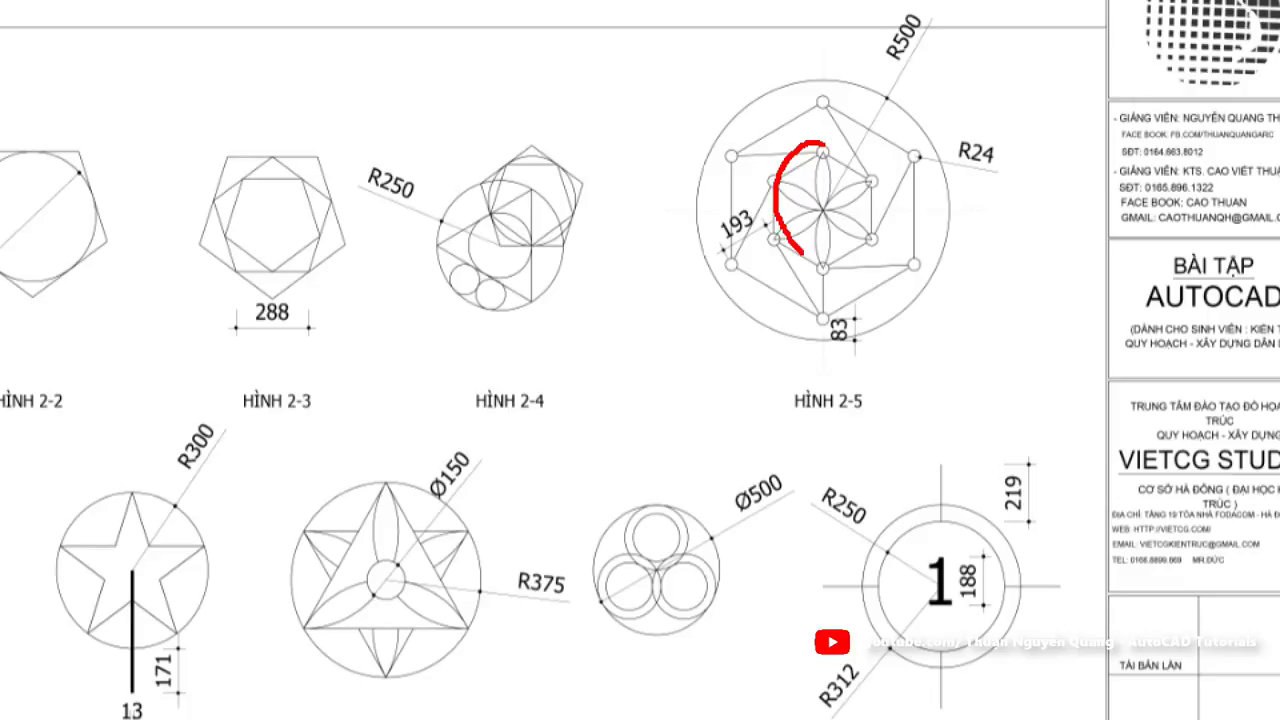
pyautogui.moveTo(803, 253)
pyautogui.mouseDown()
pyautogui.moveTo(890, 224)
pyautogui.moveTo(845, 145)
pyautogui.mouseUp()
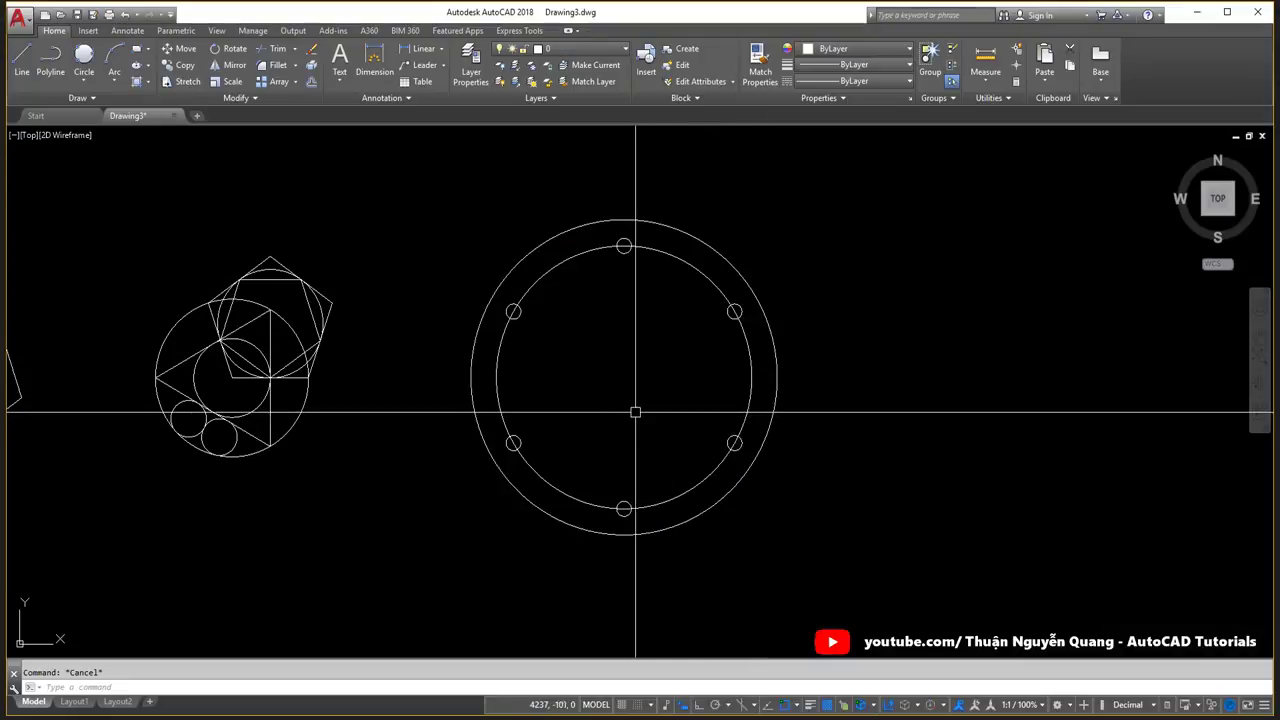
# Offset the inner ring circle 193 inward to make a third concentric circle.
pyautogui.write('1')
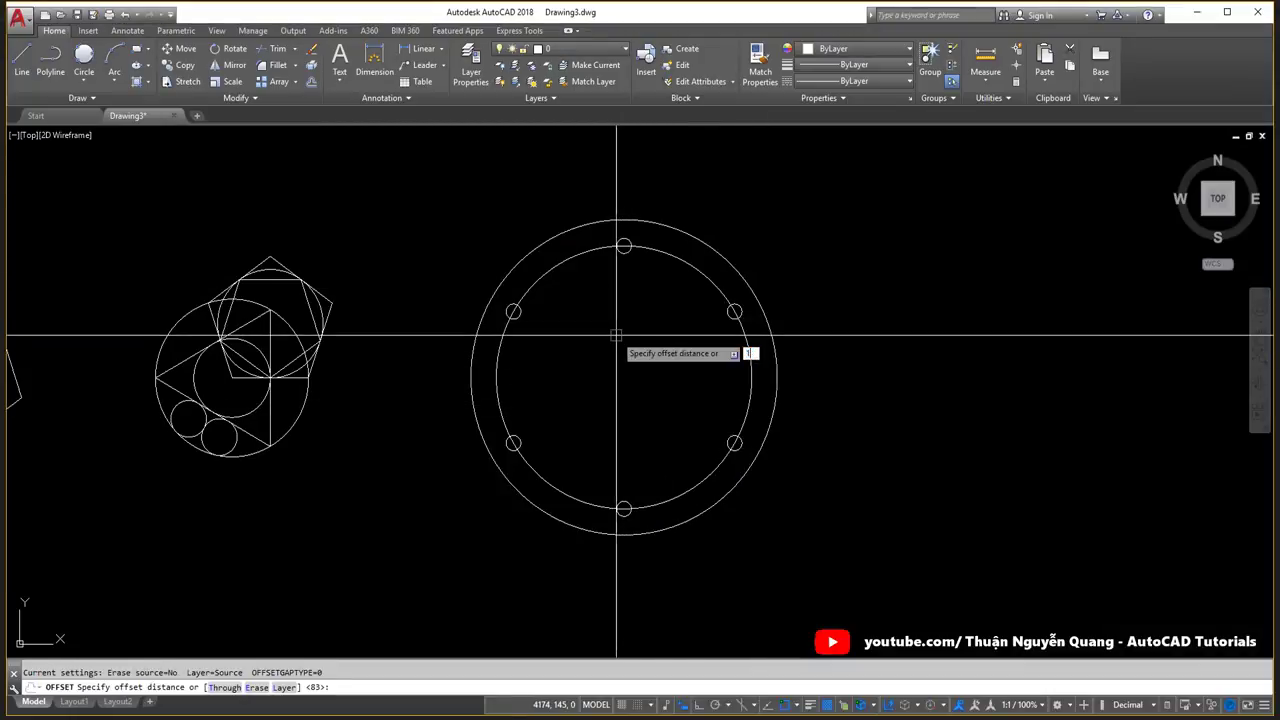
pyautogui.write('593')
pyautogui.press('Return')
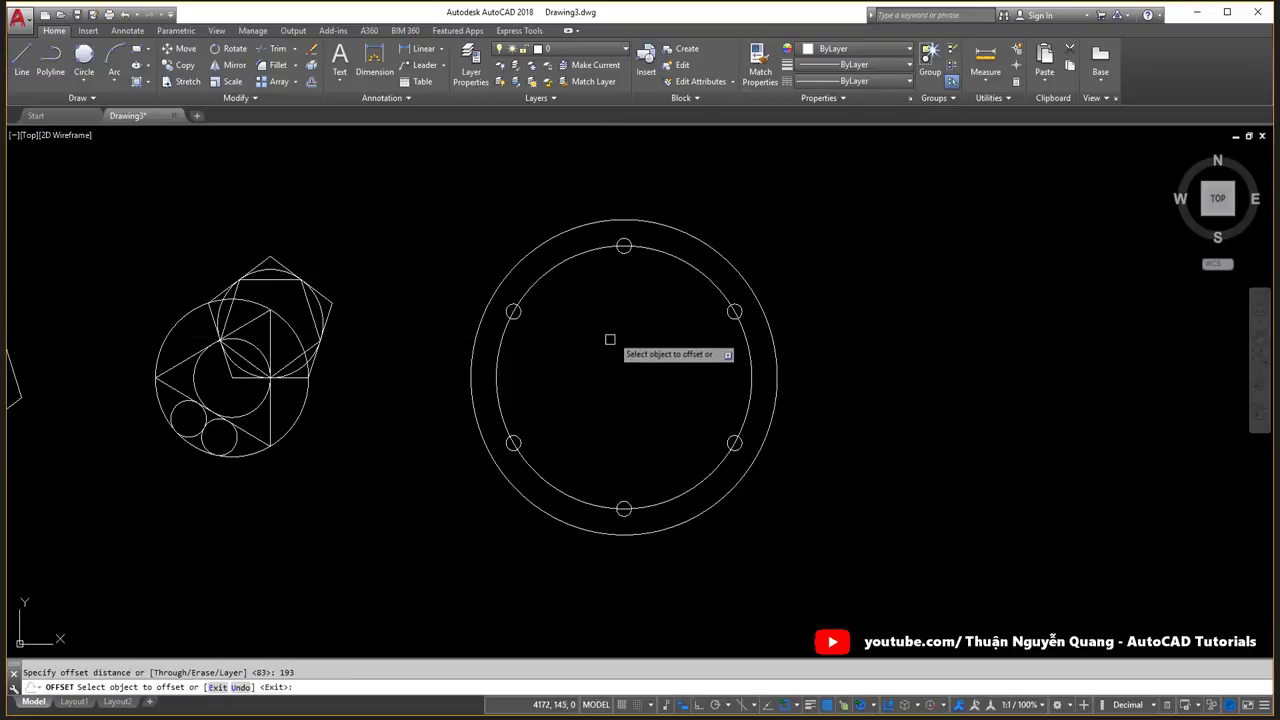
pyautogui.click(502, 398)
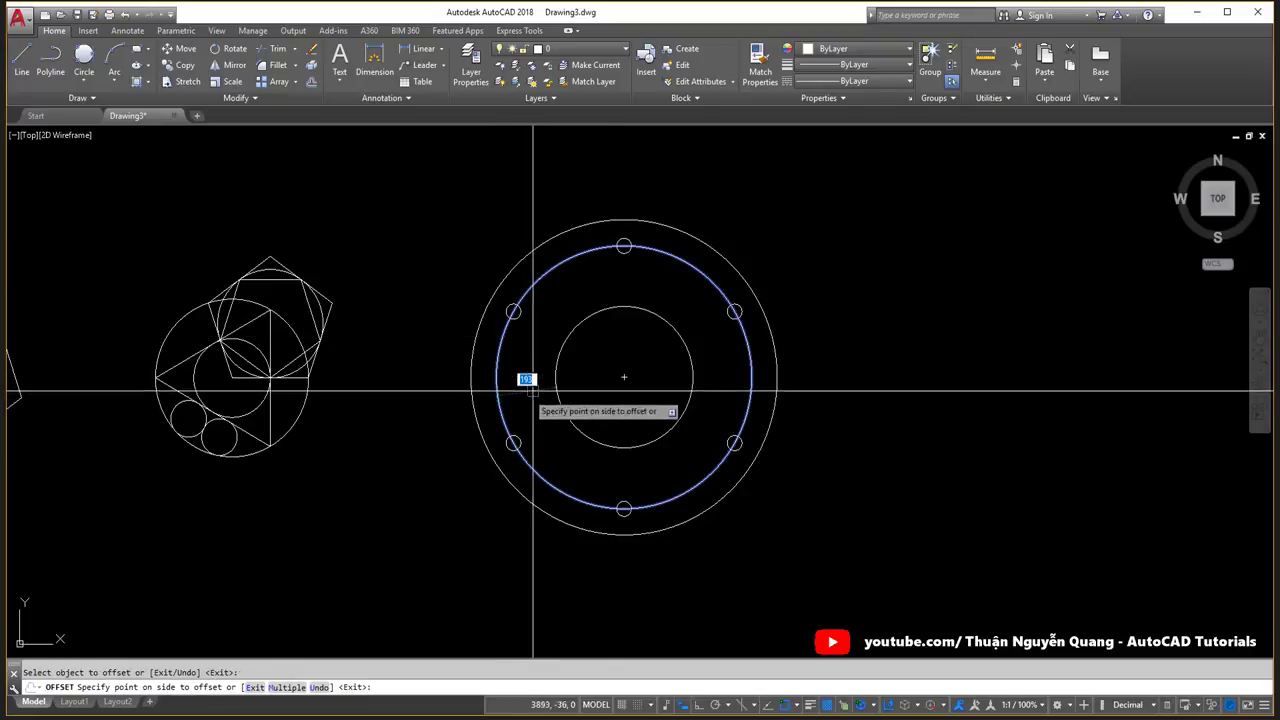
pyautogui.click(573, 380)
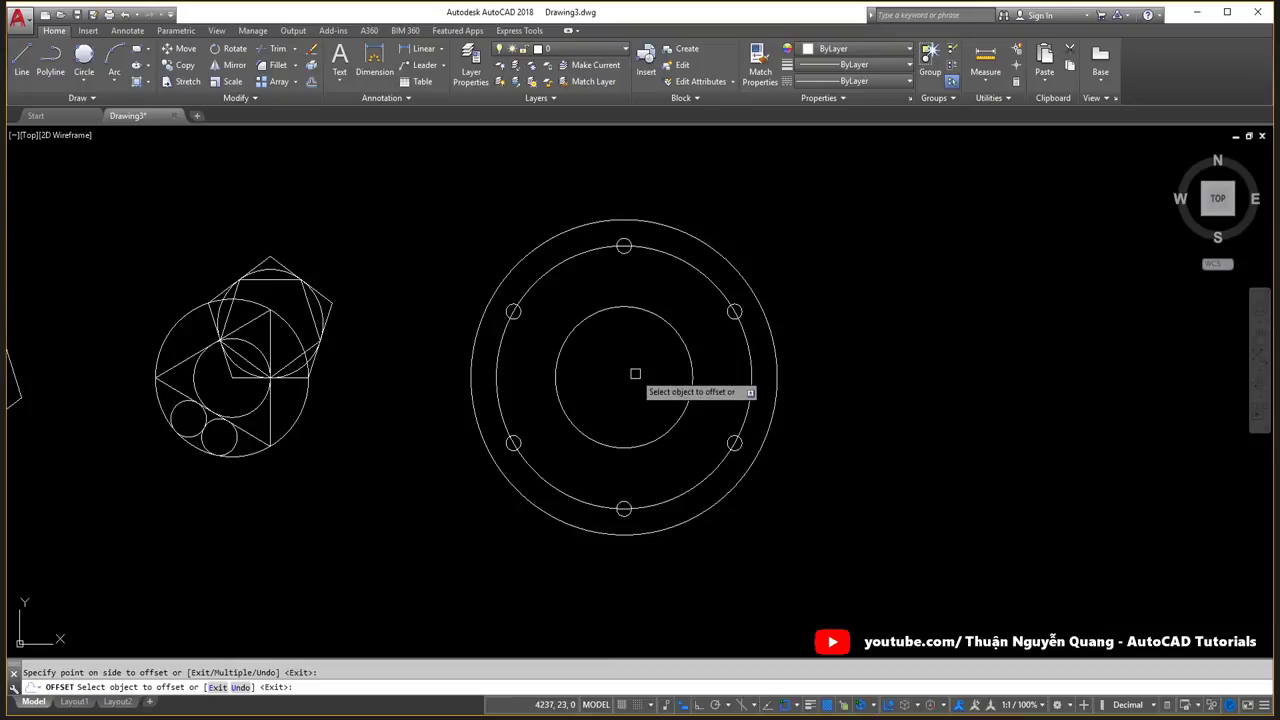
pyautogui.press('Escape')
# Copy the top small circle onto the new circle's top quadrant, then show the exercise sheet.
pyautogui.scroll(2, 617, 368)
pyautogui.click(618, 158)
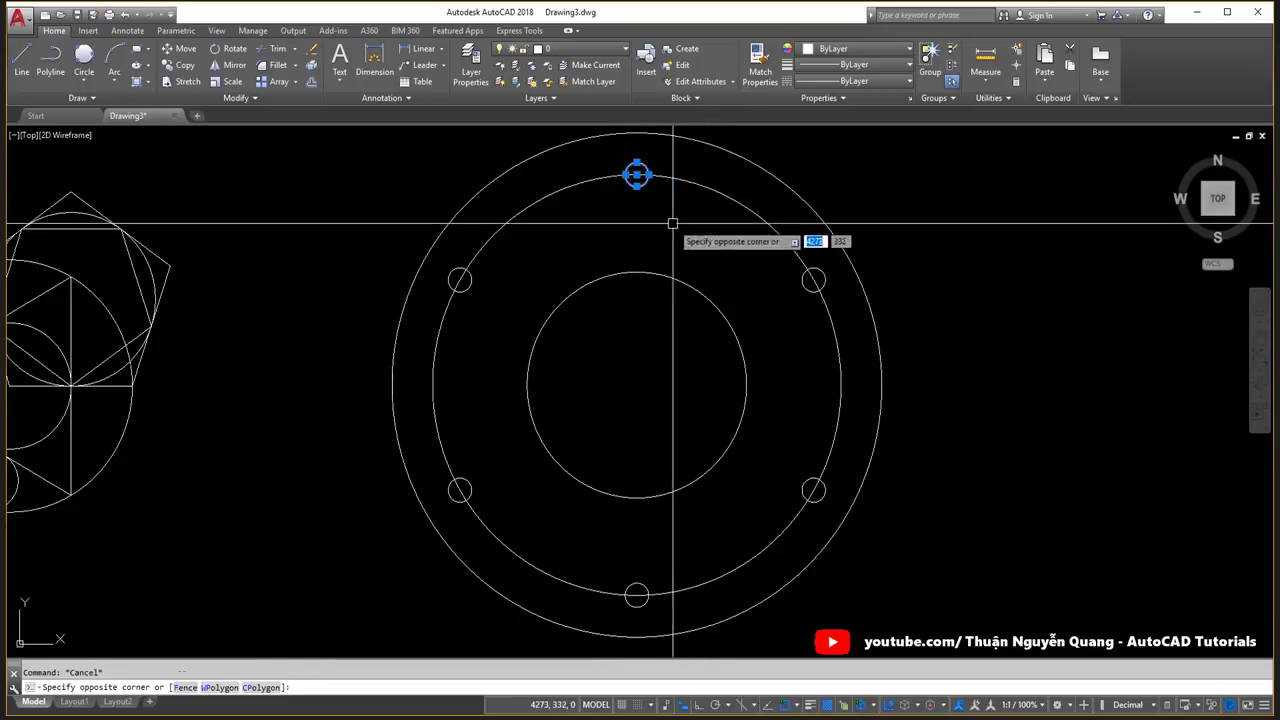
pyautogui.click(670, 205)
pyautogui.write('co')
pyautogui.press('Return')
pyautogui.click(638, 176)
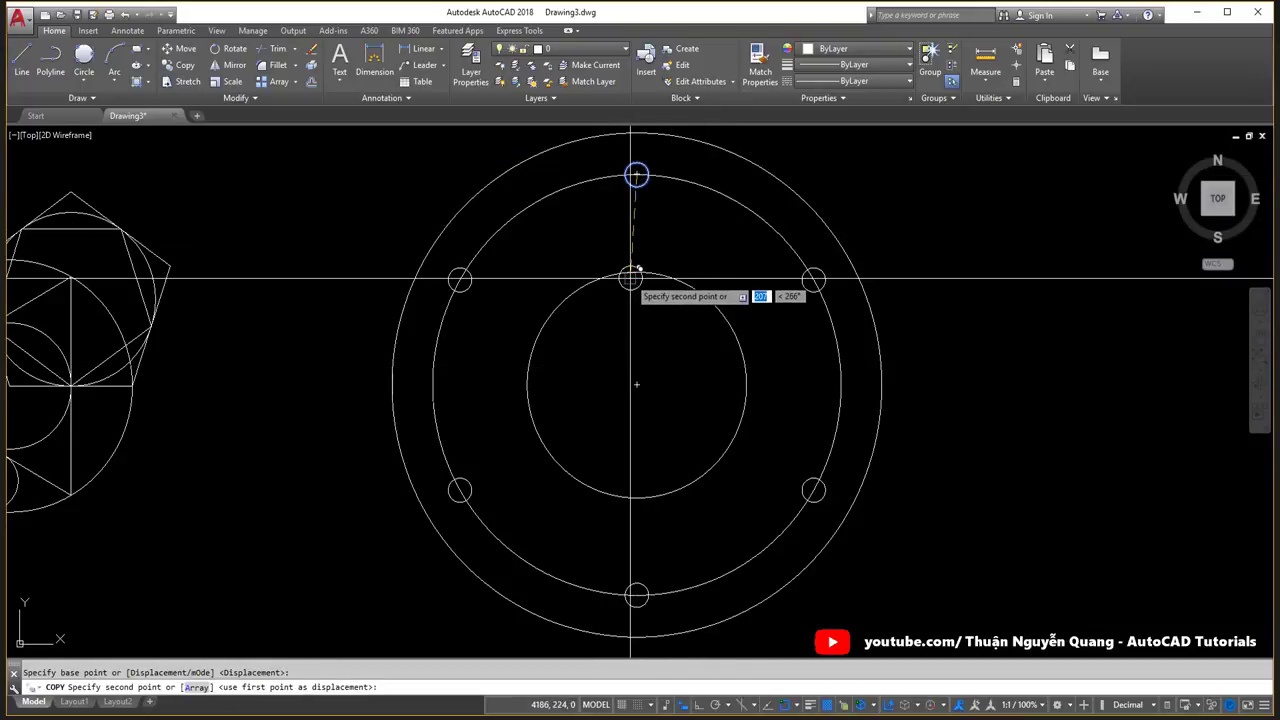
pyautogui.click(636, 273)
pyautogui.press('Escape')
pyautogui.hotkey('alt', 'Tab')
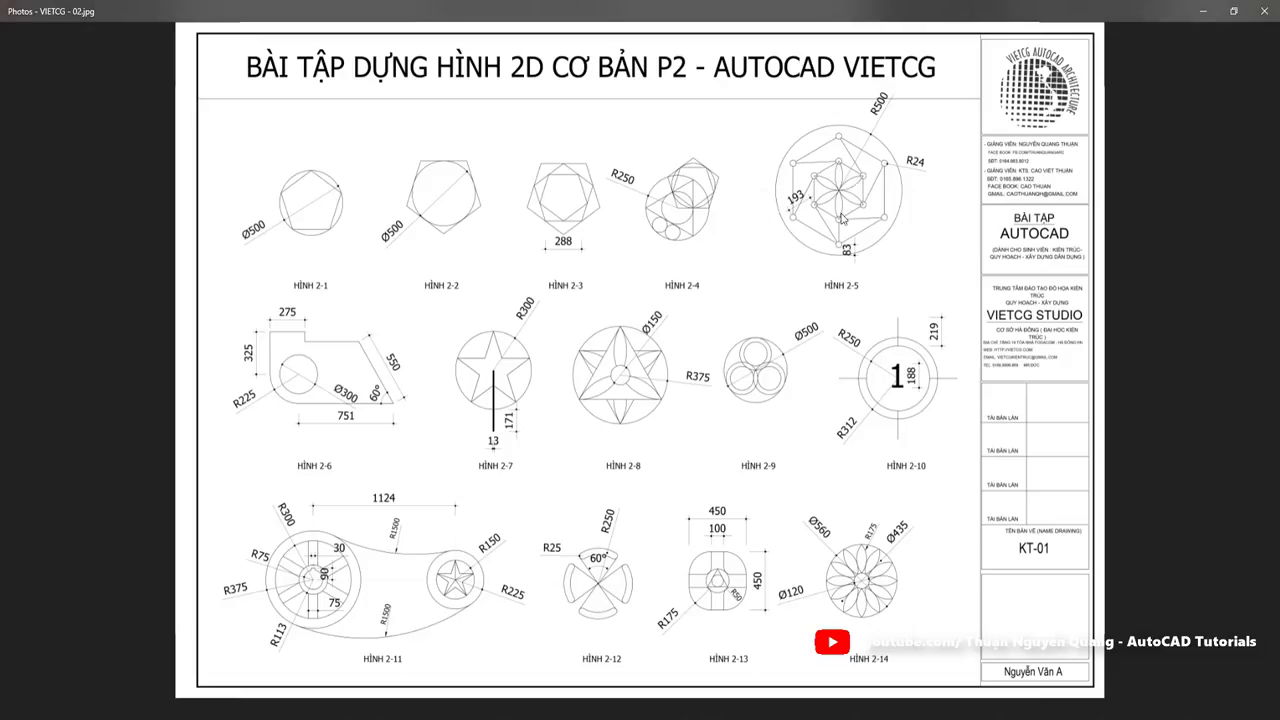
# Back in the drawing, select the copied small circle and open ARRAYCLASSIC.
pyautogui.hotkey('alt', 'Tab')
pyautogui.hotkey('alt', 'Tab')
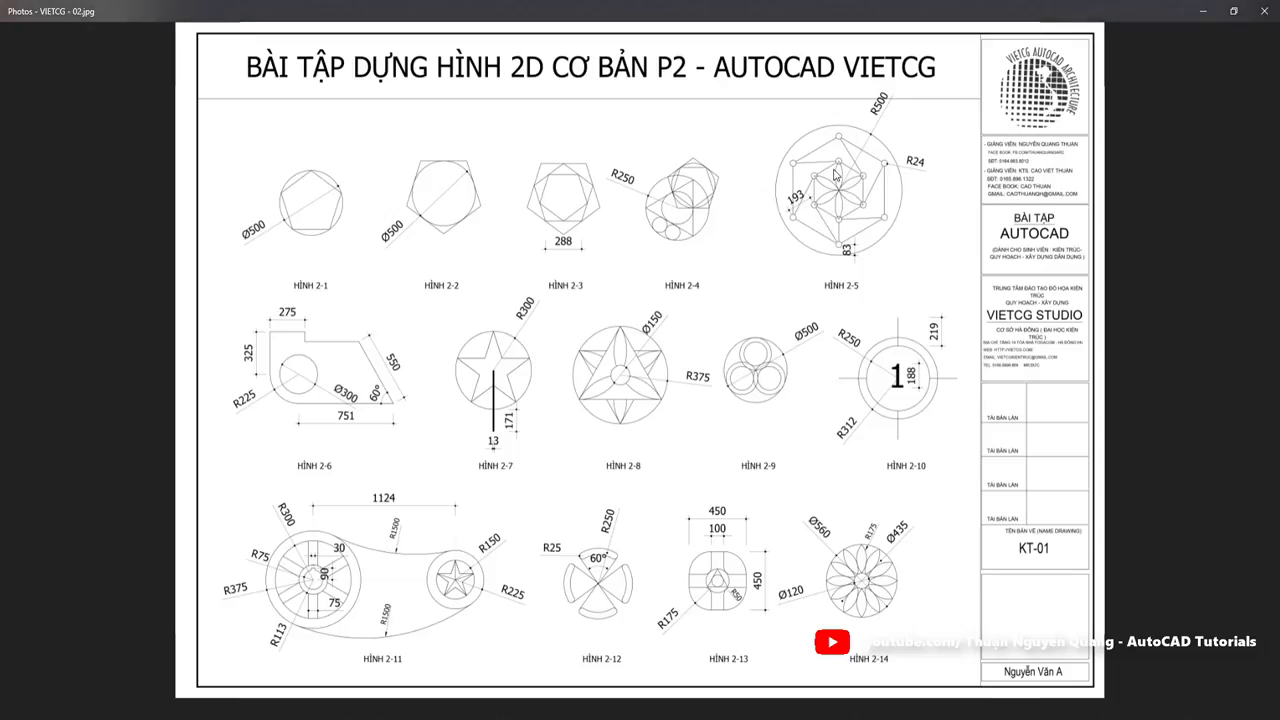
pyautogui.hotkey('alt', 'Tab')
pyautogui.click(591, 243)
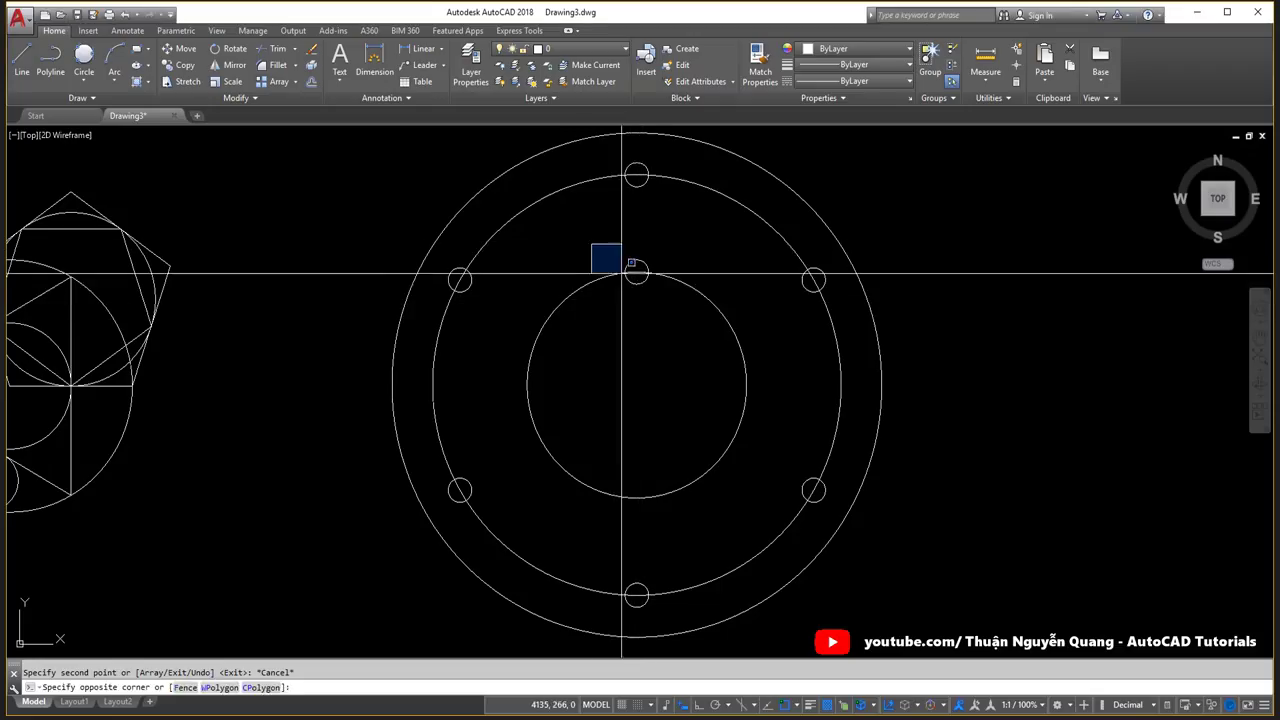
pyautogui.click(660, 292)
pyautogui.write('ar')
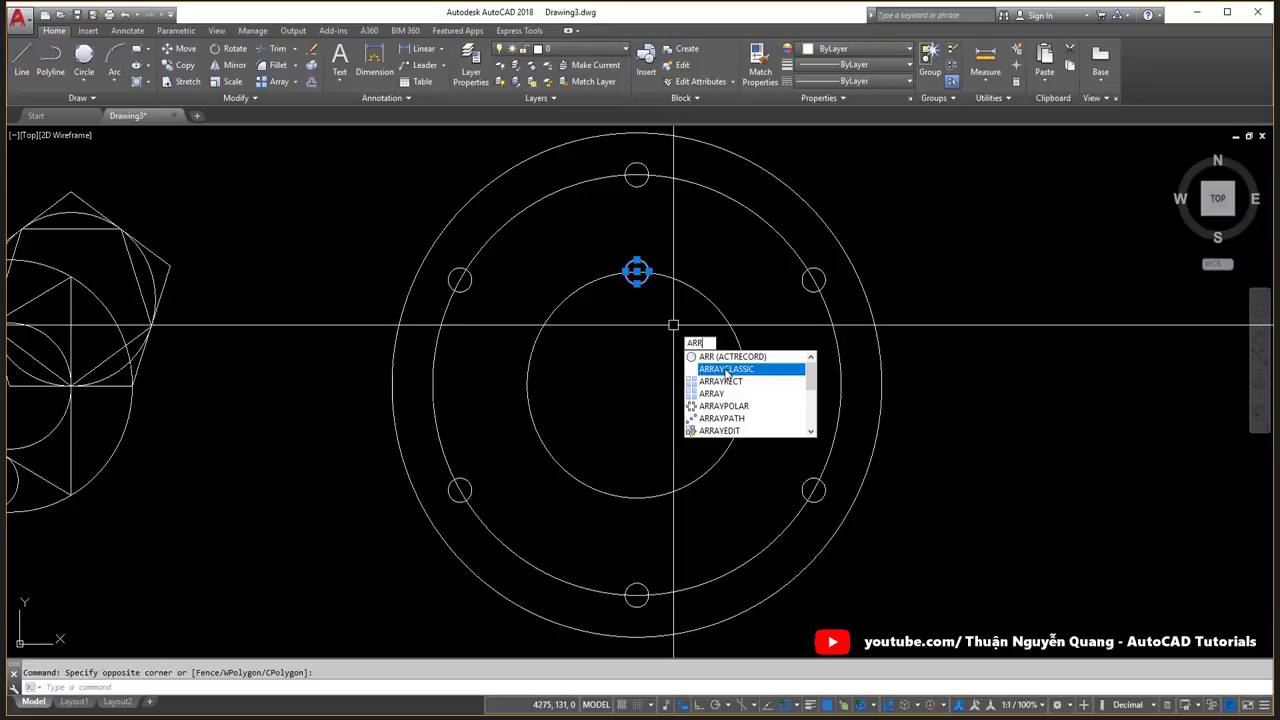
pyautogui.click(728, 368)
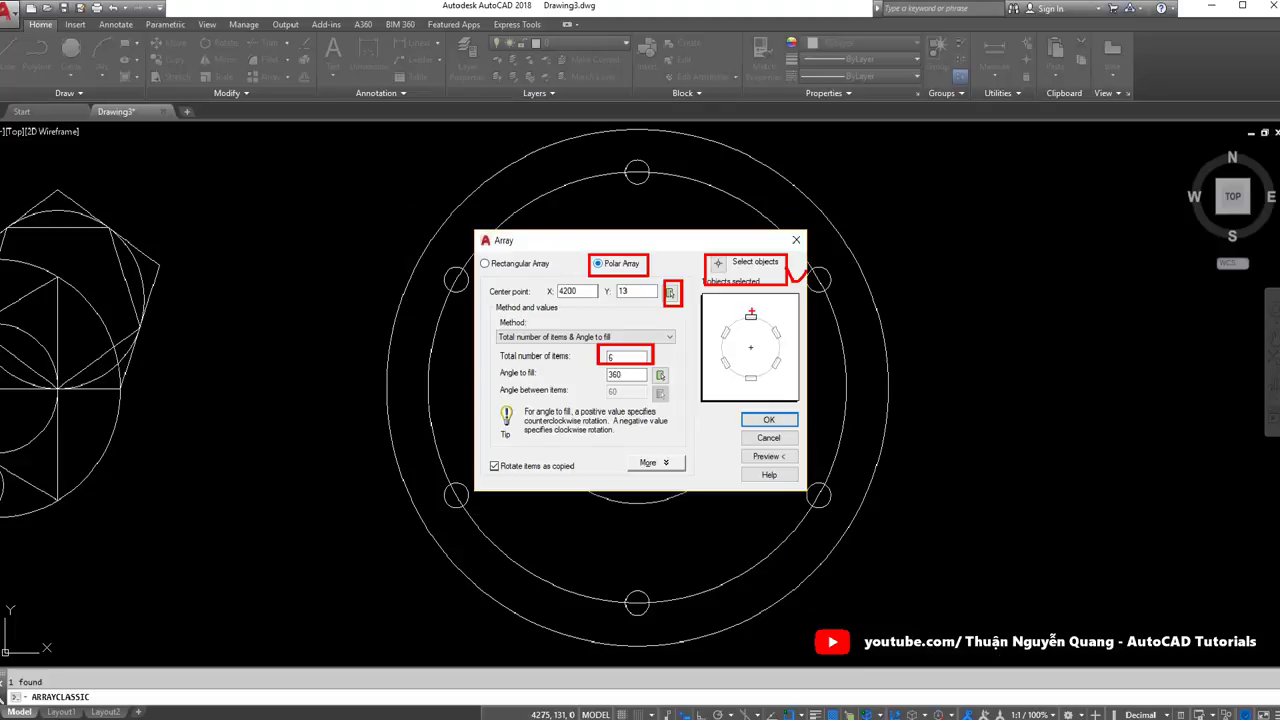
# Set the polar array centre at the ring centre and choose the copied circle as its object.
pyautogui.click(669, 294)
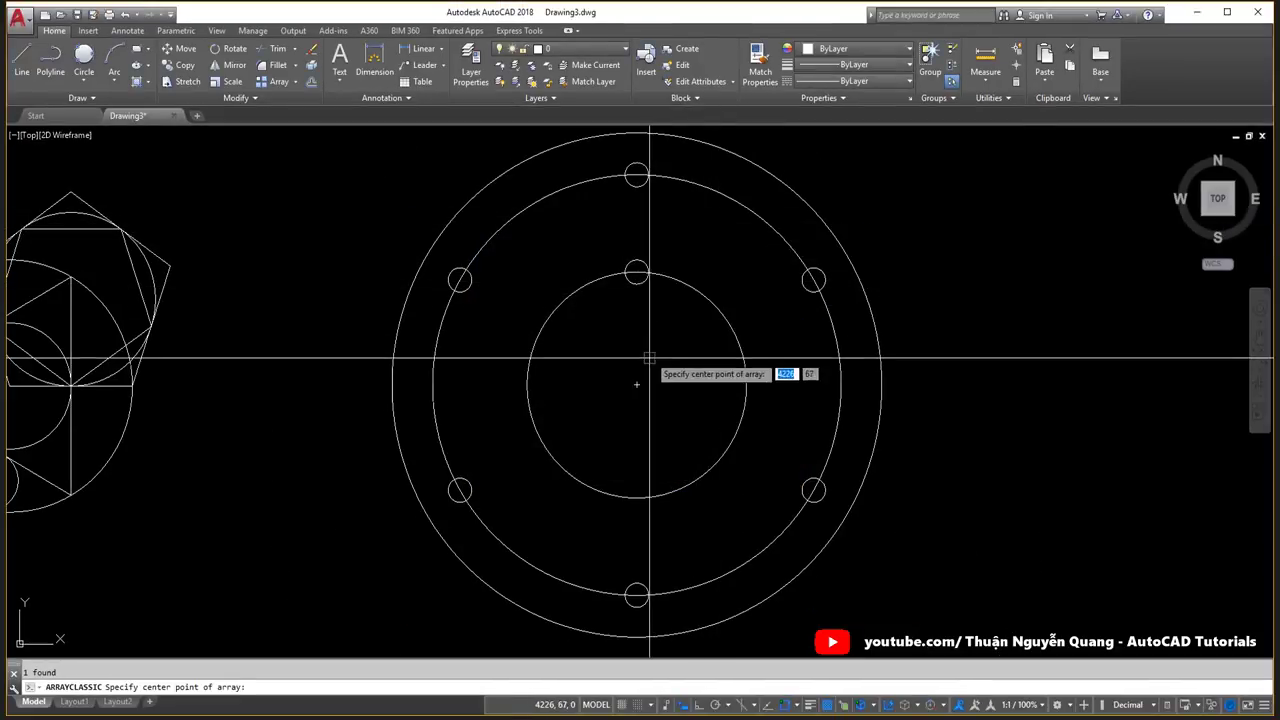
pyautogui.click(637, 383)
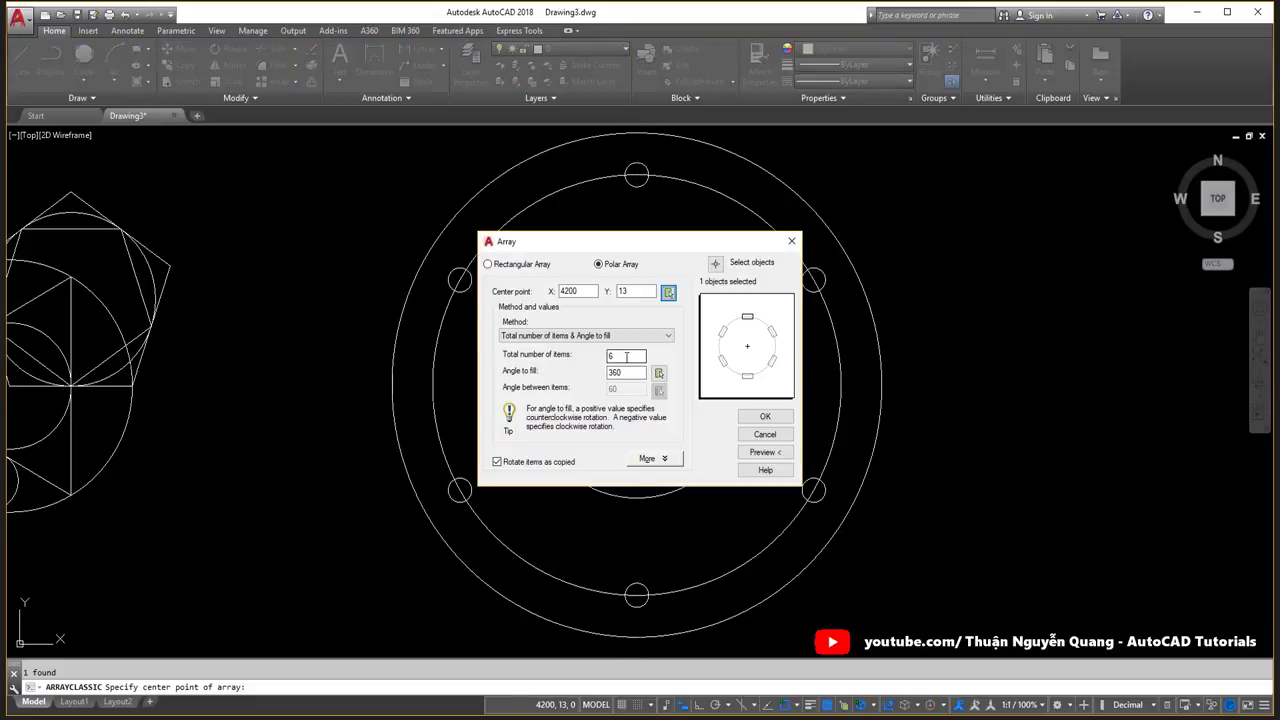
pyautogui.click(715, 263)
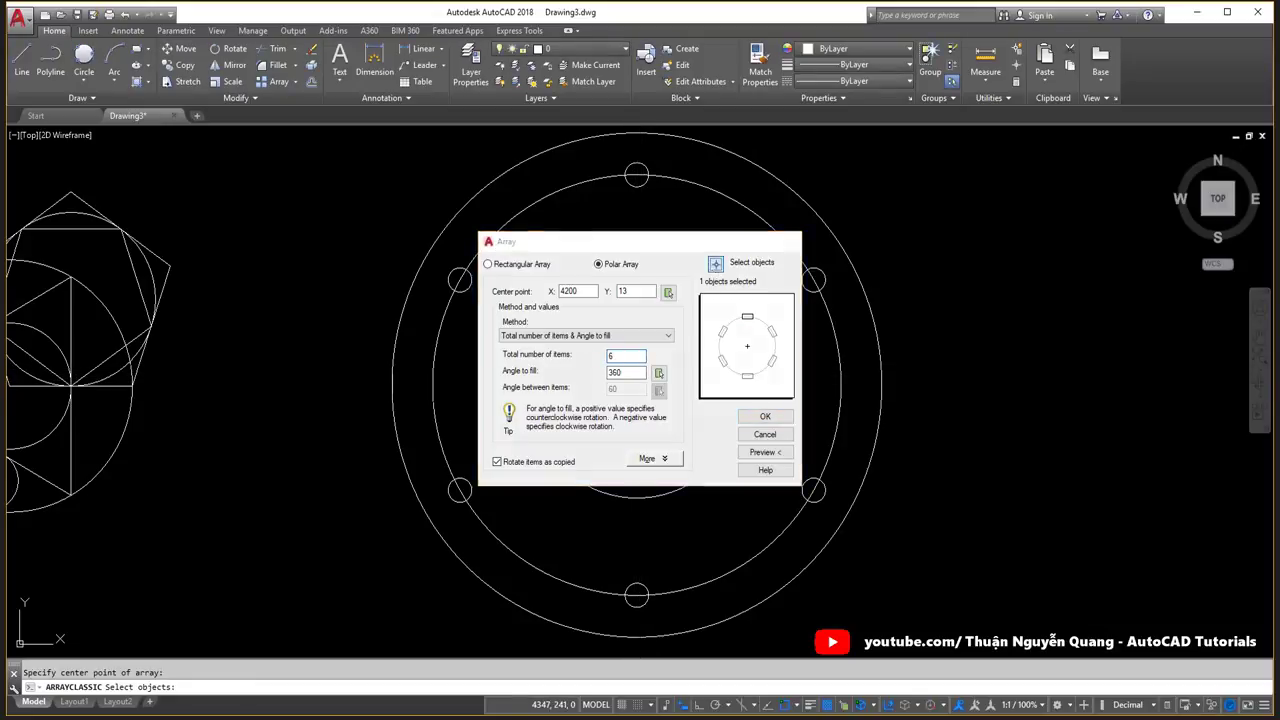
pyautogui.moveTo(609, 251); pyautogui.dragTo(660, 306)
pyautogui.press('Return')
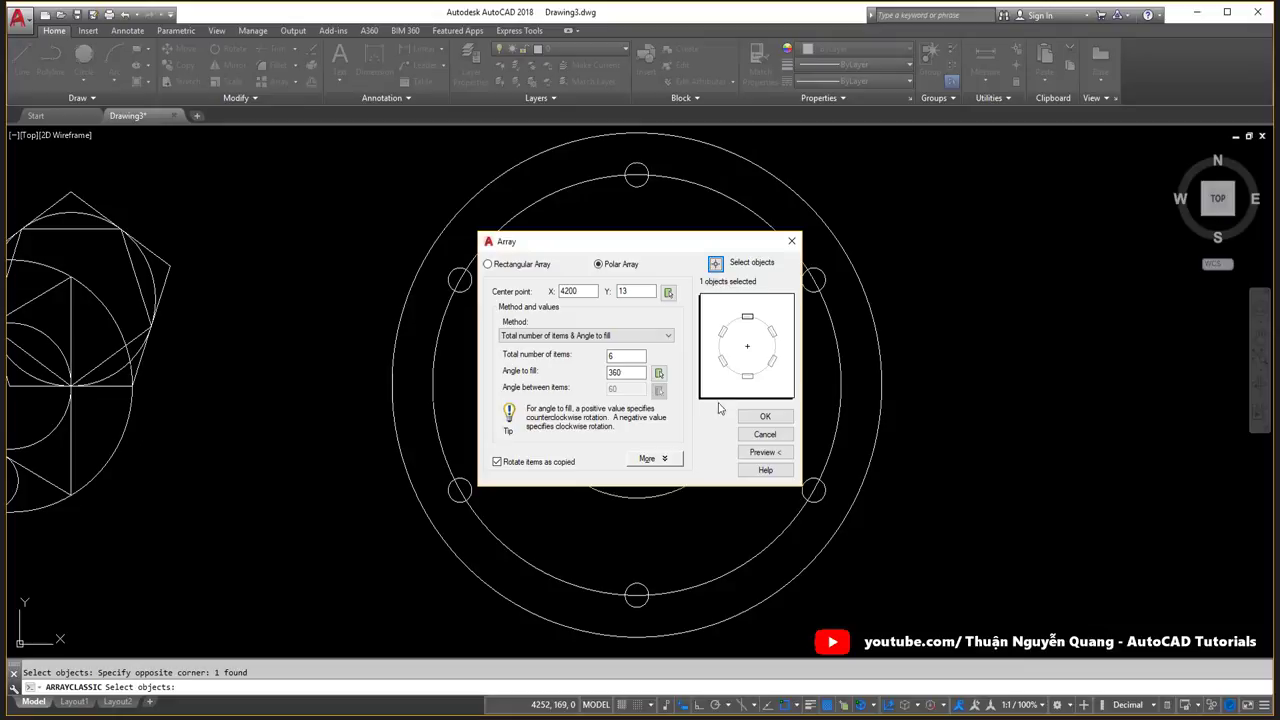
pyautogui.click(765, 418)
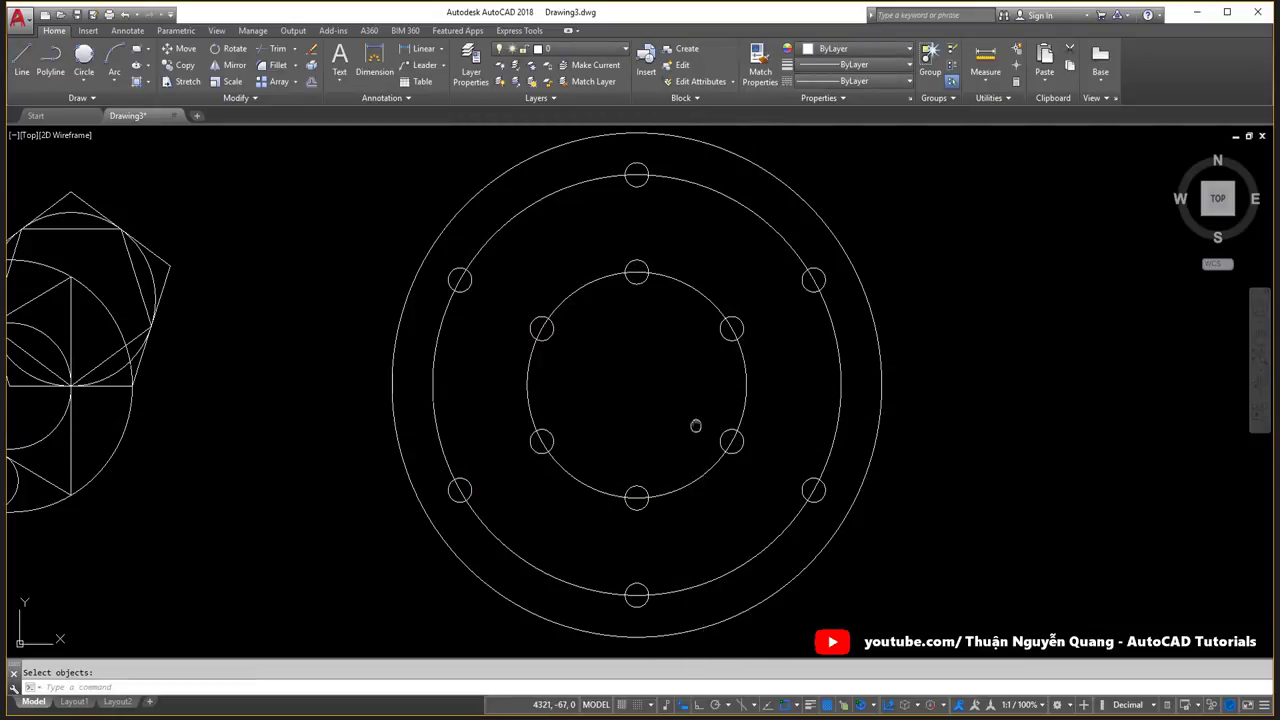
pyautogui.hotkey('alt', 'Tab')
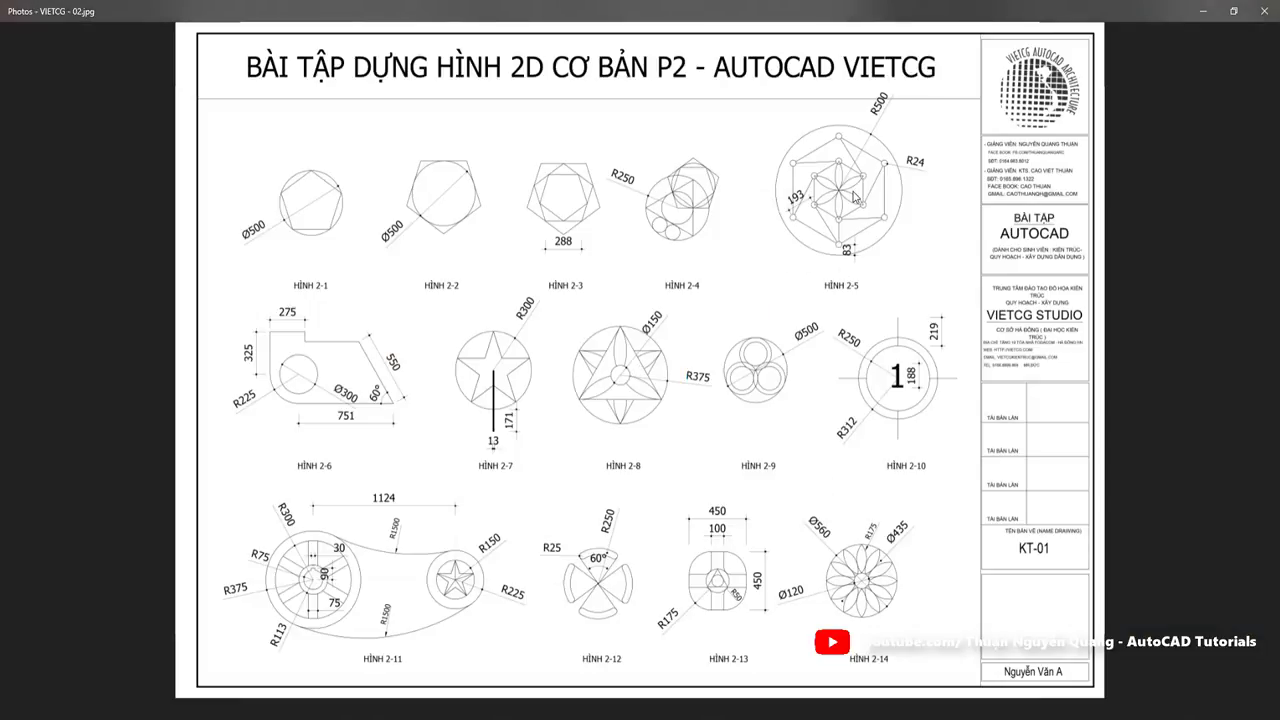
pyautogui.scroll(2, 855, 197)
pyautogui.scroll(1, 845, 185)
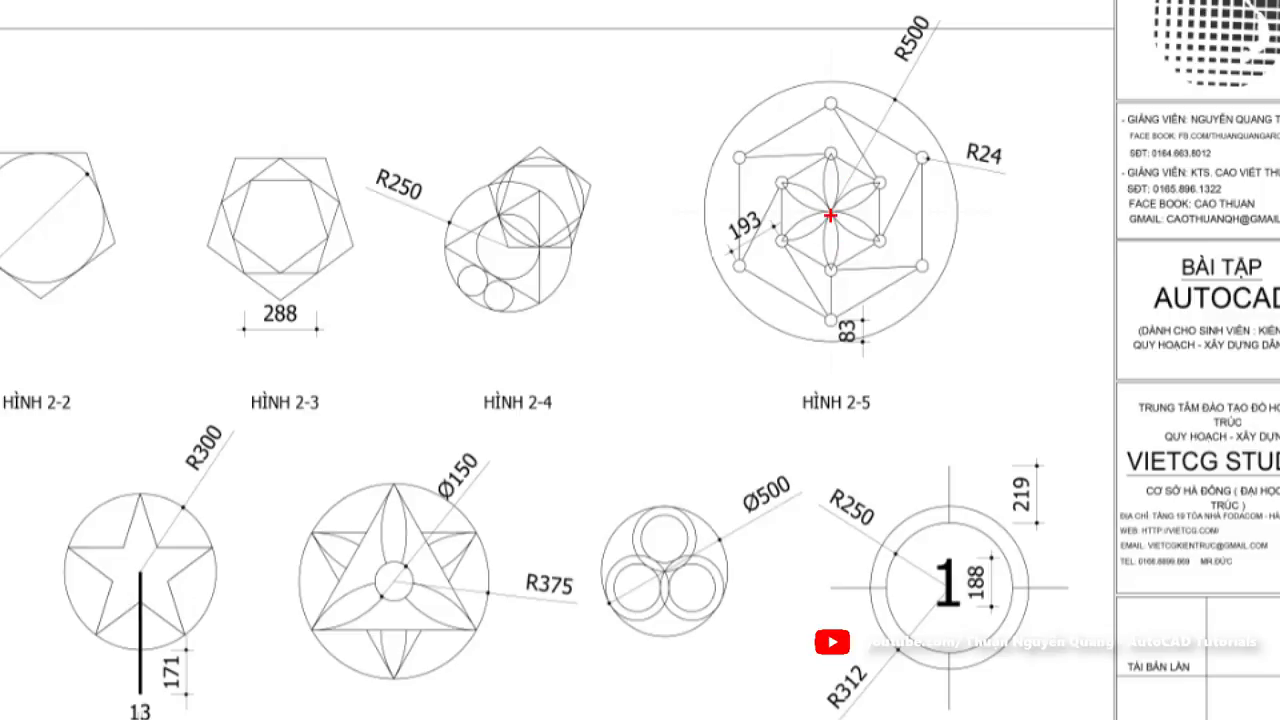
pyautogui.scroll(-3, 830, 215)
pyautogui.hotkey('alt', 'Tab')
pyautogui.scroll(2, 660, 306)
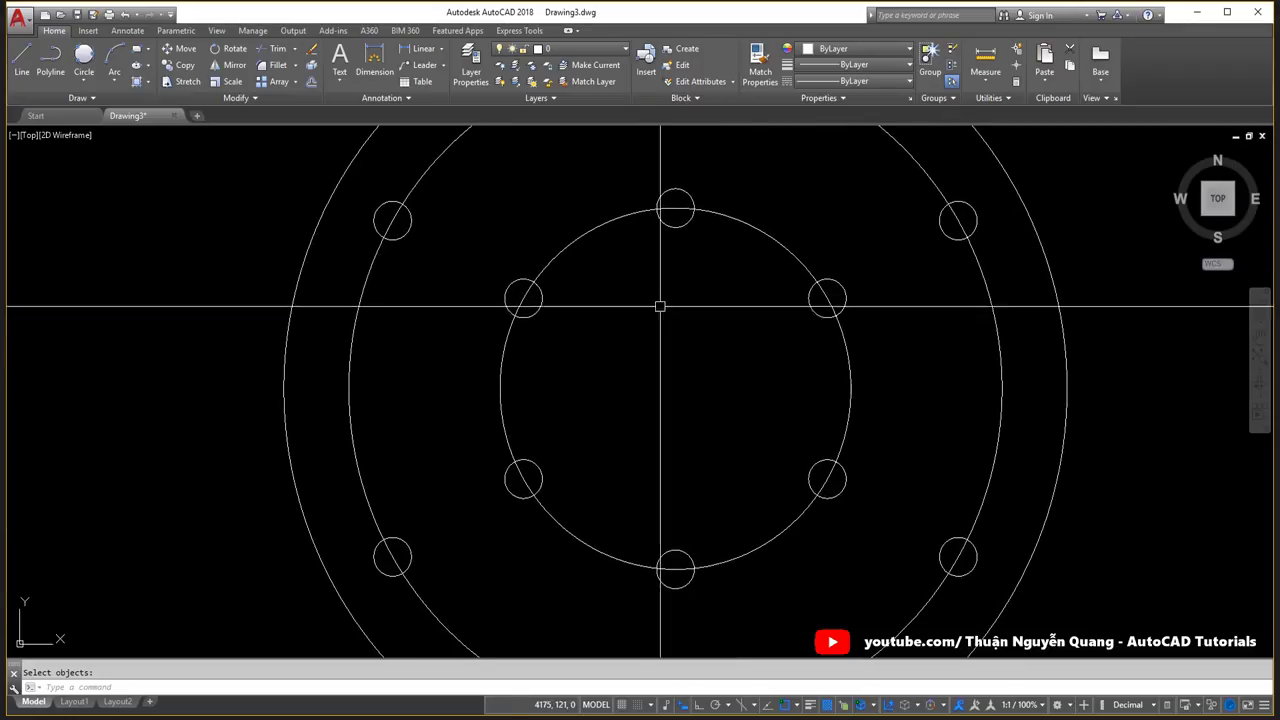
pyautogui.hotkey('alt', 'Tab')
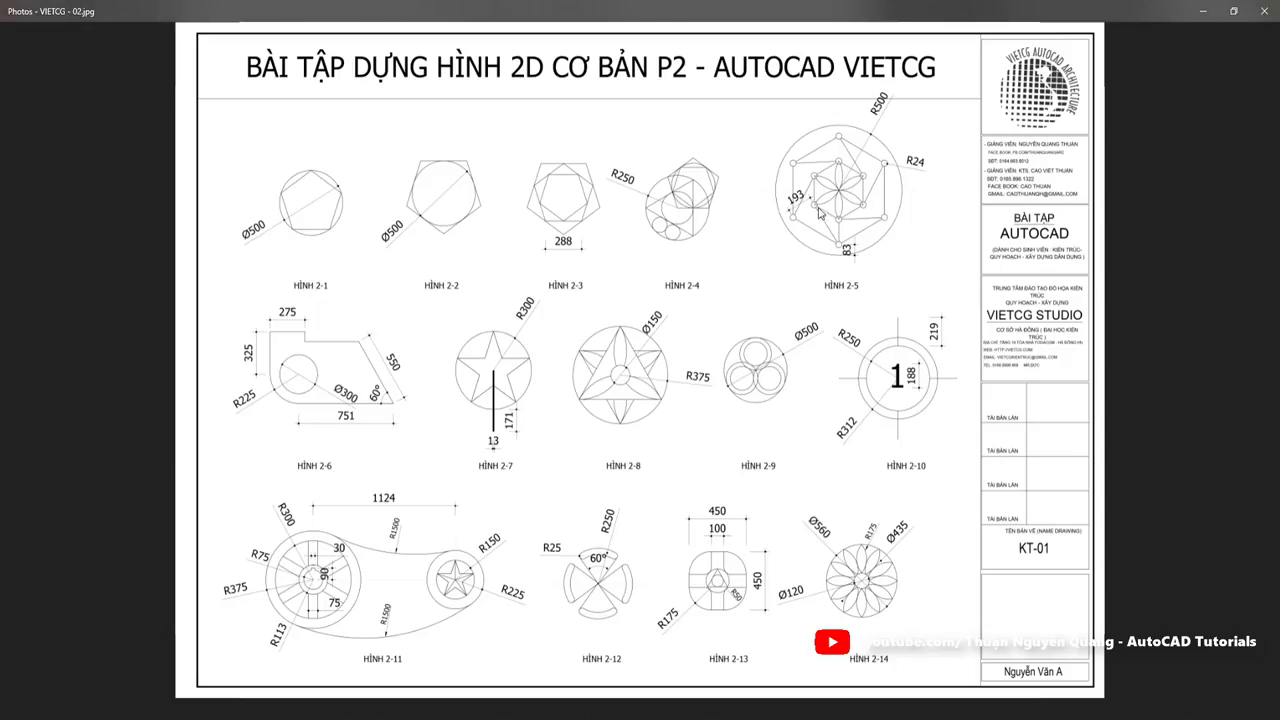
pyautogui.hotkey('alt', 'Tab')
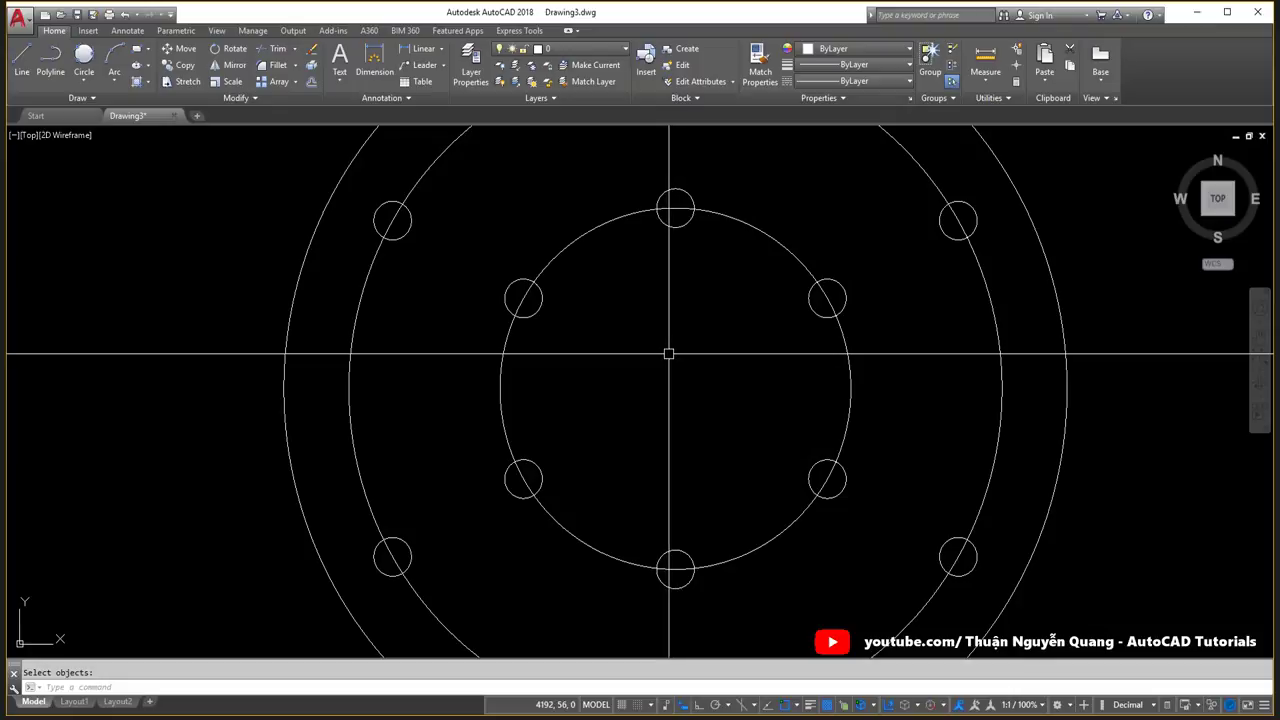
# Draw two 3-point arcs from the top small circle through the centre to the lower-left and lower-right circles.
pyautogui.write('A')
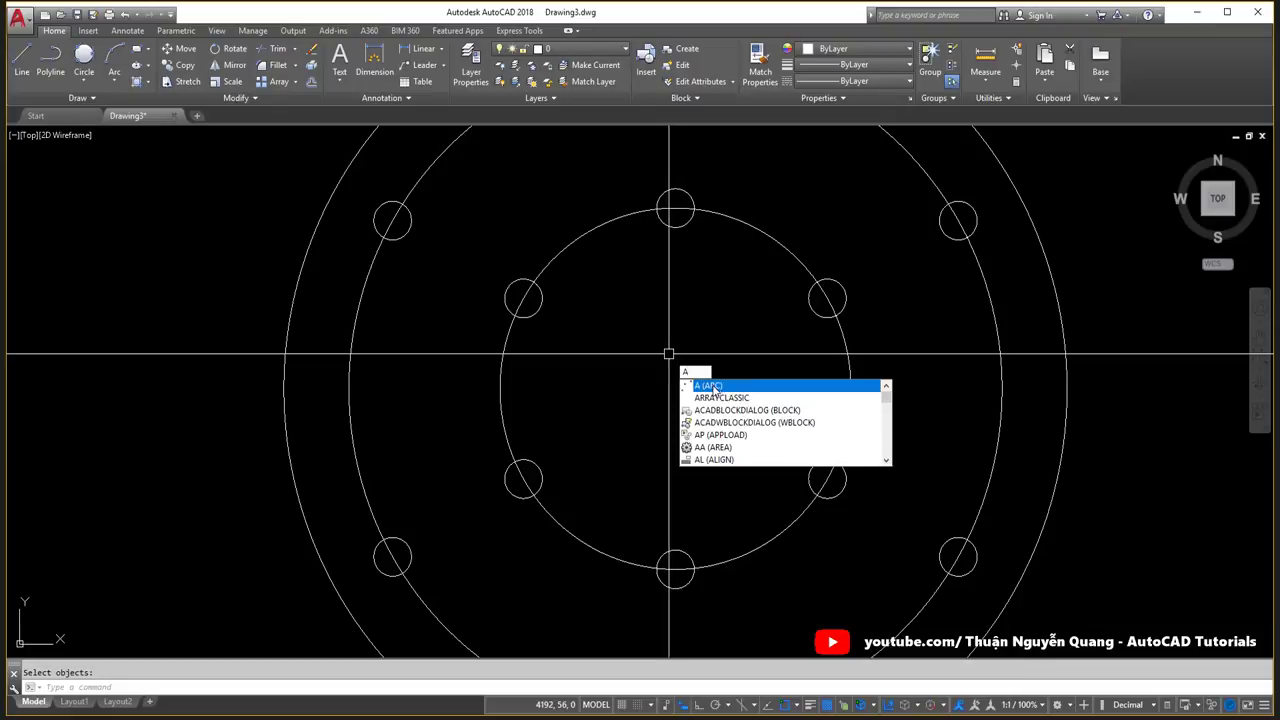
pyautogui.click(714, 387)
pyautogui.click(675, 208)
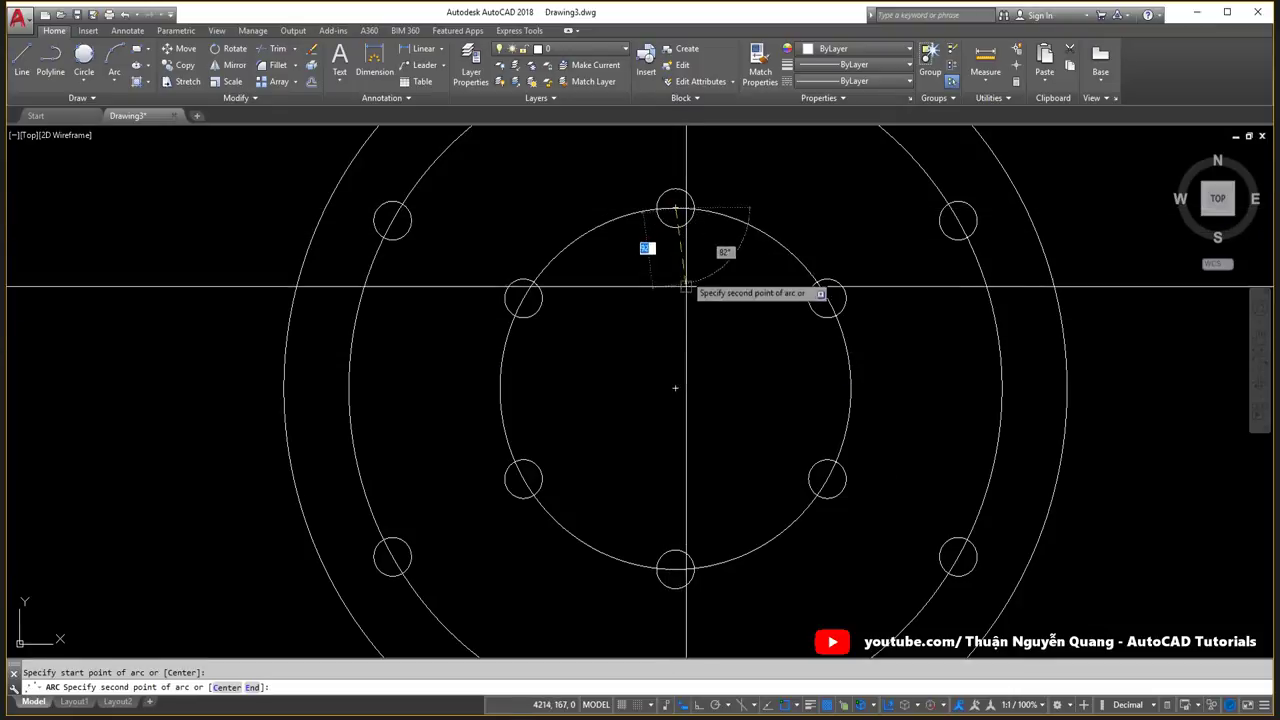
pyautogui.click(675, 388)
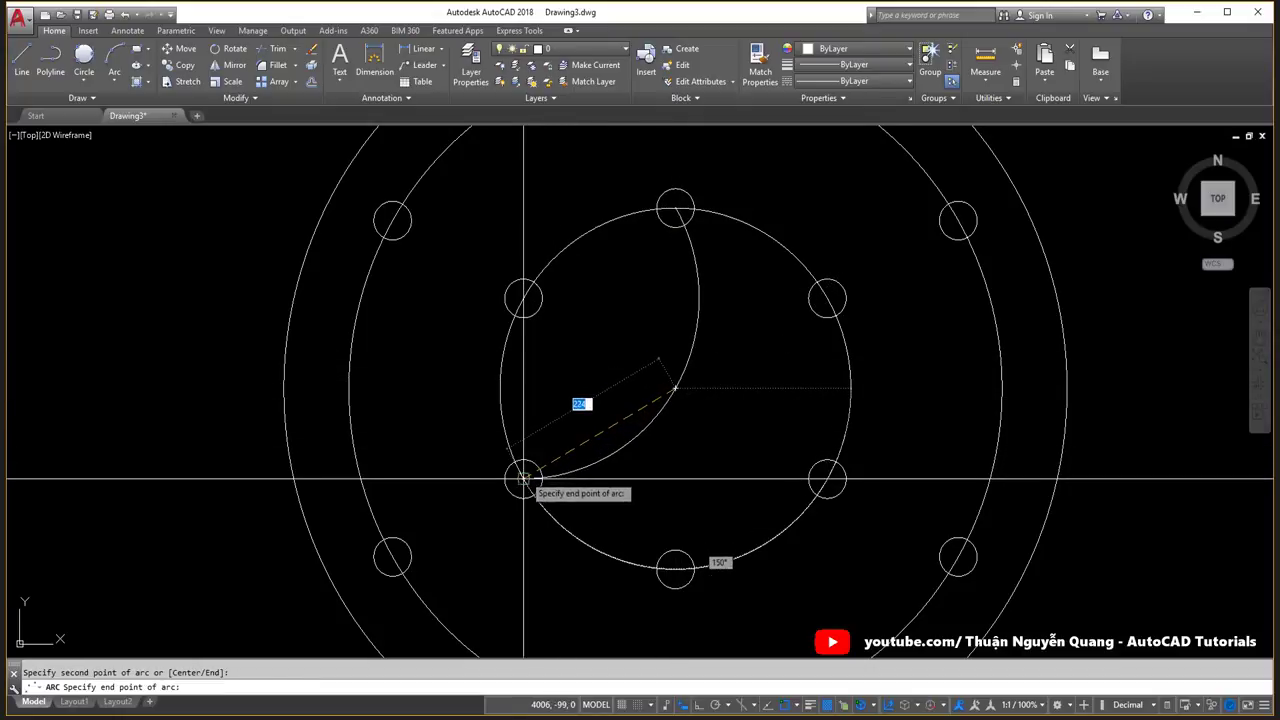
pyautogui.click(523, 480)
pyautogui.press('Return')
pyautogui.click(675, 209)
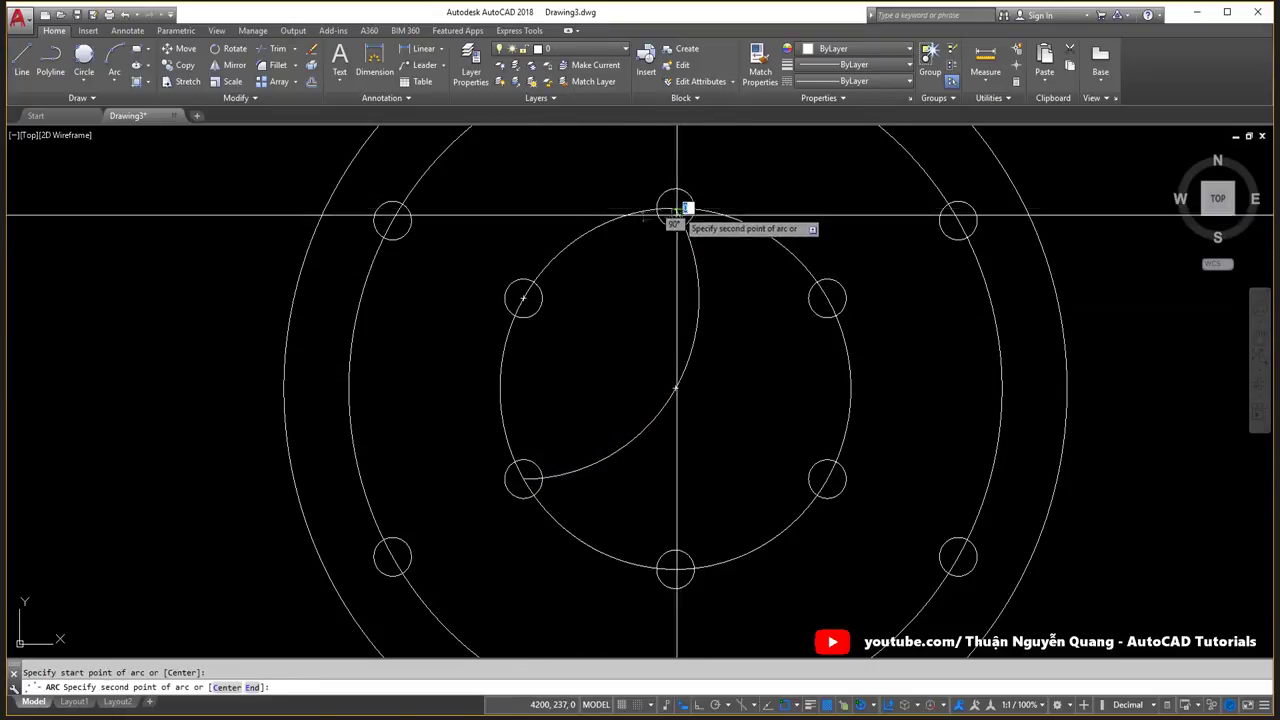
pyautogui.click(675, 388)
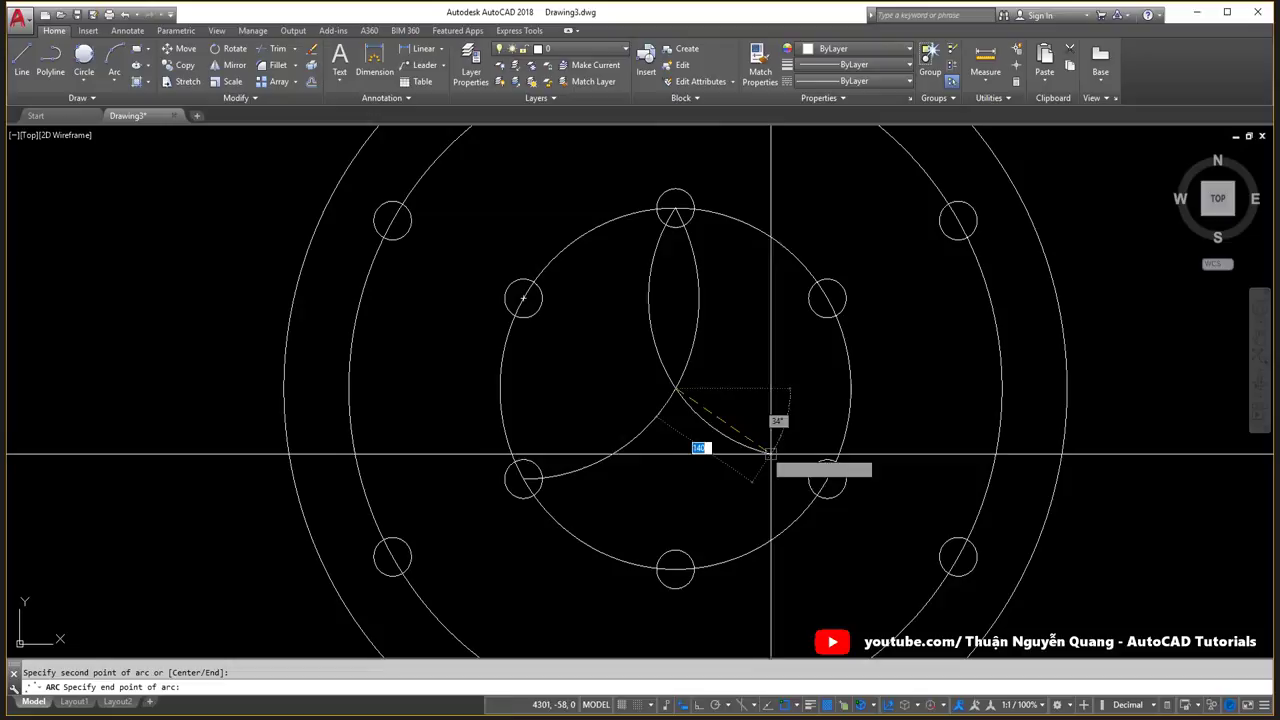
pyautogui.click(827, 478)
# Trim the two arcs against each other into a lens and select the petal's arcs.
pyautogui.write('t')
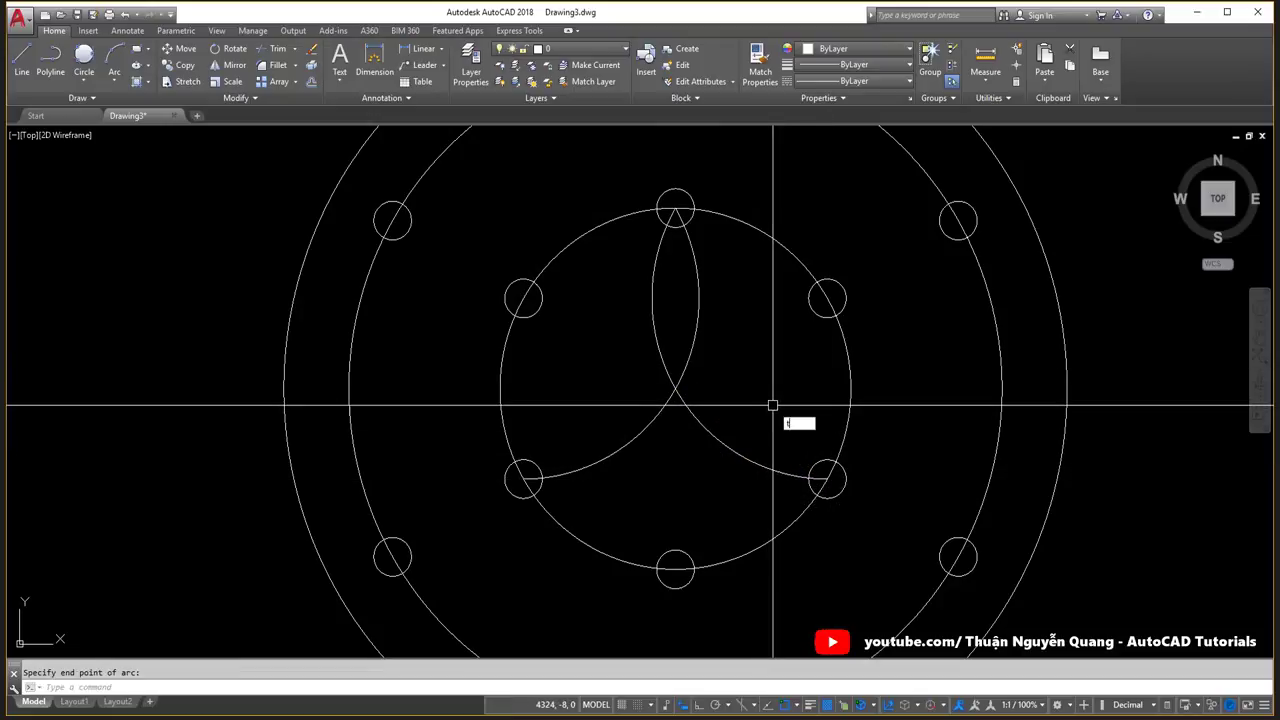
pyautogui.write('r')
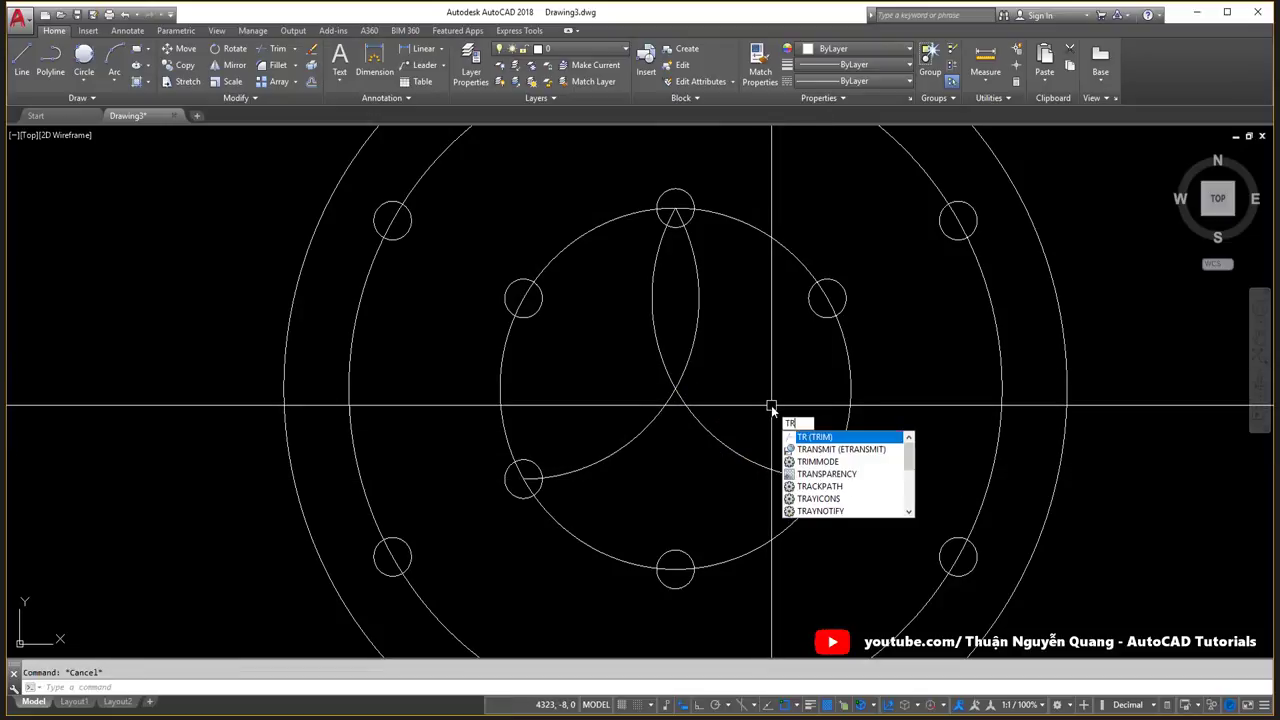
pyautogui.press('Return')
pyautogui.click(766, 280)
pyautogui.click(662, 410)
pyautogui.press('Return')
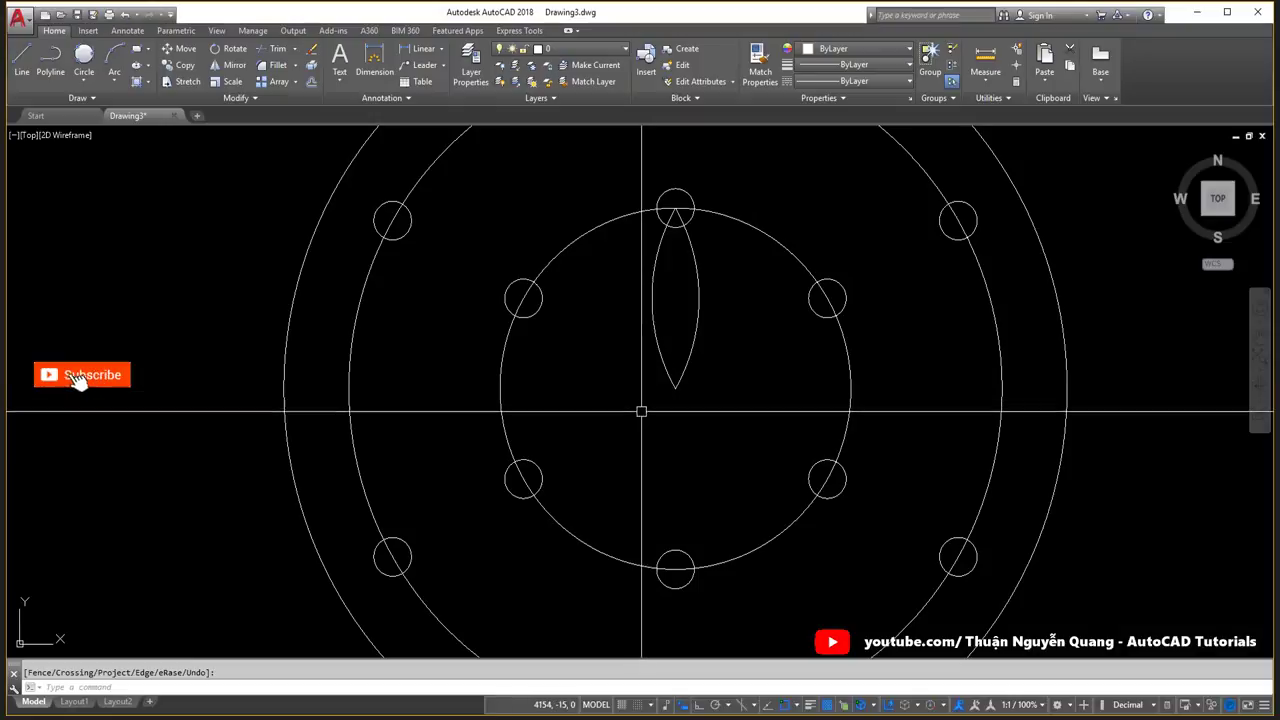
pyautogui.click(720, 397)
pyautogui.click(651, 332)
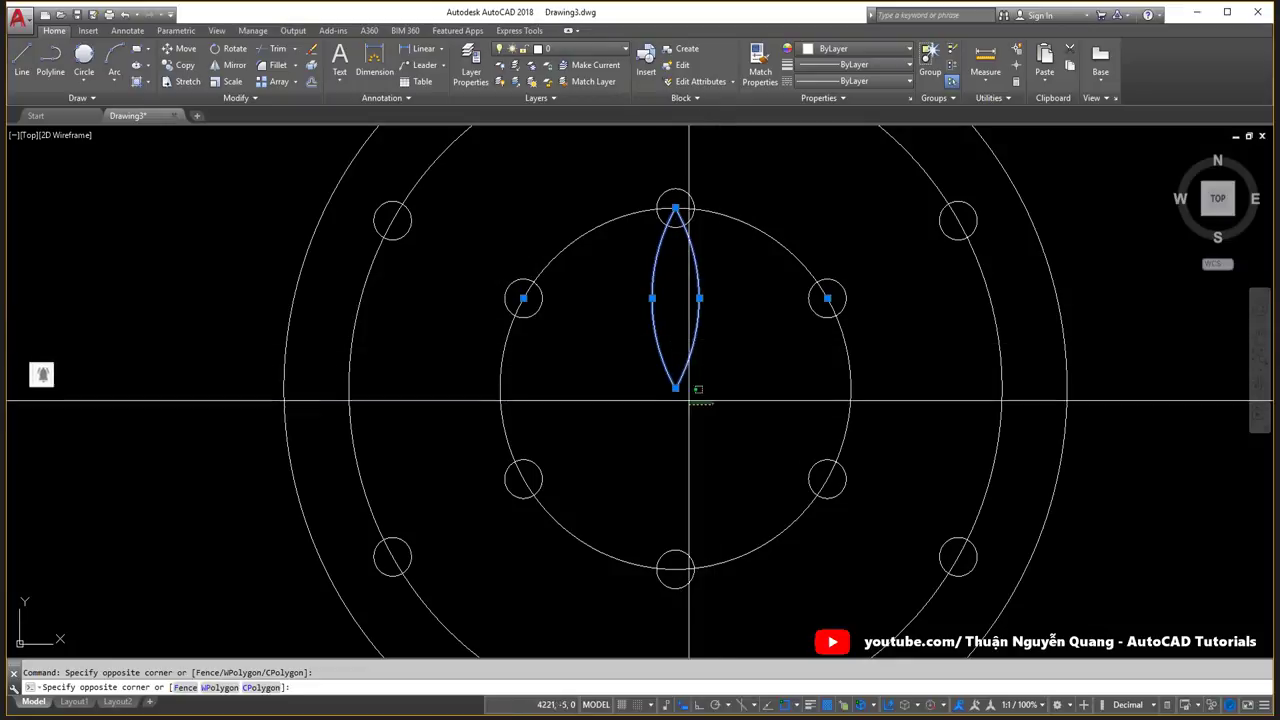
# Polar-array the lens petal's arcs six times around the petal's bottom tip with ARRAYCLASSIC.
pyautogui.write('r')
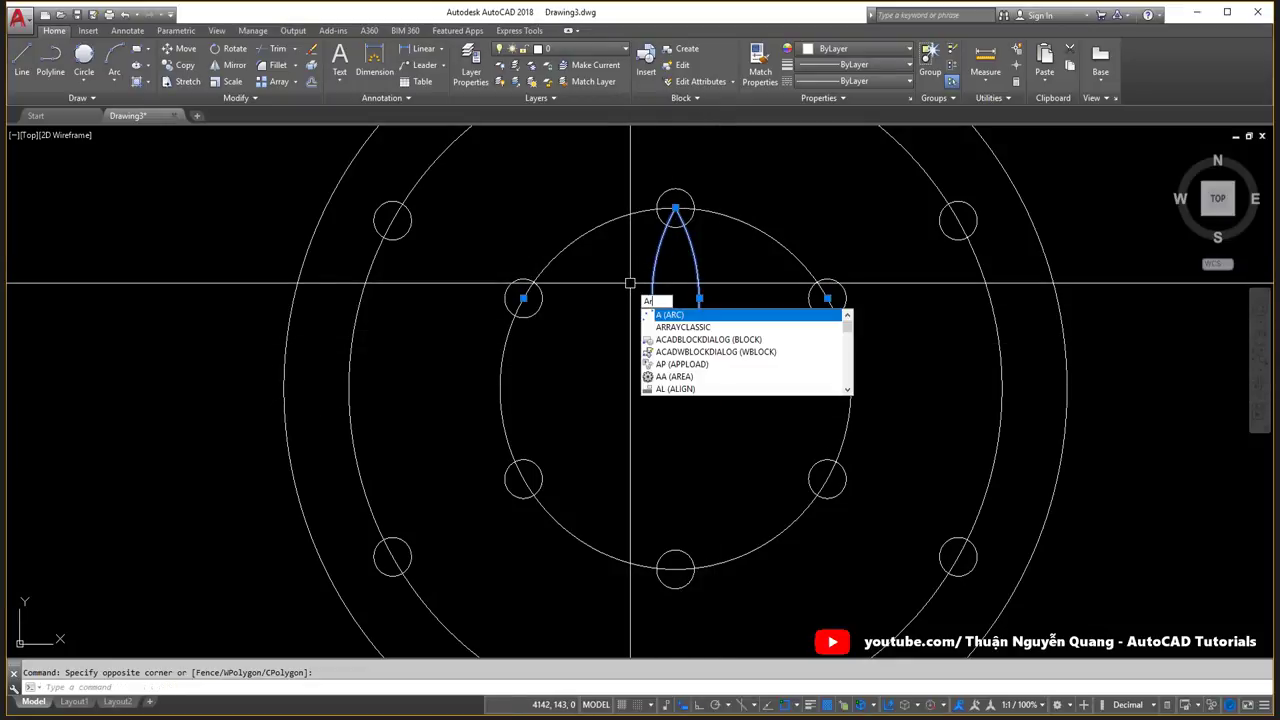
pyautogui.write('r')
pyautogui.click(677, 329)
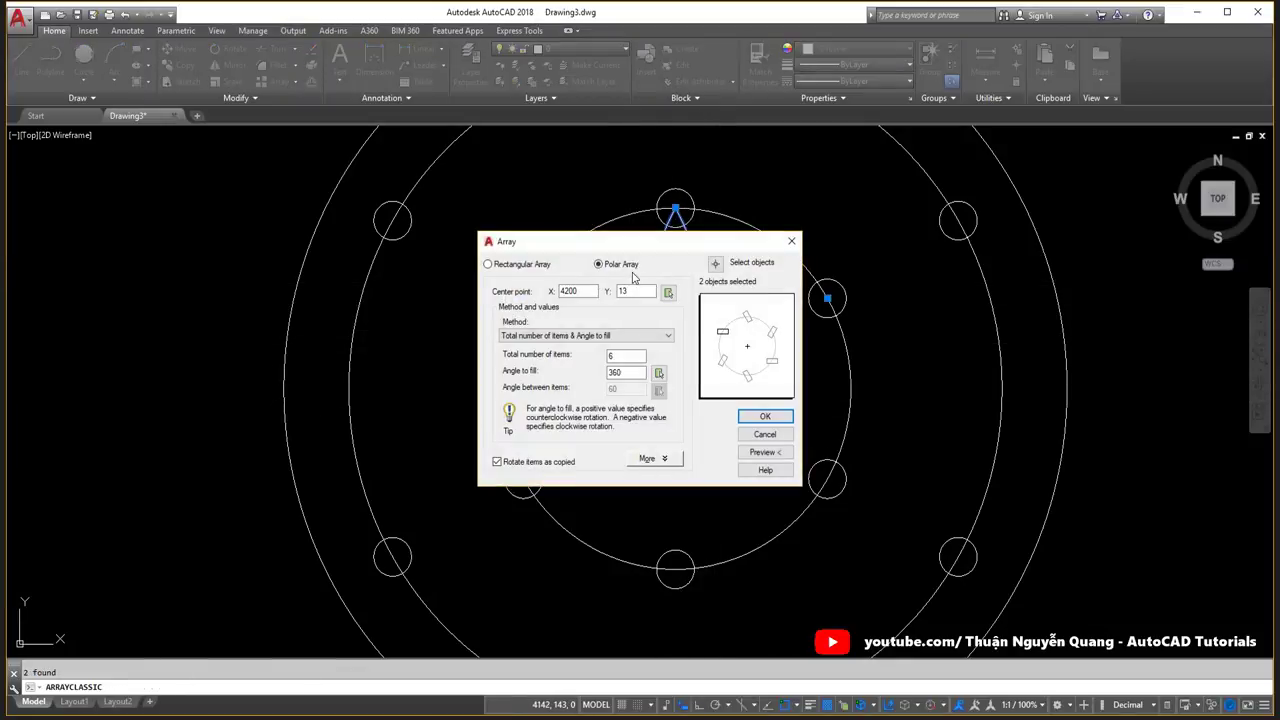
pyautogui.moveTo(654, 250); pyautogui.dragTo(390, 248)
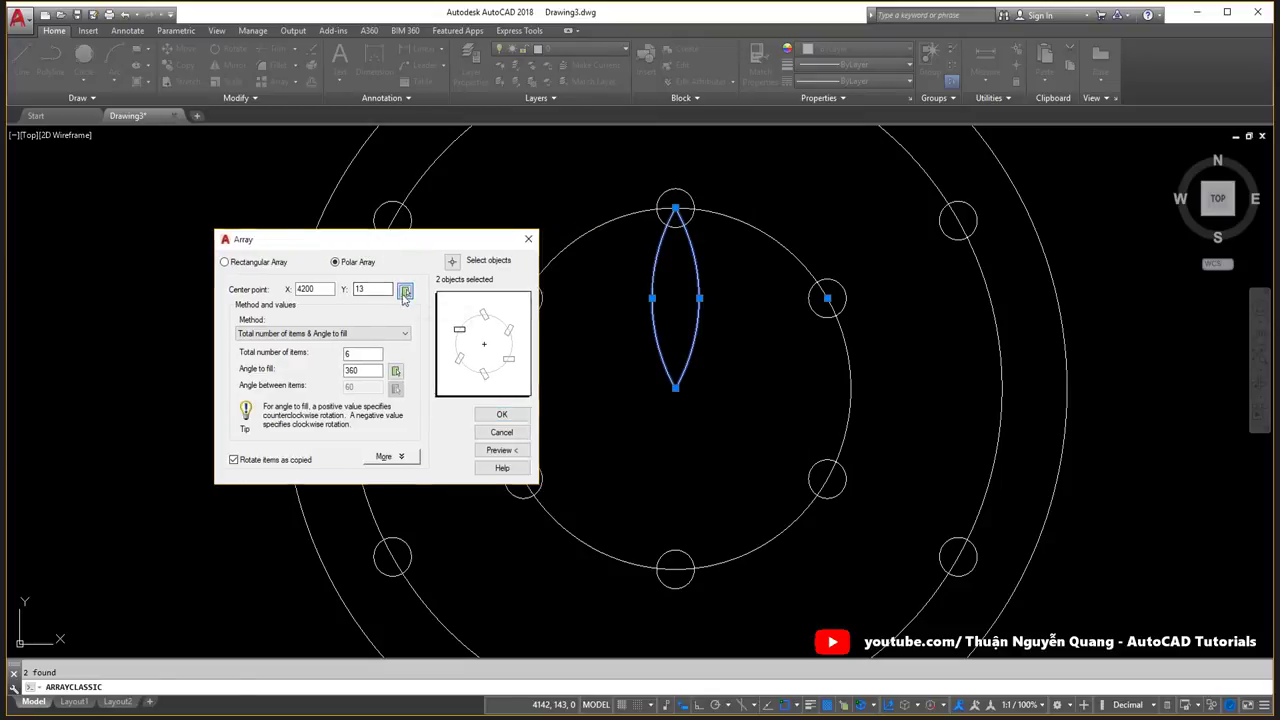
pyautogui.click(405, 292)
pyautogui.click(675, 390)
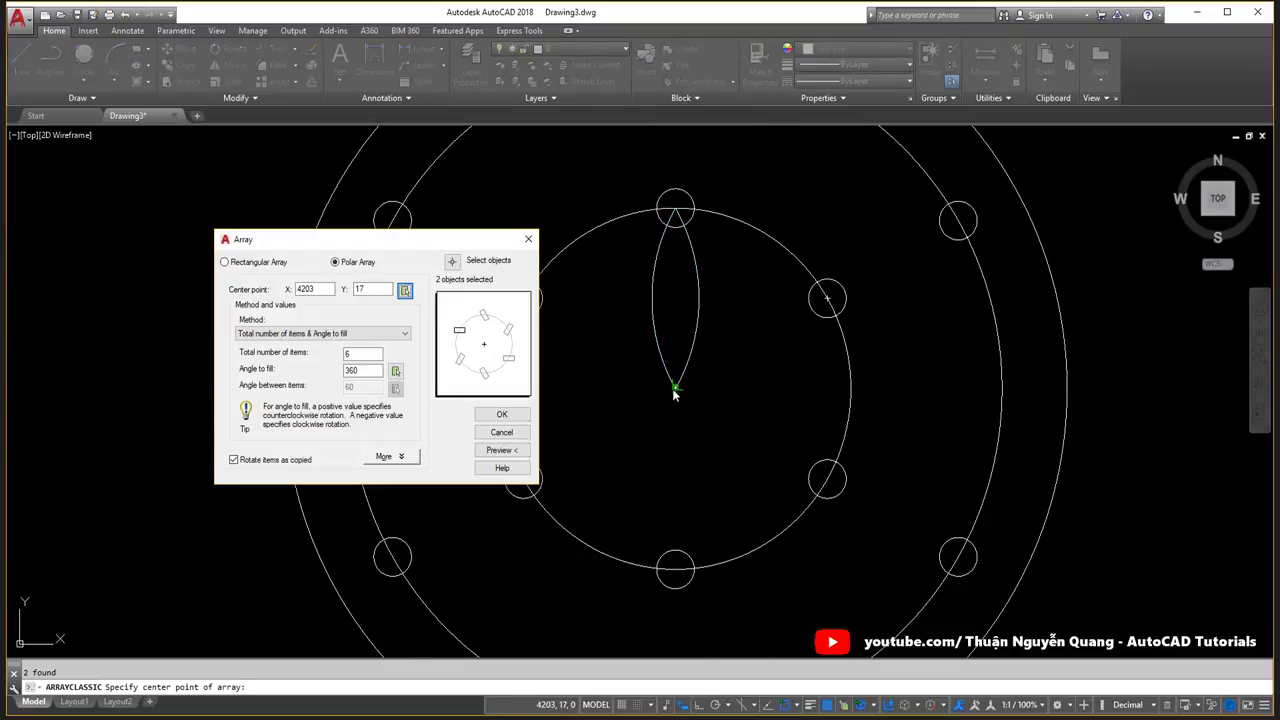
pyautogui.click(451, 262)
pyautogui.click(766, 374)
pyautogui.click(586, 320)
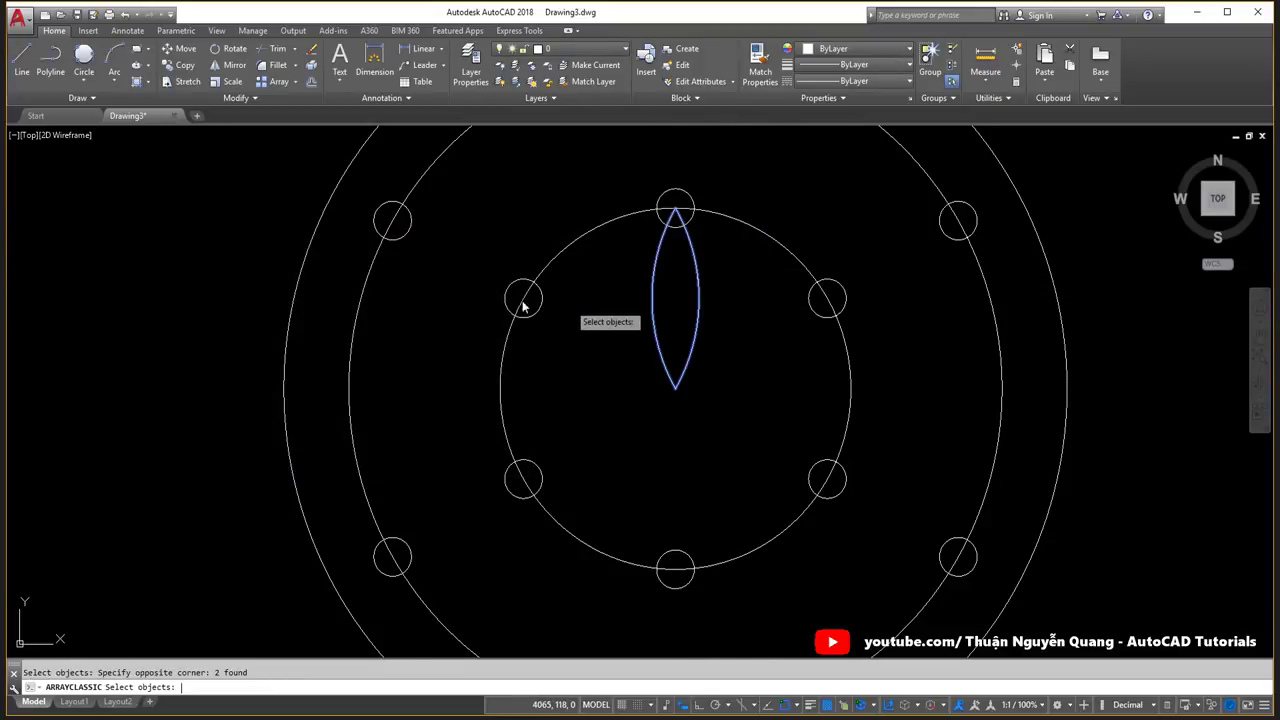
pyautogui.press('Return')
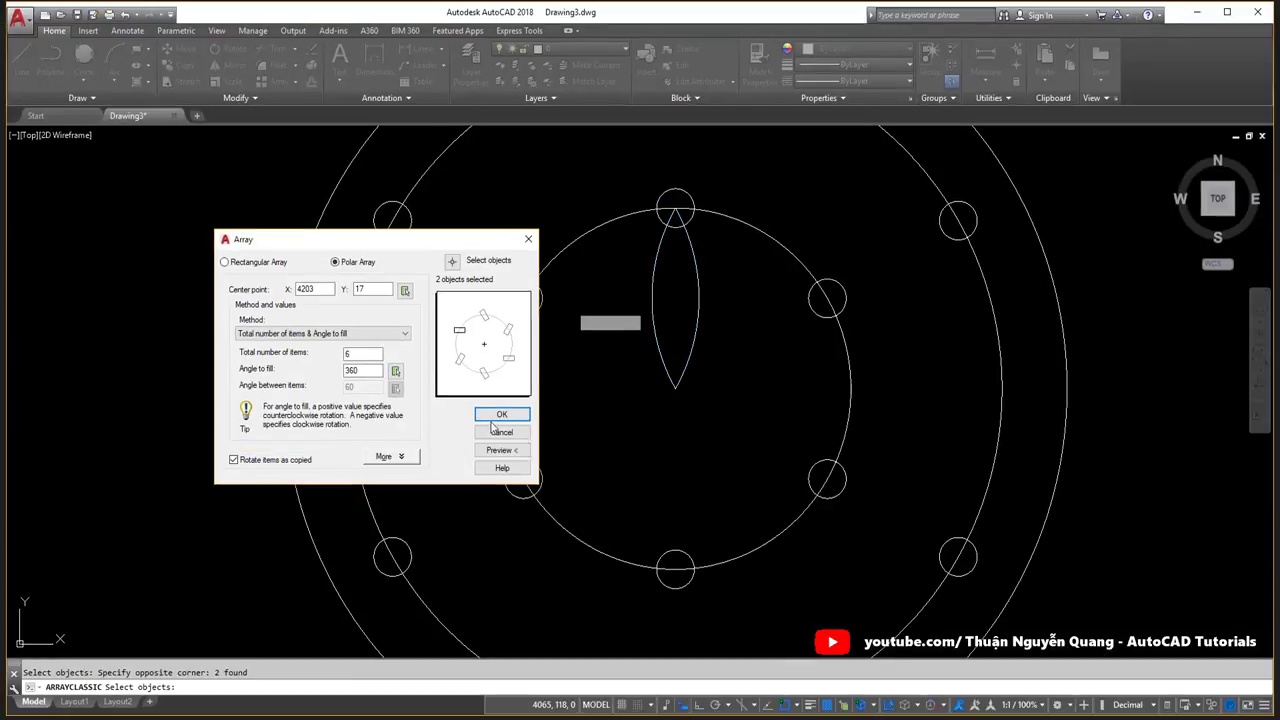
pyautogui.click(501, 414)
# Undo the six-petal array and erase the petal's two arcs.
pyautogui.scroll(5, 695, 390)
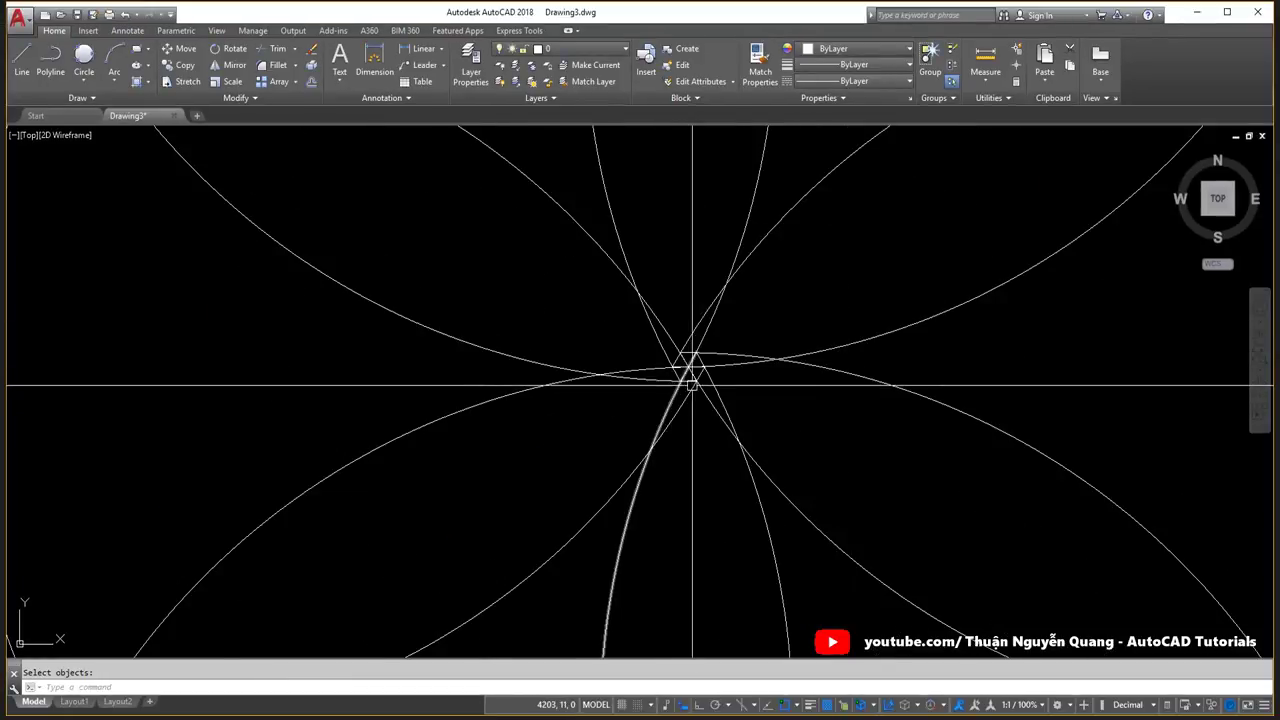
pyautogui.scroll(-5, 704, 400)
pyautogui.scroll(10, 700, 392)
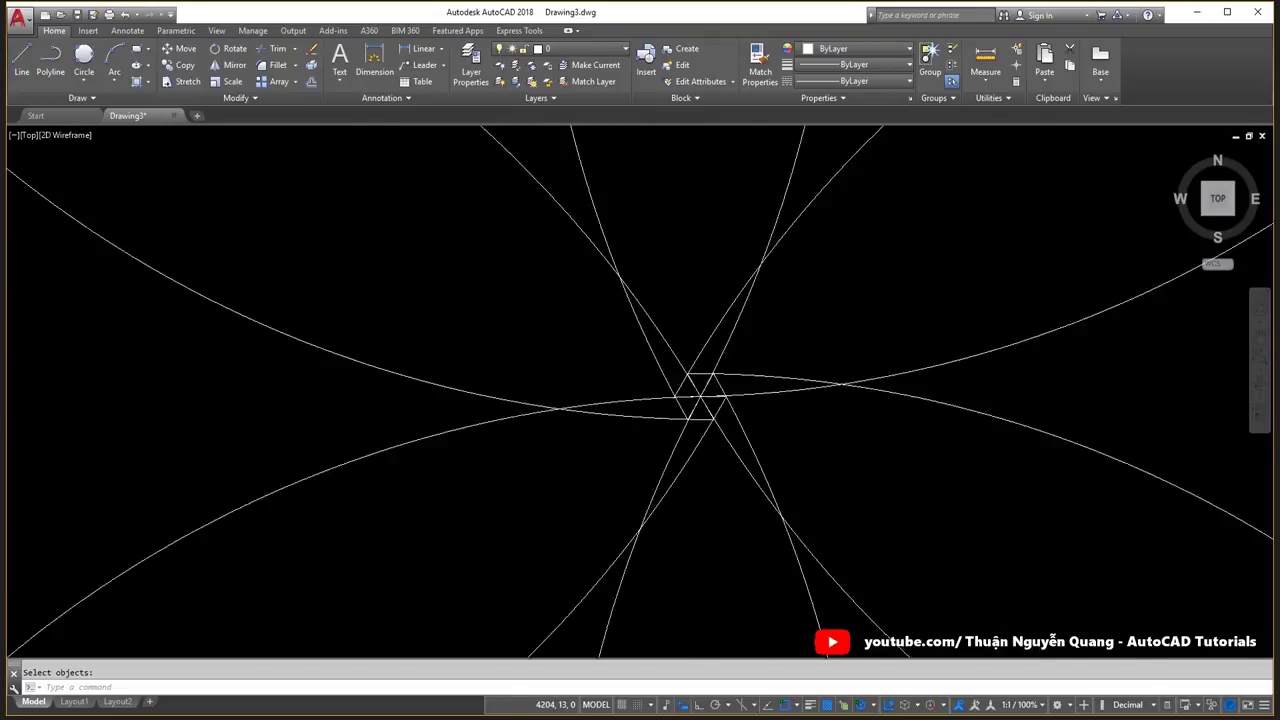
pyautogui.click(700, 400)
pyautogui.scroll(-6, 825, 430)
pyautogui.scroll(-4, 825, 430)
pyautogui.hotkey('ctrl', 'z')
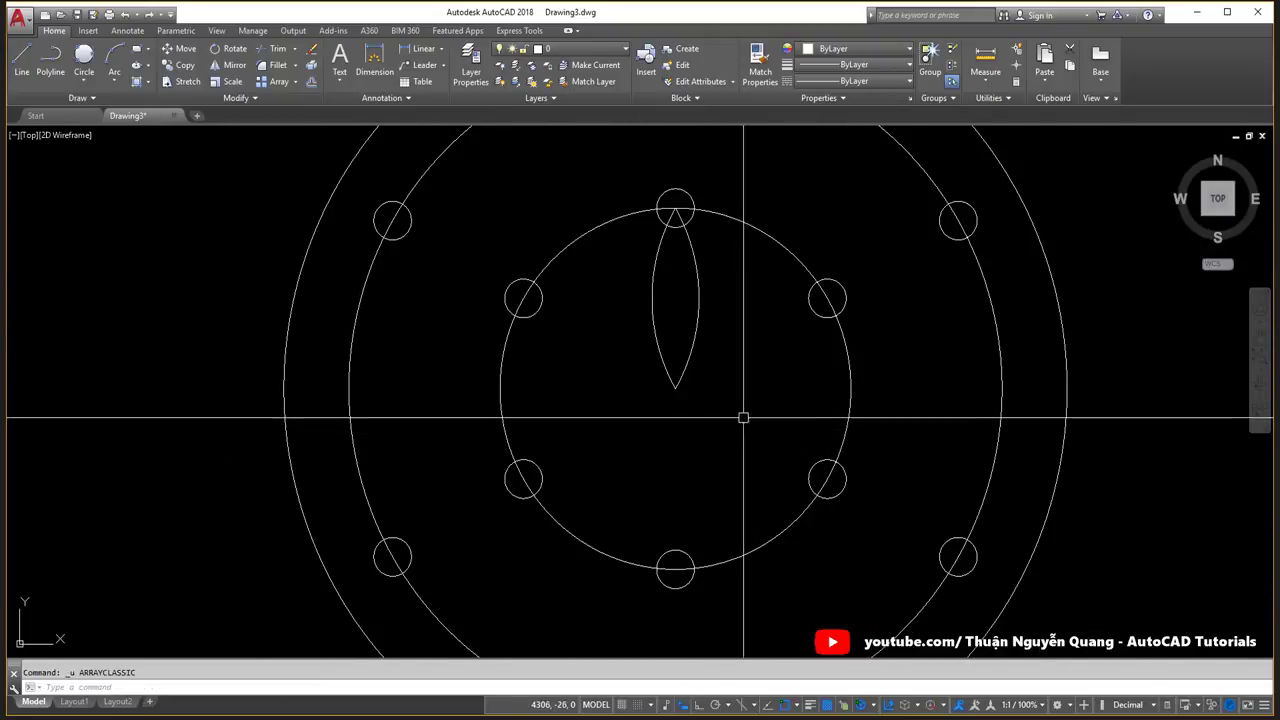
pyautogui.click(738, 357)
pyautogui.click(690, 362)
pyautogui.press('Delete')
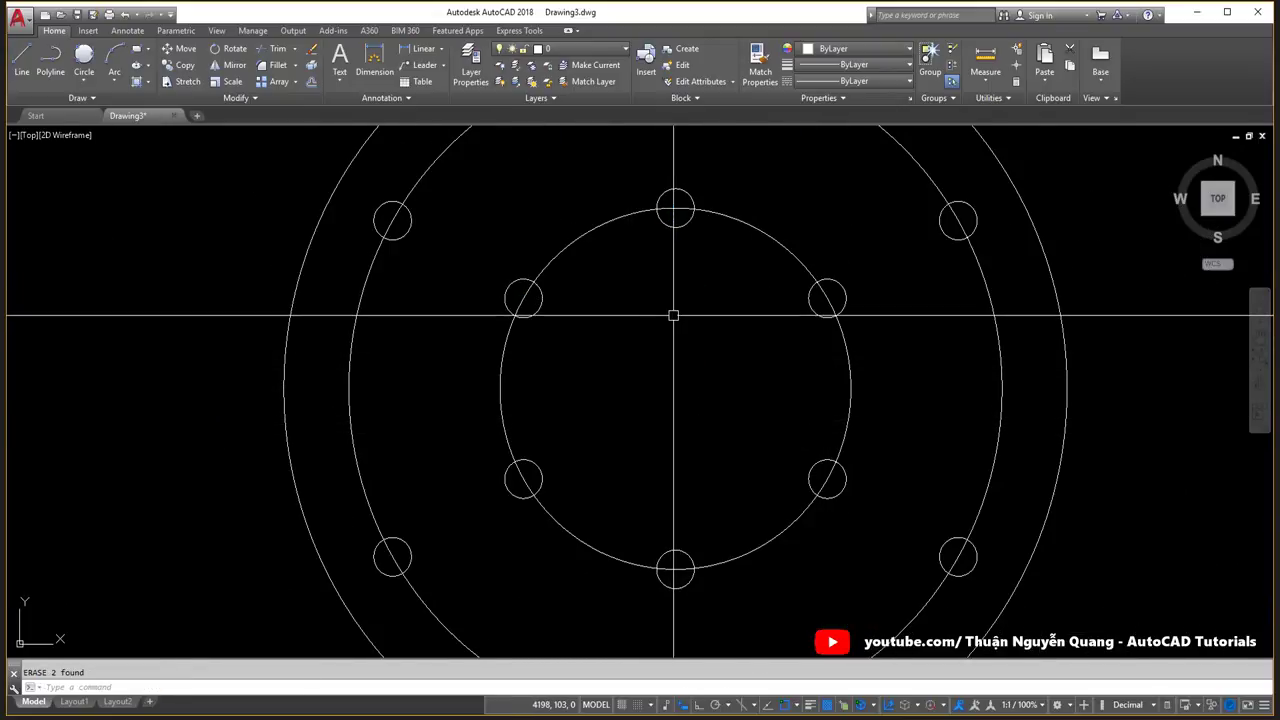
pyautogui.write('A')
# Draw two arcs from the top small circle through the circles' centre.
pyautogui.press('Return')
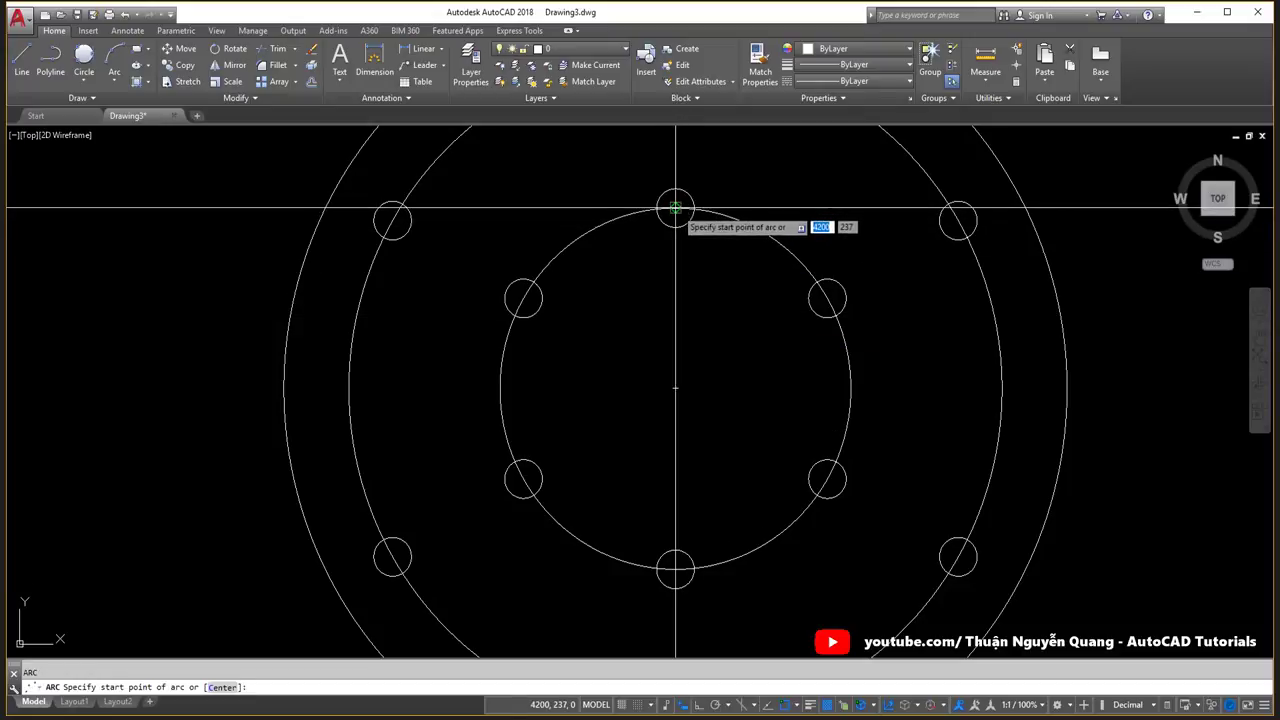
pyautogui.click(675, 207)
pyautogui.click(673, 380)
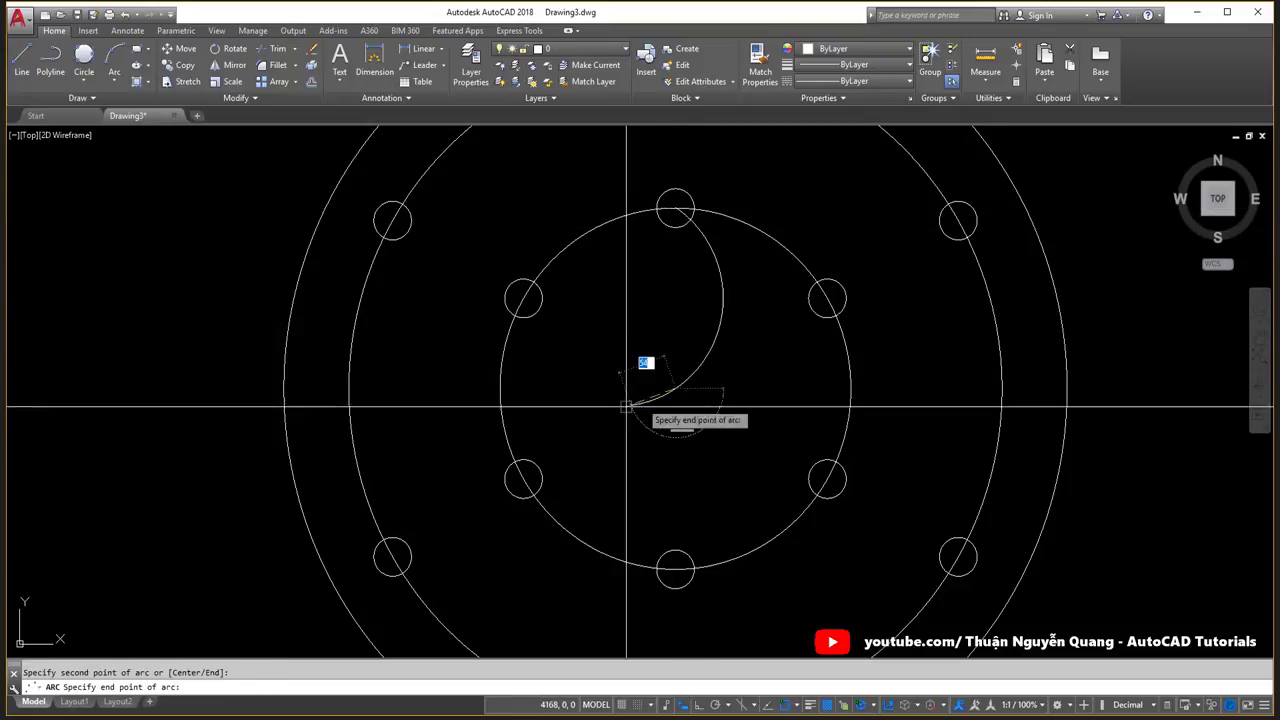
pyautogui.click(522, 478)
pyautogui.press('Return')
pyautogui.click(676, 207)
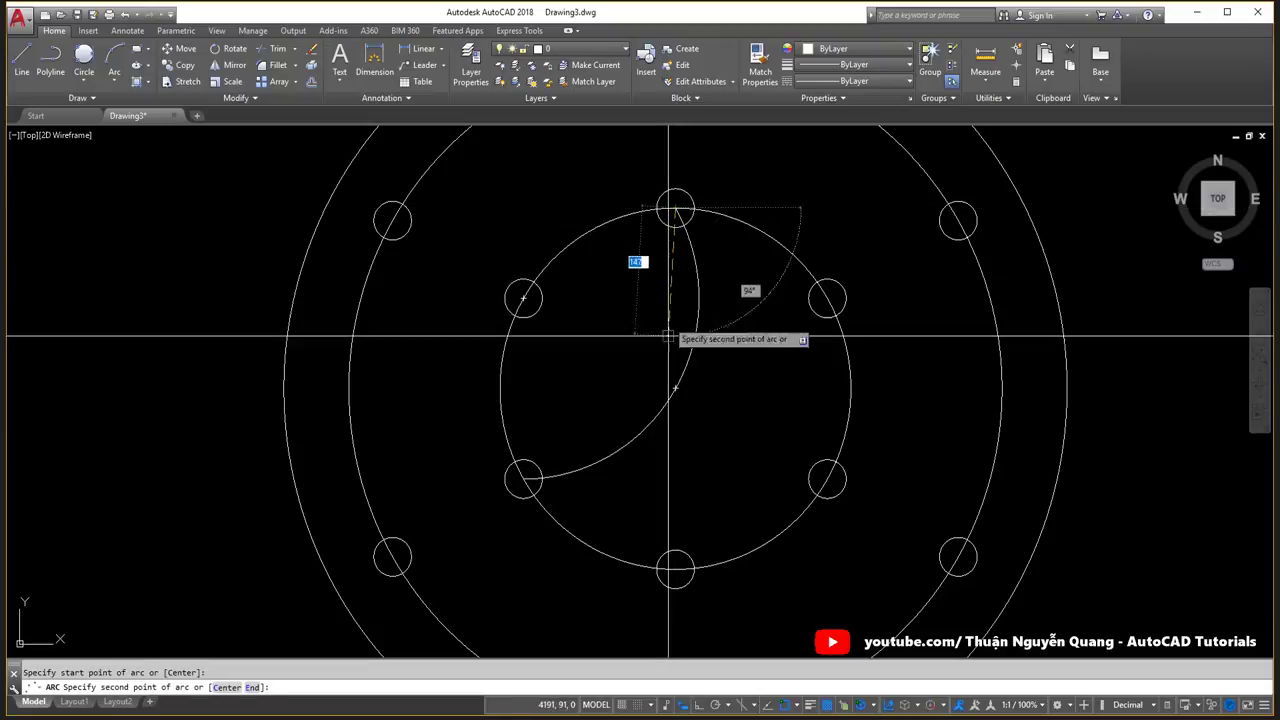
pyautogui.click(676, 386)
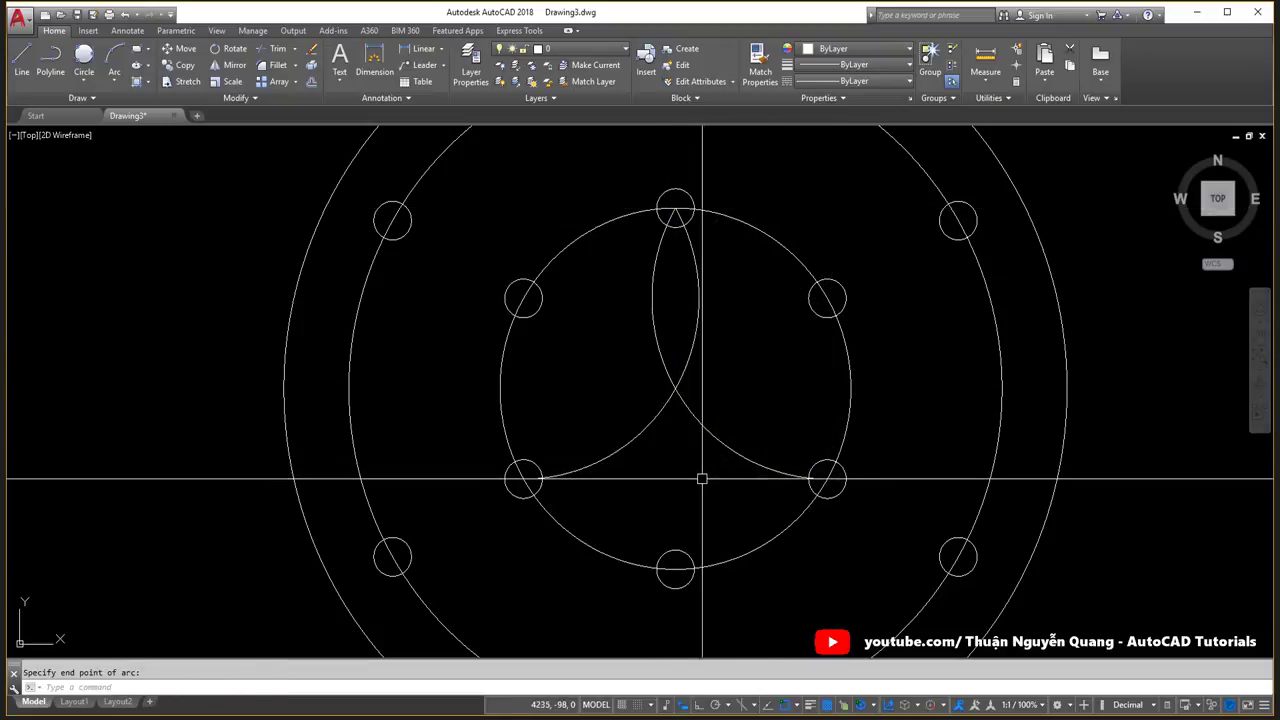
# Trim the arc tails so the two arcs form one lens-shaped petal.
pyautogui.write('r')
pyautogui.press('Return')
pyautogui.press('Return')
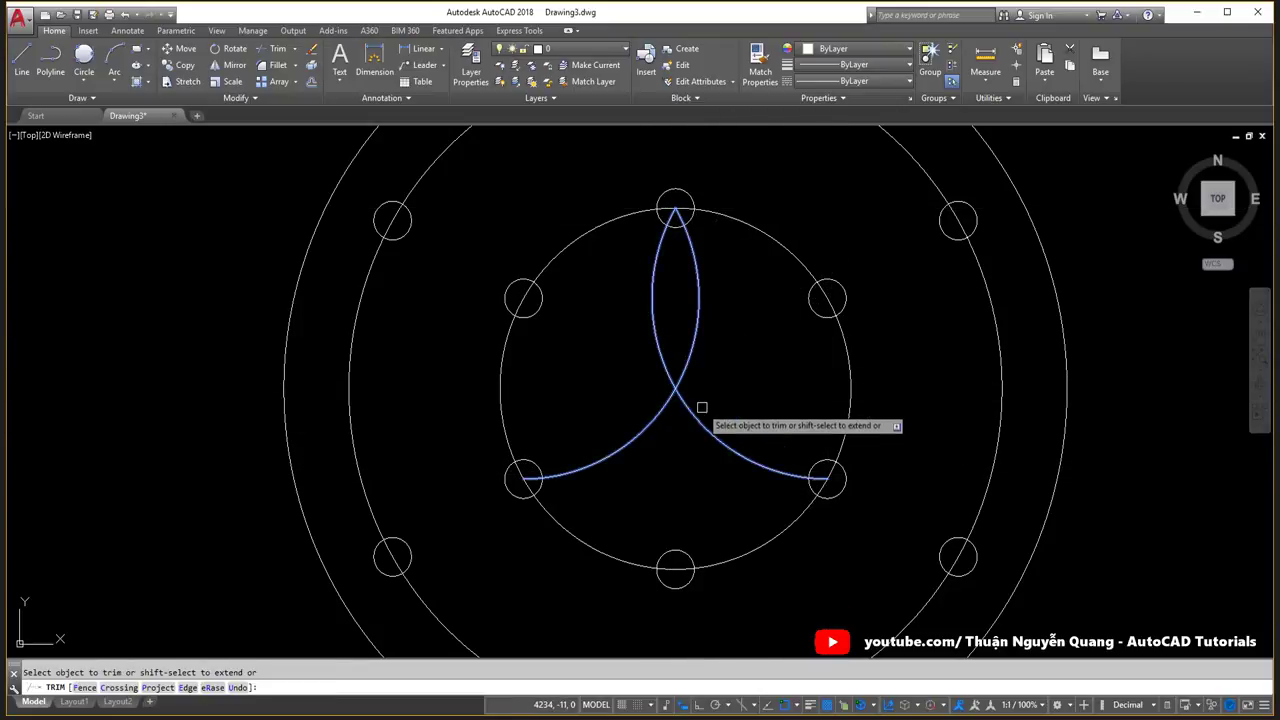
pyautogui.click(700, 406)
pyautogui.click(667, 411)
pyautogui.press('Escape')
# Select the two petal arcs for a classic array and prepare to pick its centre.
pyautogui.moveTo(845, 285); pyautogui.dragTo(505, 330)
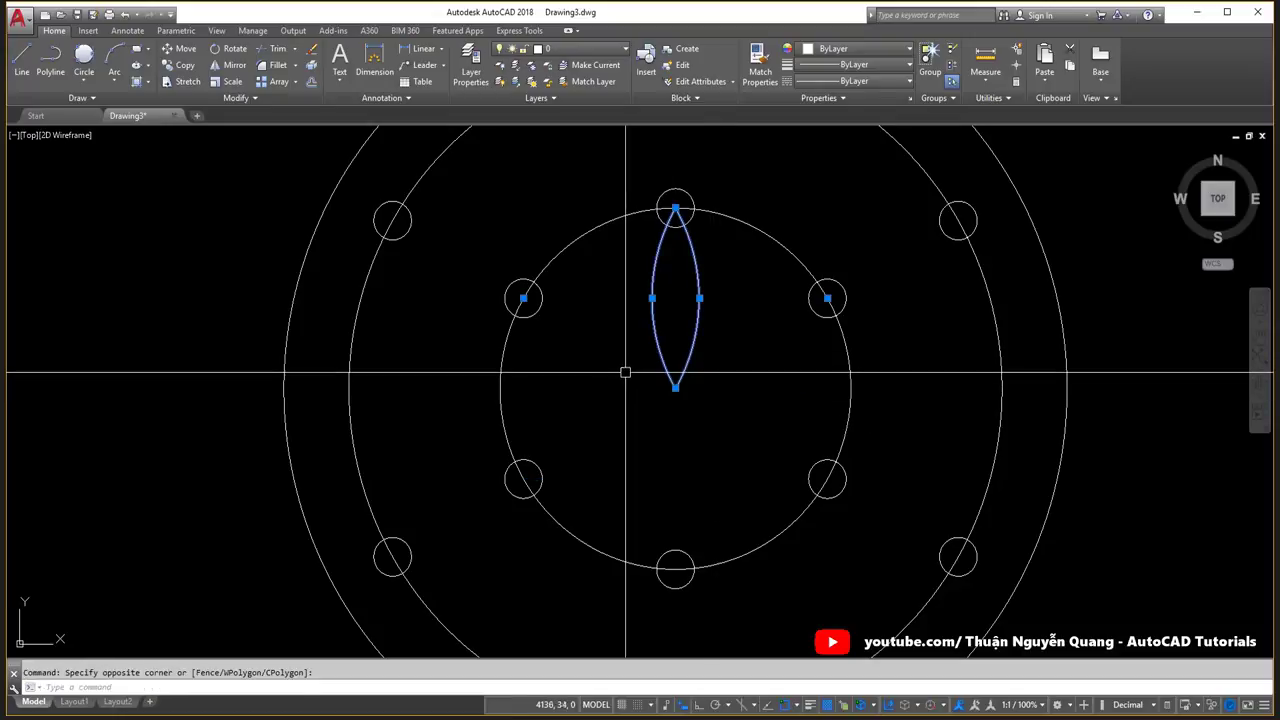
pyautogui.write('AR')
pyautogui.click(695, 414)
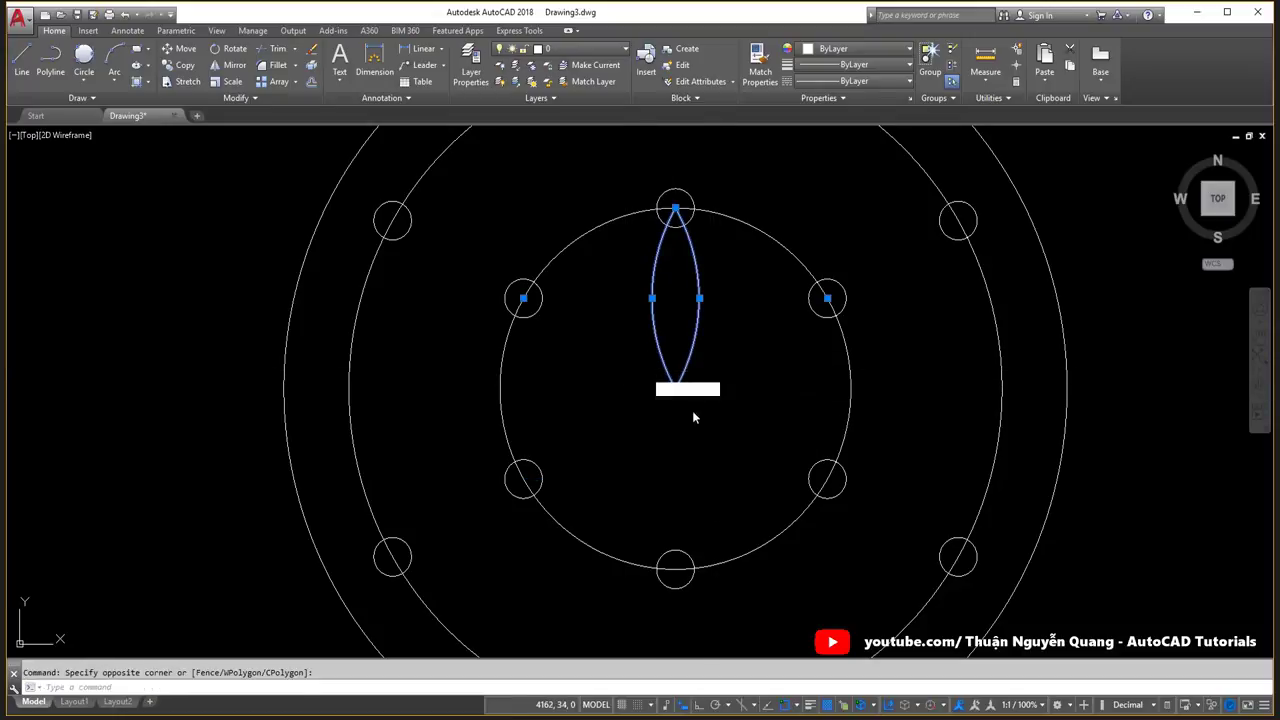
pyautogui.click(669, 296)
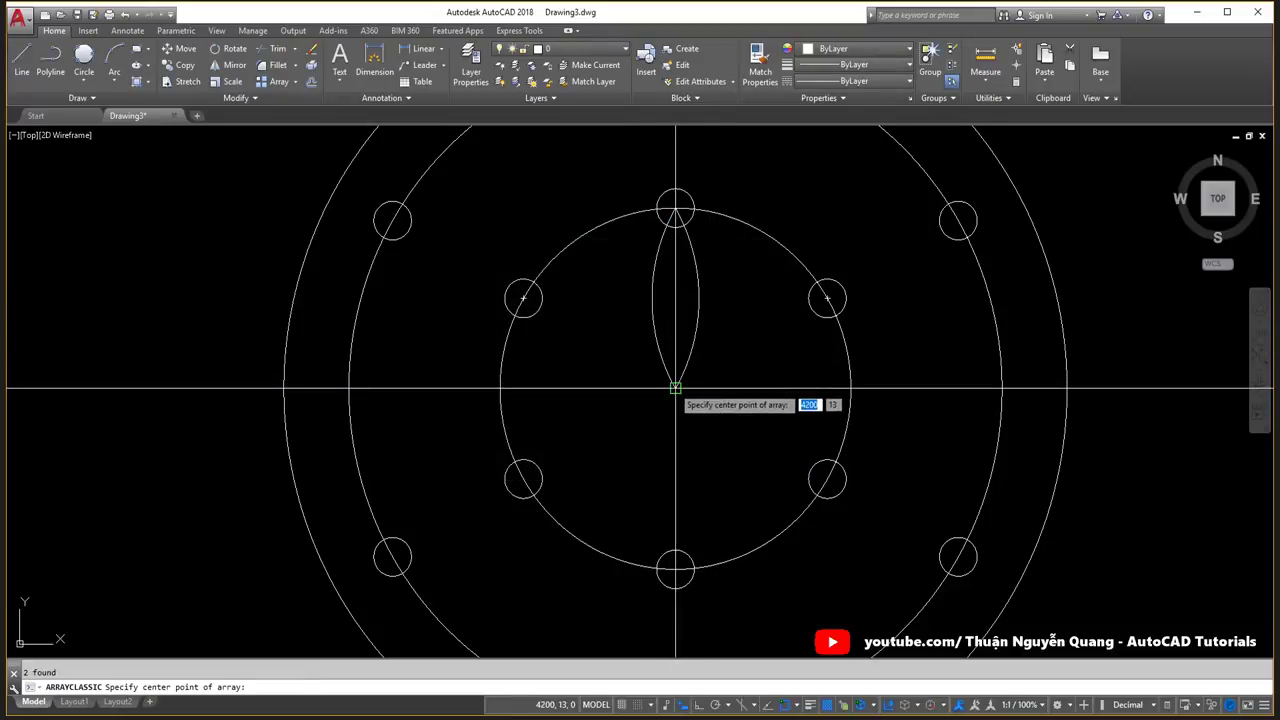
# Array the petal six times around the circle centre.
pyautogui.click(675, 386)
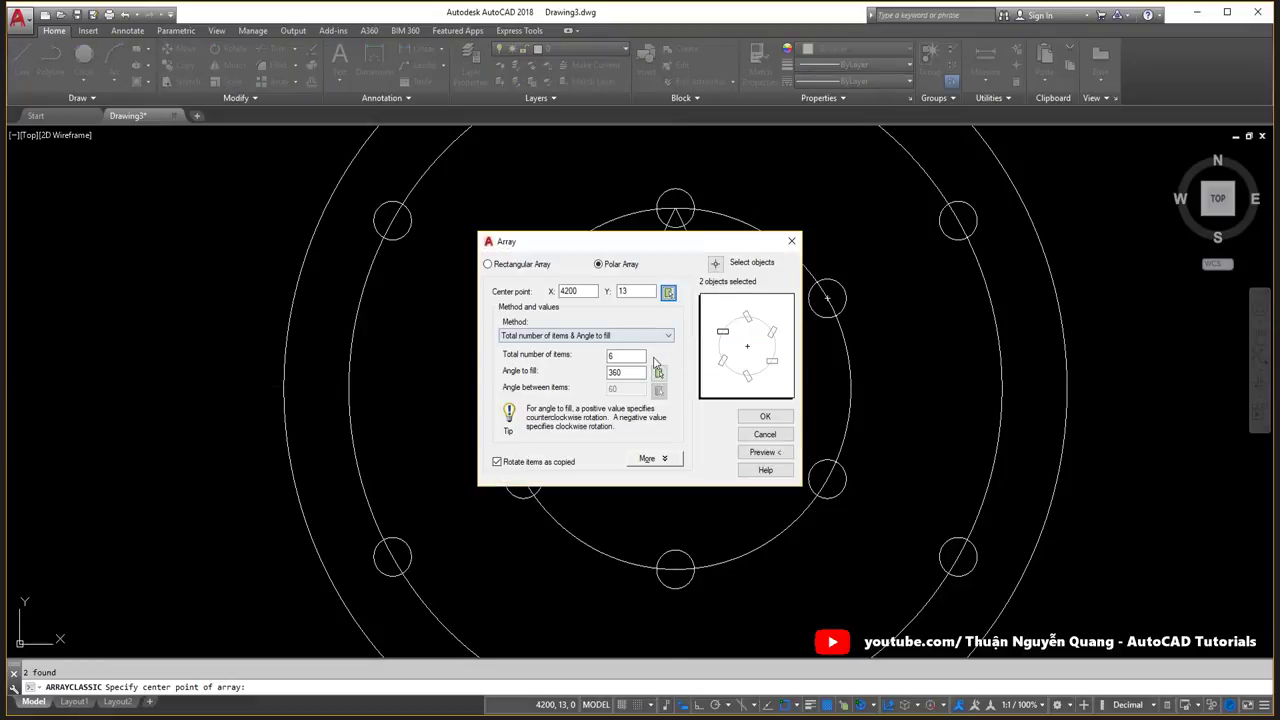
pyautogui.click(757, 418)
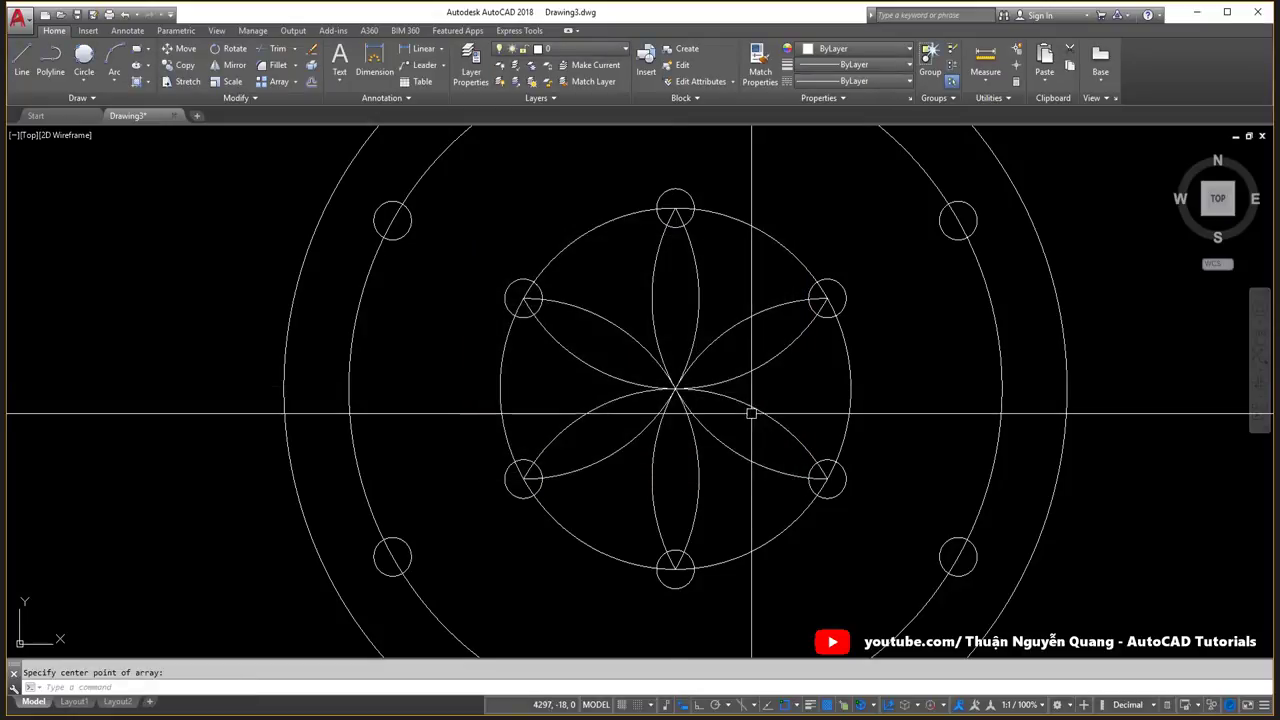
pyautogui.scroll(5, 690, 400)
# Select the flower arcs, cancel the selection, and switch to the reference exercise sheet.
pyautogui.click(748, 432)
pyautogui.click(653, 371)
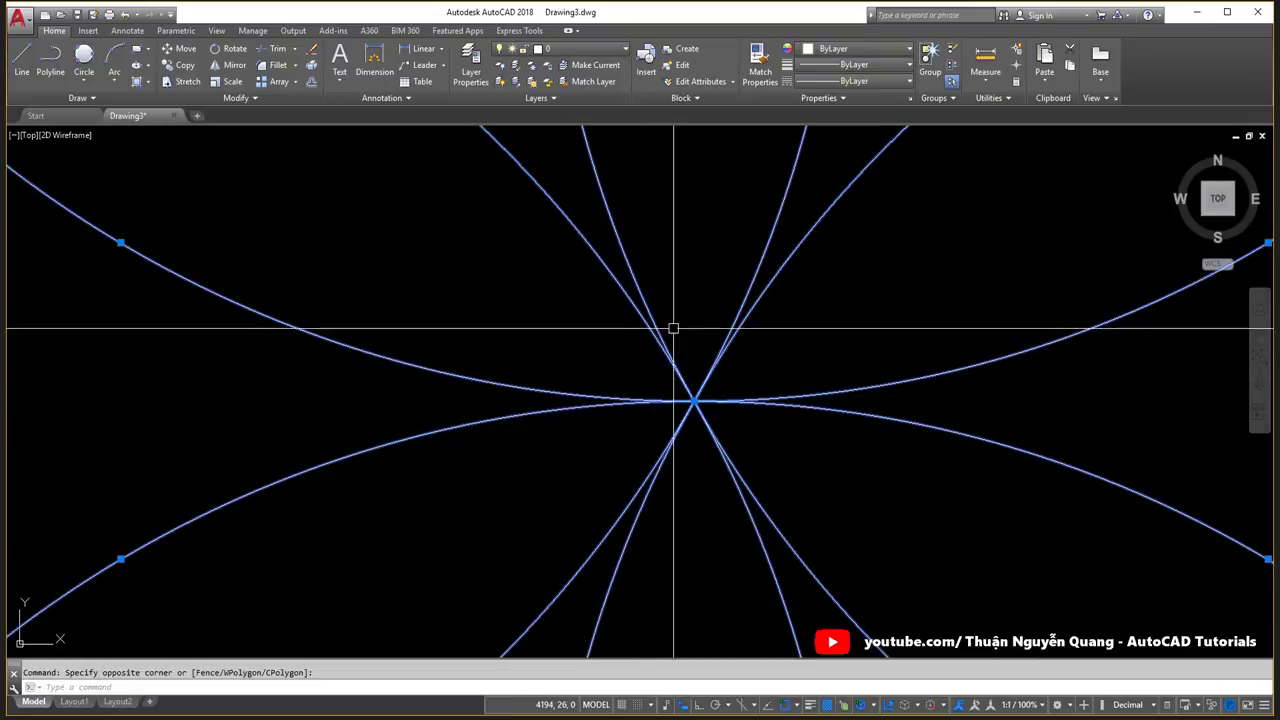
pyautogui.scroll(-5, 674, 331)
pyautogui.press('Escape')
pyautogui.click(700, 357)
pyautogui.press('Escape')
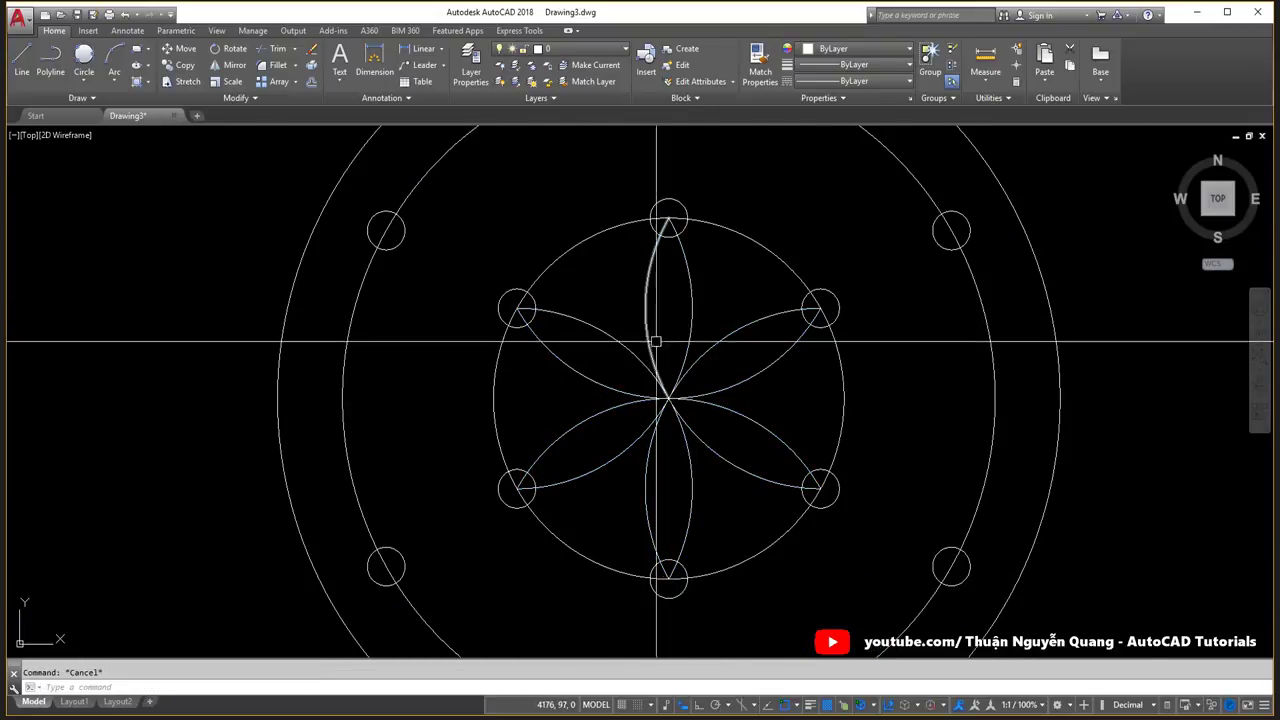
pyautogui.hotkey('alt', 'Tab')
# After comparing with figure 2-5, delete the construction ring through the outer small circles.
pyautogui.scroll(2, 838, 187)
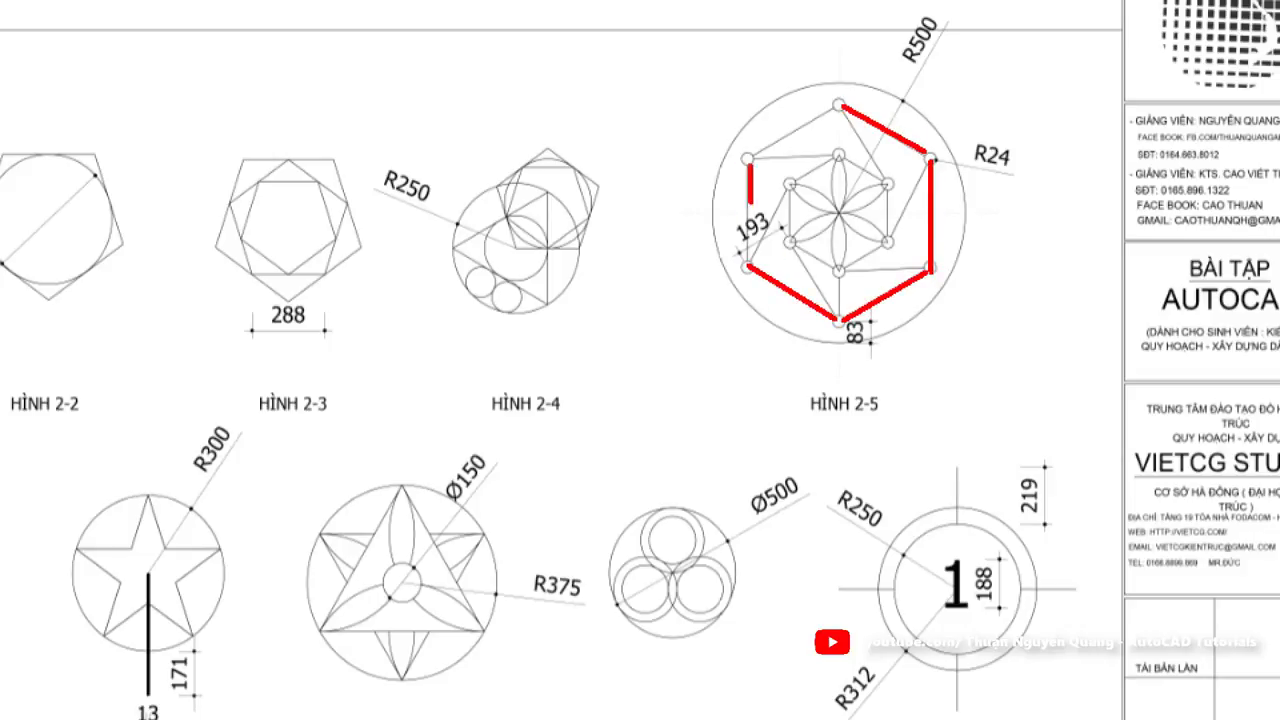
pyautogui.scroll(-2, 828, 113)
pyautogui.hotkey('alt', 'Tab')
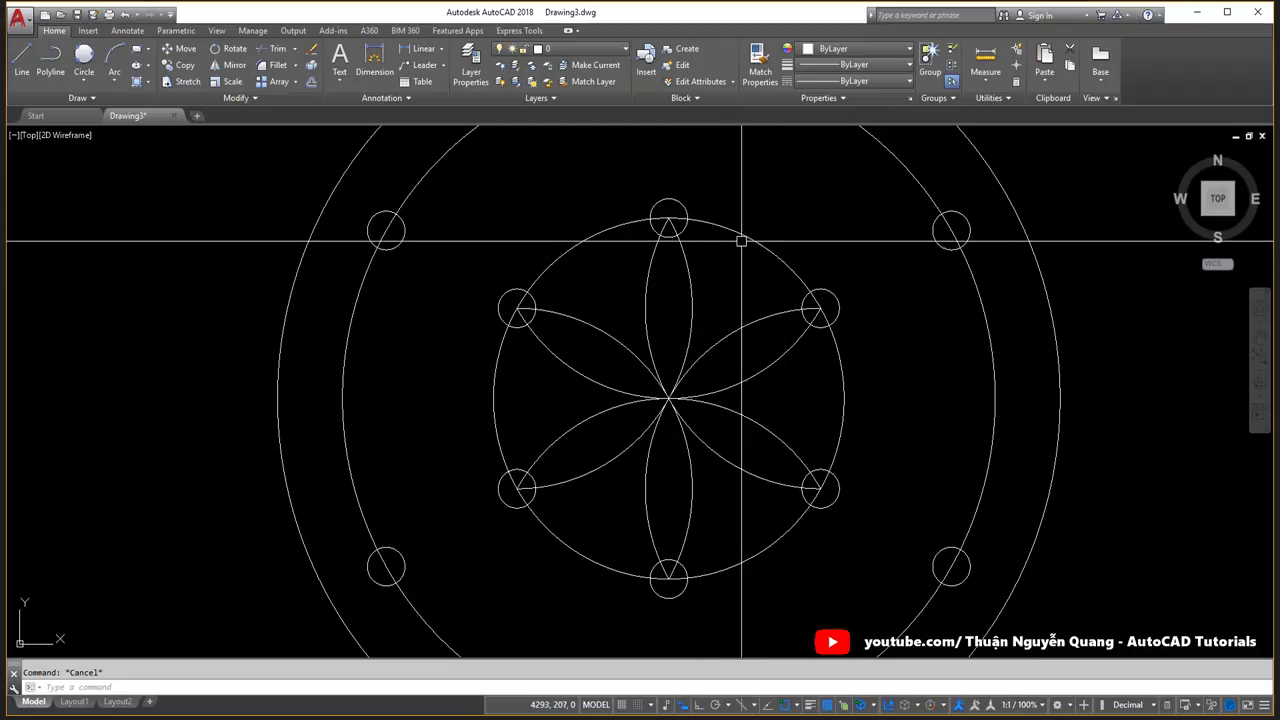
pyautogui.click(738, 240)
pyautogui.scroll(-1, 738, 240)
pyautogui.press('Escape')
pyautogui.click(800, 166)
pyautogui.press('Delete')
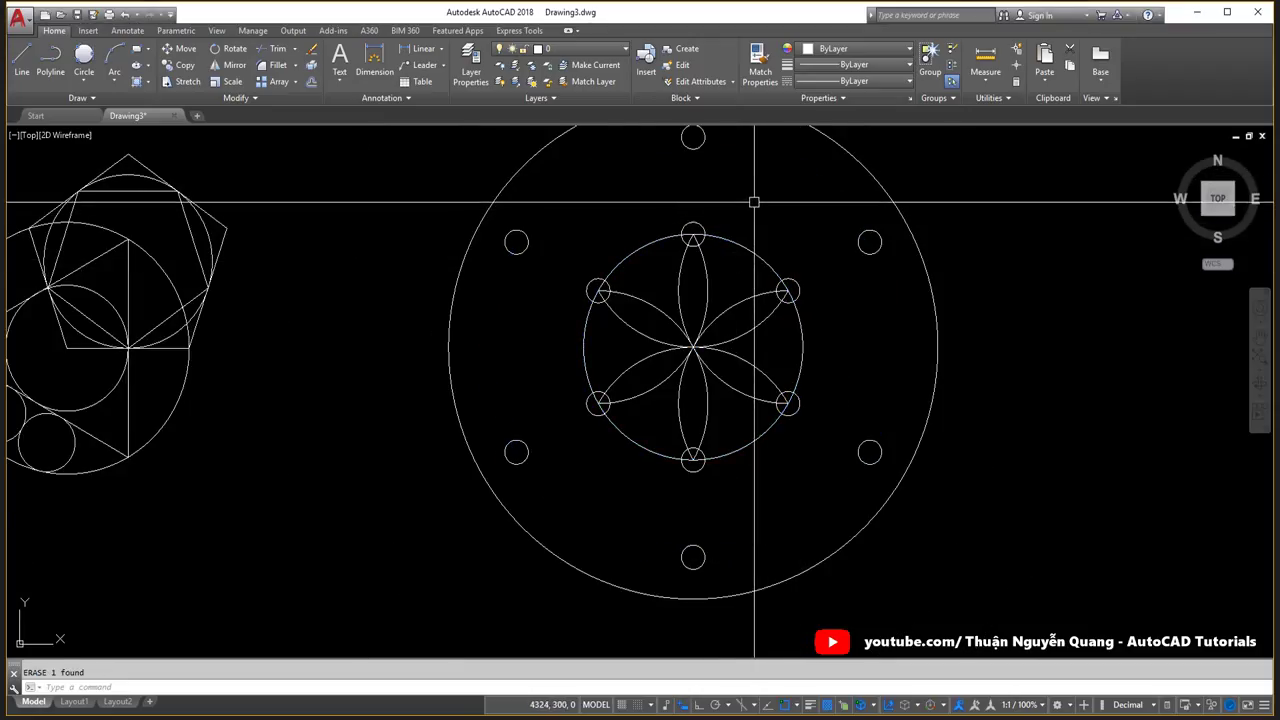
pyautogui.scroll(-1, 700, 268)
# Start a line from the top outer small circle's centre.
pyautogui.write('l')
pyautogui.press('Return')
pyautogui.click(648, 203)
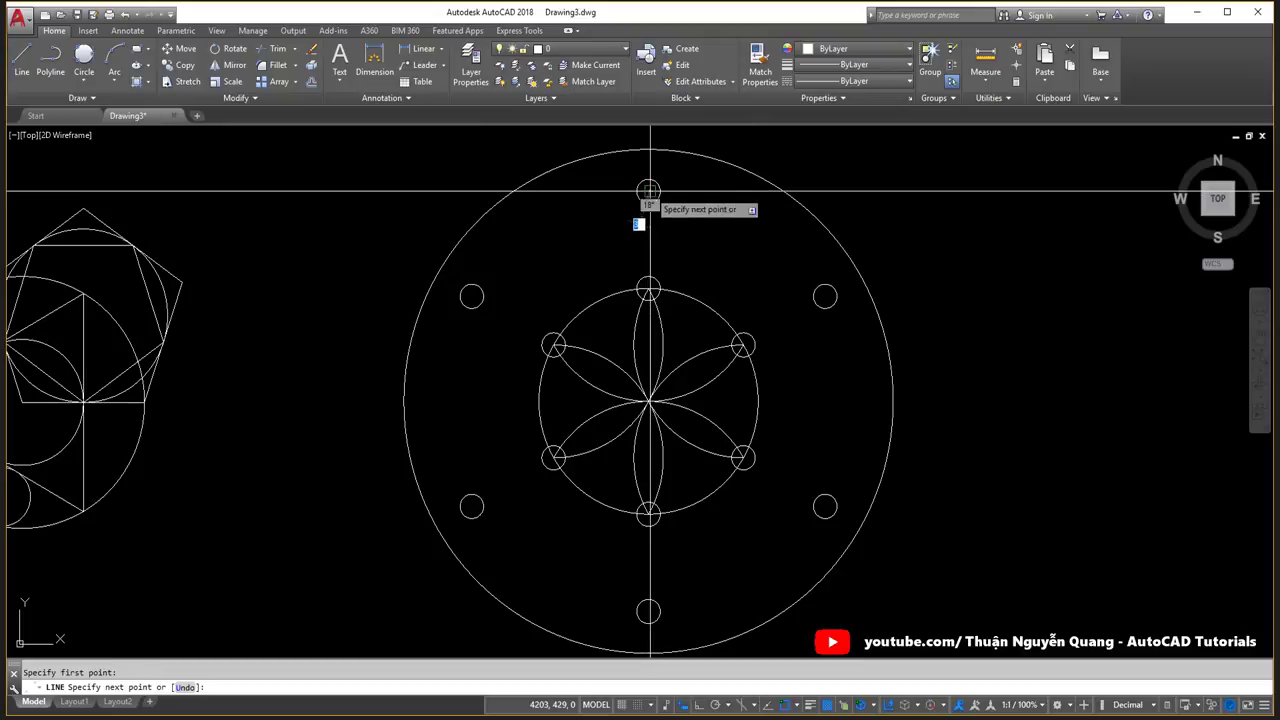
pyautogui.press('Escape')
pyautogui.hotkey('alt', 'Tab')
pyautogui.hotkey('alt', 'Tab')
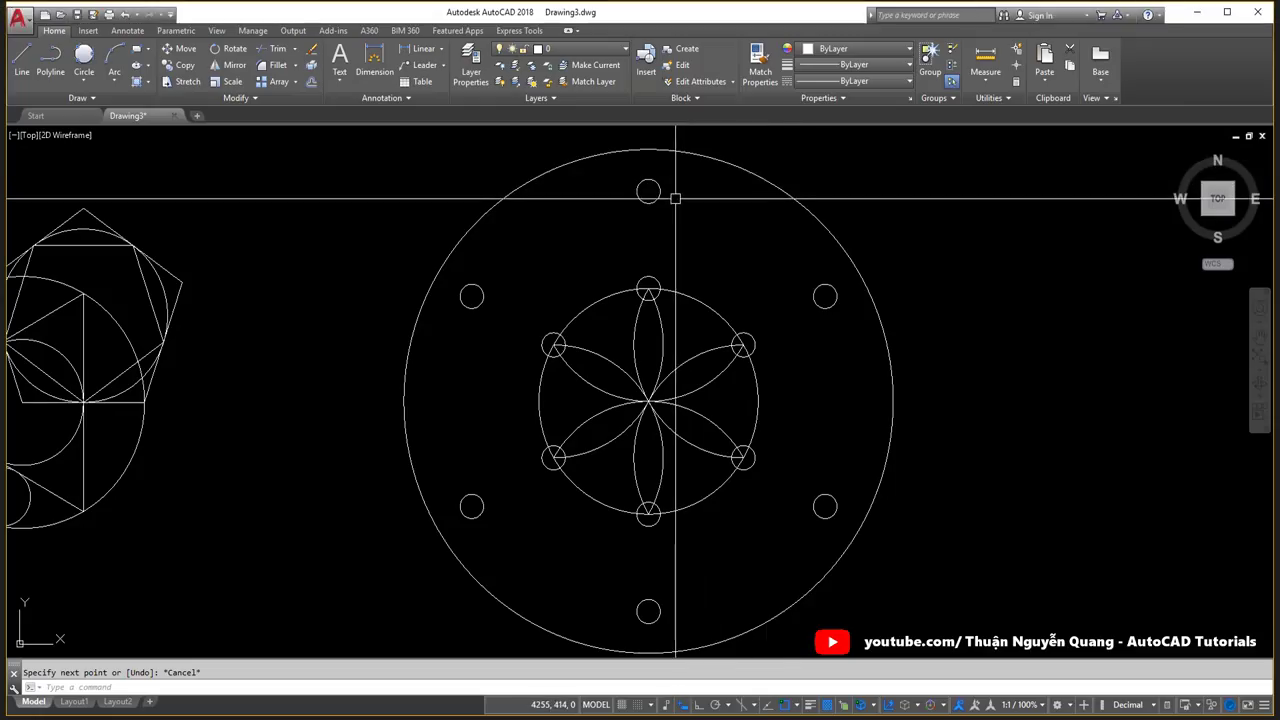
pyautogui.write('l')
pyautogui.press('Return')
pyautogui.click(648, 190)
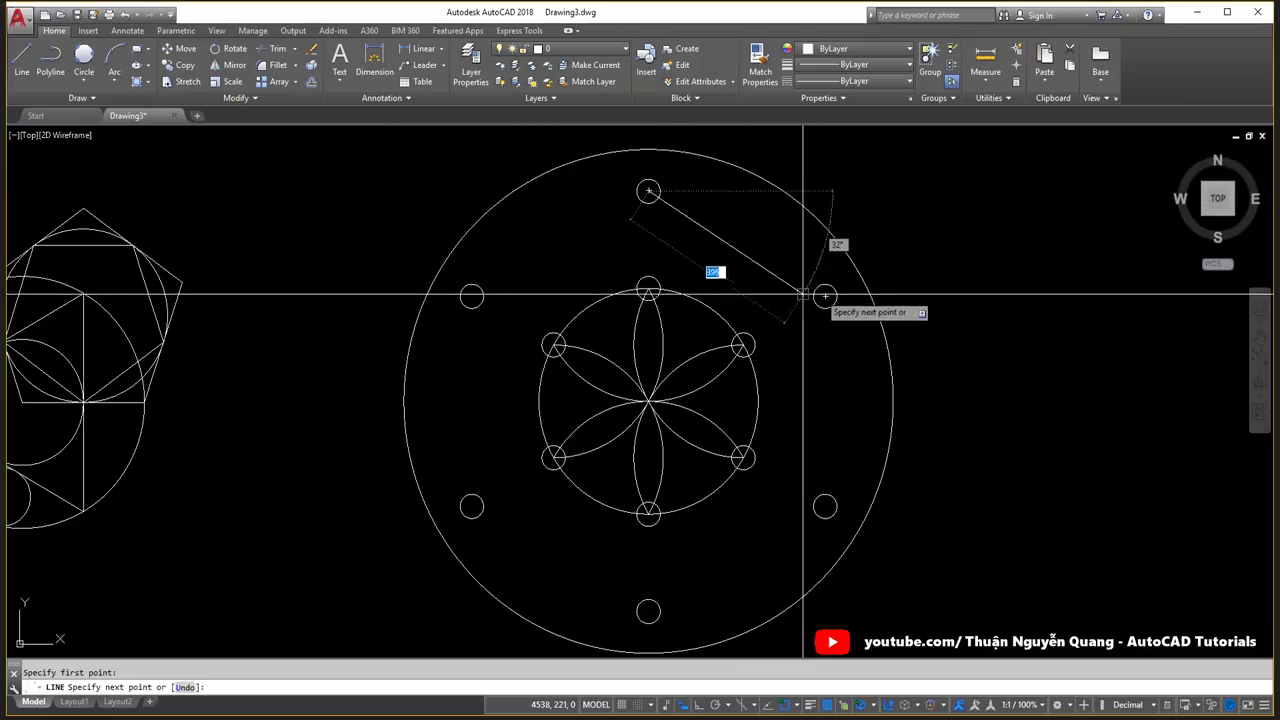
# Draw an inscribed hexagon centred on the flower with a corner at the top small circle.
pyautogui.press('Escape')
pyautogui.write('l')
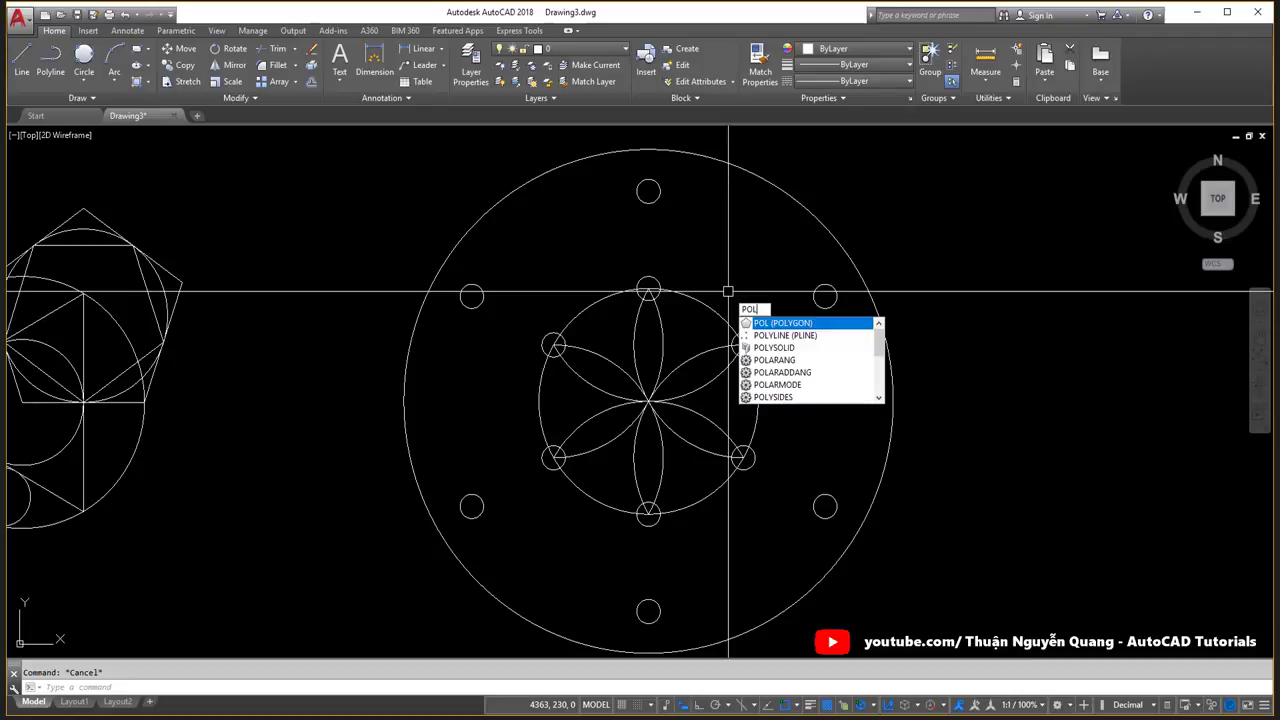
pyautogui.click(780, 324)
pyautogui.write('6')
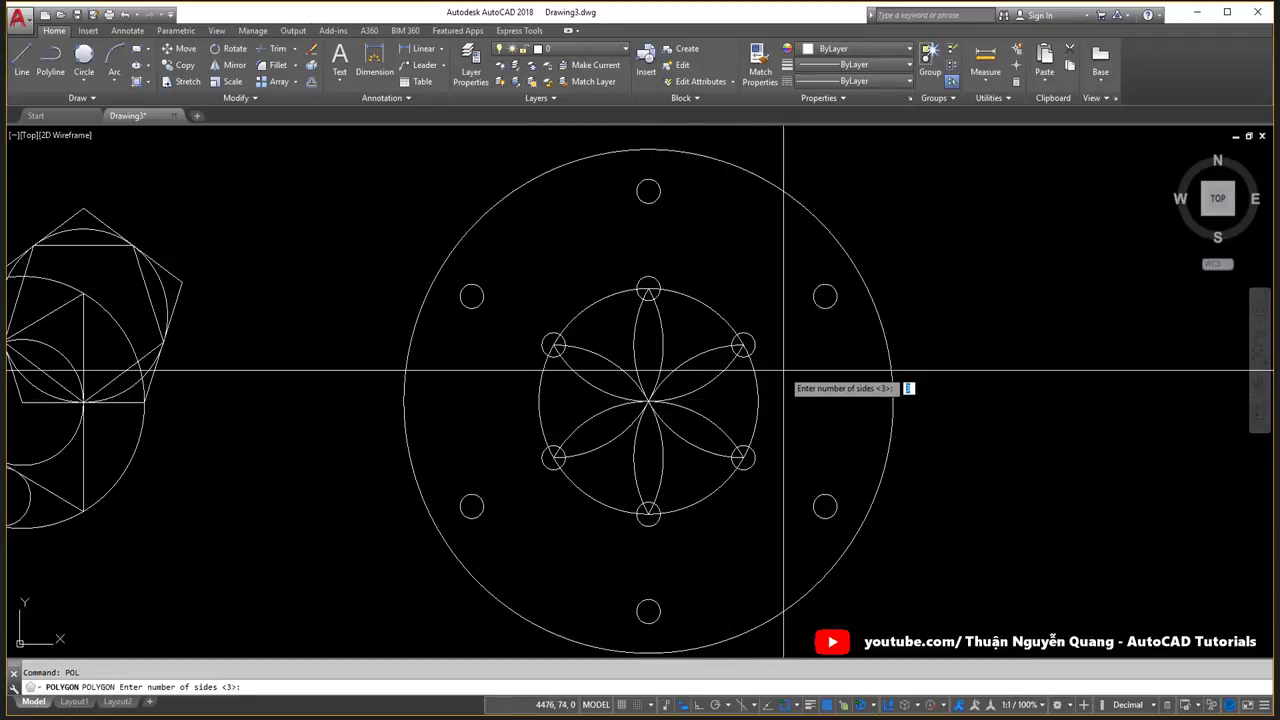
pyautogui.click(648, 402)
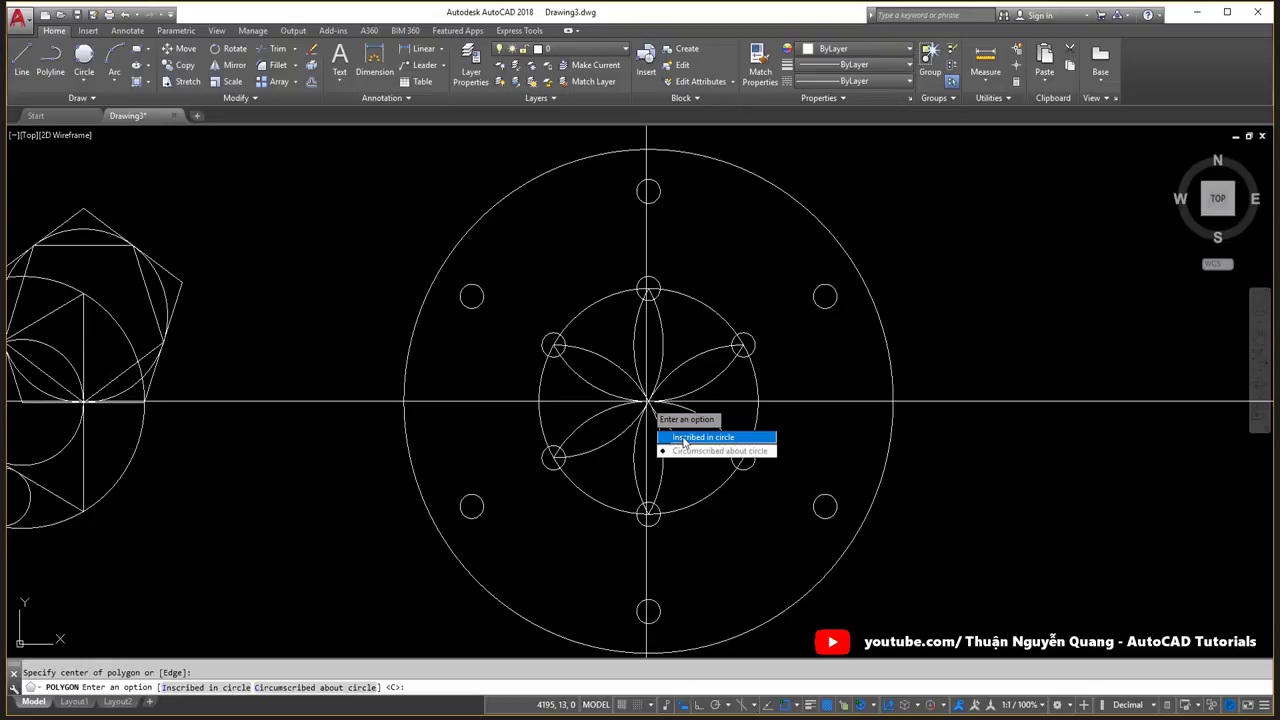
pyautogui.click(685, 438)
pyautogui.click(648, 191)
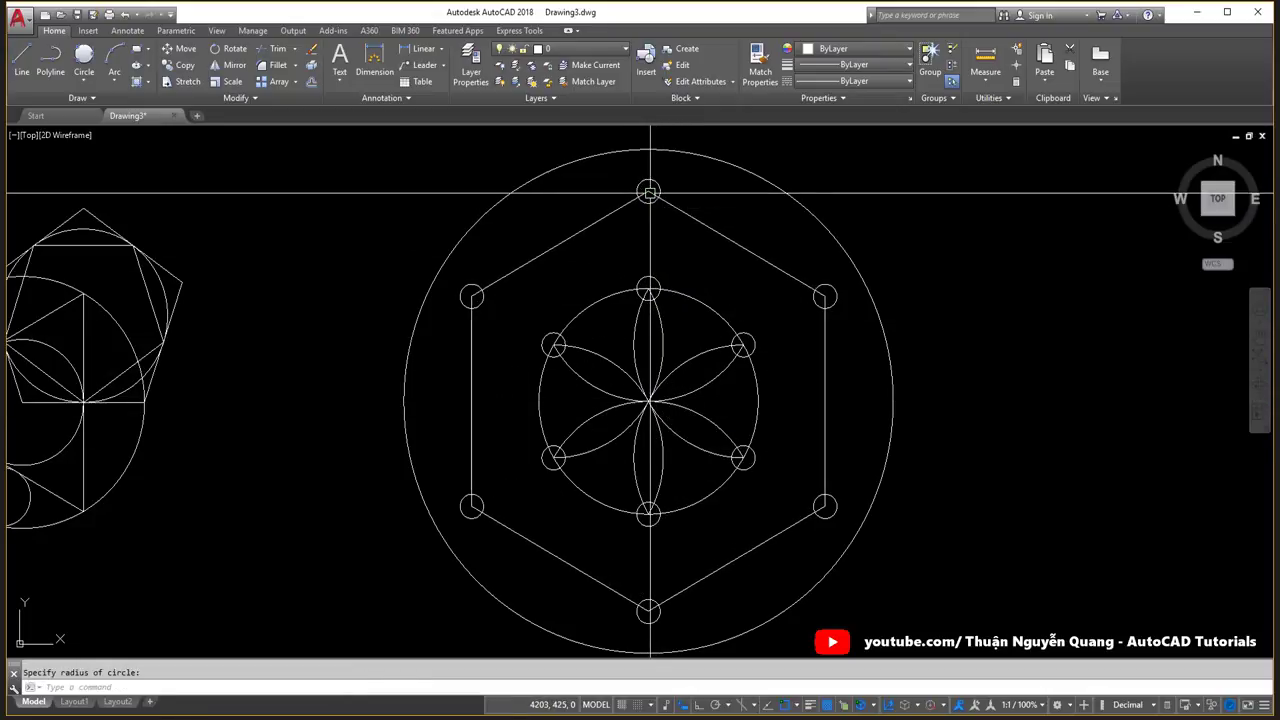
pyautogui.scroll(-3, 730, 308)
# Start TRIM with the whole figure window-selected as cutting edges.
pyautogui.write('r')
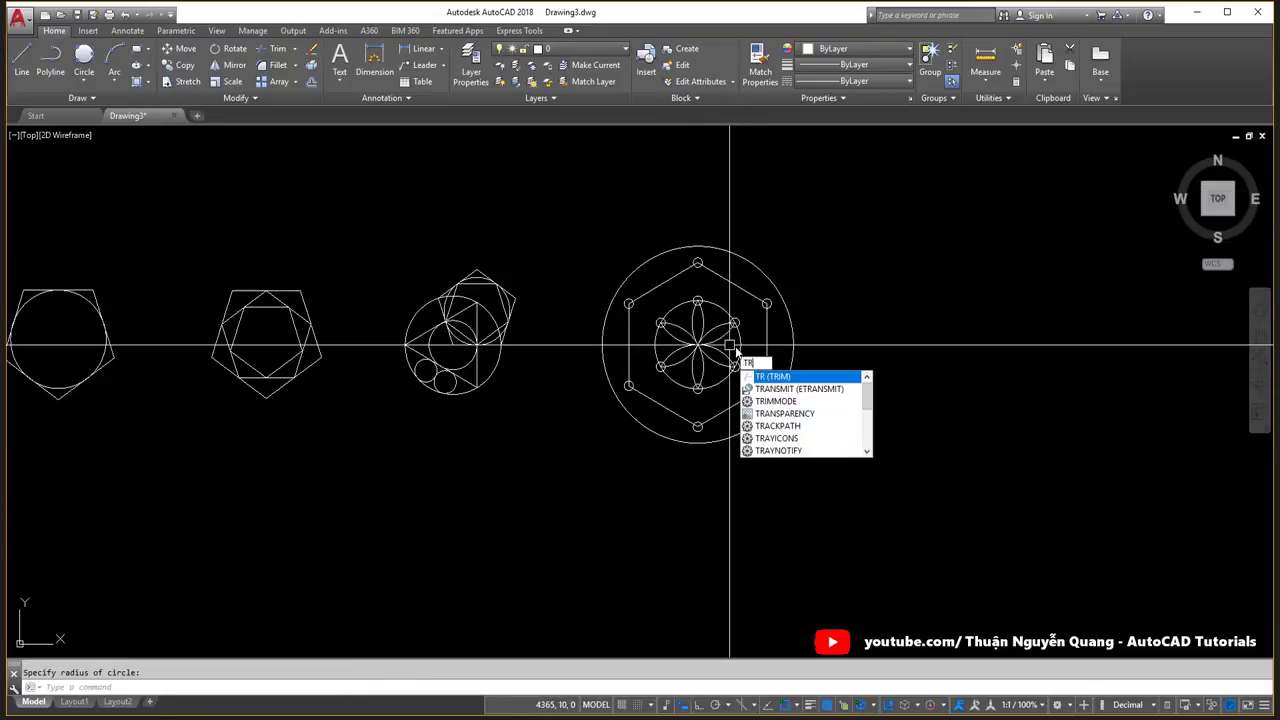
pyautogui.press('Return')
pyautogui.click(870, 479)
pyautogui.click(632, 235)
pyautogui.press('Return')
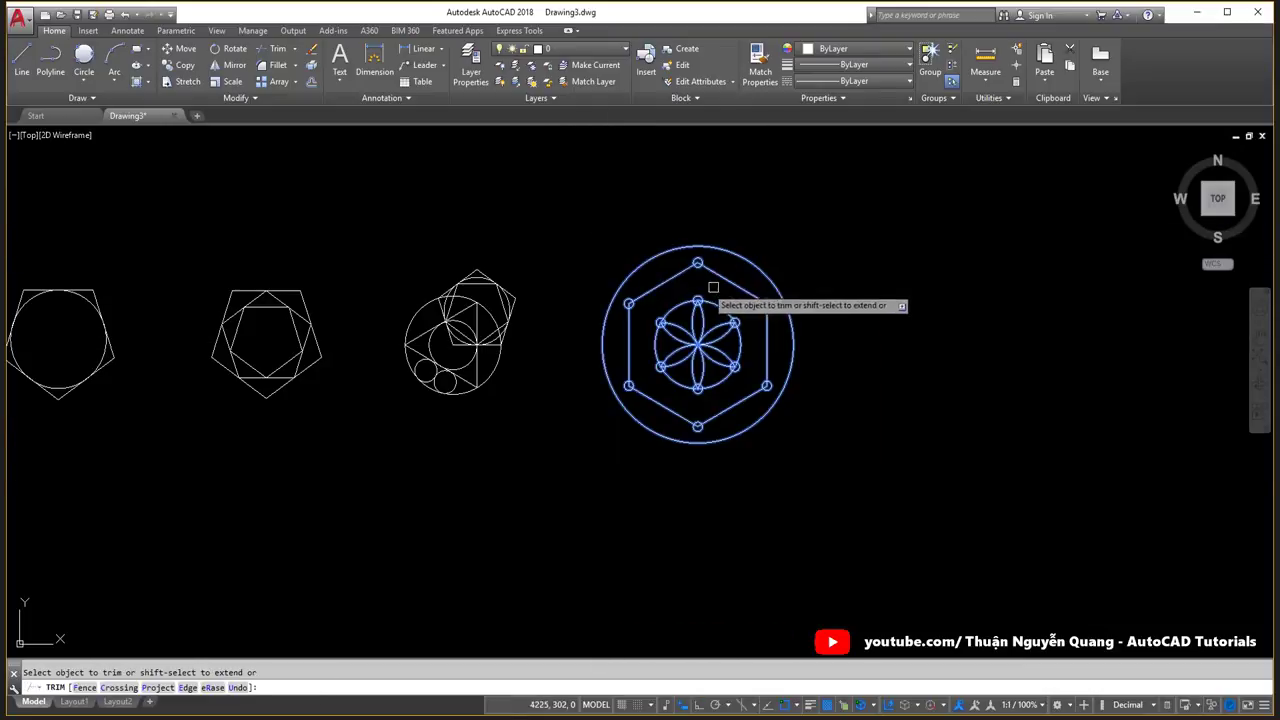
pyautogui.scroll(8, 712, 268)
pyautogui.scroll(-5, 560, 240)
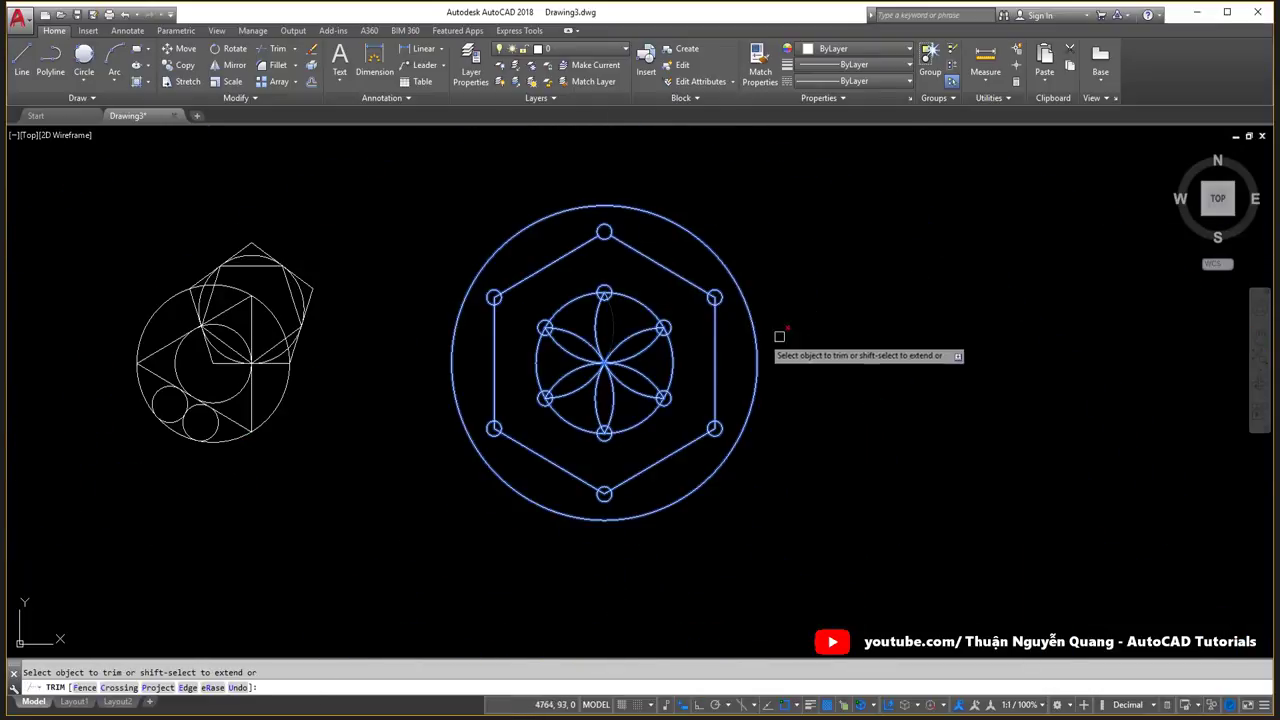
pyautogui.scroll(2, 691, 294)
pyautogui.scroll(3, 757, 291)
pyautogui.scroll(-5, 755, 300)
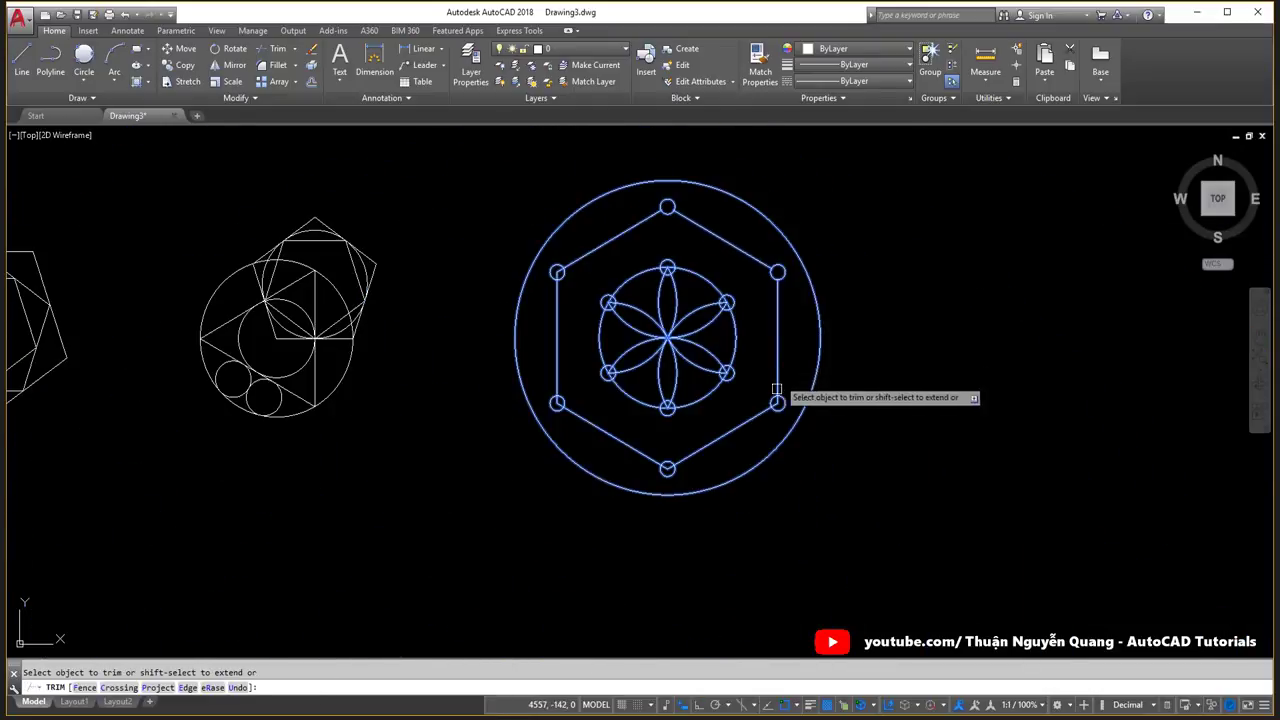
pyautogui.scroll(4, 777, 391)
pyautogui.scroll(1, 770, 375)
pyautogui.scroll(-5, 494, 531)
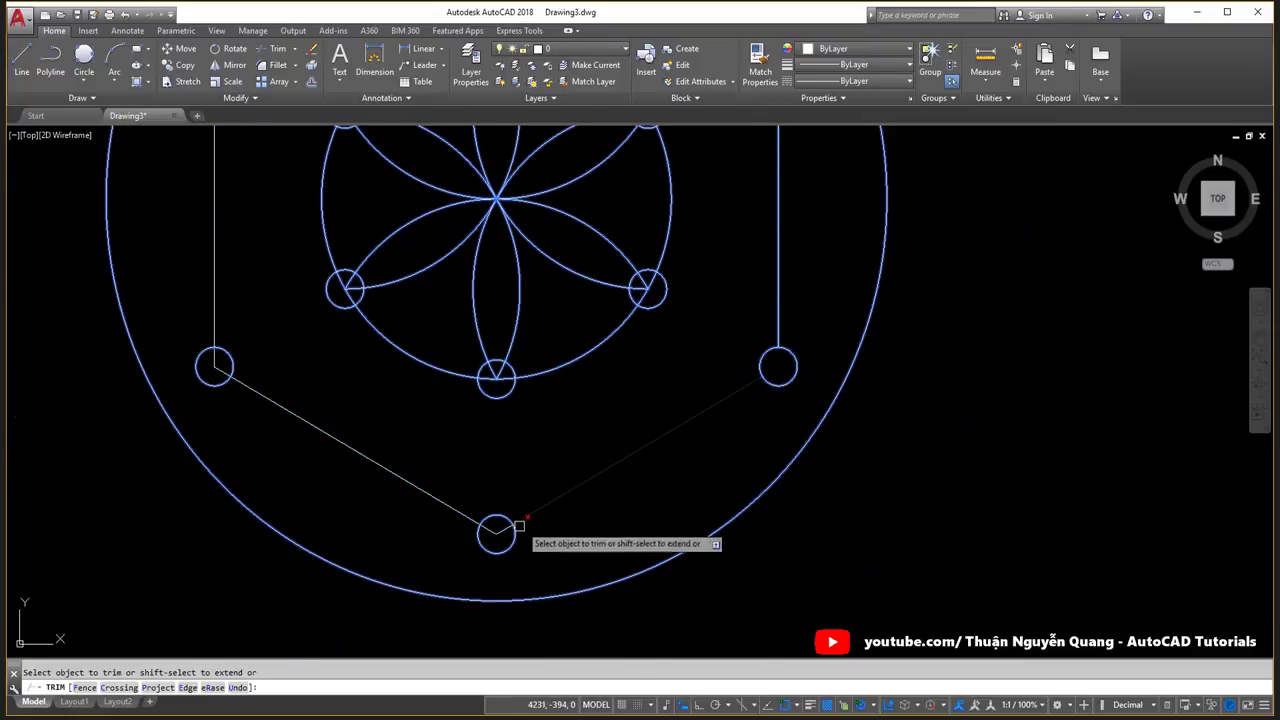
pyautogui.scroll(4, 471, 531)
# Trim the hexagon lines inside the bottom and lower-left corner circles.
pyautogui.click(471, 531)
pyautogui.click(442, 562)
pyautogui.scroll(-5, 442, 562)
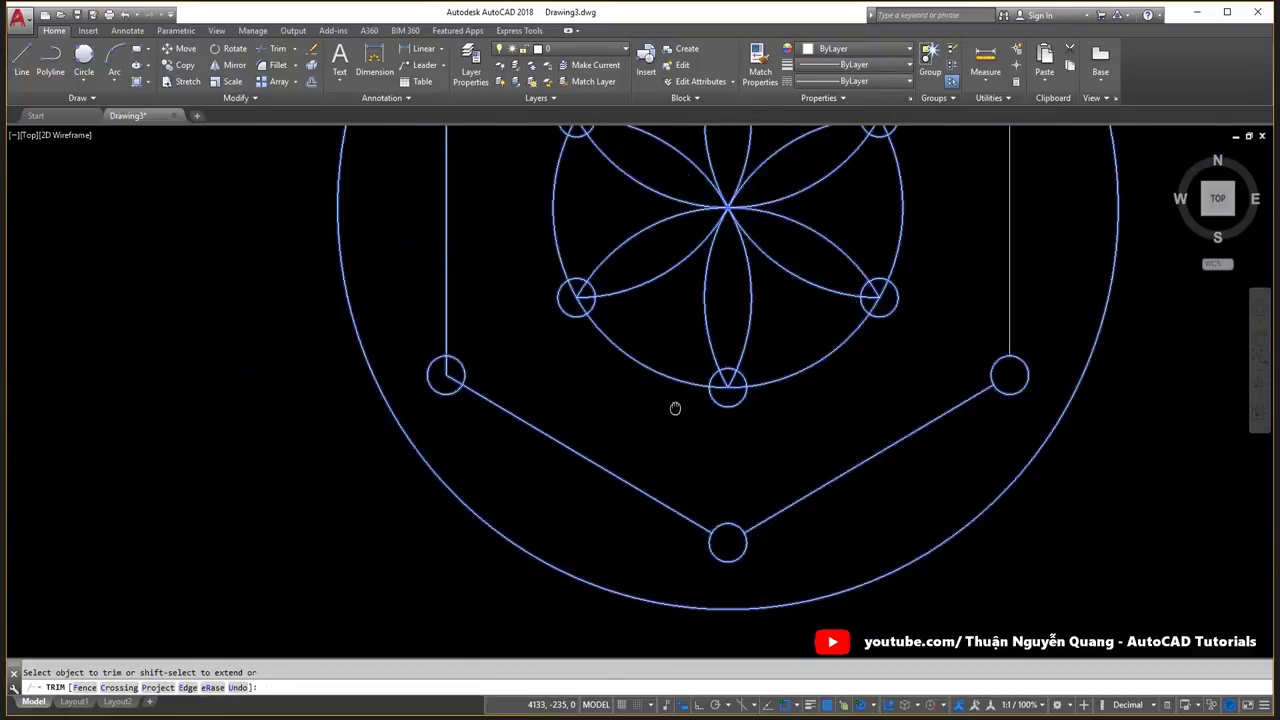
pyautogui.scroll(4, 487, 392)
pyautogui.scroll(-5, 686, 222)
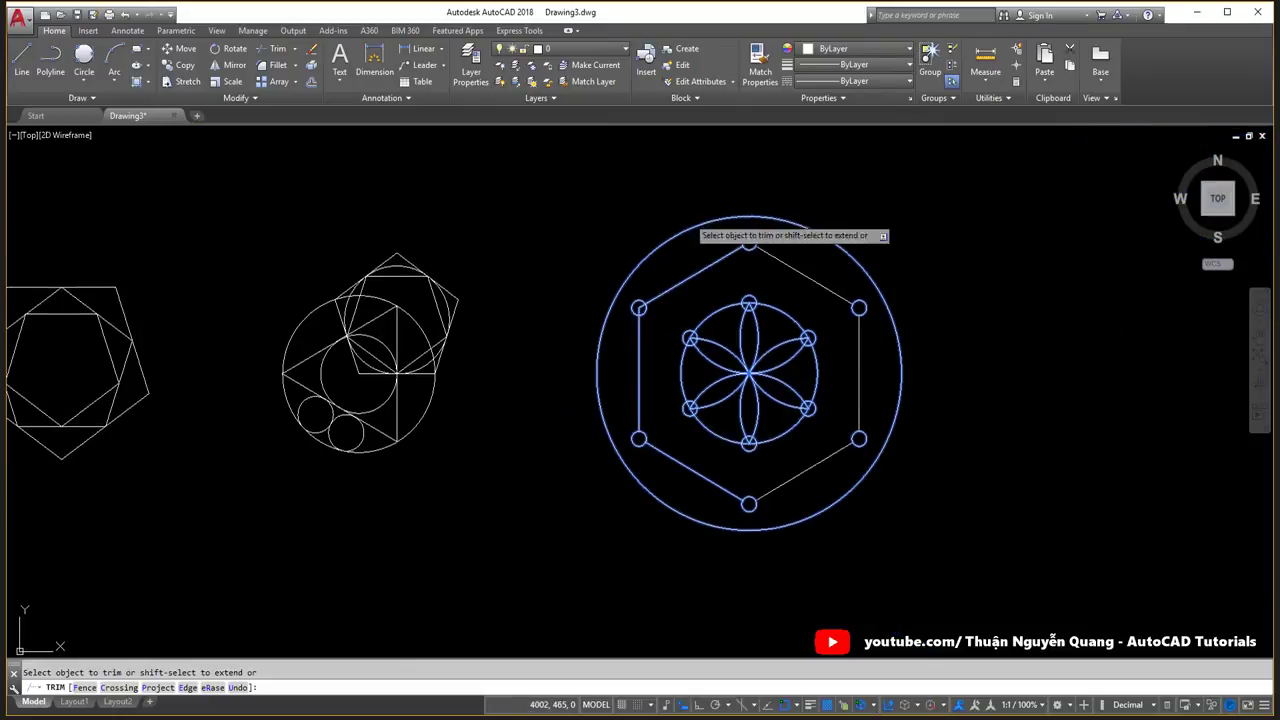
pyautogui.scroll(4, 654, 329)
pyautogui.scroll(2, 615, 352)
pyautogui.moveTo(580, 436); pyautogui.dragTo(820, 133, button='middle')
pyautogui.click(720, 300)
pyautogui.click(673, 370)
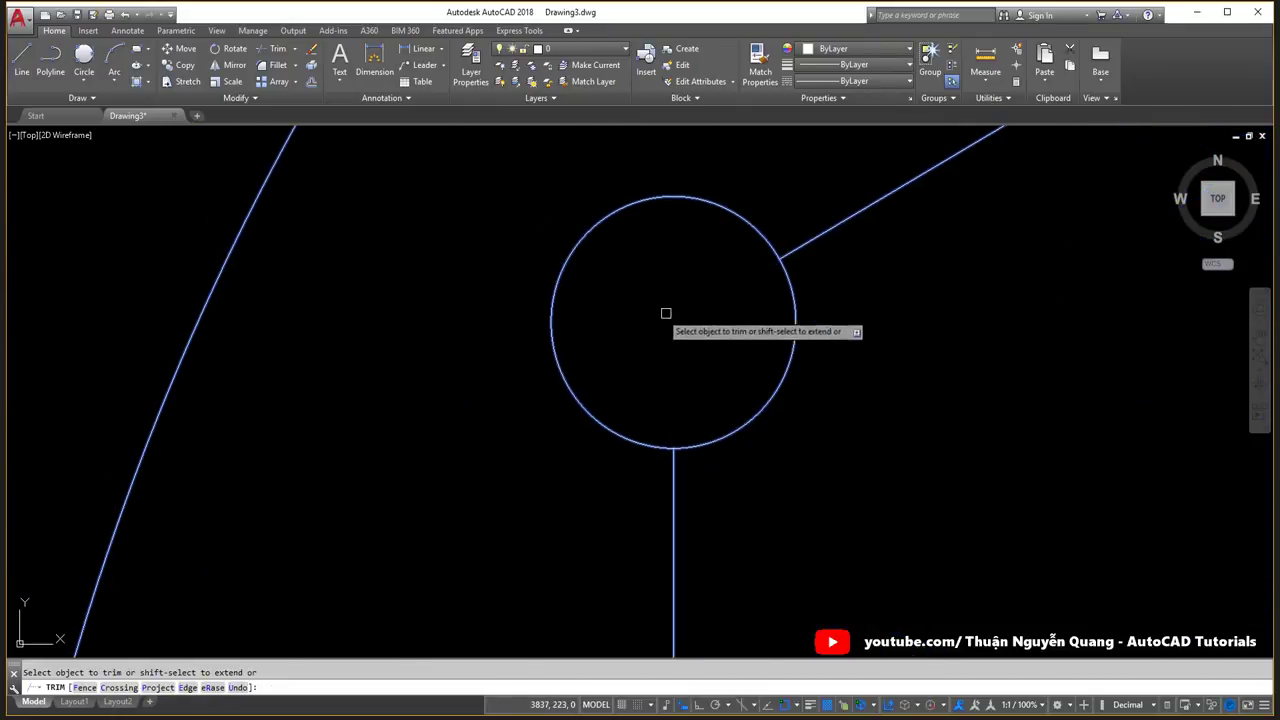
pyautogui.scroll(-5, 666, 314)
pyautogui.press('Escape')
# Check the reference sheet, then select the circle around the flower.
pyautogui.scroll(1, 725, 285)
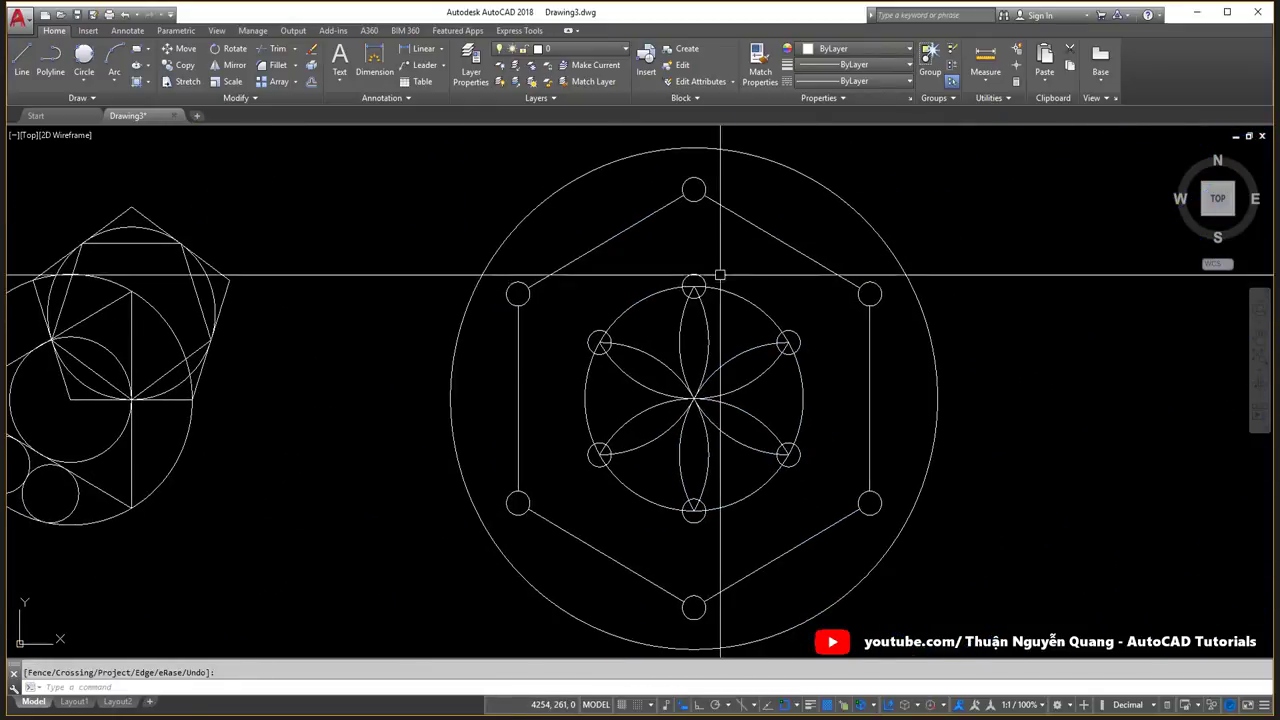
pyautogui.hotkey('alt', 'Tab')
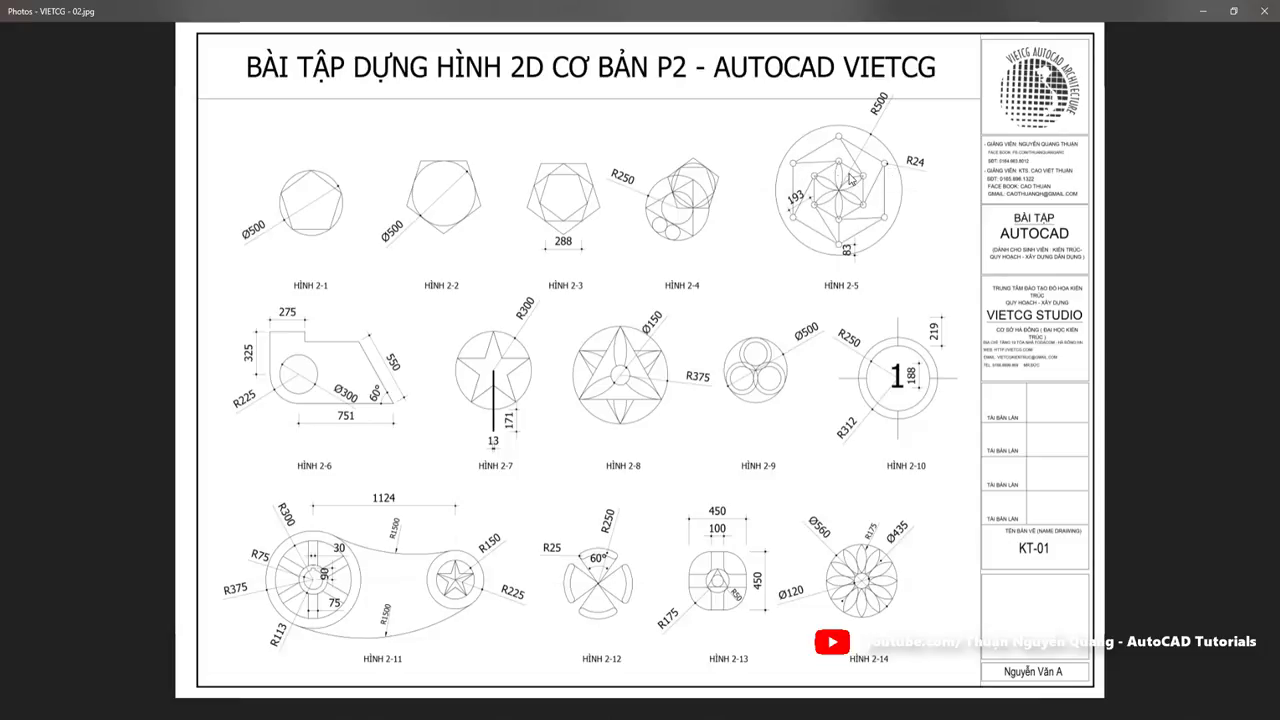
pyautogui.hotkey('alt', 'Tab')
pyautogui.scroll(2, 766, 294)
pyautogui.click(800, 270)
# Delete the circle around the flower and draw an inscribed hexagon centred on the flower.
pyautogui.click(757, 300)
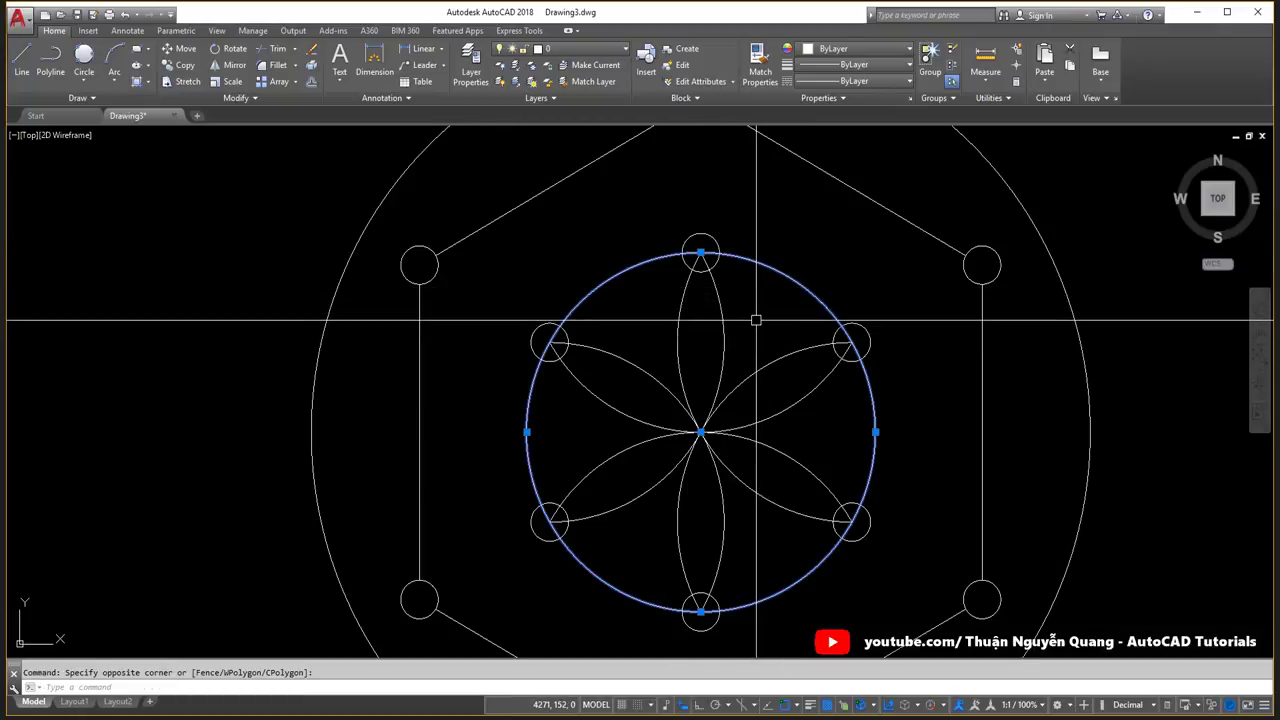
pyautogui.press('Delete')
pyautogui.moveTo(756, 320); pyautogui.dragTo(754, 313, button='middle')
pyautogui.write('POL')
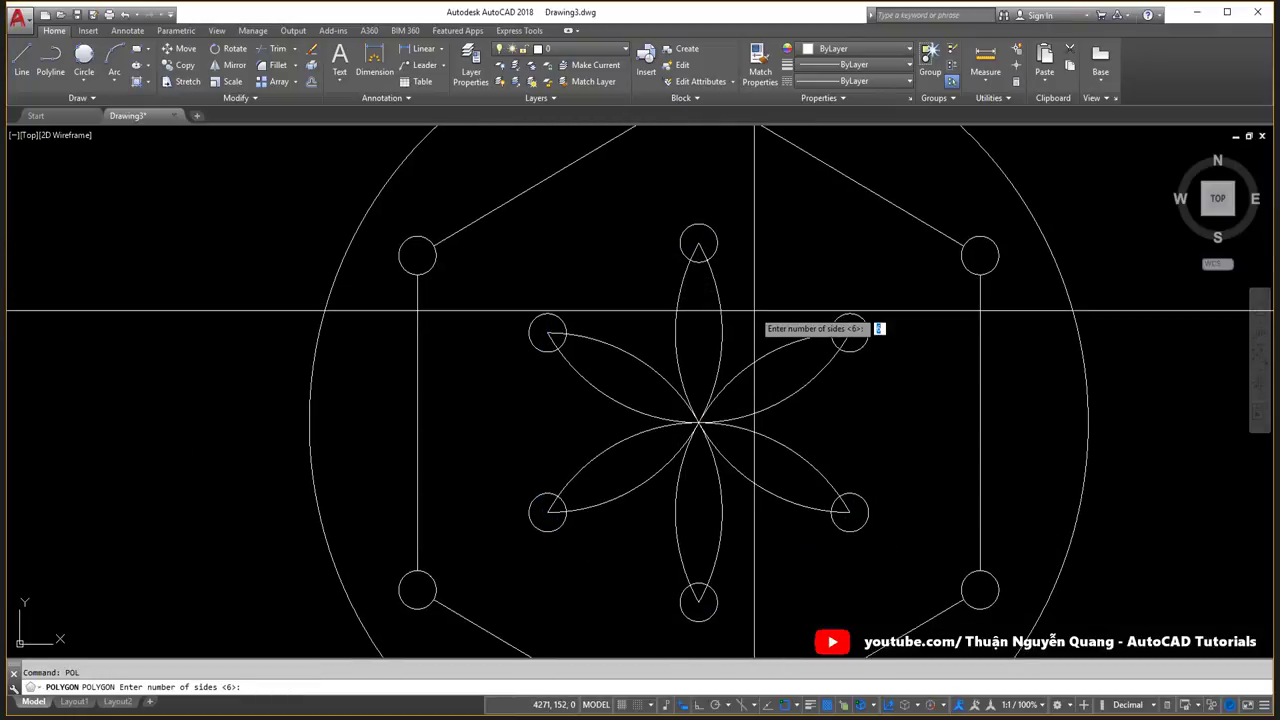
pyautogui.press('Return')
pyautogui.click(697, 424)
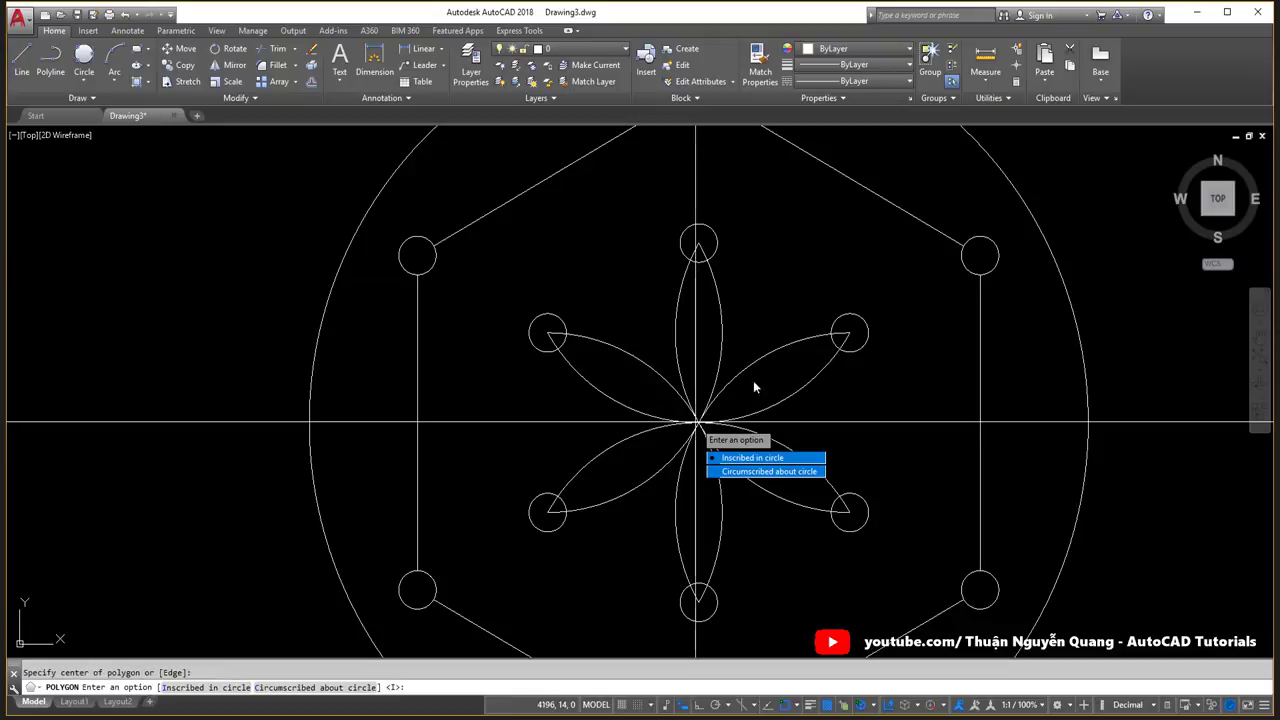
pyautogui.click(740, 458)
pyautogui.scroll(-1, 700, 245)
pyautogui.scroll(-3, 705, 340)
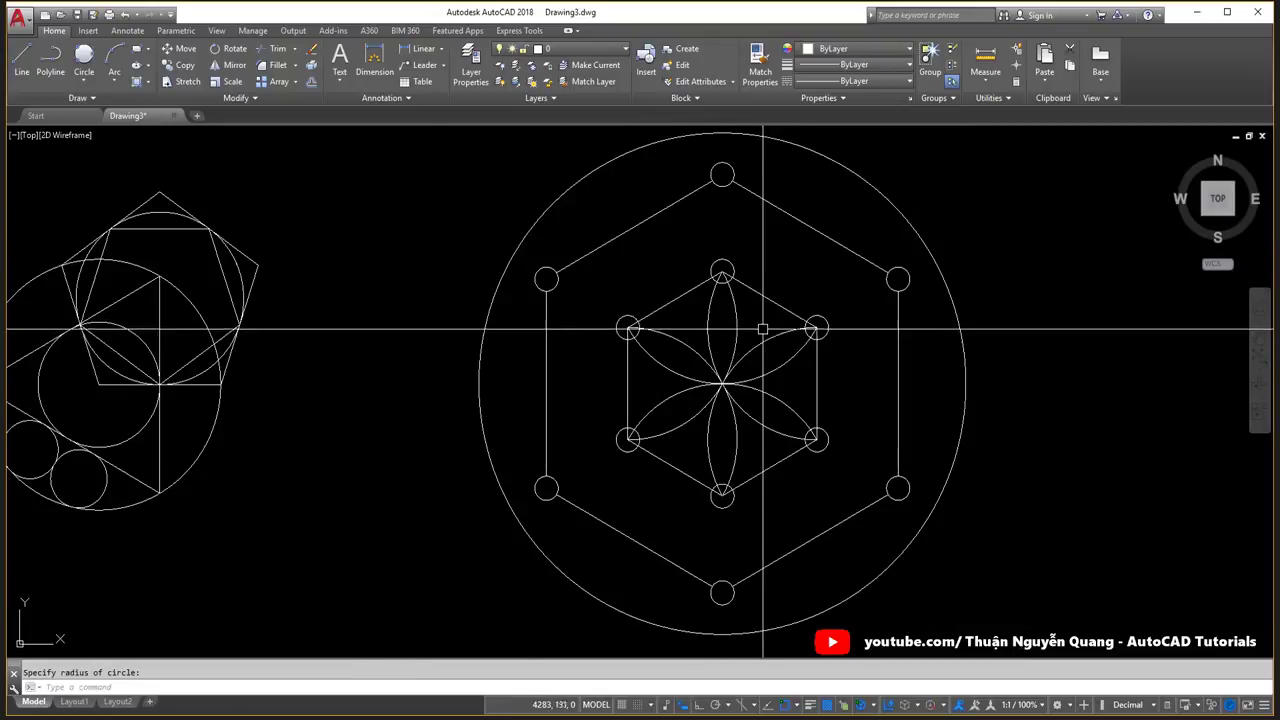
pyautogui.click(731, 374)
# Start TR with the flower and inner hexagon selected as cutting edges.
pyautogui.write('tr')
pyautogui.press('Return')
pyautogui.click(794, 457)
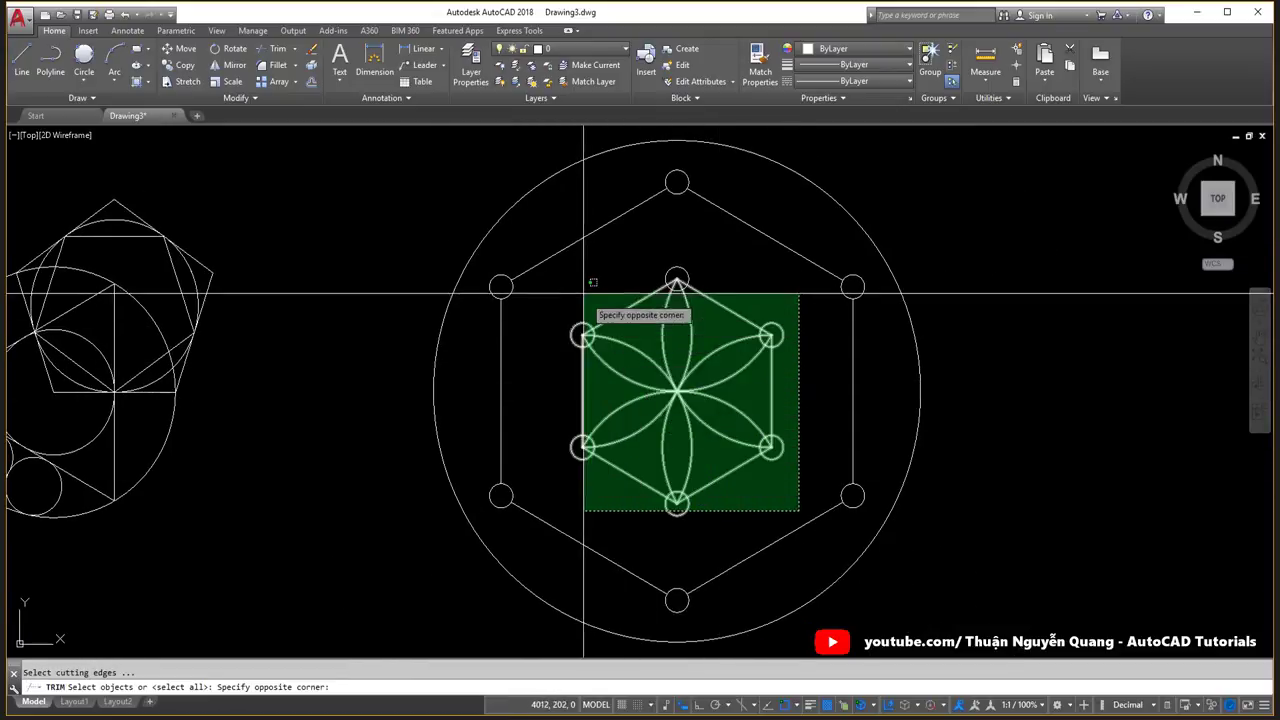
pyautogui.click(590, 300)
pyautogui.press('Return')
pyautogui.scroll(5, 665, 298)
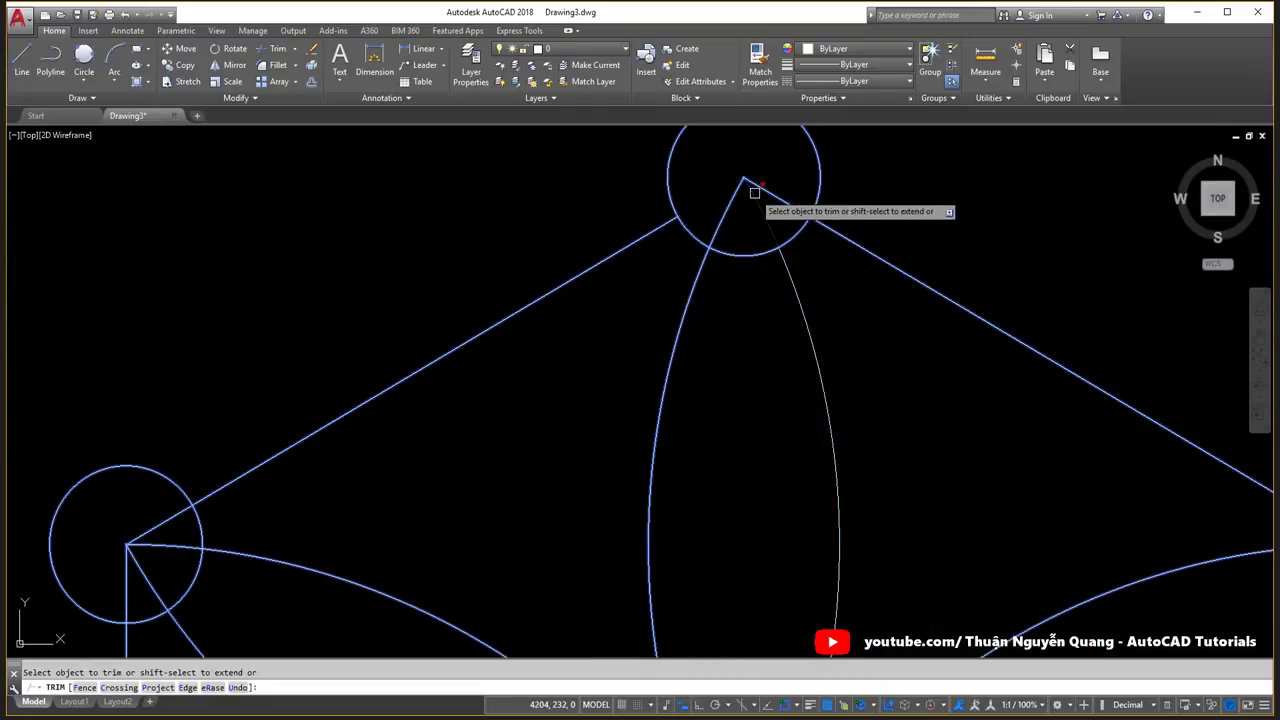
pyautogui.scroll(-4, 760, 220)
pyautogui.scroll(2, 851, 250)
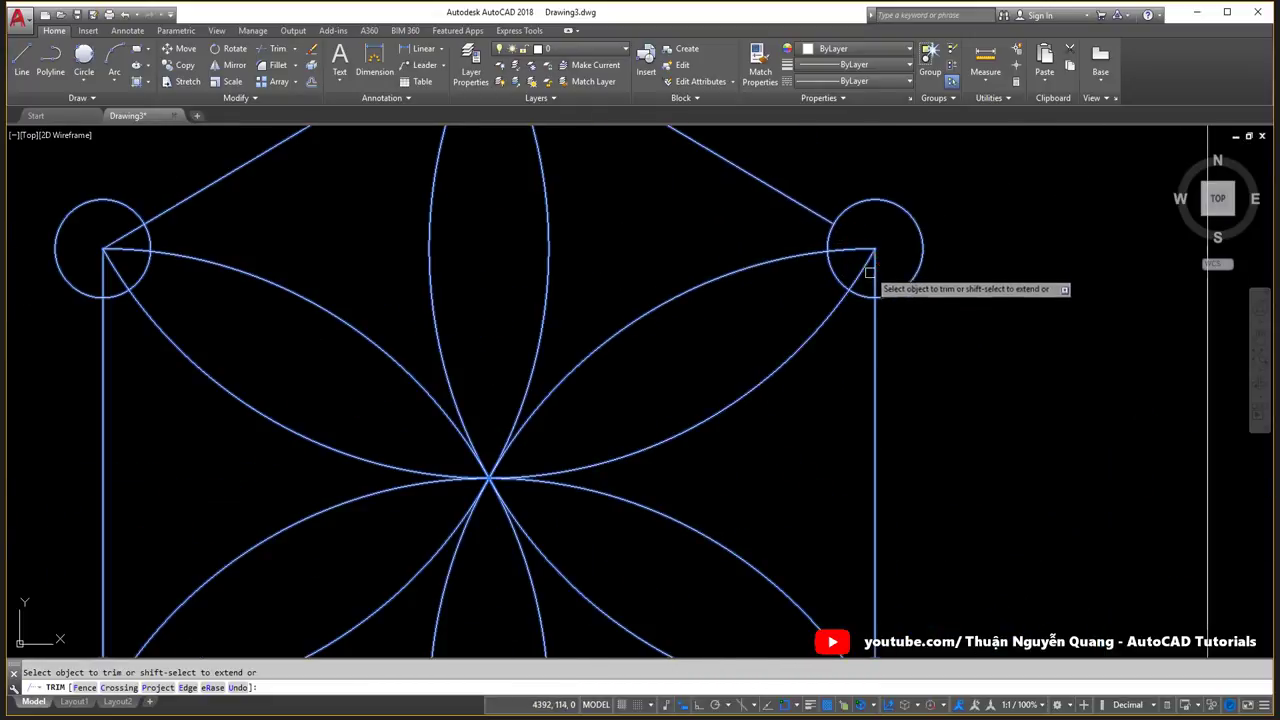
pyautogui.scroll(-4, 865, 225)
pyautogui.scroll(2, 870, 395)
pyautogui.scroll(3, 871, 394)
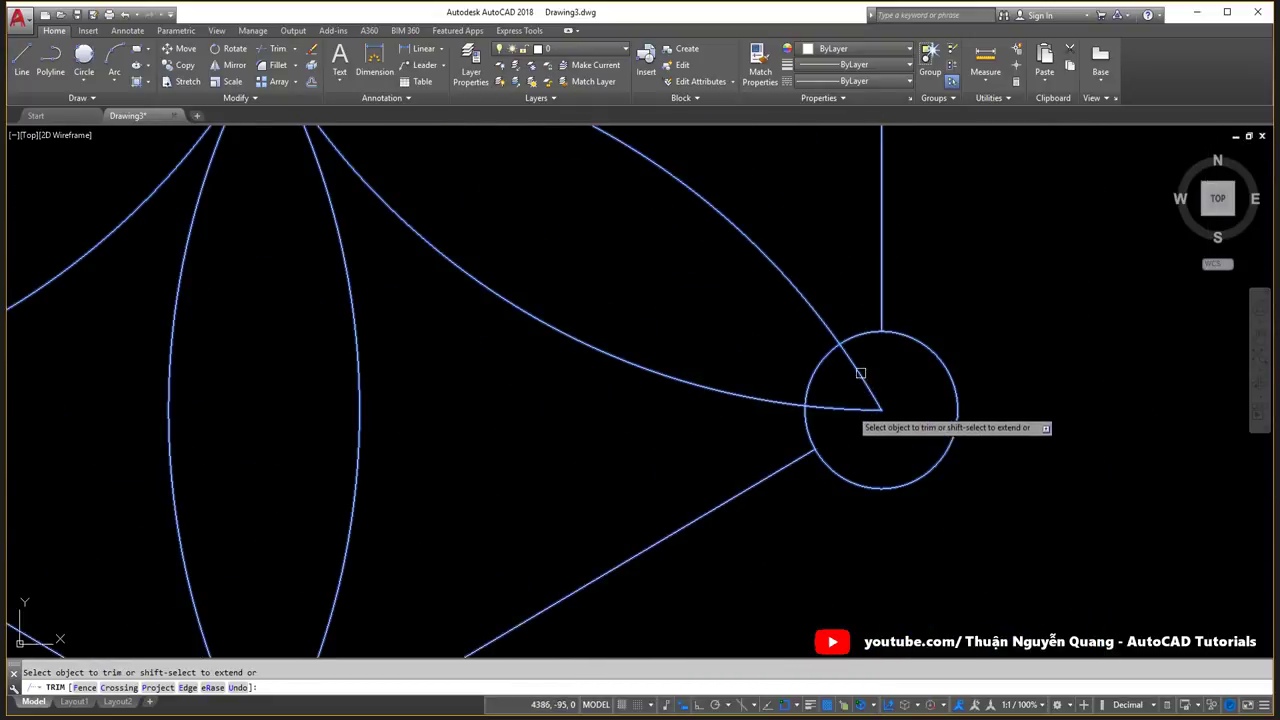
pyautogui.scroll(-3, 880, 400)
# Trim the inner hexagon's edge pieces inside the small vertex circles.
pyautogui.click(648, 470)
pyautogui.click(628, 490)
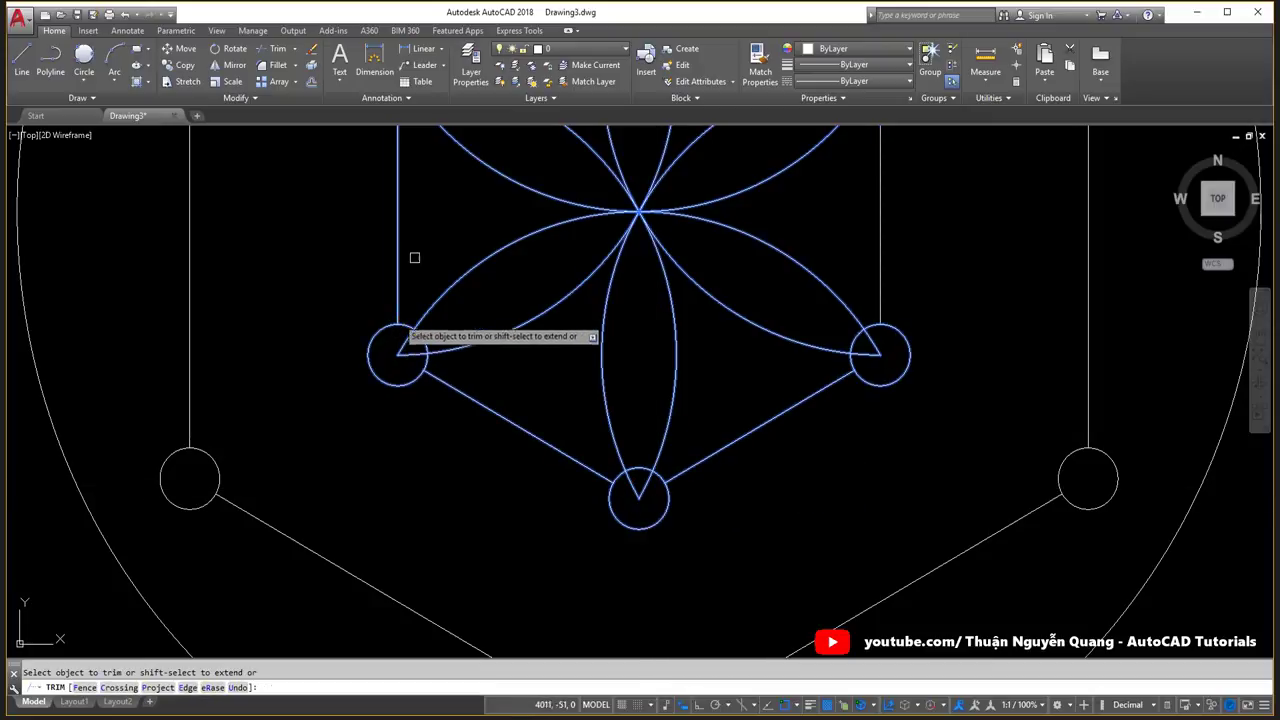
pyautogui.moveTo(432, 125); pyautogui.dragTo(511, 415, button='middle')
pyautogui.scroll(2, 505, 390)
pyautogui.scroll(-5, 475, 365)
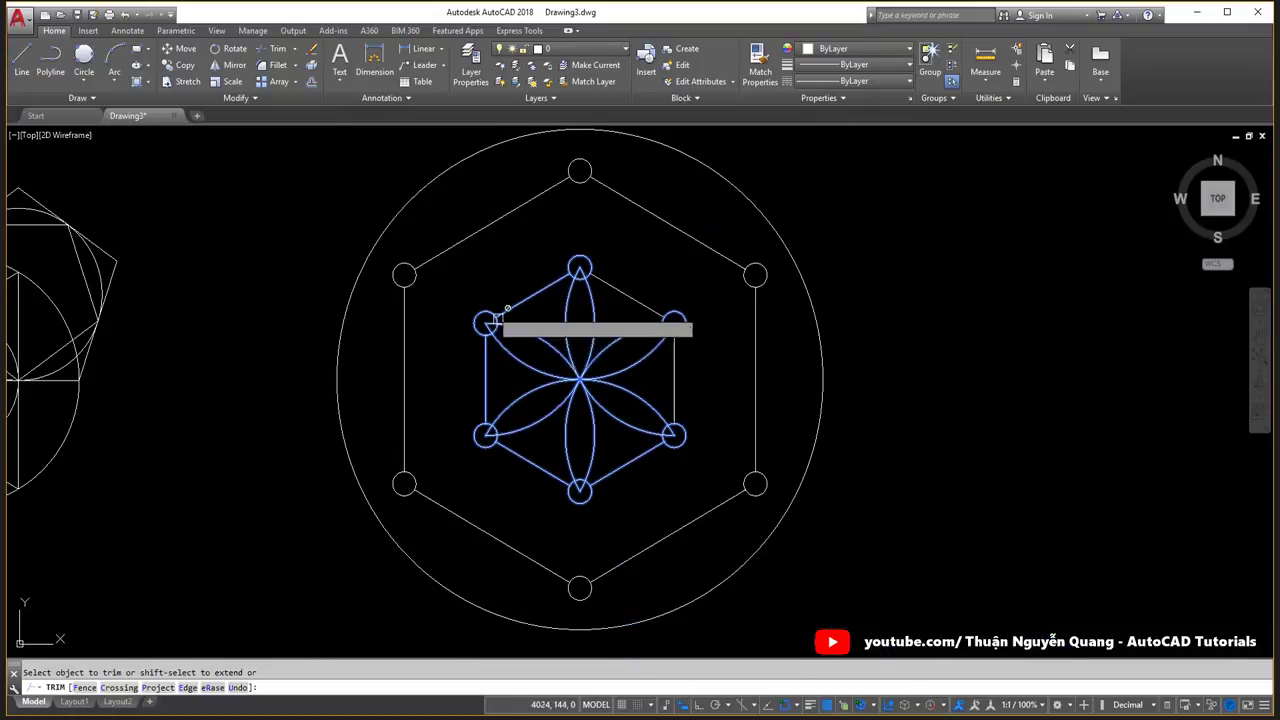
pyautogui.press('Return')
pyautogui.scroll(-2, 580, 345)
pyautogui.scroll(3, 677, 257)
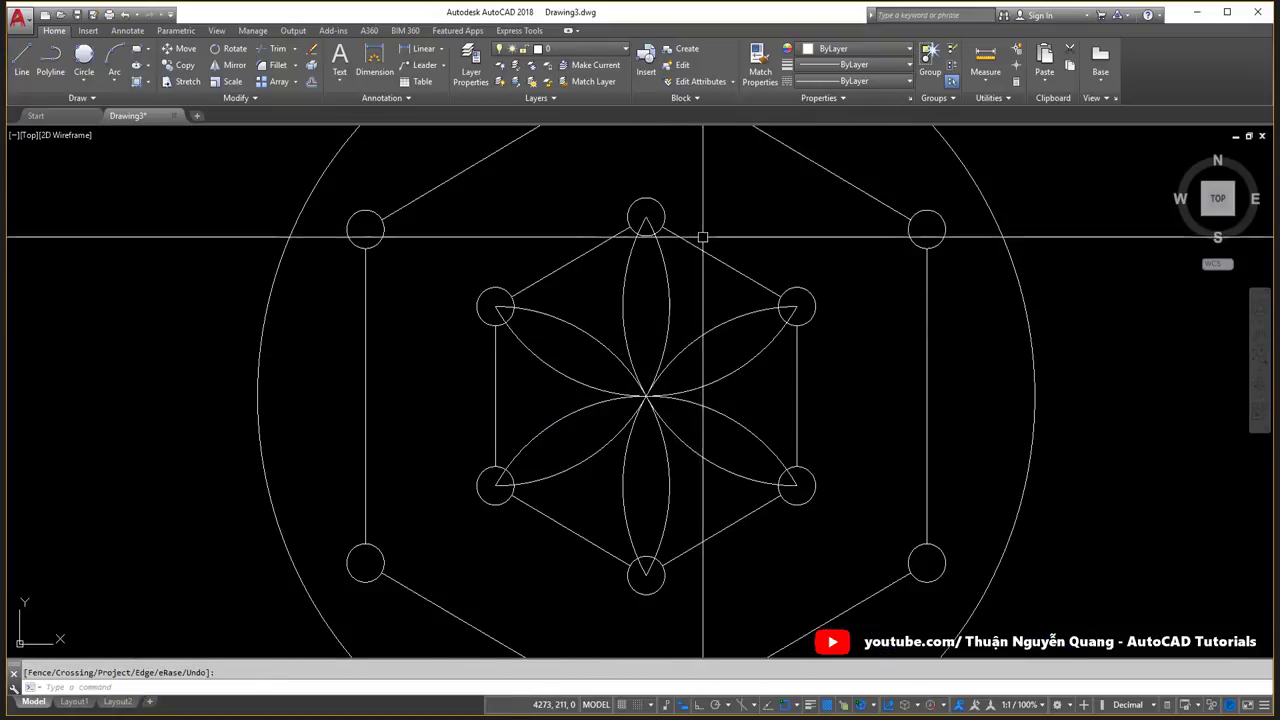
pyautogui.scroll(1, 680, 302)
# Draw slanted lines from the upper-left and top outer circles to the top and upper-right inner circles.
pyautogui.write('l')
pyautogui.press('Return')
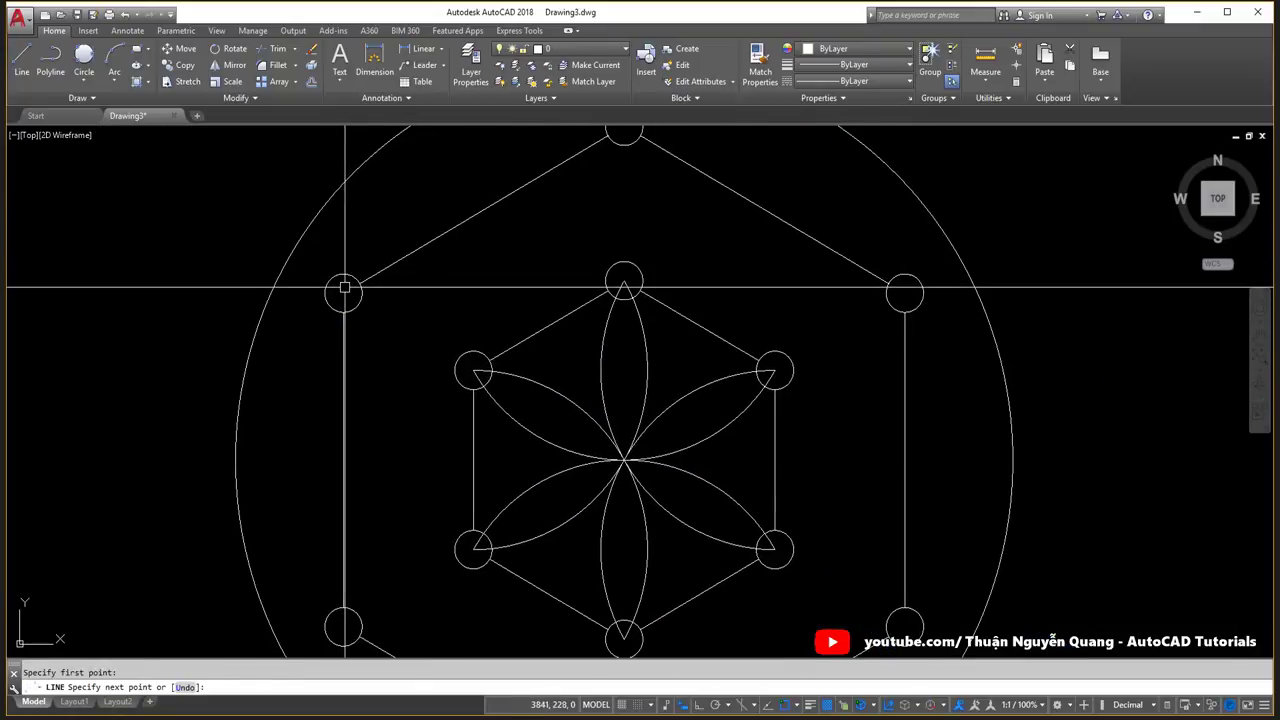
pyautogui.click(343, 291)
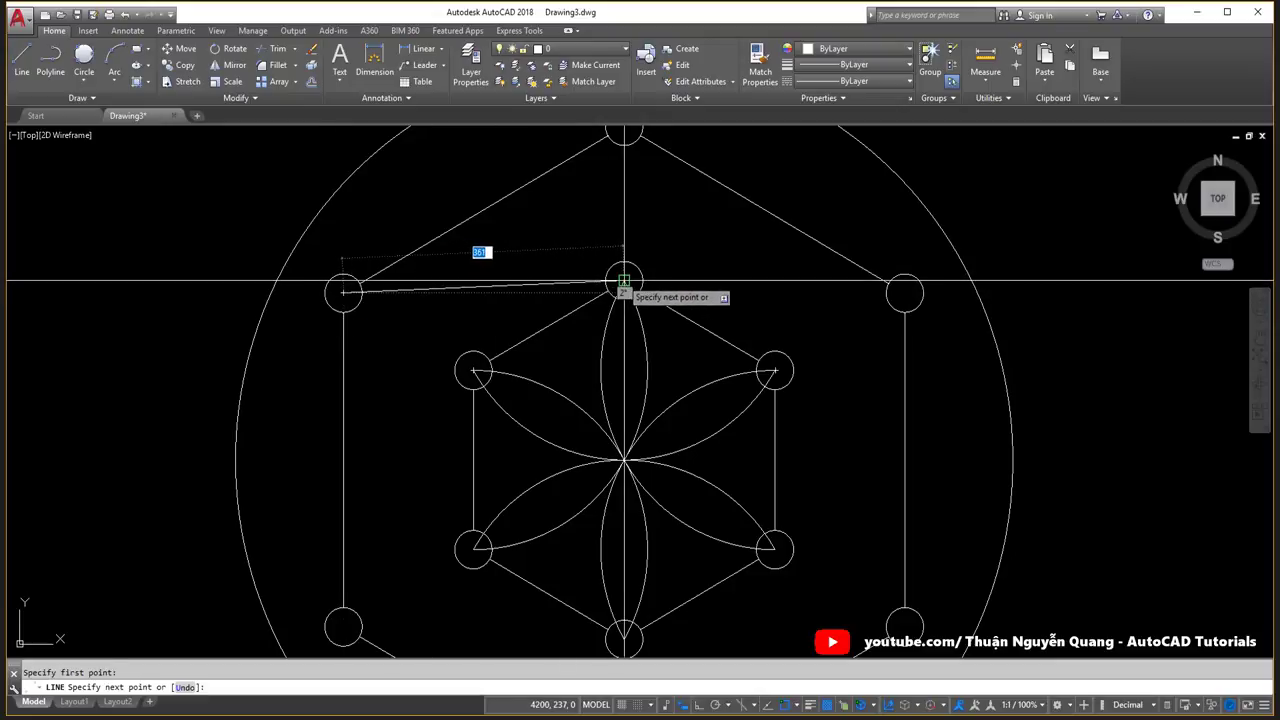
pyautogui.click(624, 283)
pyautogui.moveTo(643, 222); pyautogui.dragTo(630, 270, button='middle')
pyautogui.press('Escape')
pyautogui.click(607, 182)
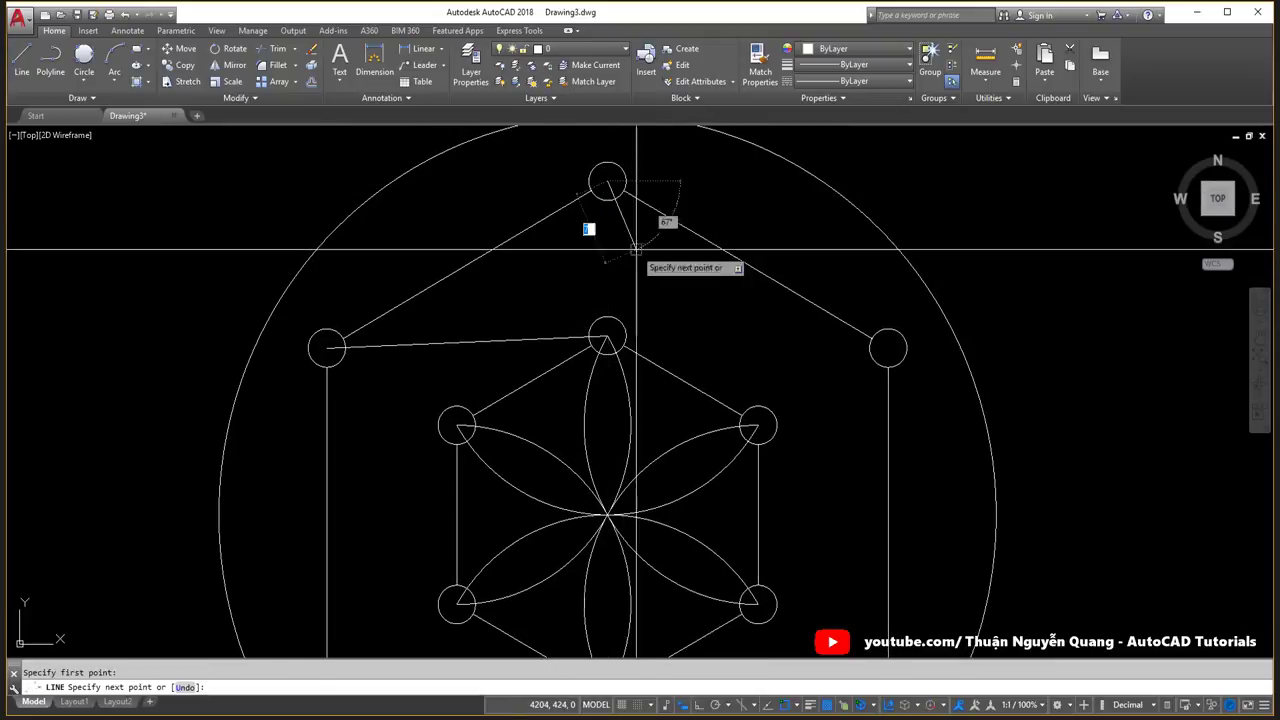
pyautogui.click(758, 427)
pyautogui.press('Escape')
pyautogui.moveTo(808, 460); pyautogui.dragTo(850, 254, button='middle')
# Link the upper-right and lower-right outer circles to the lower-right and bottom inner circles.
pyautogui.write('l')
pyautogui.press('Return')
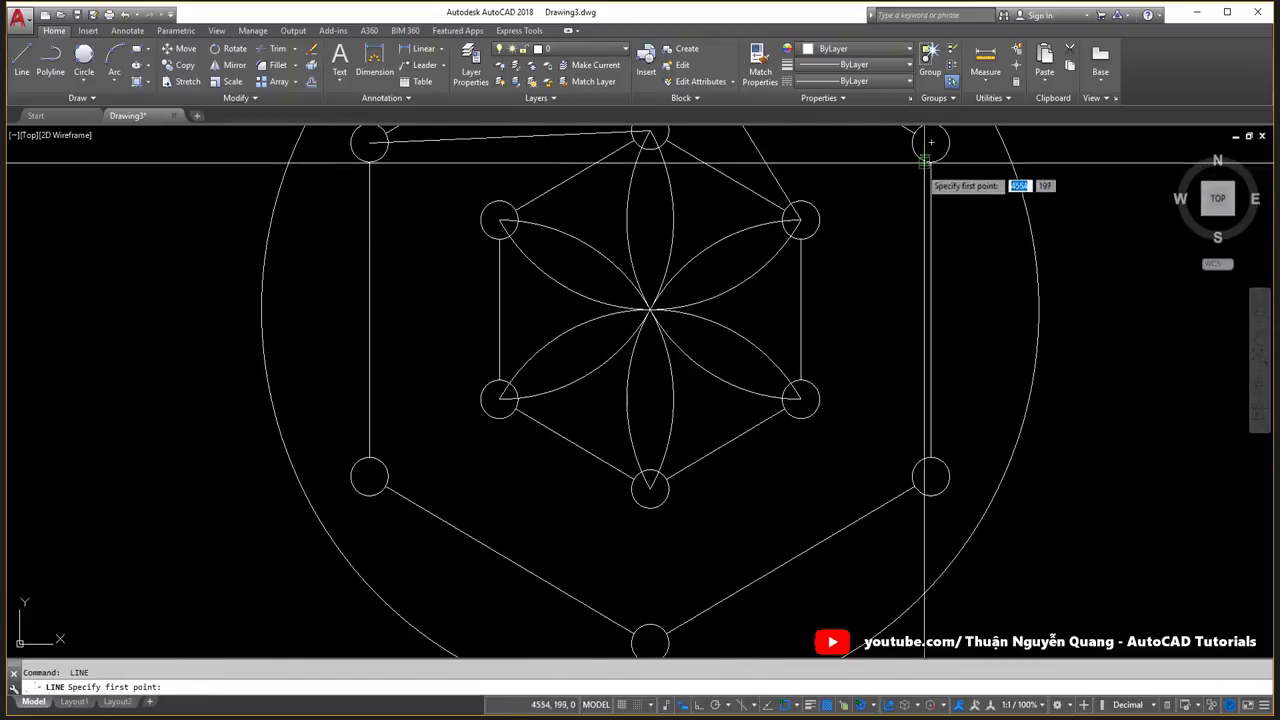
pyautogui.click(930, 143)
pyautogui.click(800, 399)
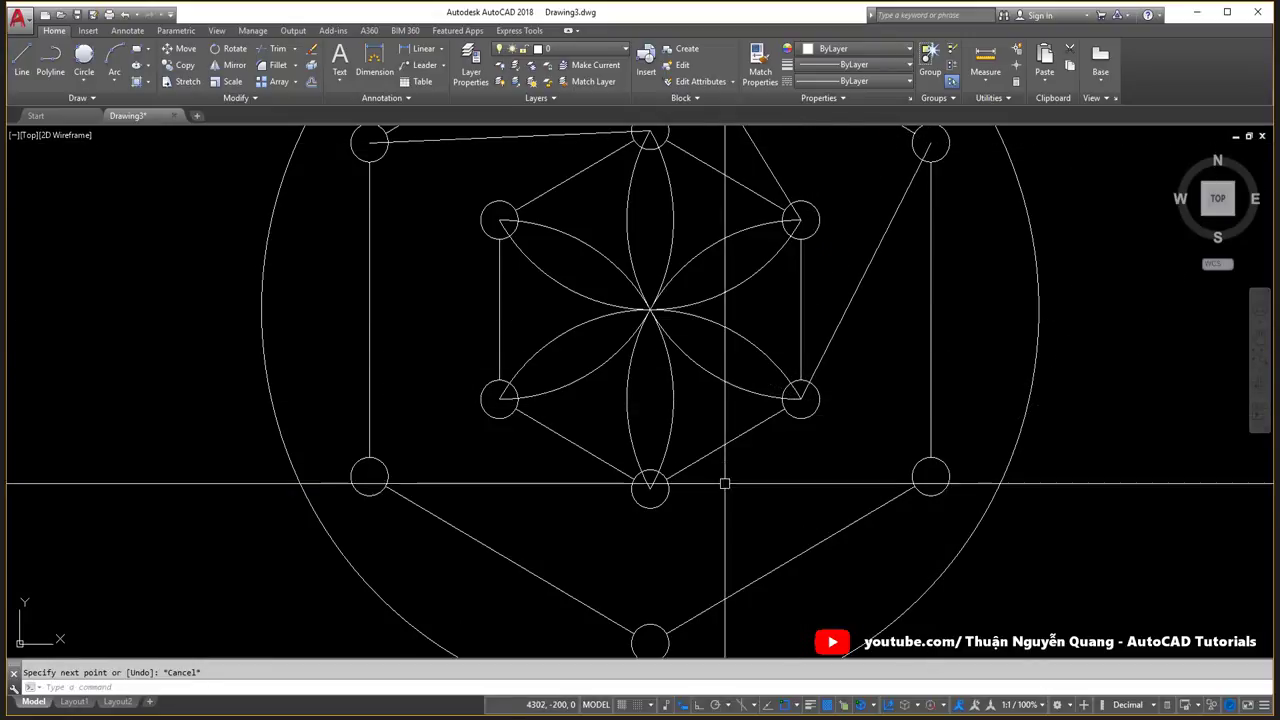
pyautogui.press('Return')
pyautogui.press('Return')
pyautogui.click(920, 478)
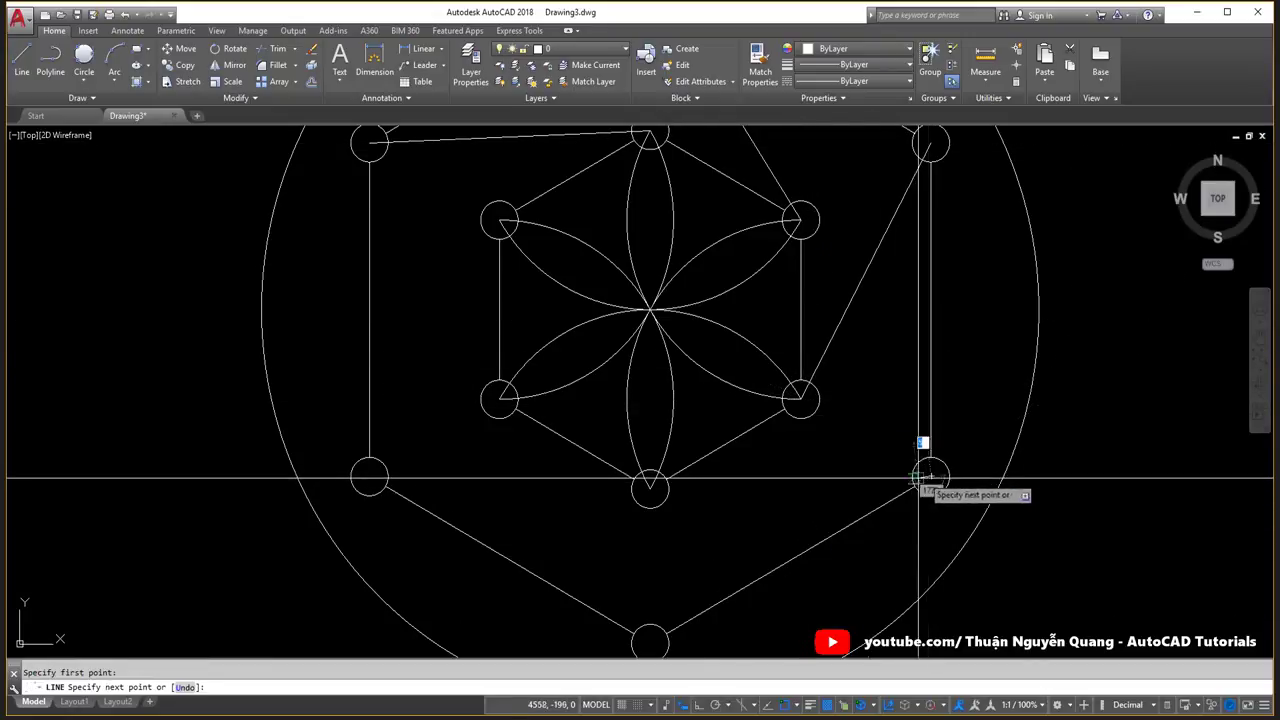
pyautogui.click(650, 487)
pyautogui.press('Return')
pyautogui.press('Return')
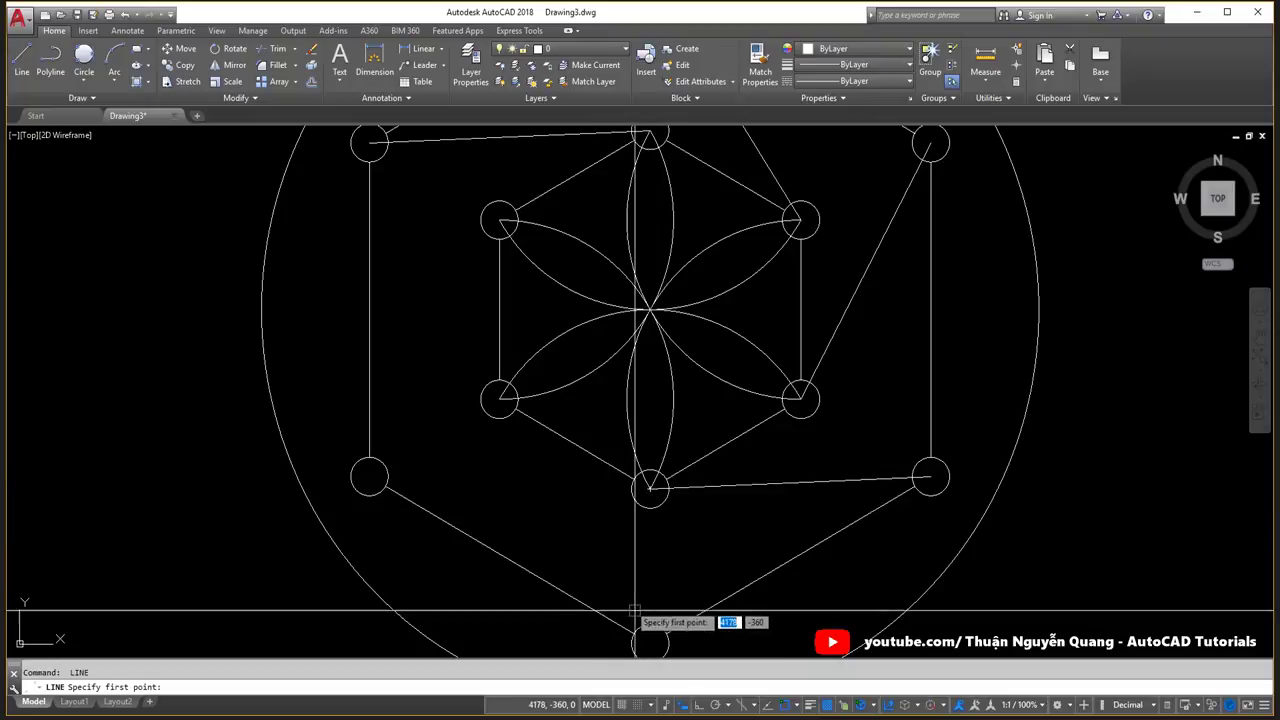
# Connect the bottom and lower-left outer circles to the lower-left and upper-left inner circles, completing the pinwheel.
pyautogui.click(650, 641)
pyautogui.click(499, 400)
pyautogui.press('Return')
pyautogui.press('Return')
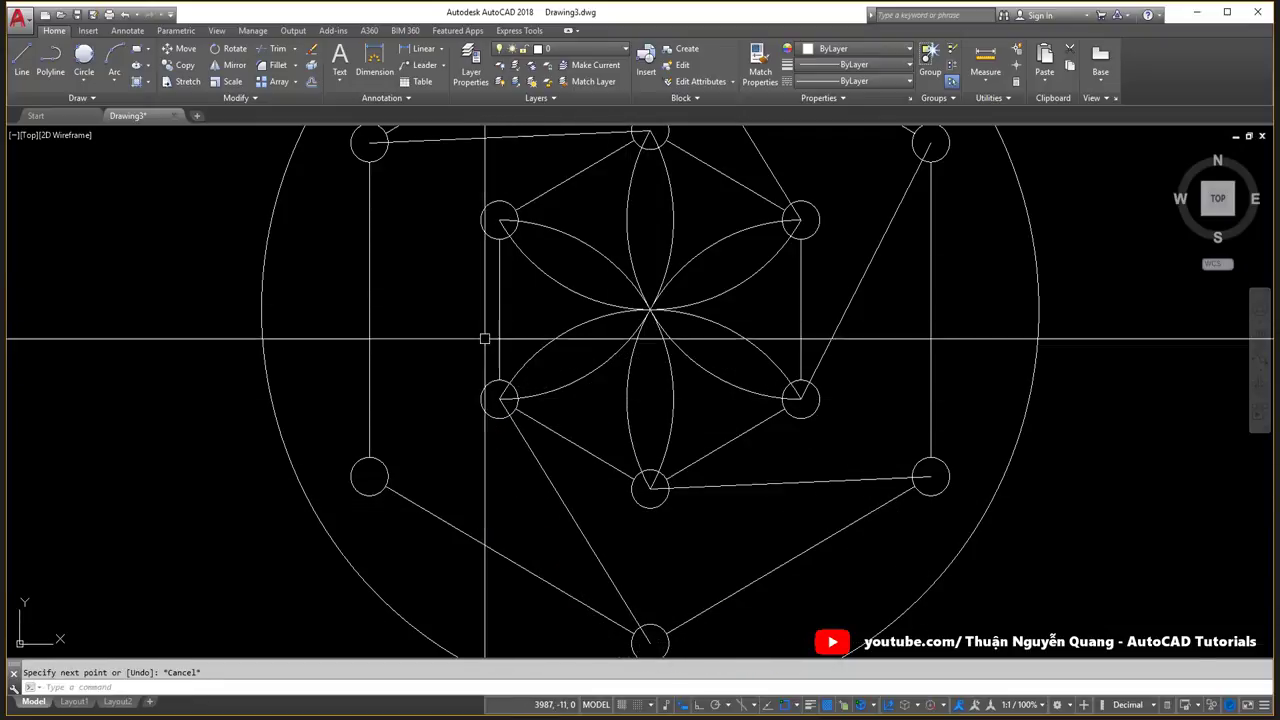
pyautogui.moveTo(480, 343); pyautogui.dragTo(480, 427, button='middle')
pyautogui.click(499, 484)
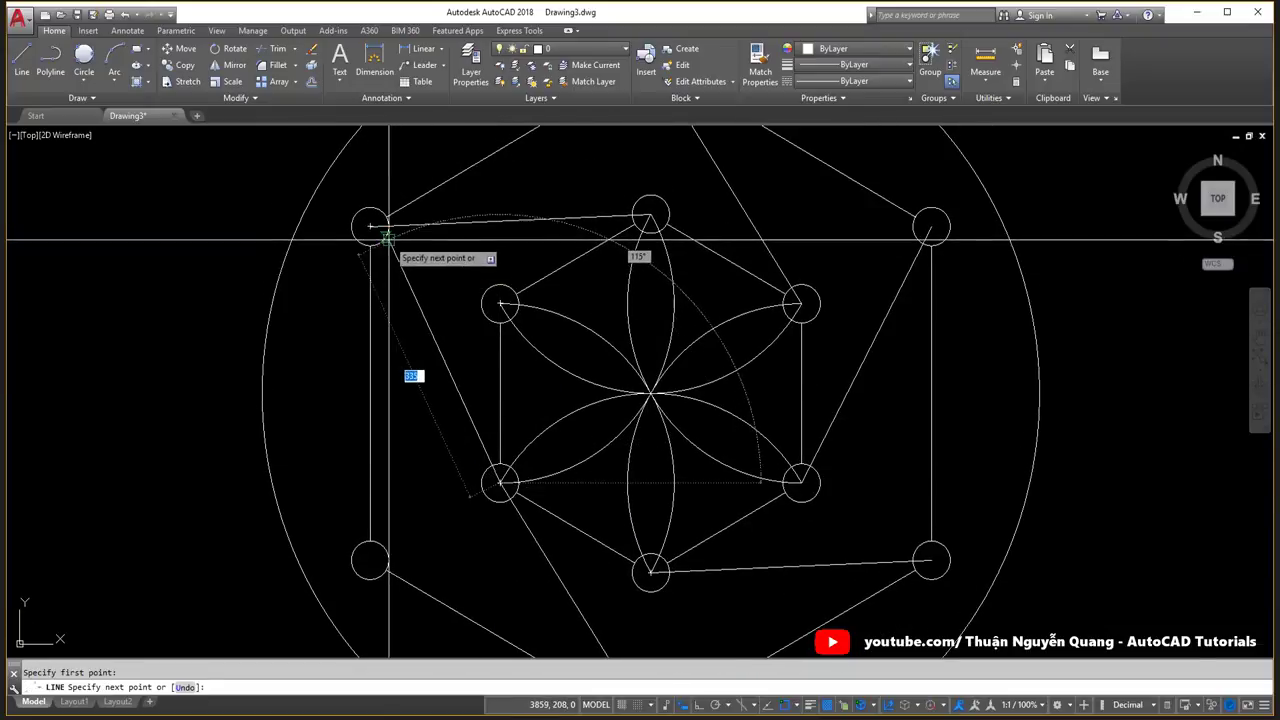
pyautogui.press('Escape')
pyautogui.press('Return')
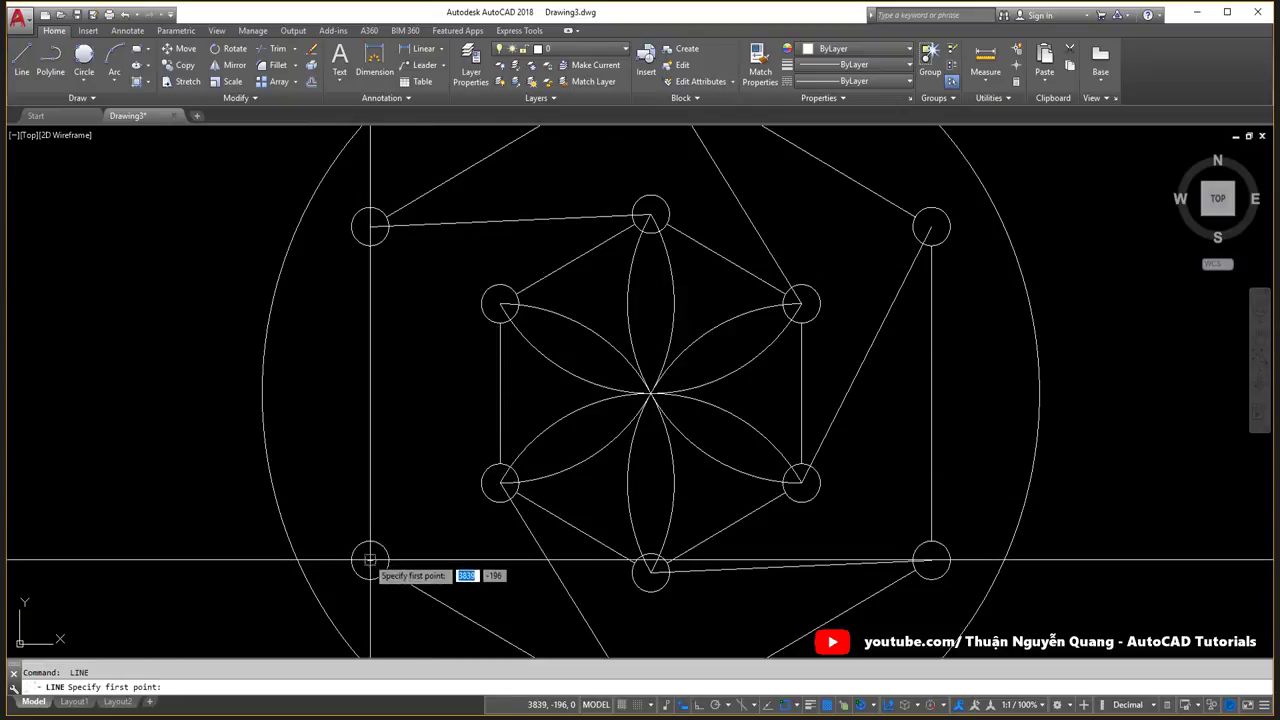
pyautogui.click(370, 545)
pyautogui.click(500, 303)
pyautogui.press('Escape')
pyautogui.scroll(-5, 637, 373)
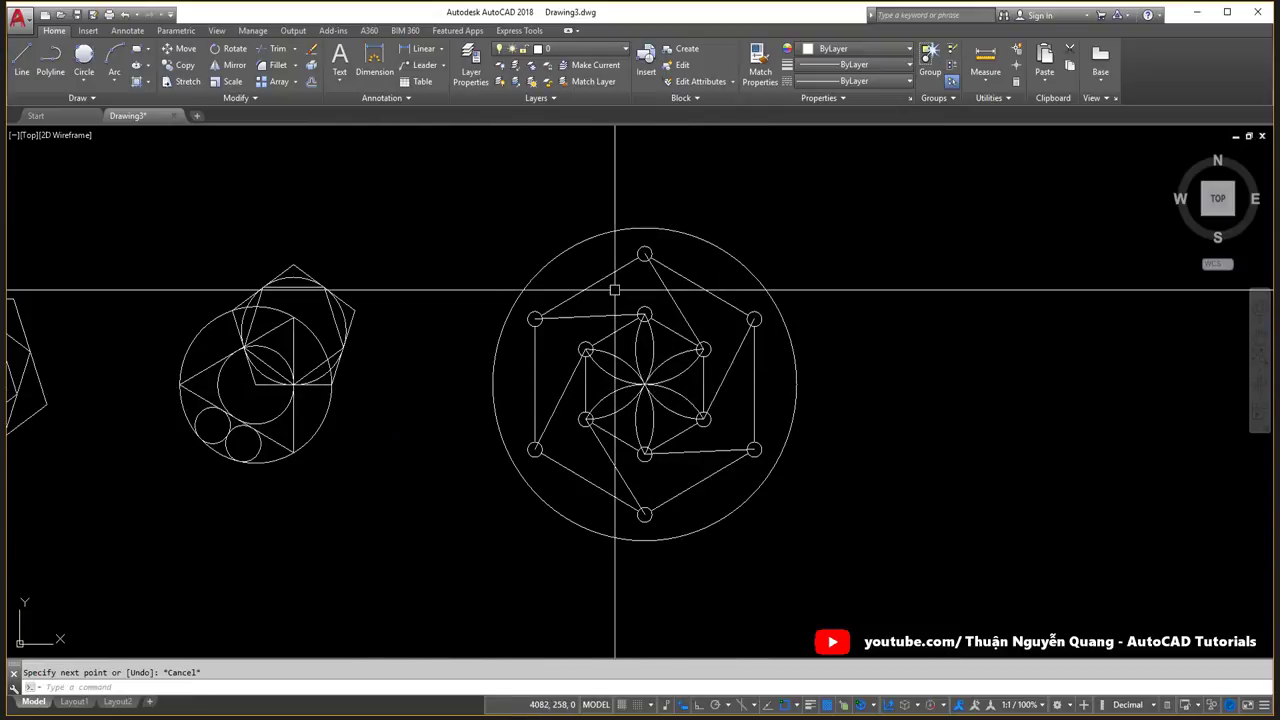
# Bring up the exercise sheet in Photos and box figure HÌNH 2-6 with a red rectangle.
pyautogui.scroll(-3, 829, 480)
pyautogui.hotkey('alt', 'Tab')
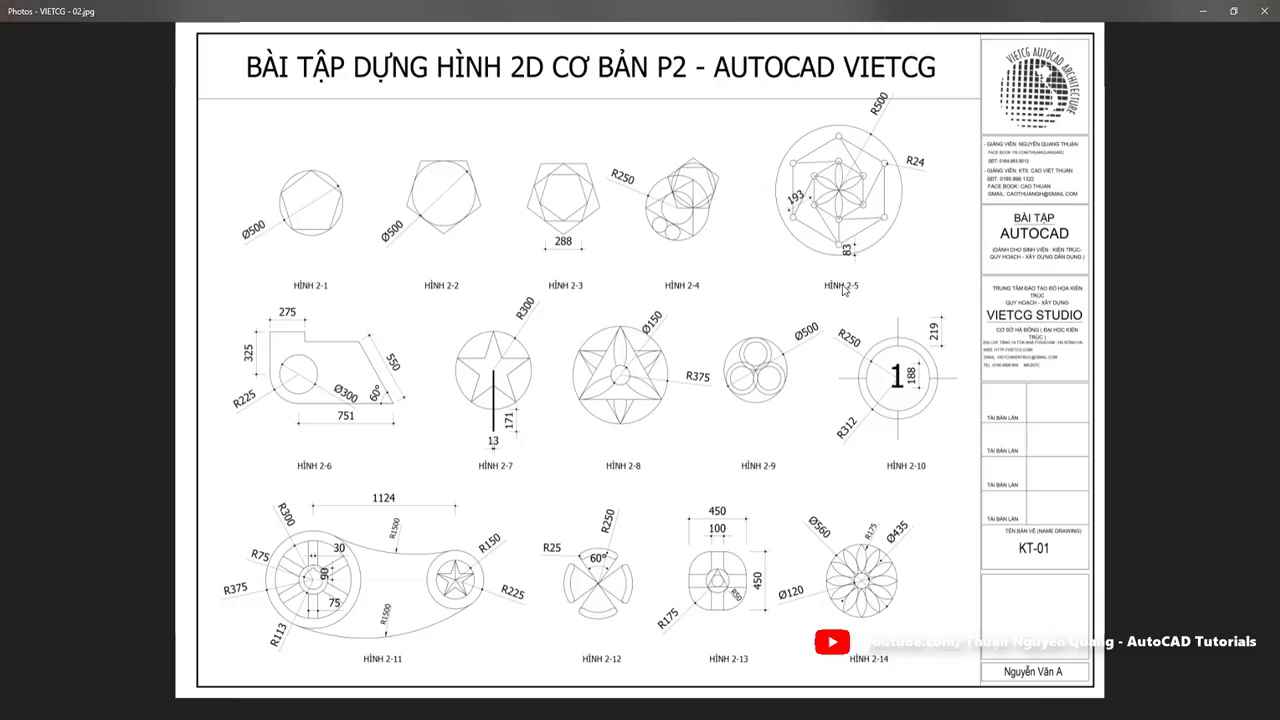
pyautogui.scroll(2, 323, 369)
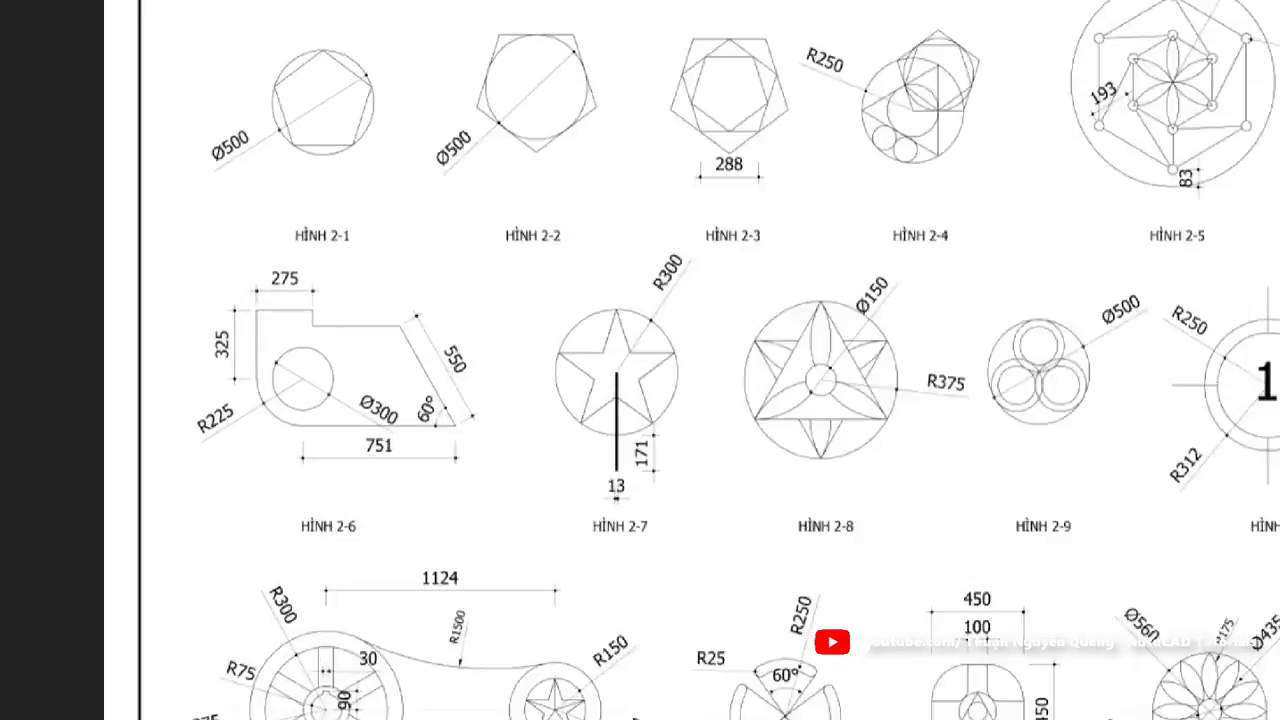
pyautogui.moveTo(161, 236); pyautogui.dragTo(518, 481)
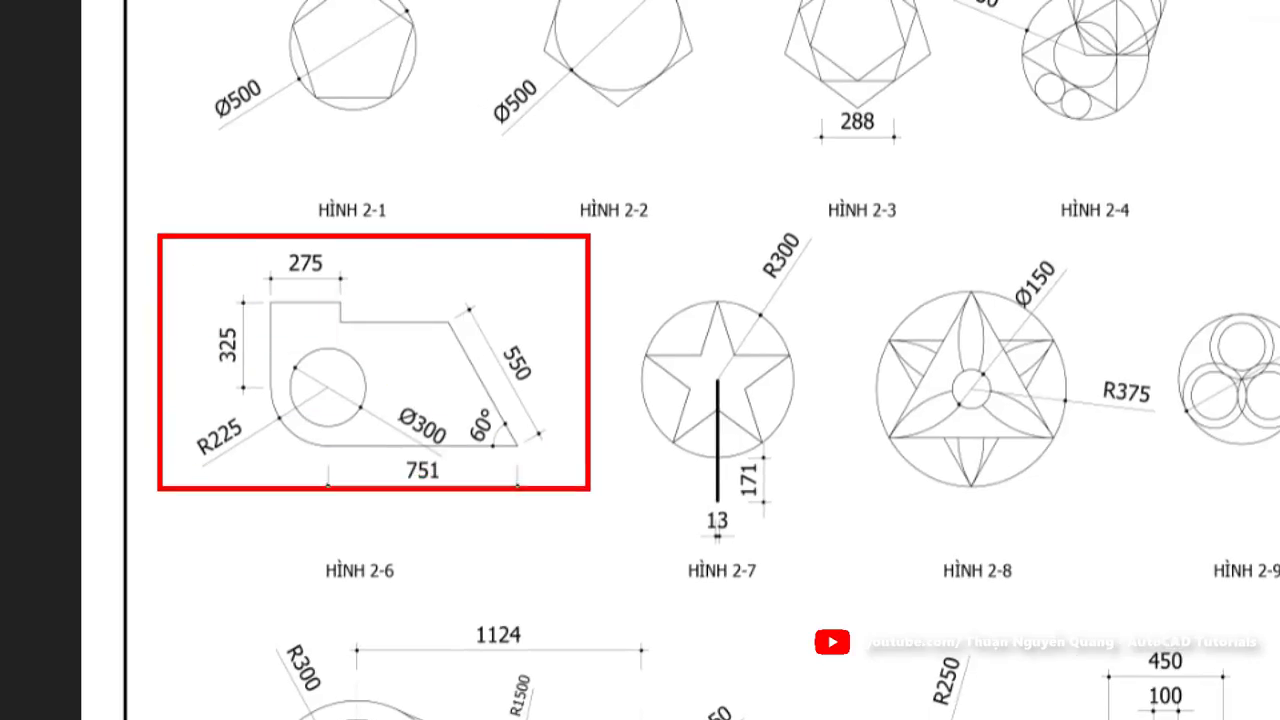
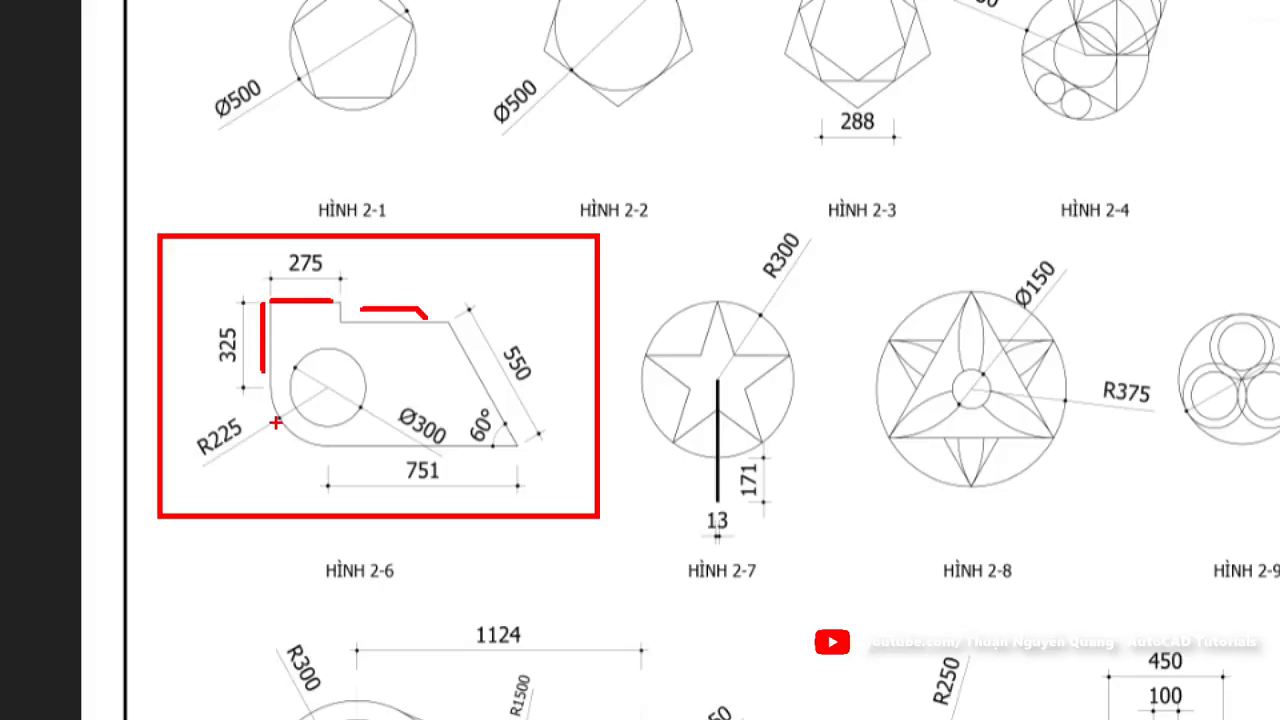
# Trace the bottom edge and whole outline of figure 2-6 in red on the exercise sheet.
pyautogui.moveTo(356, 450); pyautogui.dragTo(470, 450)
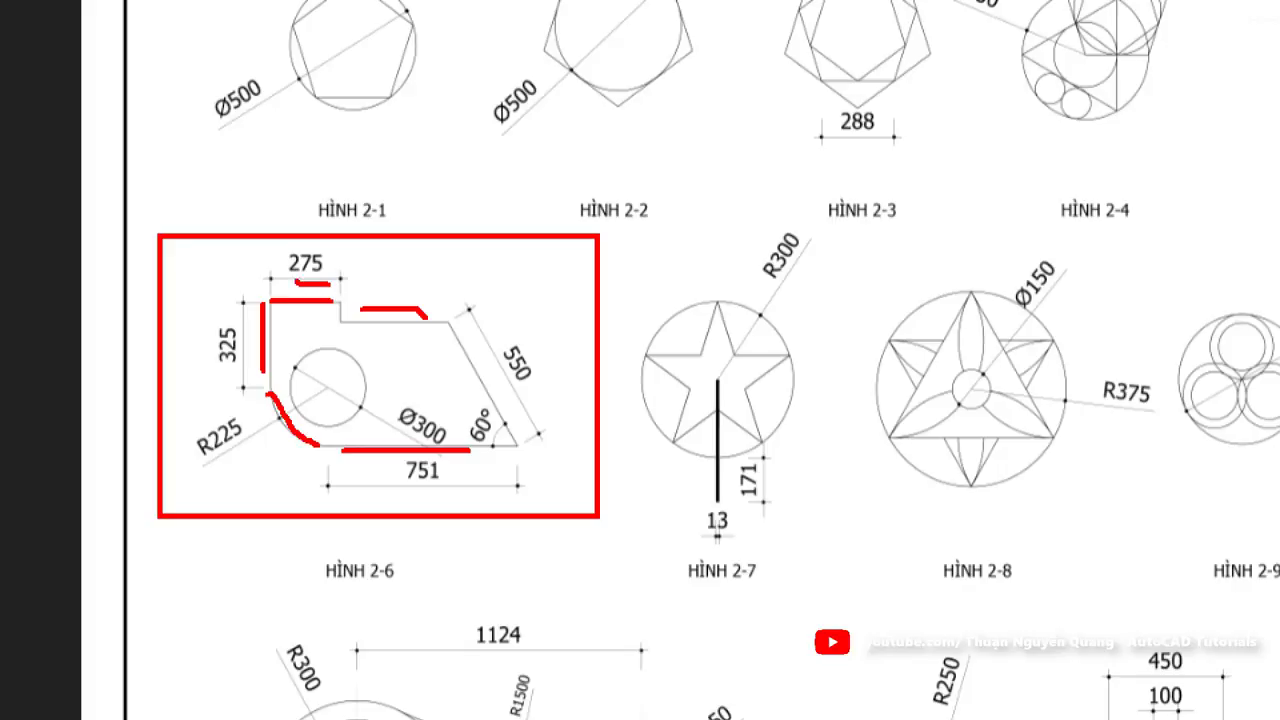
pyautogui.moveTo(296, 280)
pyautogui.mouseDown()
pyautogui.moveTo(205, 390)
pyautogui.moveTo(412, 472)
pyautogui.moveTo(605, 378)
pyautogui.moveTo(472, 310)
pyautogui.moveTo(561, 301)
pyautogui.mouseUp()
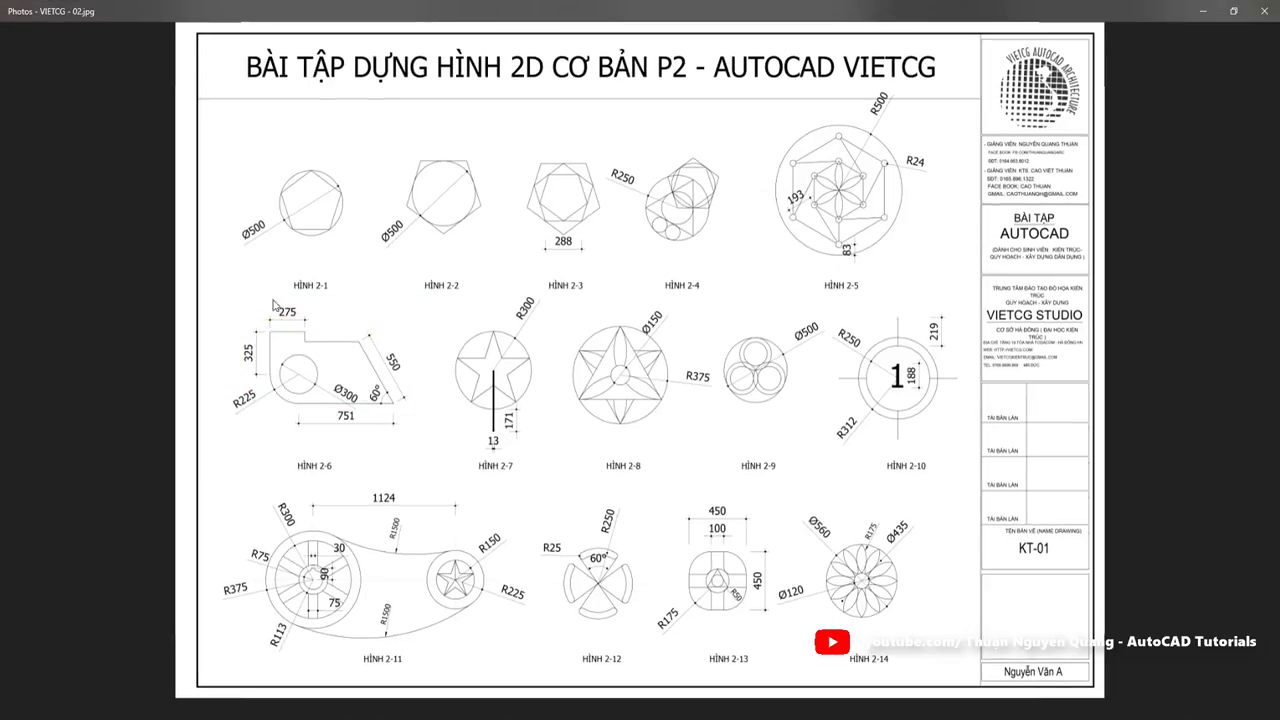
pyautogui.hotkey('alt', 'Tab')
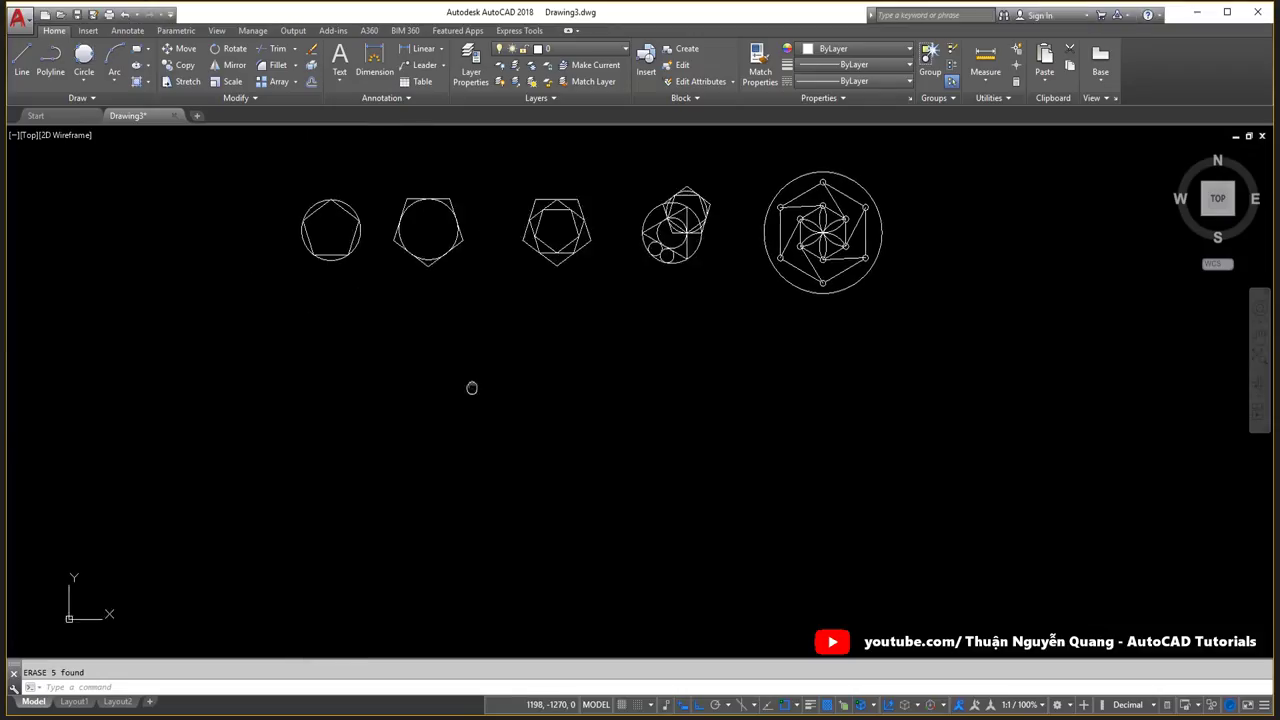
# Draw a polyline from a picked corner with a 275 top edge and a 325 left edge.
pyautogui.scroll(2, 514, 386)
pyautogui.write('pl')
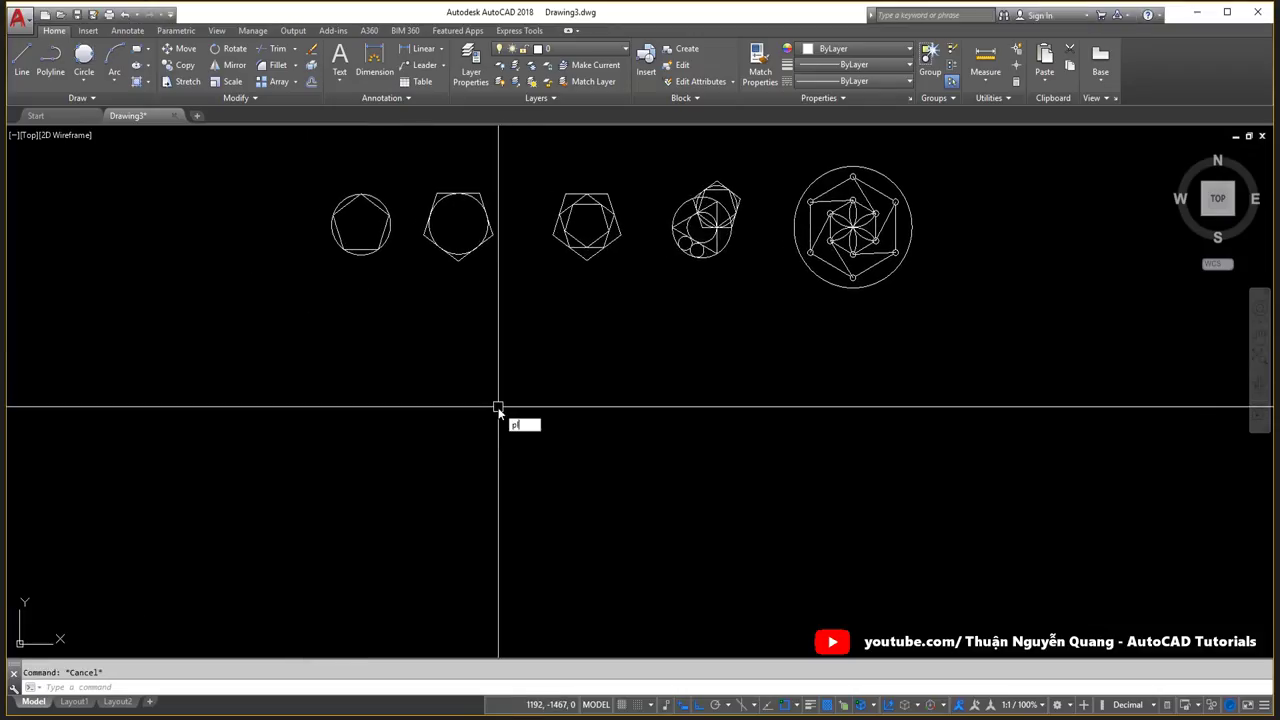
pyautogui.press('Return')
pyautogui.click(404, 384)
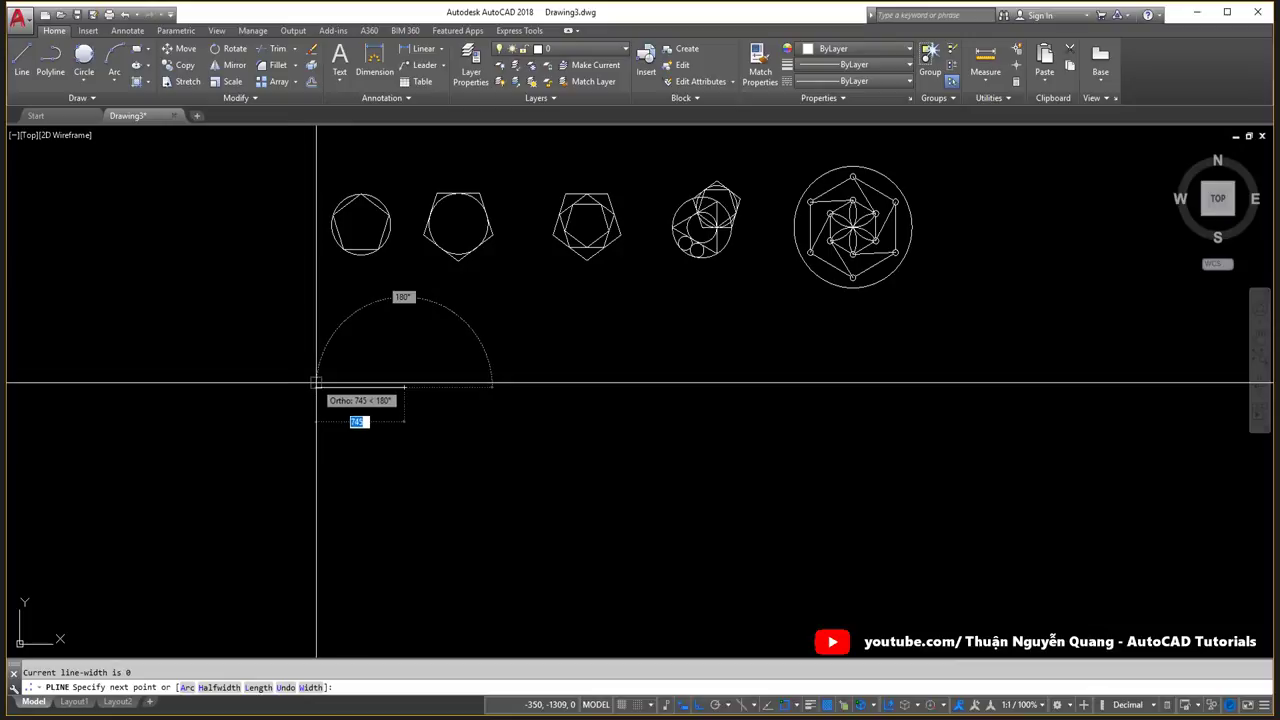
pyautogui.write('751')
pyautogui.press('Return')
pyautogui.hotkey('alt', 'Tab')
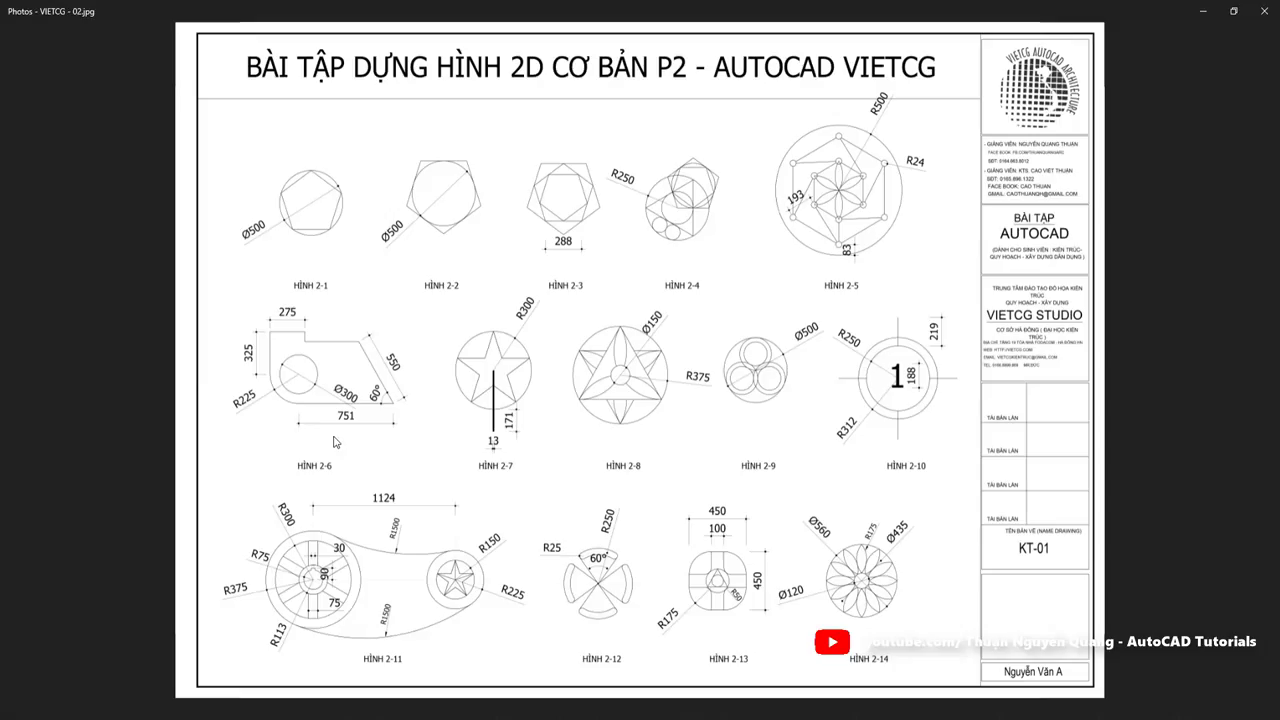
pyautogui.hotkey('alt', 'Tab')
pyautogui.hotkey('alt', 'Tab')
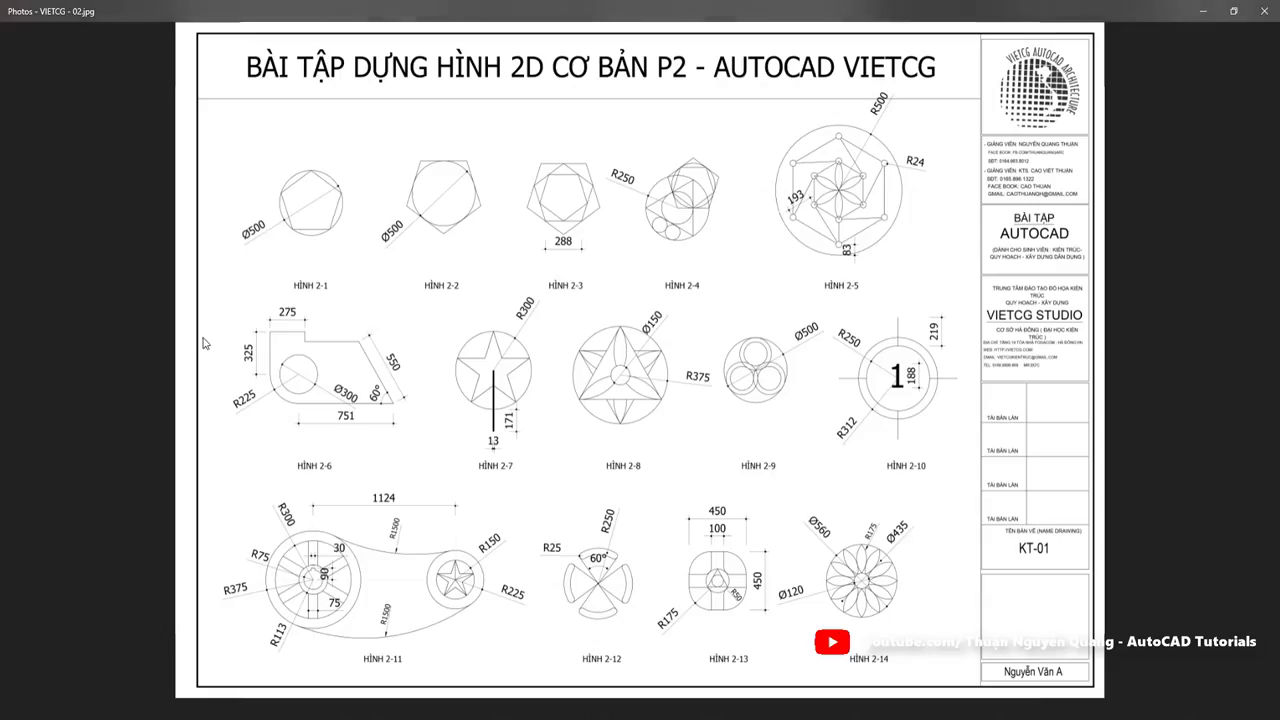
pyautogui.hotkey('alt', 'Tab')
pyautogui.write('325')
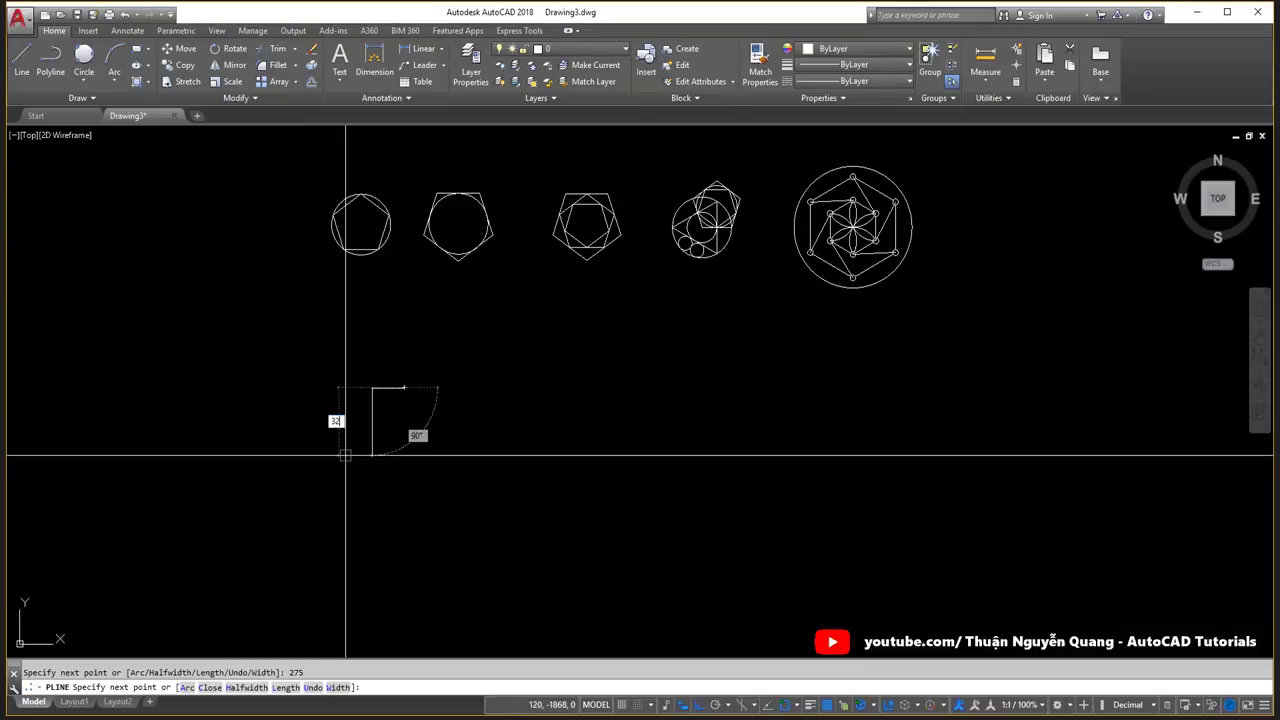
pyautogui.press('Return')
pyautogui.hotkey('alt', 'Tab')
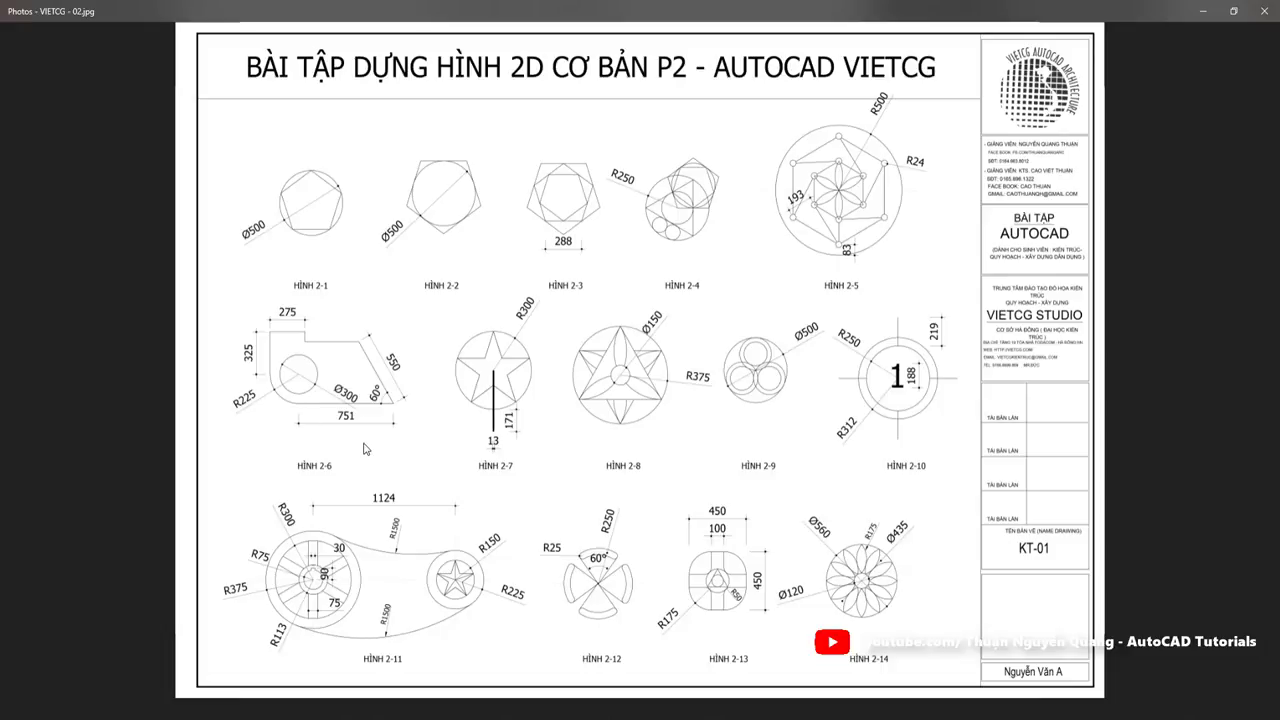
pyautogui.hotkey('alt', 'Tab')
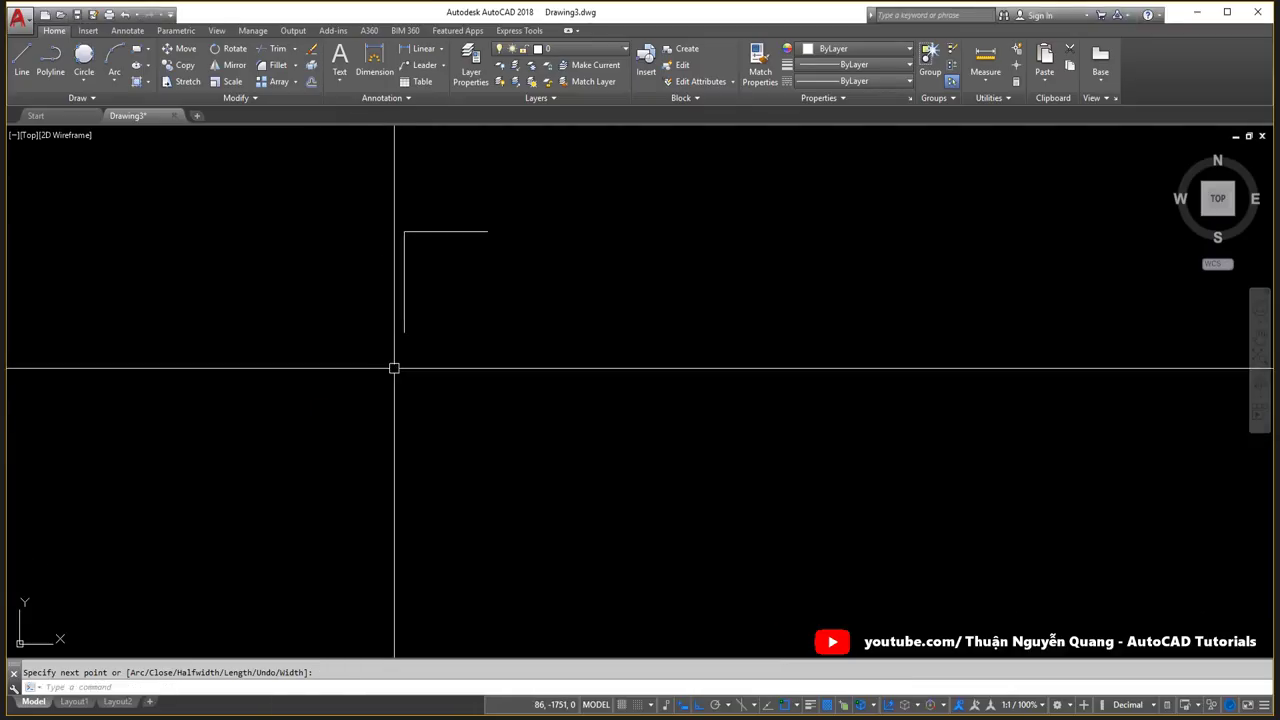
# Draw a circle of radius 225 near the 325 edge.
pyautogui.write('c')
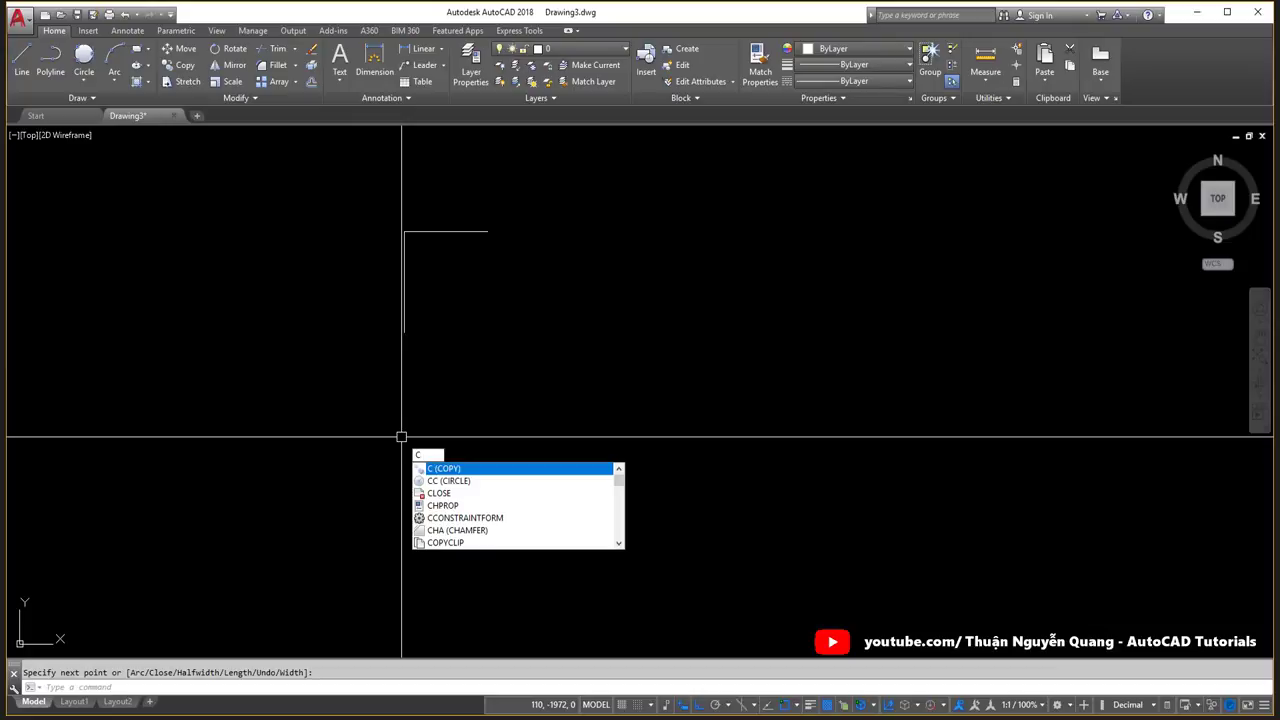
pyautogui.press('Return')
pyautogui.click(401, 426)
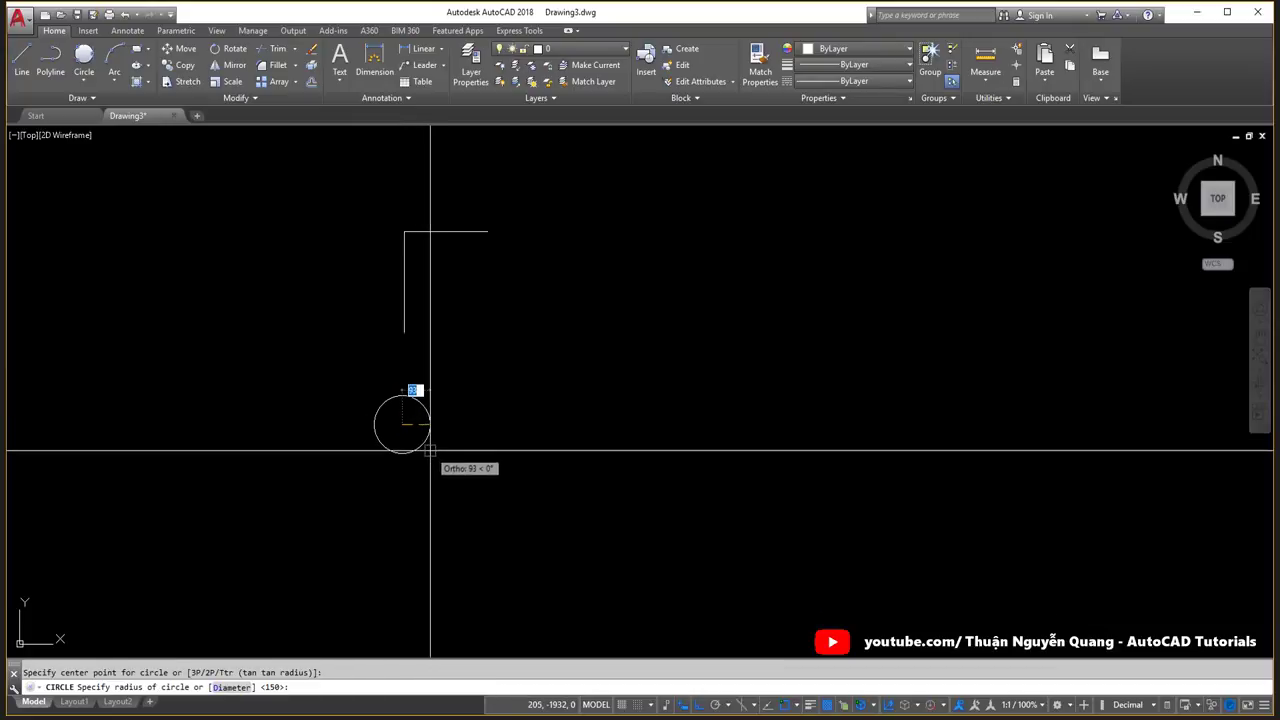
pyautogui.hotkey('alt', 'Tab')
pyautogui.hotkey('alt', 'Tab')
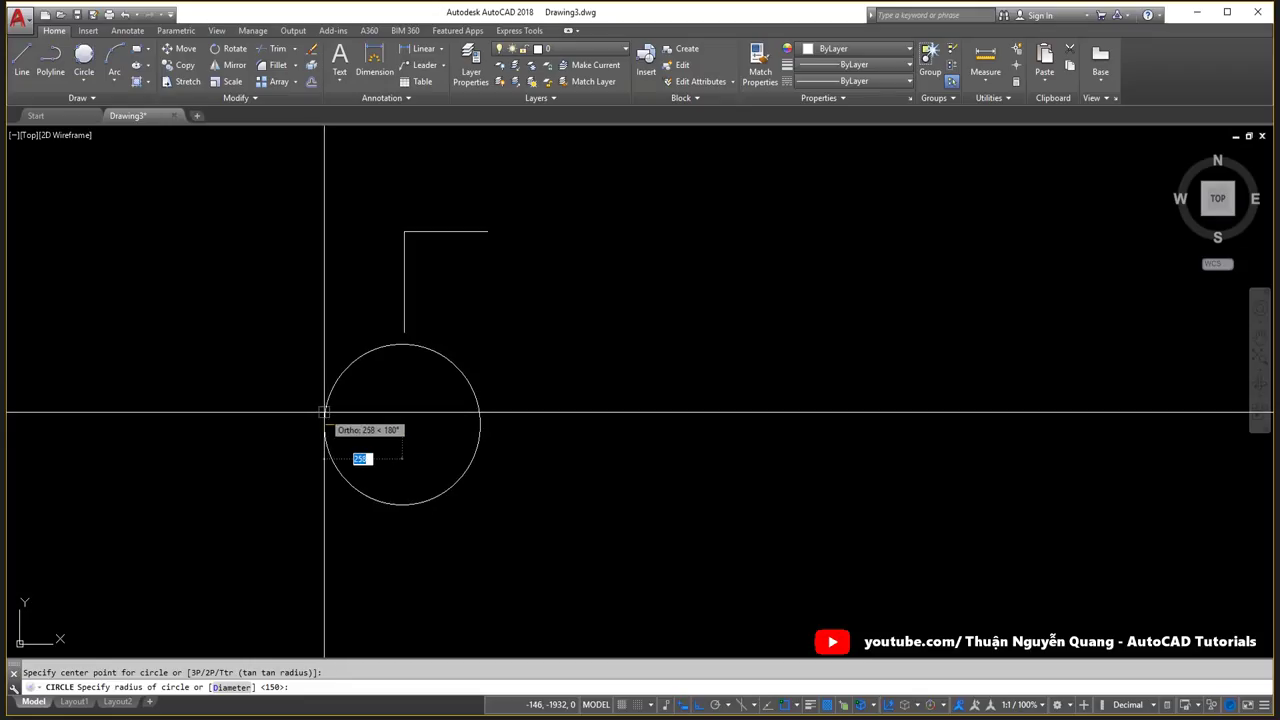
pyautogui.write('225')
pyautogui.press('Return')
# Move the circle so its left quadrant sits on the 325 line's bottom endpoint.
pyautogui.click(452, 378)
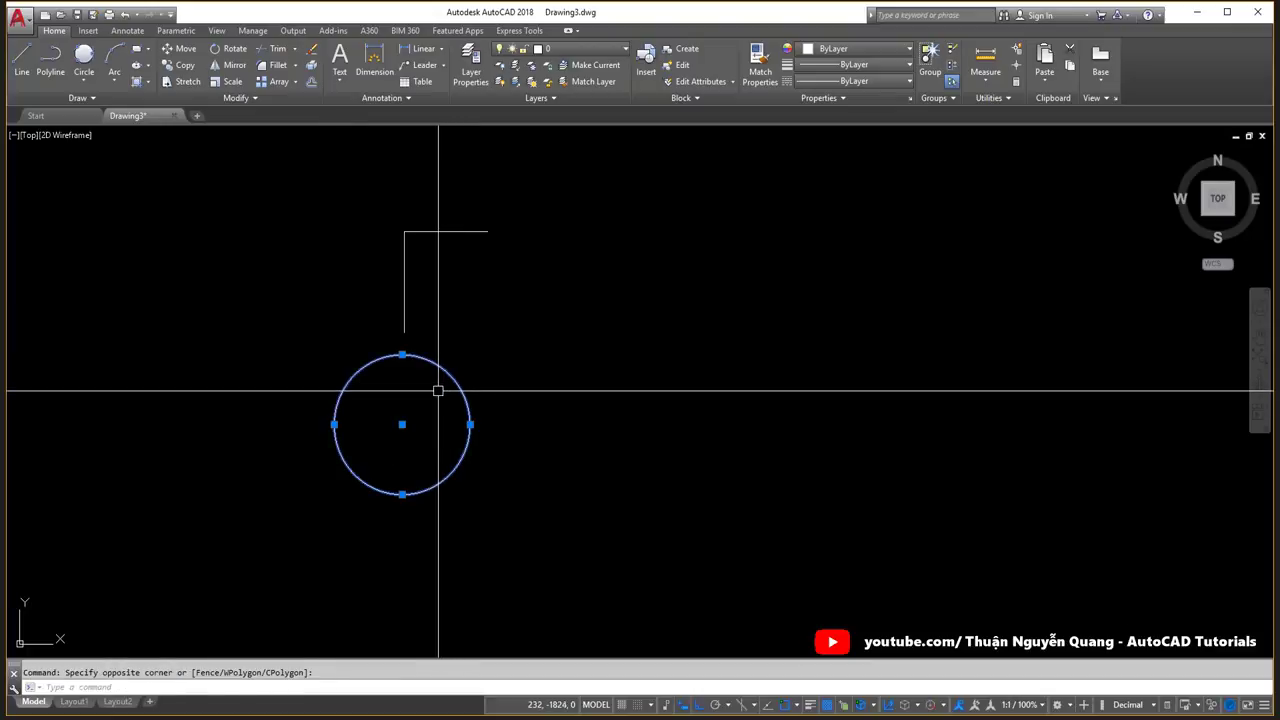
pyautogui.write('m')
pyautogui.press('Return')
pyautogui.click(335, 425)
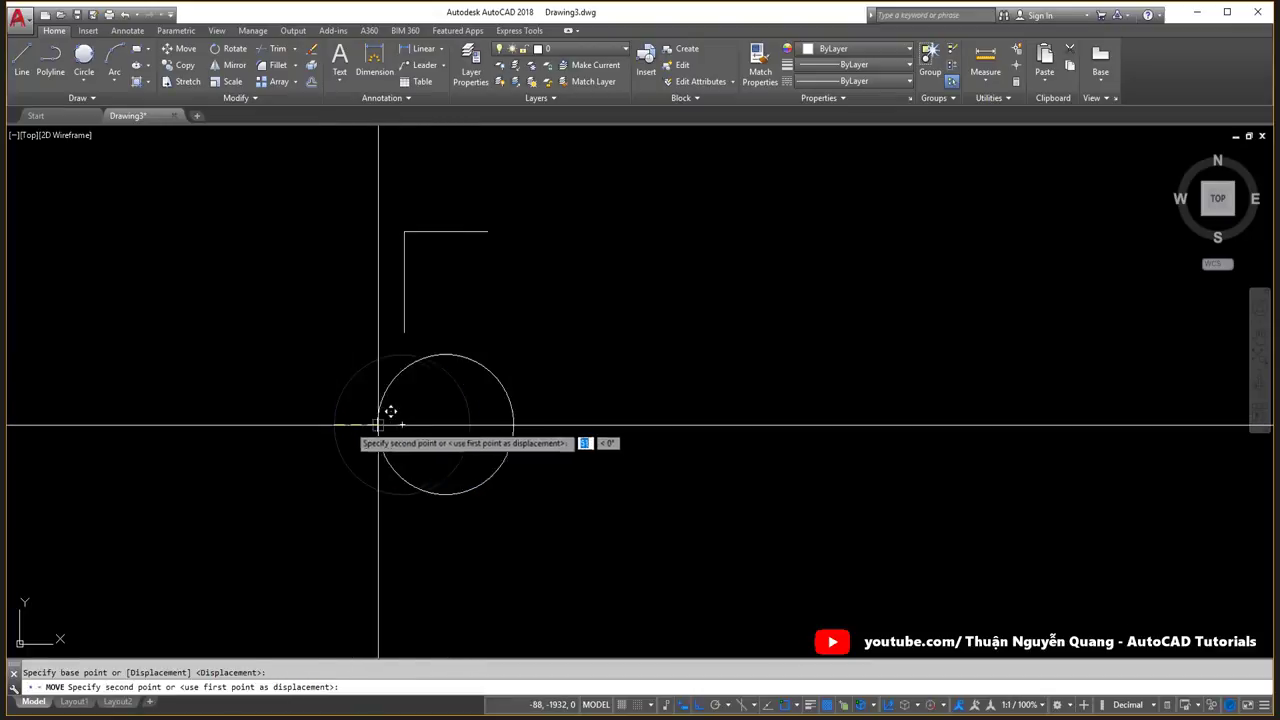
pyautogui.click(404, 330)
pyautogui.scroll(5, 404, 330)
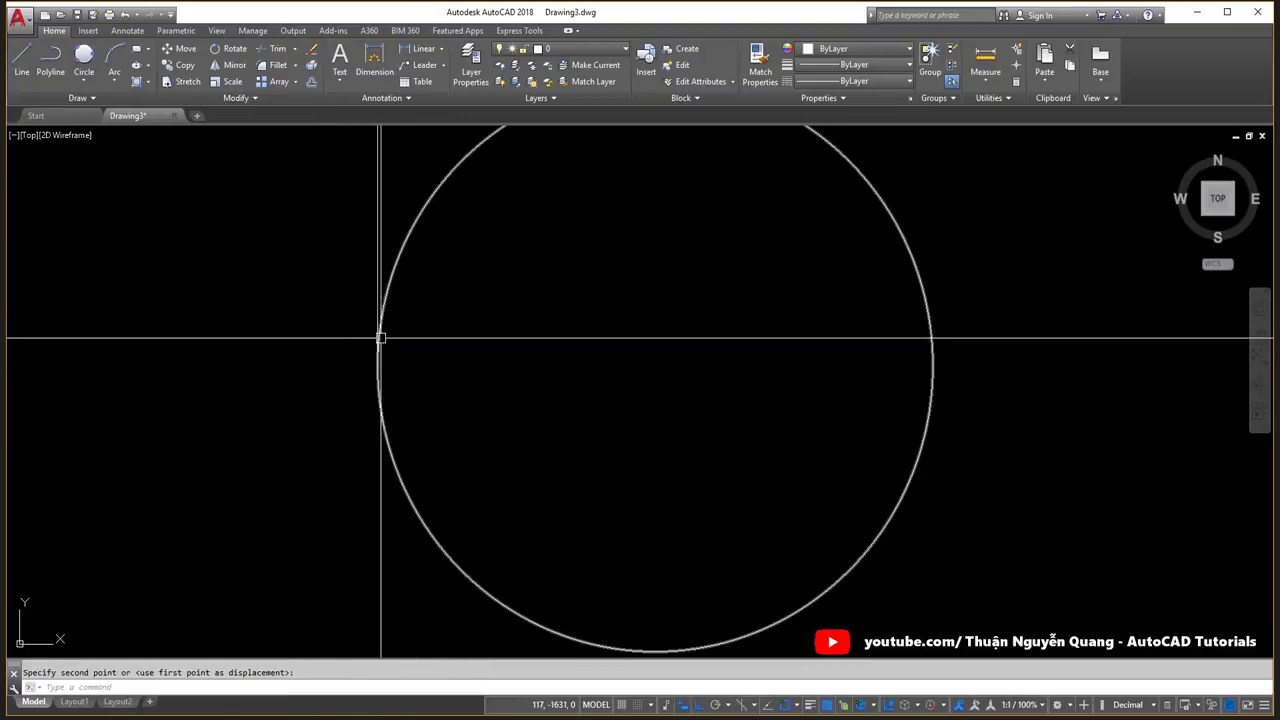
pyautogui.scroll(-3, 380, 337)
pyautogui.hotkey('alt', 'Tab')
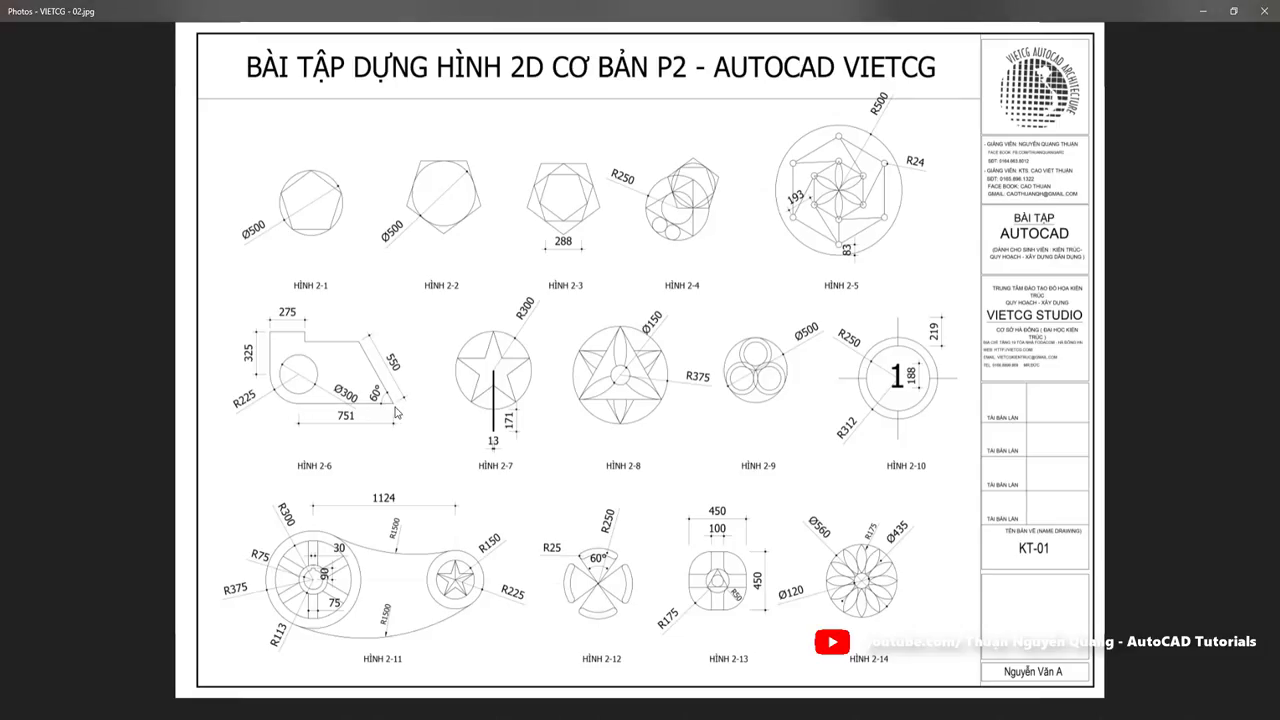
pyautogui.hotkey('alt', 'Tab')
# Start a polyline at the circle's bottom point with a 751 bottom edge.
pyautogui.write('pl')
pyautogui.press('Return')
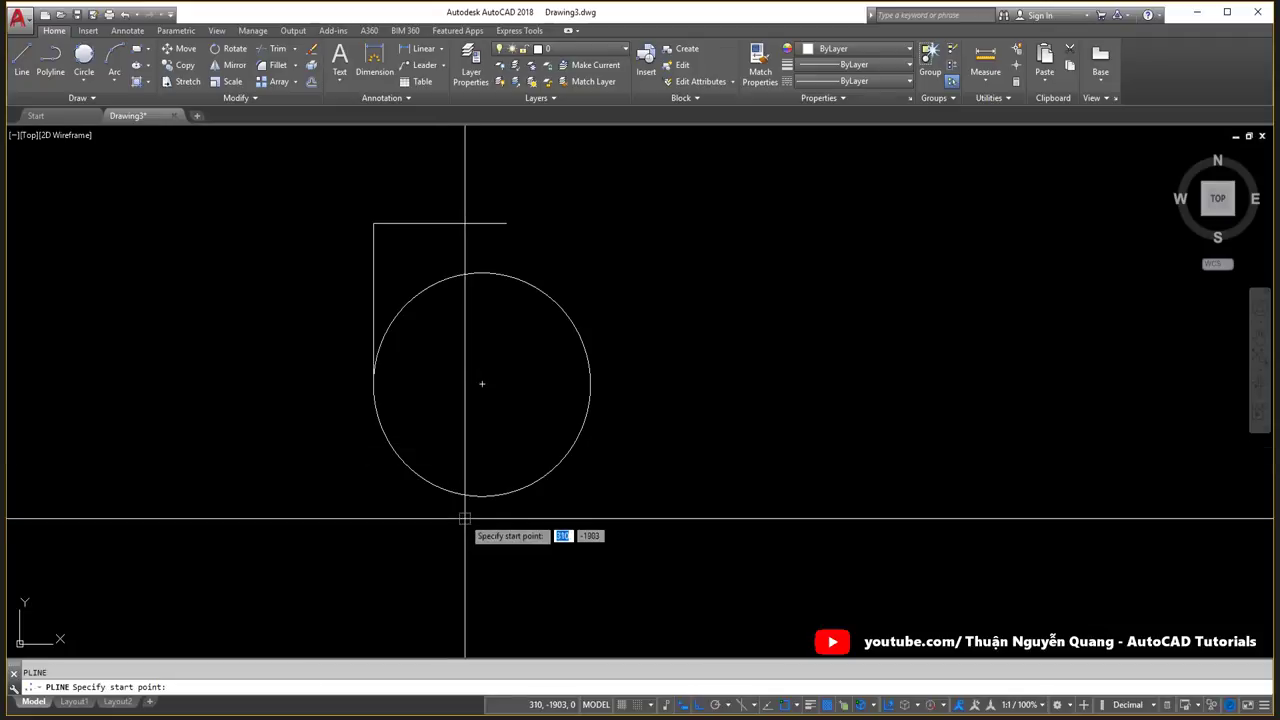
pyautogui.click(482, 496)
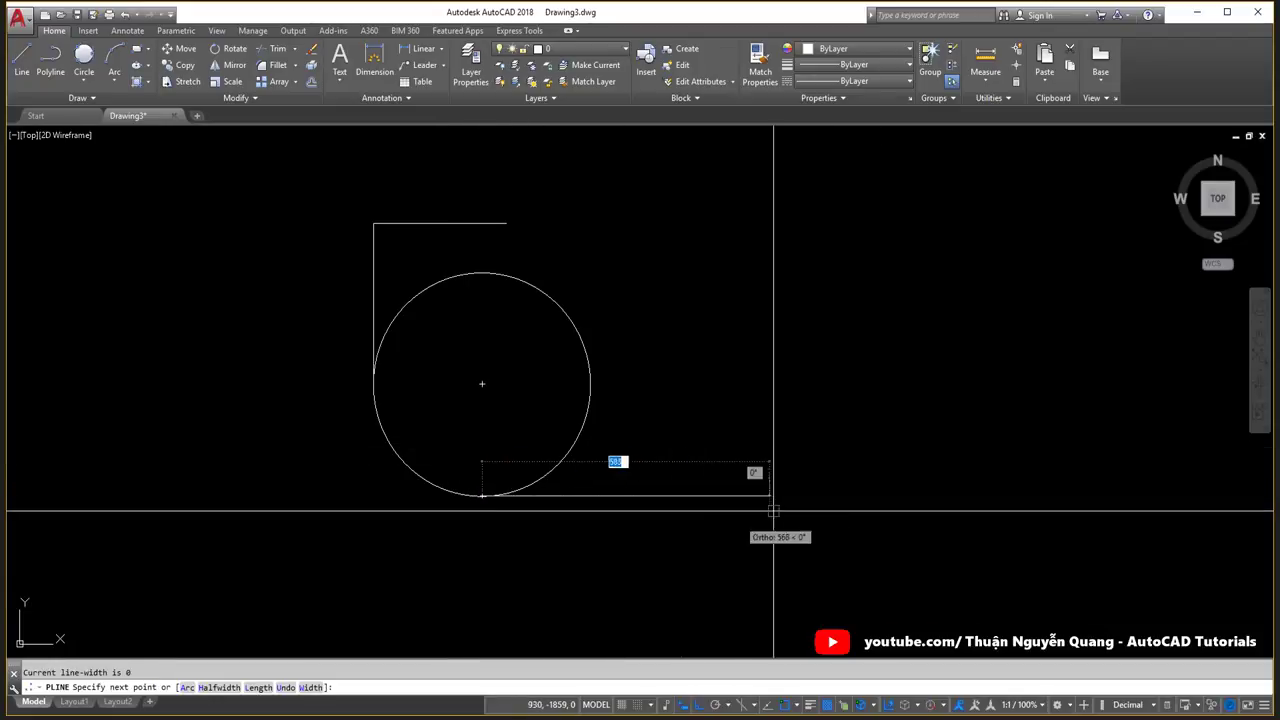
pyautogui.write('751')
pyautogui.press('Return')
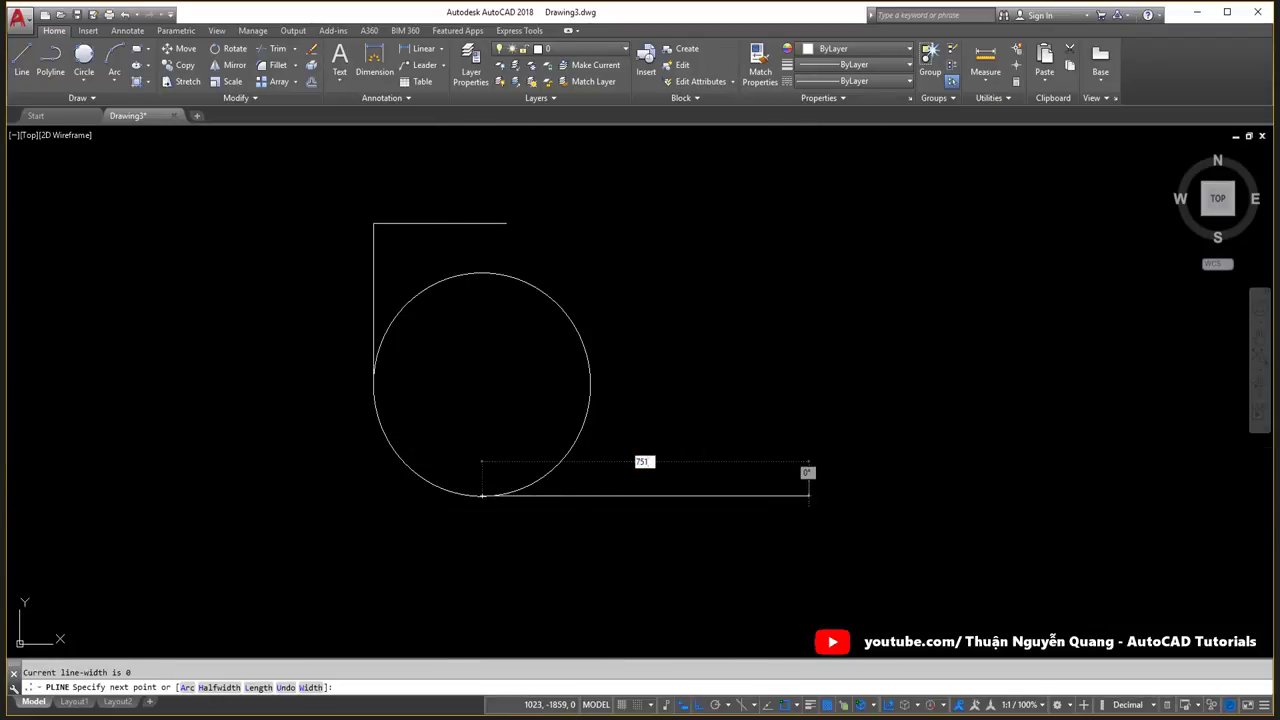
pyautogui.write('a')
pyautogui.press('Return')
pyautogui.hotkey('alt', 'Tab')
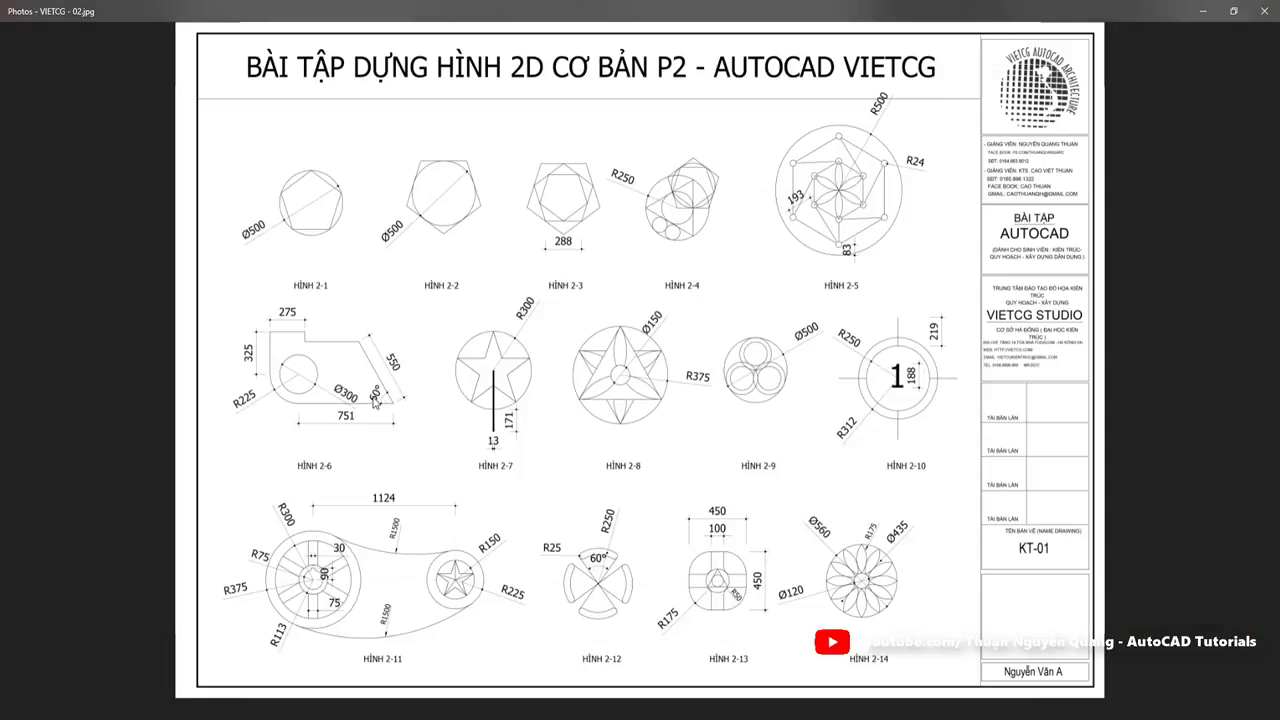
pyautogui.hotkey('alt', 'Tab')
# With Ortho off, add a 550 side at 120° and the top edge, then finish the polyline.
pyautogui.press('F8')
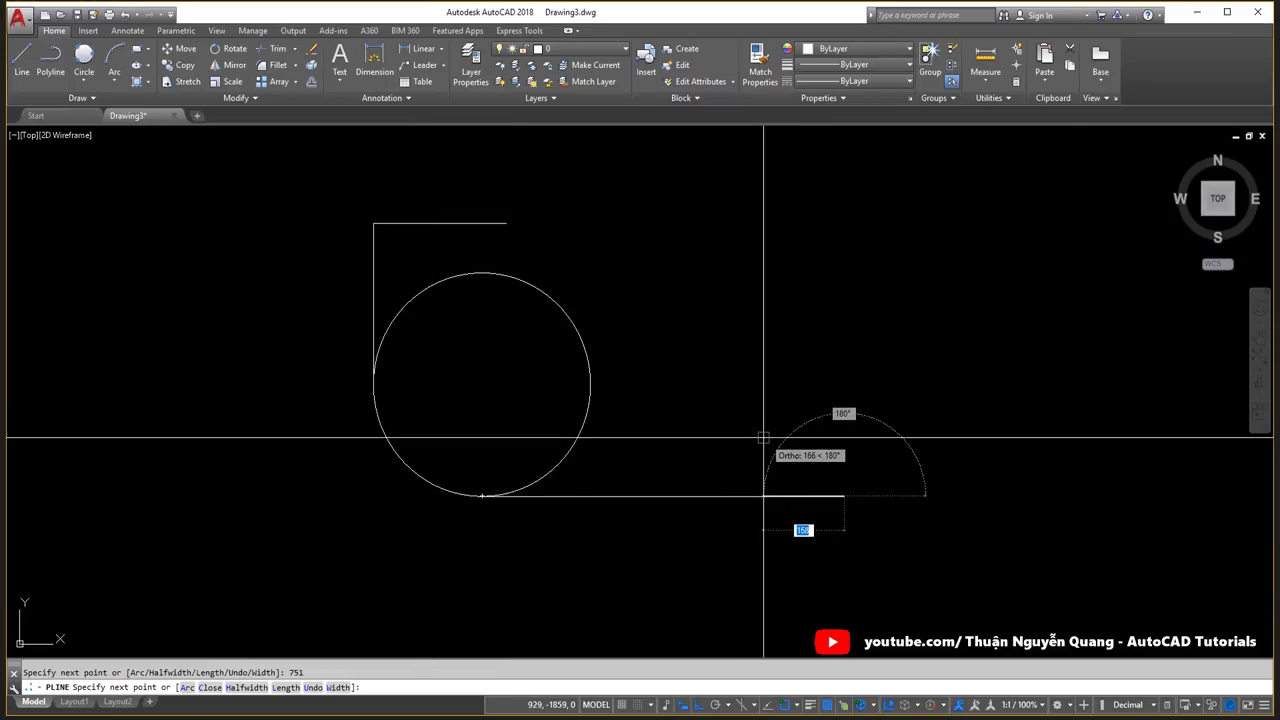
pyautogui.moveTo(744, 353); pyautogui.dragTo(649, 330, button='middle')
pyautogui.write('550')
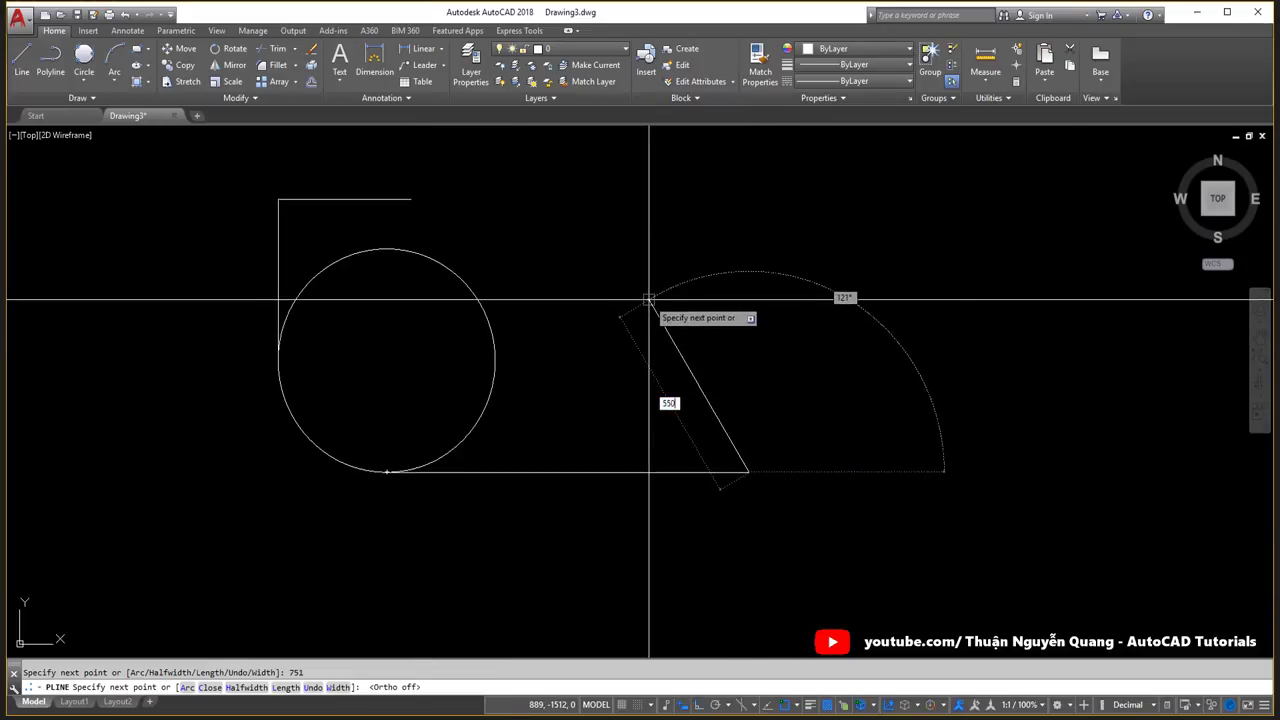
pyautogui.press('Tab')
pyautogui.write('120')
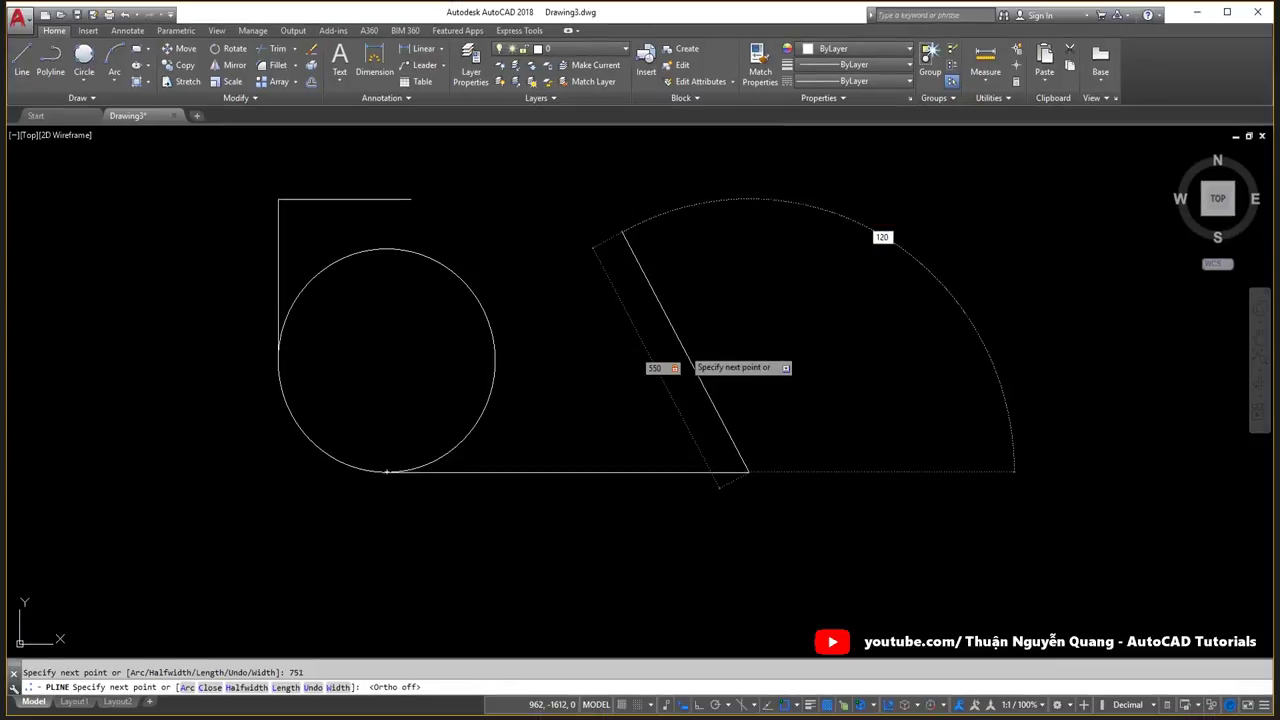
pyautogui.press('Return')
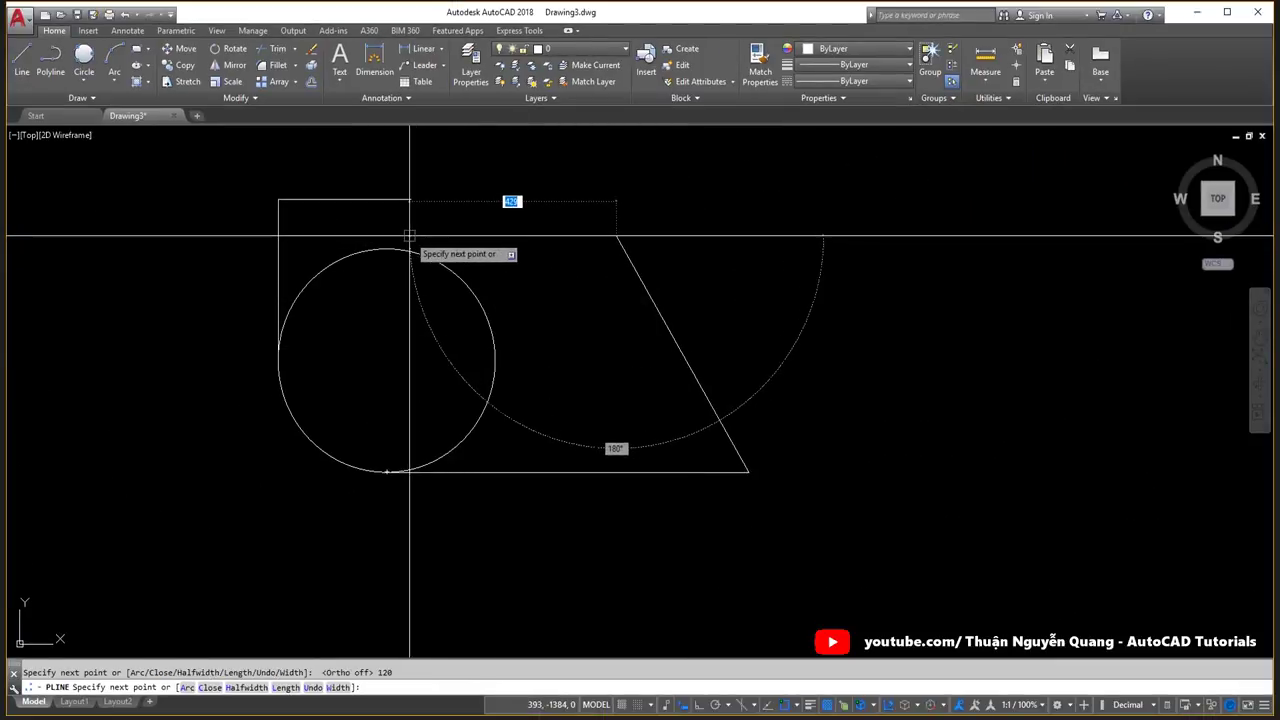
pyautogui.press('Return')
# Begin a short connecting polyline at the upper line's end.
pyautogui.scroll(2, 414, 191)
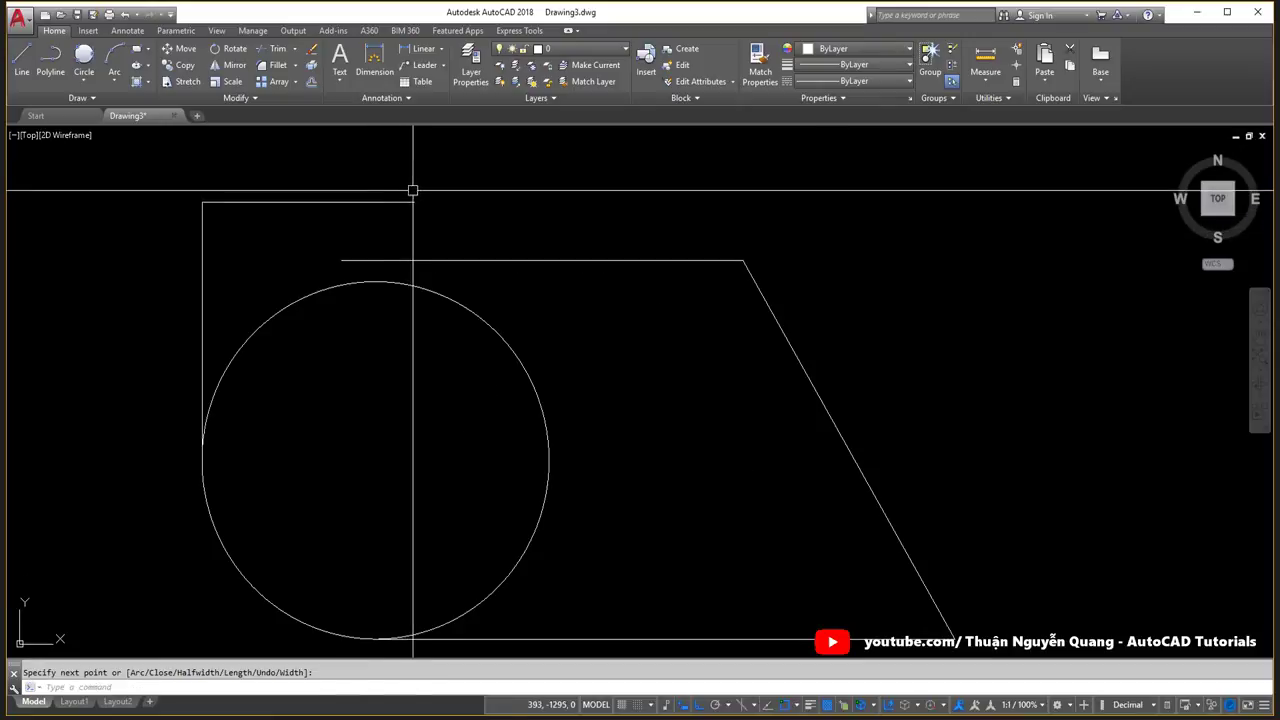
pyautogui.press('Return')
pyautogui.click(414, 201)
# Finish the vertical connecting step and trim off the lower line's overhanging pieces.
pyautogui.click(414, 260)
pyautogui.press('Escape')
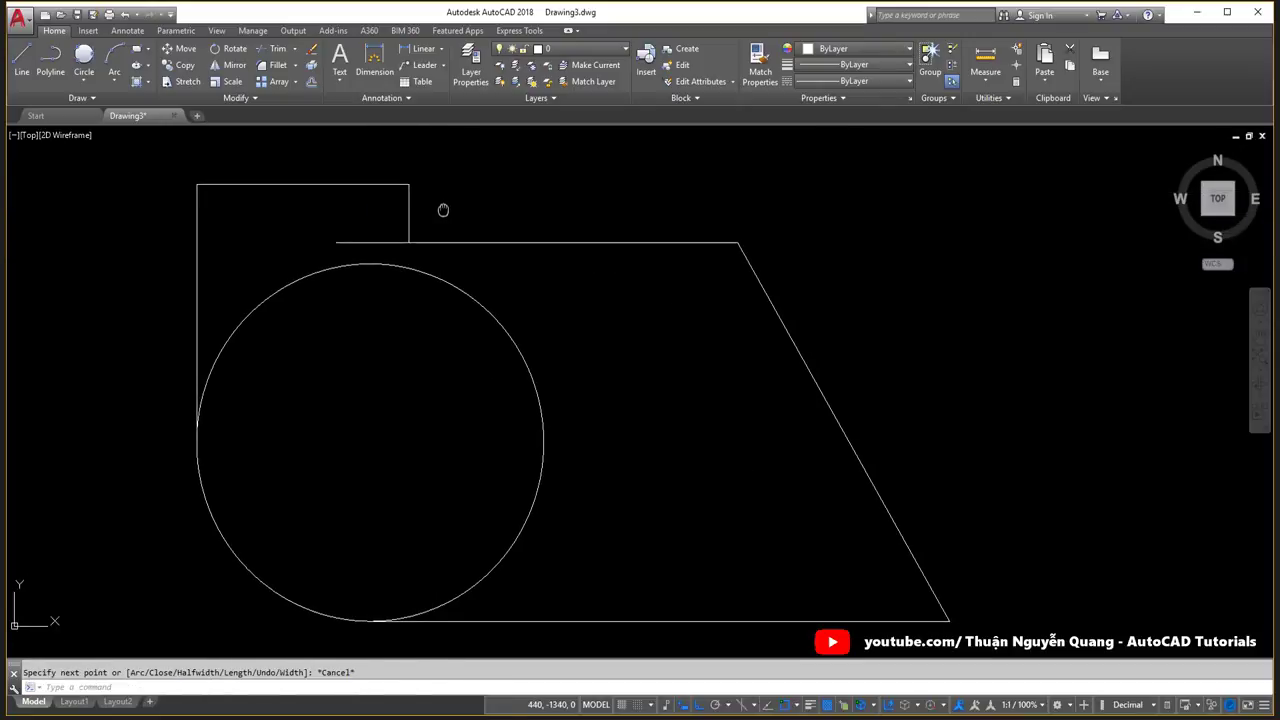
pyautogui.write('tr')
pyautogui.press('Return')
pyautogui.click(443, 206)
pyautogui.click(405, 243)
pyautogui.click(400, 241)
pyautogui.scroll(-2, 410, 250)
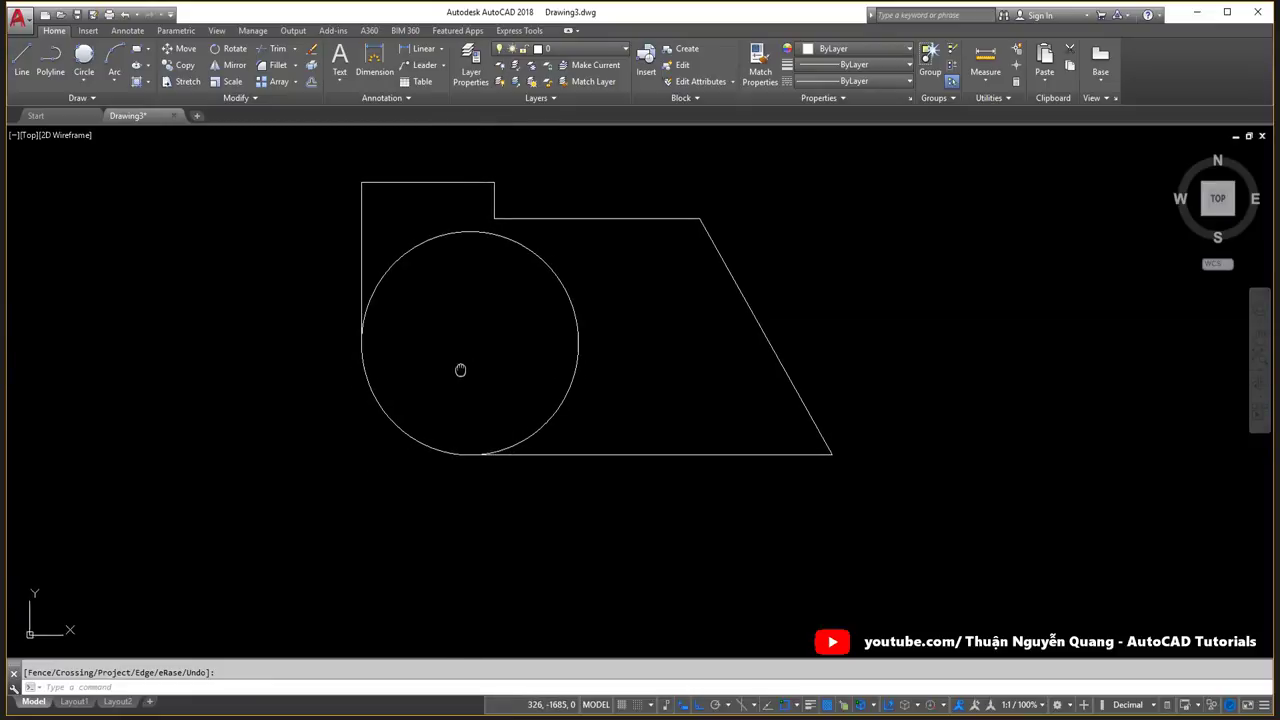
# Draw a radius-150 circle in empty space below the shape.
pyautogui.hotkey('alt', 'Tab')
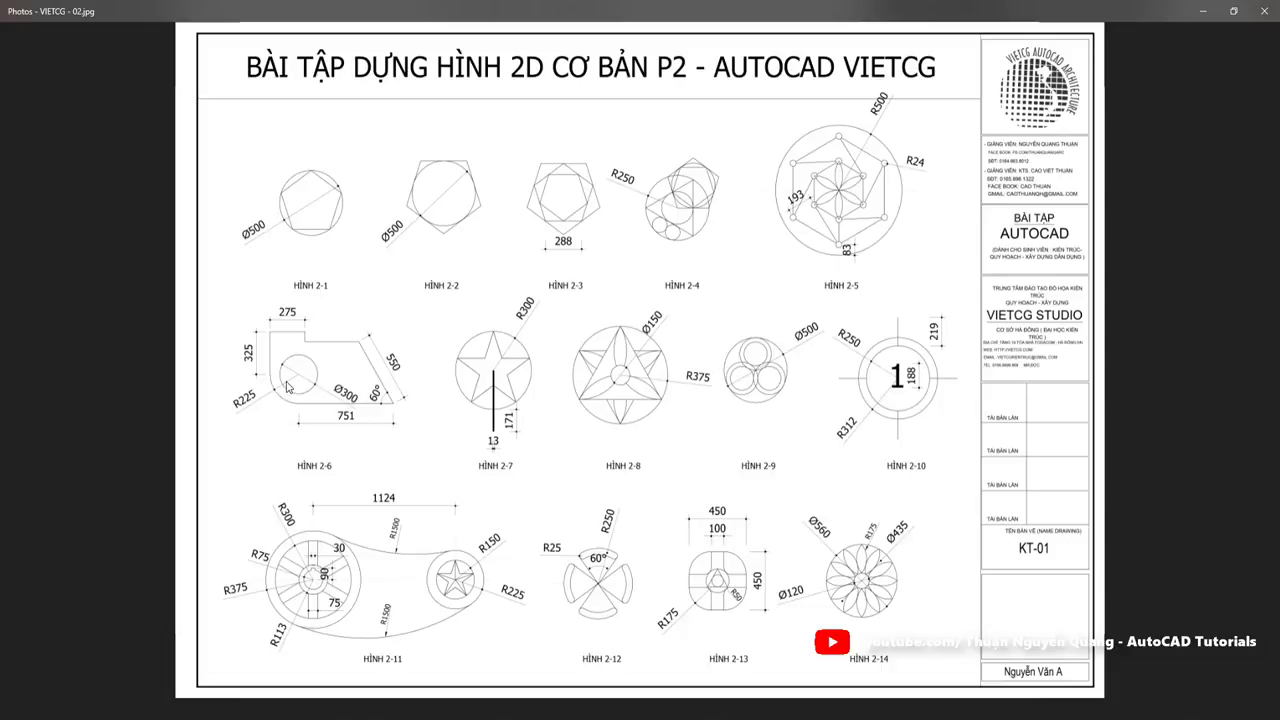
pyautogui.hotkey('alt', 'Tab')
pyautogui.moveTo(486, 429); pyautogui.dragTo(529, 337, button='middle')
pyautogui.write('c')
pyautogui.press('Return')
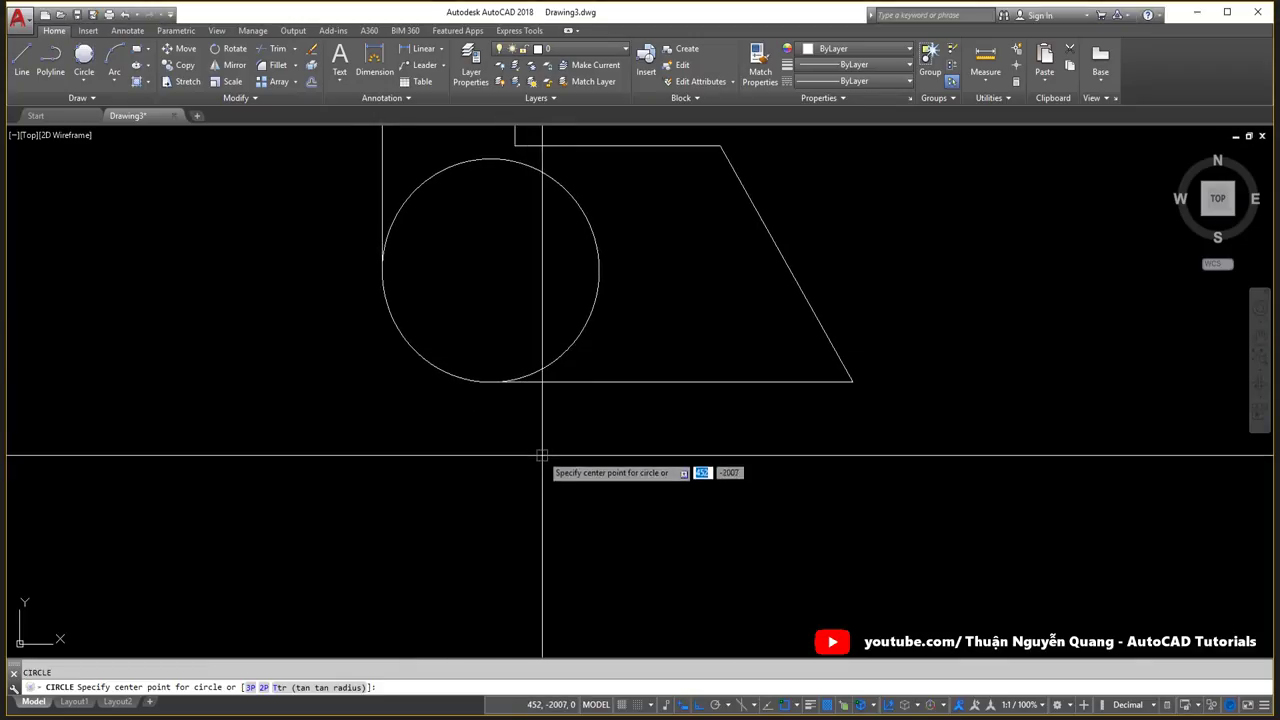
pyautogui.click(542, 456)
pyautogui.write('150')
pyautogui.press('Return')
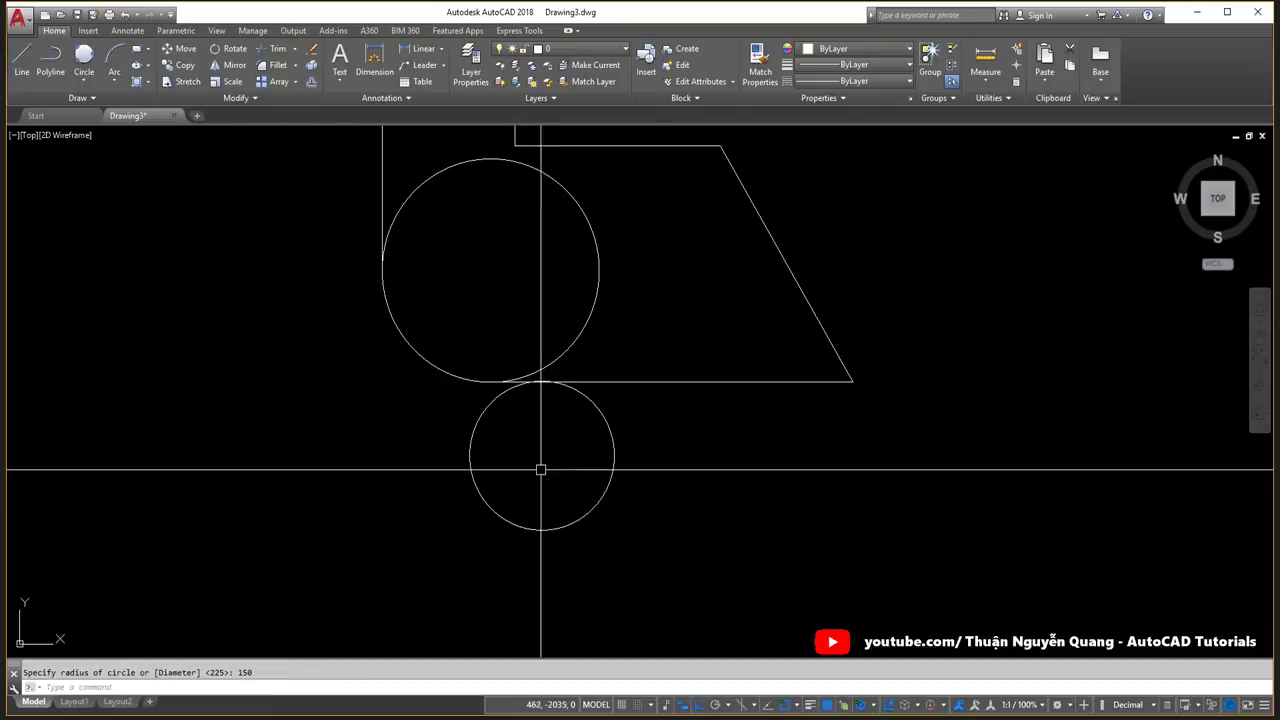
# Move the radius-150 circle so it is concentric with the big circle.
pyautogui.click(470, 457)
pyautogui.write('m')
pyautogui.press('Return')
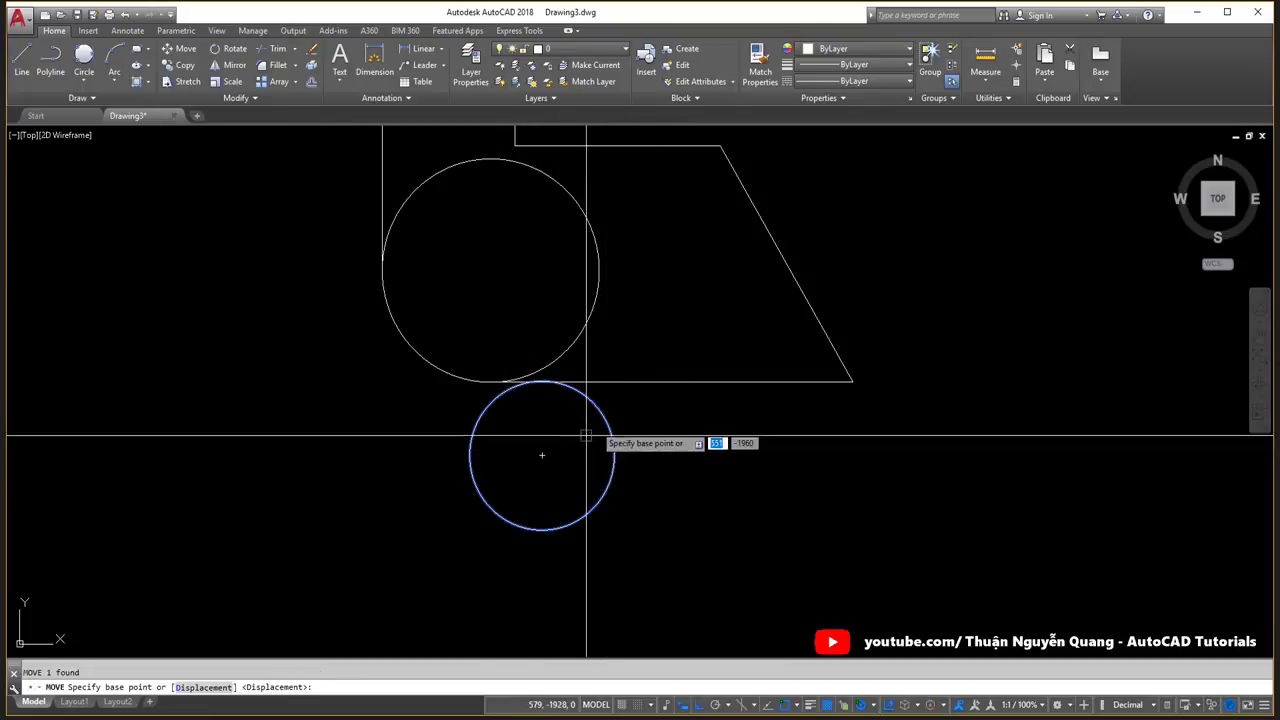
pyautogui.click(542, 456)
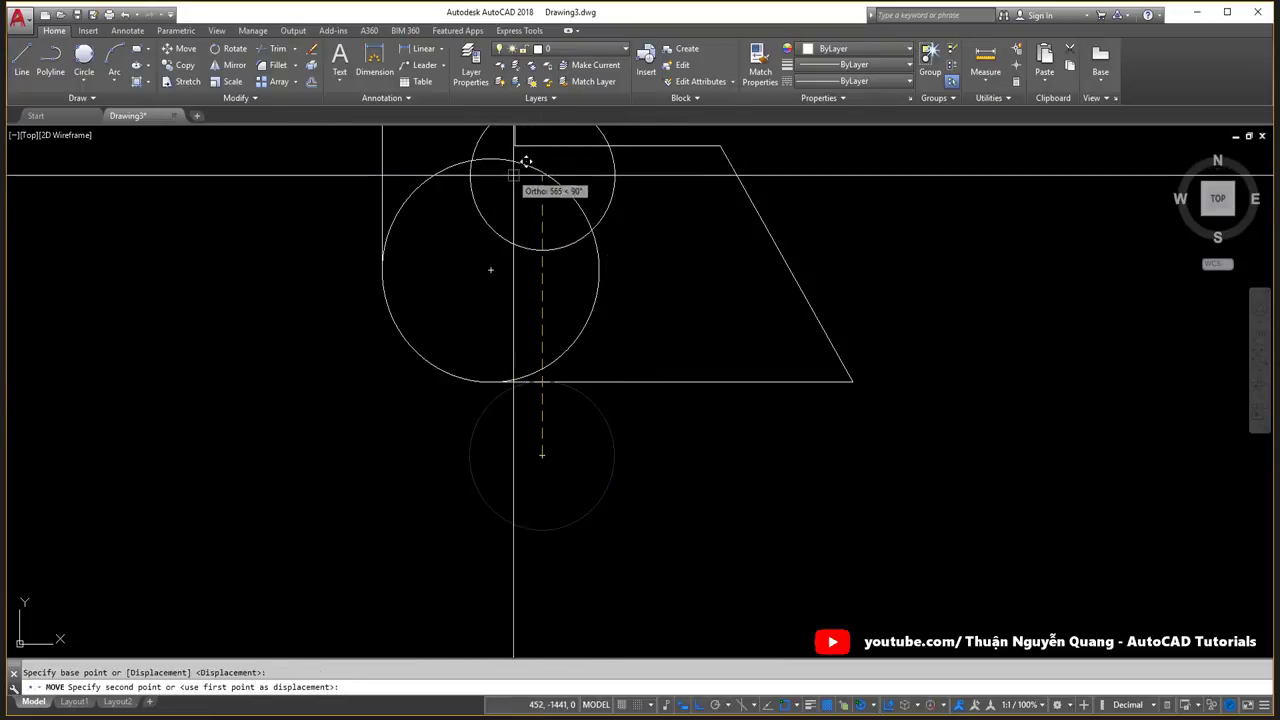
pyautogui.click(489, 269)
pyautogui.moveTo(505, 303)
pyautogui.mouseDown(button='middle')
pyautogui.moveTo(508, 363)
pyautogui.moveTo(518, 343)
pyautogui.mouseUp(button='middle')
pyautogui.scroll(2, 481, 362)
# Draw a helper polyline from the big circle's bottom up to its centre and left to its edge.
pyautogui.write('pl')
pyautogui.press('Return')
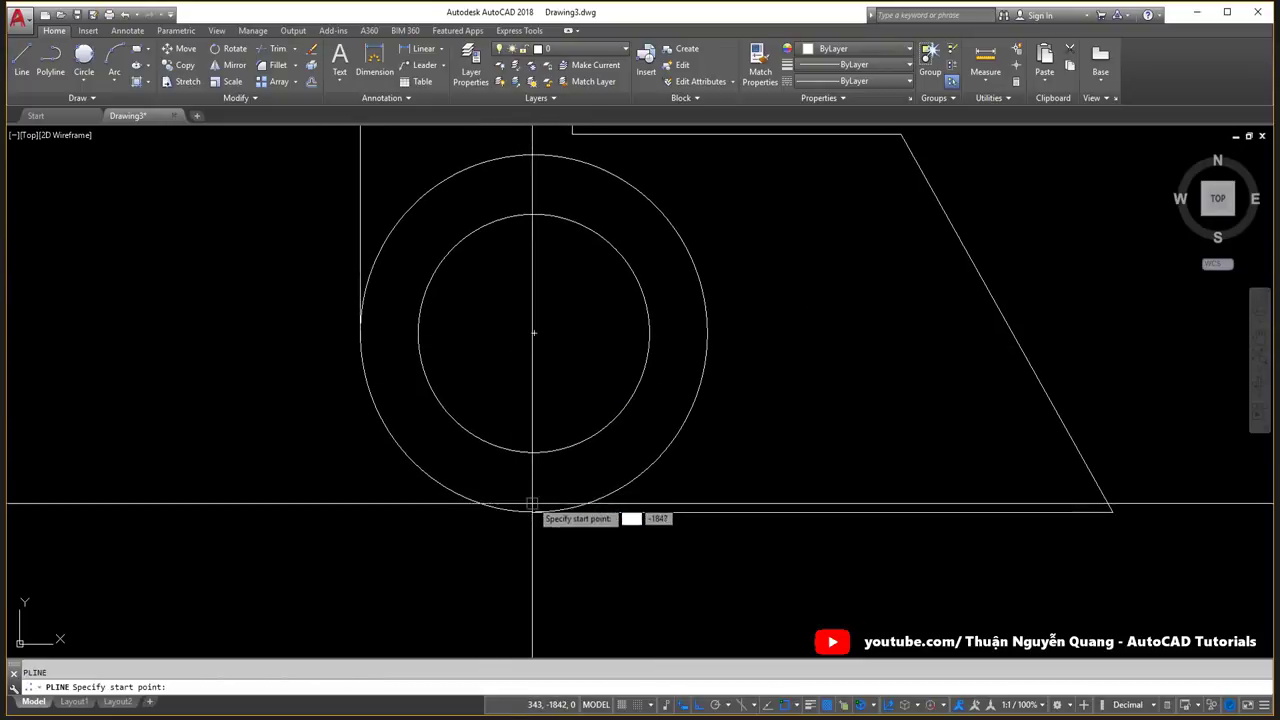
pyautogui.click(533, 508)
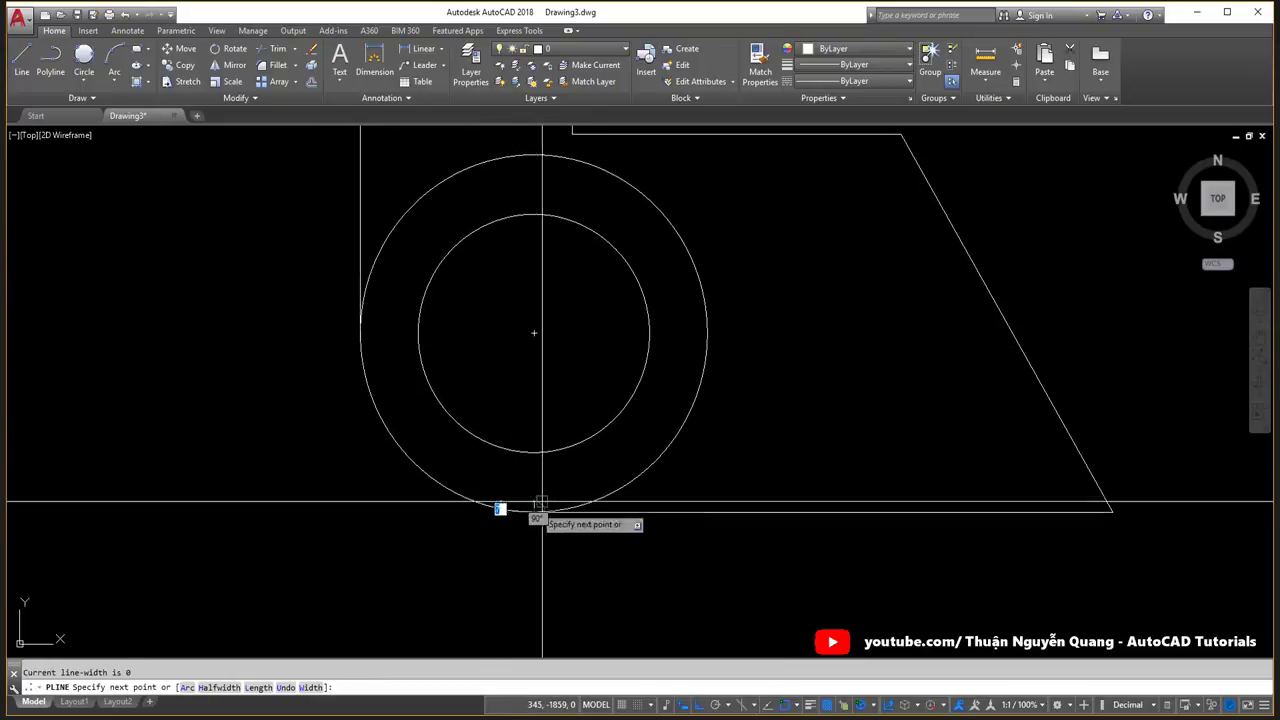
pyautogui.click(533, 333)
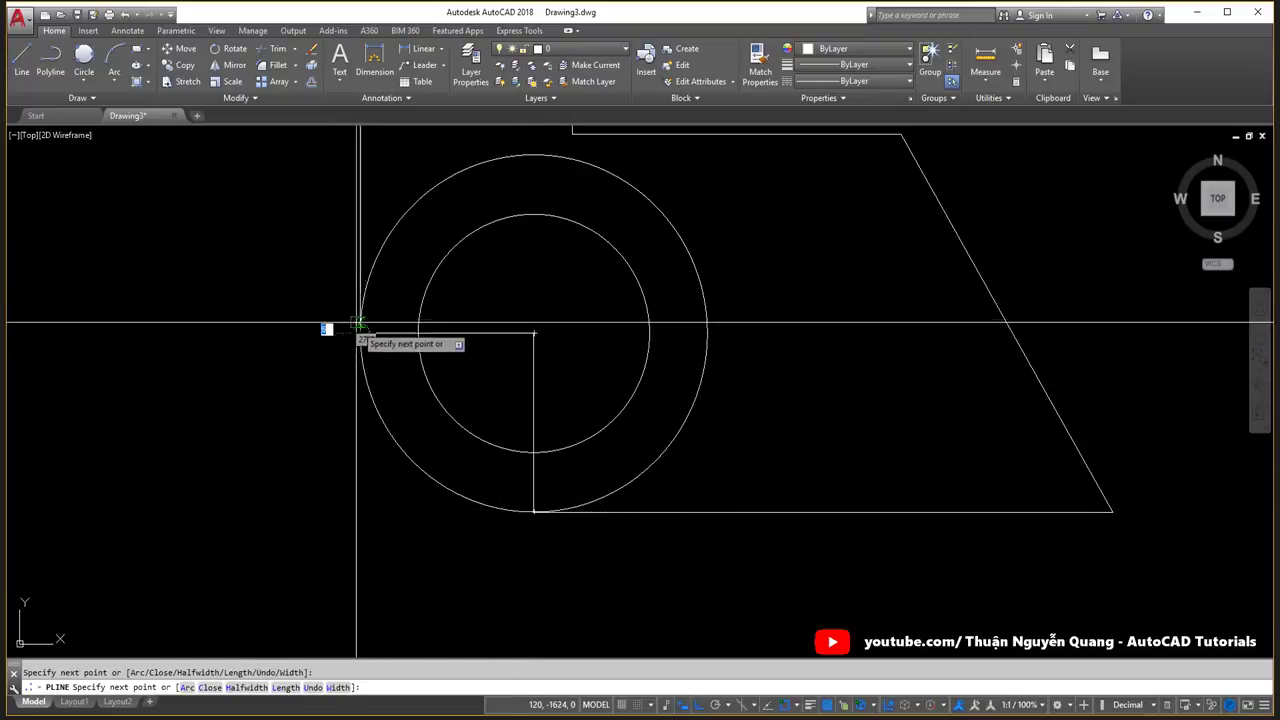
pyautogui.click(359, 323)
pyautogui.press('Escape')
pyautogui.click(511, 288)
pyautogui.press('Escape')
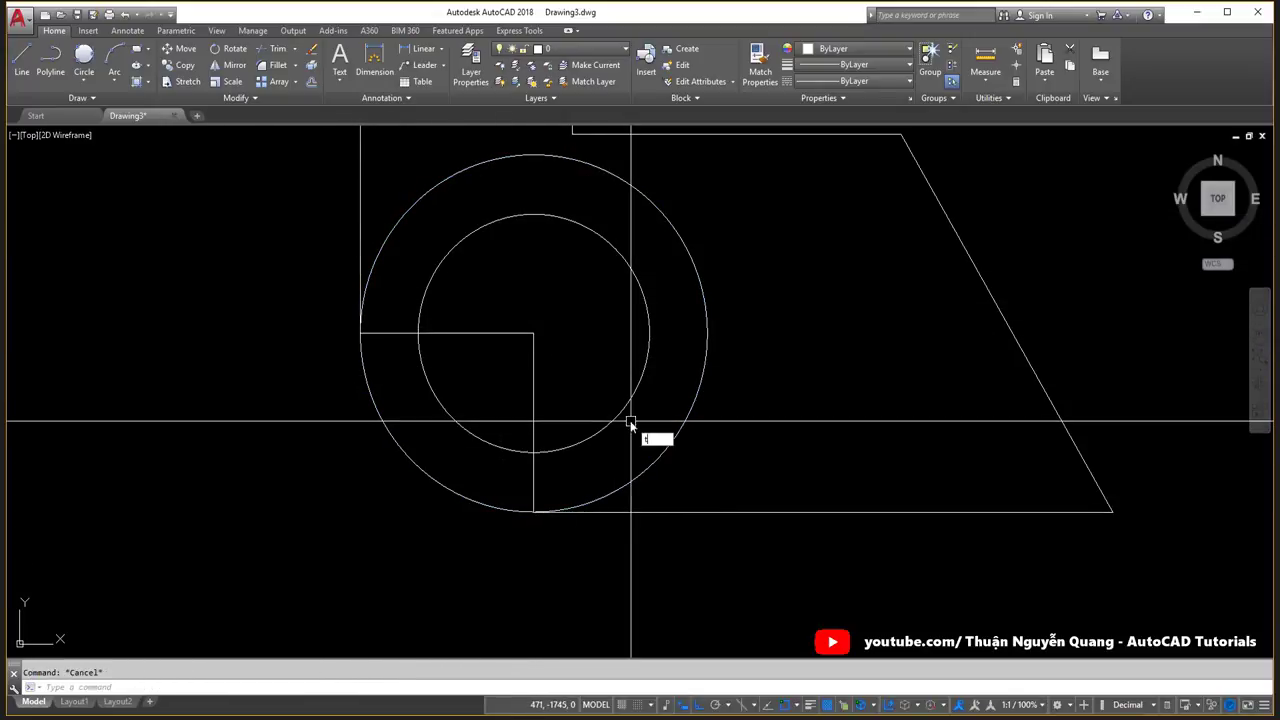
# Trim the big circle against the helper polyline, leaving only the corner arc.
pyautogui.write('r')
pyautogui.press('Return')
pyautogui.click(534, 491)
pyautogui.press('Return')
pyautogui.click(620, 490)
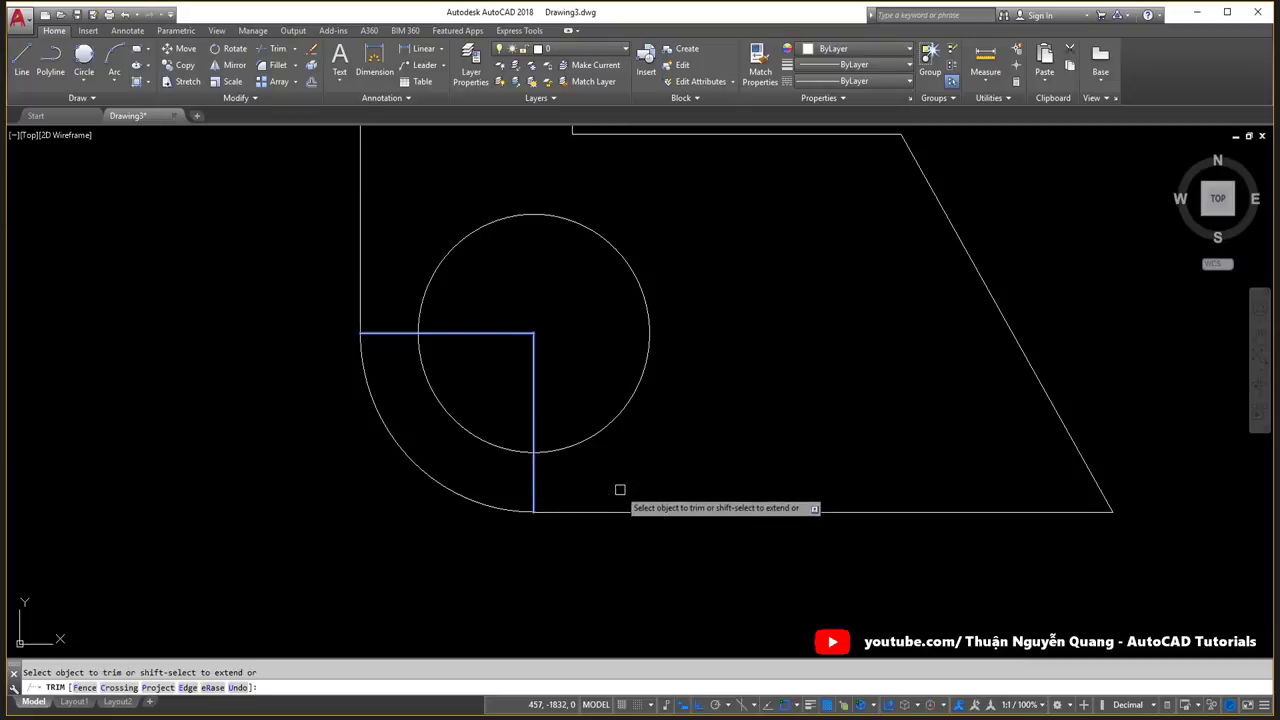
pyautogui.press('Escape')
# Erase the helper polyline.
pyautogui.click(533, 345)
pyautogui.press('Delete')
pyautogui.scroll(-4, 387, 412)
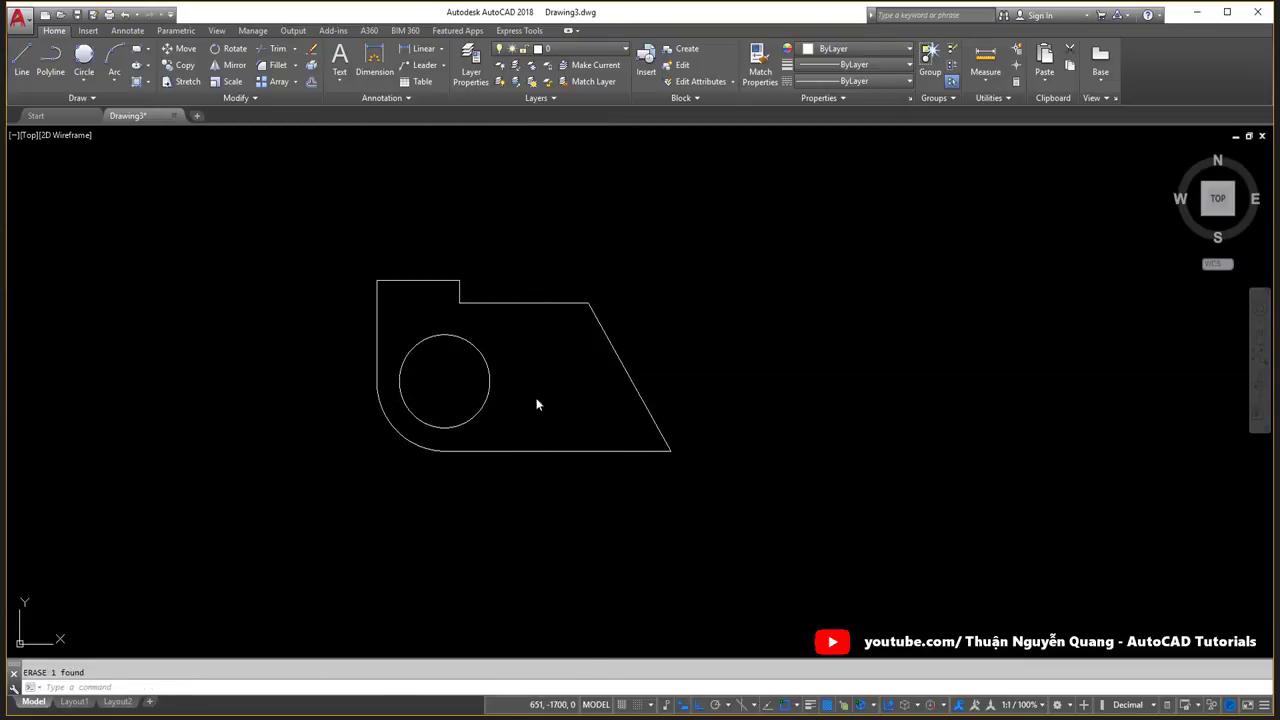
pyautogui.hotkey('alt', 'Tab')
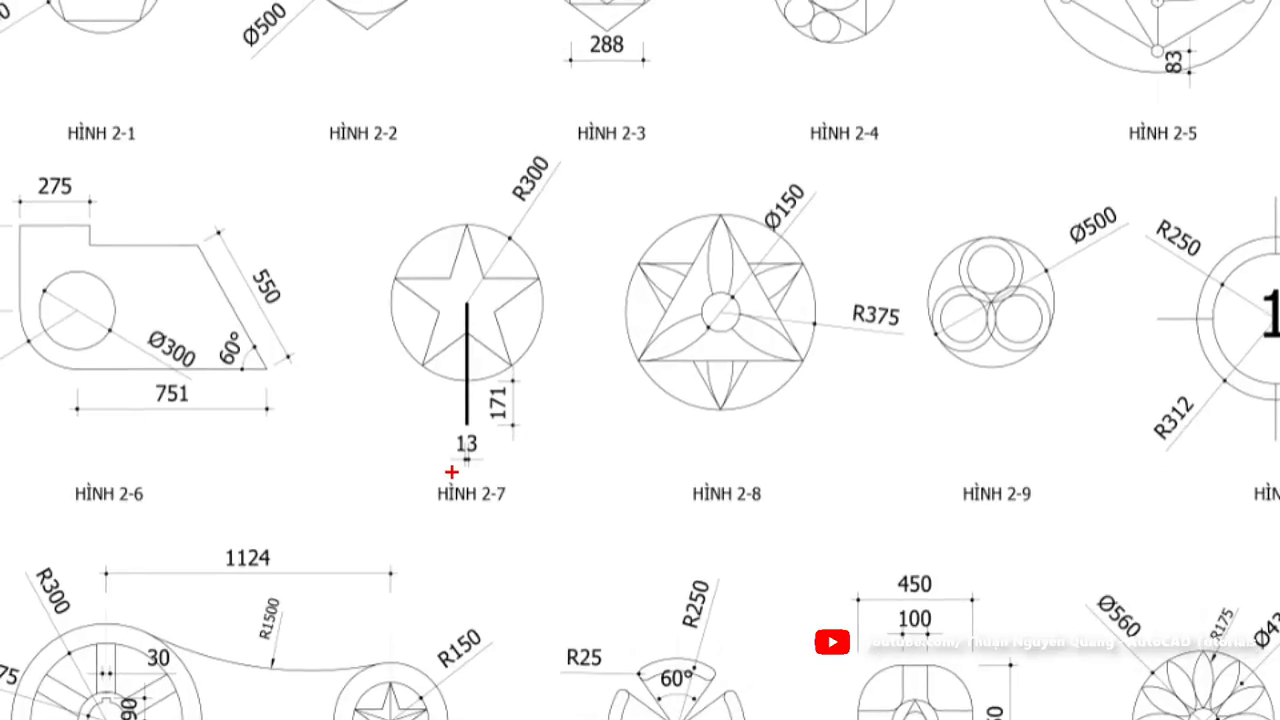
# Box the HÌNH 2-7 label and mark the star's vertical 171 line in red.
pyautogui.keyDown('ctrl'); pyautogui.moveTo(422, 471); pyautogui.dragTo(533, 508); pyautogui.keyUp('ctrl')
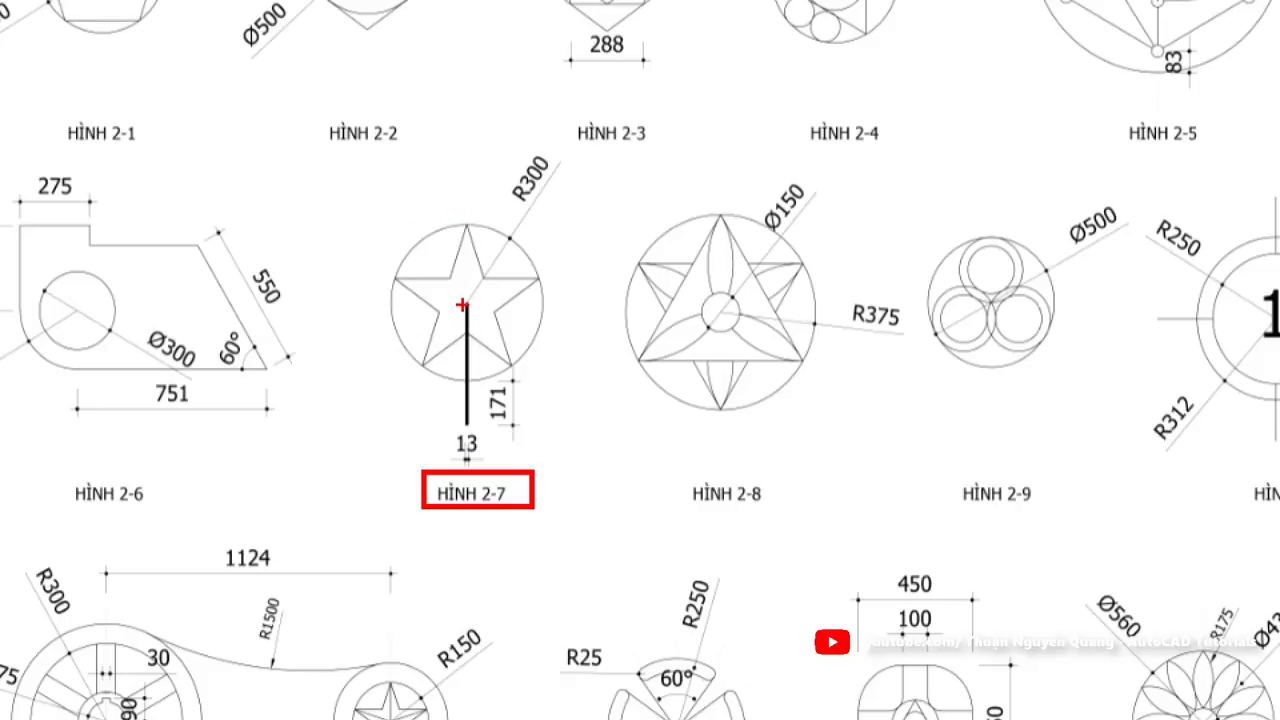
pyautogui.keyDown('shift'); pyautogui.moveTo(467, 305); pyautogui.dragTo(467, 300); pyautogui.keyUp('shift')
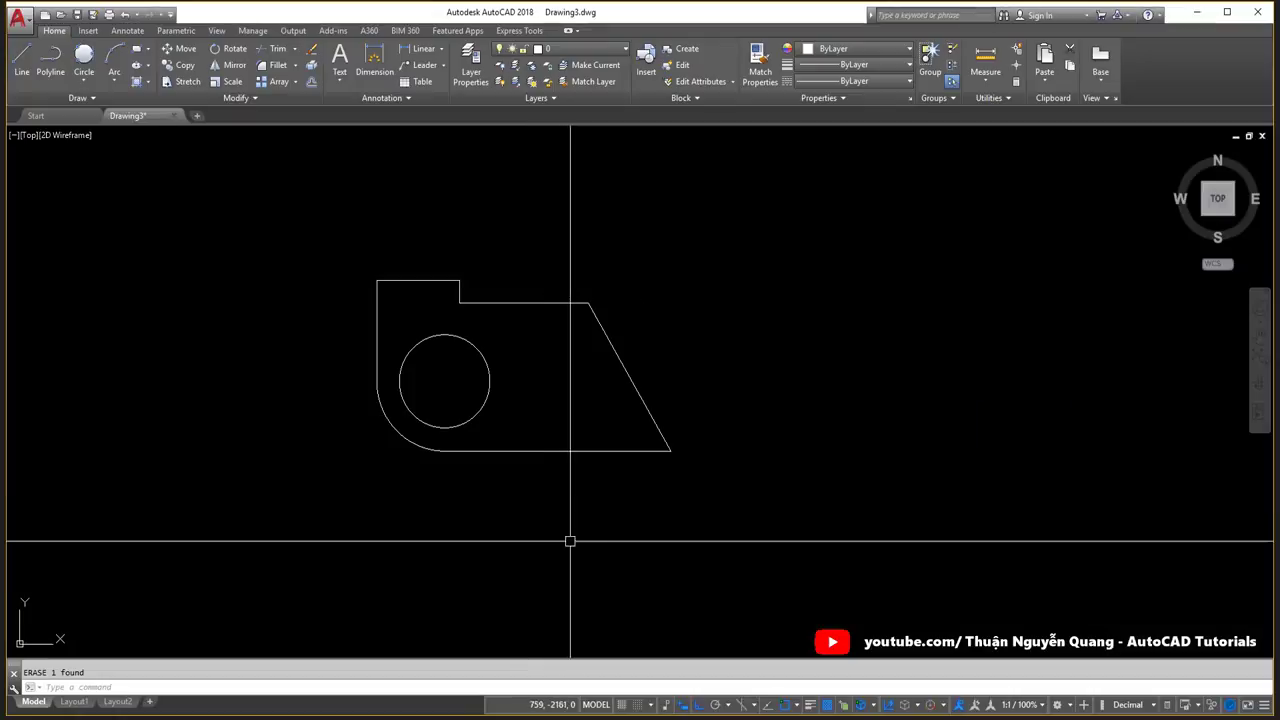
# Draw a radius-300 circle in open space to the right of the finished shape.
pyautogui.moveTo(571, 537); pyautogui.dragTo(363, 457, button='middle')
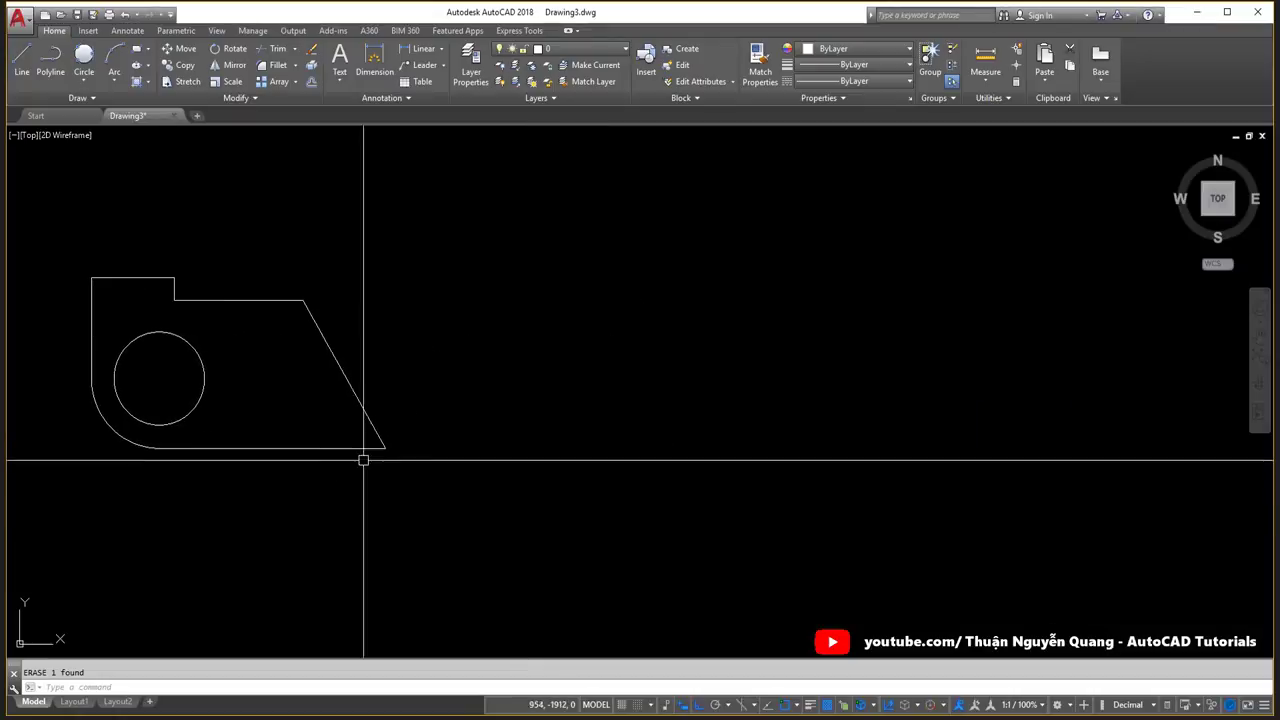
pyautogui.scroll(-4, 477, 408)
pyautogui.moveTo(493, 417); pyautogui.dragTo(486, 391, button='middle')
pyautogui.write('c')
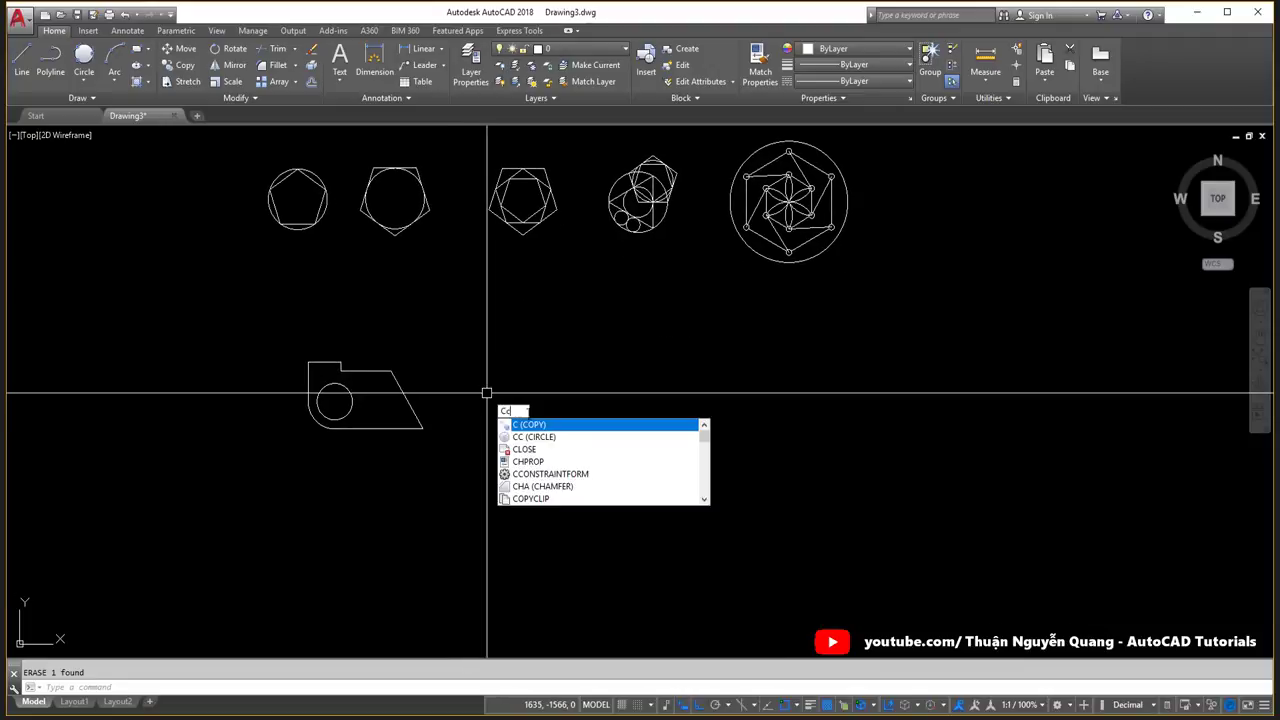
pyautogui.write('c')
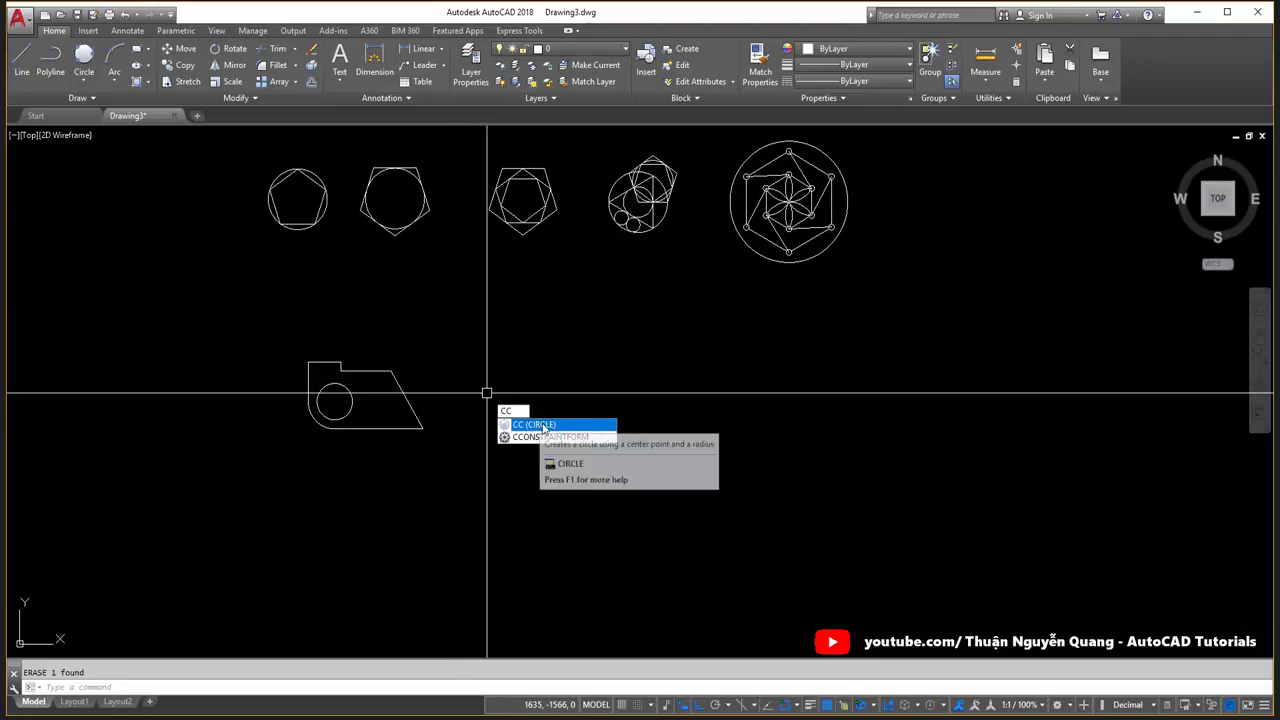
pyautogui.click(533, 425)
pyautogui.click(535, 403)
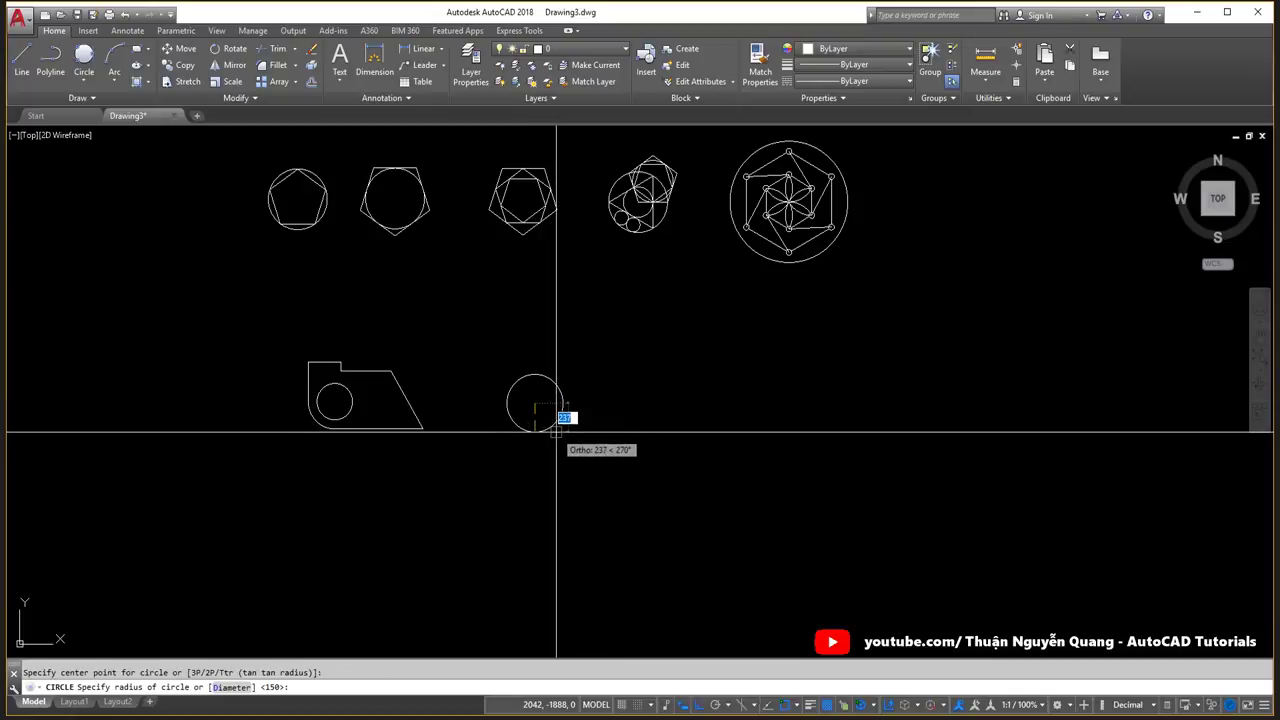
pyautogui.write('300')
pyautogui.press('Return')
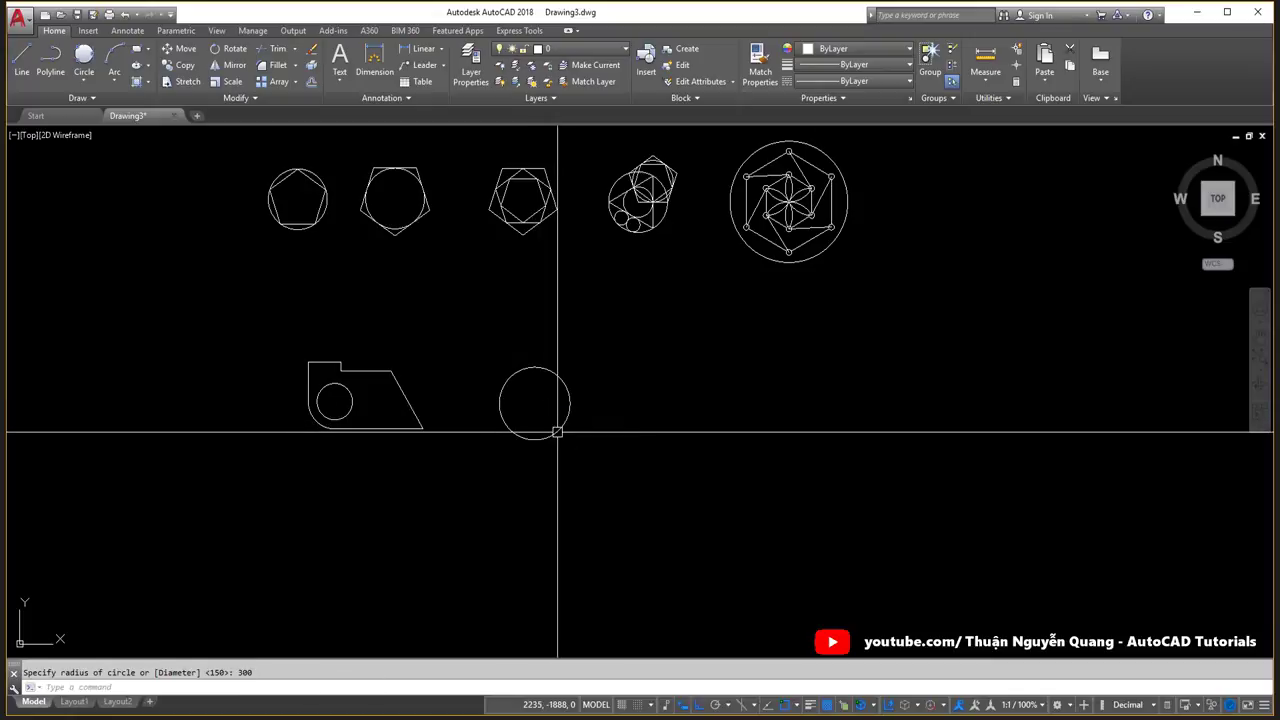
pyautogui.hotkey('alt', 'Tab')
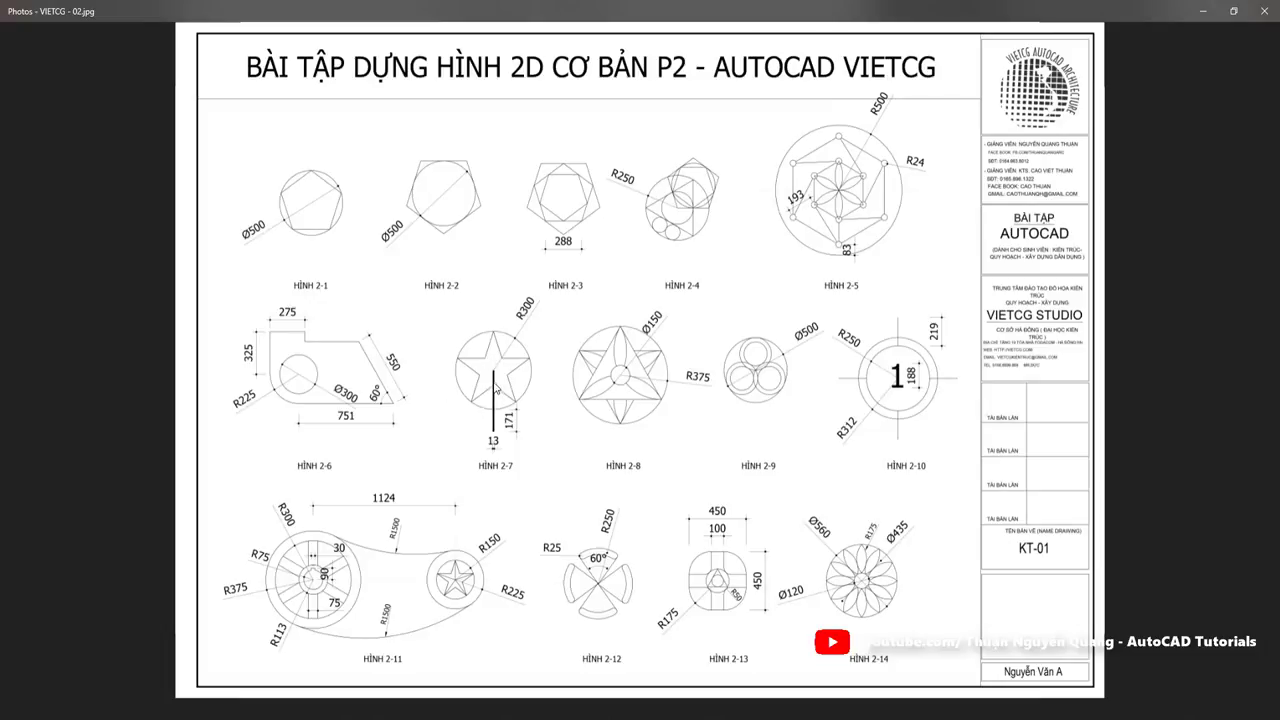
pyautogui.hotkey('alt', 'Tab')
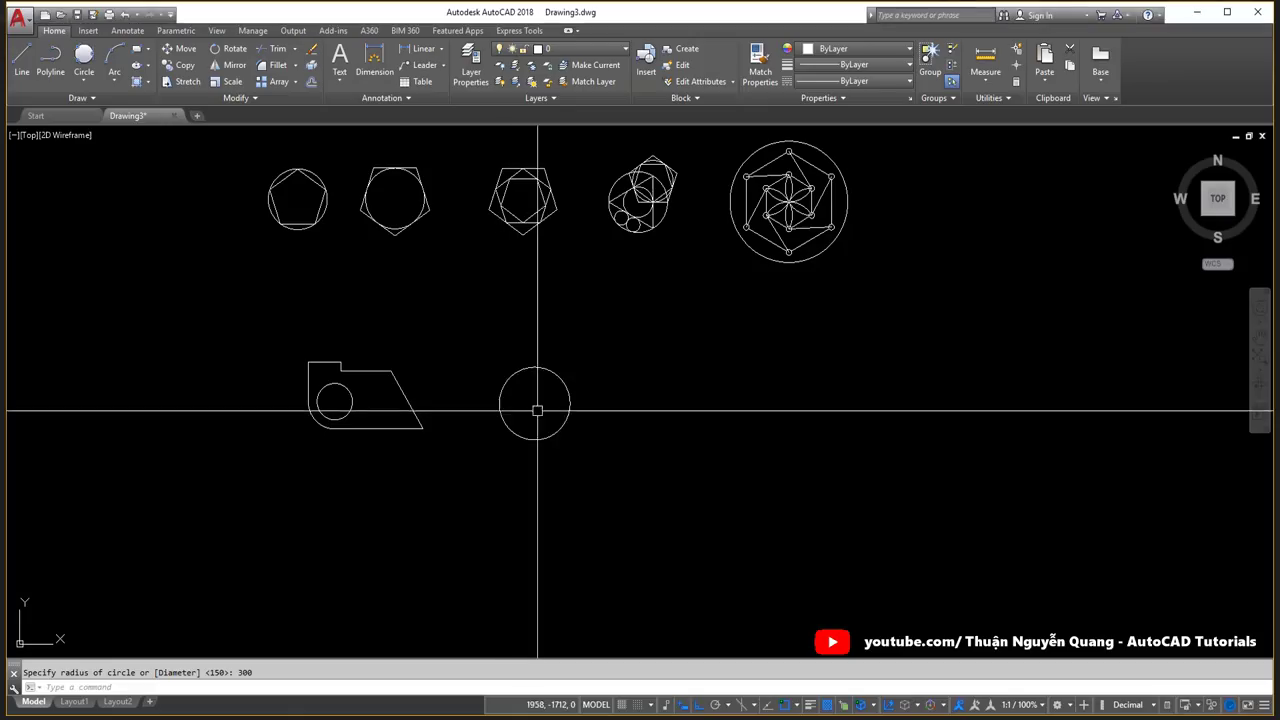
# Draw a vertical line from the circle's top quadrant down to its centre and select it.
pyautogui.scroll(4, 500, 415)
pyautogui.click(491, 414)
pyautogui.press('Escape')
pyautogui.moveTo(483, 447); pyautogui.dragTo(537, 404, button='middle')
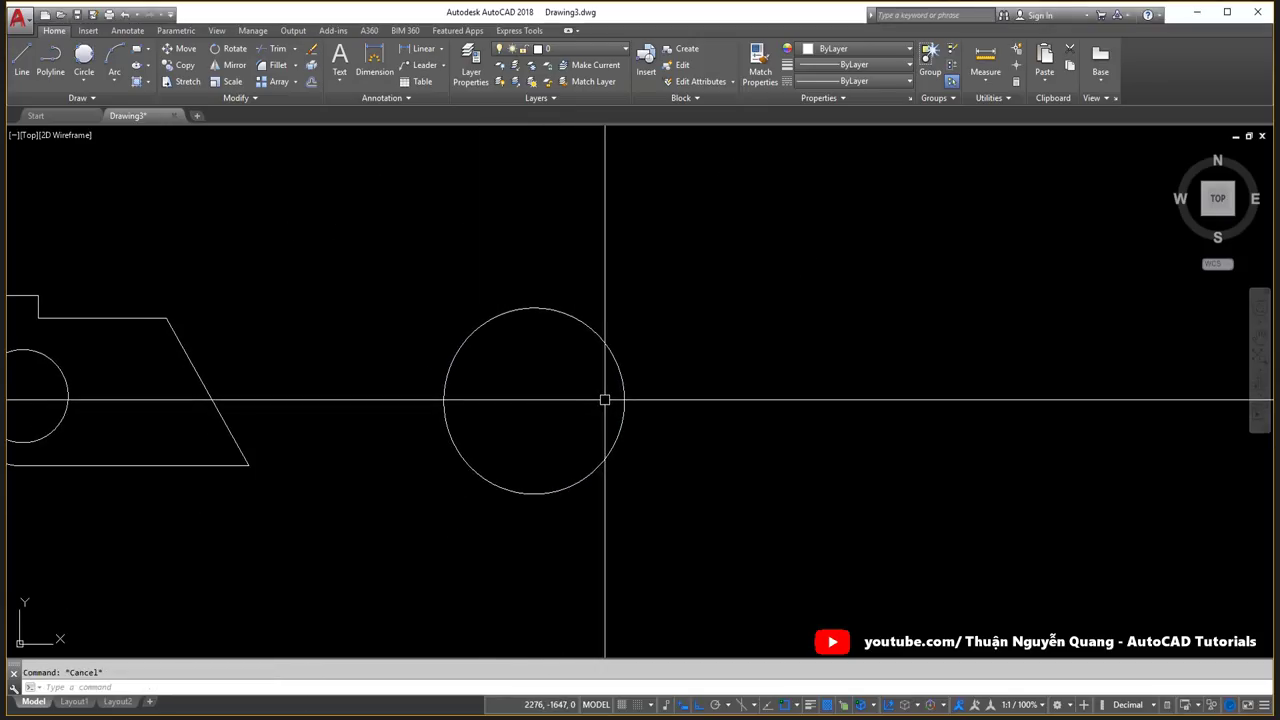
pyautogui.write('pl')
pyautogui.press('Return')
pyautogui.click(533, 309)
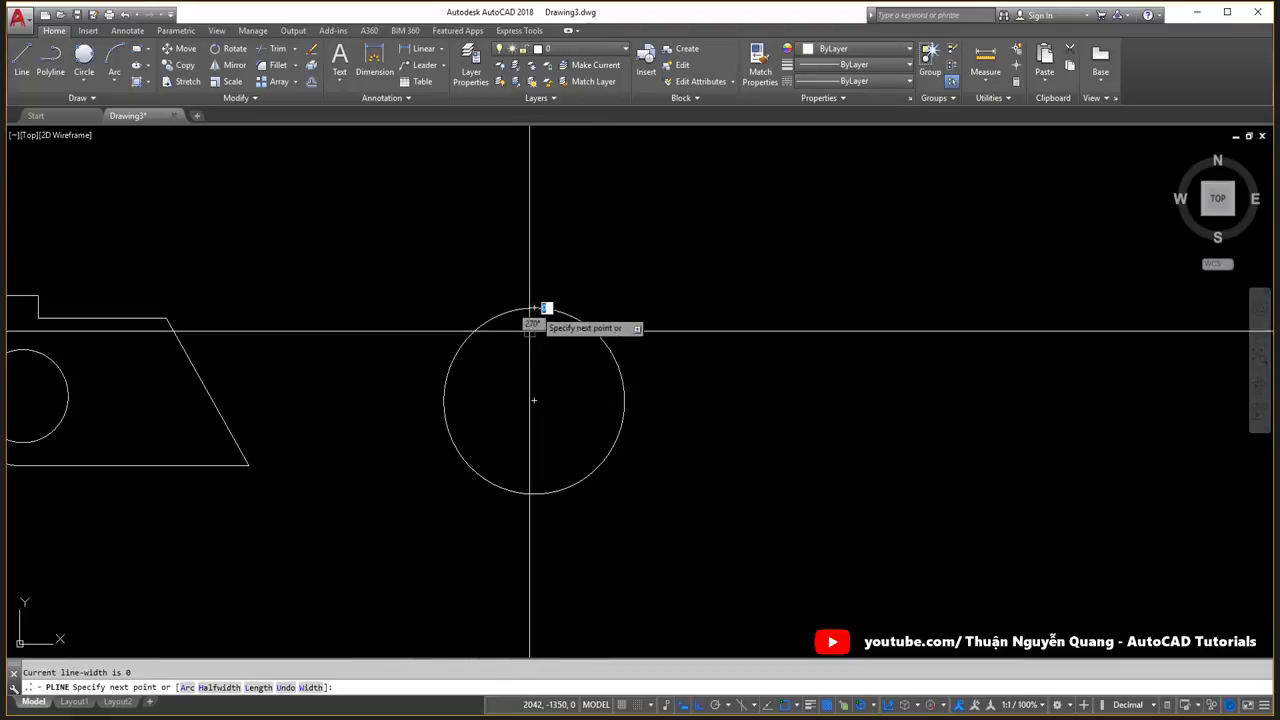
pyautogui.click(533, 400)
pyautogui.press('Return')
pyautogui.click(541, 392)
pyautogui.write('ARR')
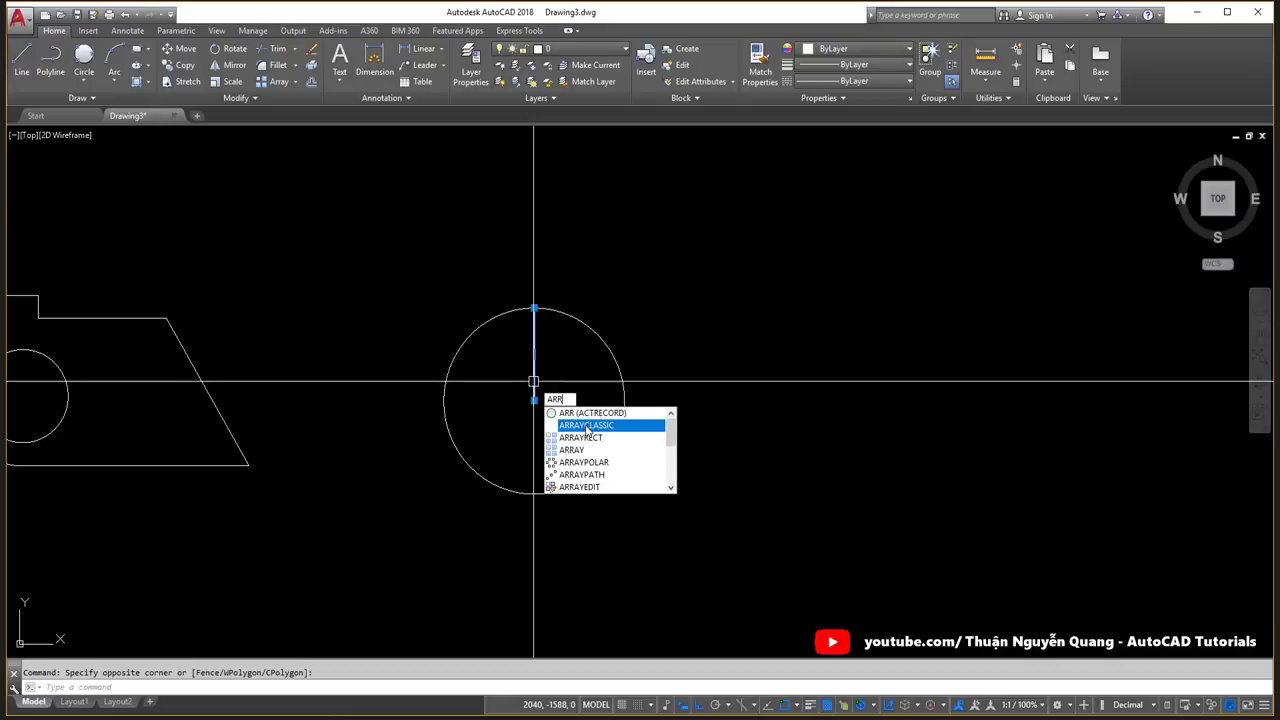
# Polar-array the vertical line into 5 items over 360° about the circle's centre.
pyautogui.click(582, 427)
pyautogui.moveTo(633, 247); pyautogui.dragTo(858, 228)
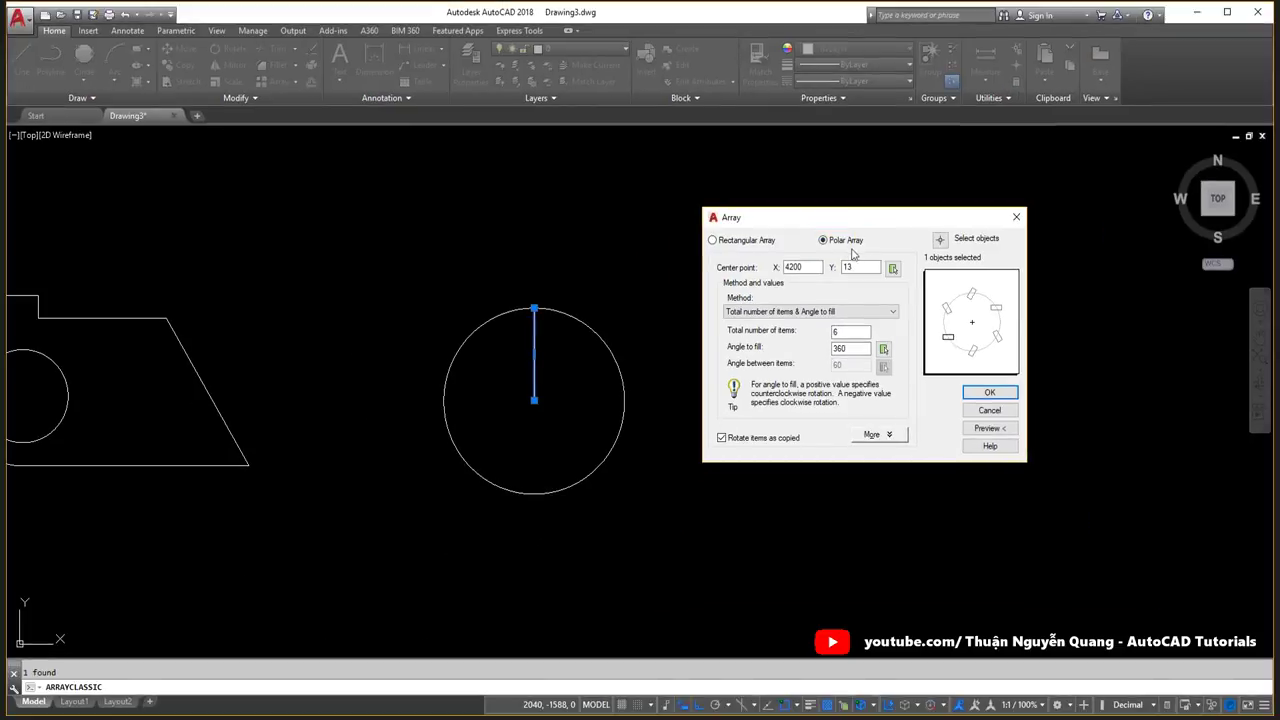
pyautogui.click(892, 268)
pyautogui.click(534, 400)
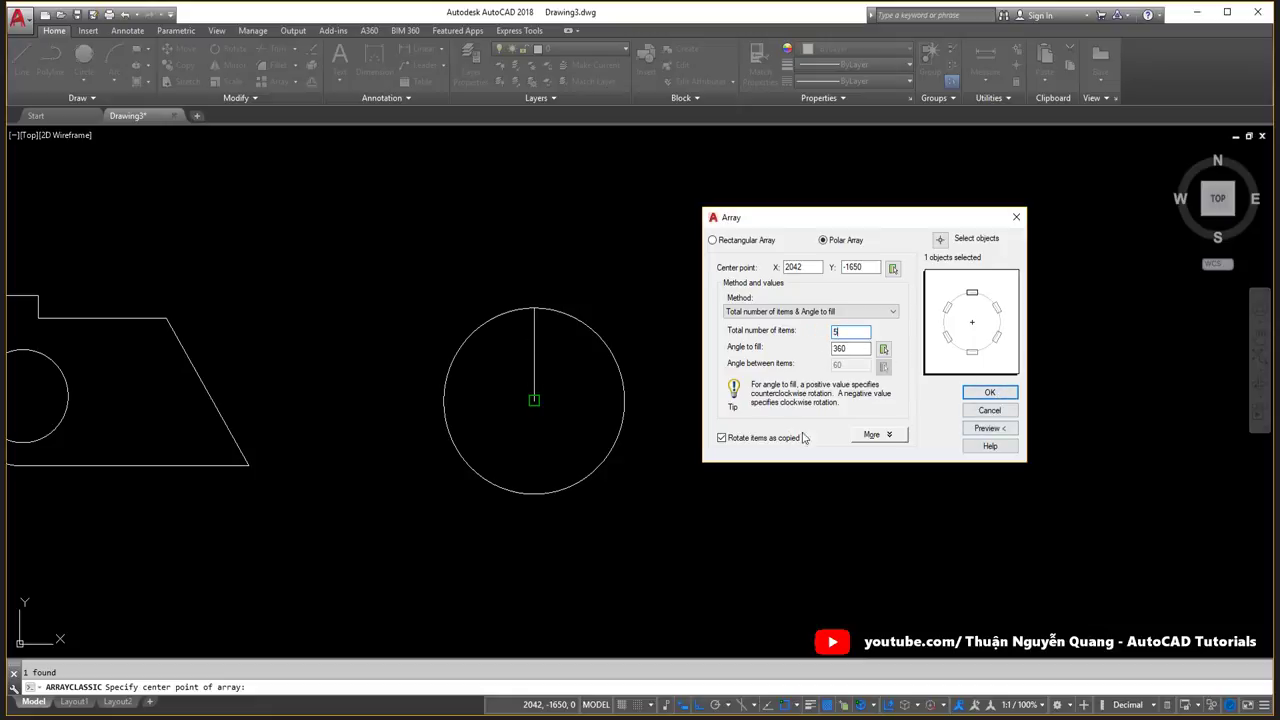
pyautogui.click(972, 392)
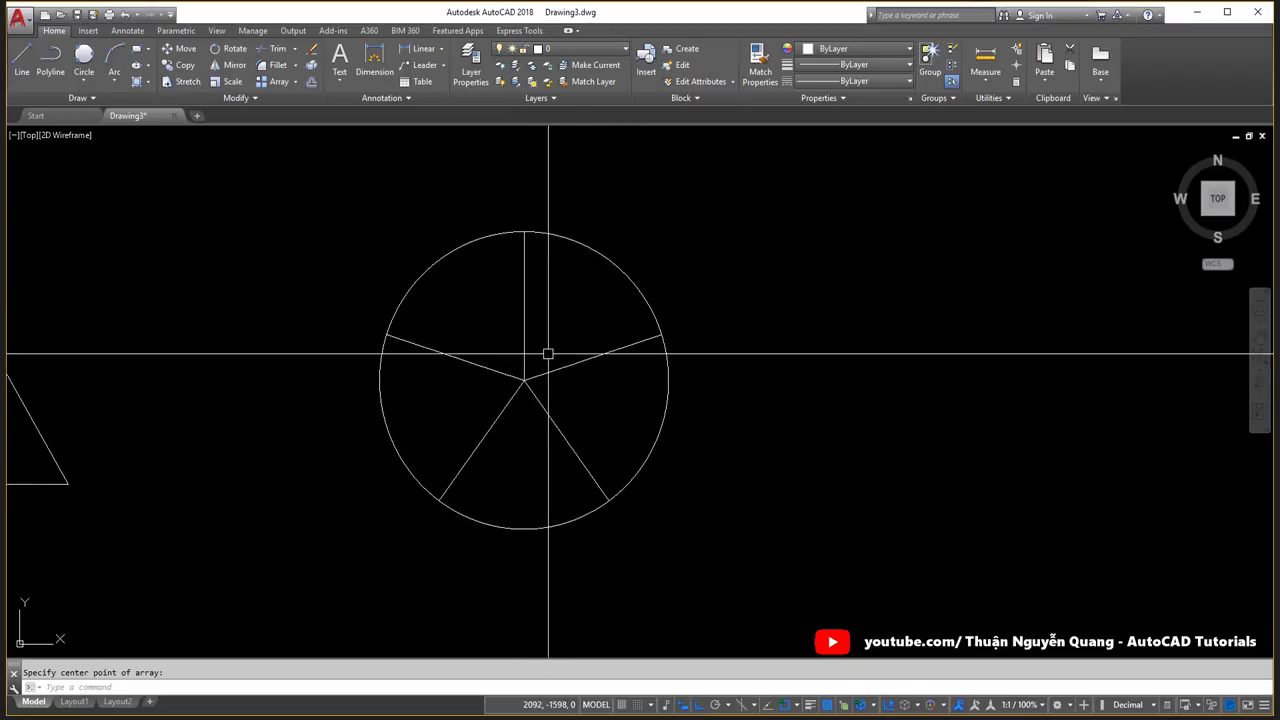
# Draw the first star polyline from the lower-left point up to the top and down to lower-right.
pyautogui.write('pl')
pyautogui.press('Return')
pyautogui.click(440, 498)
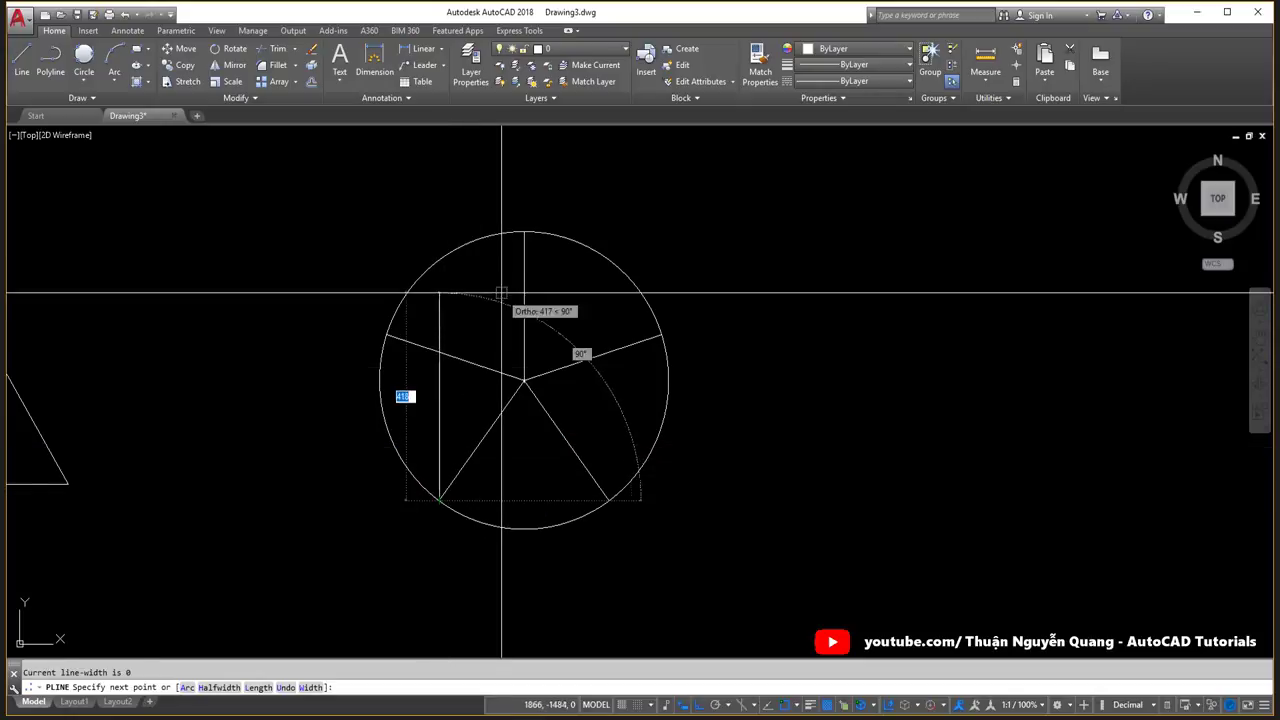
pyautogui.click(523, 232)
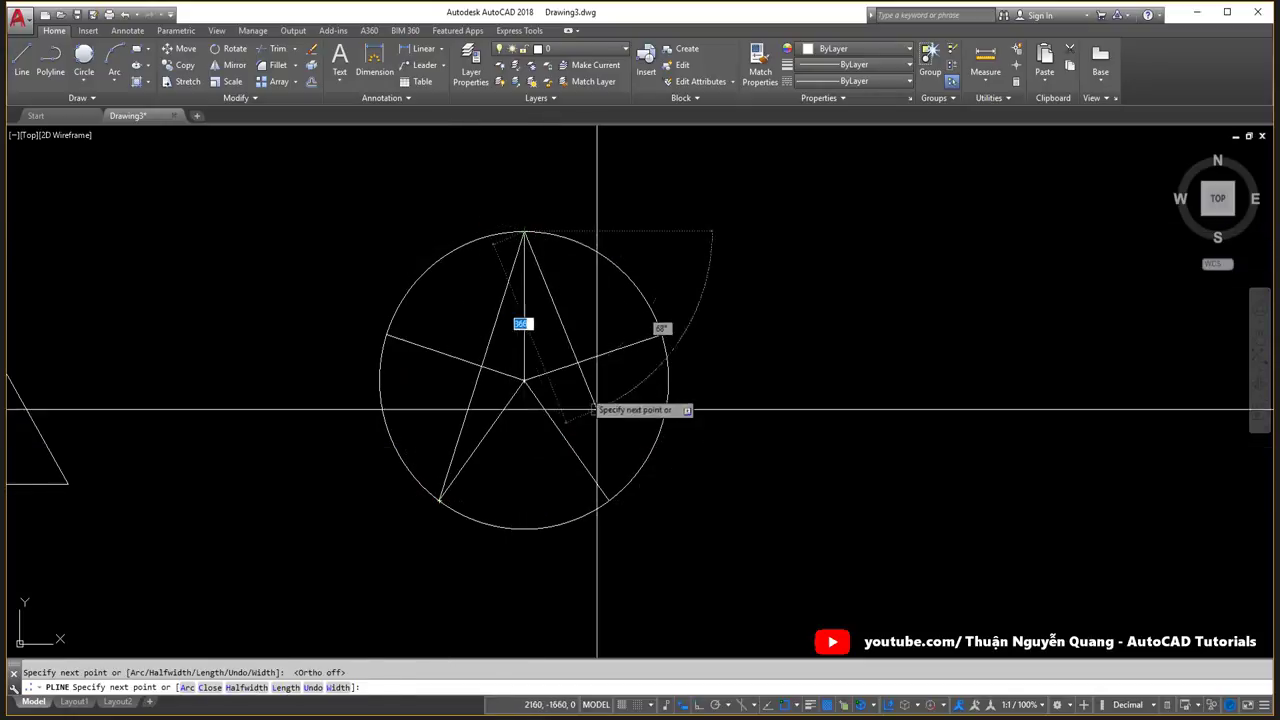
pyautogui.click(607, 496)
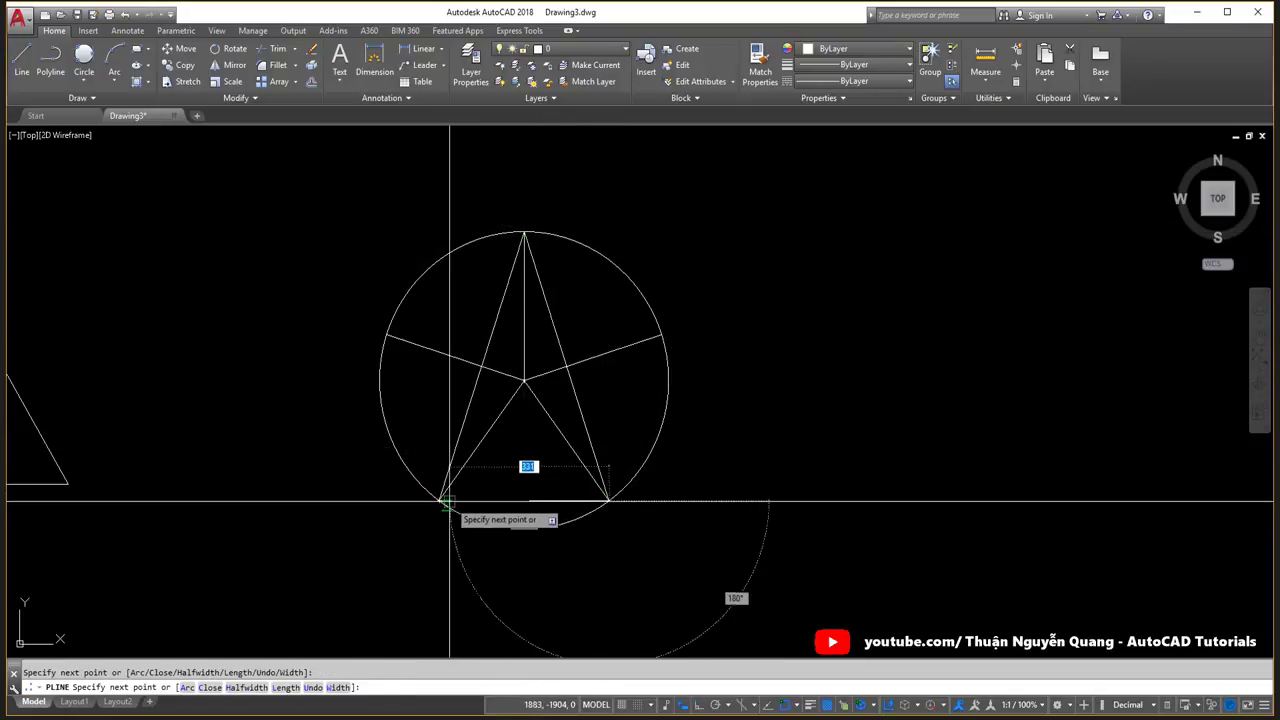
pyautogui.press('Escape')
# Draw the remaining star lines joining the left, lower-right and right points, including the horizontal line.
pyautogui.press('Return')
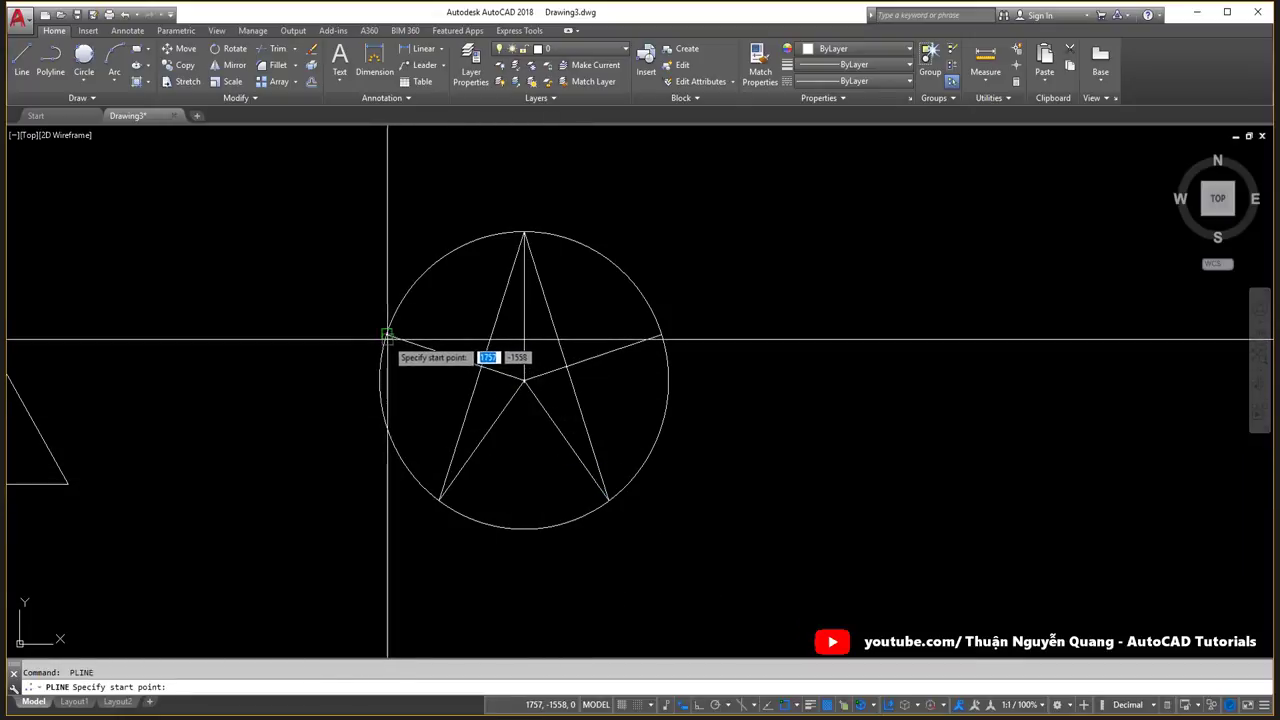
pyautogui.click(387, 335)
pyautogui.click(607, 497)
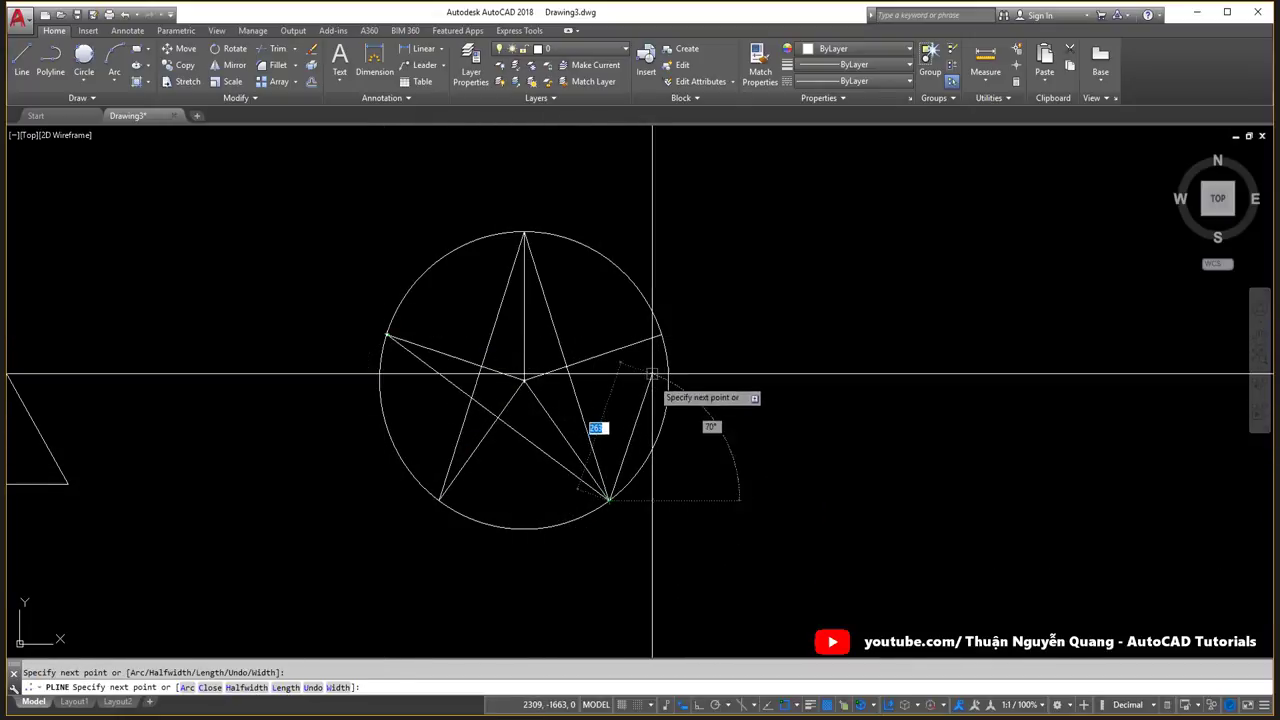
pyautogui.click(661, 333)
pyautogui.click(387, 335)
pyautogui.press('Escape')
pyautogui.press('Return')
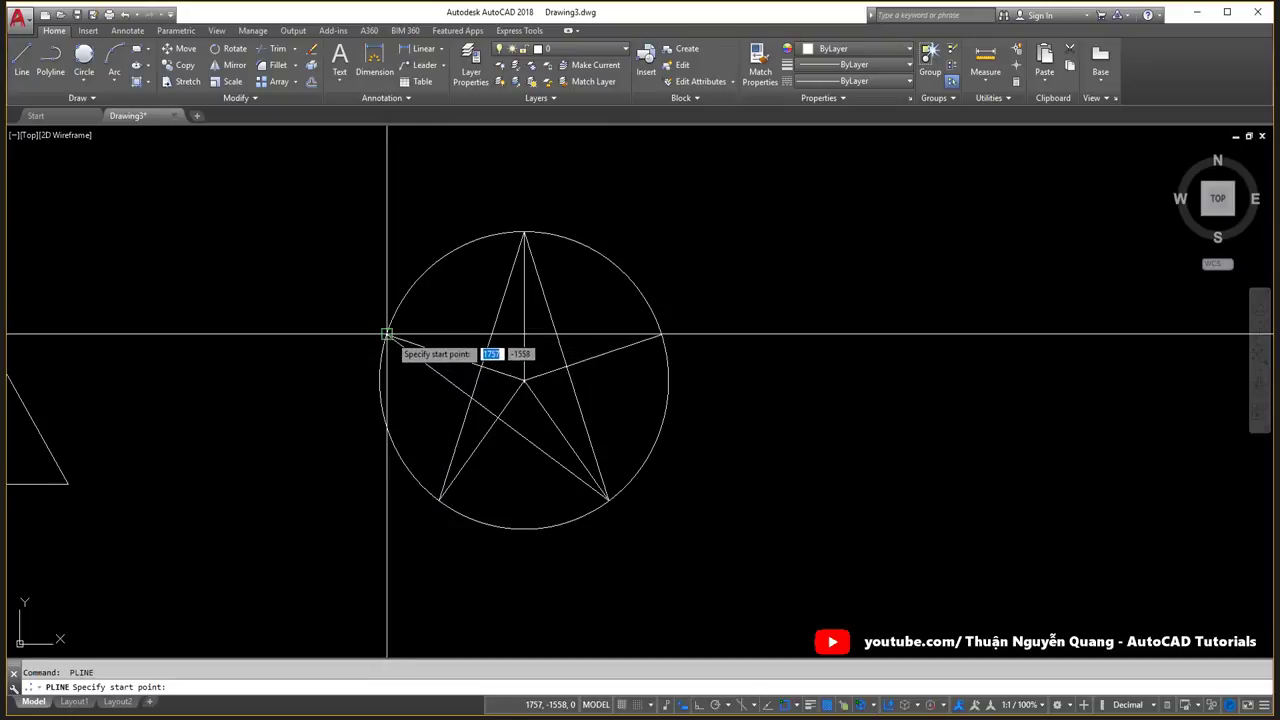
pyautogui.click(387, 335)
pyautogui.click(660, 333)
pyautogui.press('Return')
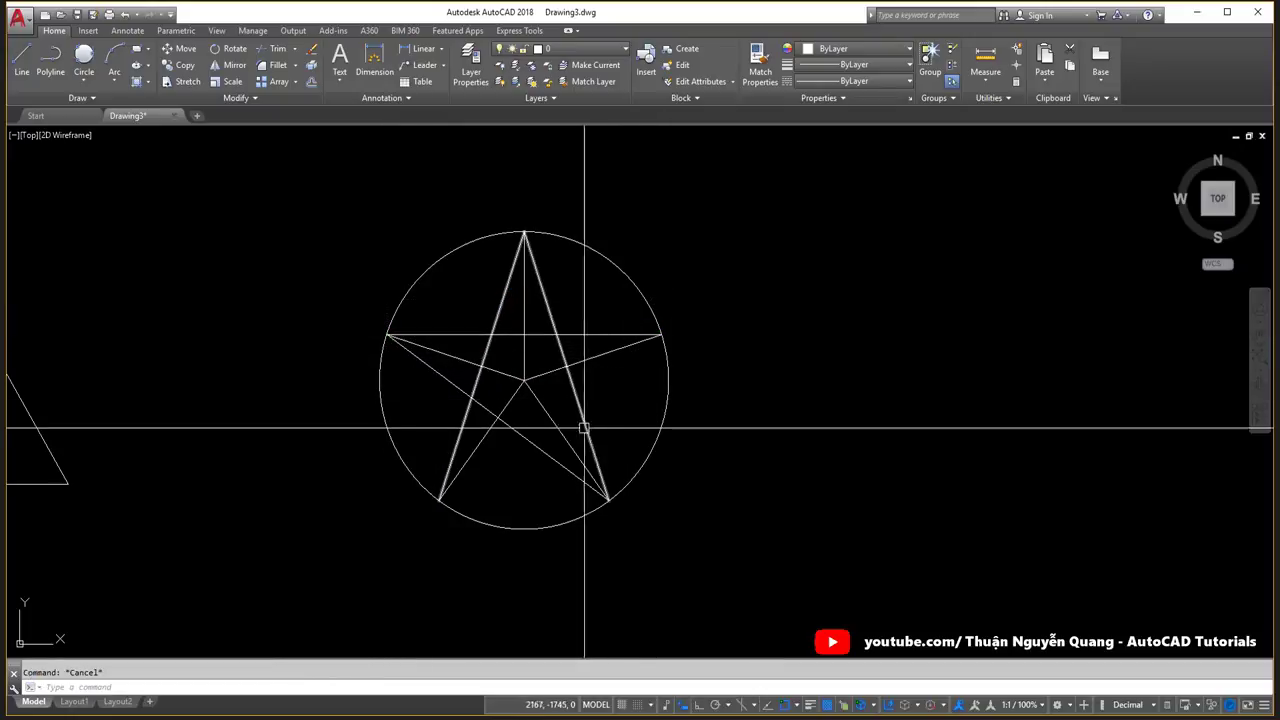
pyautogui.press('Return')
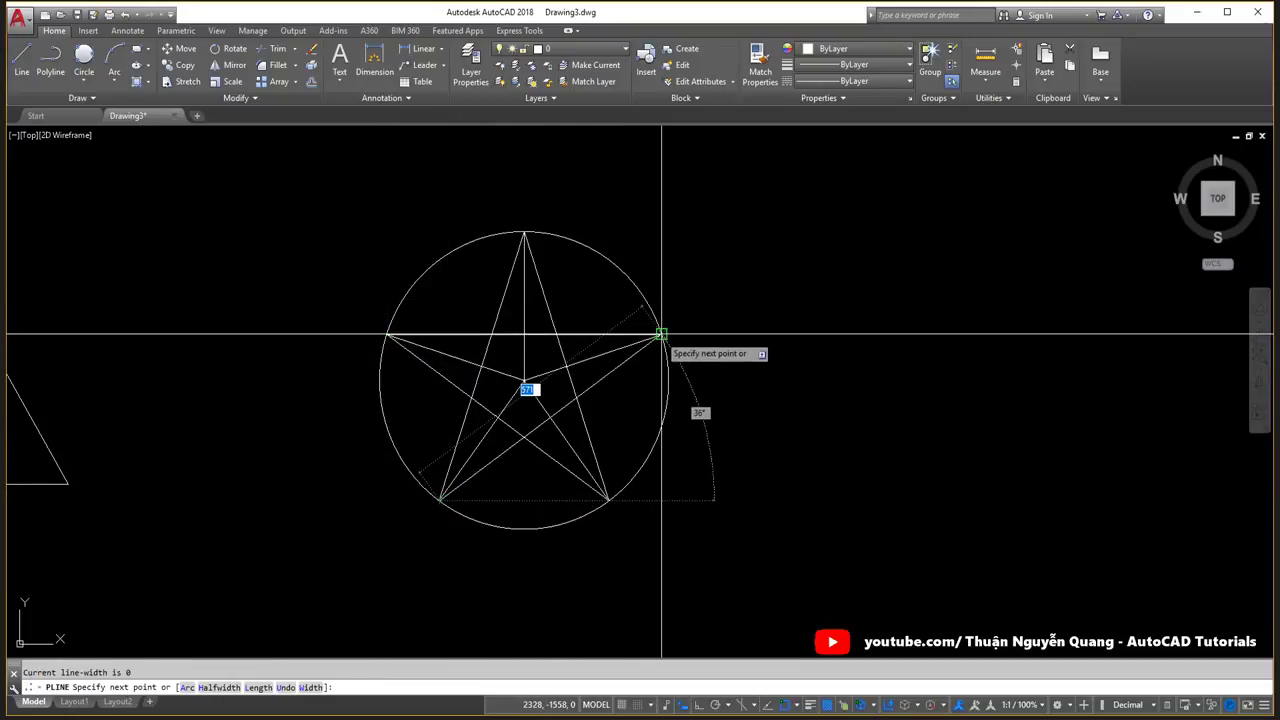
pyautogui.click(661, 333)
pyautogui.press('Escape')
# Check the exercise sheet, then erase the five centre spokes with a window selection.
pyautogui.moveTo(632, 425); pyautogui.dragTo(640, 424, button='middle')
pyautogui.scroll(-1, 723, 400)
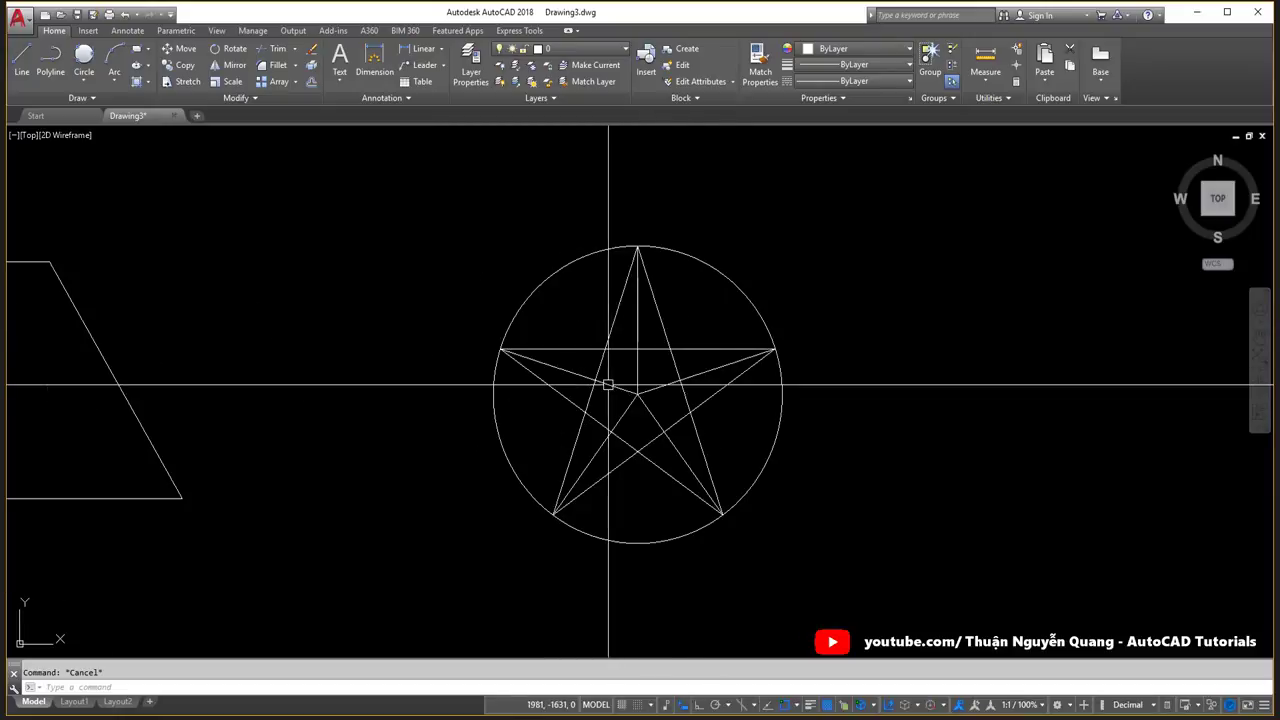
pyautogui.hotkey('alt', 'Tab')
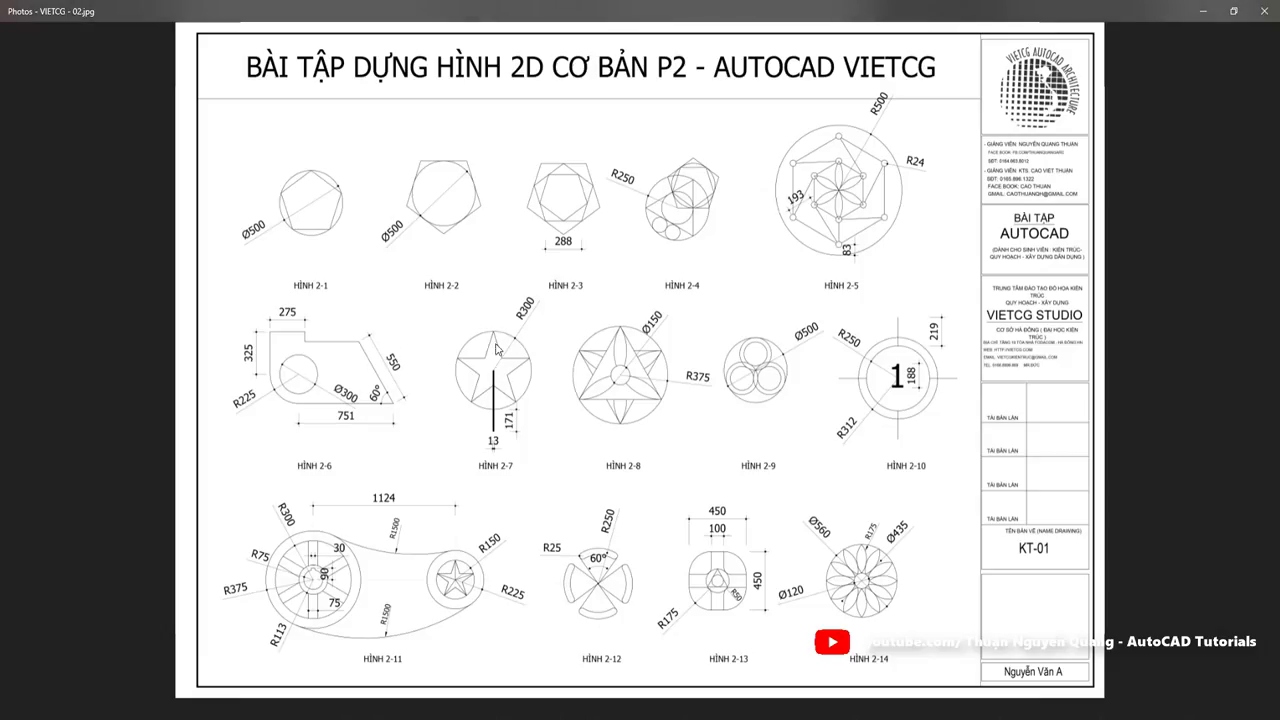
pyautogui.hotkey('alt', 'Tab')
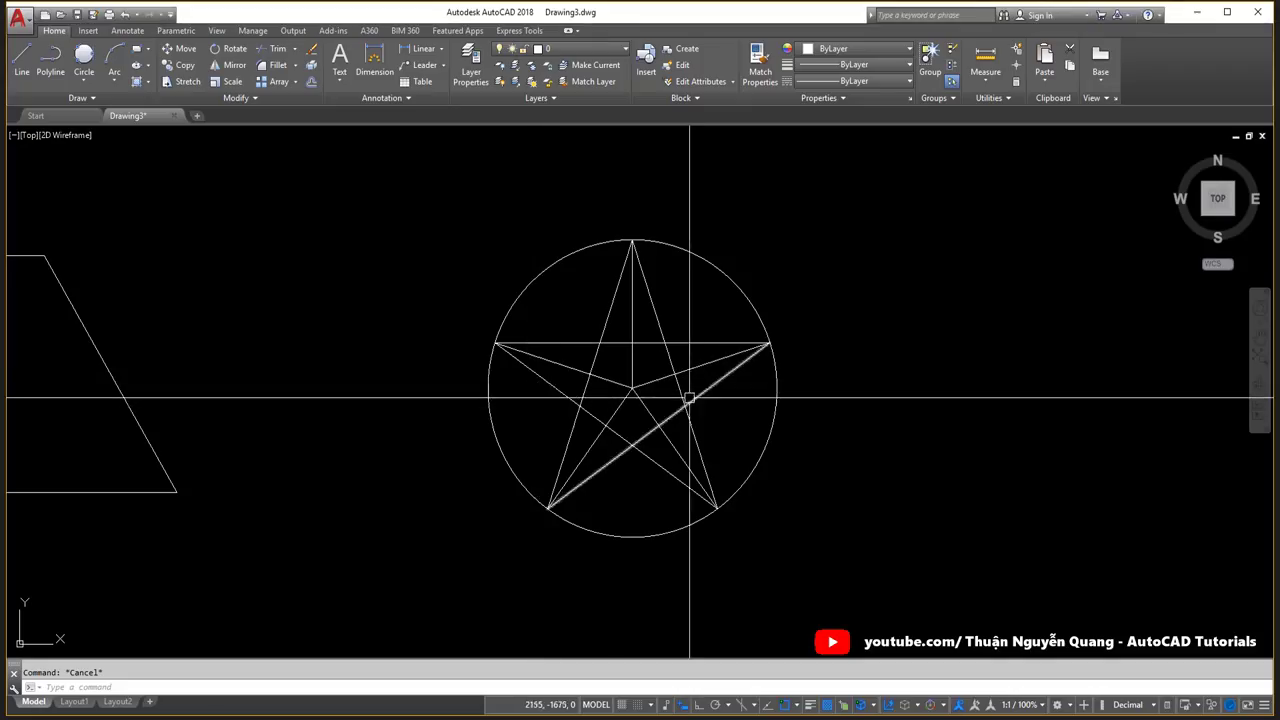
pyautogui.scroll(3, 643, 386)
pyautogui.click(643, 386)
pyautogui.press('Escape')
pyautogui.moveTo(632, 403); pyautogui.dragTo(631, 371, button='middle')
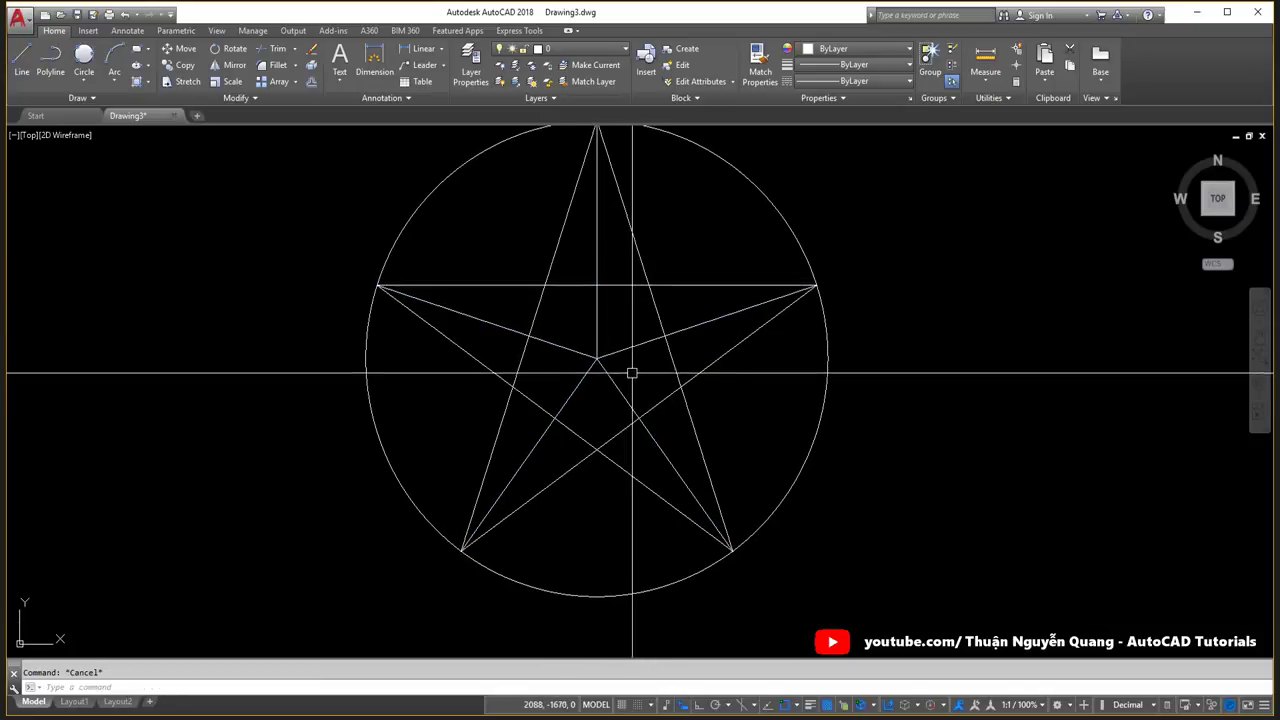
pyautogui.click(615, 345)
pyautogui.click(585, 375)
pyautogui.press('Delete')
# Start TRIM with the circle and star lines selected as cutting edges.
pyautogui.write('tr')
pyautogui.press('Return')
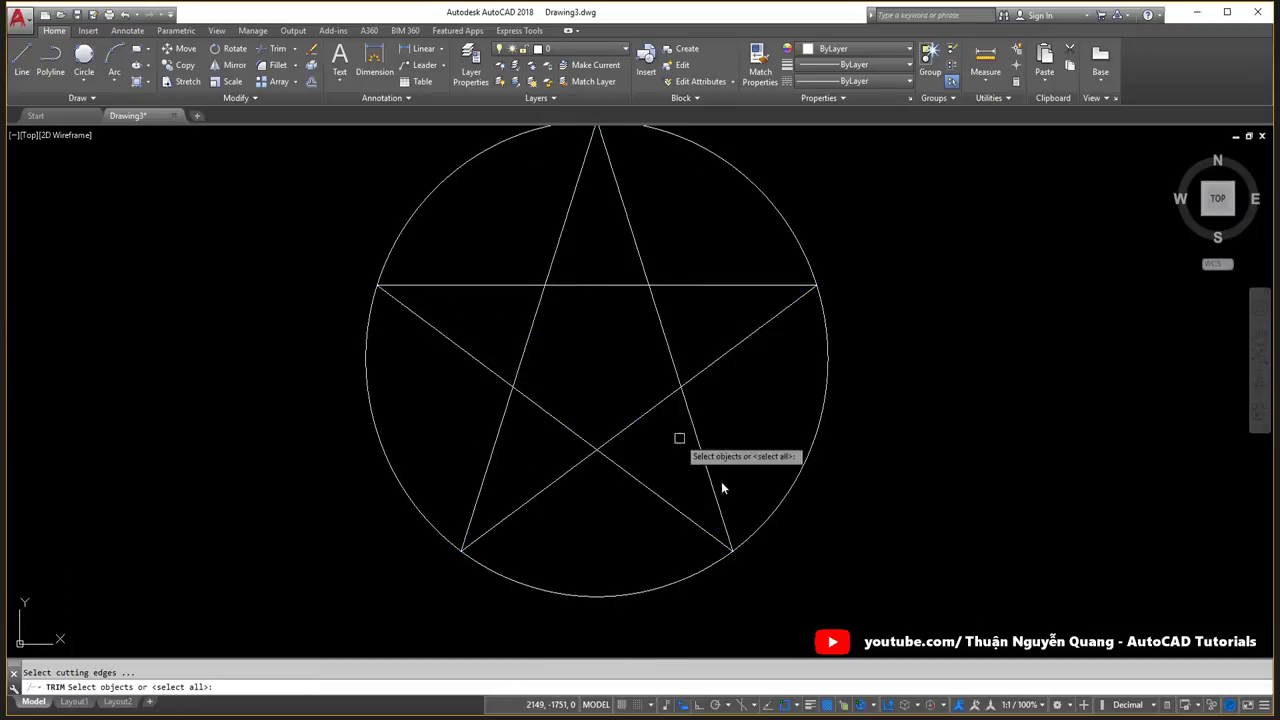
pyautogui.click(908, 549)
pyautogui.click(477, 266)
pyautogui.press('Return')
# Trim the inner horizontal, leg and bottom segments, undoing one wrongly trimmed edge.
pyautogui.click(532, 336)
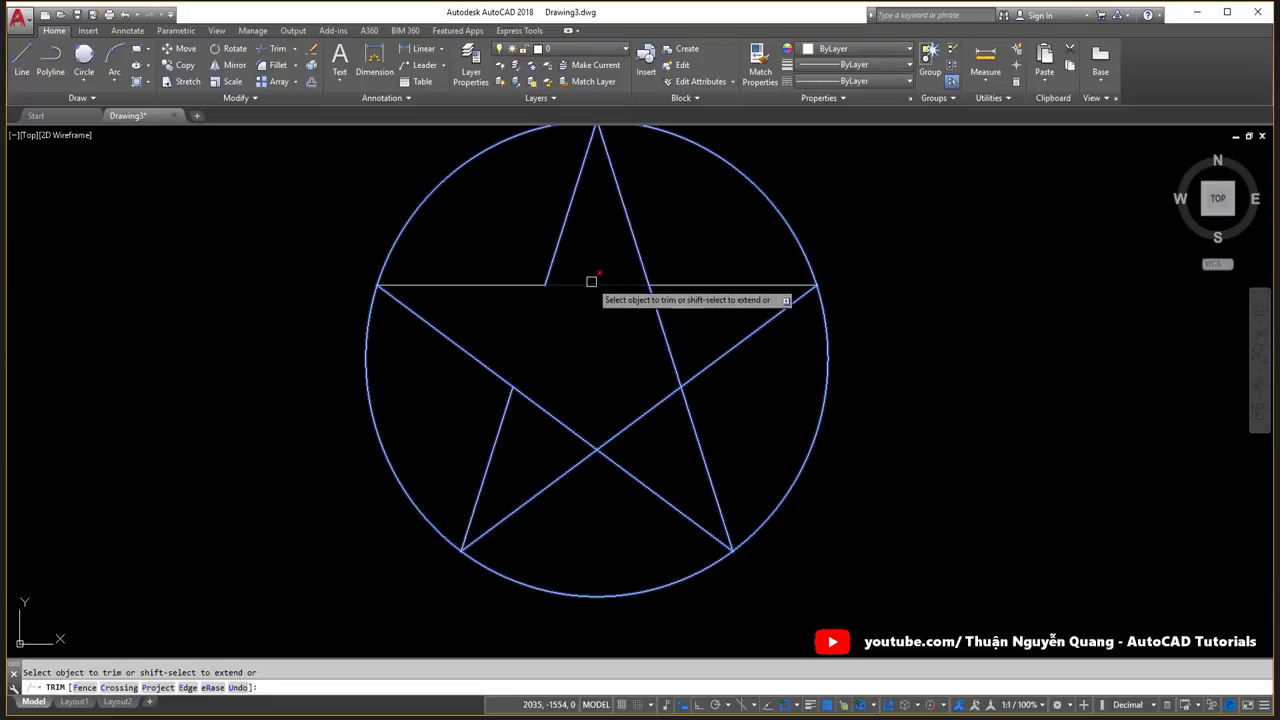
pyautogui.click(595, 285)
pyautogui.click(665, 322)
pyautogui.click(672, 360)
pyautogui.hotkey('ctrl', 'z')
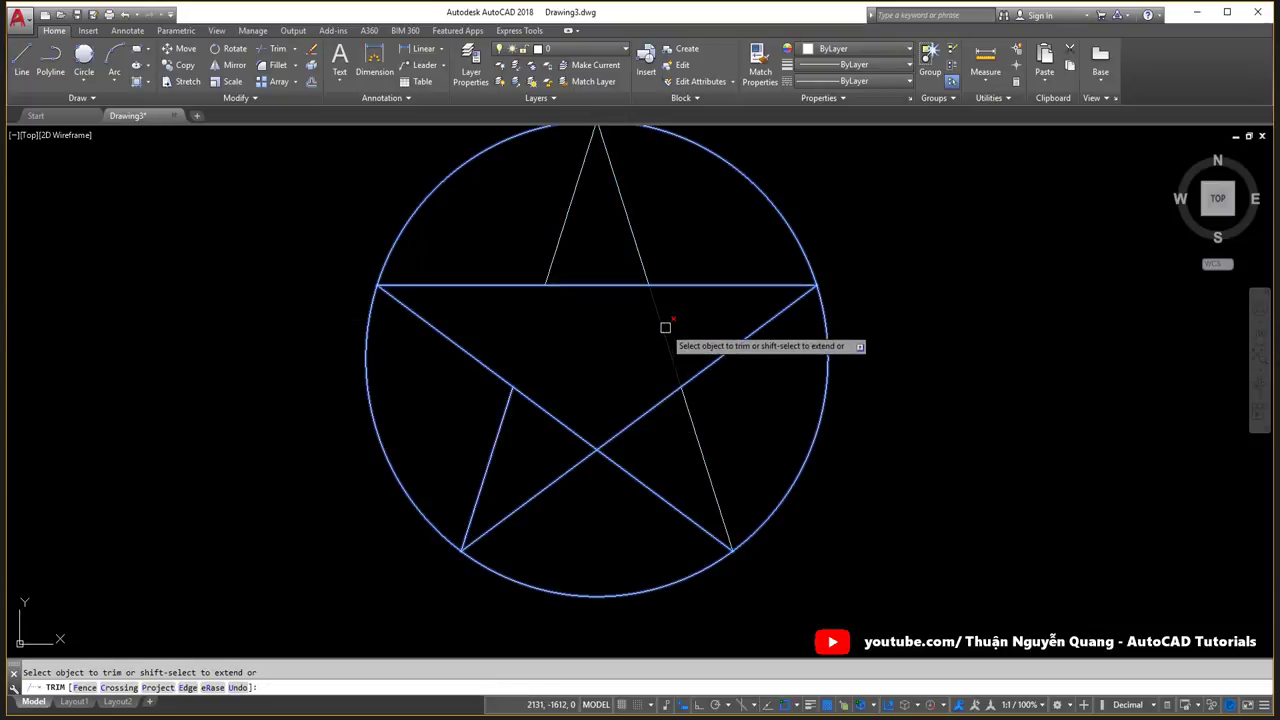
pyautogui.click(620, 433)
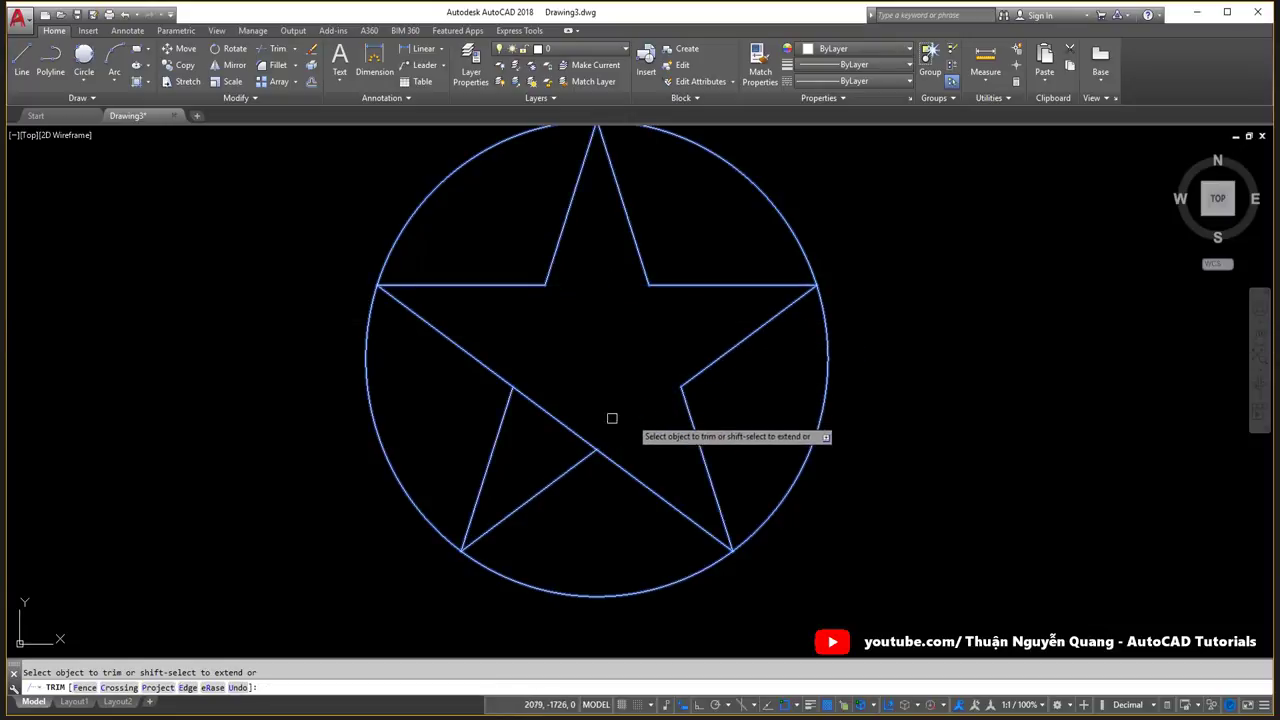
pyautogui.click(560, 423)
pyautogui.scroll(-2, 599, 349)
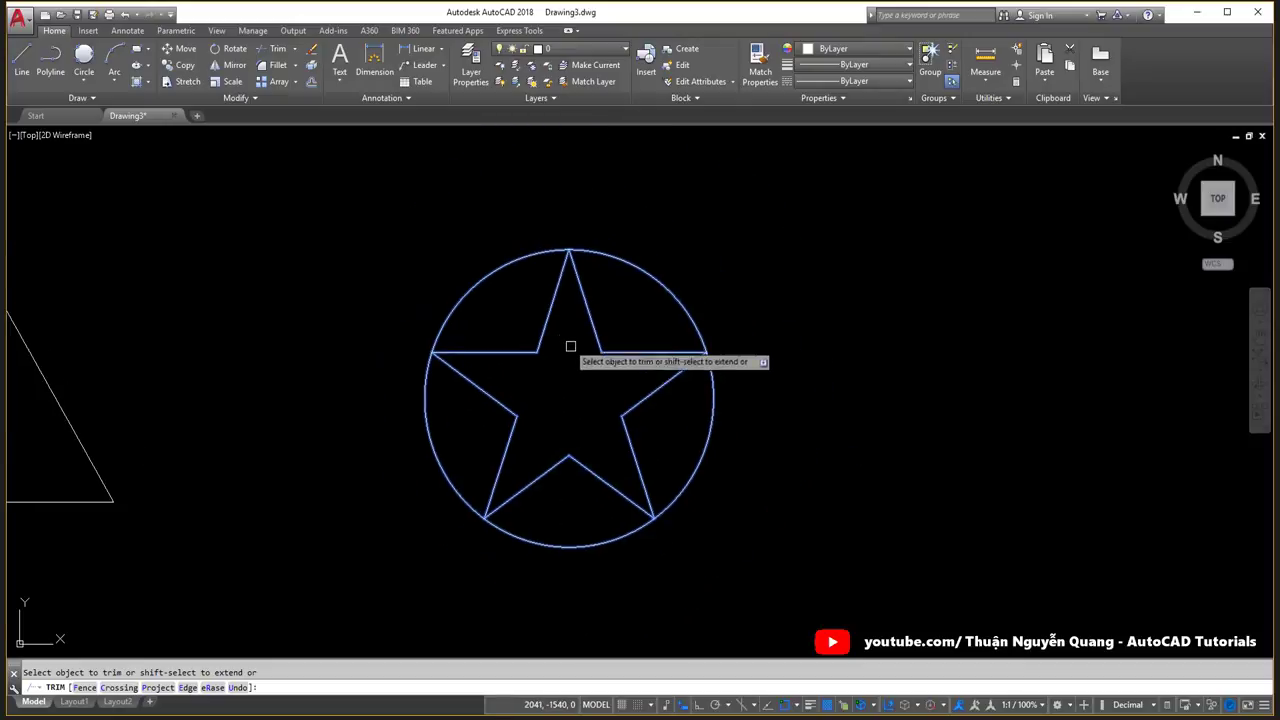
pyautogui.press('Escape')
pyautogui.scroll(2, 574, 347)
pyautogui.scroll(-2, 598, 346)
pyautogui.hotkey('alt', 'Tab')
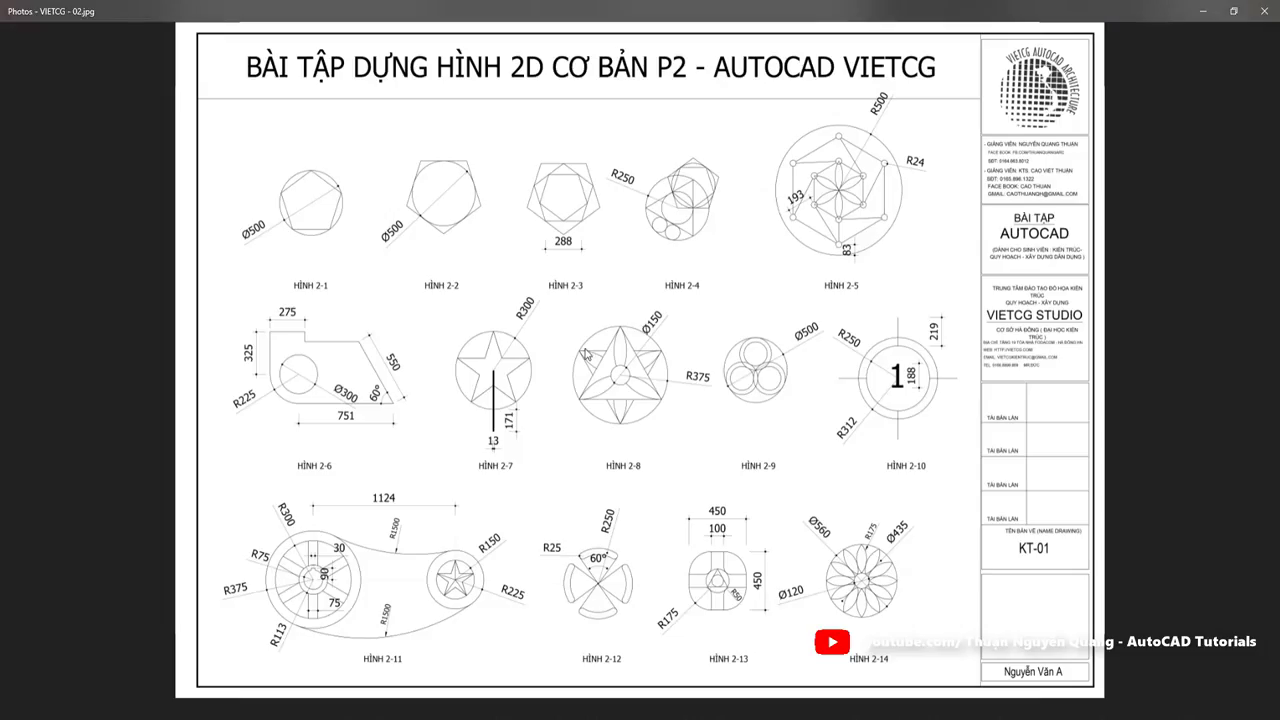
pyautogui.scroll(2, 503, 418)
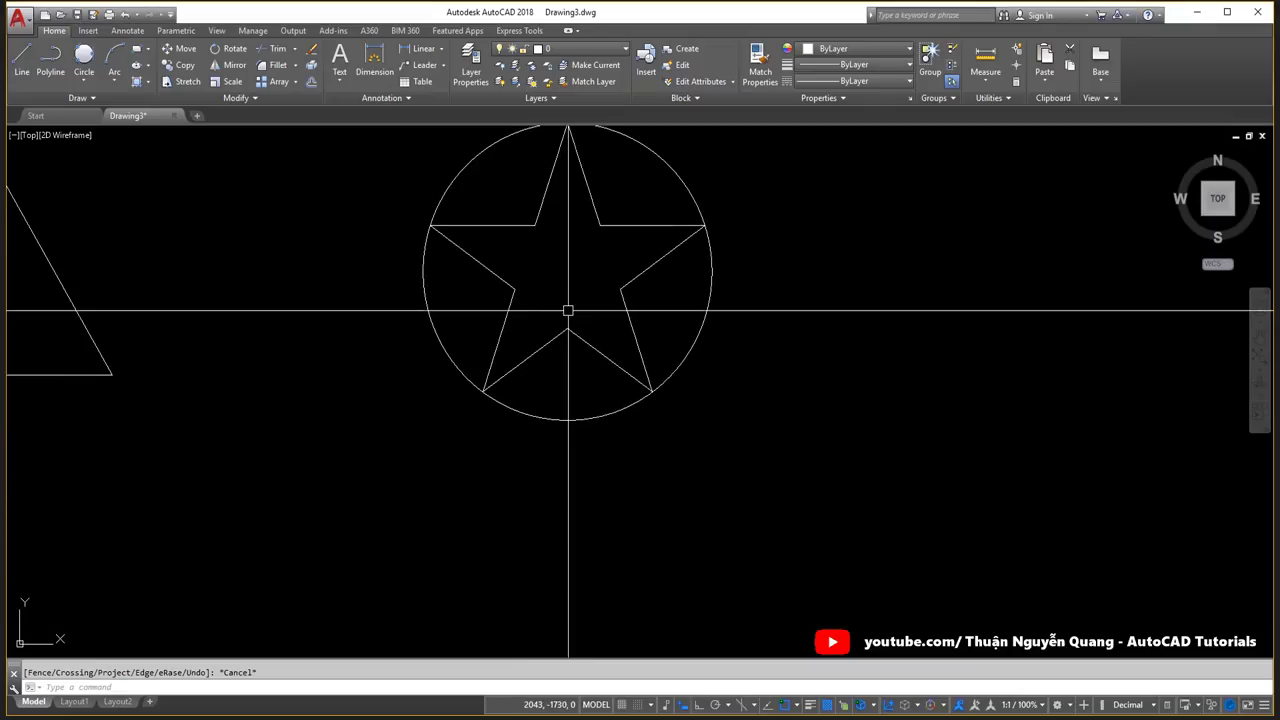
# Draw a 500-unit vertical polyline straight down from the star's centre with Ortho on.
pyautogui.write('pl')
pyautogui.press('Return')
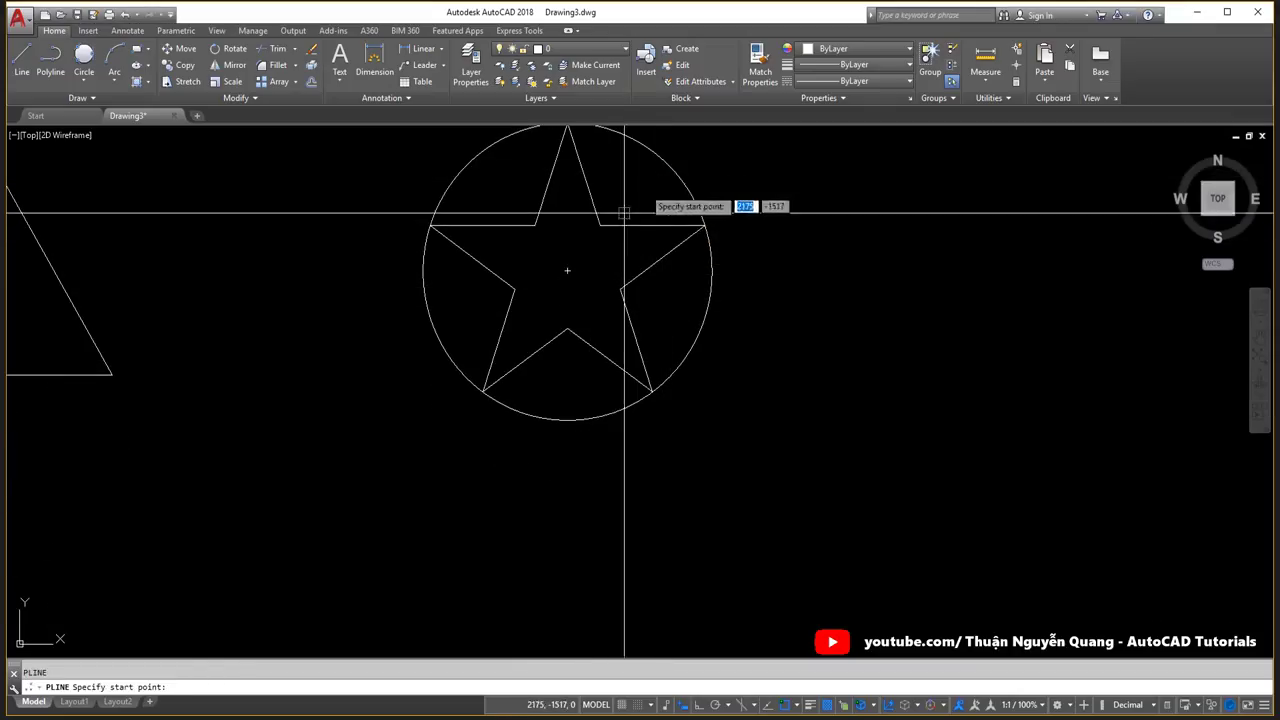
pyautogui.click(563, 268)
pyautogui.scroll(-3, 545, 500)
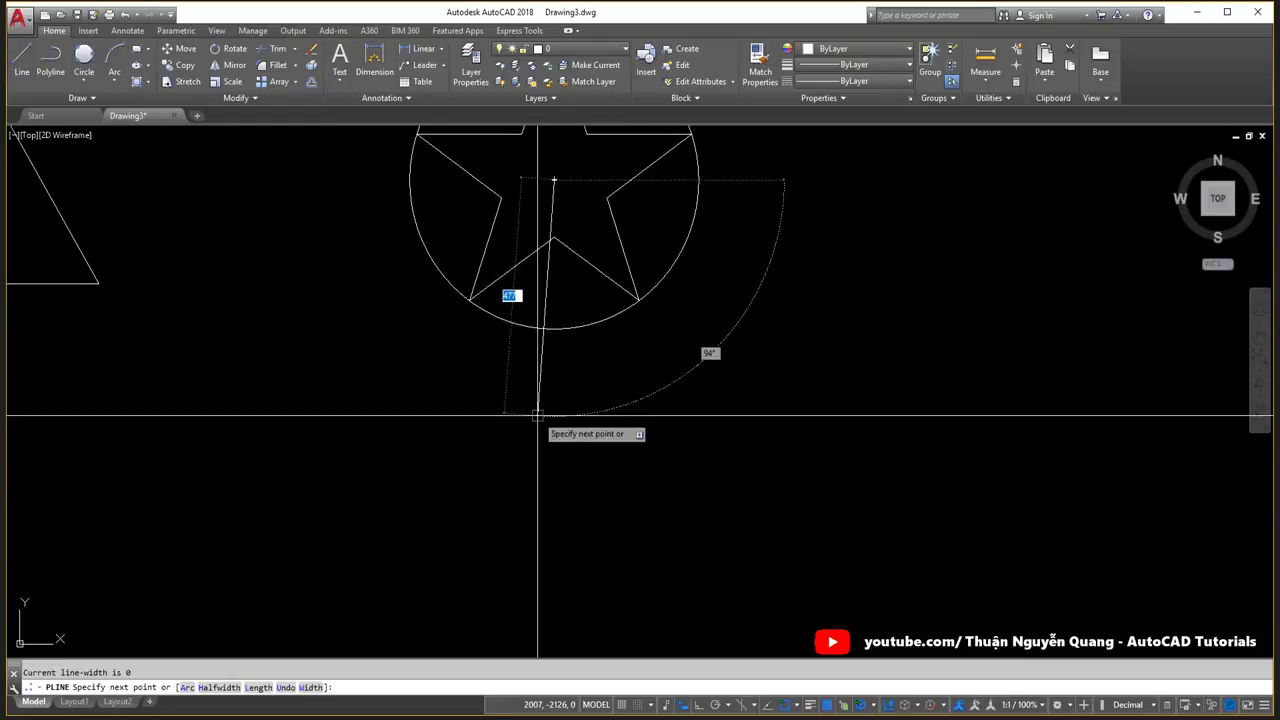
pyautogui.press('F8')
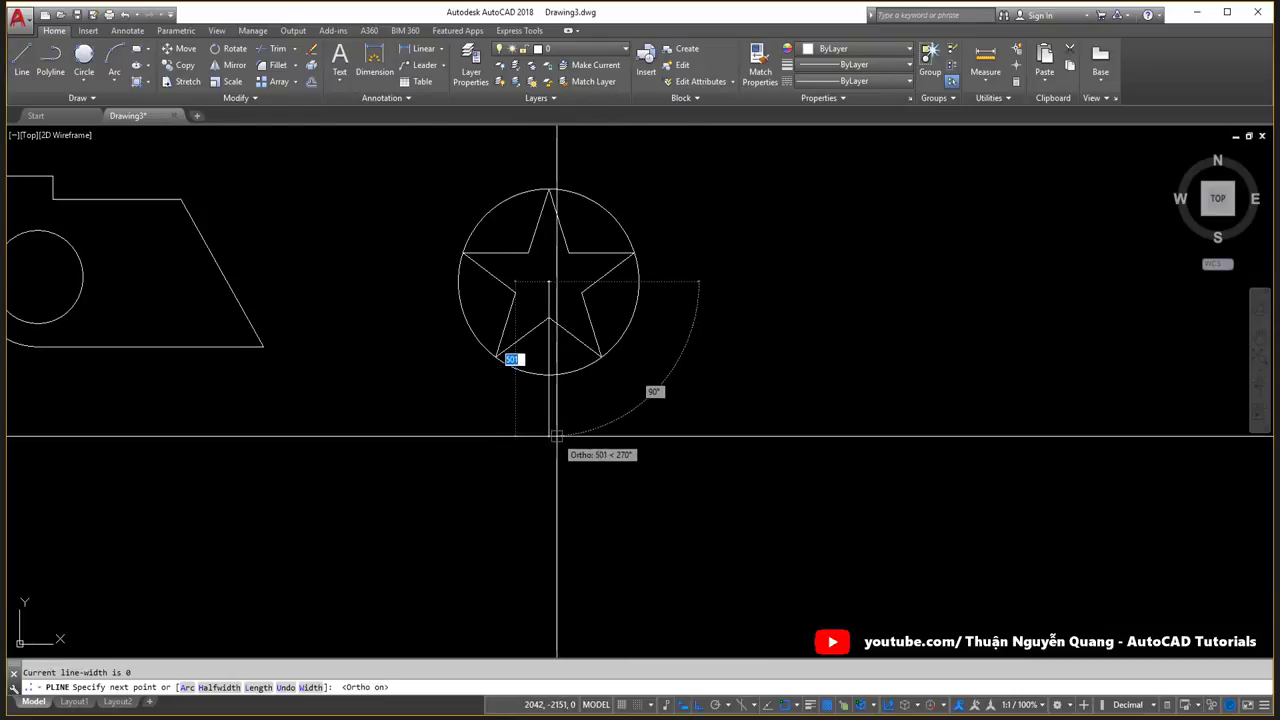
pyautogui.write('500')
pyautogui.press('Return')
pyautogui.press('Escape')
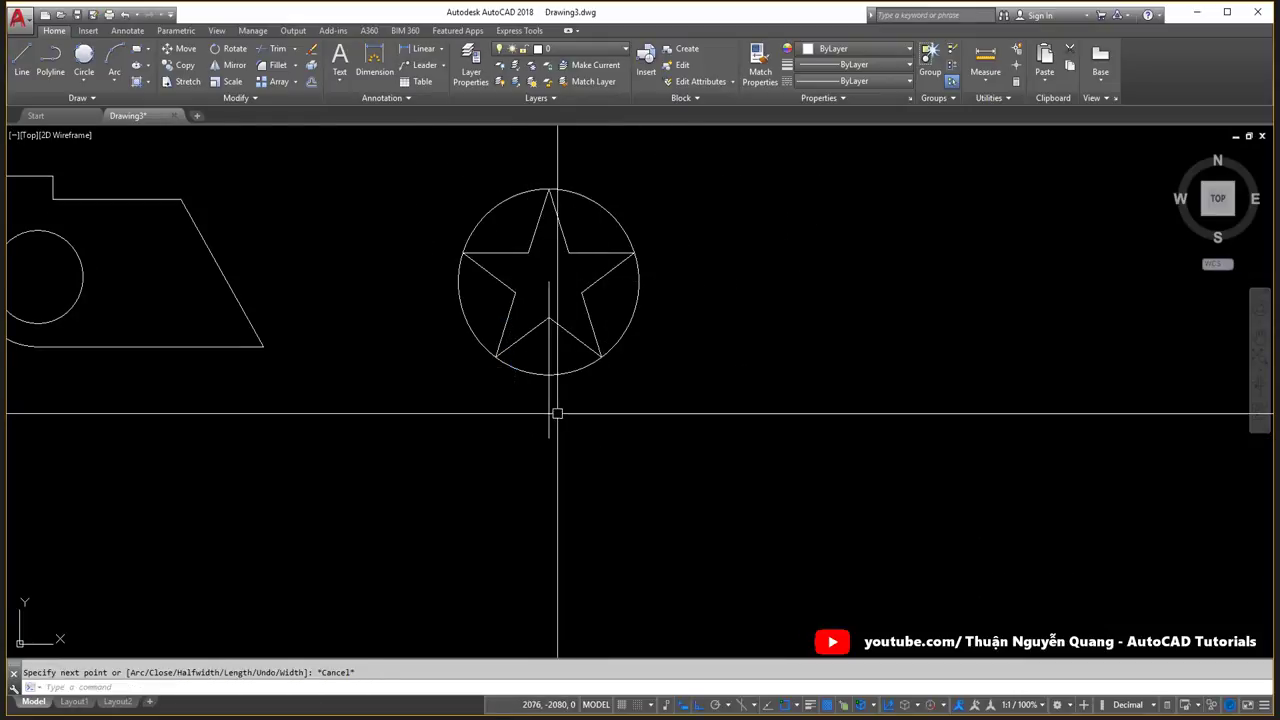
# Set the stem polyline's width to 13 with PEDIT.
pyautogui.click(548, 407)
pyautogui.doubleClick(548, 407)
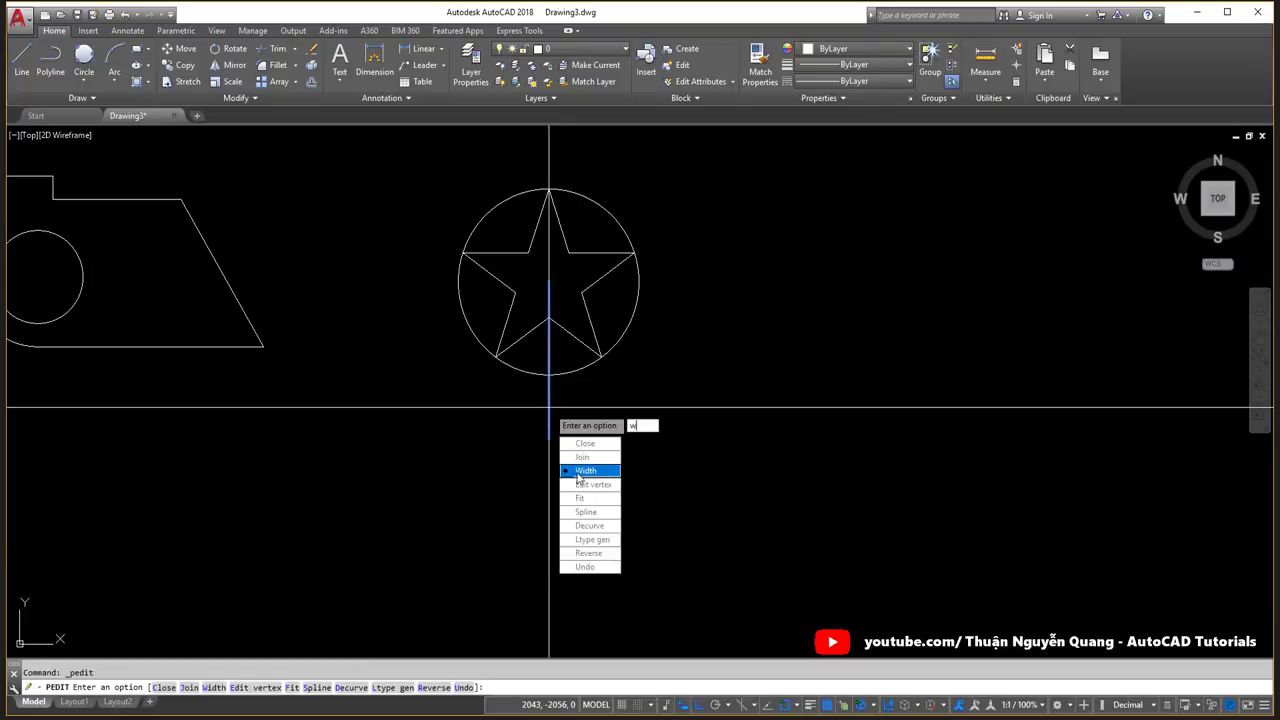
pyautogui.press('Return')
pyautogui.write('13')
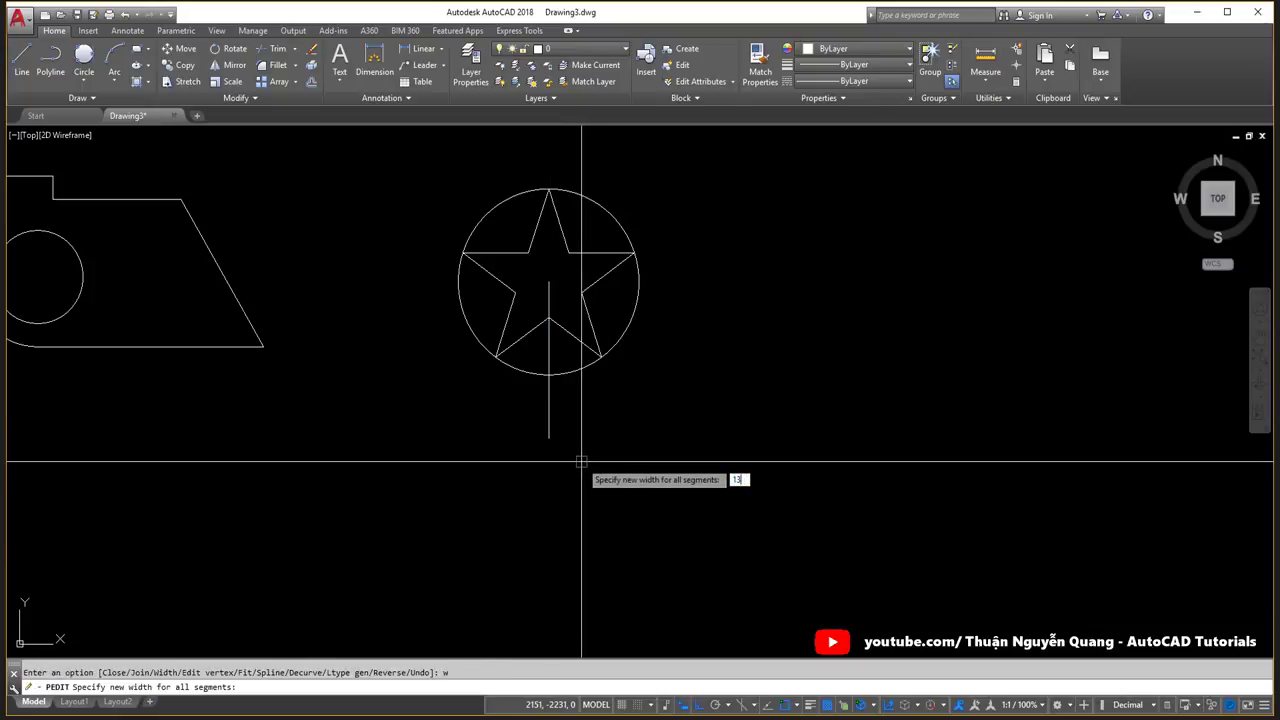
pyautogui.rightClick(581, 461)
pyautogui.press('Escape')
# Shift the trapezoid and star figures left, then move the star figure from a base point.
pyautogui.scroll(-3, 594, 368)
pyautogui.scroll(-3, 576, 398)
pyautogui.scroll(2, 576, 398)
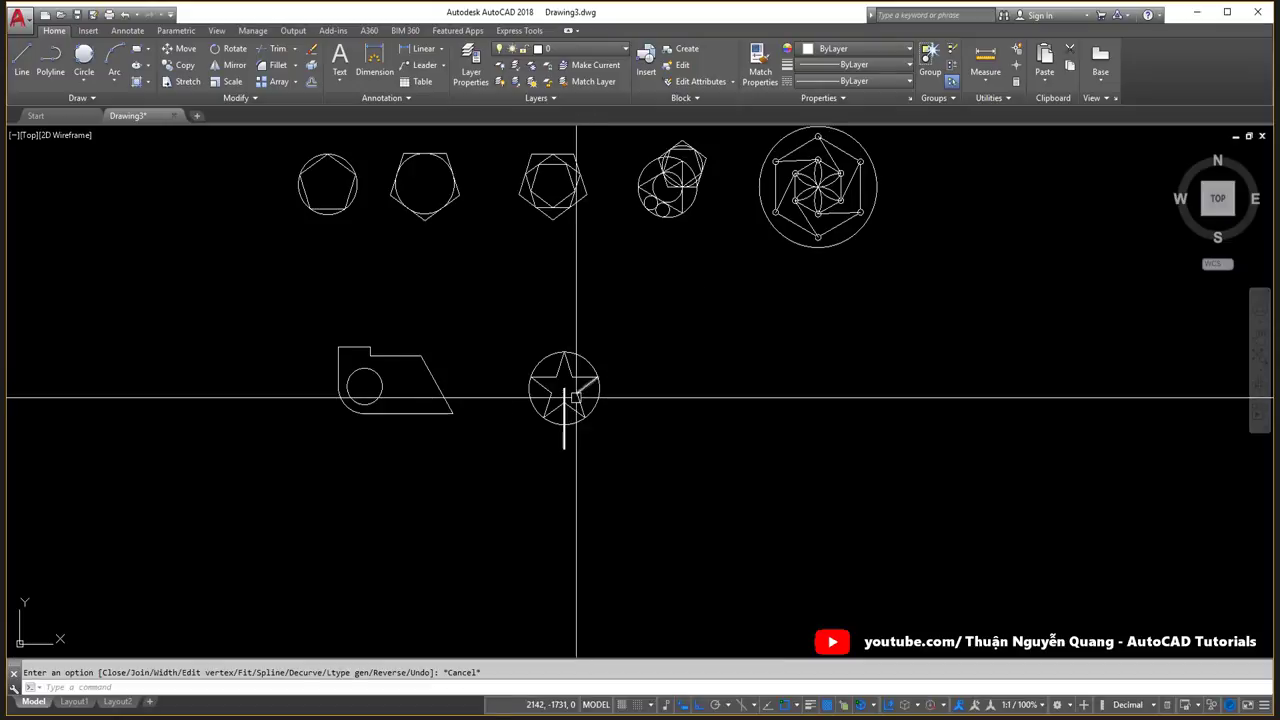
pyautogui.click(677, 557)
pyautogui.click(286, 329)
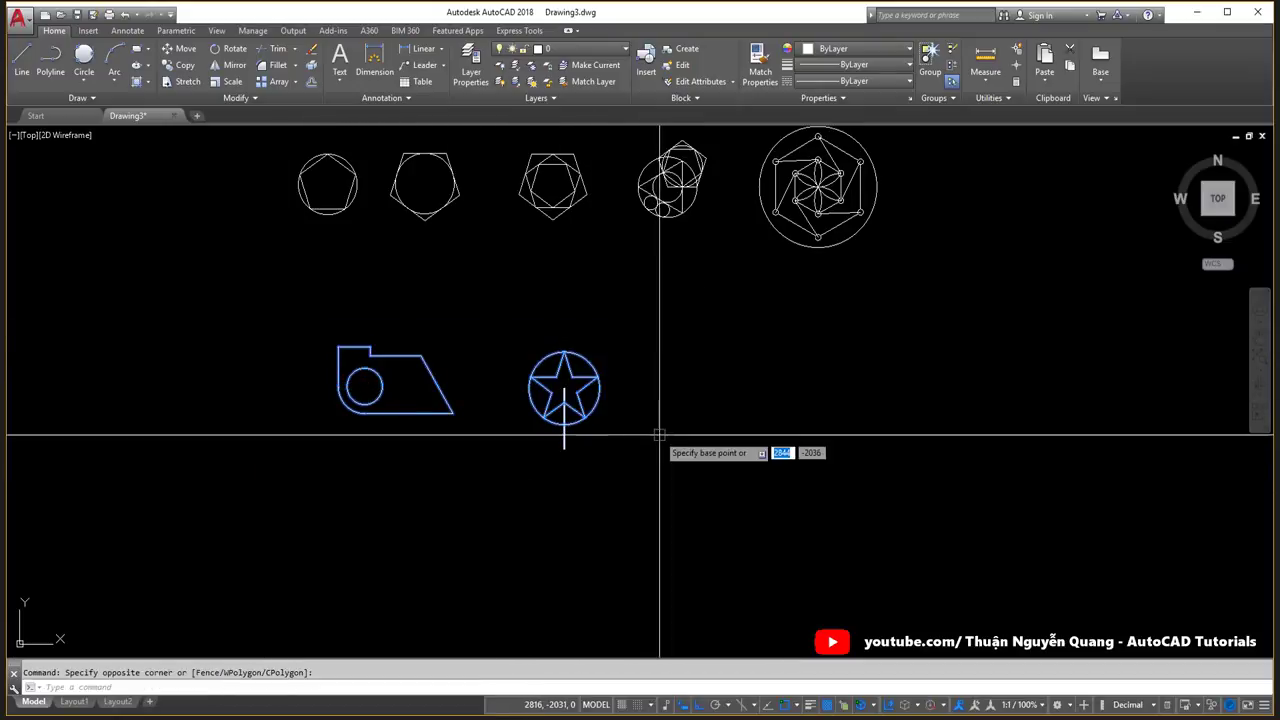
pyautogui.click(659, 435)
pyautogui.click(630, 435)
pyautogui.click(643, 477)
pyautogui.click(491, 362)
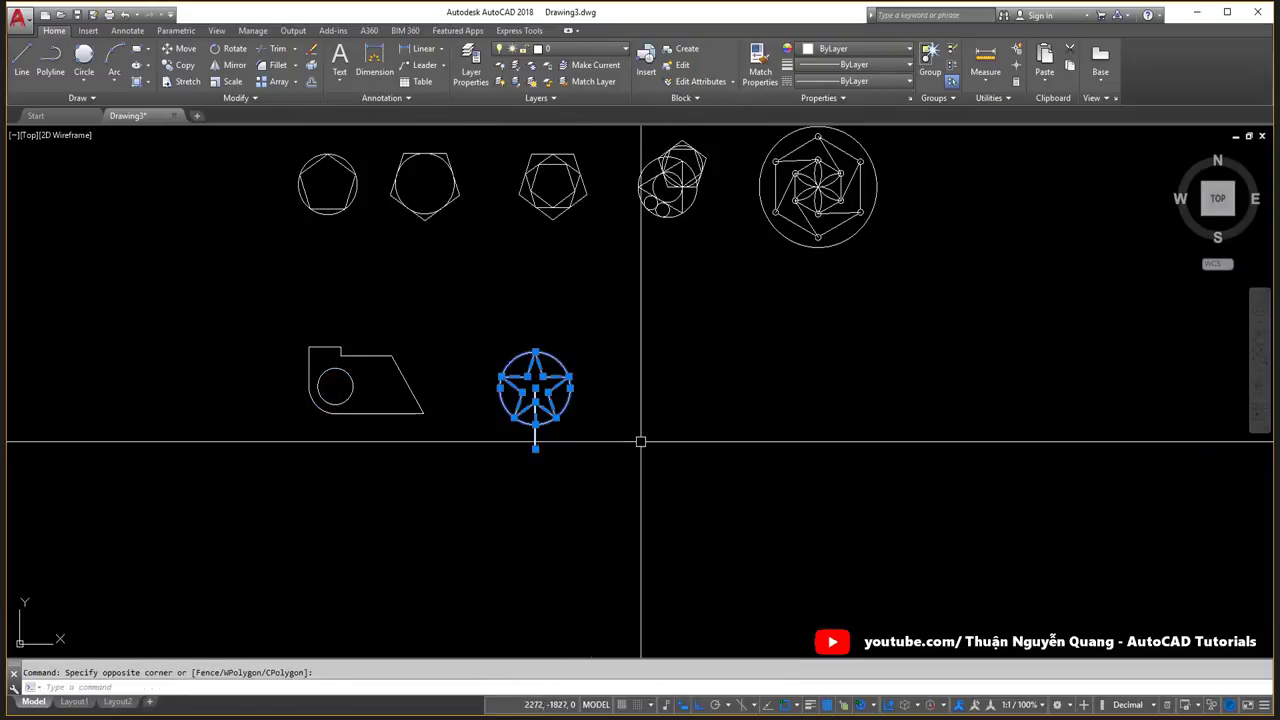
pyautogui.write('m')
pyautogui.press('Return')
pyautogui.click(660, 450)
pyautogui.hotkey('alt', 'Tab')
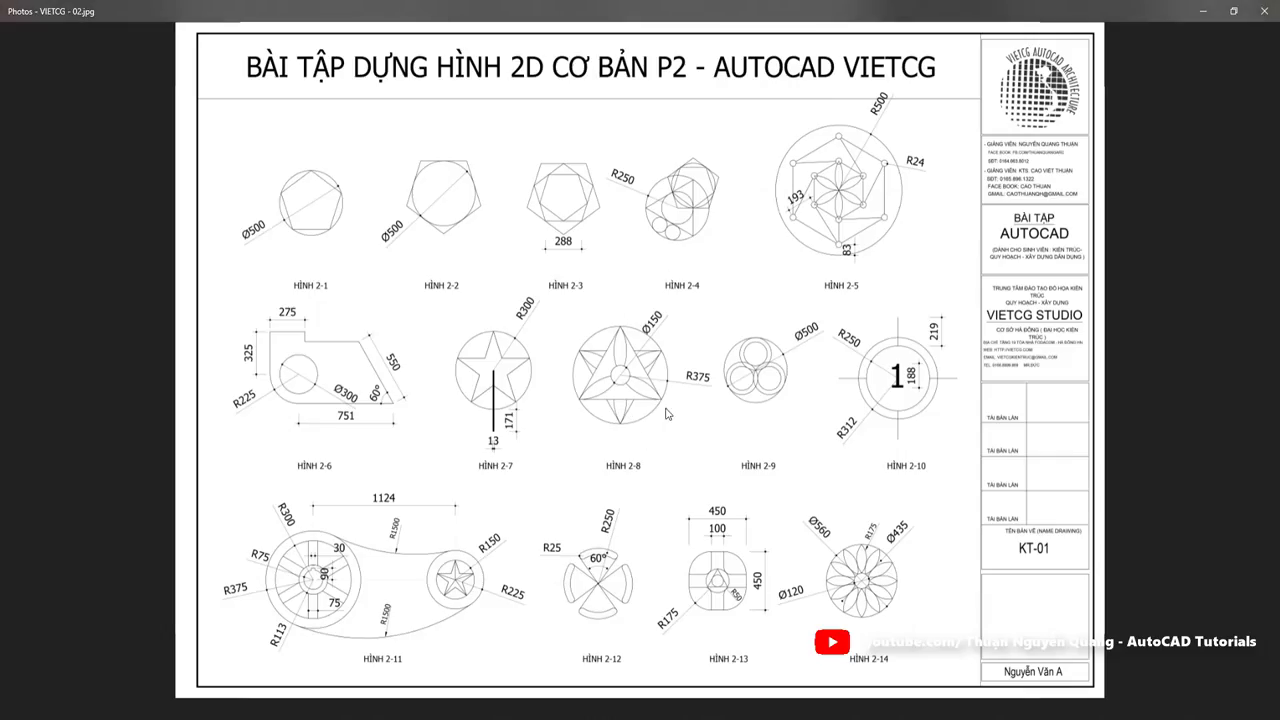
# Zoom in on the HÌNH 2-8 figure in the exercise sheet.
pyautogui.keyDown('ctrl'); pyautogui.scroll(1, 643, 474); pyautogui.keyUp('ctrl')
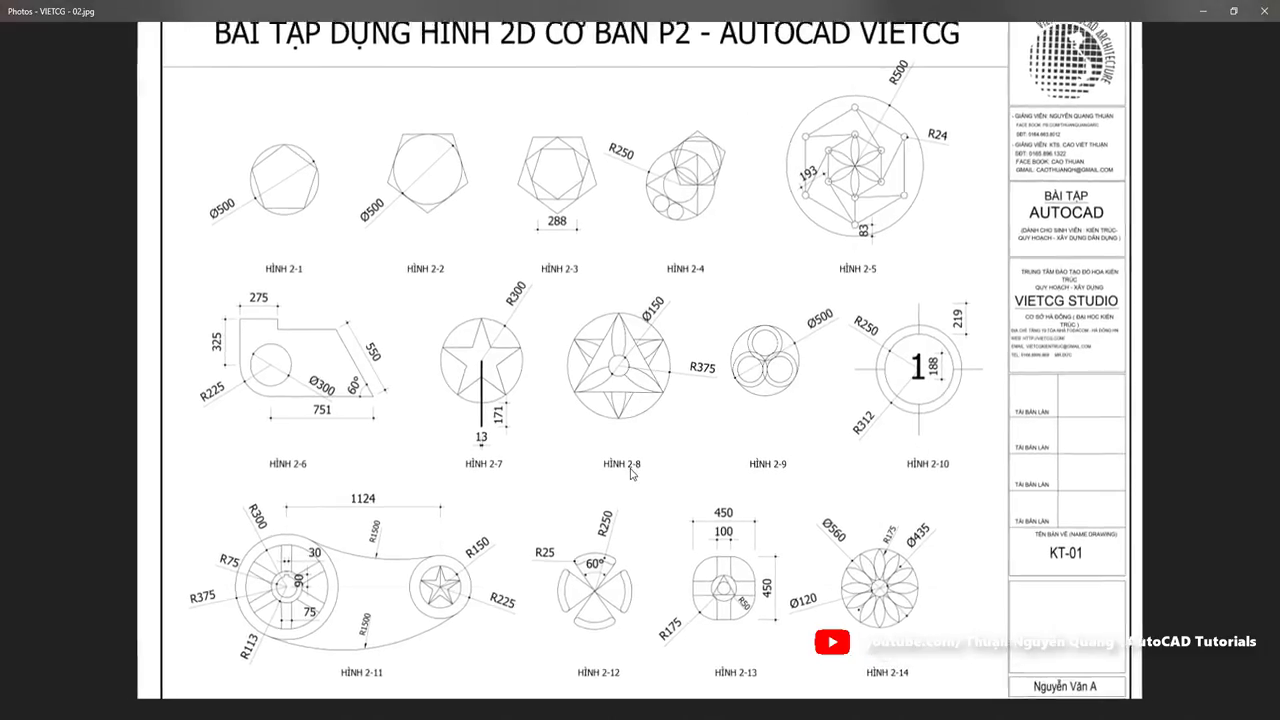
pyautogui.keyDown('ctrl'); pyautogui.scroll(3, 643, 474); pyautogui.keyUp('ctrl')
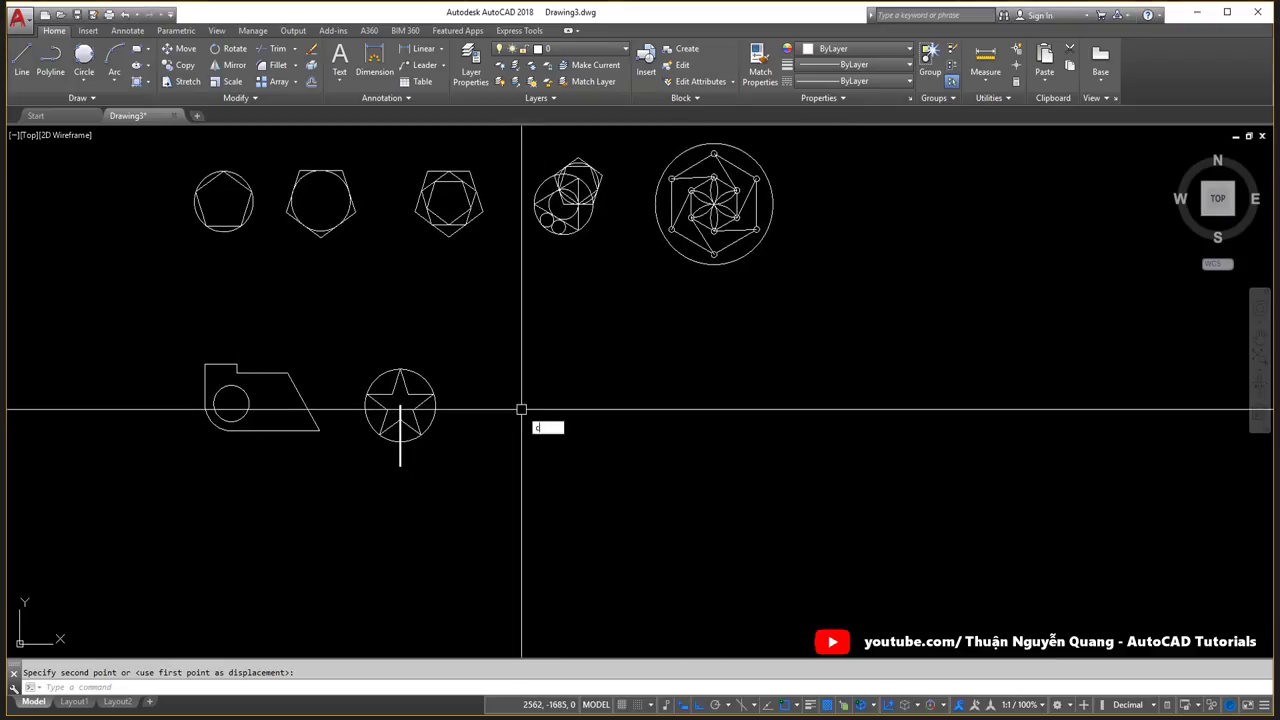
# Draw a circle of radius 375 to the right of the star figure.
pyautogui.press('Return')
pyautogui.click(521, 409)
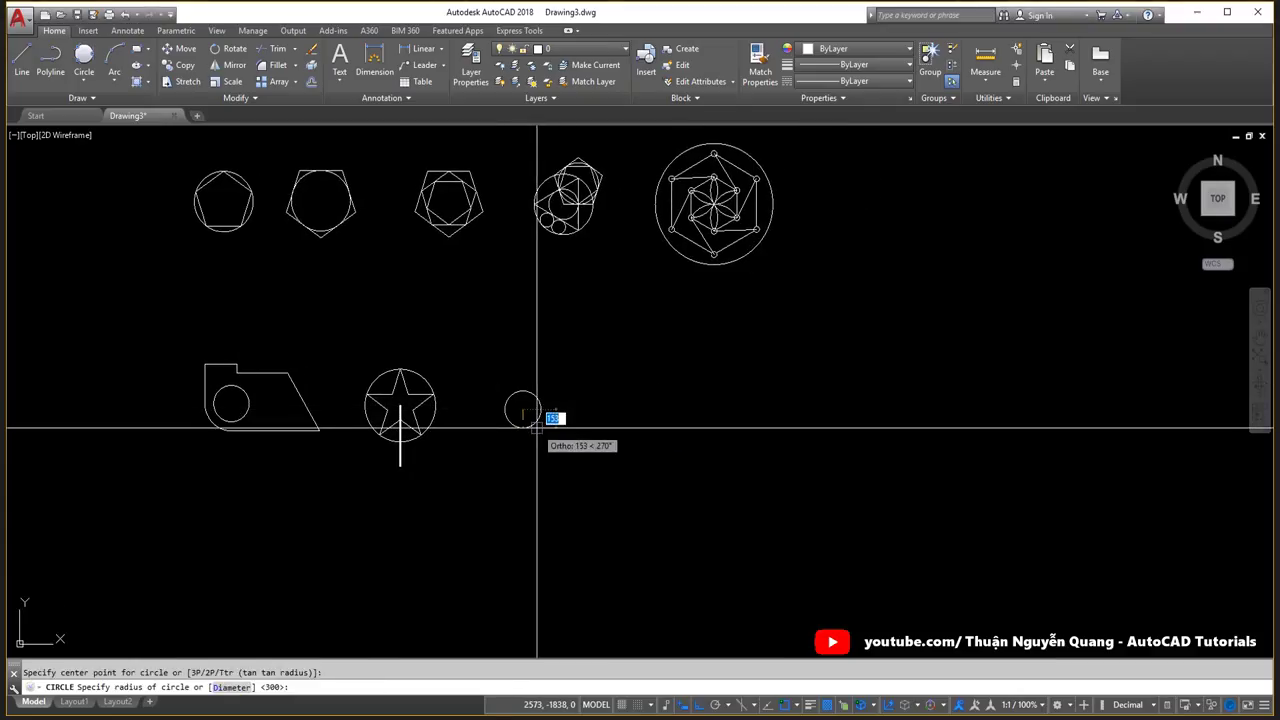
pyautogui.write('35')
pyautogui.press('Return')
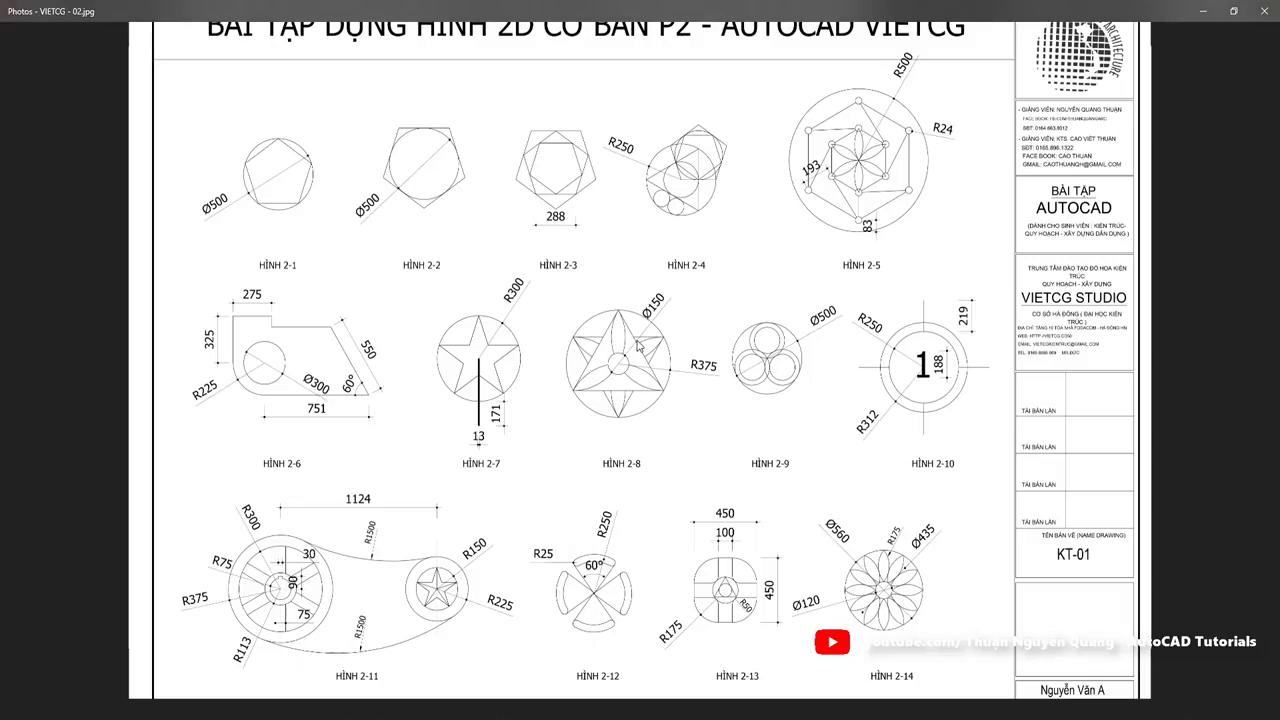
# Start a 3-sided inscribed polygon centred on the new circle's centre.
pyautogui.hotkey('alt', 'Tab')
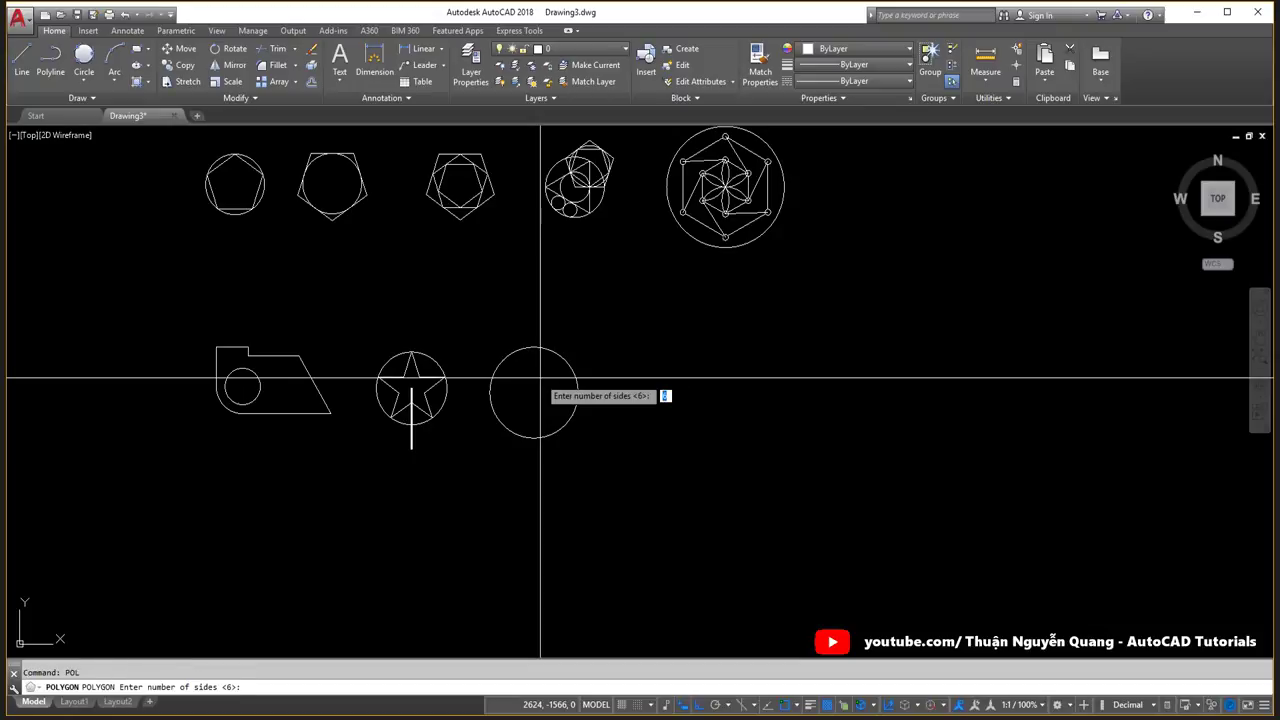
pyautogui.press('Return')
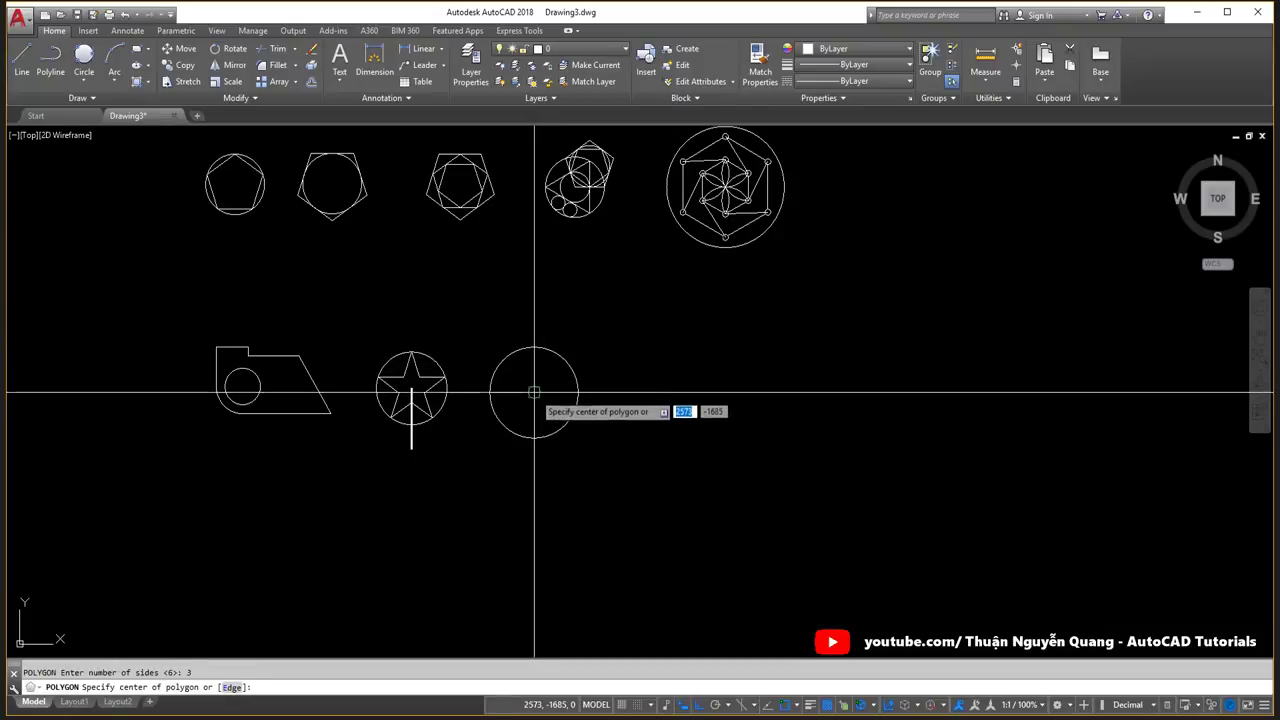
pyautogui.click(536, 396)
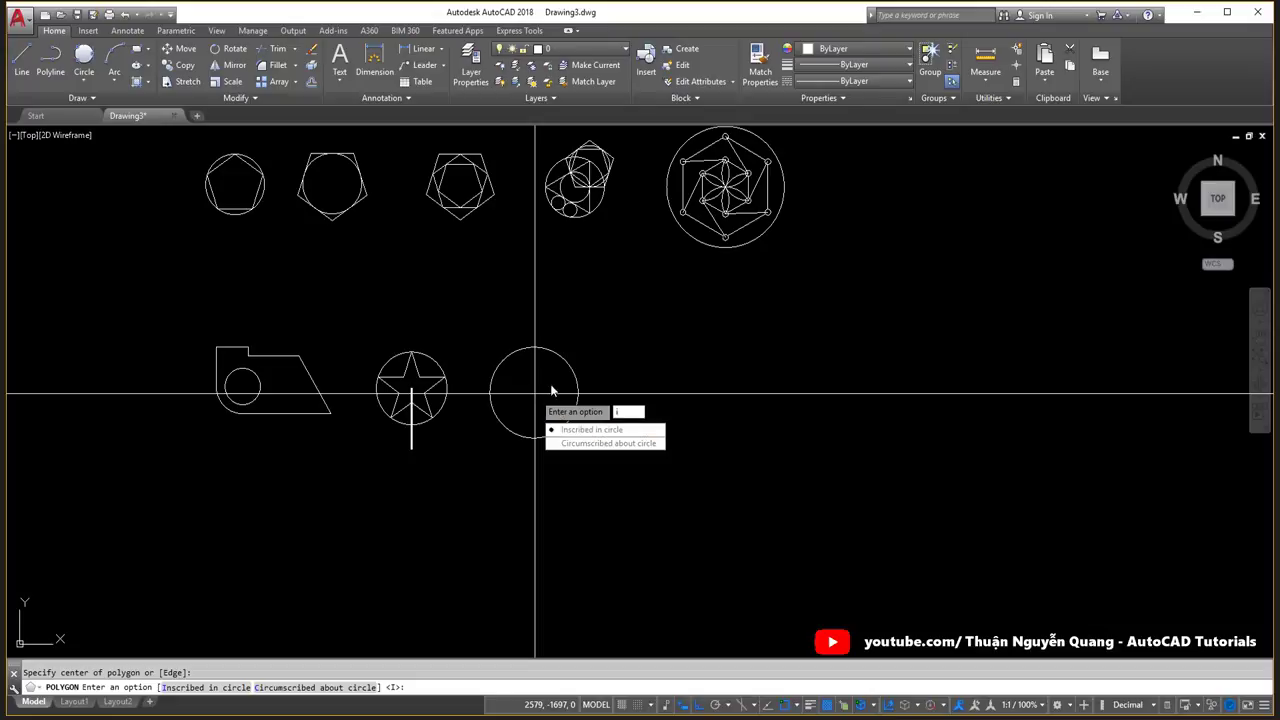
pyautogui.click(561, 430)
# Size the triangle so its corners touch the circle, then compare with the reference sheet.
pyautogui.click(534, 348)
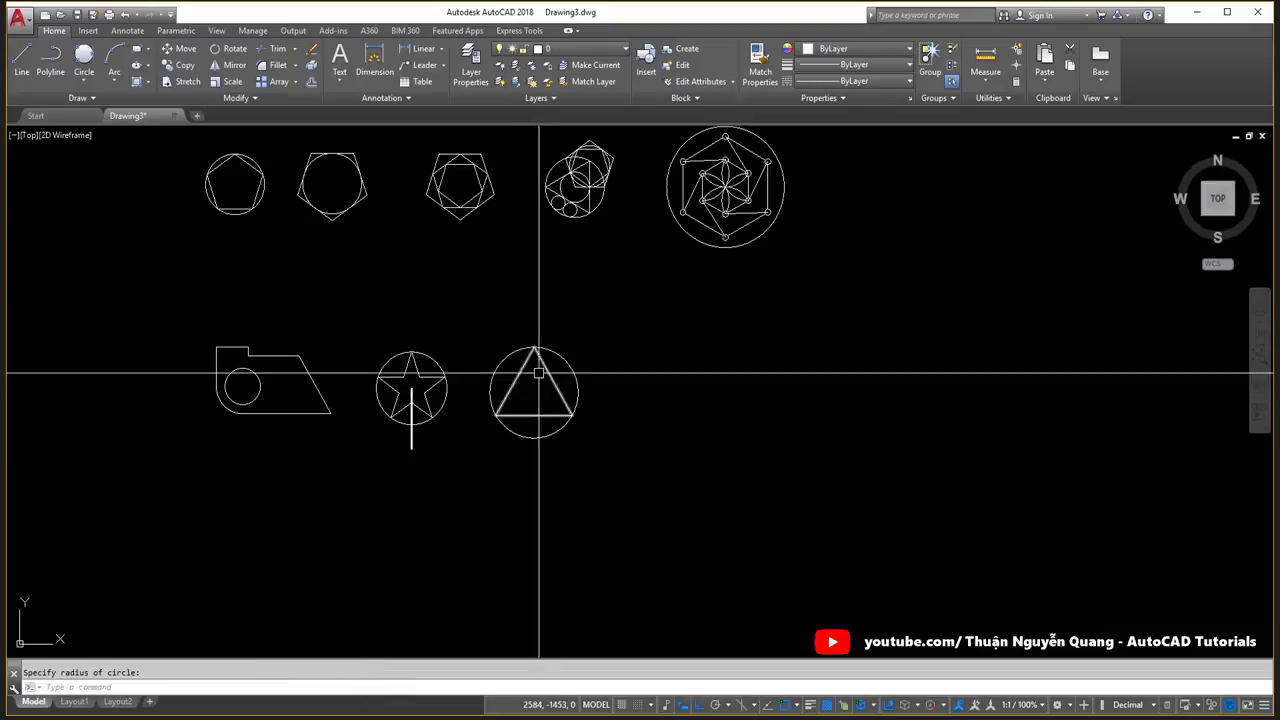
pyautogui.scroll(4, 550, 388)
pyautogui.hotkey('alt', 'Tab')
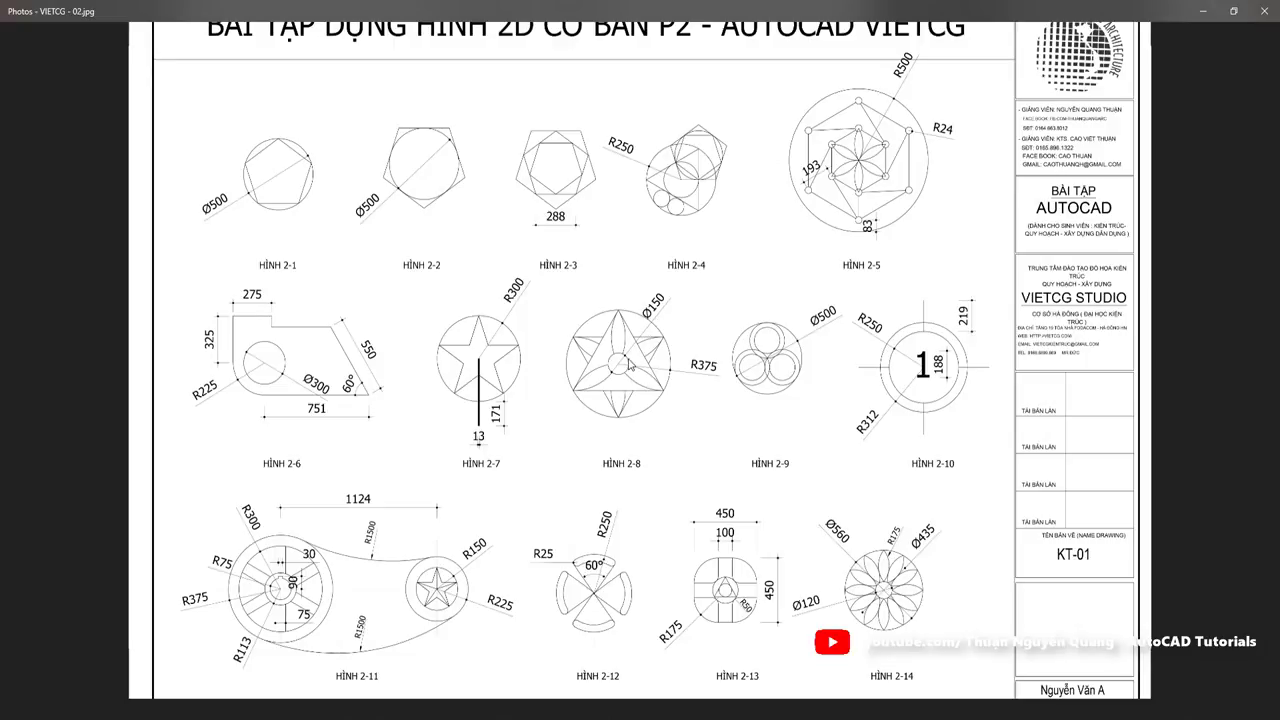
pyautogui.hotkey('alt', 'Tab')
pyautogui.scroll(-2, 640, 375)
pyautogui.scroll(1, 531, 377)
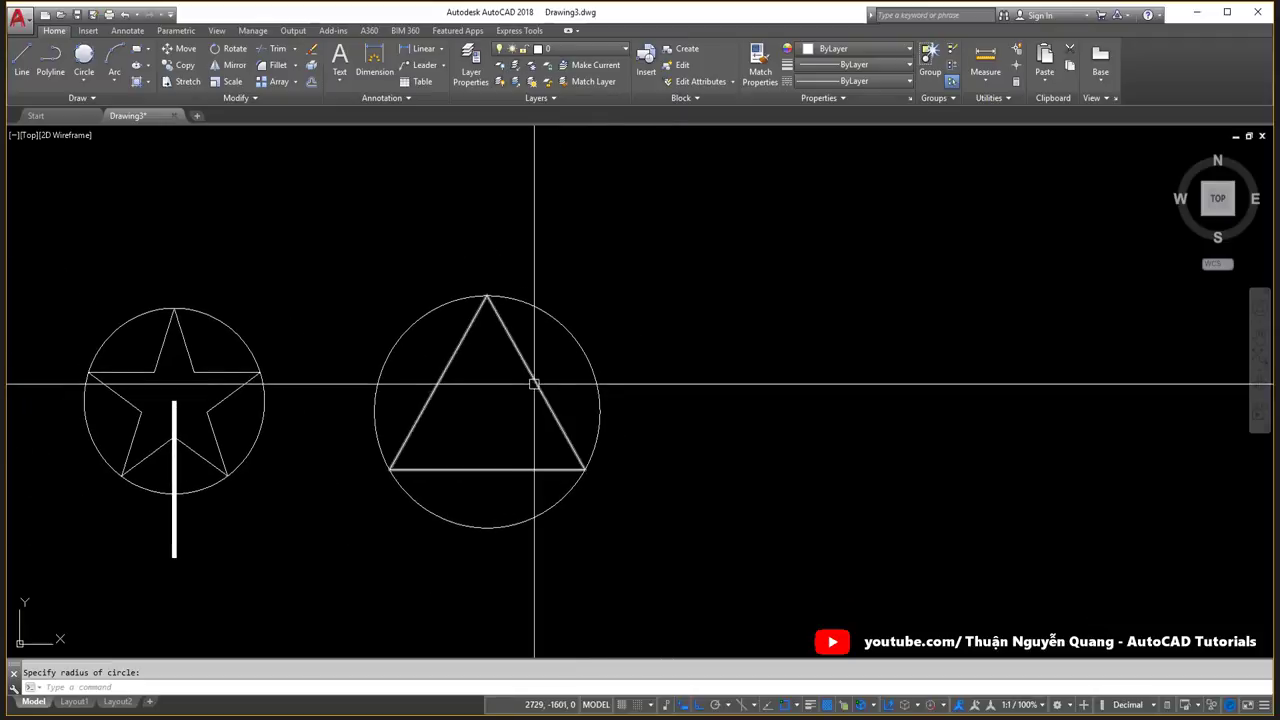
# Draw a radius-75 circle centred on the triangle's centre.
pyautogui.write('c')
pyautogui.press('Return')
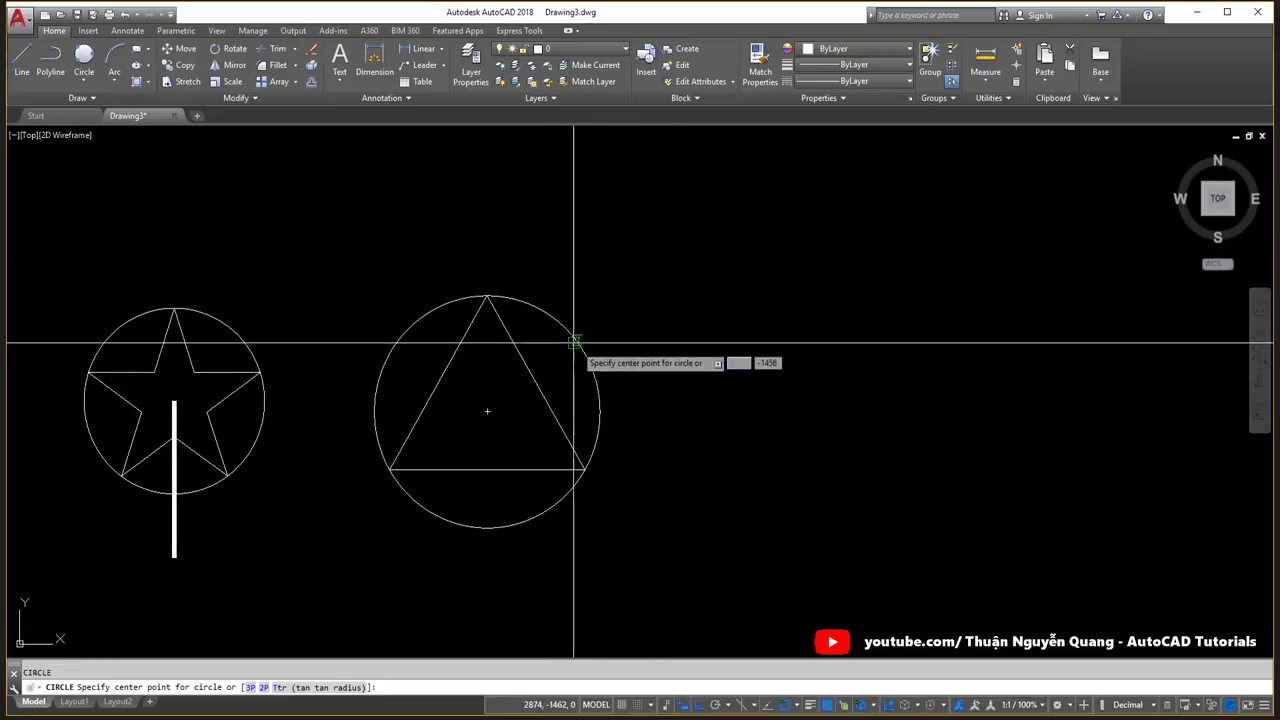
pyautogui.click(487, 412)
pyautogui.write('75')
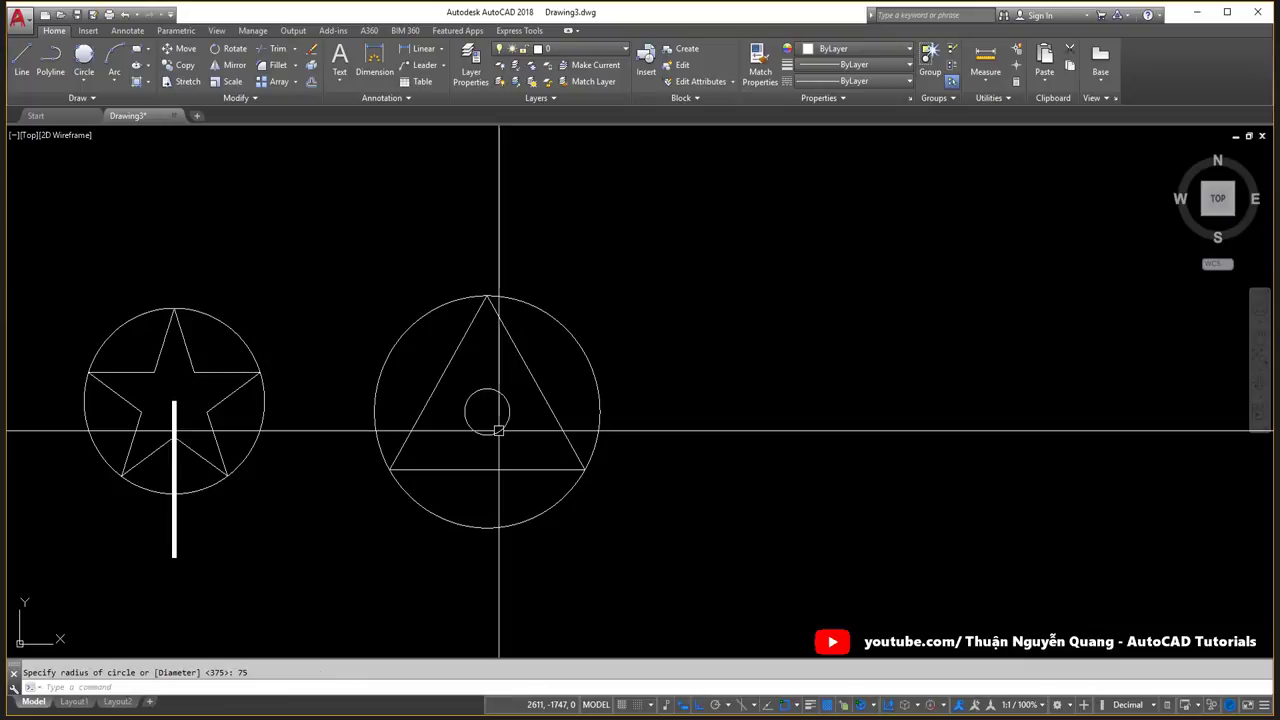
pyautogui.hotkey('alt', 'Tab')
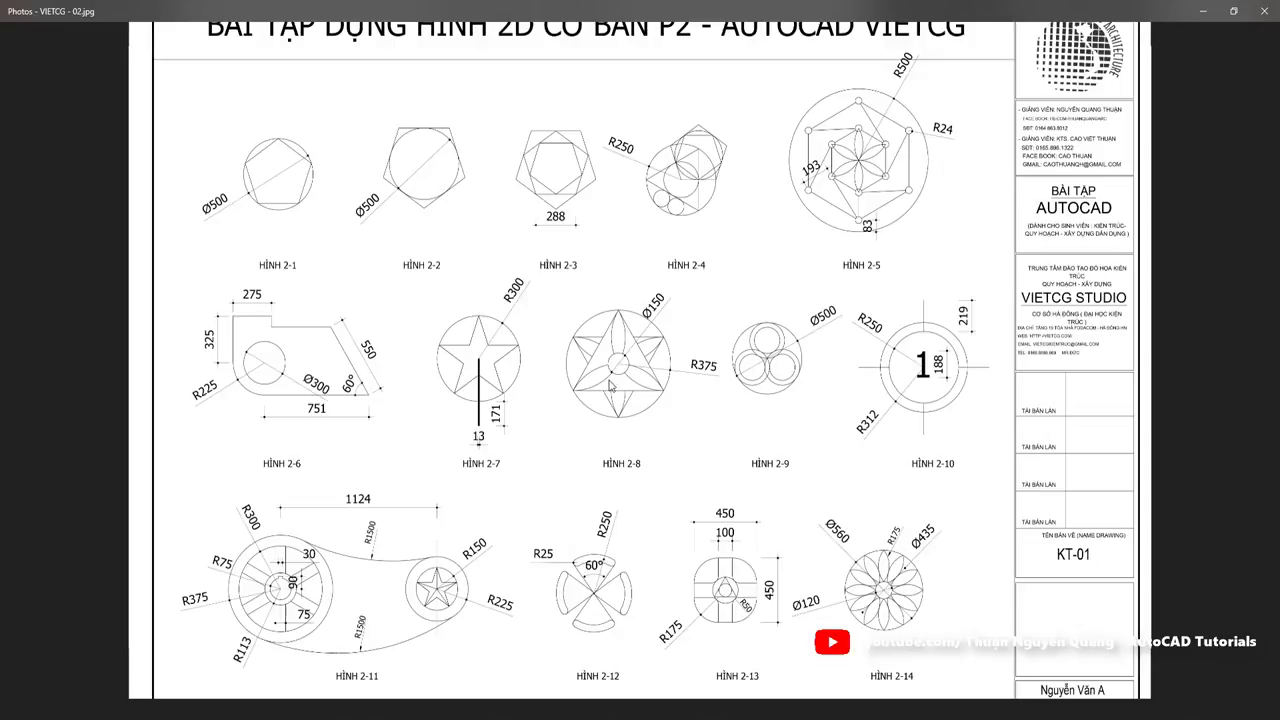
pyautogui.hotkey('alt', 'Tab')
pyautogui.scroll(2, 463, 389)
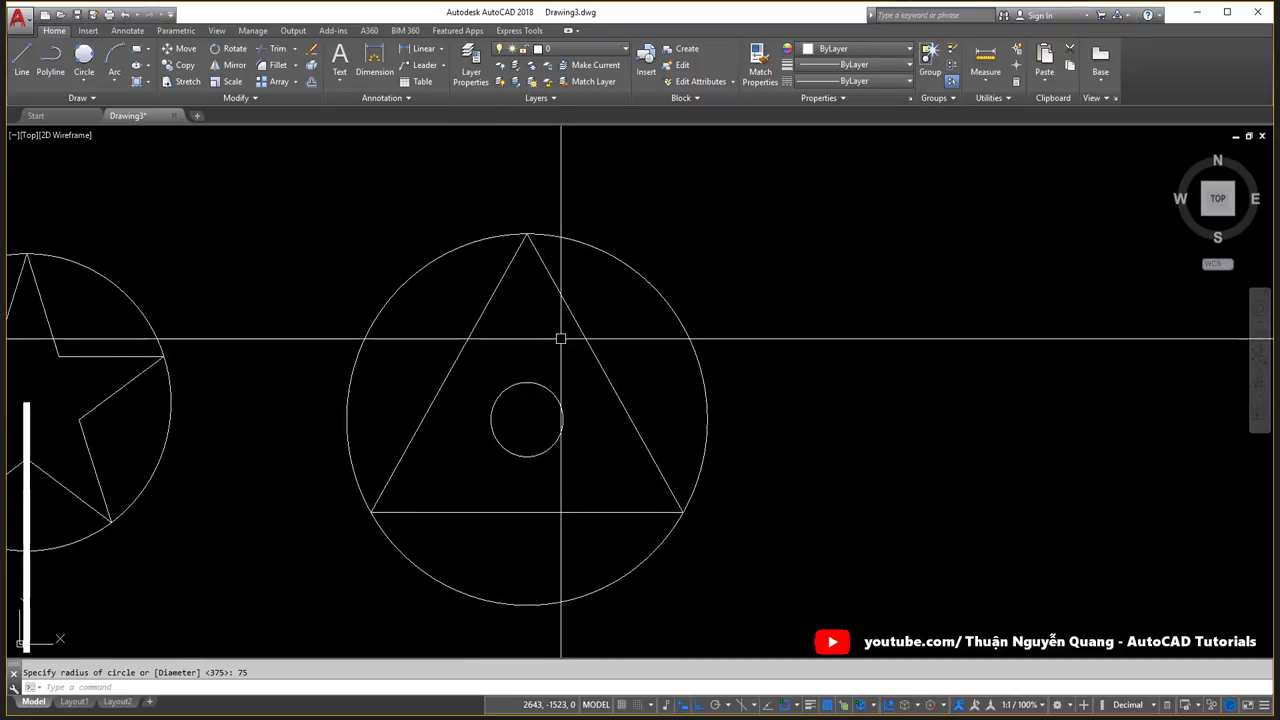
# Draw two 3-point arcs from the top corner through the centre to each bottom corner.
pyautogui.press('Return')
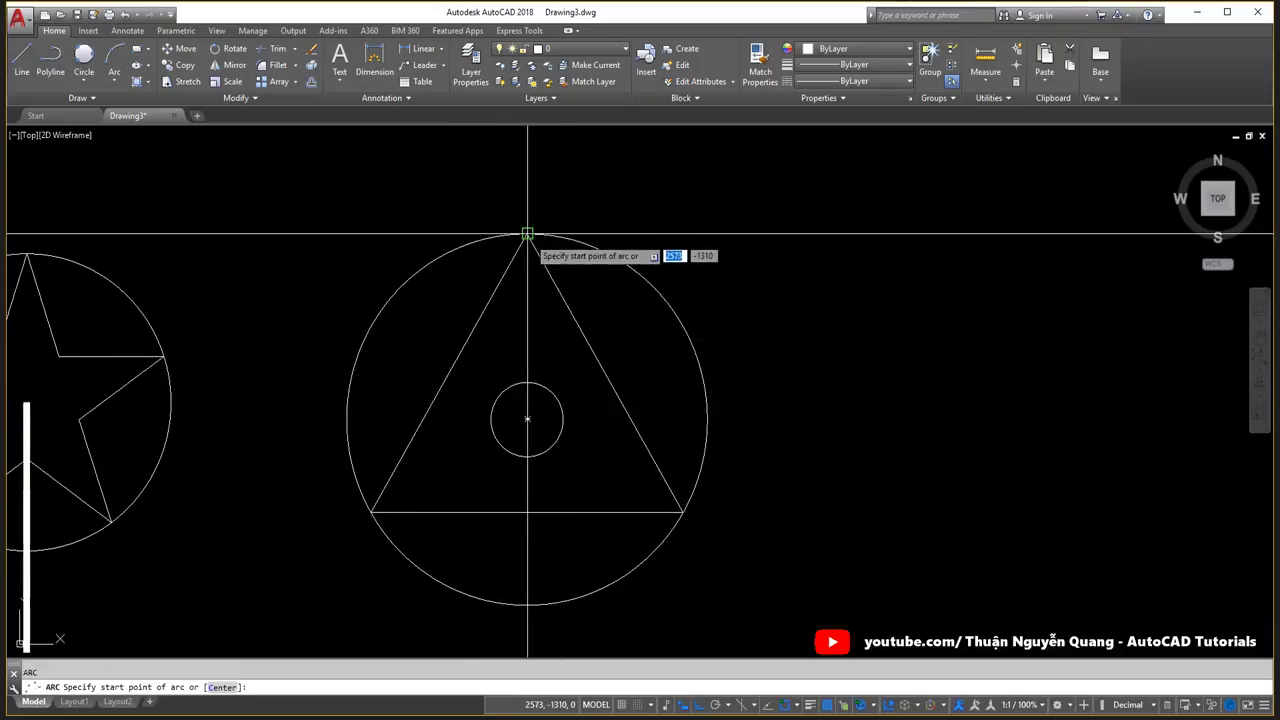
pyautogui.click(527, 236)
pyautogui.click(527, 418)
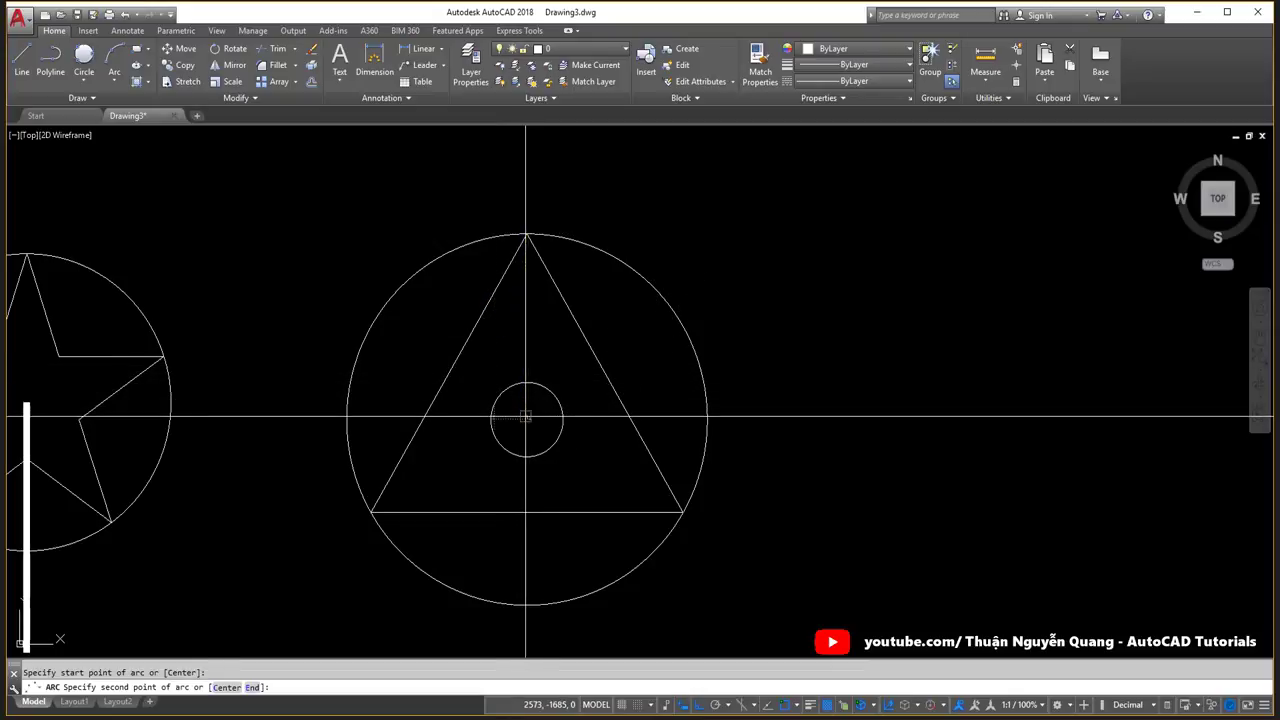
pyautogui.click(679, 515)
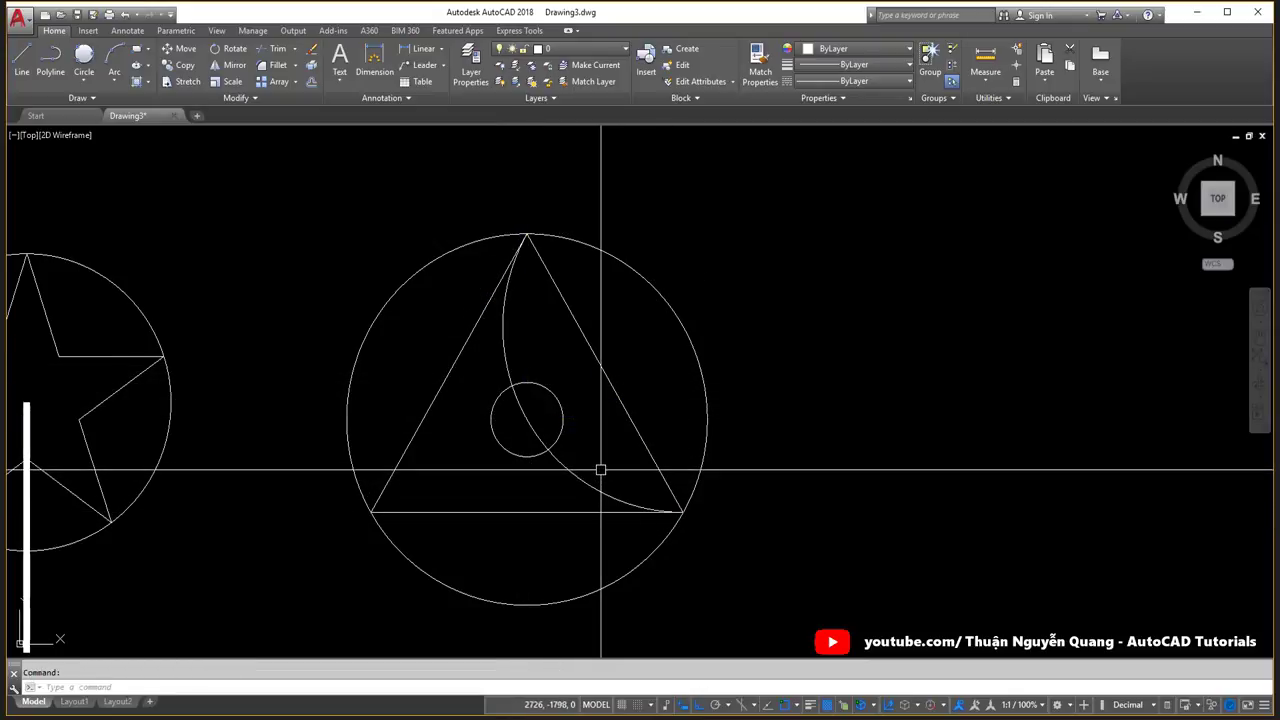
pyautogui.press('F8')
pyautogui.moveTo(601, 455); pyautogui.dragTo(623, 438, button='middle')
pyautogui.press('Return')
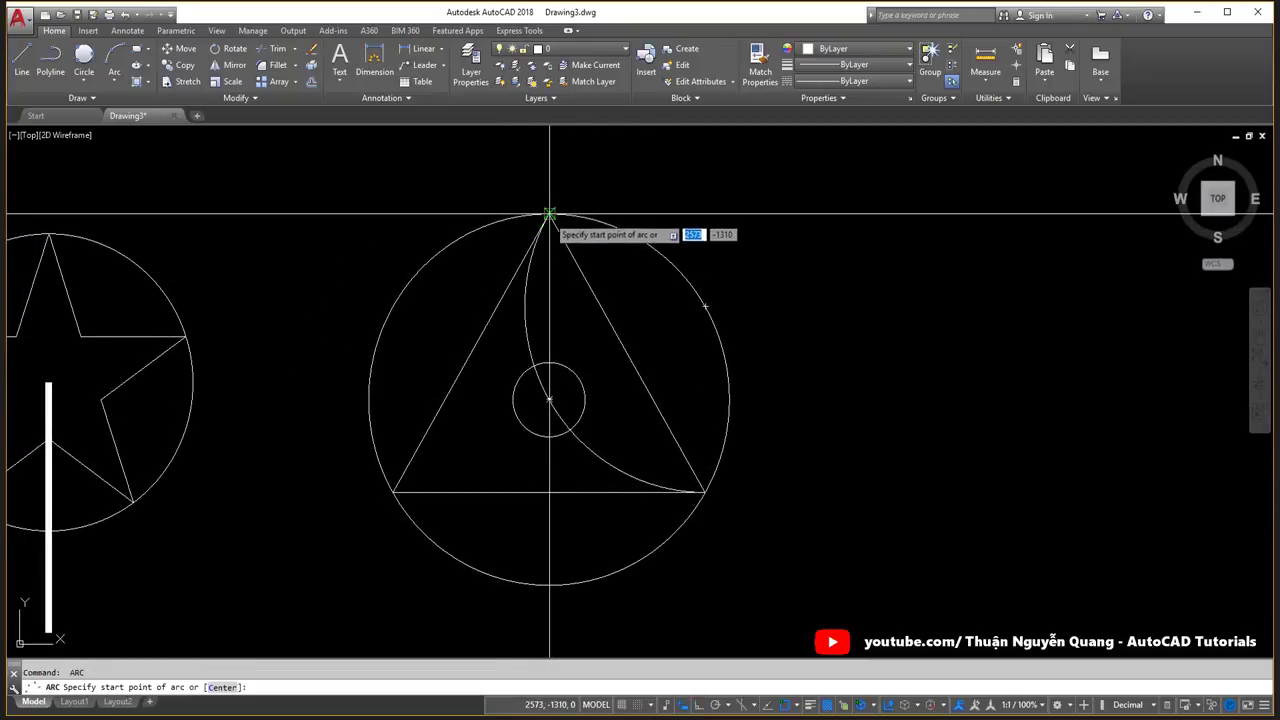
pyautogui.click(548, 214)
pyautogui.click(548, 400)
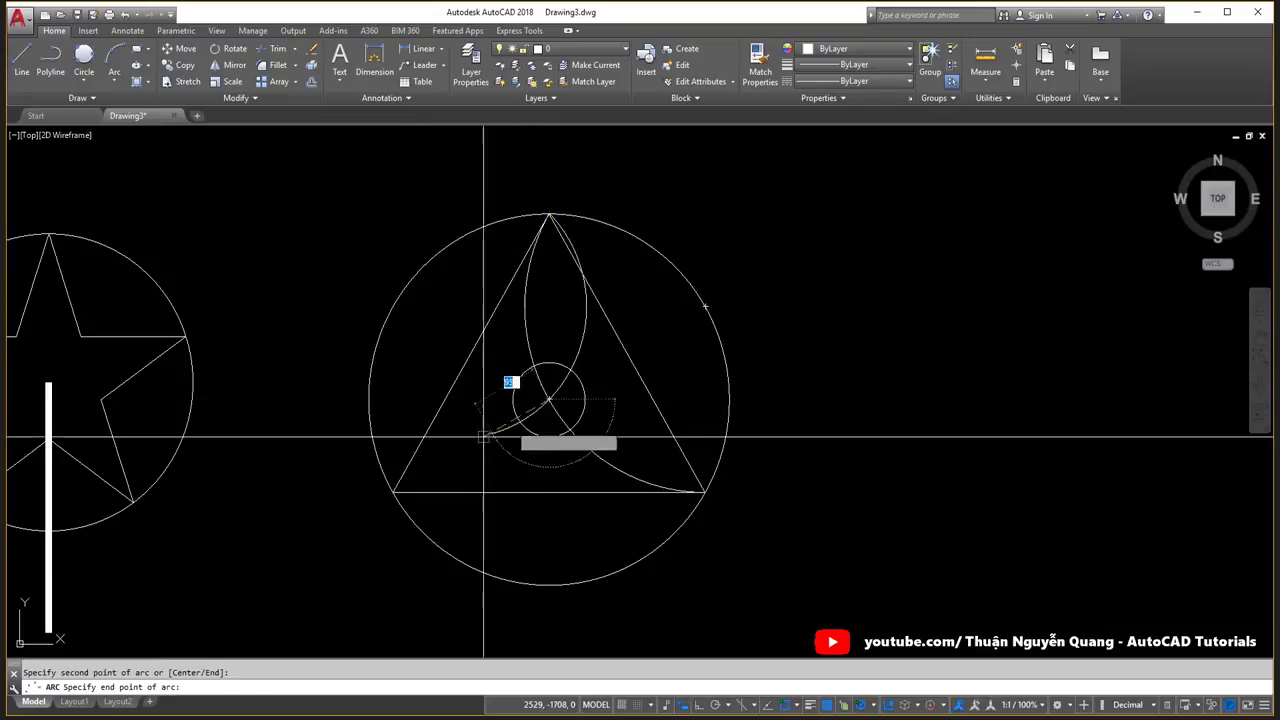
pyautogui.click(392, 491)
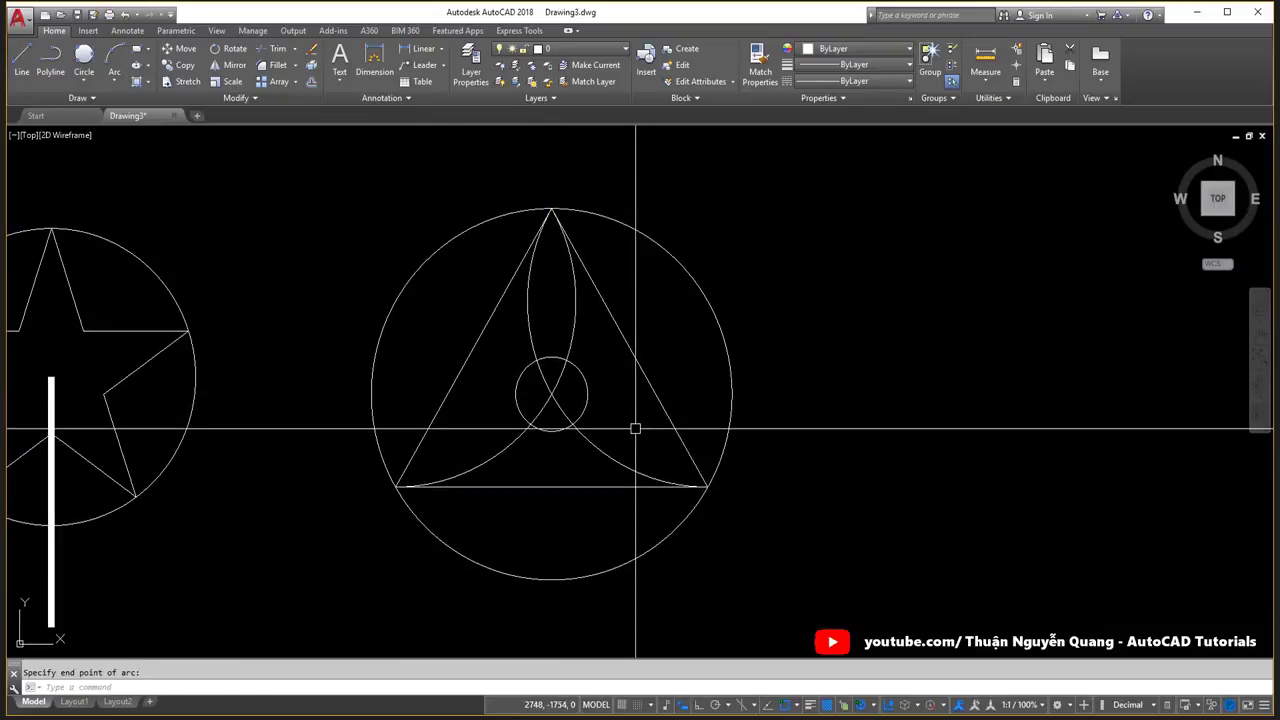
# Draw the third arc from bottom-left through the centre to bottom-right.
pyautogui.press('Return')
pyautogui.click(397, 487)
pyautogui.click(551, 394)
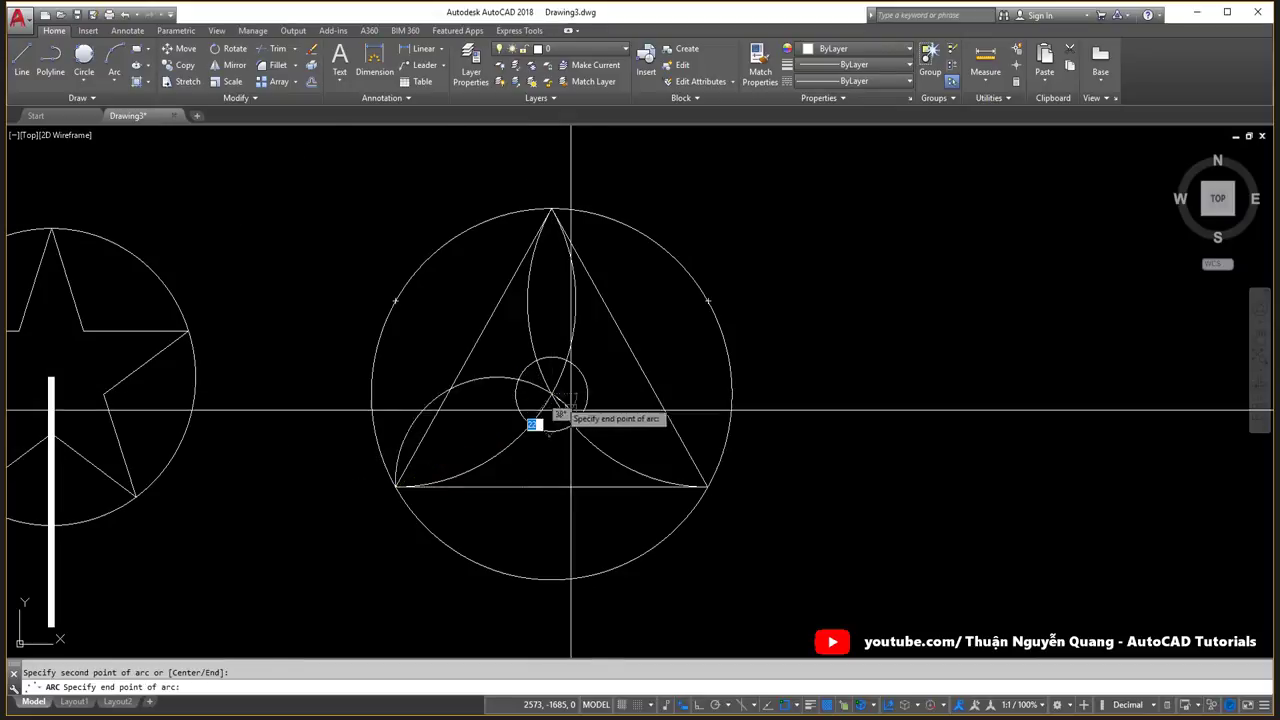
pyautogui.click(707, 487)
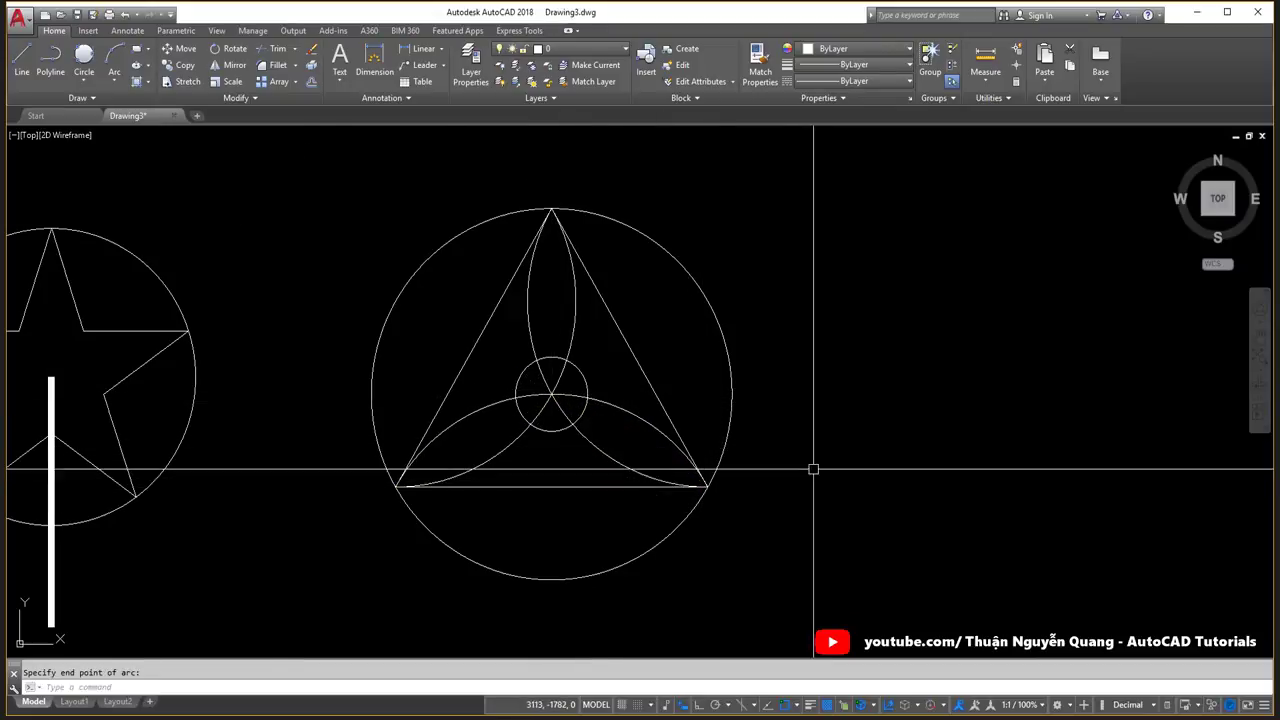
pyautogui.press('Escape')
pyautogui.scroll(-5, 608, 357)
pyautogui.scroll(2, 606, 429)
pyautogui.scroll(3, 626, 423)
pyautogui.click(629, 371)
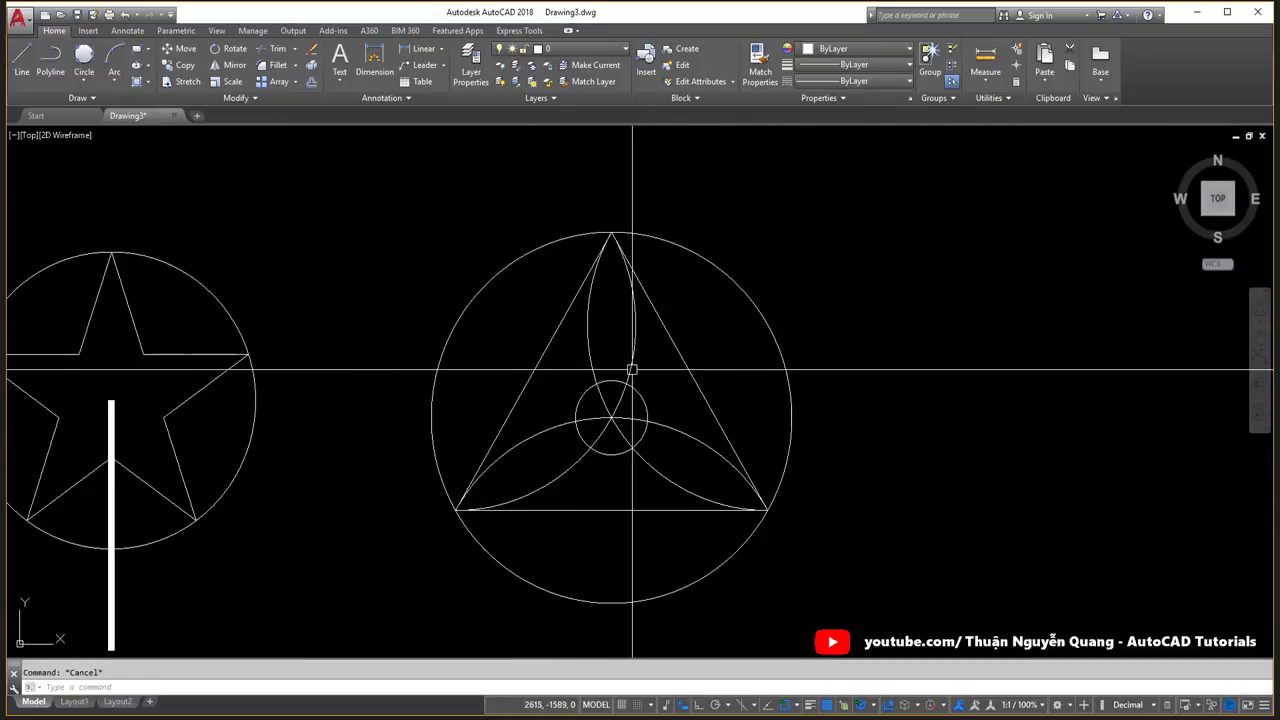
# Inspect the top petal's two arcs, then check the reference sheet.
pyautogui.press('Escape')
pyautogui.click(592, 349)
pyautogui.press('Escape')
pyautogui.click(632, 349)
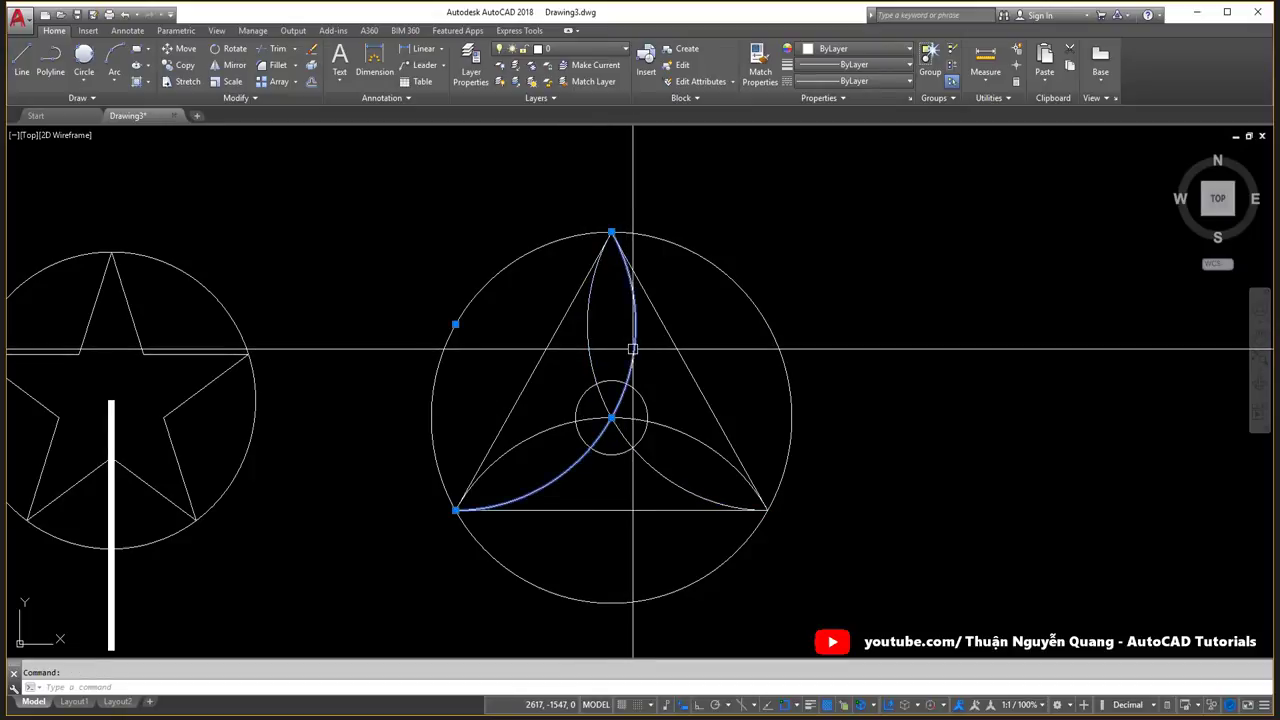
pyautogui.press('Escape')
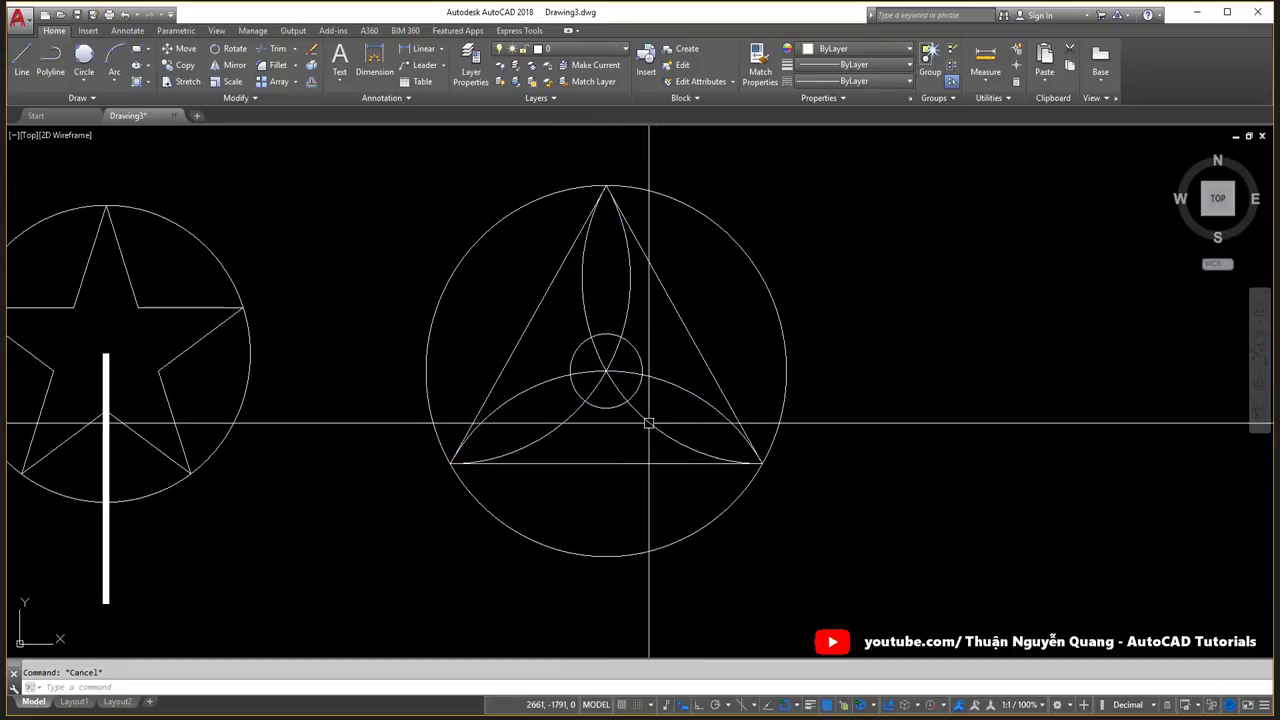
pyautogui.hotkey('alt', 'Tab')
pyautogui.hotkey('alt', 'Tab')
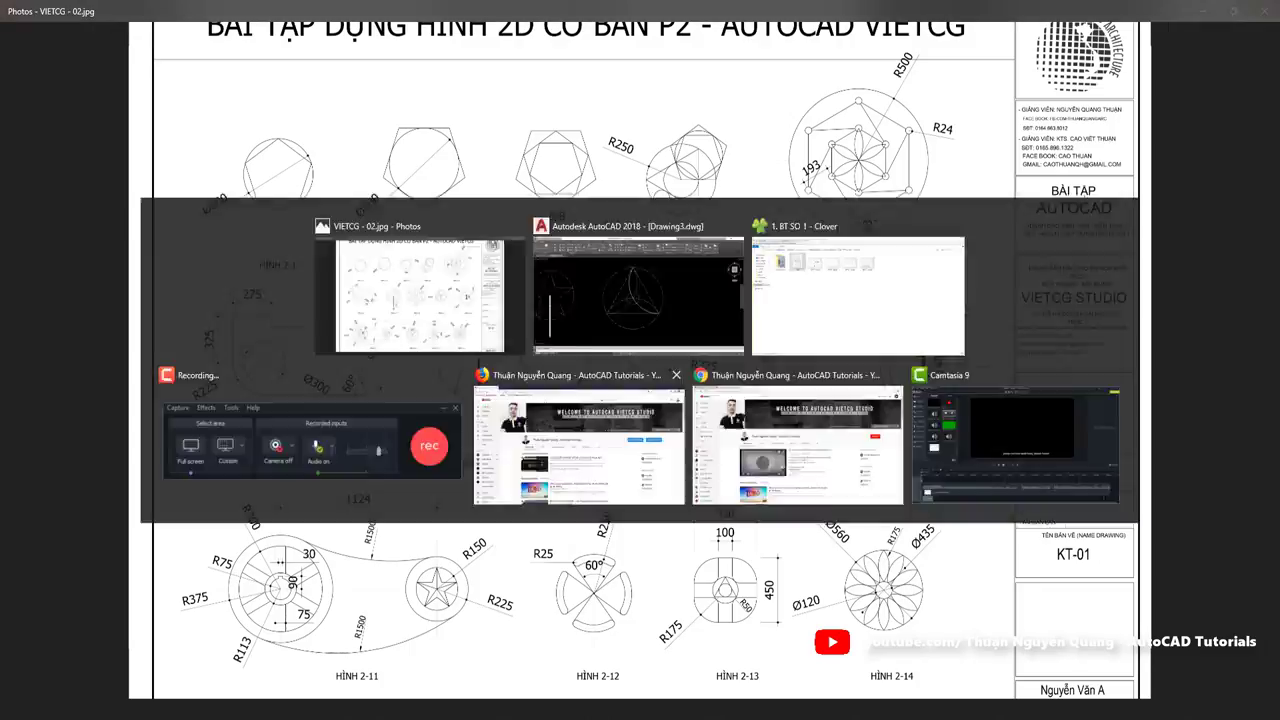
# Trim the arc pieces inside the small centre circle and compare against Hình 2-8.
pyautogui.write('tr')
pyautogui.press('Return')
pyautogui.click(863, 537)
pyautogui.click(605, 375)
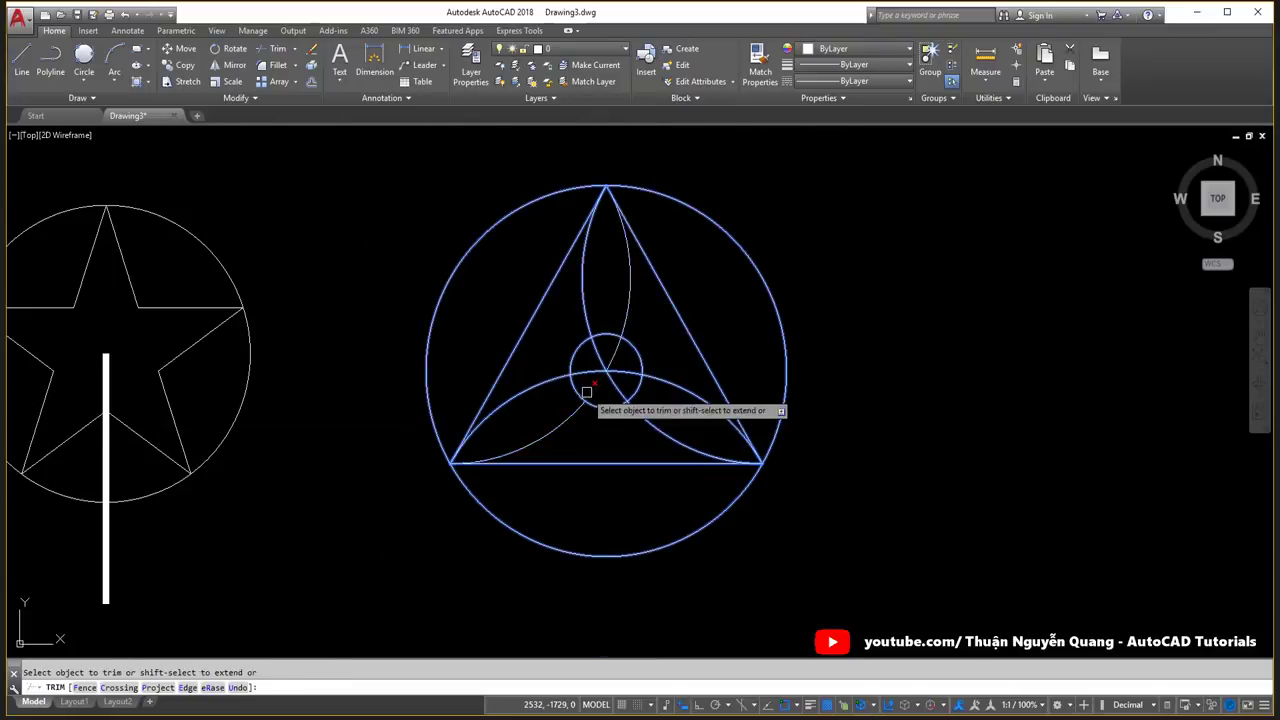
pyautogui.scroll(4, 605, 360)
pyautogui.click(680, 310)
pyautogui.click(617, 366)
pyautogui.scroll(-5, 617, 366)
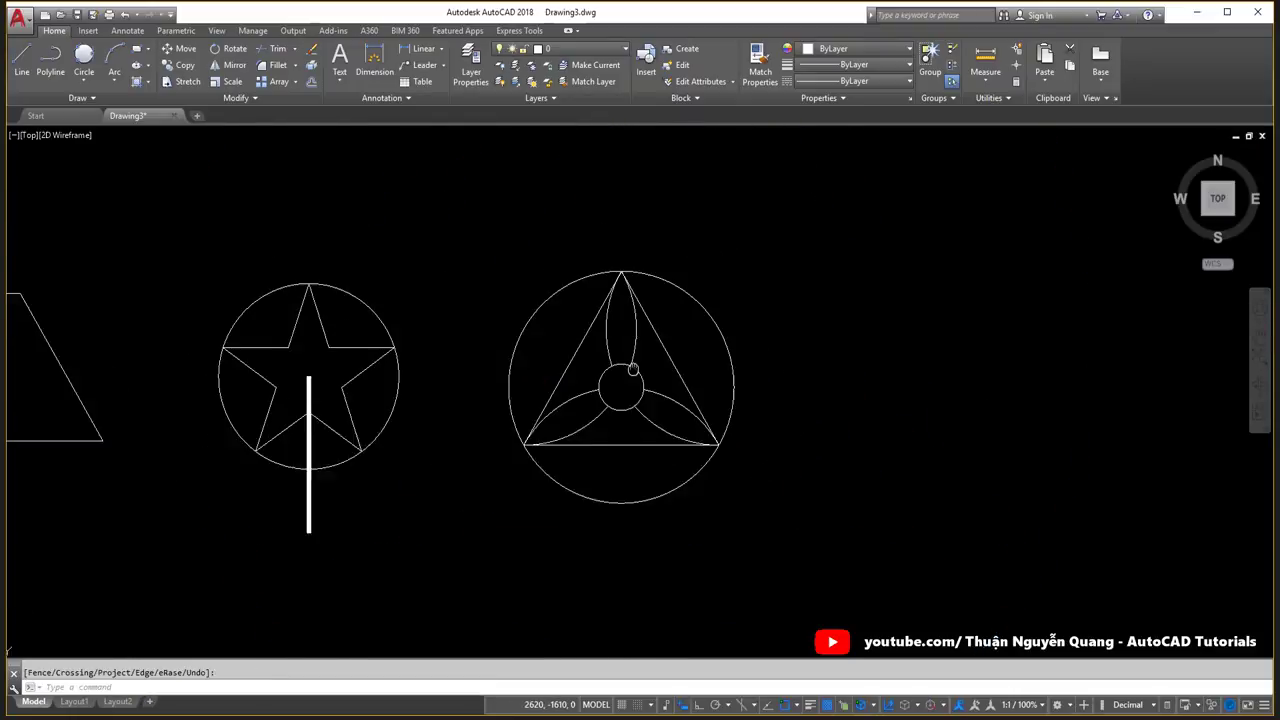
pyautogui.hotkey('alt', 'Tab')
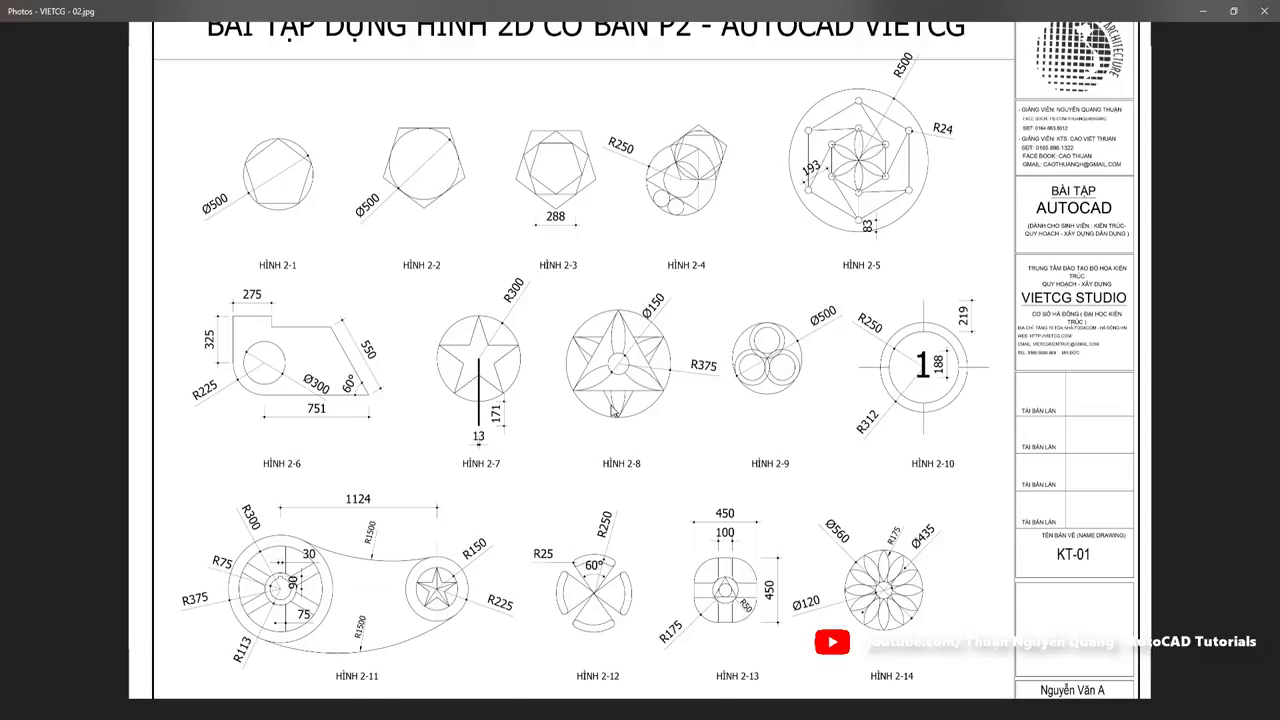
pyautogui.hotkey('alt', 'Tab')
# Select the triangle figure together with its petal arcs, checking the reference sheet once.
pyautogui.click(669, 345)
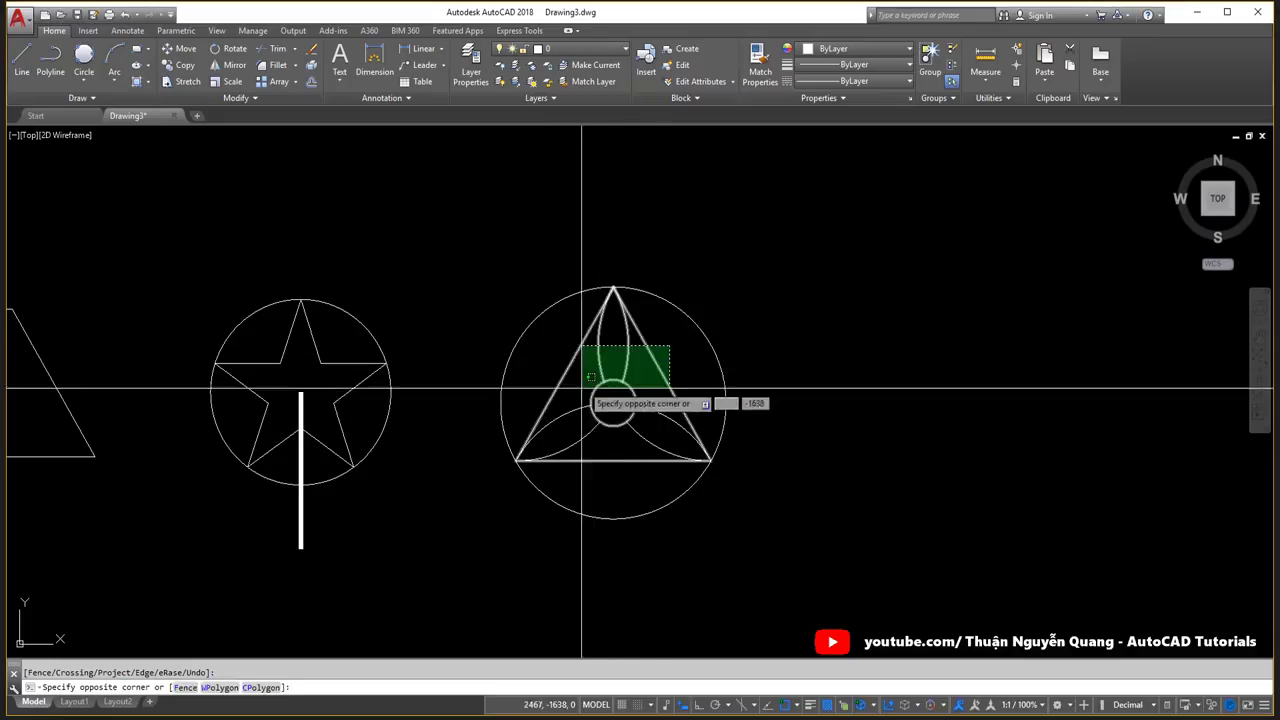
pyautogui.click(557, 460)
pyautogui.hotkey('alt', 'Tab')
pyautogui.hotkey('alt', 'Tab')
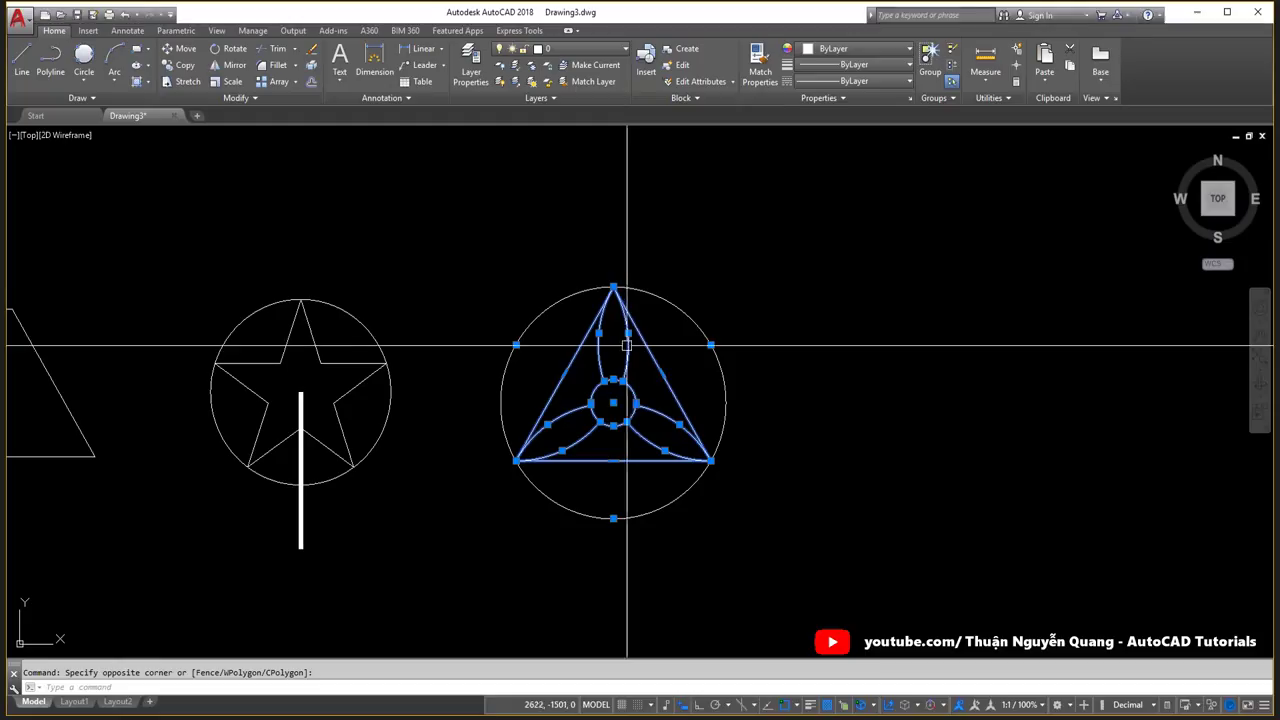
pyautogui.press('Escape')
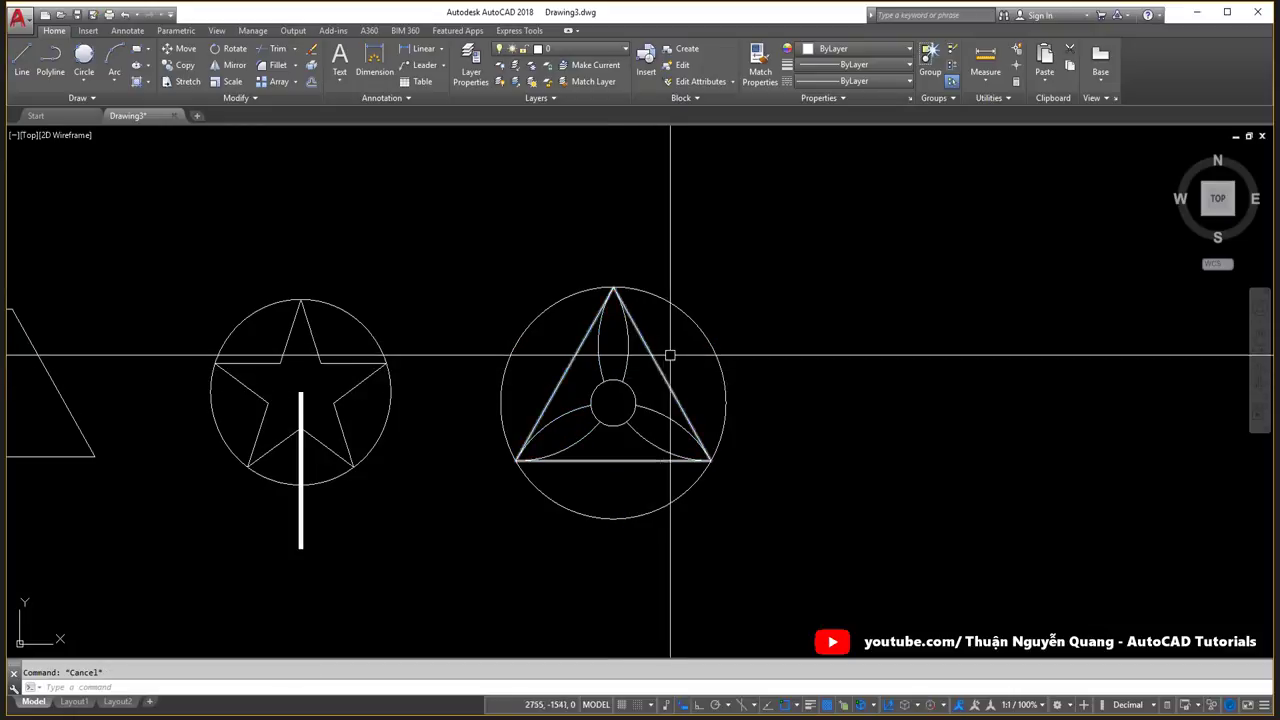
pyautogui.scroll(2, 645, 357)
pyautogui.click(677, 342)
pyautogui.click(509, 519)
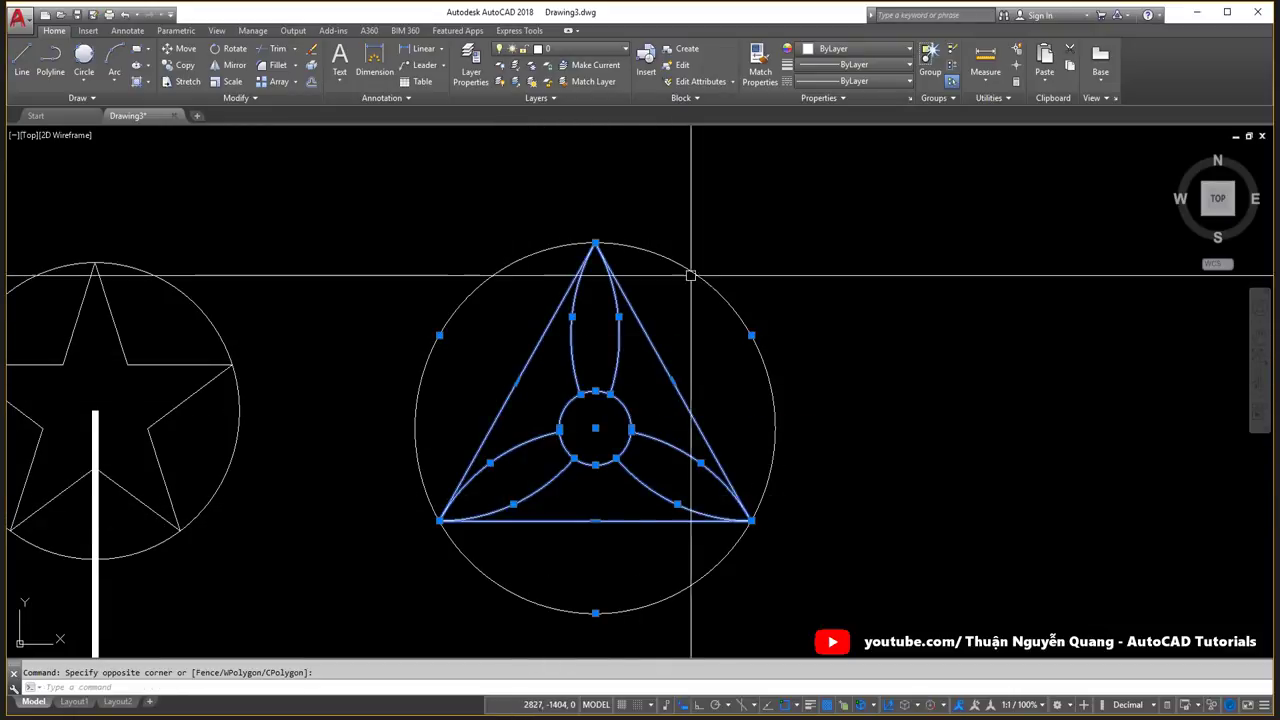
# Set up a classic polar array about the circle centre, 2 items over 360°, and preview it.
pyautogui.write('r')
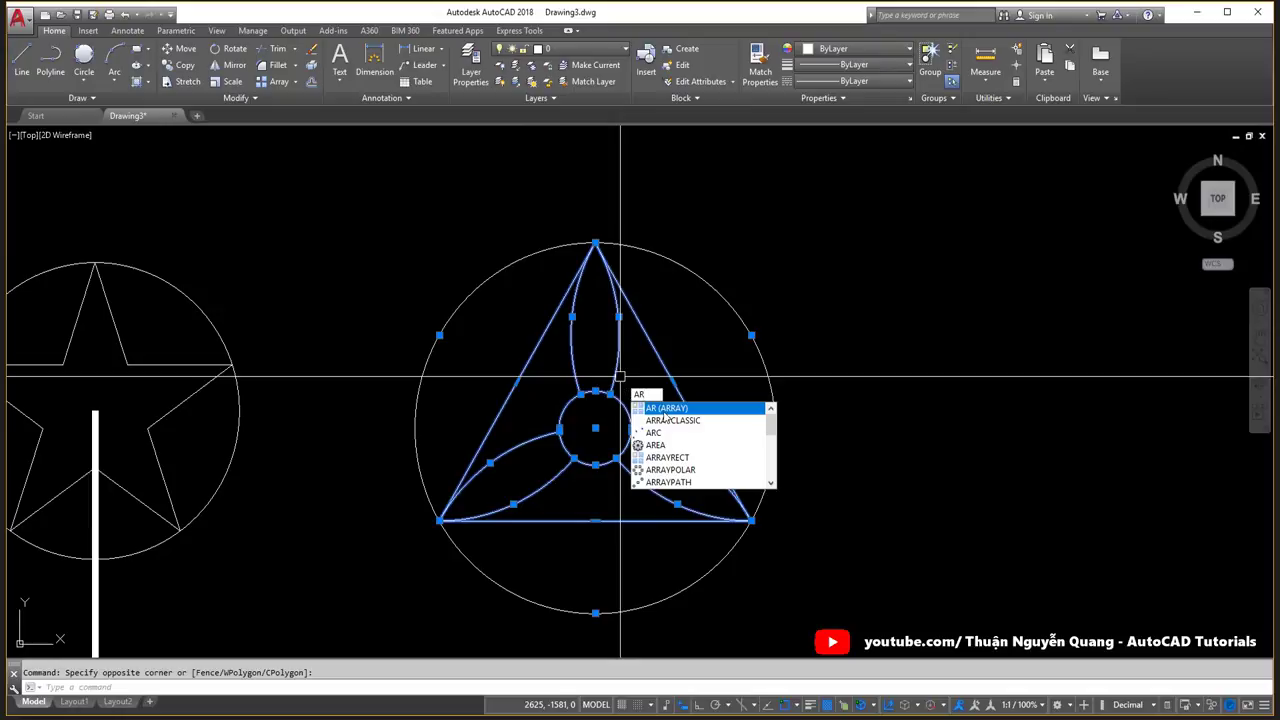
pyautogui.click(665, 420)
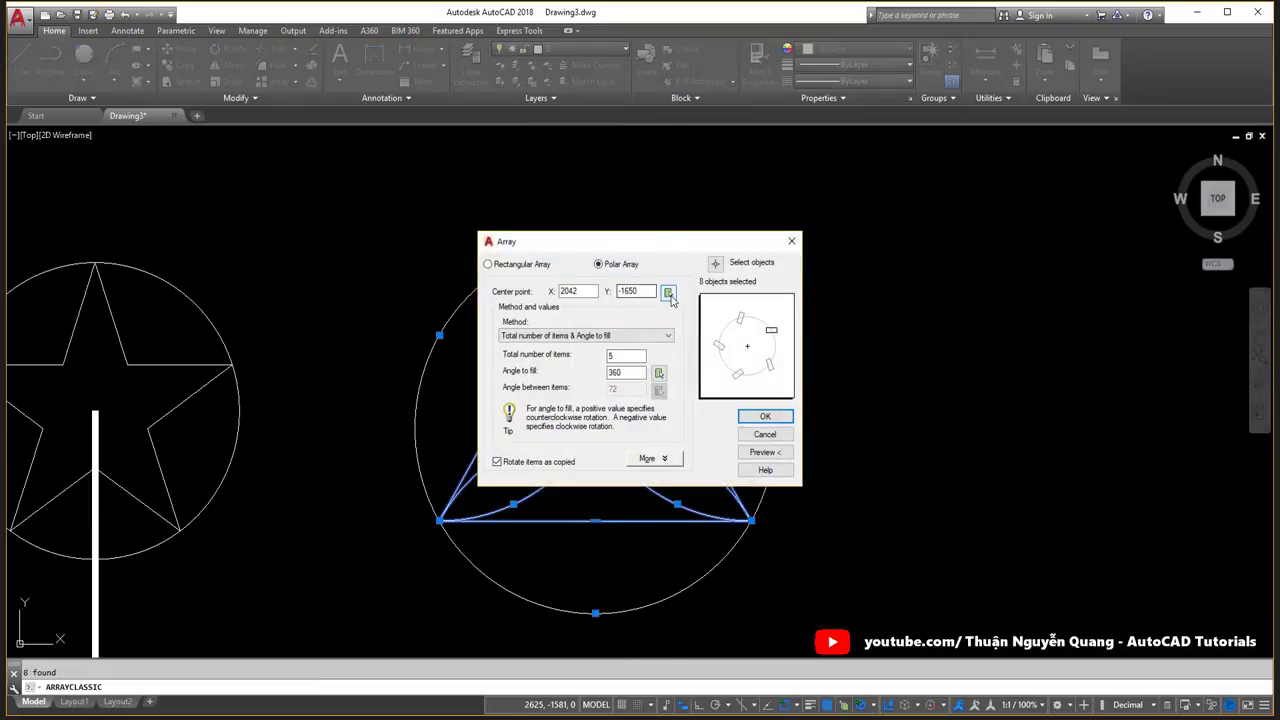
pyautogui.click(668, 293)
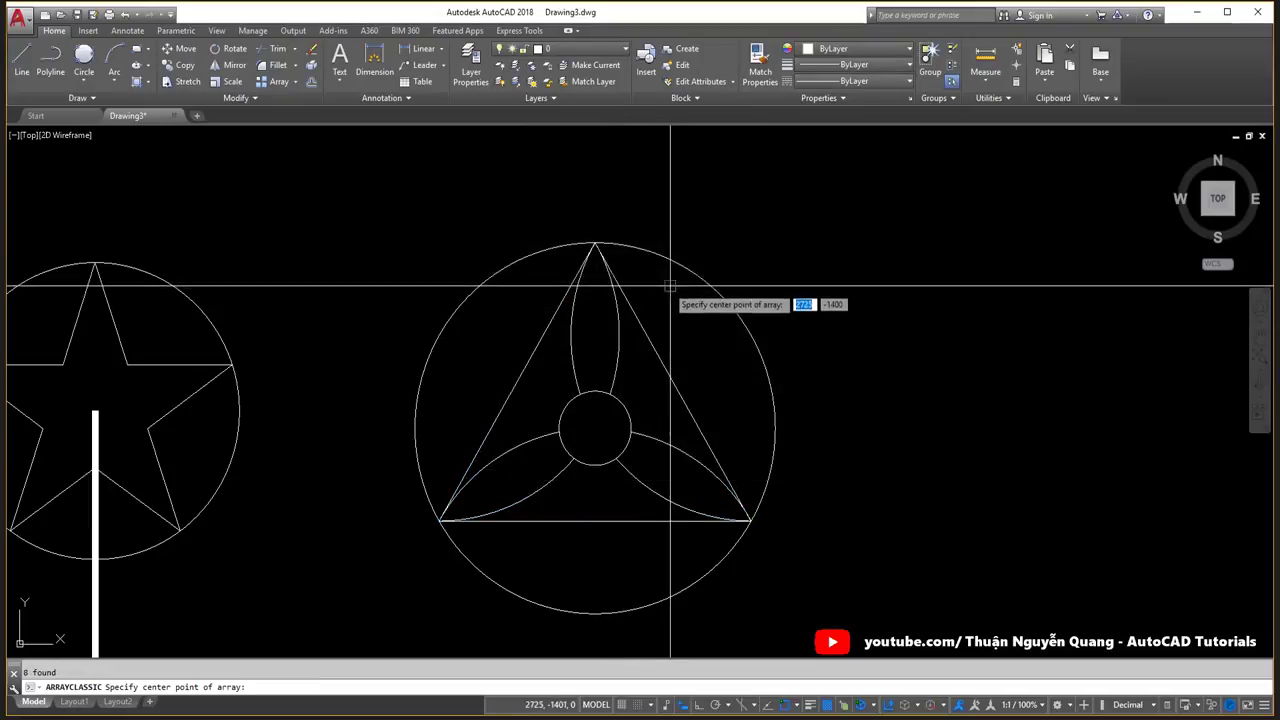
pyautogui.click(595, 428)
pyautogui.moveTo(612, 244); pyautogui.dragTo(829, 241)
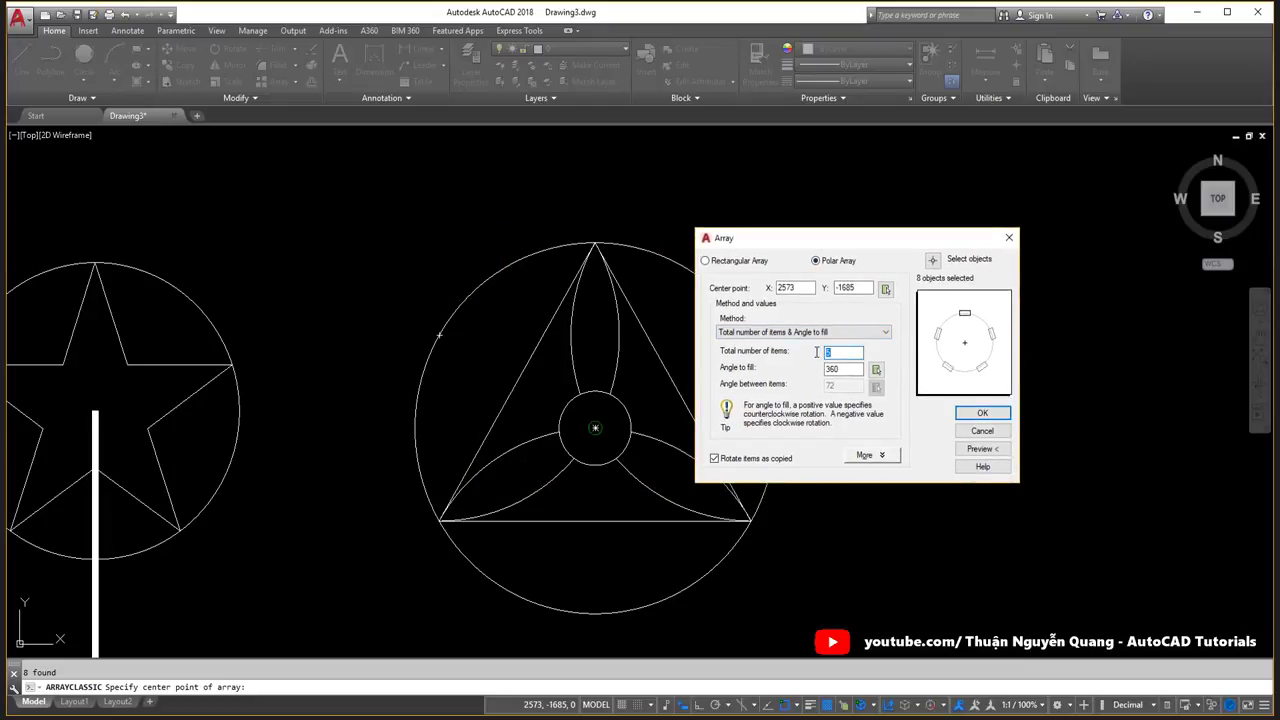
pyautogui.click(982, 449)
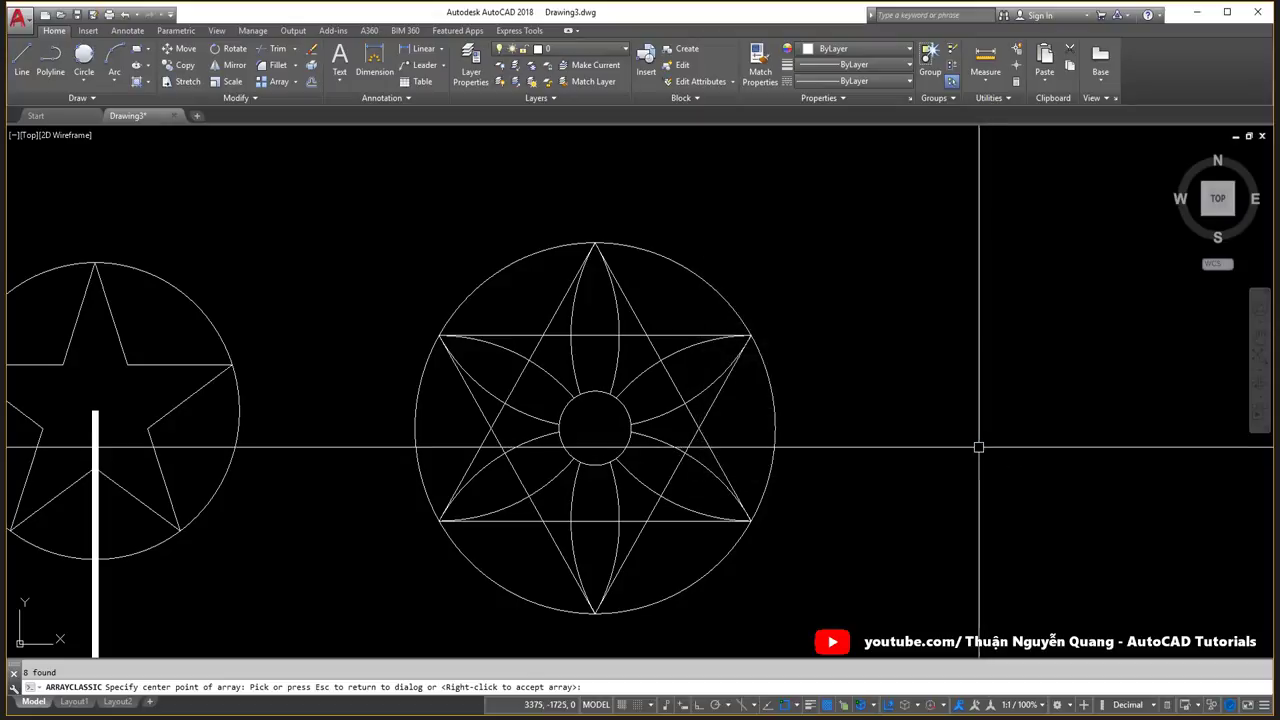
pyautogui.click(718, 388)
pyautogui.click(982, 449)
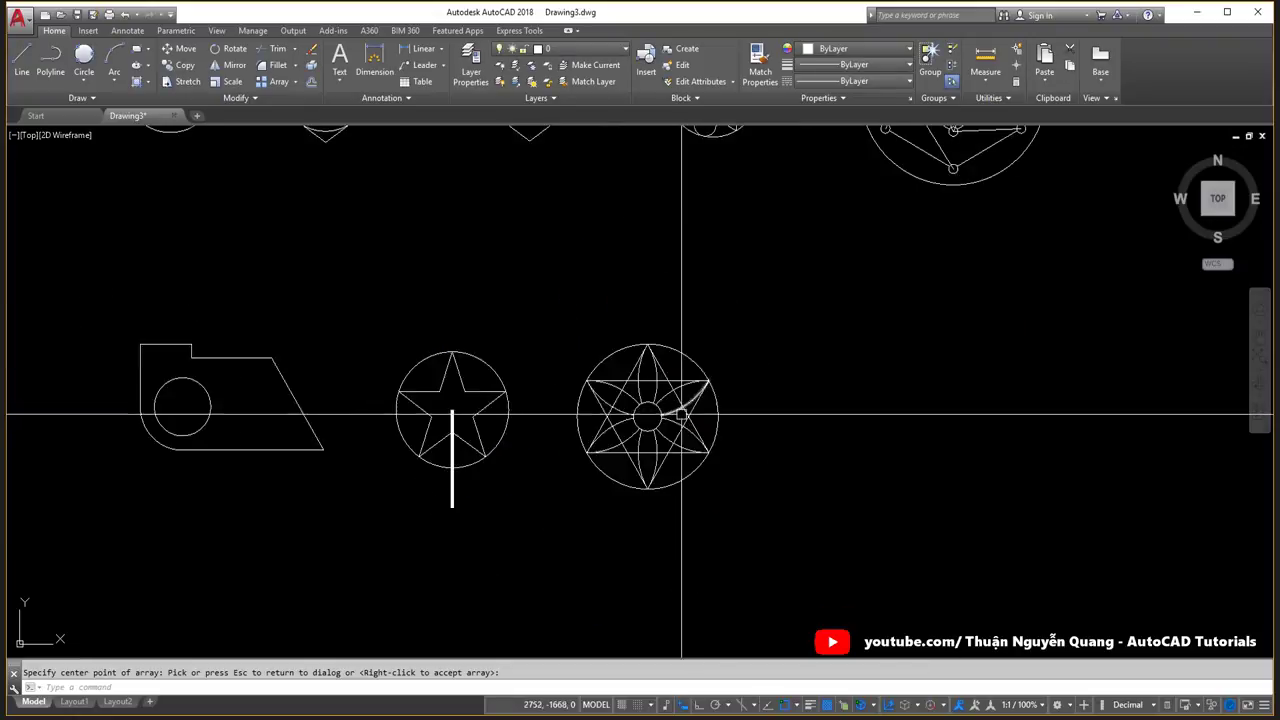
# Accept the polar array and start TR with the whole star crossing-selected as cutting edges.
pyautogui.moveTo(765, 500); pyautogui.dragTo(770, 400, button='middle')
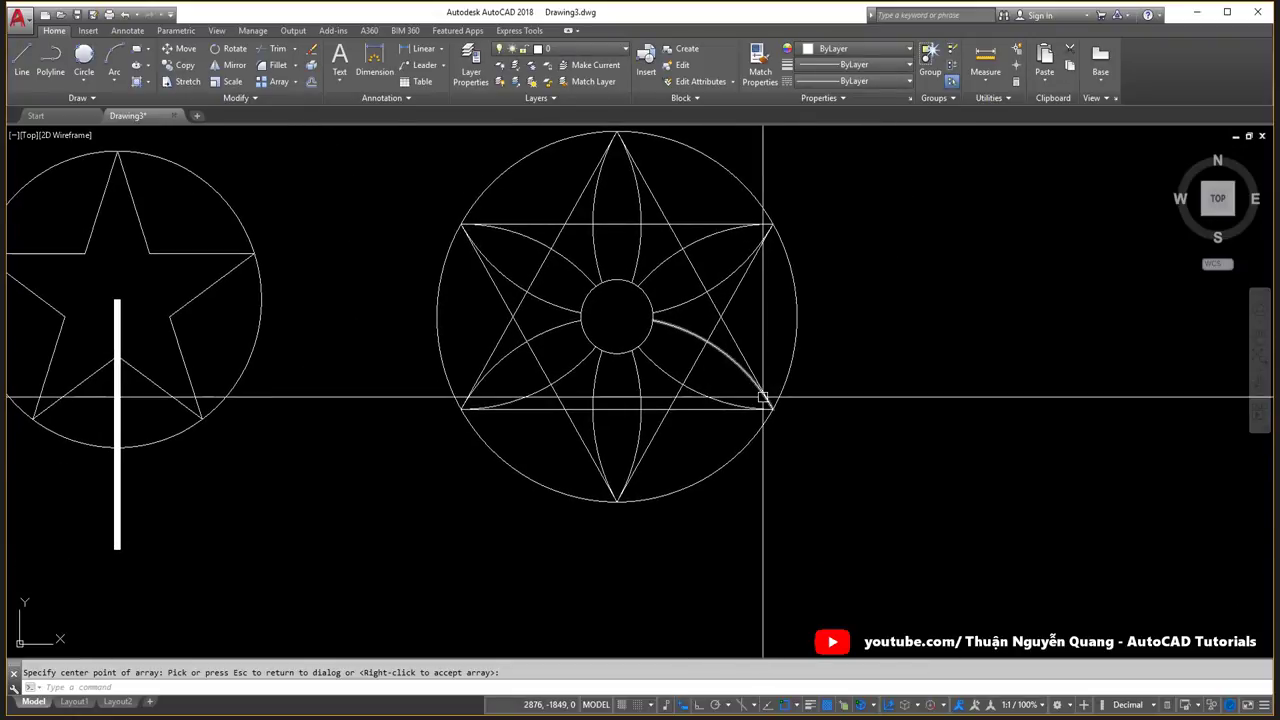
pyautogui.press('Return')
pyautogui.write('tr')
pyautogui.press('Return')
pyautogui.click(830, 522)
pyautogui.click(414, 157)
pyautogui.press('Return')
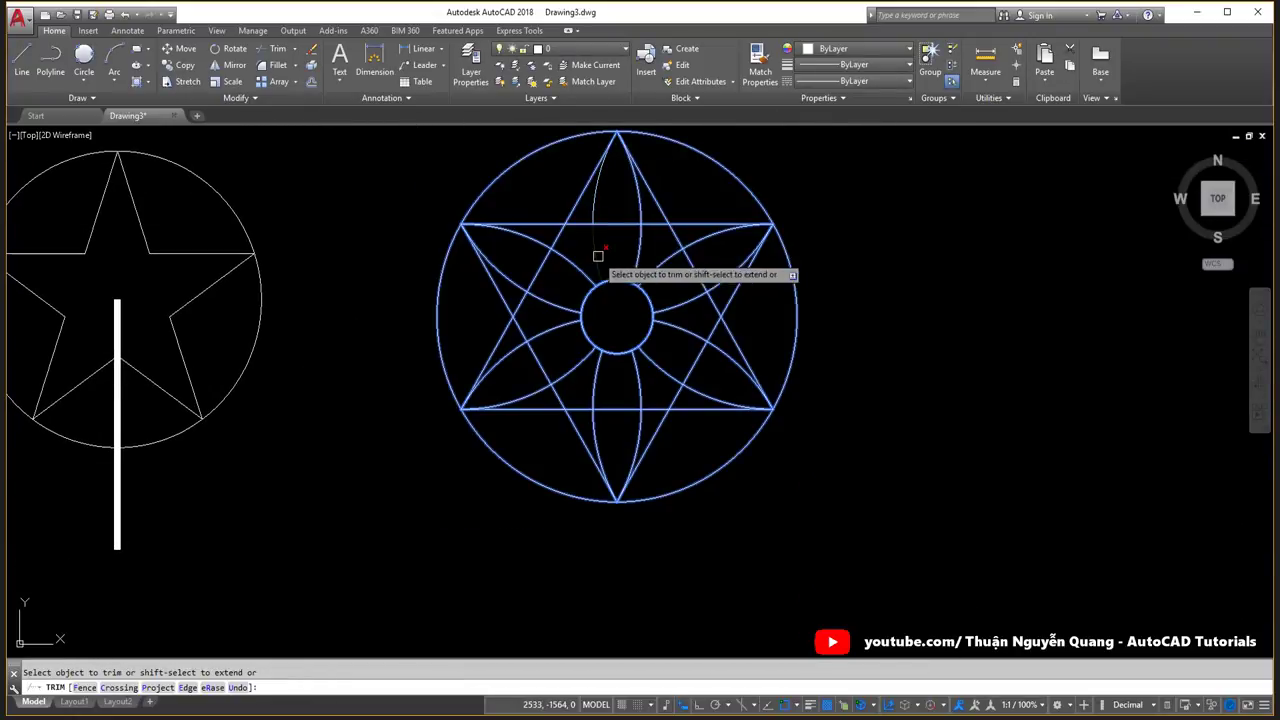
pyautogui.scroll(2, 590, 265)
# Trim away four lens arcs and a triangle edge piece inside the star.
pyautogui.click(596, 443)
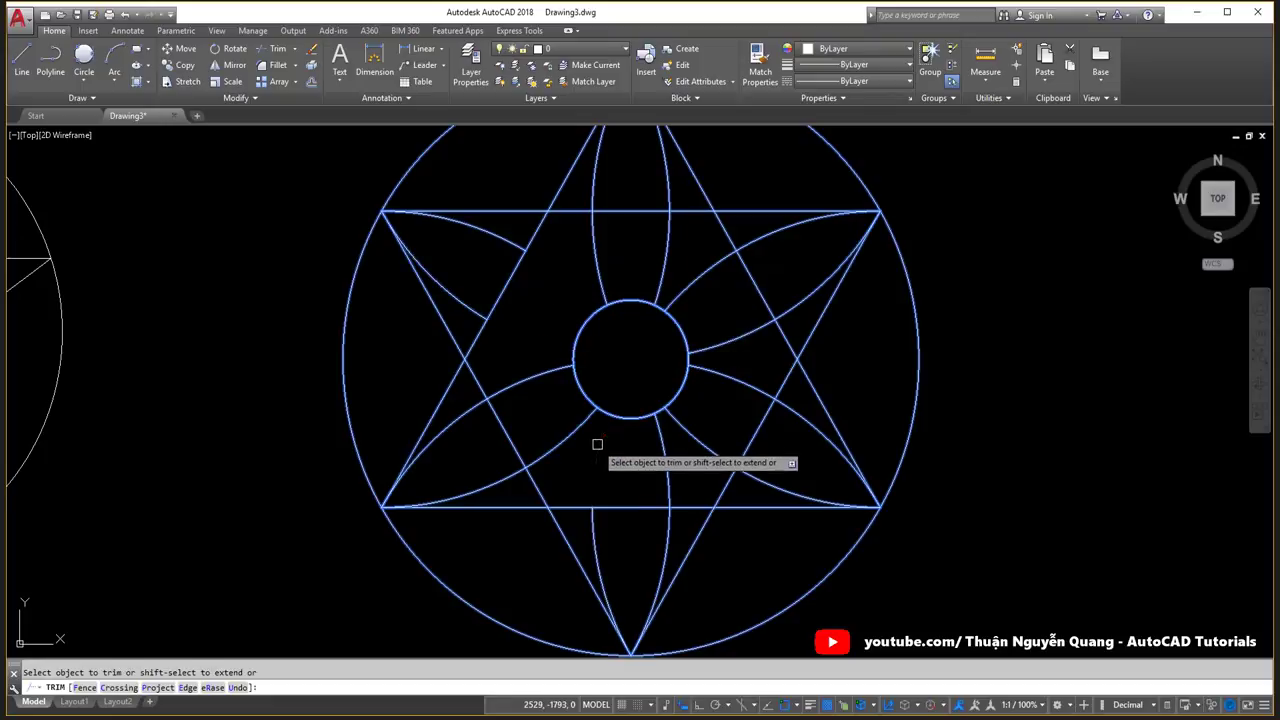
pyautogui.click(666, 455)
pyautogui.click(733, 350)
pyautogui.click(708, 281)
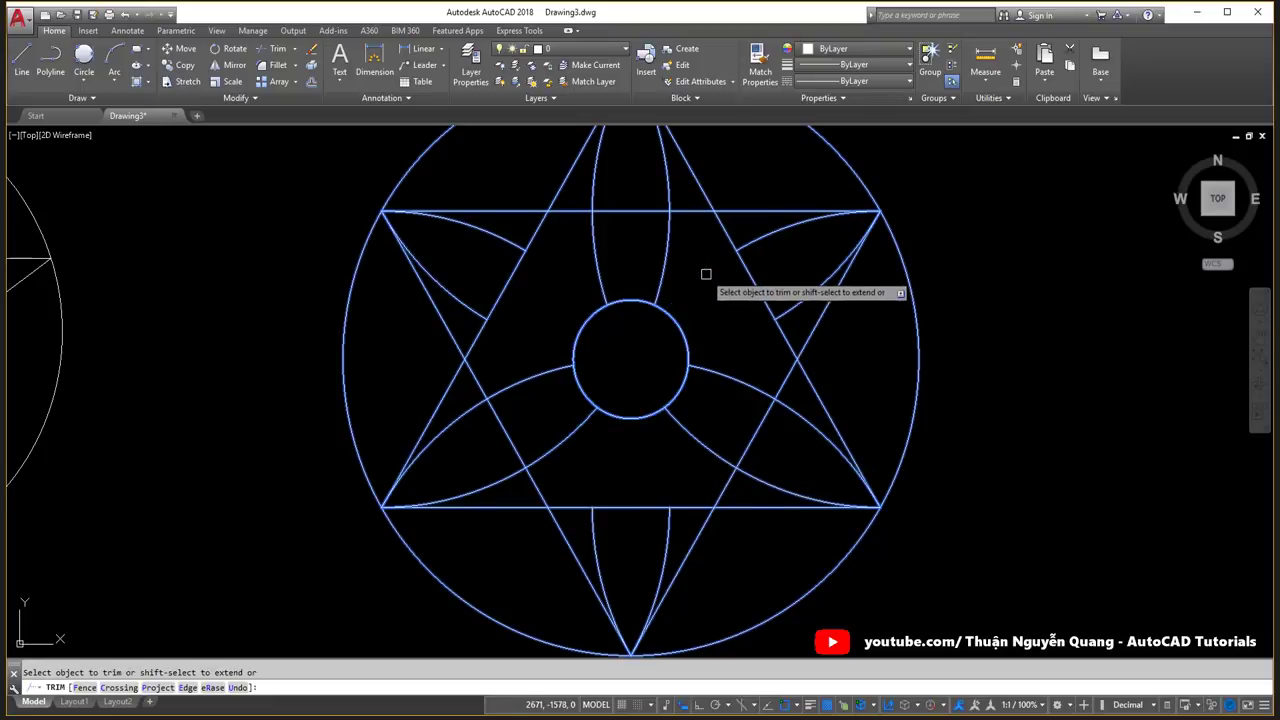
pyautogui.click(746, 277)
pyautogui.moveTo(746, 277); pyautogui.dragTo(721, 376, button='middle')
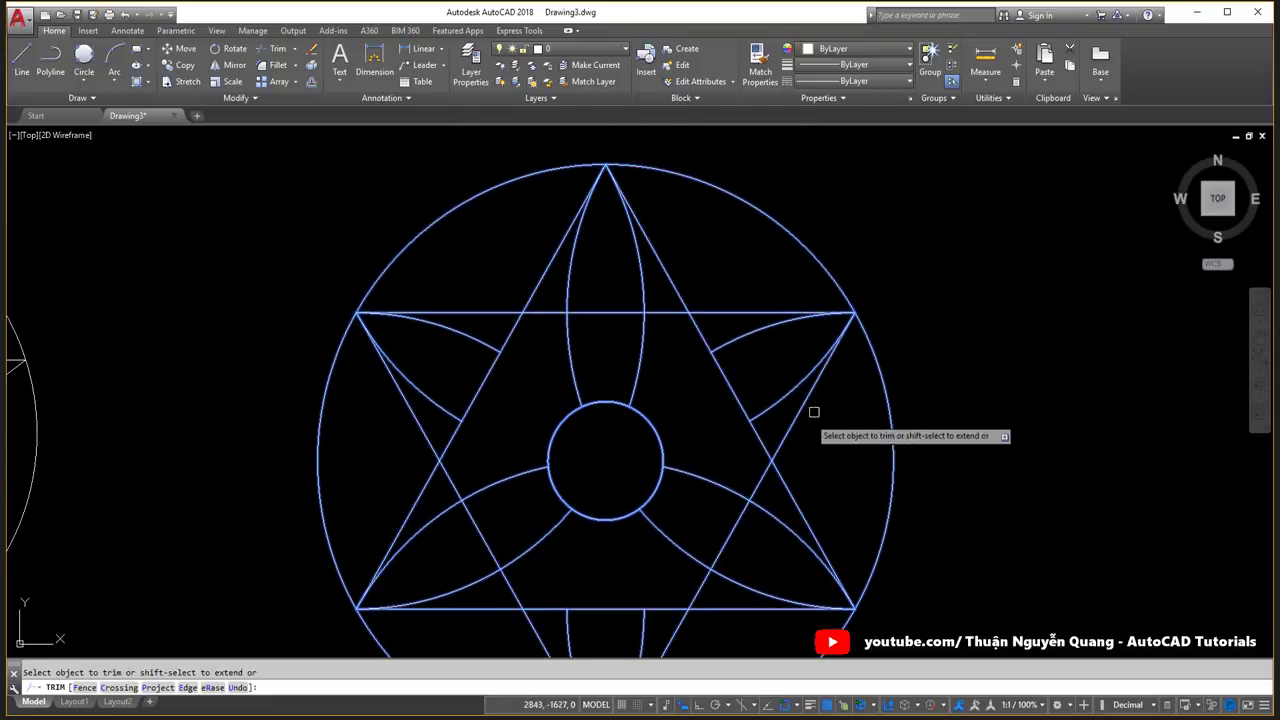
pyautogui.press('Return')
pyautogui.scroll(-5, 714, 437)
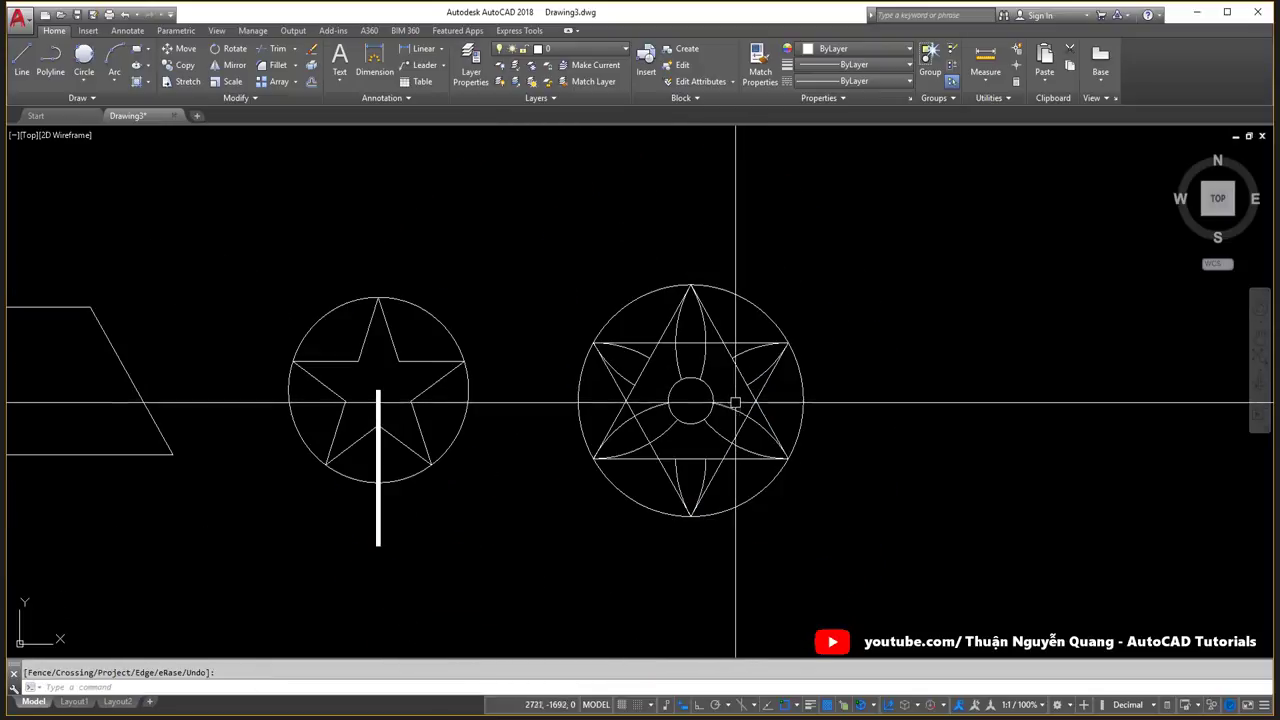
# Retry trimming with the star as cutting edges, then cancel the command.
pyautogui.press('Return')
pyautogui.click(859, 538)
pyautogui.click(718, 402)
pyautogui.press('Return')
pyautogui.scroll(4, 658, 365)
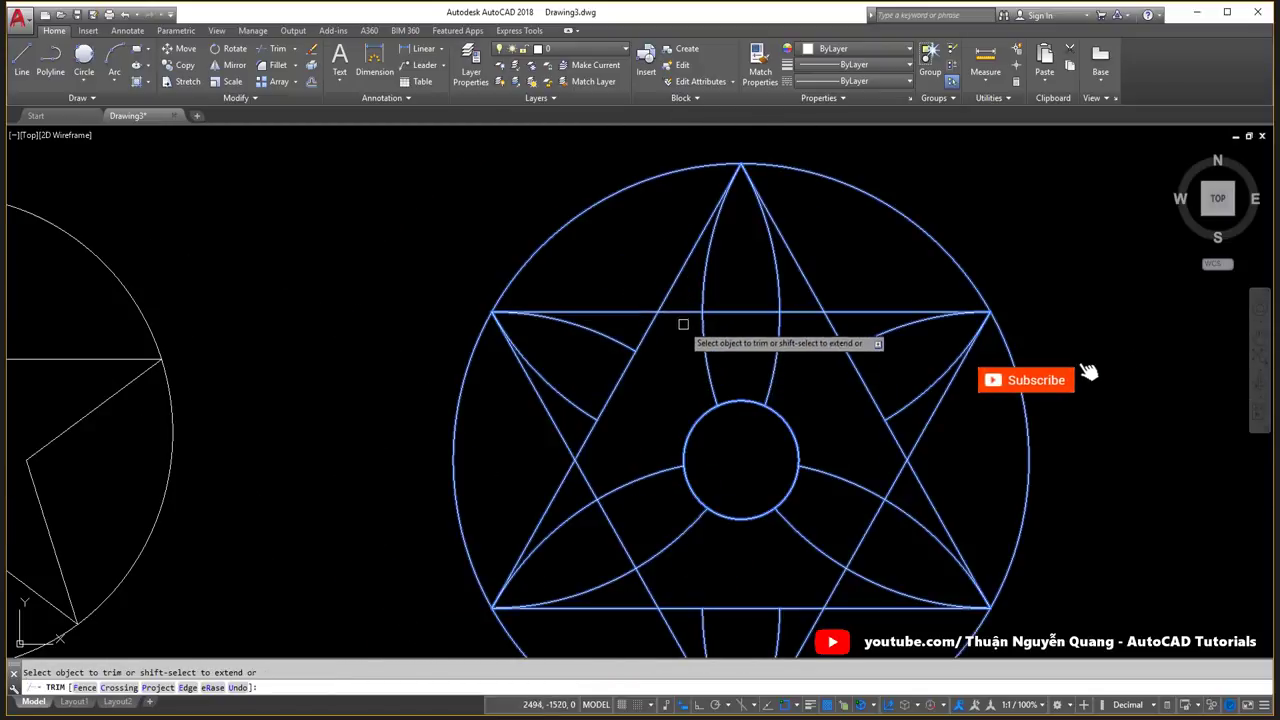
pyautogui.press('Escape')
# Trim using the upright triangle as the cutting edge, then return to the reference sheet.
pyautogui.write('tr')
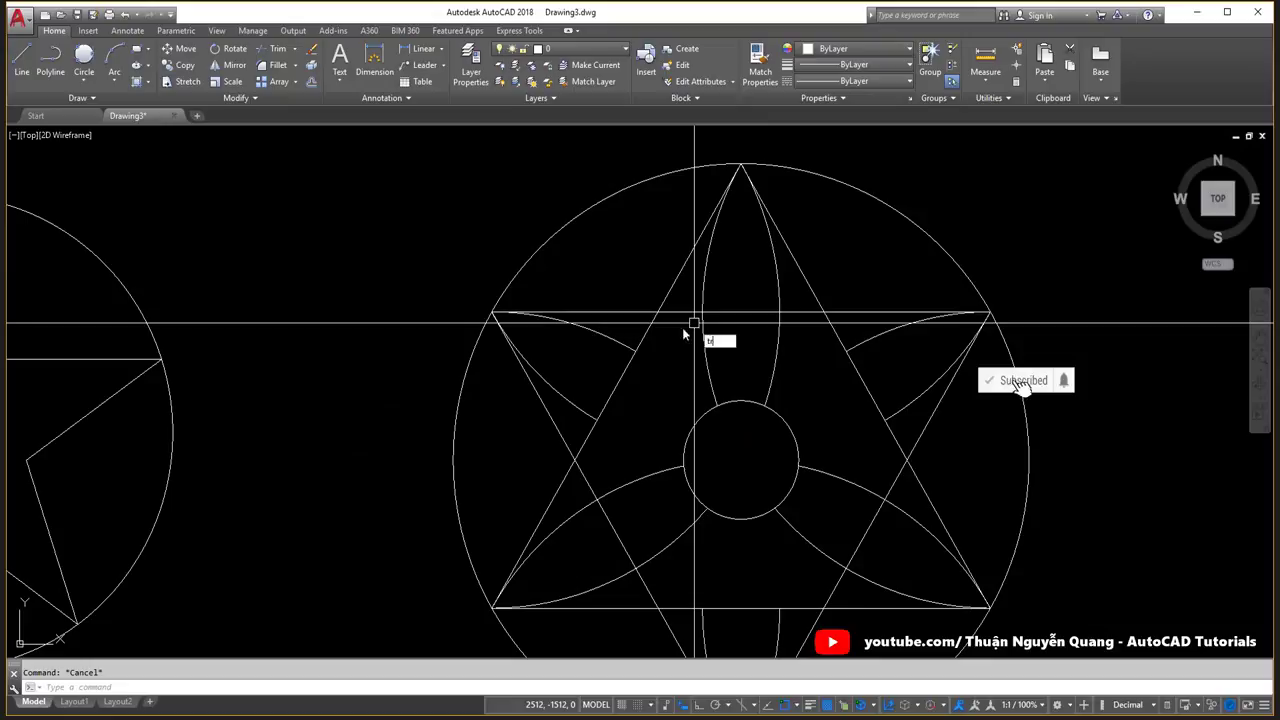
pyautogui.press('Return')
pyautogui.click(678, 271)
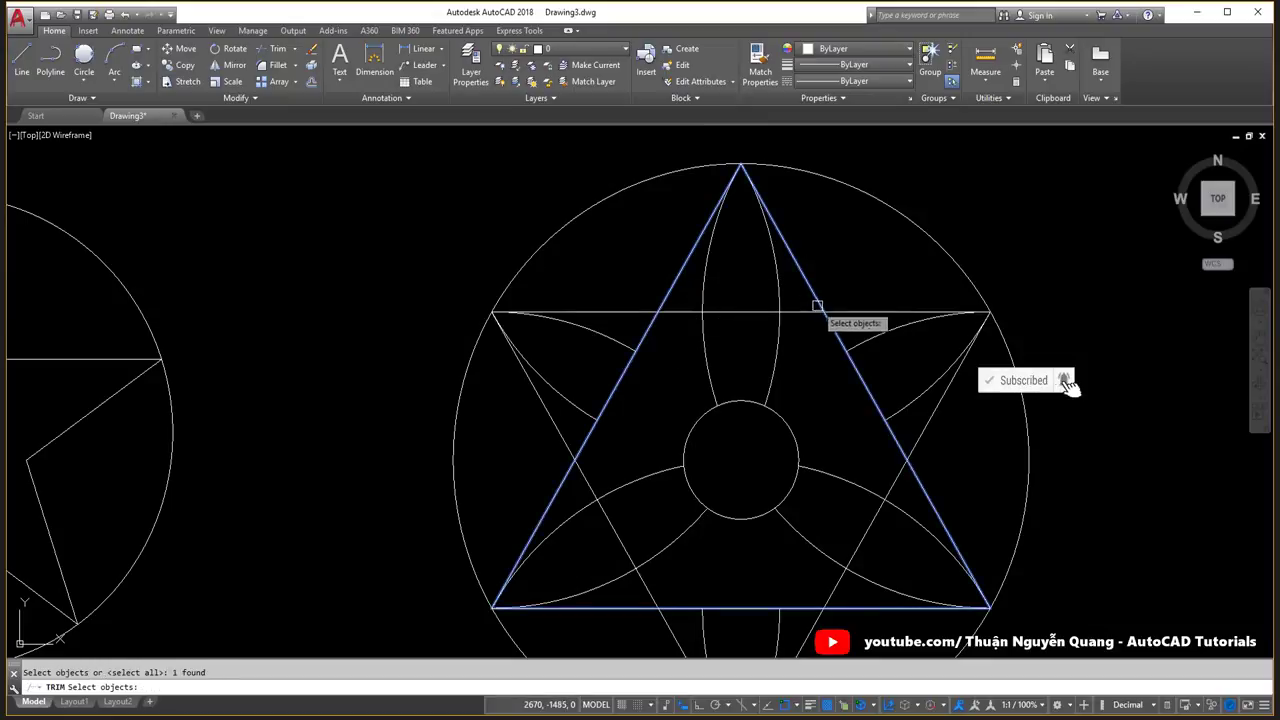
pyautogui.press('Return')
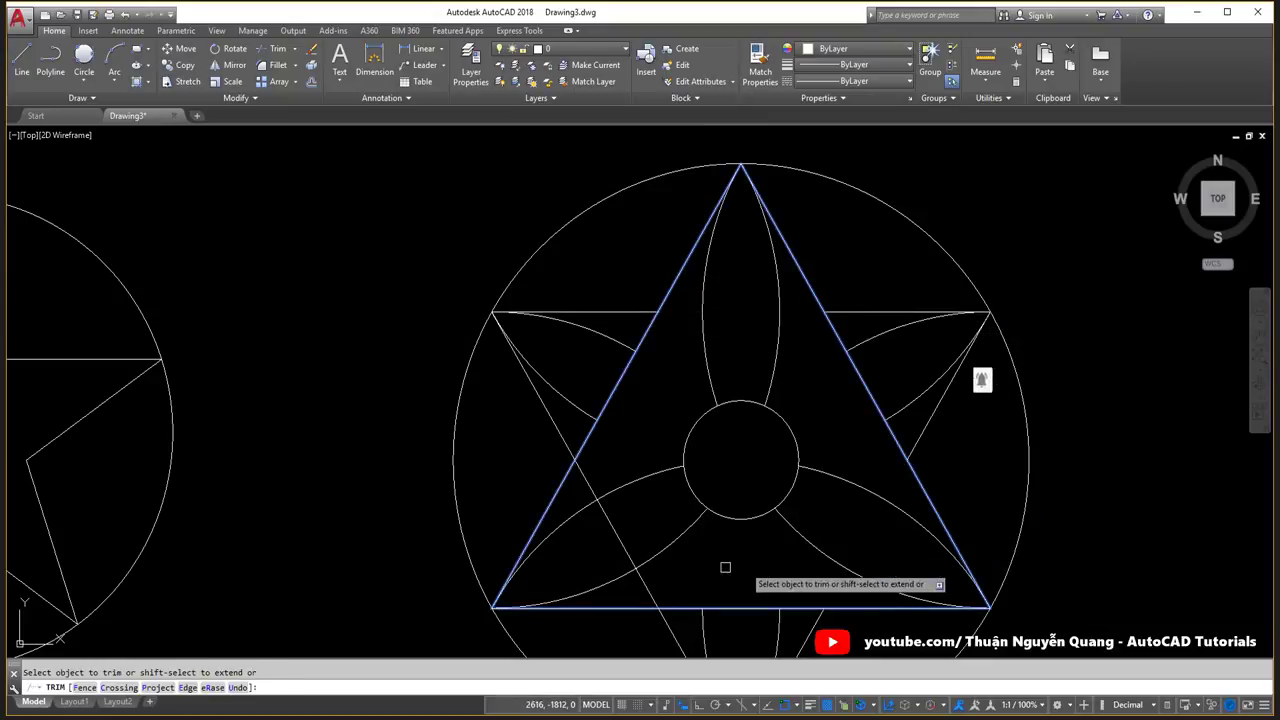
pyautogui.press('Return')
pyautogui.scroll(-2, 665, 408)
pyautogui.scroll(-2, 665, 408)
pyautogui.hotkey('alt', 'Tab')
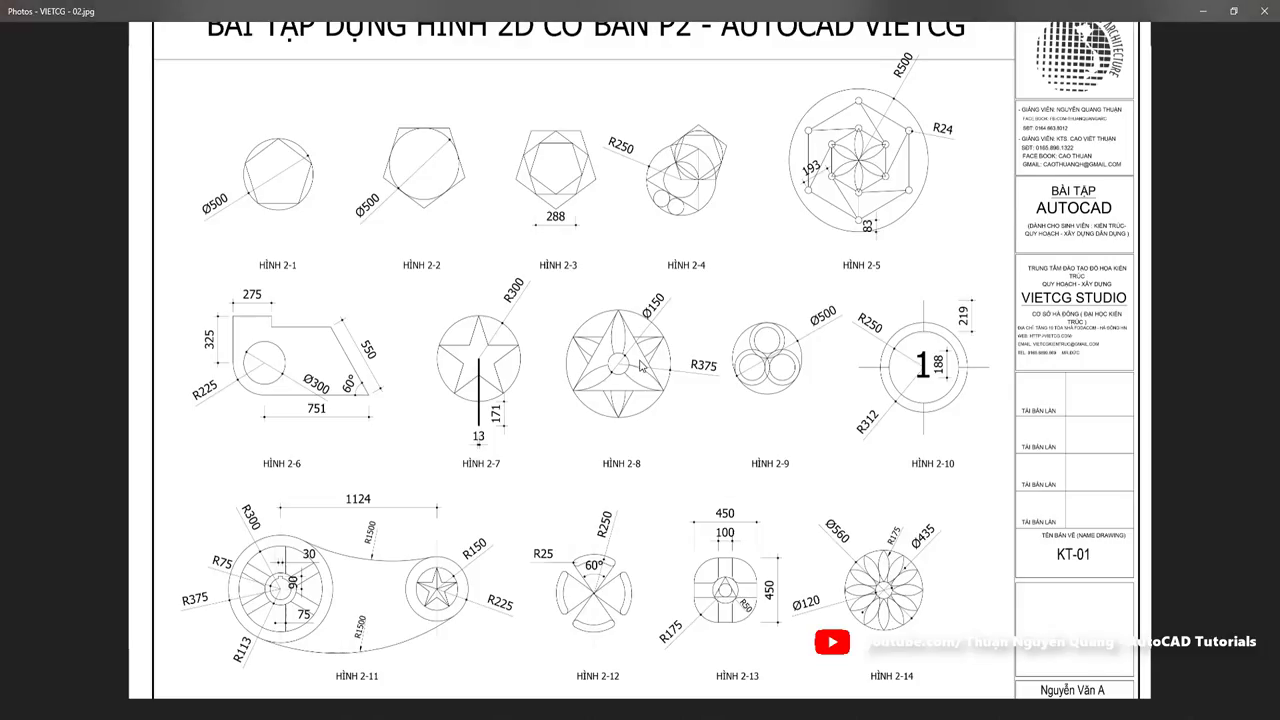
# Zoom the Photos view out until the full exercise sheet, including HÌNH 2-8, is visible.
pyautogui.hotkey('ctrl', '1')
pyautogui.moveTo(466, 240)
pyautogui.keyDown('ctrl'); pyautogui.mouseDown()
pyautogui.moveTo(634, 374)
pyautogui.moveTo(732, 488)
pyautogui.moveTo(737, 543)
pyautogui.mouseUp(); pyautogui.keyUp('ctrl')
pyautogui.press('Escape')
pyautogui.keyDown('ctrl'); pyautogui.scroll(-2, 690, 330); pyautogui.keyUp('ctrl')
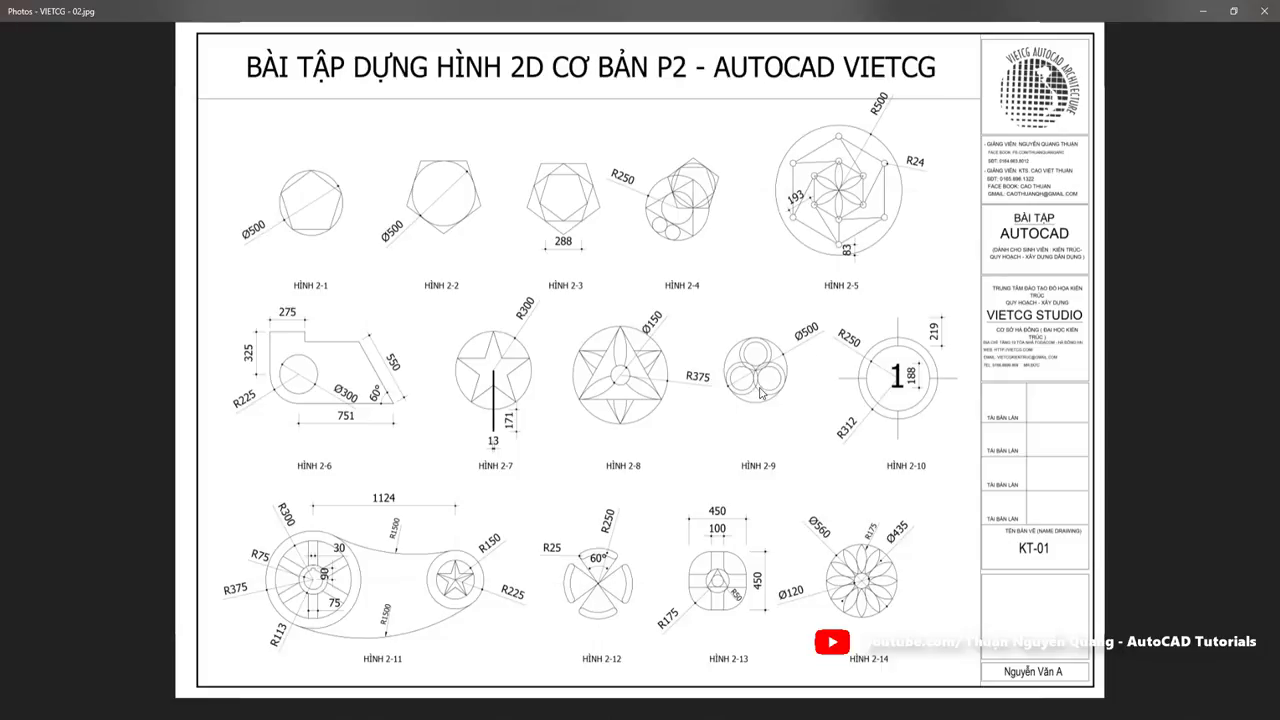